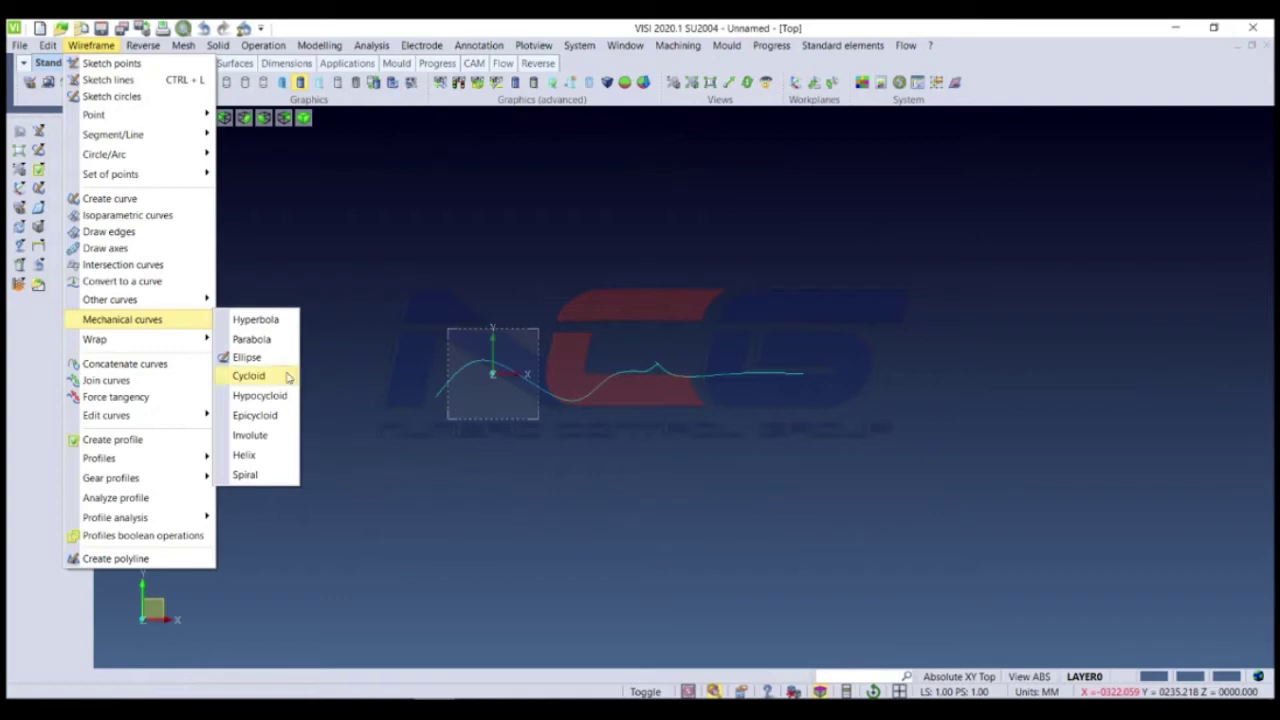
Step: Start an ellipse at a picked centre with major radius 35 and minor radius 21
{"action": "left_click", "coordinate": [250, 357]}
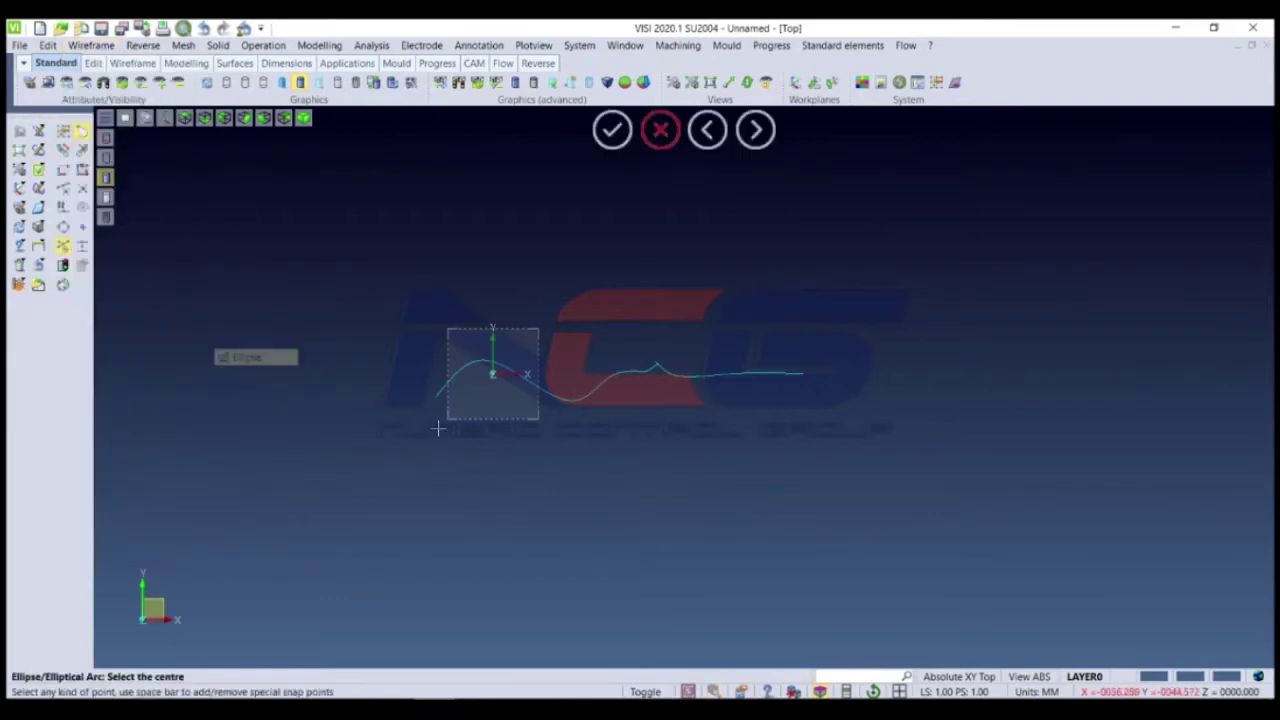
{"action": "left_click", "coordinate": [398, 230]}
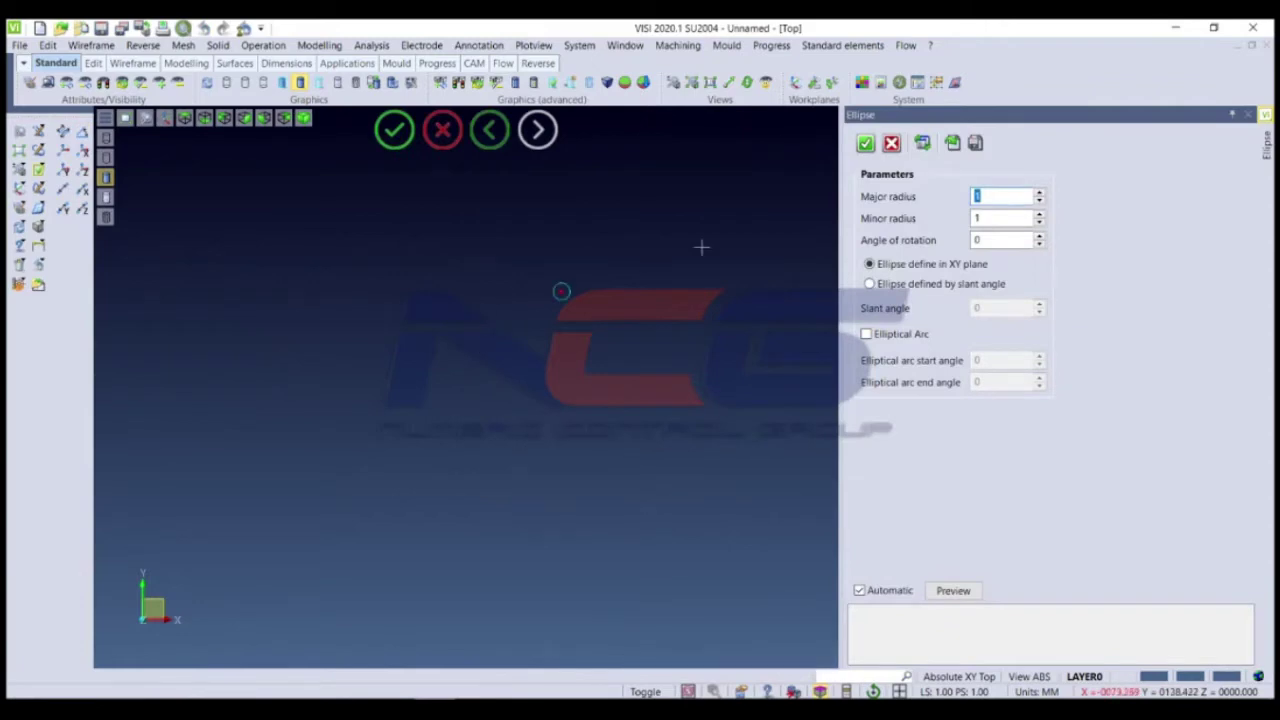
{"action": "left_click", "coordinate": [997, 196]}
{"action": "type", "text": "35"}
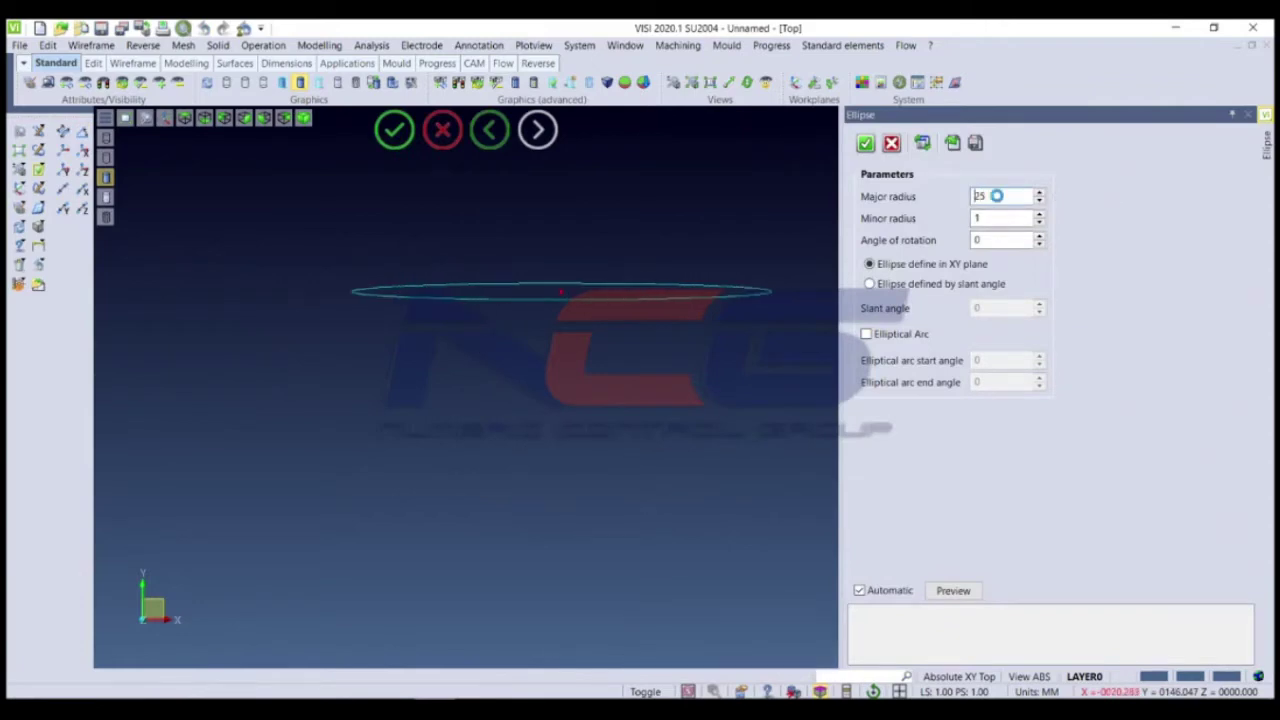
{"action": "left_click", "coordinate": [1001, 217]}
{"action": "type", "text": "21"}
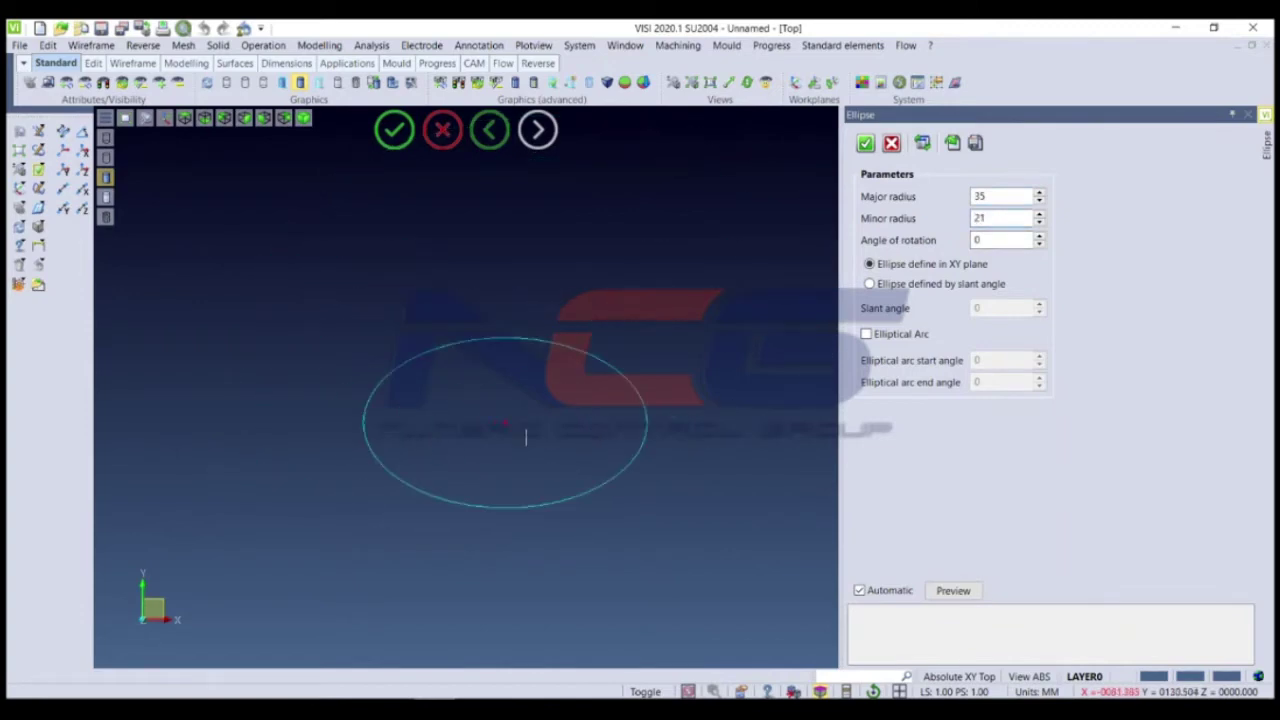
Step: Set the ellipse's angle of rotation to 131° and confirm the finished ellipse
{"action": "mouse_move", "coordinate": [412, 440]}
{"action": "middle_mouse_down"}
{"action": "mouse_move", "coordinate": [554, 427]}
{"action": "mouse_move", "coordinate": [517, 449]}
{"action": "mouse_move", "coordinate": [523, 477]}
{"action": "mouse_move", "coordinate": [527, 463]}
{"action": "middle_mouse_up"}
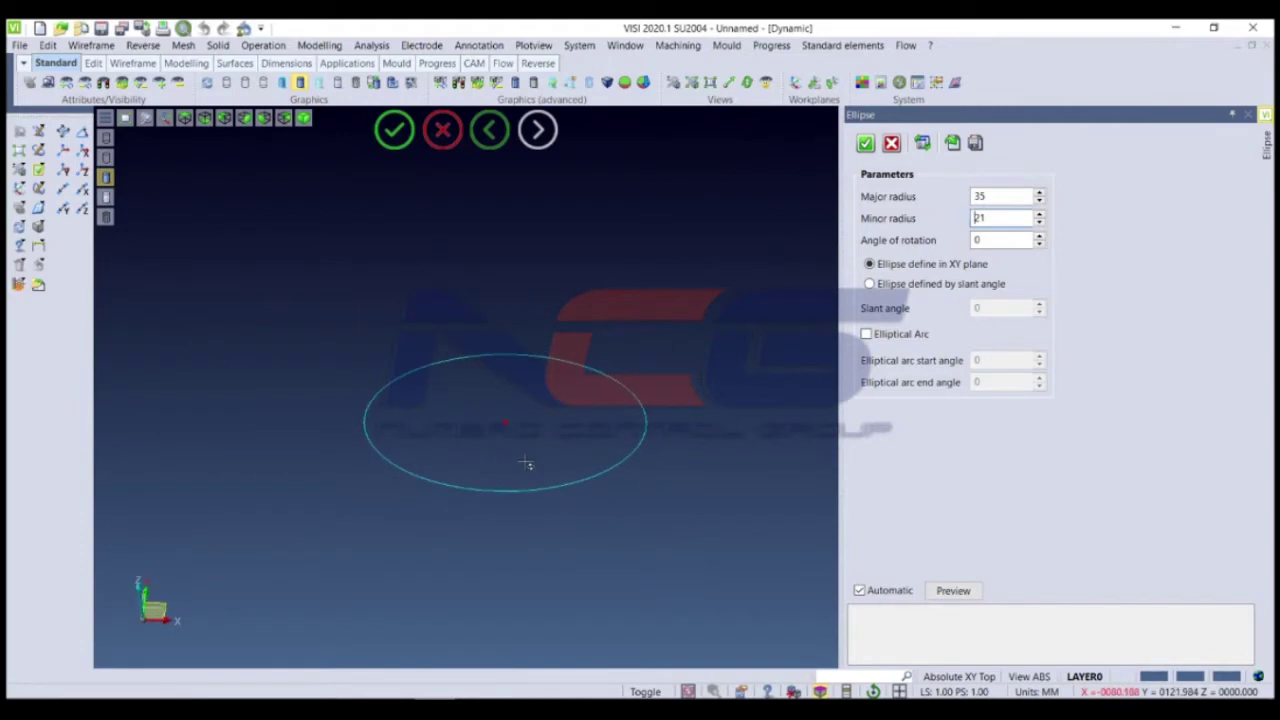
{"action": "left_click", "coordinate": [995, 240]}
{"action": "scroll", "coordinate": [995, 240], "scroll_direction": "up", "scroll_amount": 5}
{"action": "scroll", "coordinate": [995, 240], "scroll_direction": "up", "scroll_amount": 10}
{"action": "scroll", "coordinate": [995, 240], "scroll_direction": "up", "scroll_amount": 10}
{"action": "scroll", "coordinate": [995, 240], "scroll_direction": "up", "scroll_amount": 10}
{"action": "scroll", "coordinate": [995, 240], "scroll_direction": "up", "scroll_amount": 10}
{"action": "scroll", "coordinate": [995, 240], "scroll_direction": "up", "scroll_amount": 5}
{"action": "scroll", "coordinate": [995, 240], "scroll_direction": "up", "scroll_amount": 10}
{"action": "scroll", "coordinate": [994, 240], "scroll_direction": "up", "scroll_amount": 10}
{"action": "scroll", "coordinate": [994, 240], "scroll_direction": "up", "scroll_amount": 15}
{"action": "scroll", "coordinate": [995, 240], "scroll_direction": "up", "scroll_amount": 15}
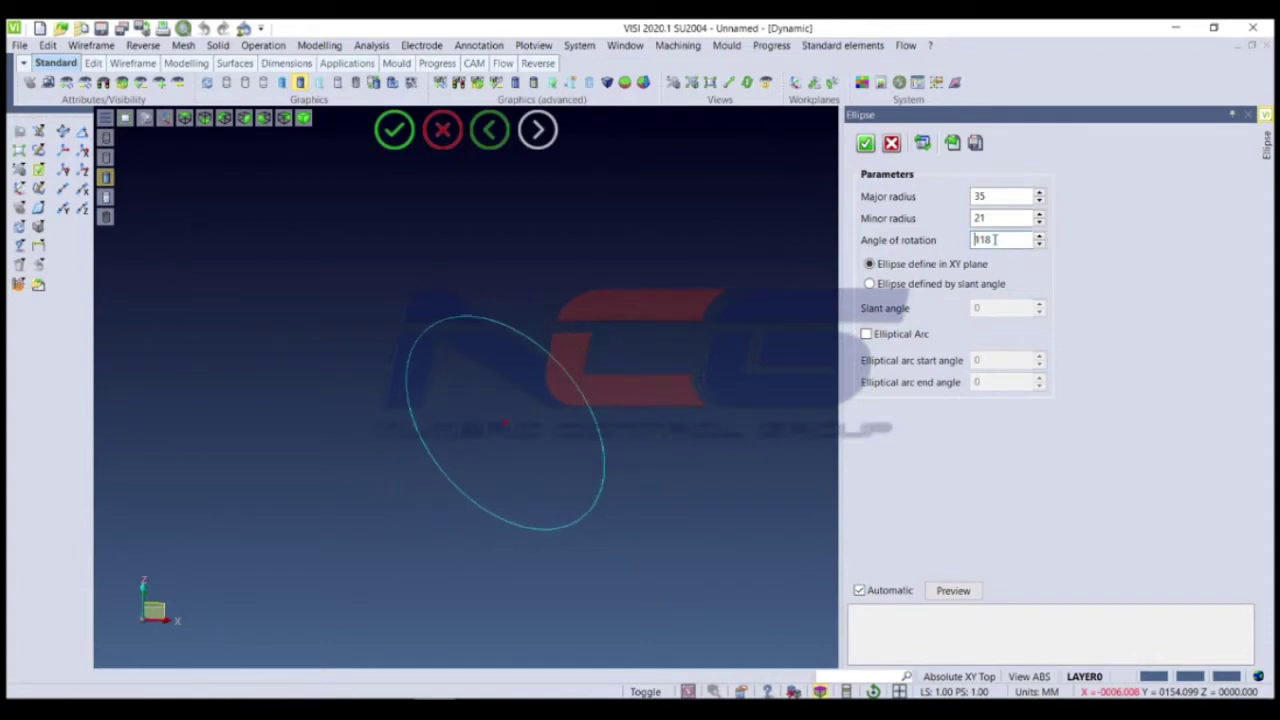
{"action": "scroll", "coordinate": [995, 240], "scroll_direction": "up", "scroll_amount": 13}
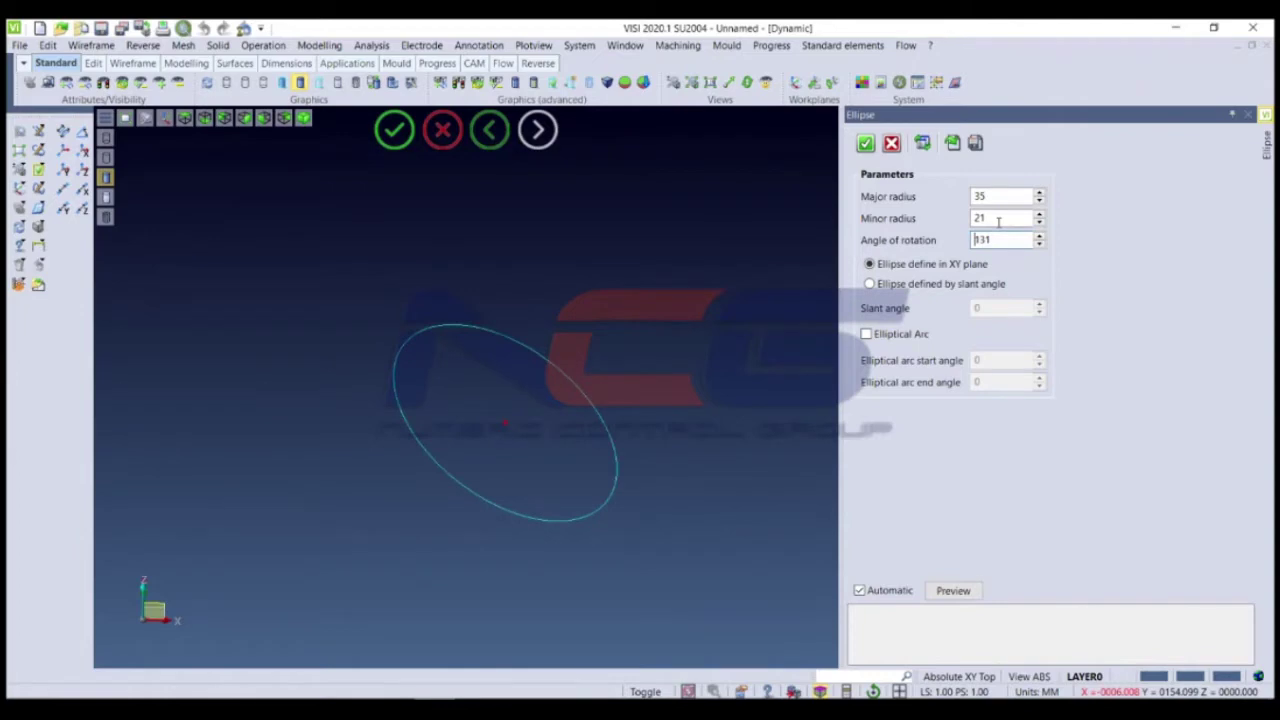
{"action": "scroll", "coordinate": [998, 221], "scroll_direction": "up", "scroll_amount": 5}
{"action": "scroll", "coordinate": [998, 221], "scroll_direction": "up", "scroll_amount": 11}
{"action": "scroll", "coordinate": [998, 221], "scroll_direction": "up", "scroll_amount": 9}
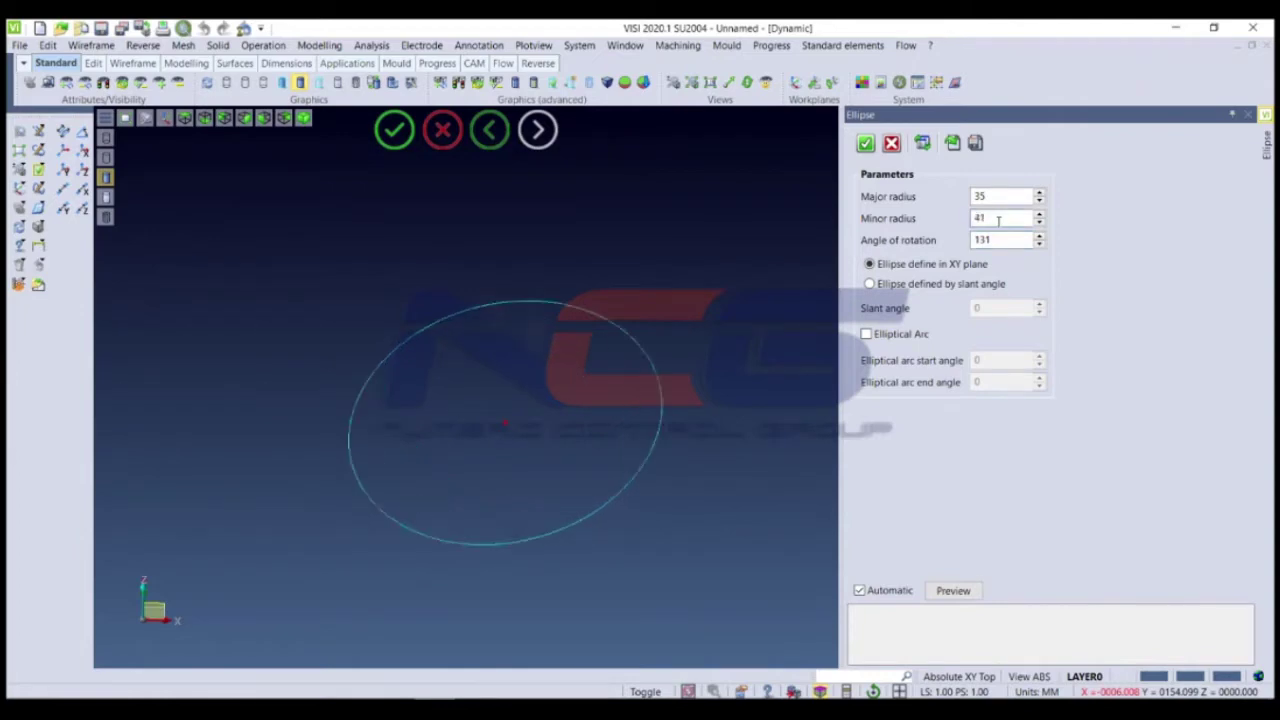
{"action": "scroll", "coordinate": [997, 221], "scroll_direction": "up", "scroll_amount": 8}
{"action": "scroll", "coordinate": [997, 221], "scroll_direction": "up", "scroll_amount": 4}
{"action": "scroll", "coordinate": [998, 197], "scroll_direction": "down", "scroll_amount": 1}
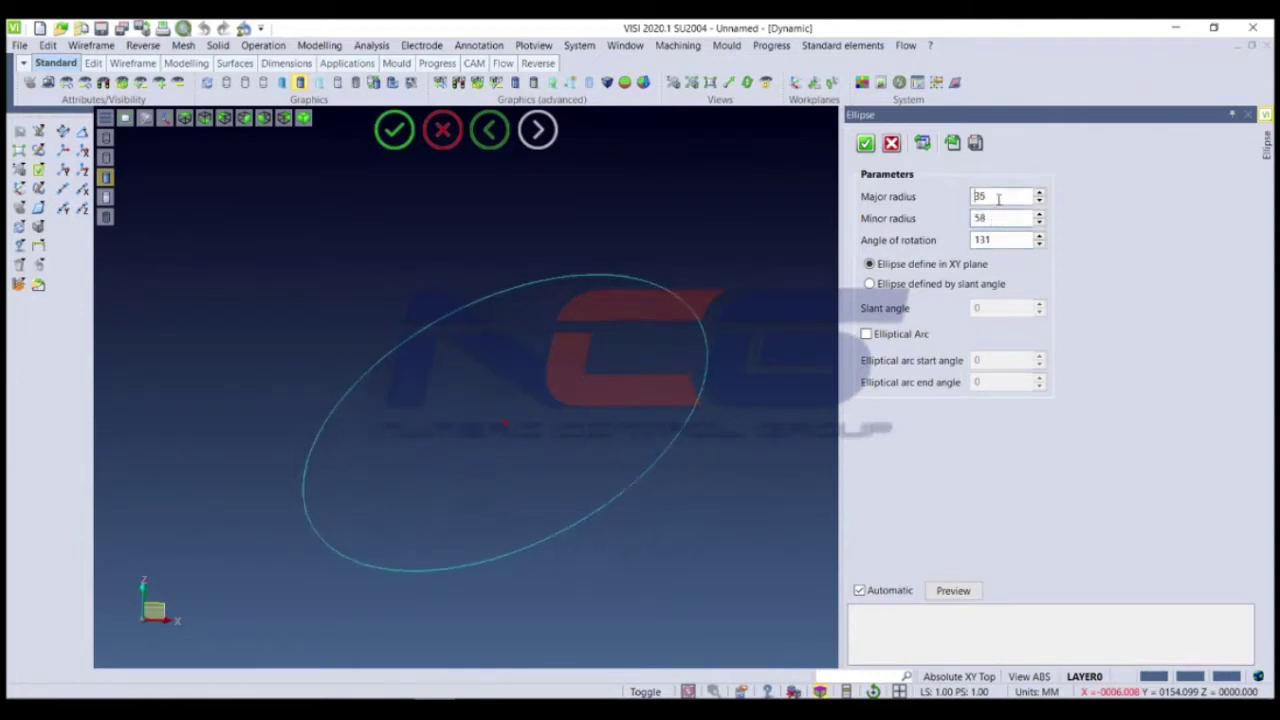
{"action": "type", "text": "19"}
{"action": "scroll", "coordinate": [809, 394], "scroll_direction": "down", "scroll_amount": 3}
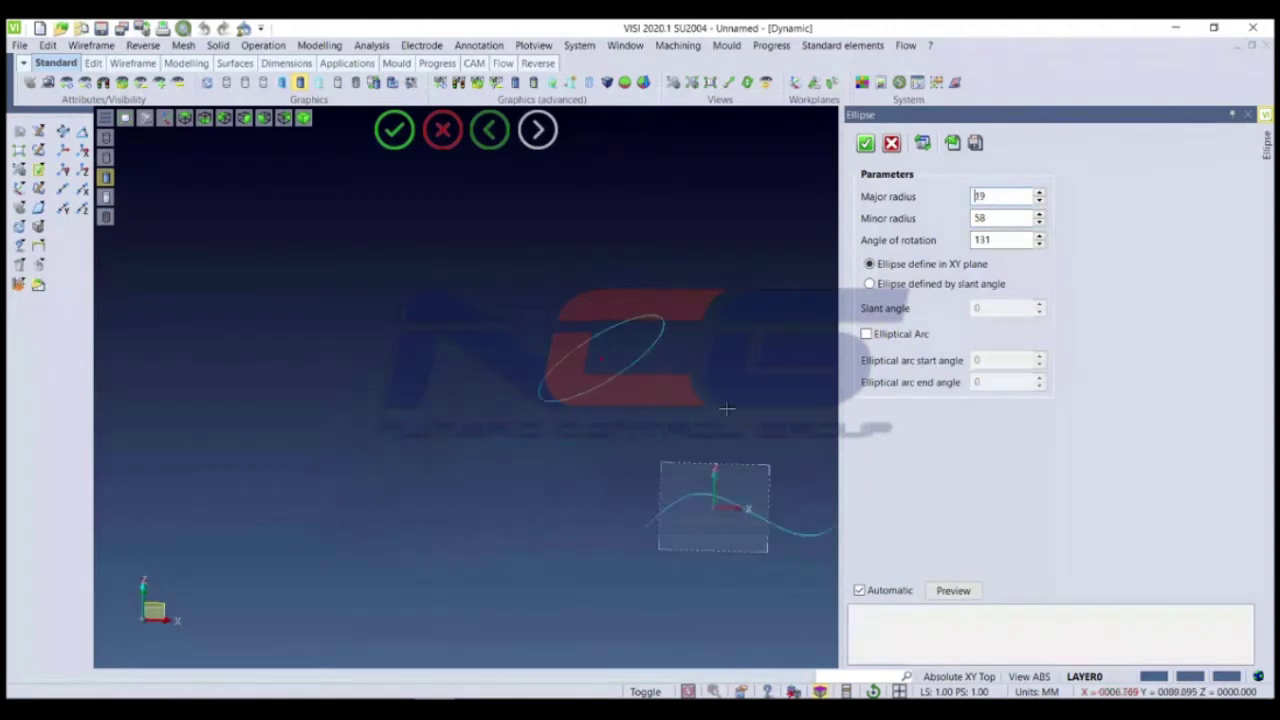
{"action": "key", "text": "Return"}
{"action": "key", "text": "Escape"}
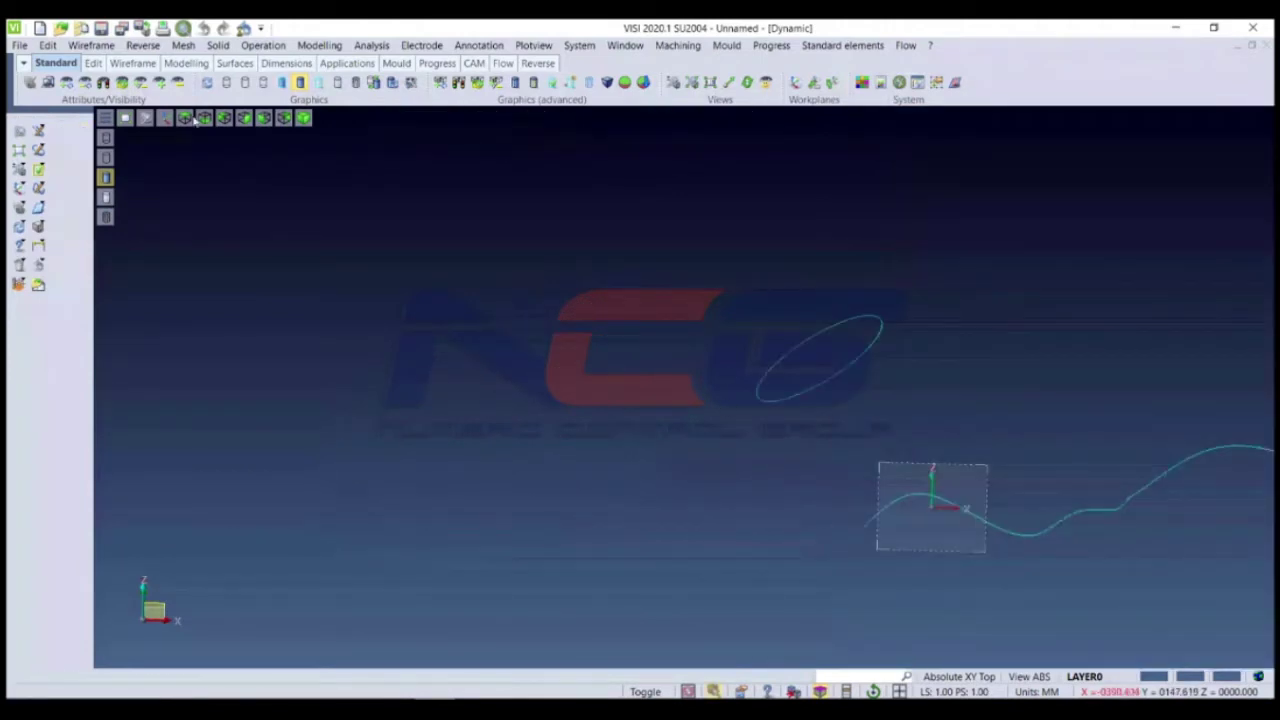
{"action": "left_click", "coordinate": [91, 45]}
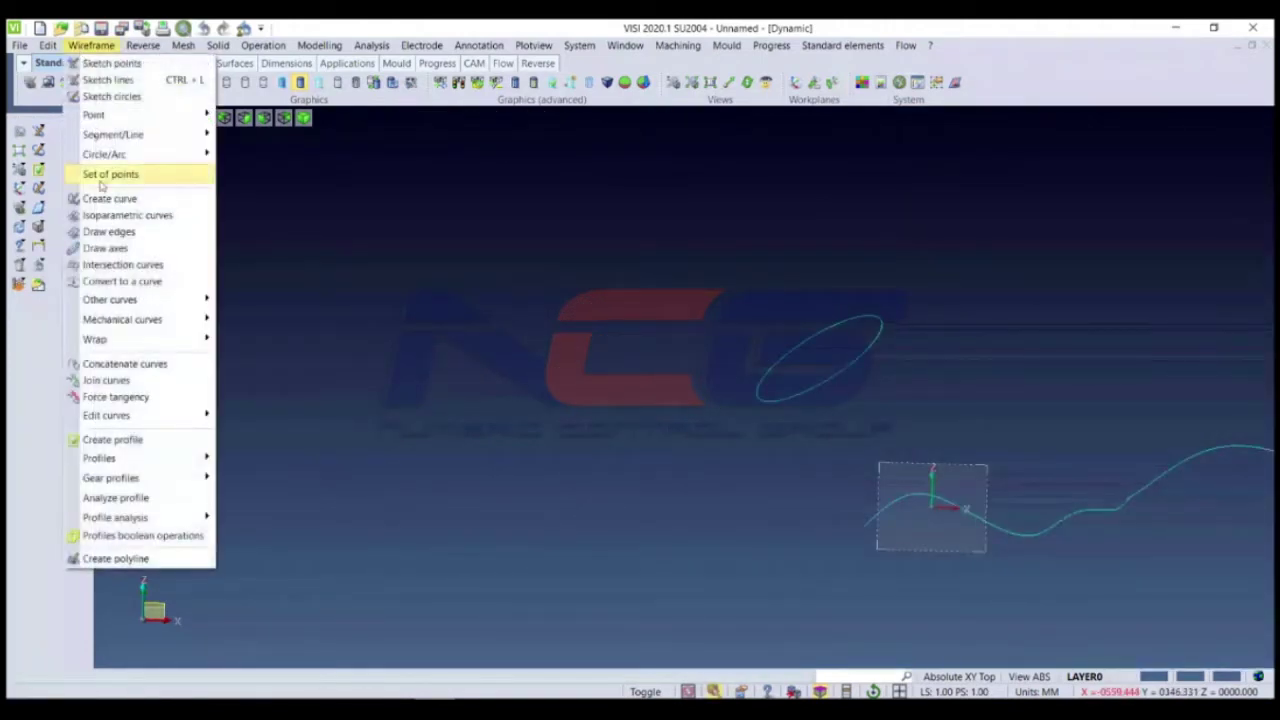
{"action": "mouse_move", "coordinate": [122, 319]}
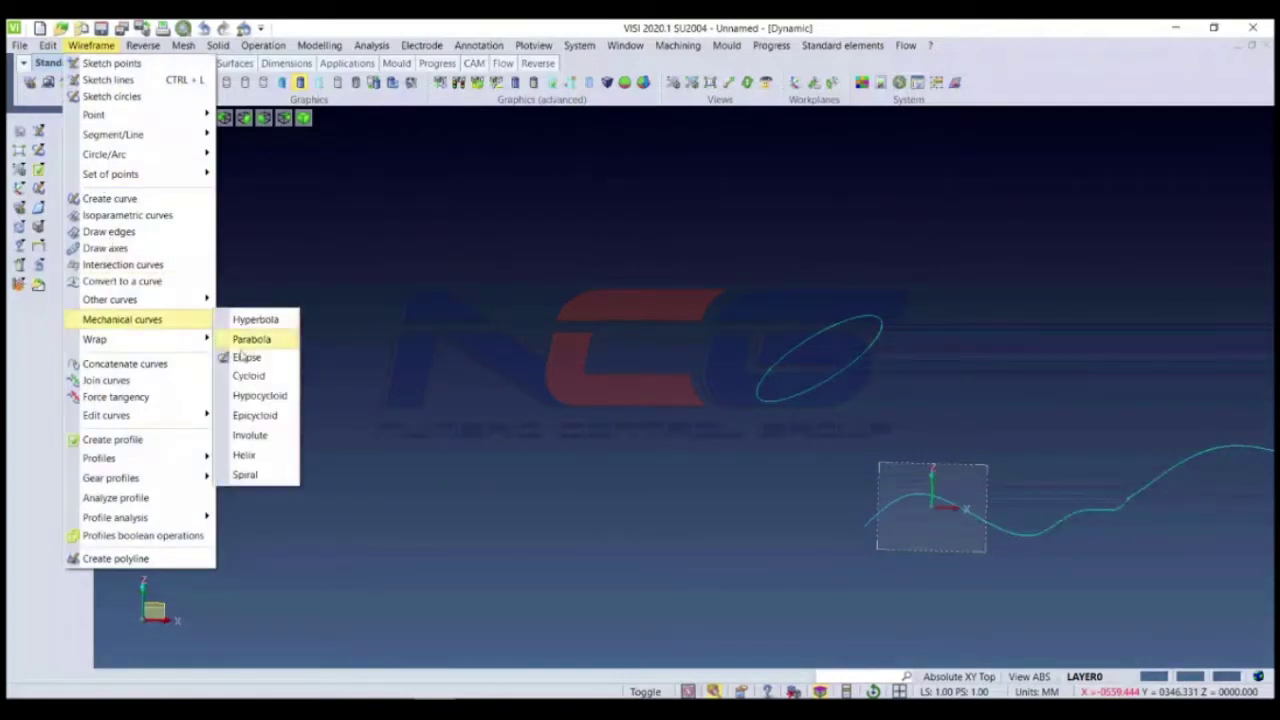
Step: Erase all elements, both the ellipse and the wavy curve, and switch to the Top view
{"action": "key", "text": "Escape"}
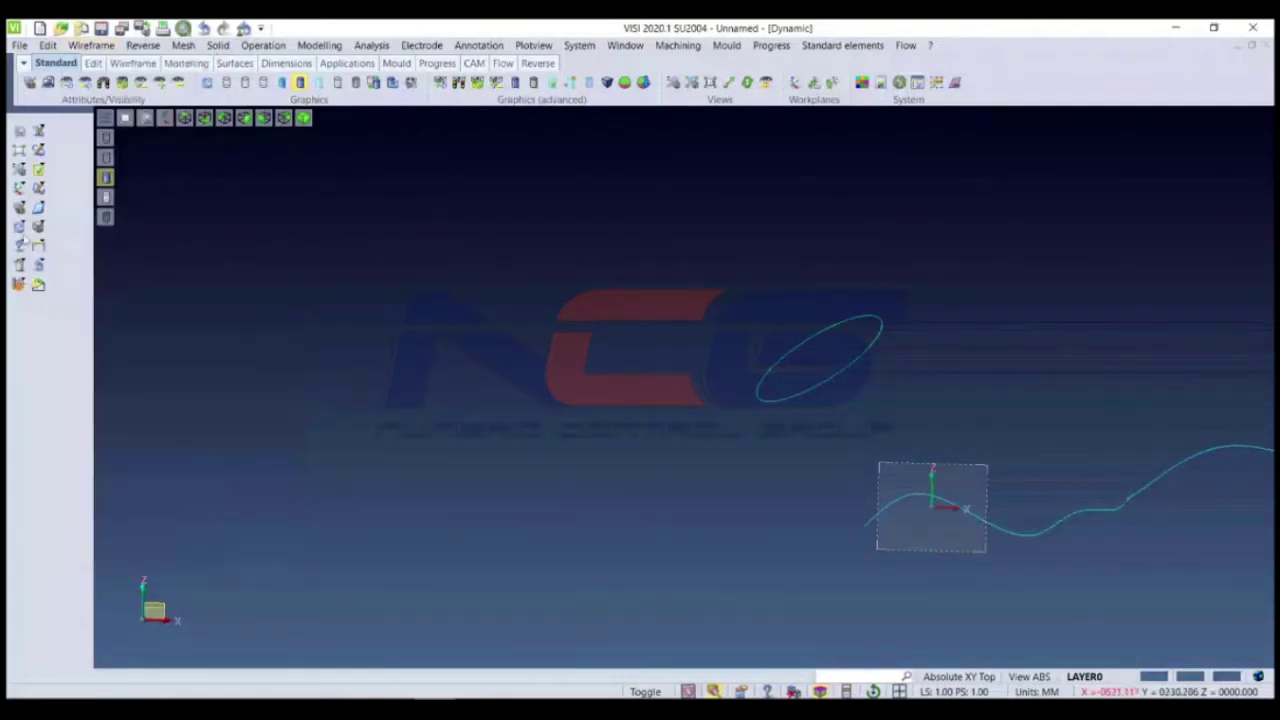
{"action": "key", "text": "Delete"}
{"action": "key", "text": "ctrl+a"}
{"action": "key", "text": "Return"}
{"action": "key", "text": "t"}
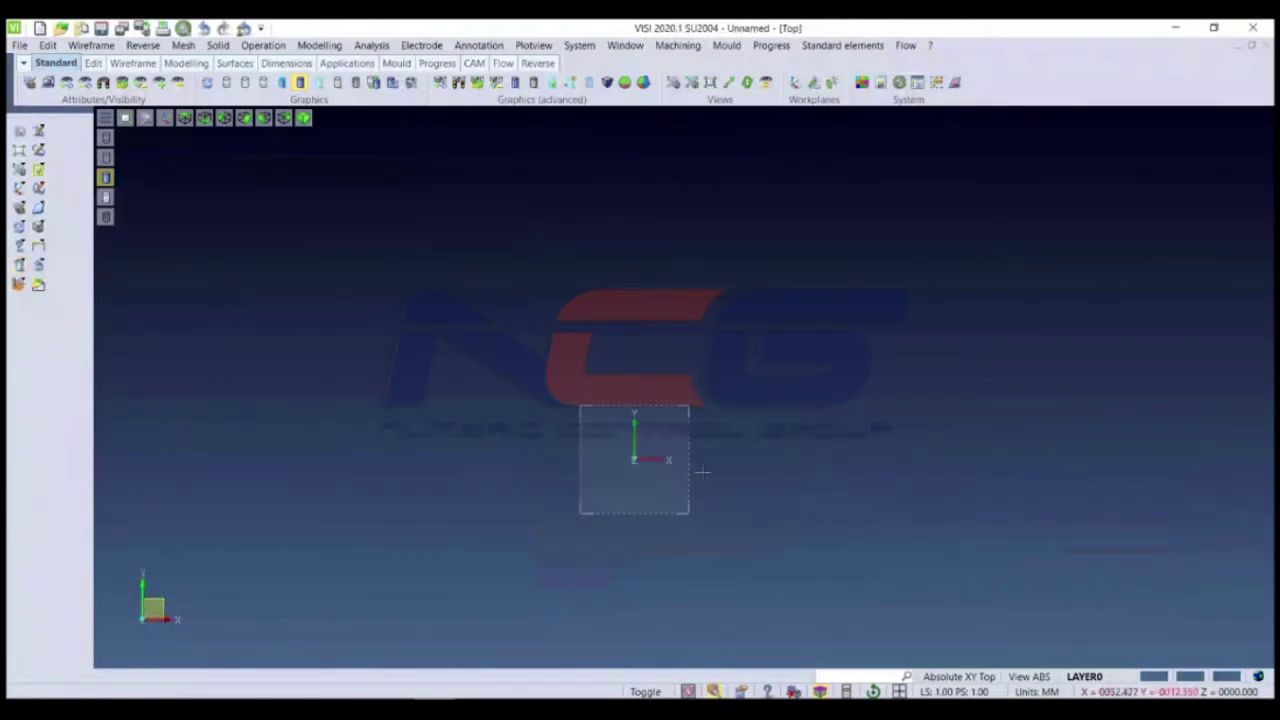
{"action": "left_click", "coordinate": [88, 46]}
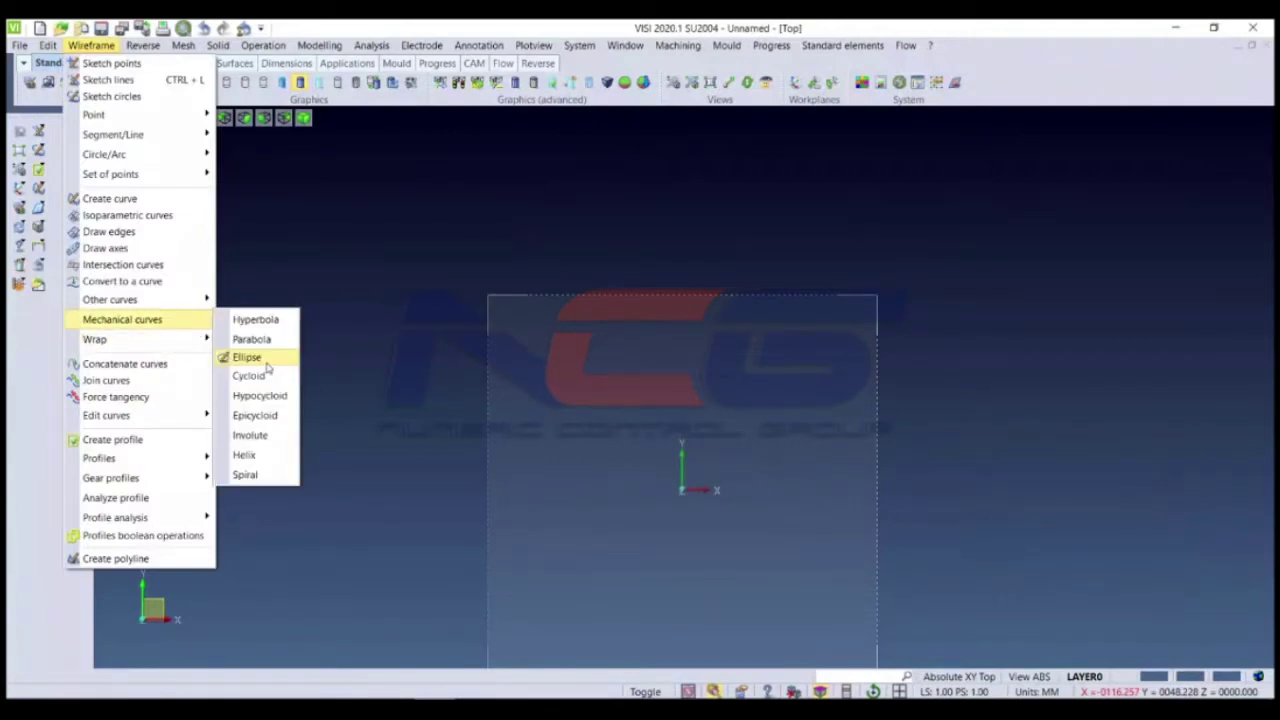
{"action": "left_click", "coordinate": [245, 455]}
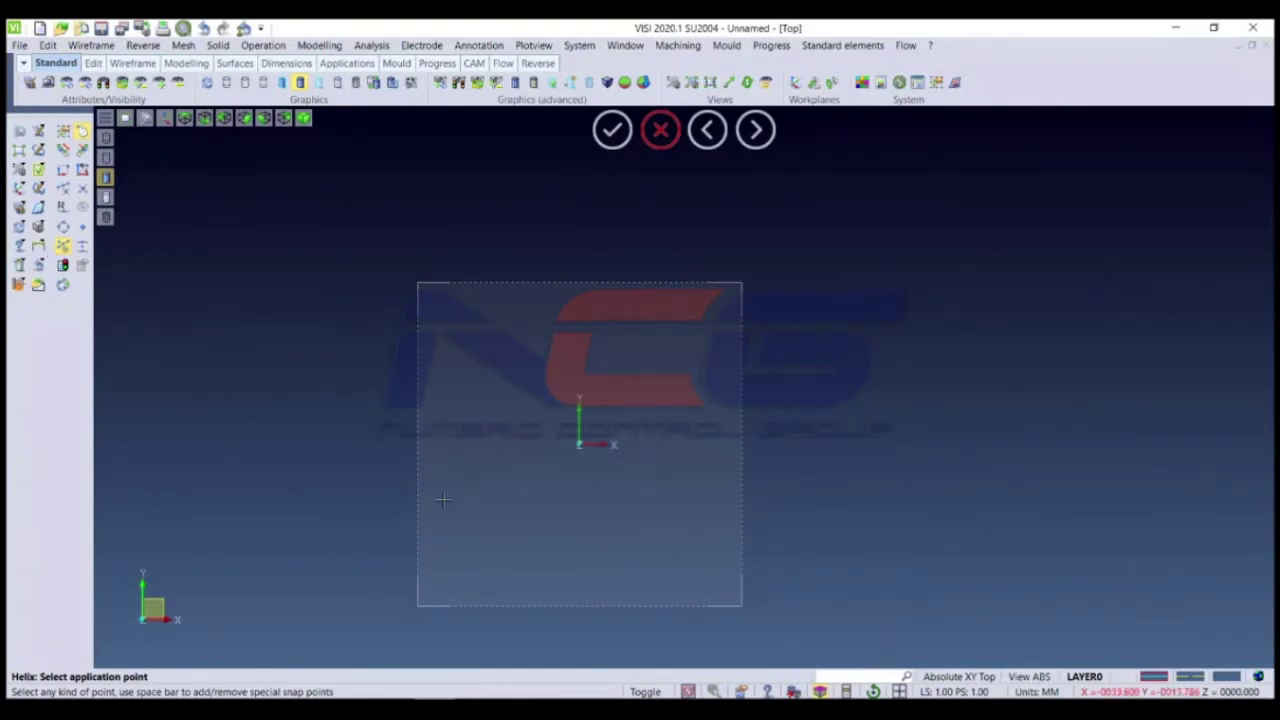
{"action": "left_click", "coordinate": [580, 441]}
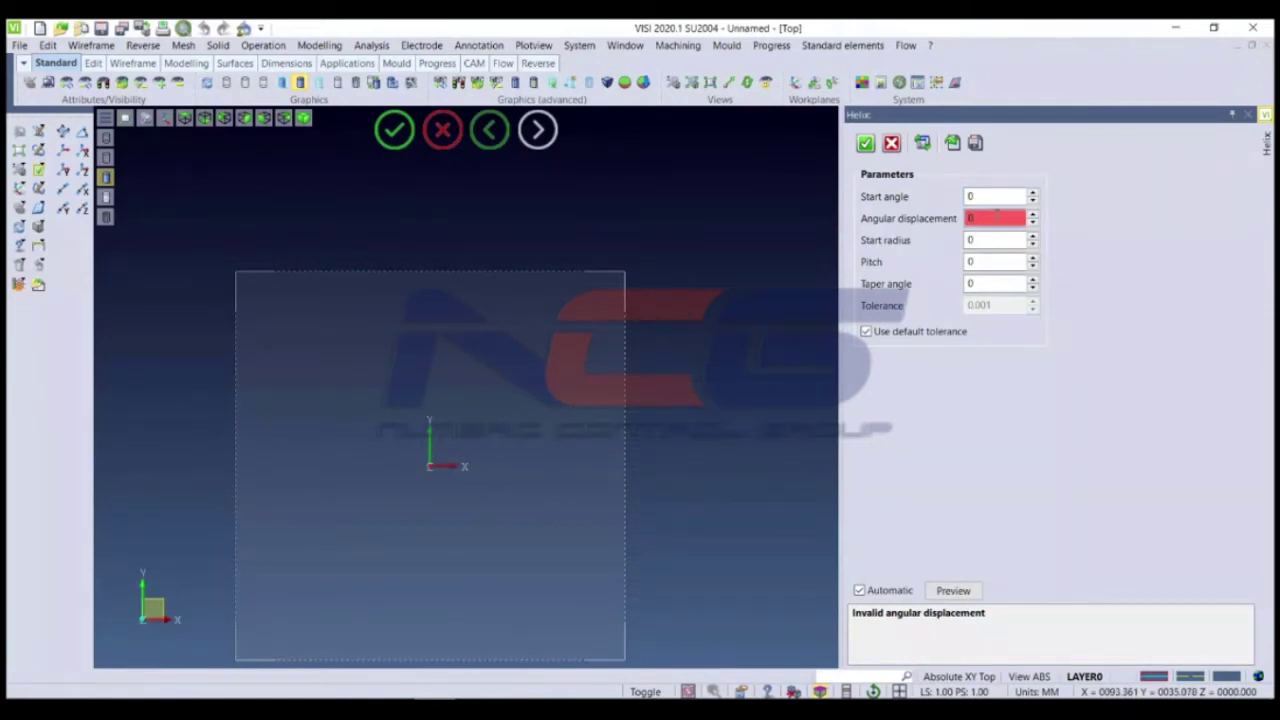
{"action": "double_click", "coordinate": [997, 216]}
{"action": "type", "text": "3600"}
{"action": "key", "text": "Tab"}
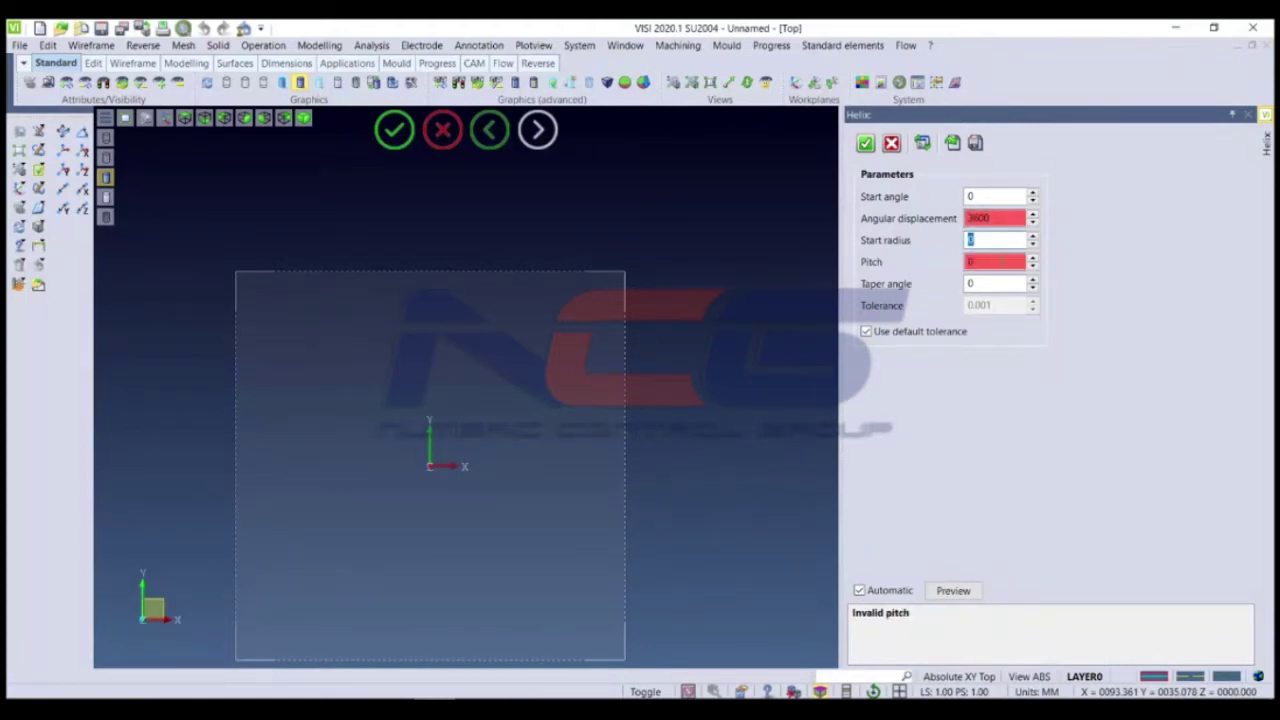
{"action": "left_click", "coordinate": [996, 257]}
{"action": "left_click", "coordinate": [996, 239]}
{"action": "type", "text": "15"}
{"action": "key", "text": "Tab"}
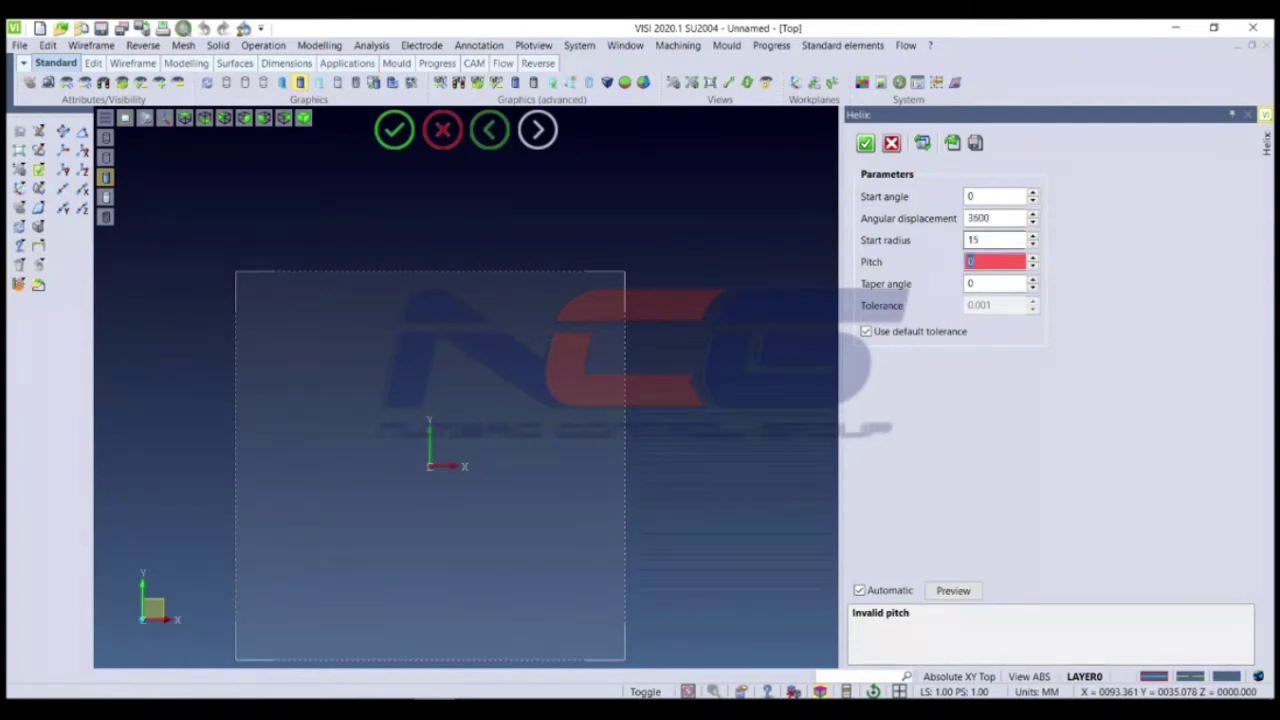
{"action": "type", "text": "5"}
{"action": "key", "text": "Tab"}
{"action": "mouse_move", "coordinate": [497, 420]}
{"action": "middle_mouse_down"}
{"action": "mouse_move", "coordinate": [497, 508]}
{"action": "mouse_move", "coordinate": [460, 545]}
{"action": "mouse_move", "coordinate": [487, 565]}
{"action": "mouse_move", "coordinate": [551, 556]}
{"action": "middle_mouse_up"}
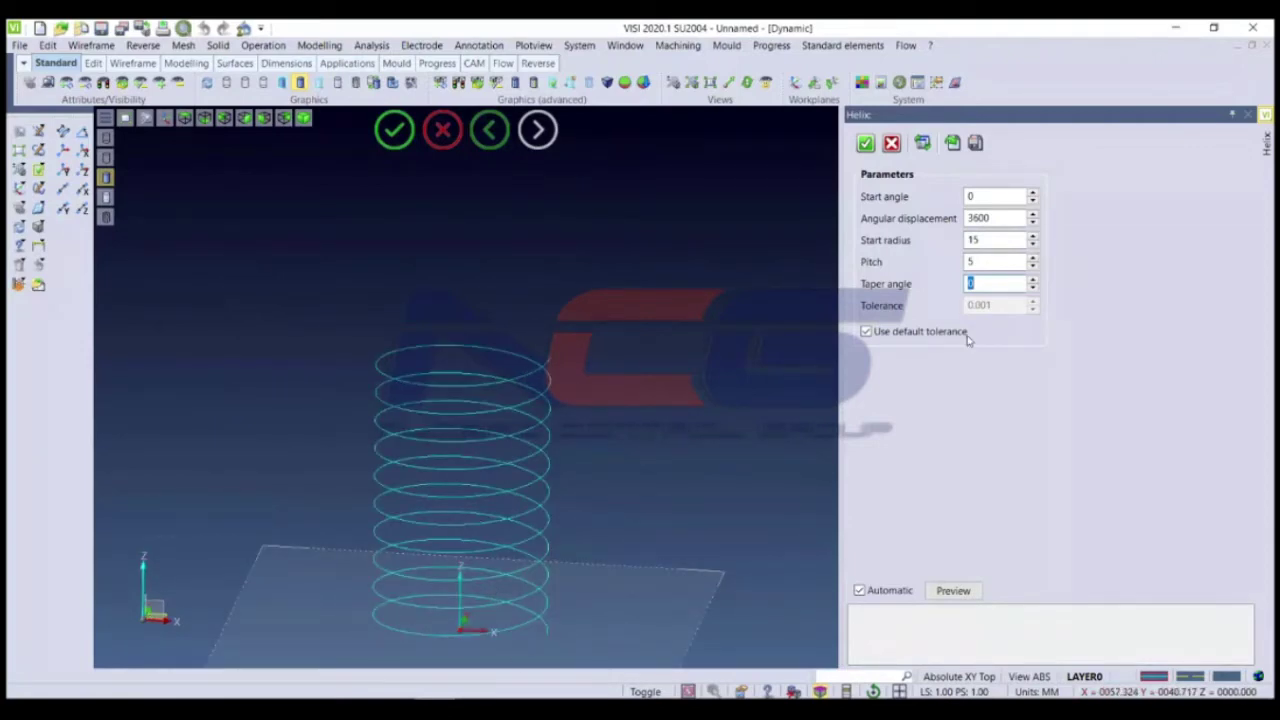
{"action": "double_click", "coordinate": [985, 240]}
{"action": "type", "text": "19"}
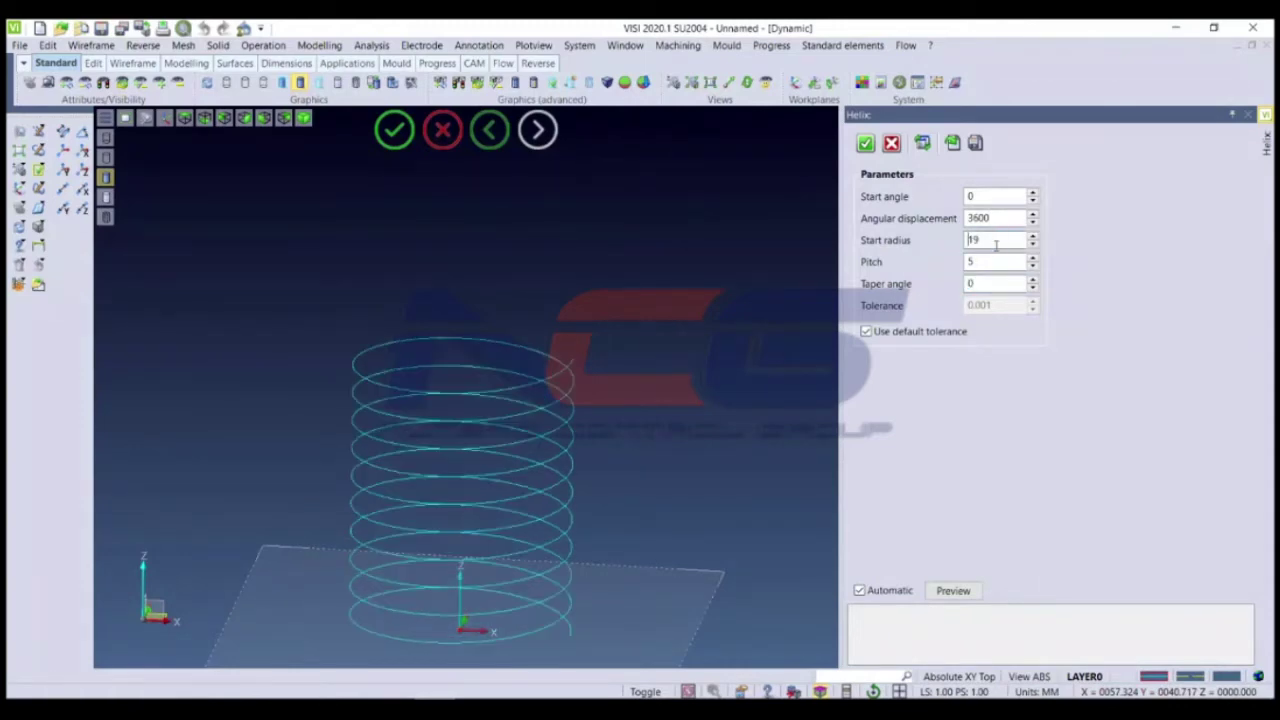
{"action": "scroll", "coordinate": [996, 245], "scroll_direction": "up", "scroll_amount": 3}
{"action": "scroll", "coordinate": [996, 245], "scroll_direction": "up", "scroll_amount": 2}
{"action": "scroll", "coordinate": [996, 245], "scroll_direction": "up", "scroll_amount": 2}
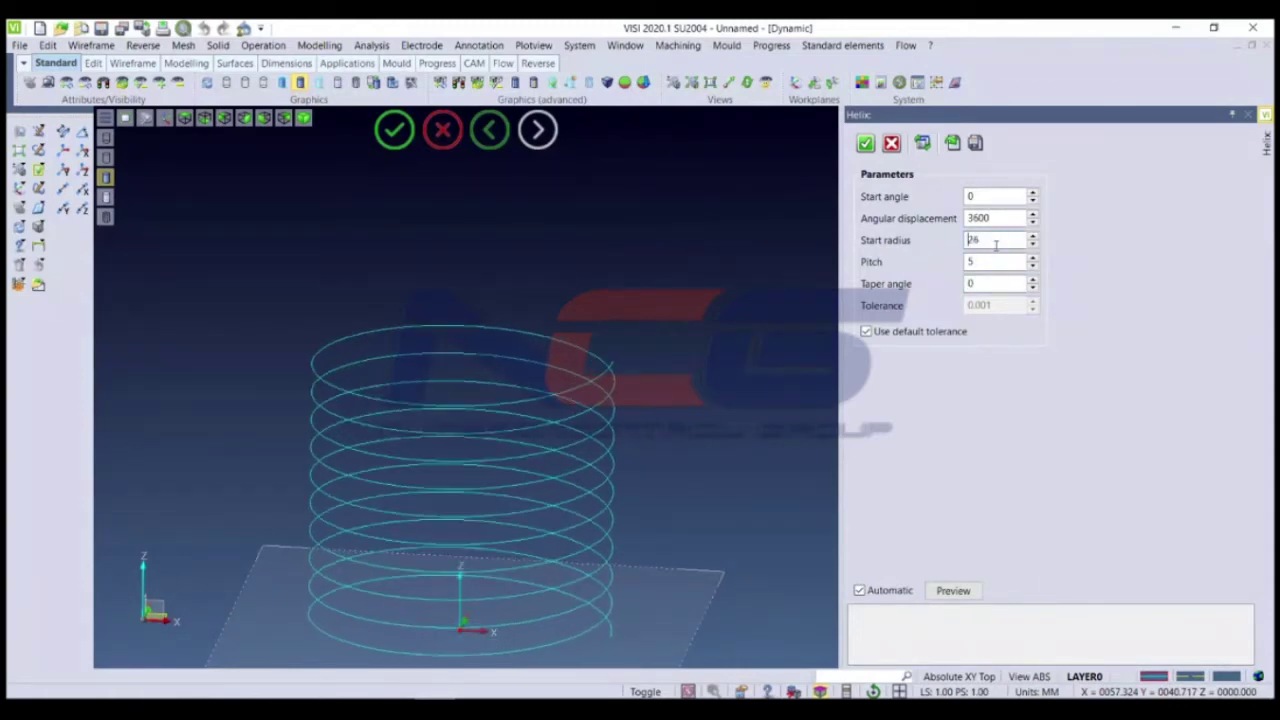
{"action": "scroll", "coordinate": [995, 245], "scroll_direction": "down", "scroll_amount": 3}
{"action": "scroll", "coordinate": [995, 245], "scroll_direction": "down", "scroll_amount": 3}
{"action": "scroll", "coordinate": [995, 245], "scroll_direction": "down", "scroll_amount": 2}
{"action": "left_click", "coordinate": [996, 261]}
{"action": "scroll", "coordinate": [996, 261], "scroll_direction": "up", "scroll_amount": 4}
{"action": "scroll", "coordinate": [996, 261], "scroll_direction": "up", "scroll_amount": 1}
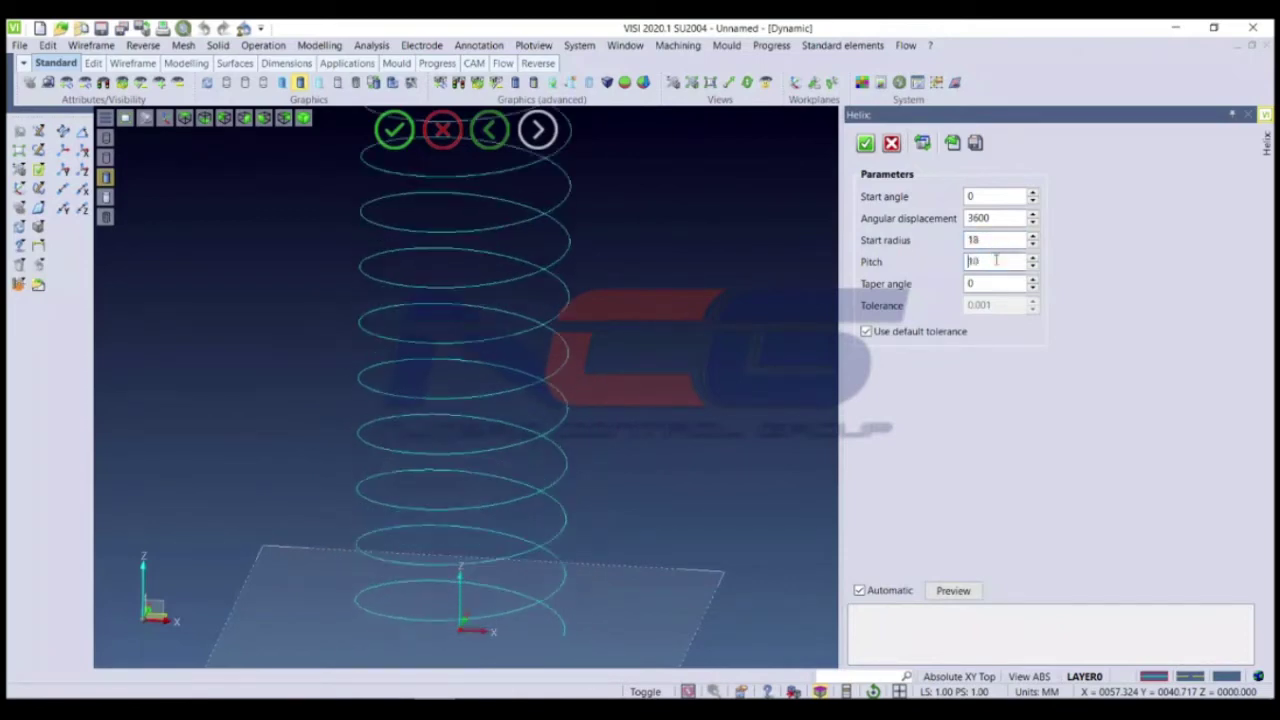
{"action": "scroll", "coordinate": [966, 261], "scroll_direction": "down", "scroll_amount": 4}
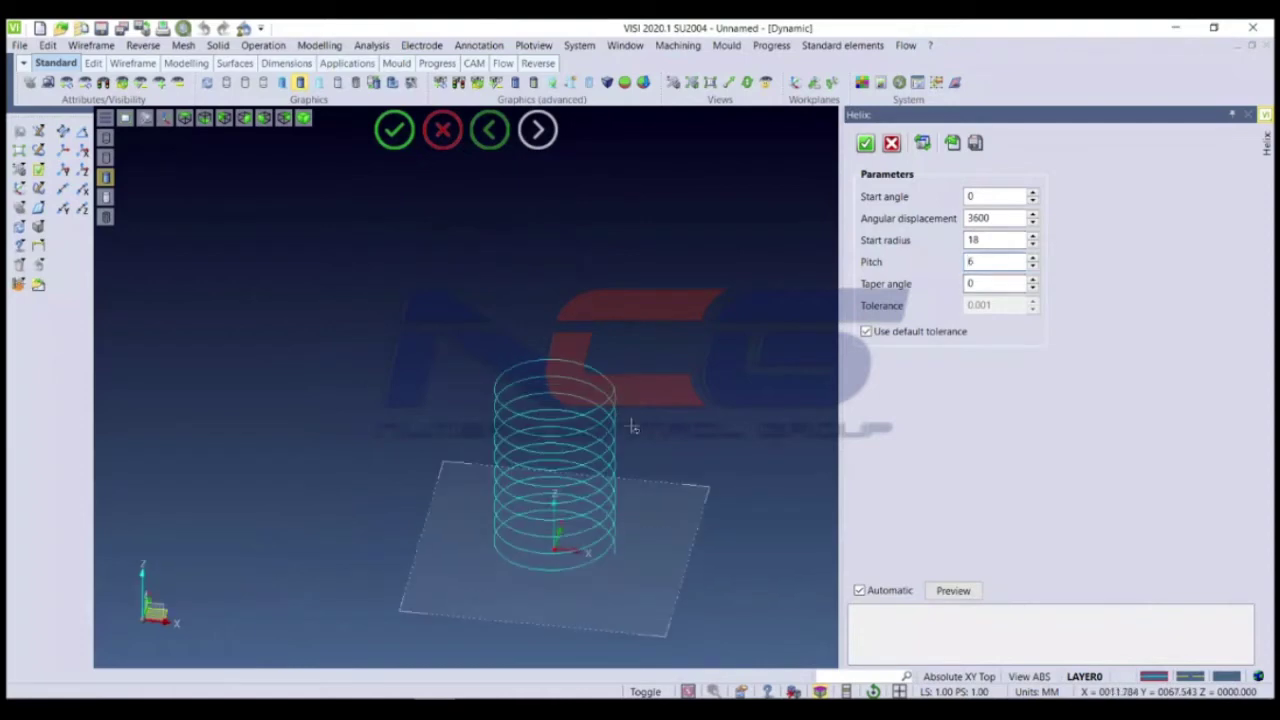
{"action": "middle_click_drag", "start_coordinate": [600, 450], "coordinate": [621, 500]}
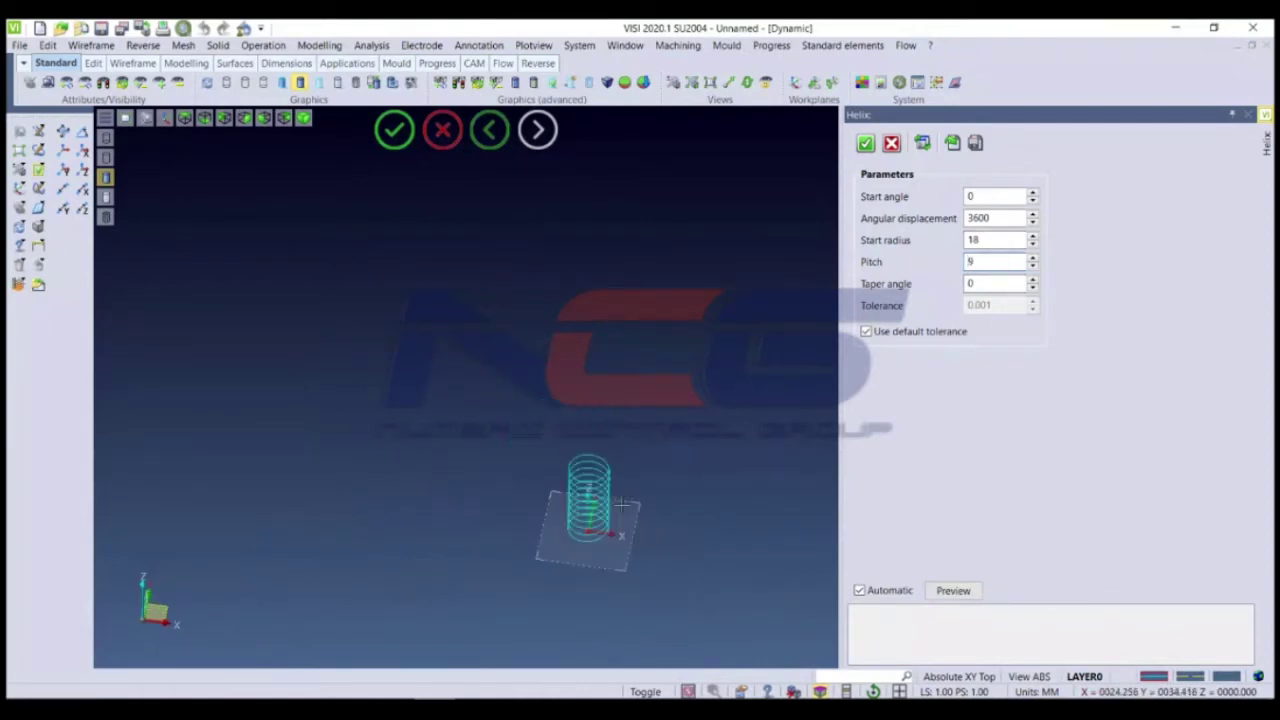
{"action": "left_click", "coordinate": [442, 129]}
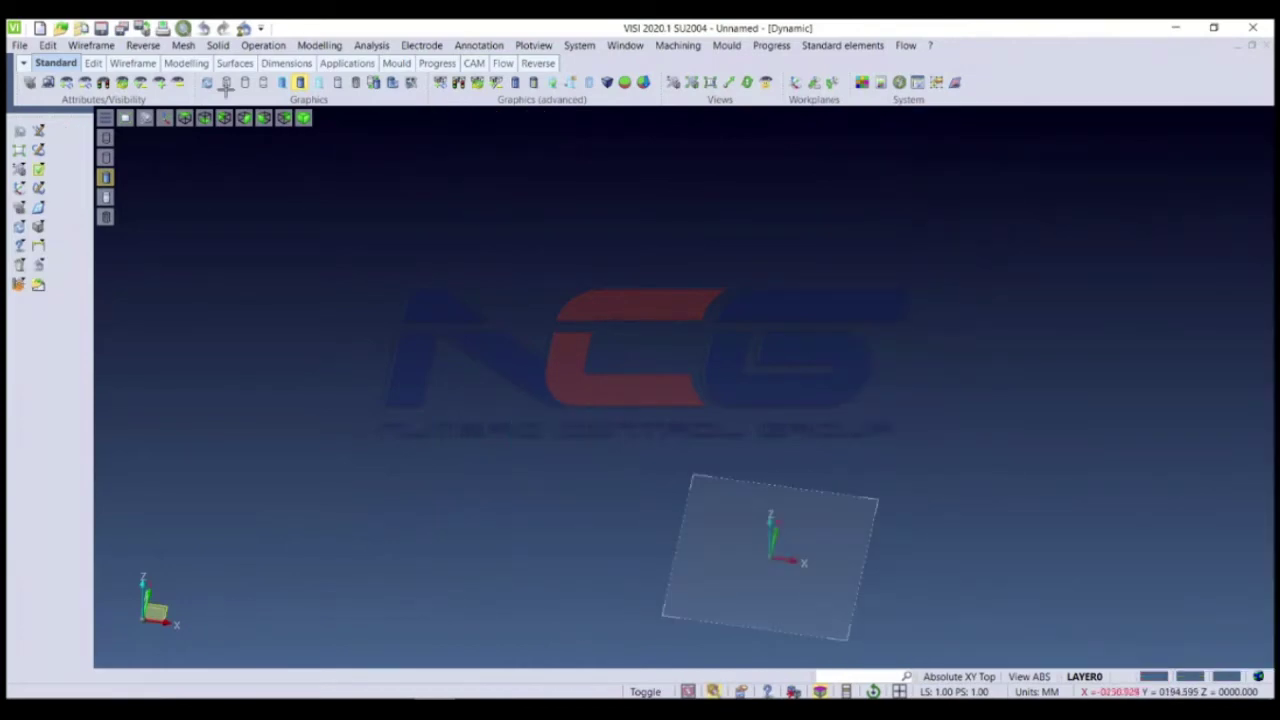
{"action": "left_click", "coordinate": [91, 45]}
{"action": "mouse_move", "coordinate": [122, 319]}
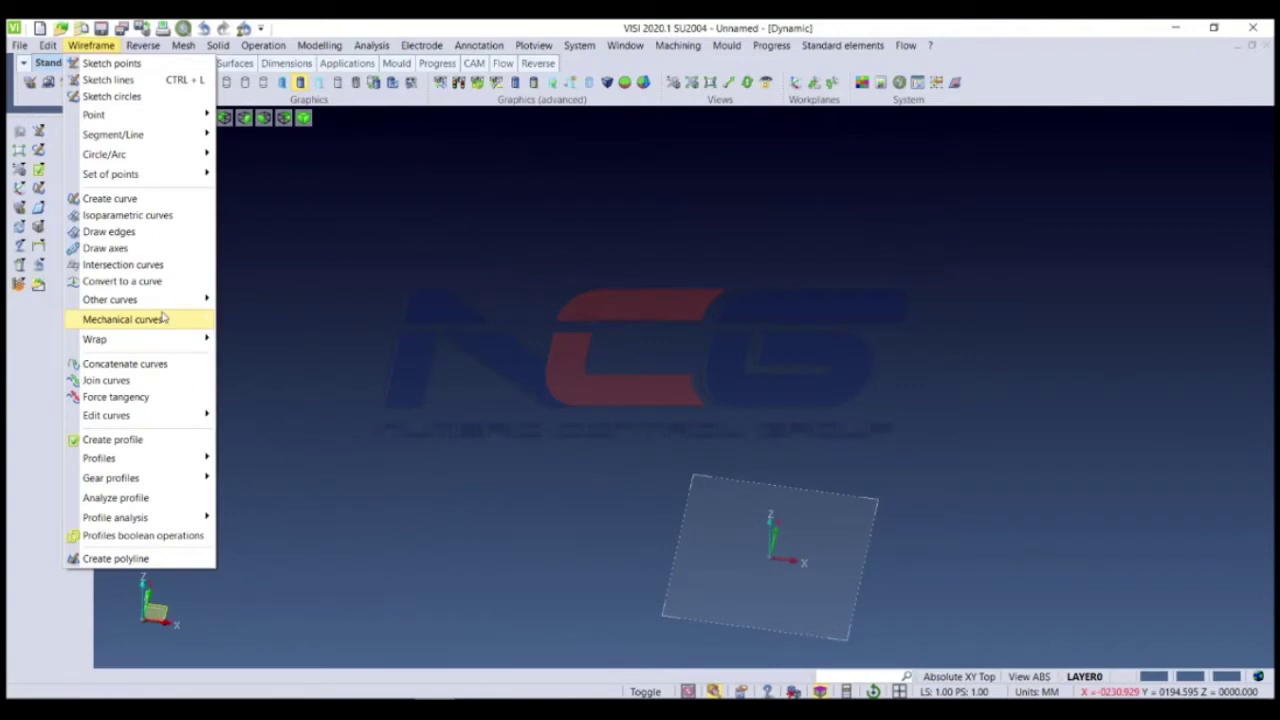
{"action": "mouse_move", "coordinate": [94, 339]}
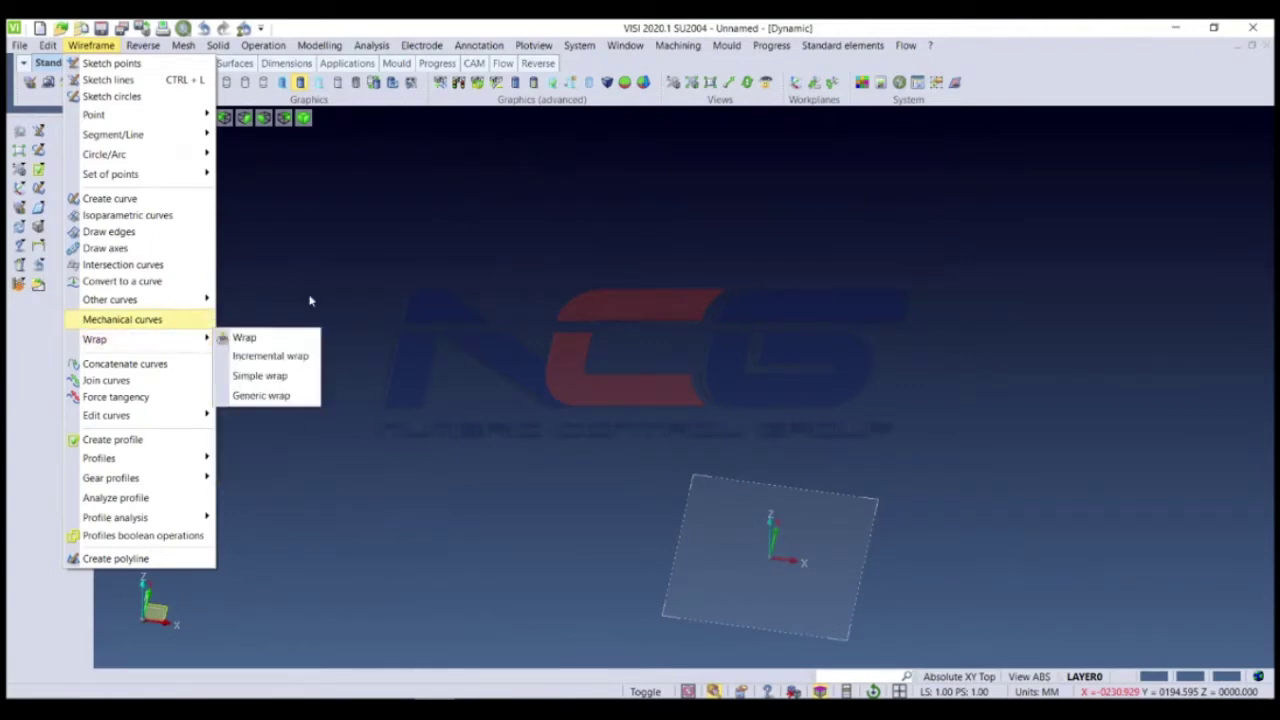
Step: Draw an upright solid cylinder with its base centred at the origin in the top view
{"action": "middle_click_drag", "start_coordinate": [480, 530], "coordinate": [499, 345]}
{"action": "key", "text": "t"}
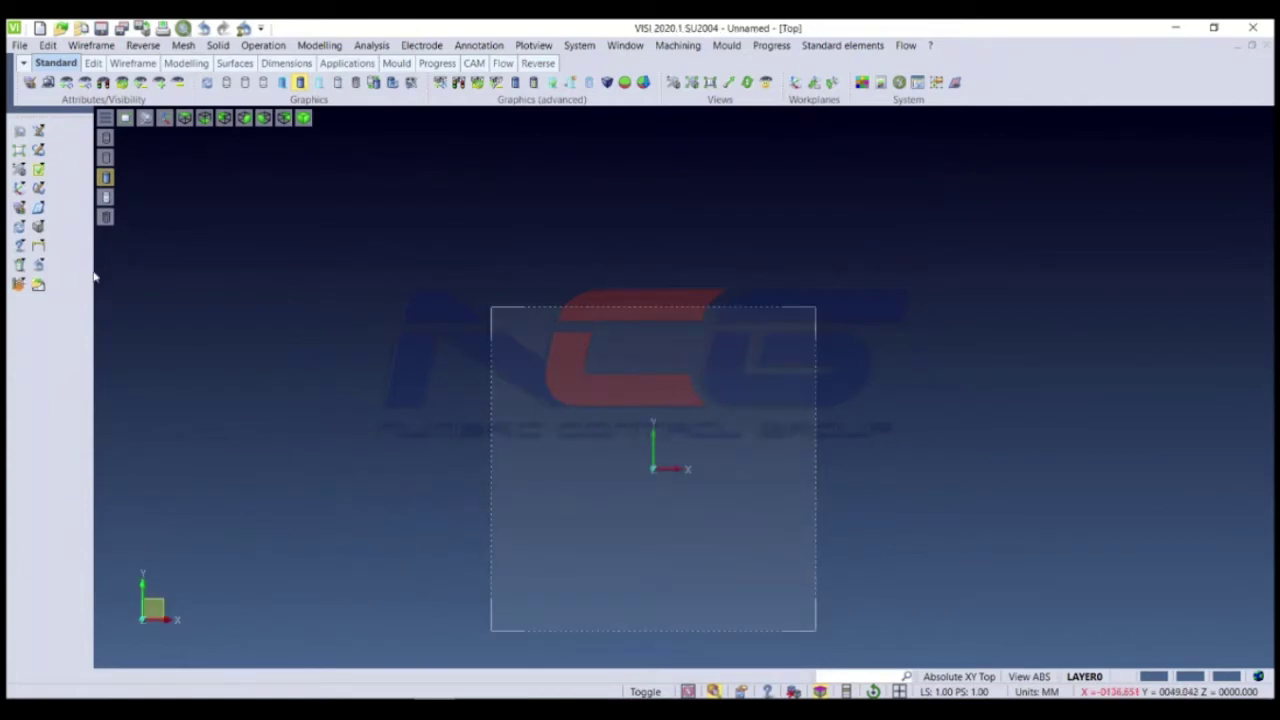
{"action": "left_click", "coordinate": [62, 228]}
{"action": "left_click", "coordinate": [653, 468]}
{"action": "left_click", "coordinate": [700, 524]}
{"action": "middle_click_drag", "start_coordinate": [690, 475], "coordinate": [697, 408], "text": "shift"}
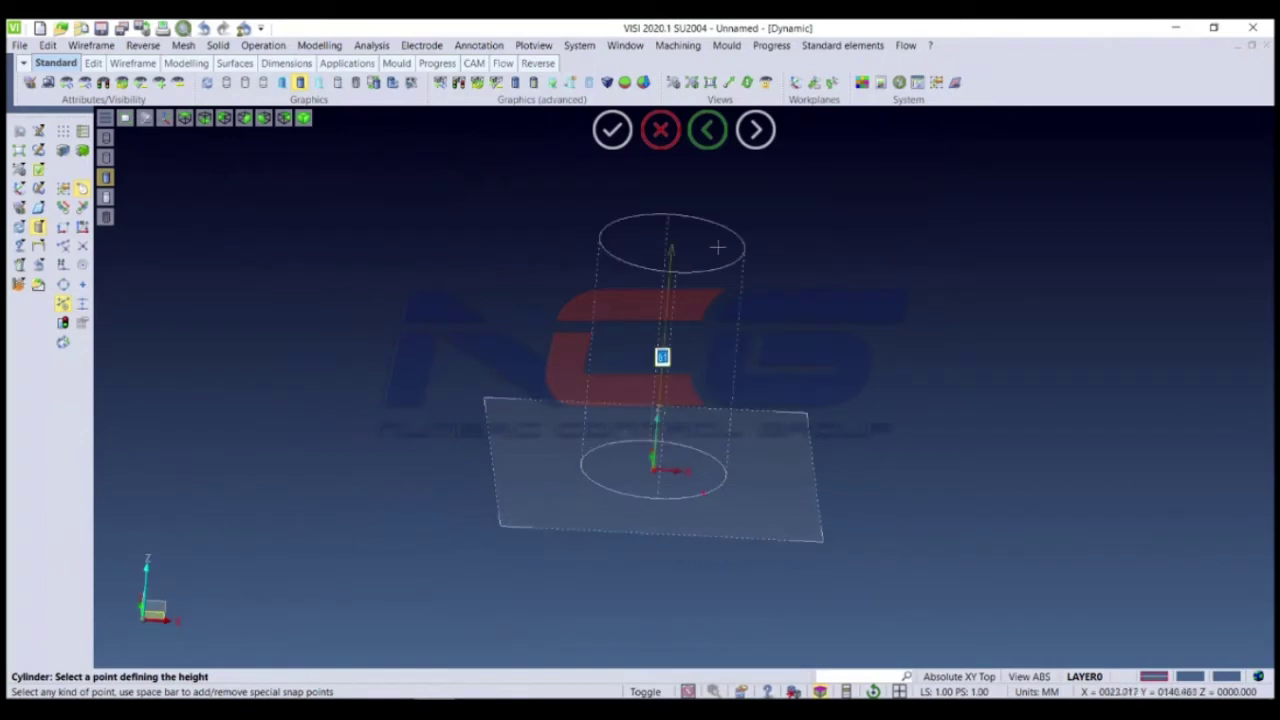
{"action": "left_click", "coordinate": [714, 244]}
{"action": "key", "text": "Escape"}
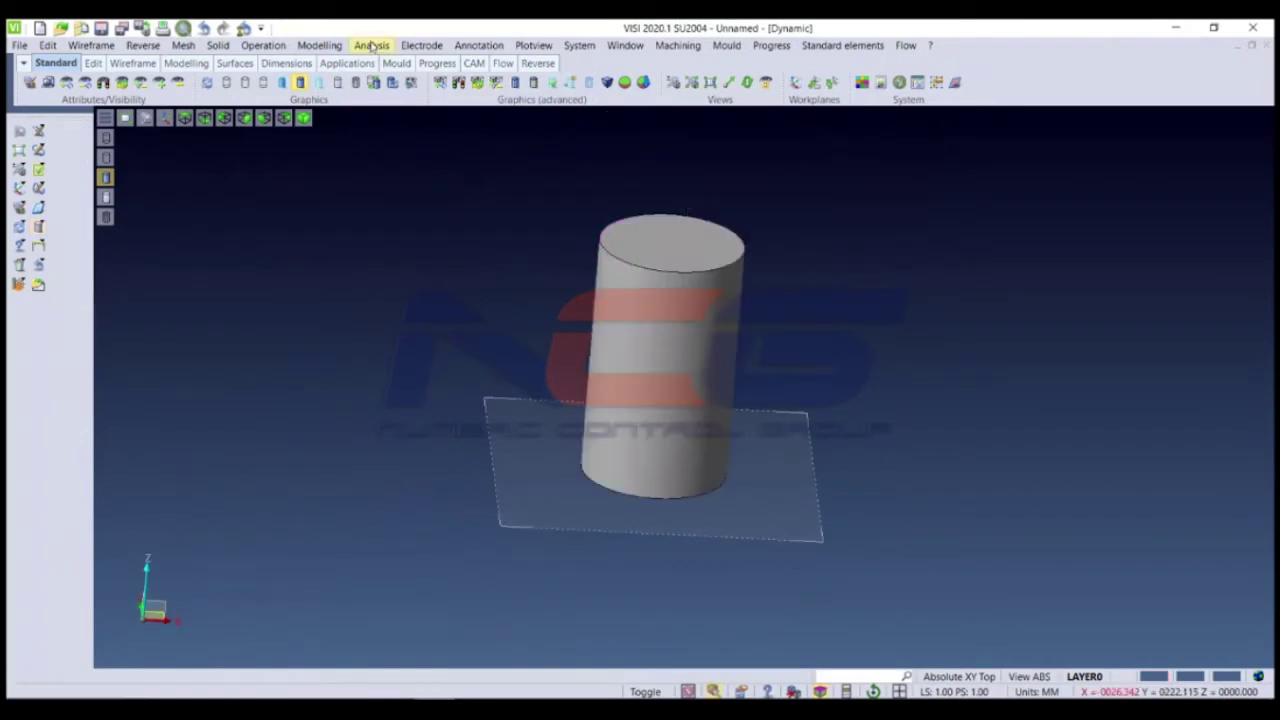
{"action": "left_click", "coordinate": [466, 46]}
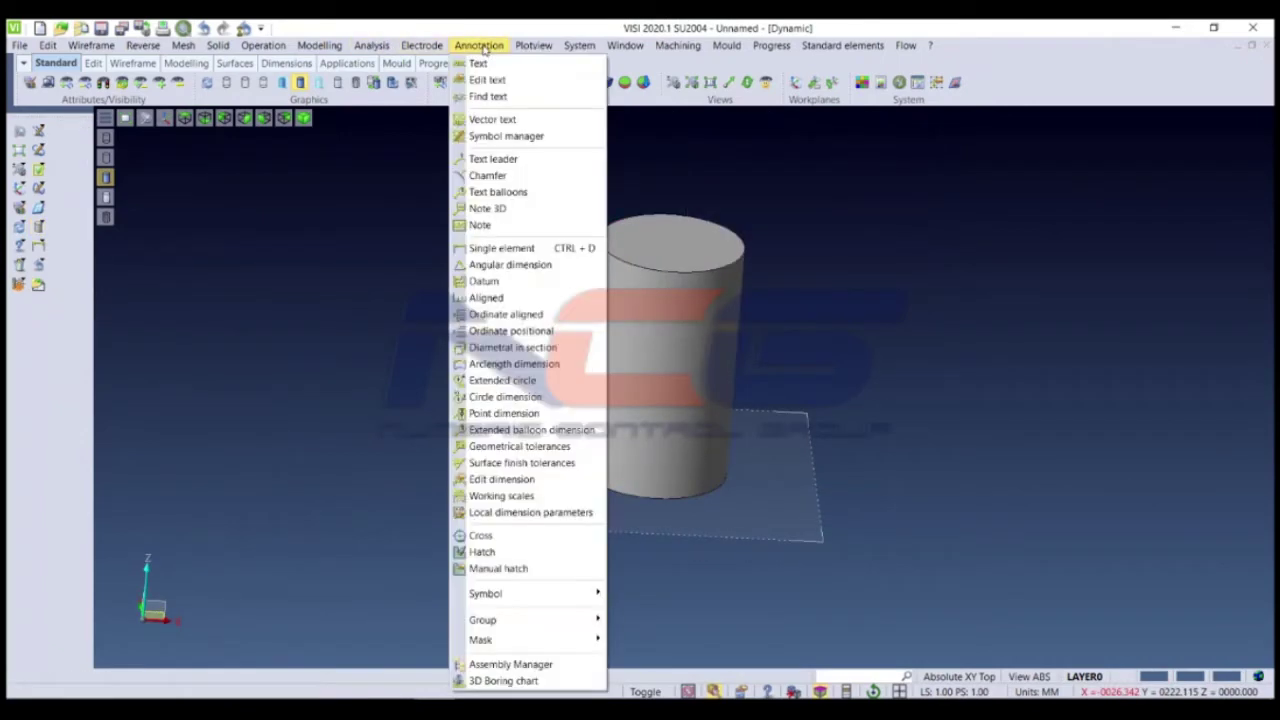
Step: Create DENEME as profile text, place it beside the cylinder, then undo the misplaced text
{"action": "left_click", "coordinate": [491, 65]}
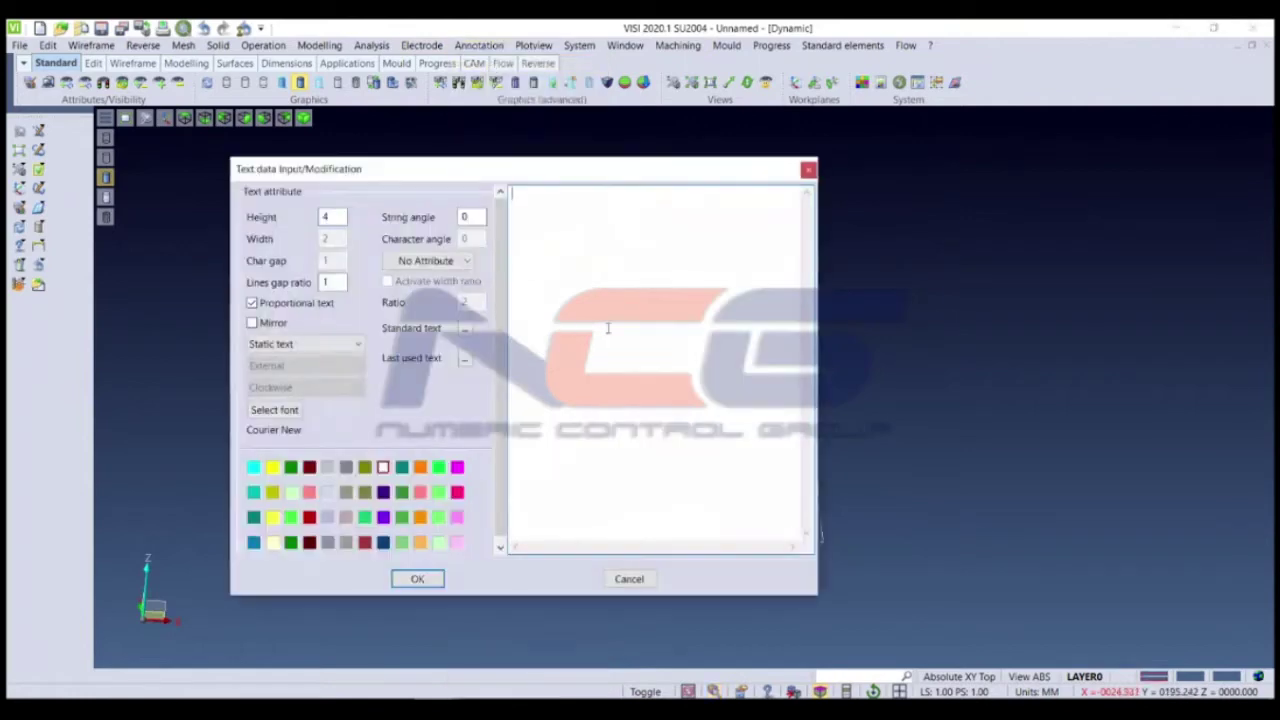
{"action": "type", "text": "DE"}
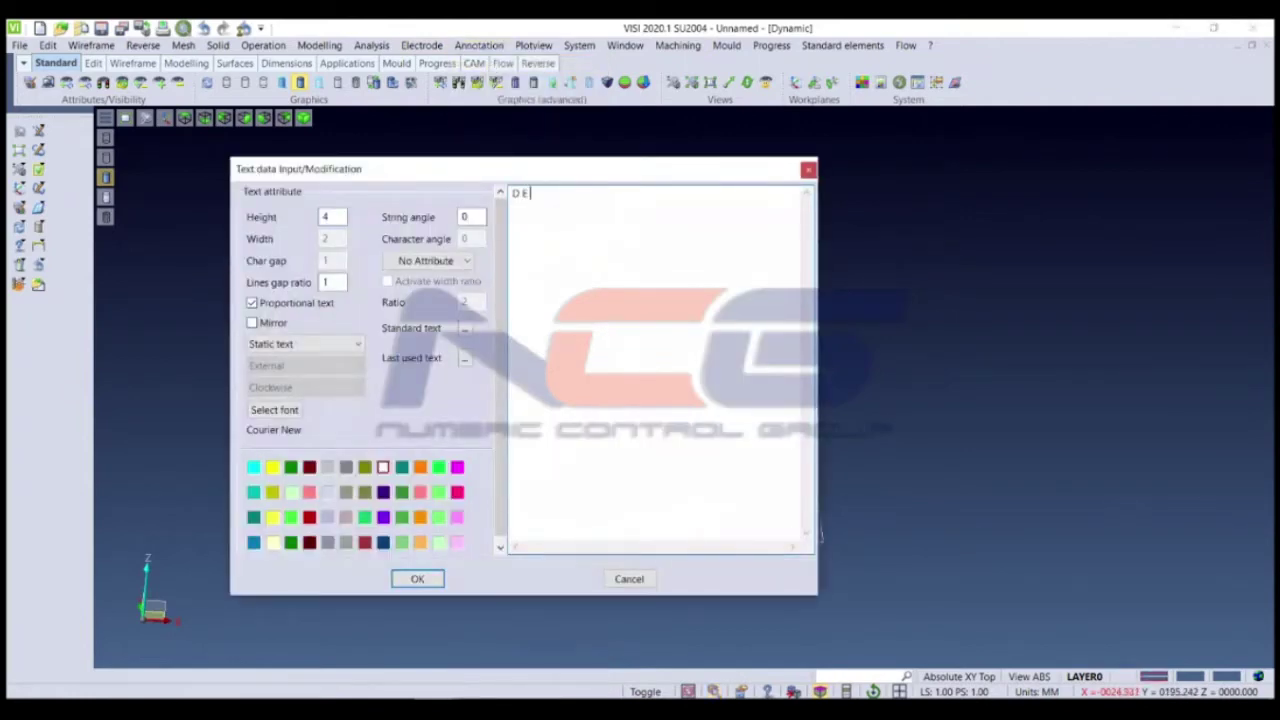
{"action": "type", "text": "NEME"}
{"action": "left_click", "coordinate": [333, 343]}
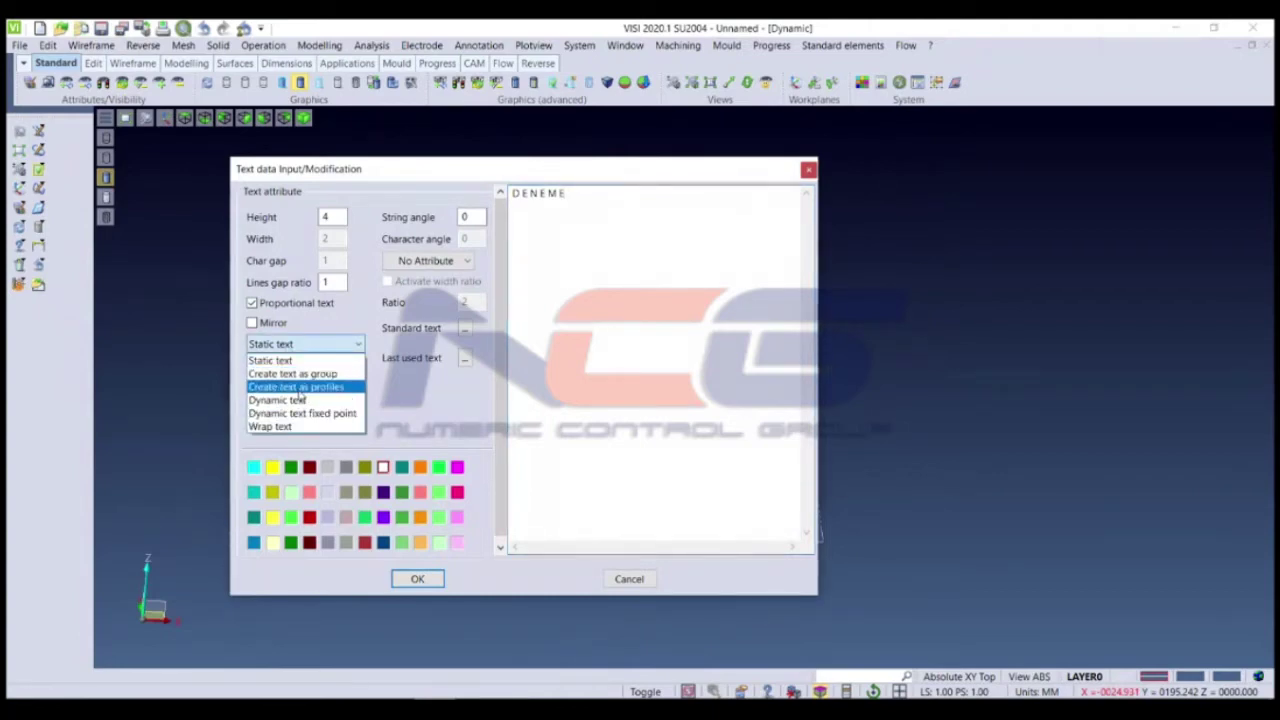
{"action": "left_click", "coordinate": [296, 389]}
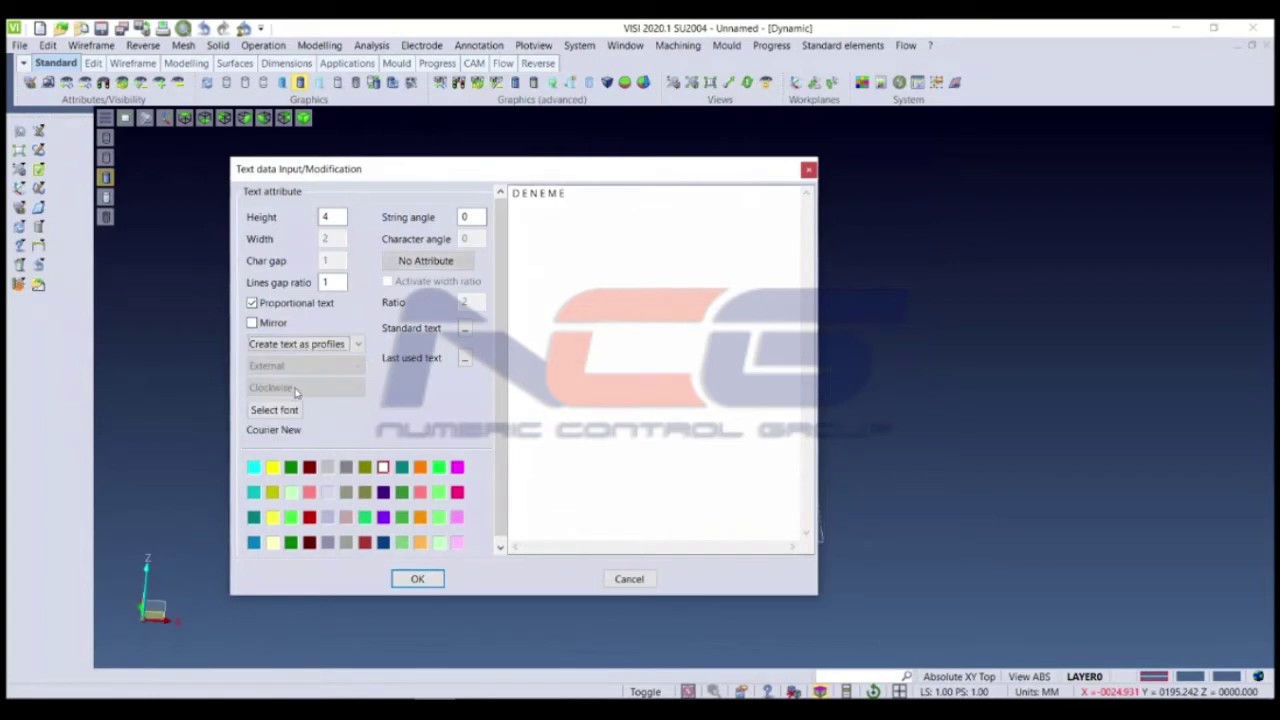
{"action": "left_click", "coordinate": [417, 579]}
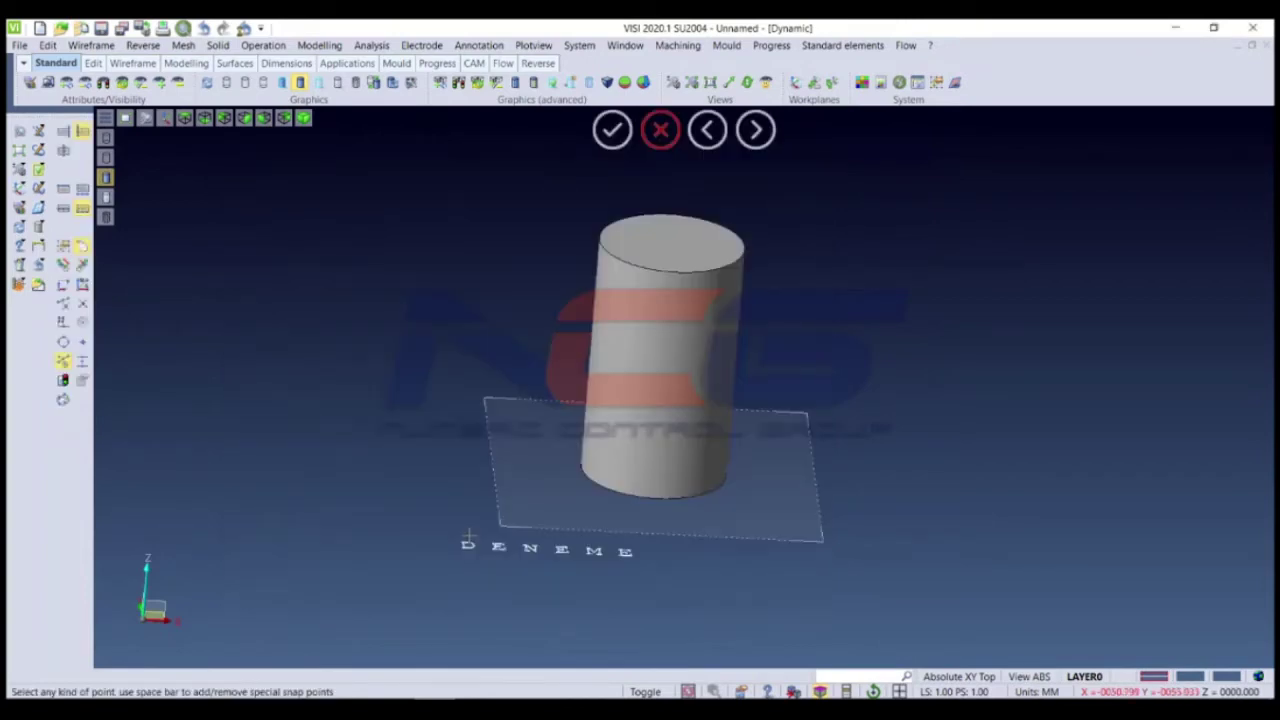
{"action": "key", "text": "t"}
{"action": "key", "text": "f"}
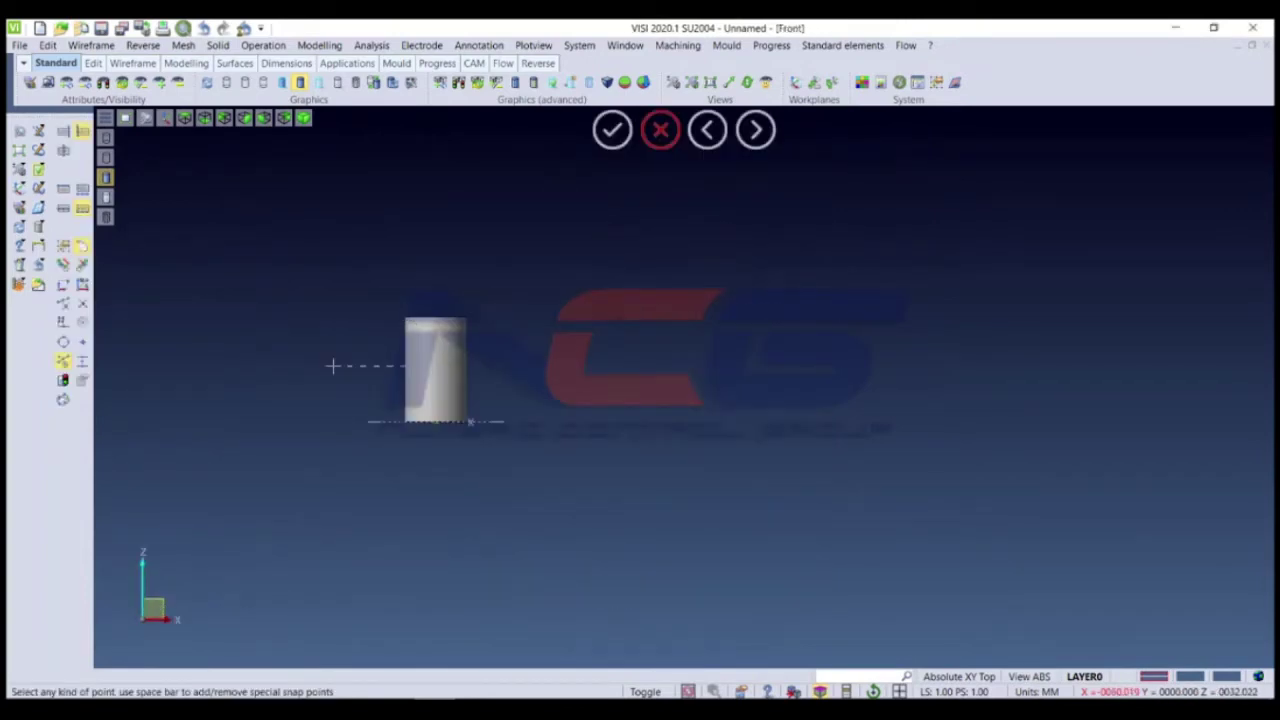
{"action": "left_click", "coordinate": [382, 380]}
{"action": "key", "text": "Escape"}
{"action": "key", "text": "d"}
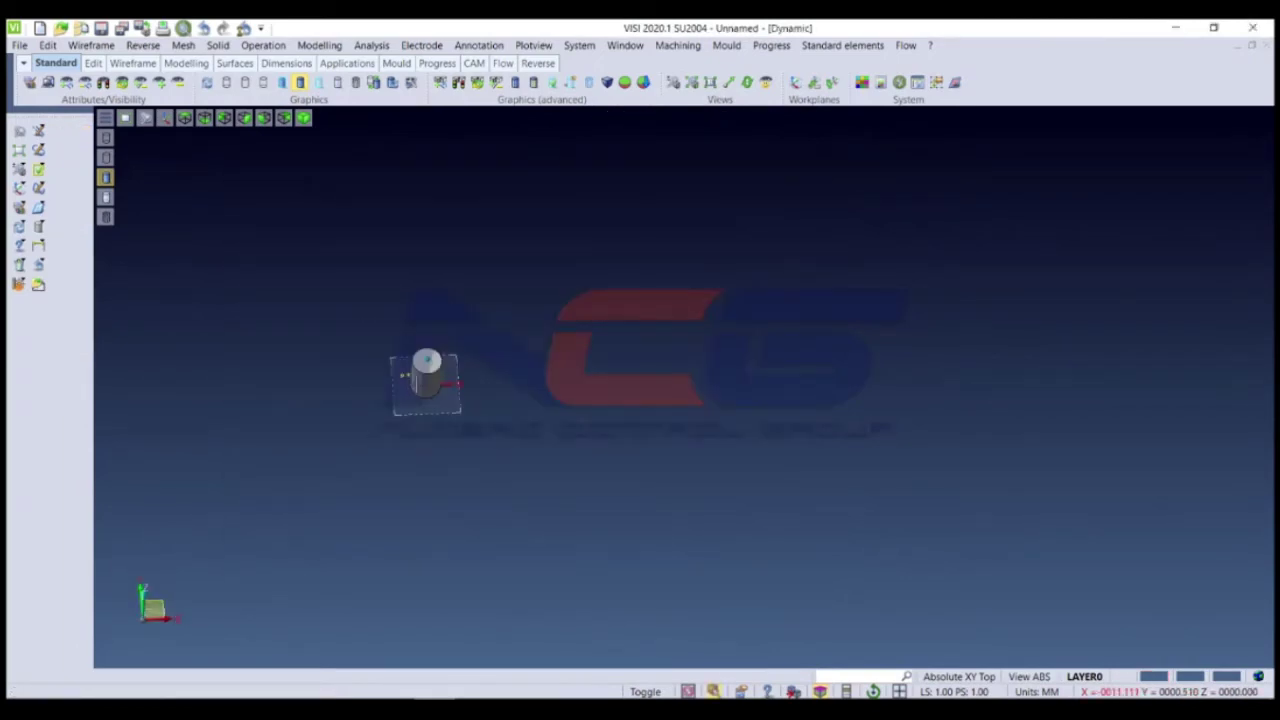
{"action": "scroll", "coordinate": [426, 377], "scroll_direction": "up", "scroll_amount": 5}
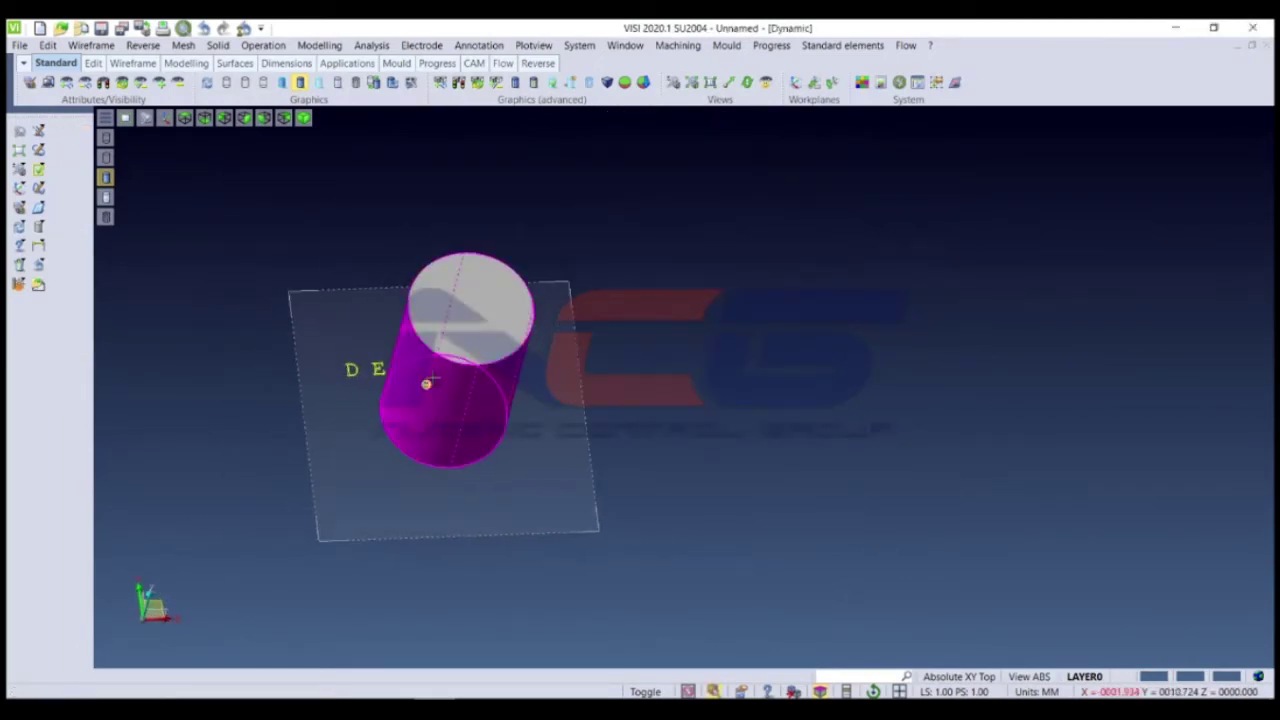
{"action": "key", "text": "ctrl+z"}
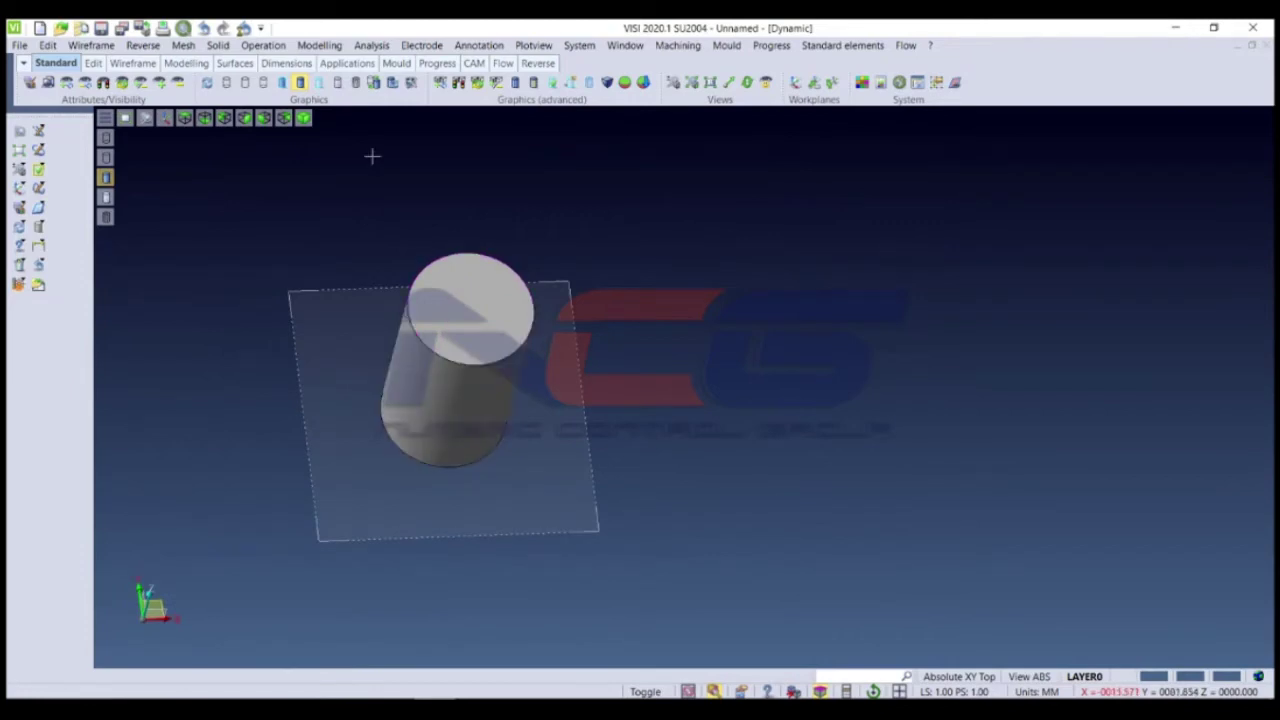
Step: Rerun the DENEME text command and place the text below the cylinder
{"action": "right_click", "coordinate": [372, 156]}
{"action": "left_click", "coordinate": [565, 212]}
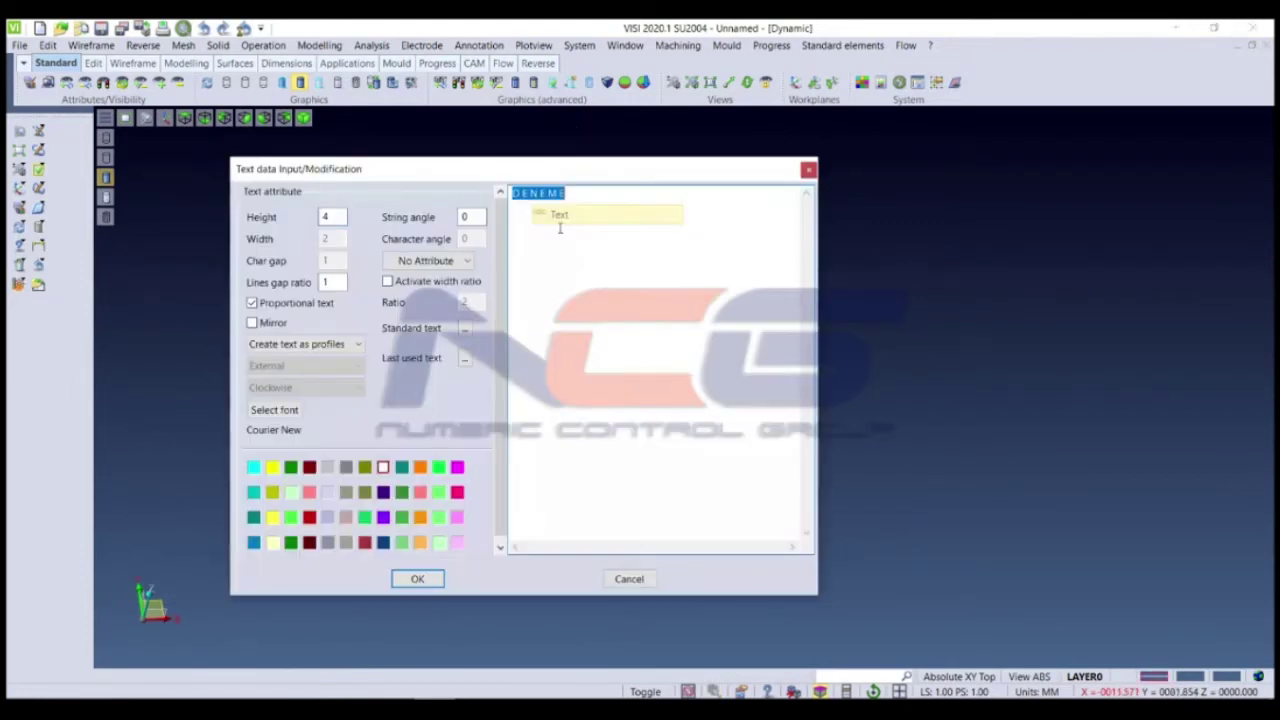
{"action": "left_click", "coordinate": [418, 579]}
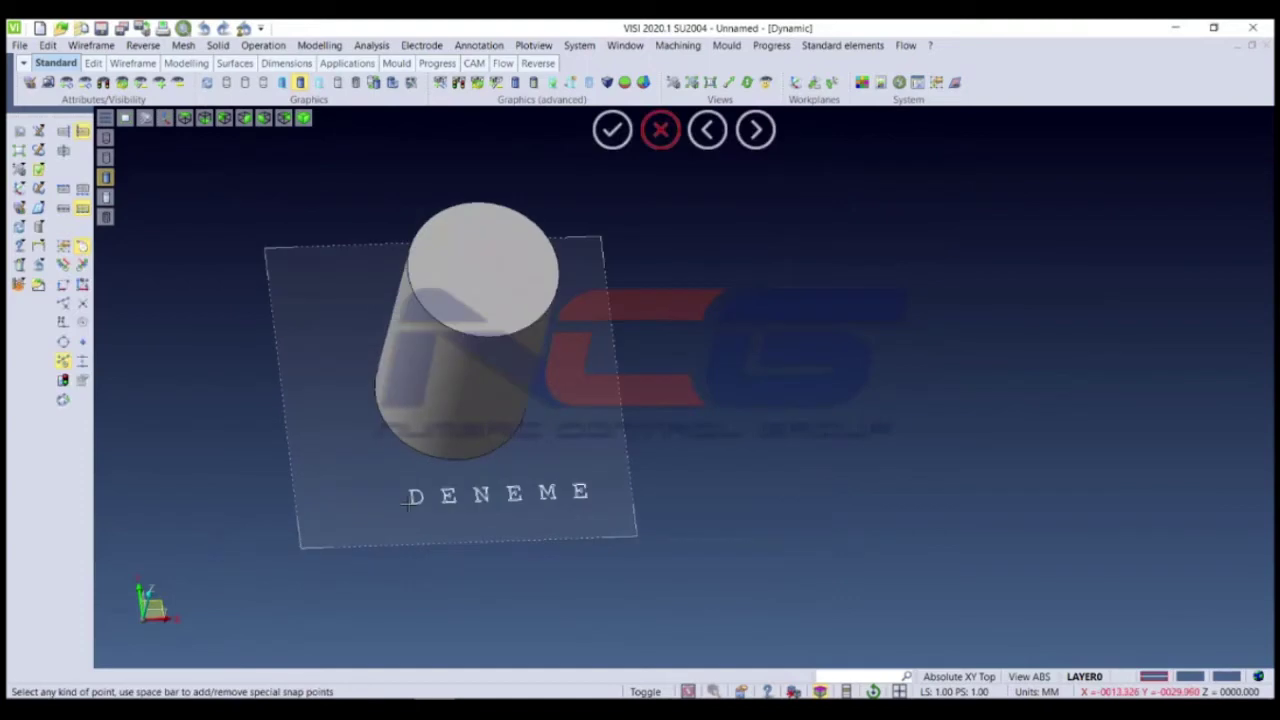
{"action": "left_click", "coordinate": [400, 536]}
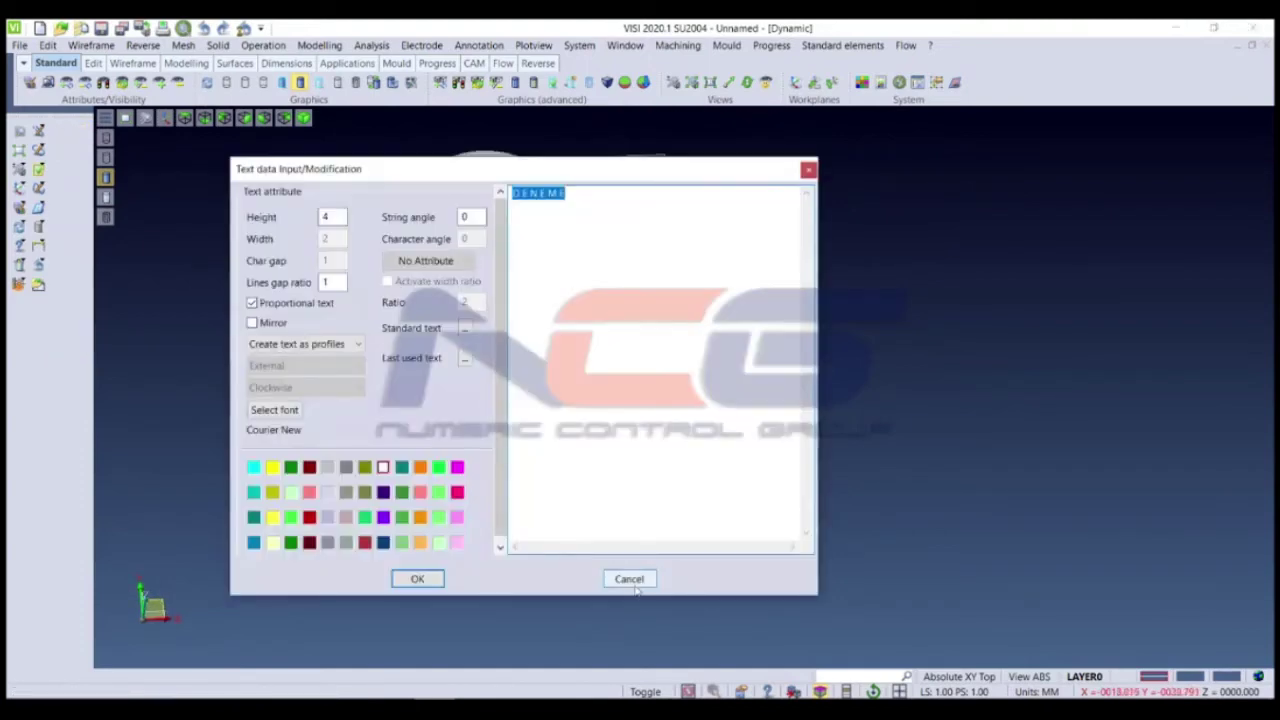
{"action": "left_click", "coordinate": [634, 586]}
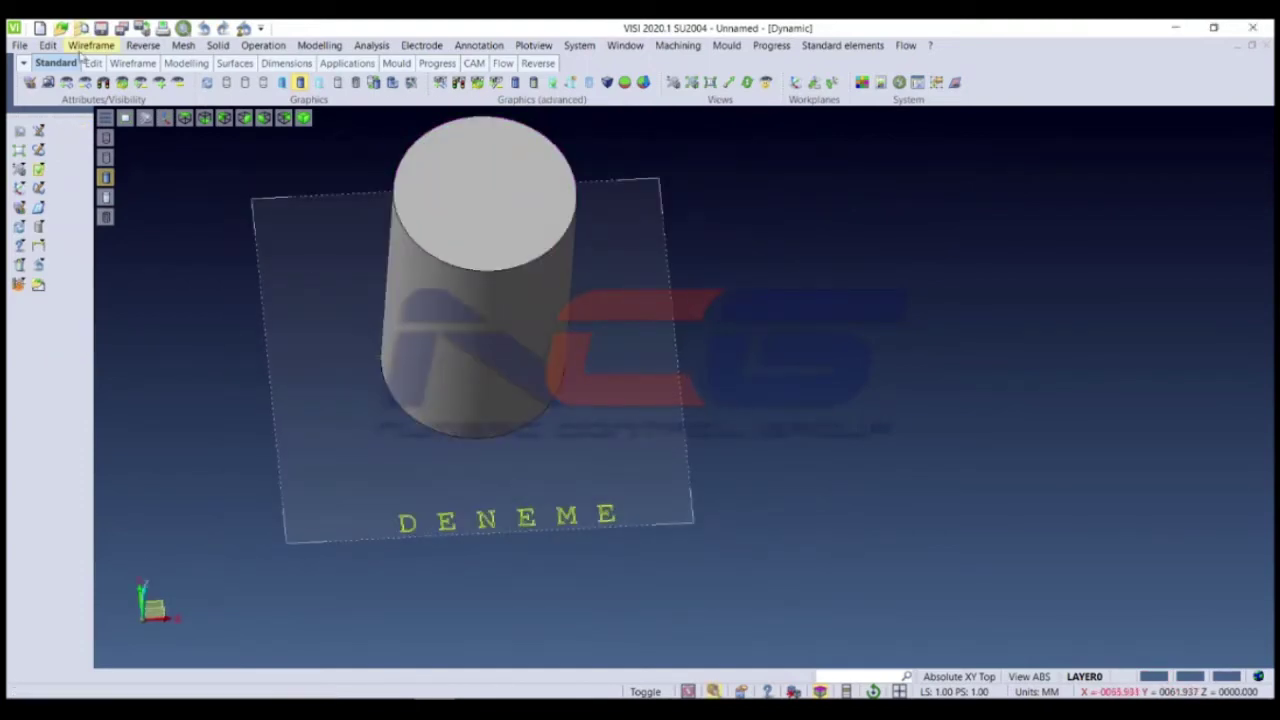
{"action": "left_click", "coordinate": [86, 46]}
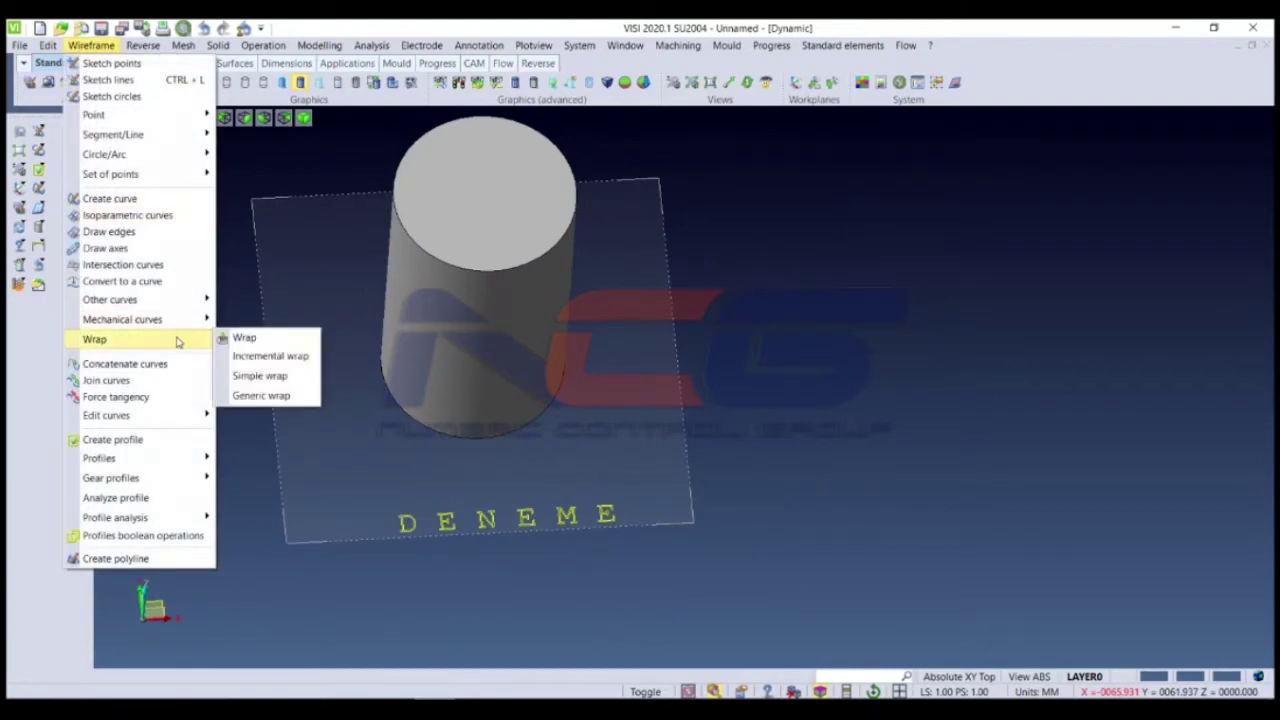
Step: Start a wrap, selecting the DENEME text with its reference point at the letter D
{"action": "left_click", "coordinate": [250, 345]}
{"action": "scroll", "coordinate": [296, 394], "scroll_direction": "up", "scroll_amount": 3}
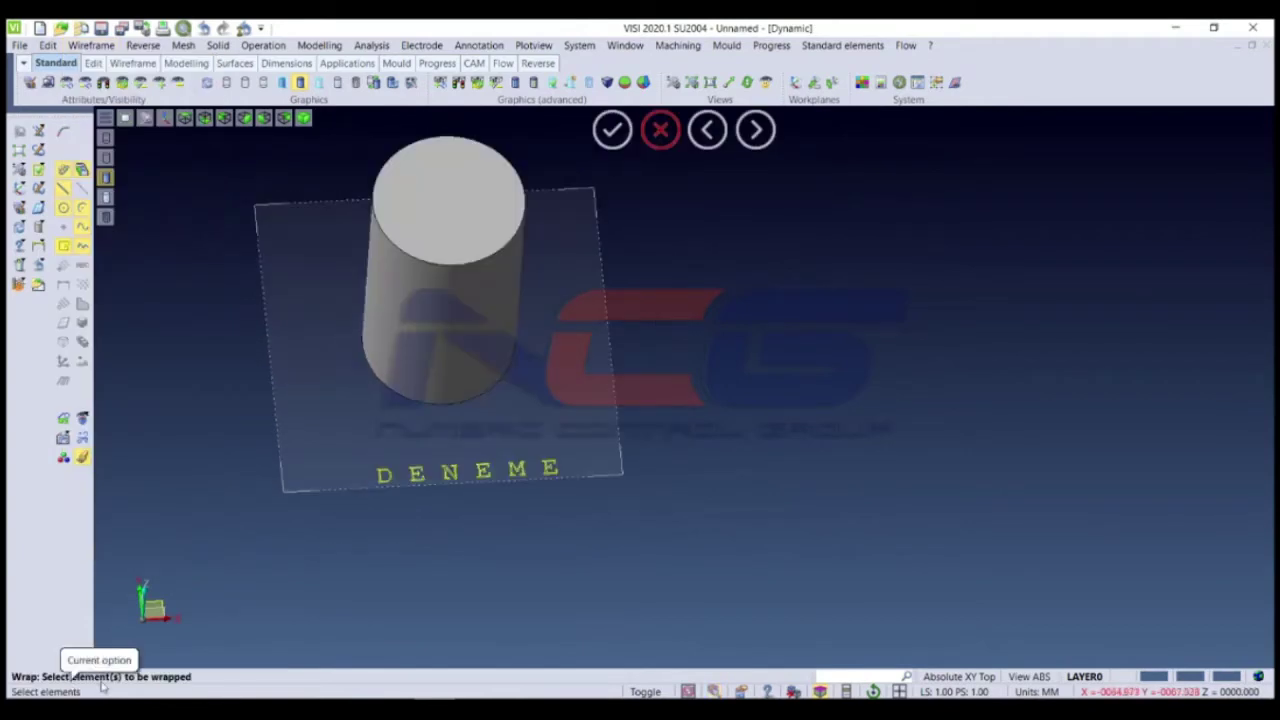
{"action": "mouse_move", "coordinate": [436, 503]}
{"action": "middle_mouse_down"}
{"action": "mouse_move", "coordinate": [423, 527]}
{"action": "mouse_move", "coordinate": [337, 402]}
{"action": "middle_mouse_up"}
{"action": "left_click_drag", "start_coordinate": [336, 404], "coordinate": [596, 520]}
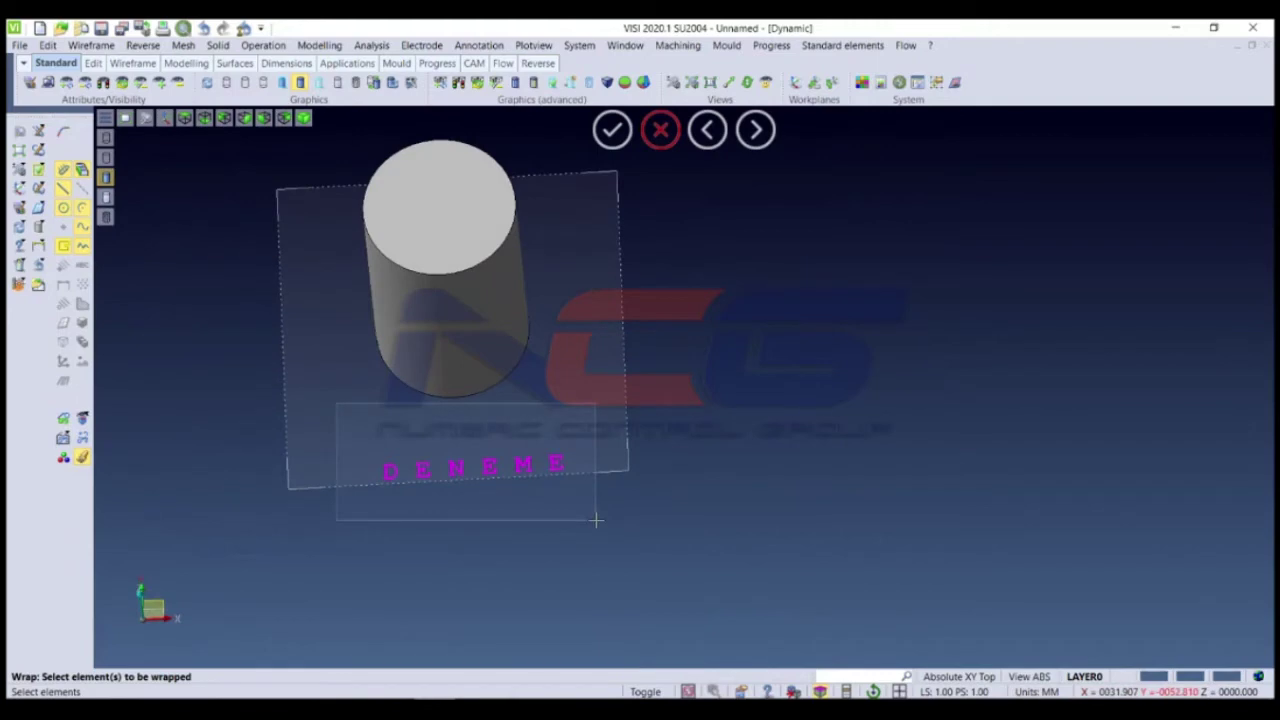
{"action": "right_click", "coordinate": [504, 518]}
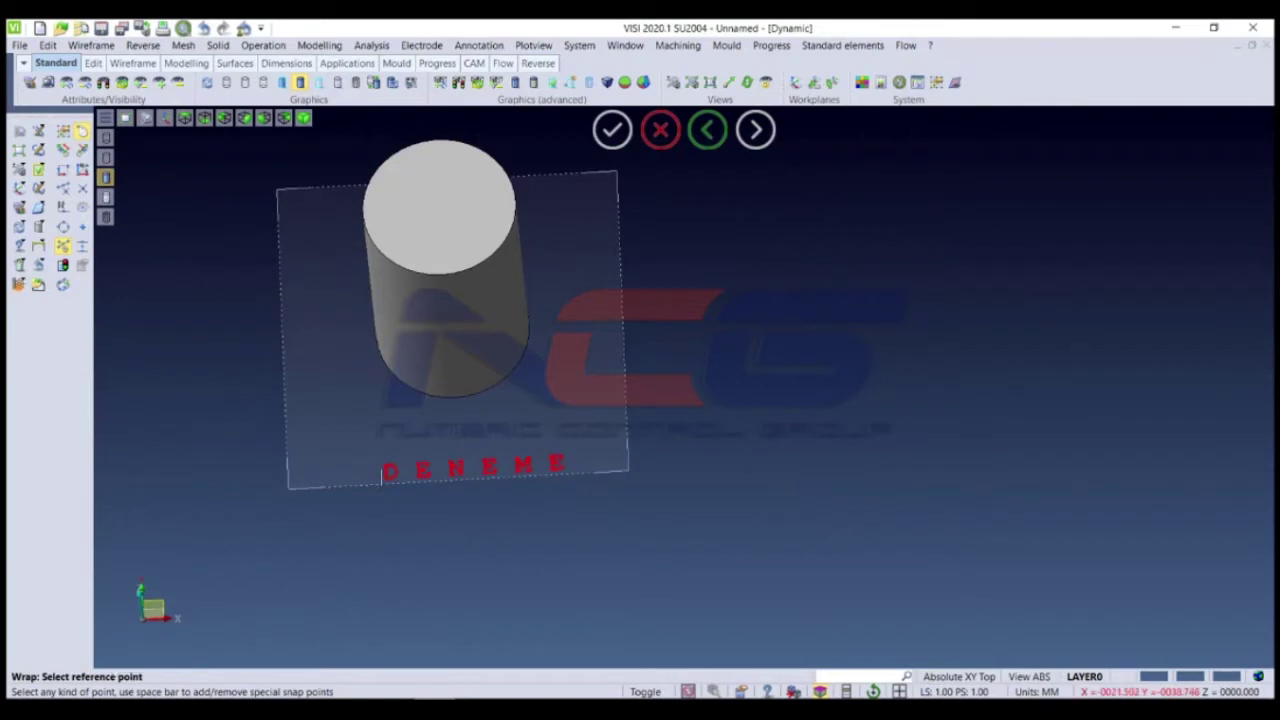
{"action": "scroll", "coordinate": [530, 456], "scroll_direction": "up", "scroll_amount": 3}
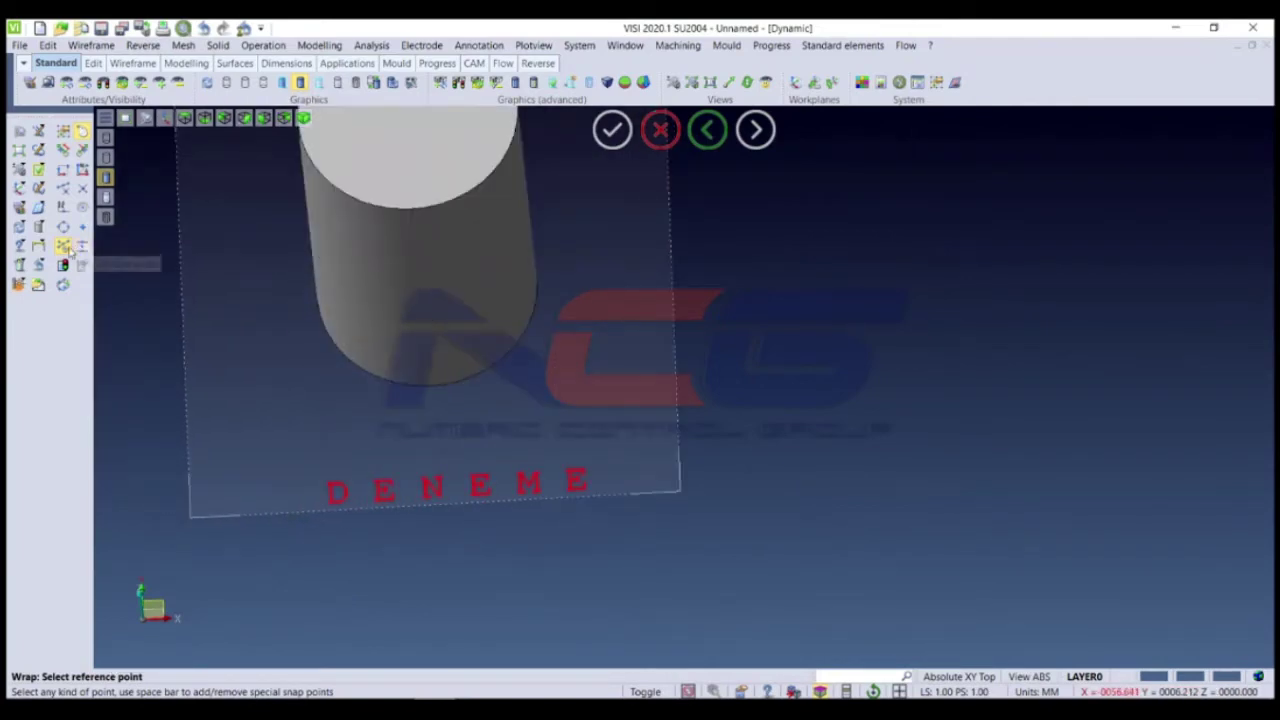
{"action": "scroll", "coordinate": [295, 485], "scroll_direction": "up", "scroll_amount": 1}
{"action": "scroll", "coordinate": [295, 485], "scroll_direction": "up", "scroll_amount": 5}
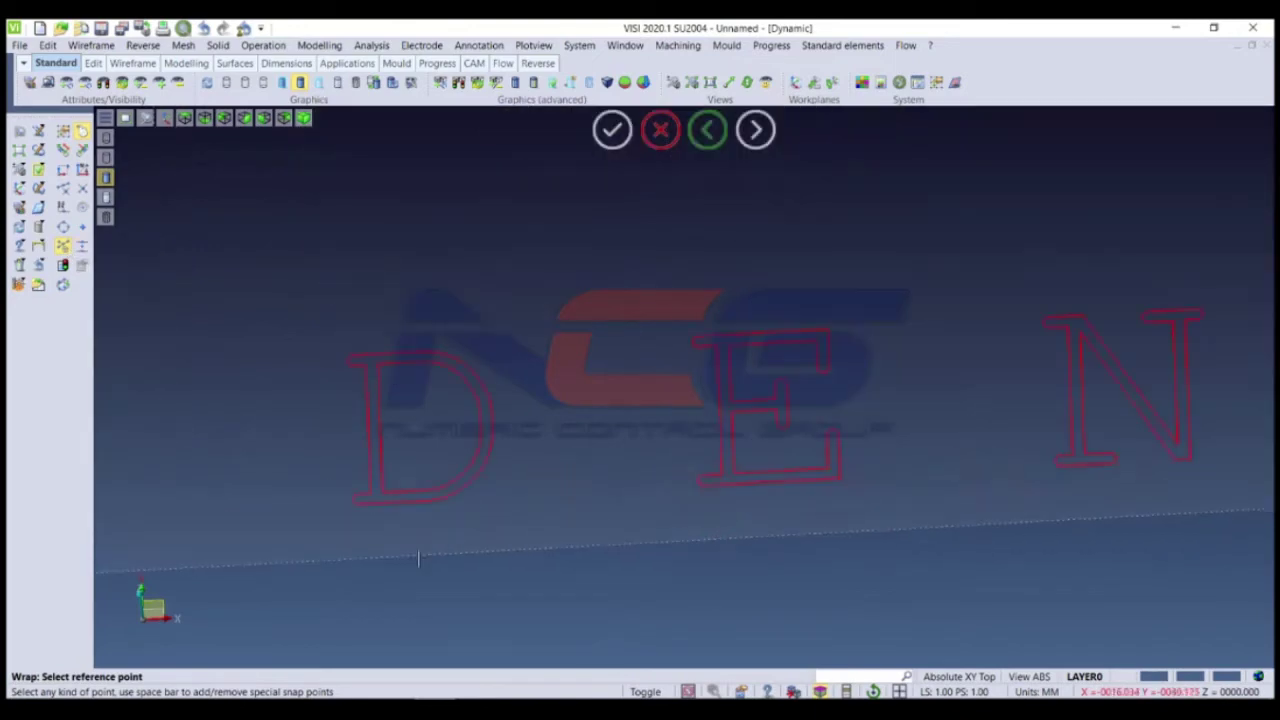
{"action": "left_click", "coordinate": [352, 500]}
Step: Choose the cylinder's side face as the wrap target and pick the destination point near its base
{"action": "scroll", "coordinate": [358, 508], "scroll_direction": "down", "scroll_amount": 3}
{"action": "scroll", "coordinate": [360, 512], "scroll_direction": "down", "scroll_amount": 2}
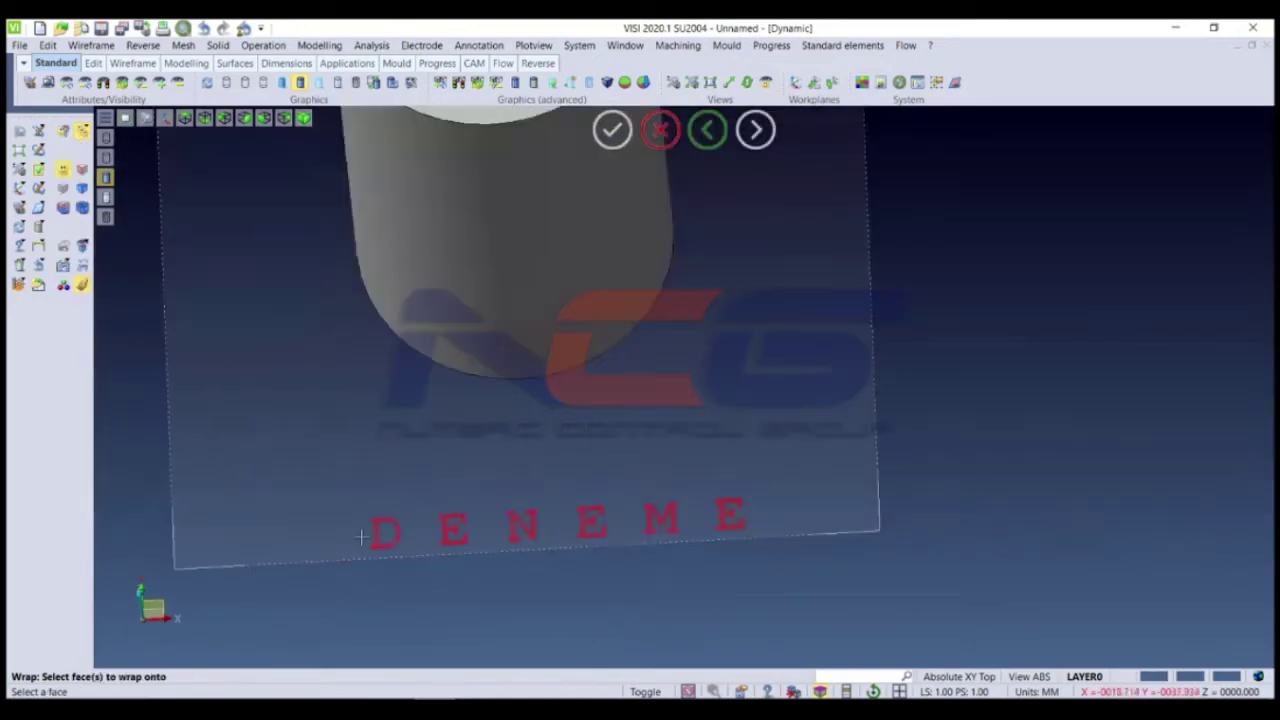
{"action": "scroll", "coordinate": [363, 514], "scroll_direction": "down", "scroll_amount": 3}
{"action": "left_click", "coordinate": [382, 442]}
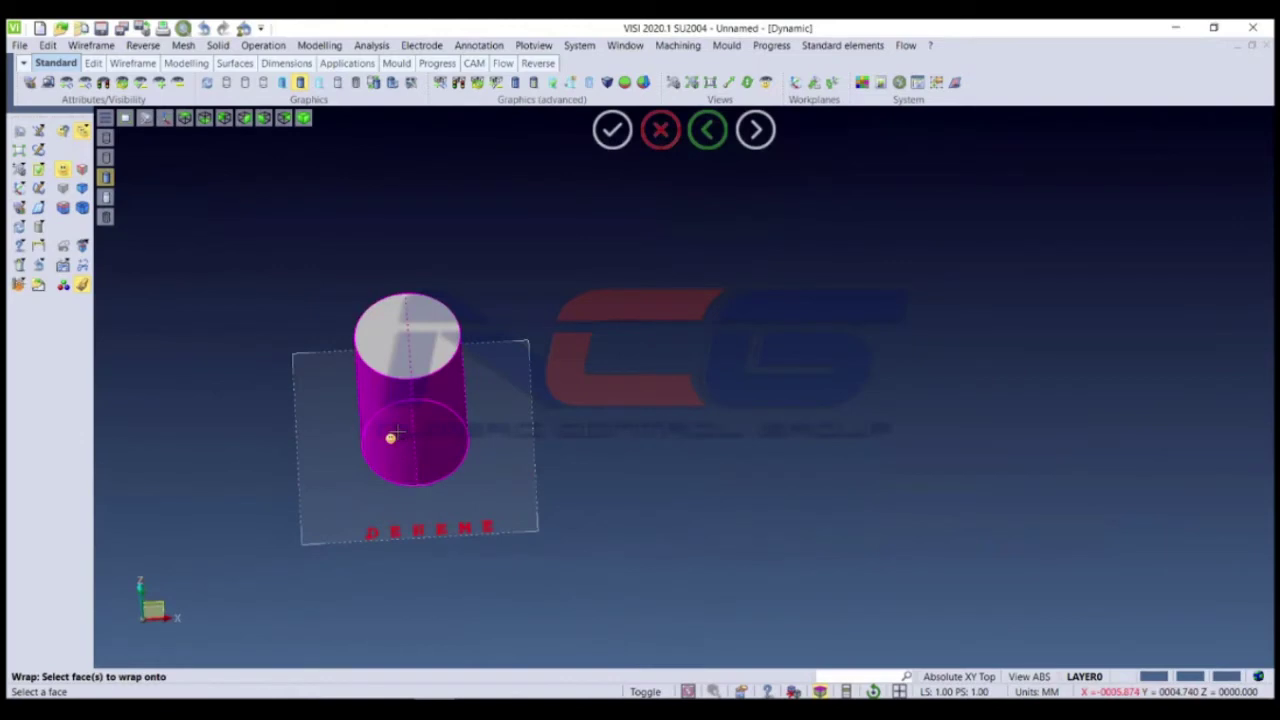
{"action": "left_click", "coordinate": [398, 440]}
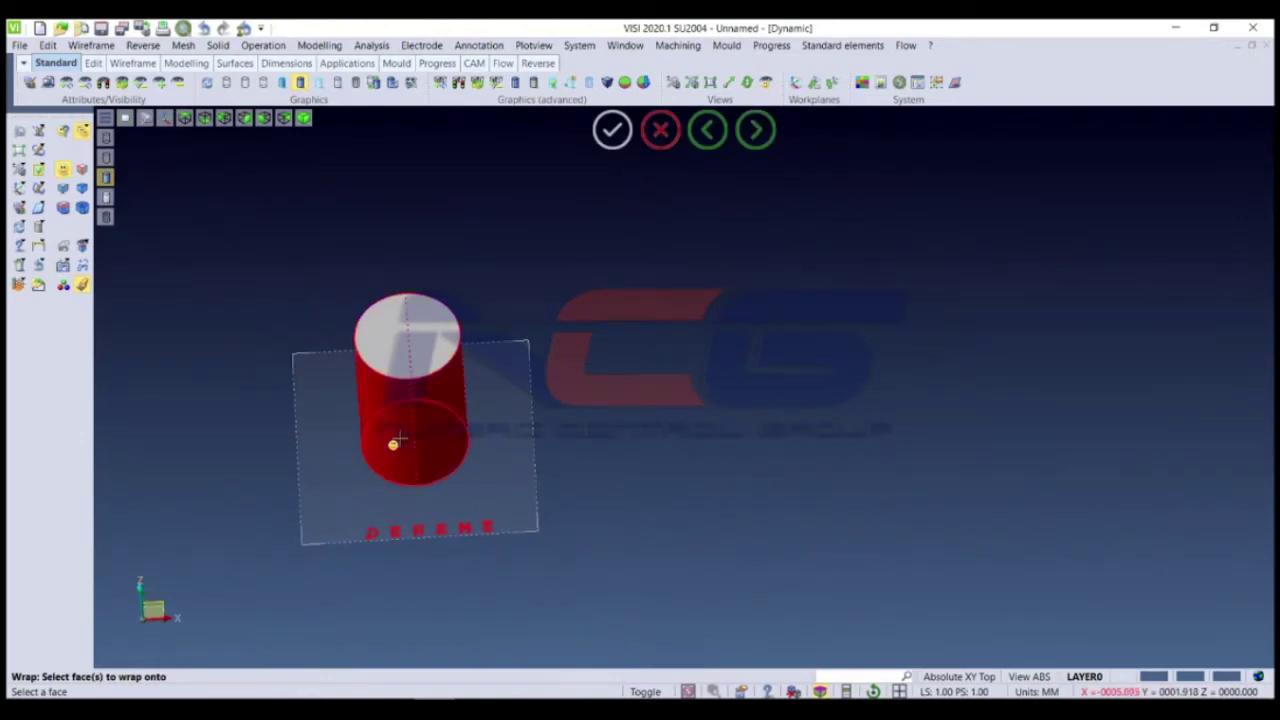
{"action": "middle_click", "coordinate": [398, 440]}
{"action": "middle_click_drag", "start_coordinate": [398, 440], "coordinate": [432, 588]}
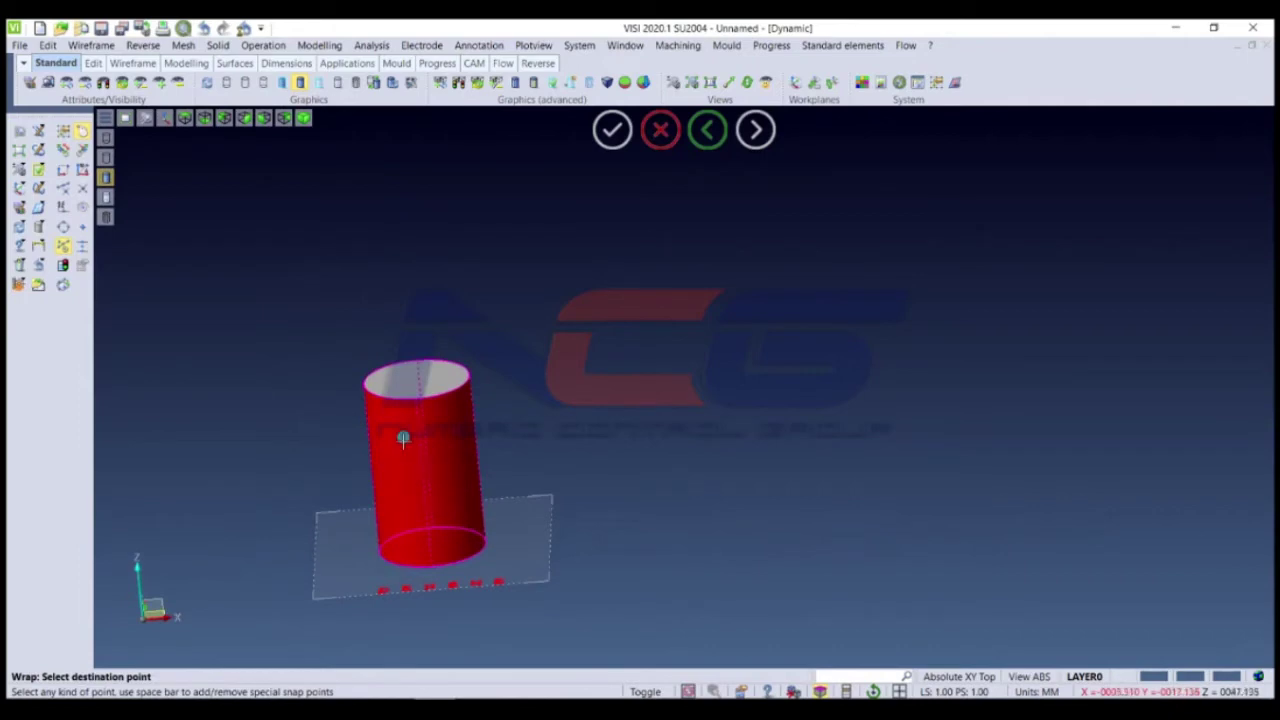
{"action": "mouse_move", "coordinate": [426, 471]}
{"action": "middle_mouse_down"}
{"action": "mouse_move", "coordinate": [443, 457]}
{"action": "mouse_move", "coordinate": [427, 497]}
{"action": "middle_mouse_up"}
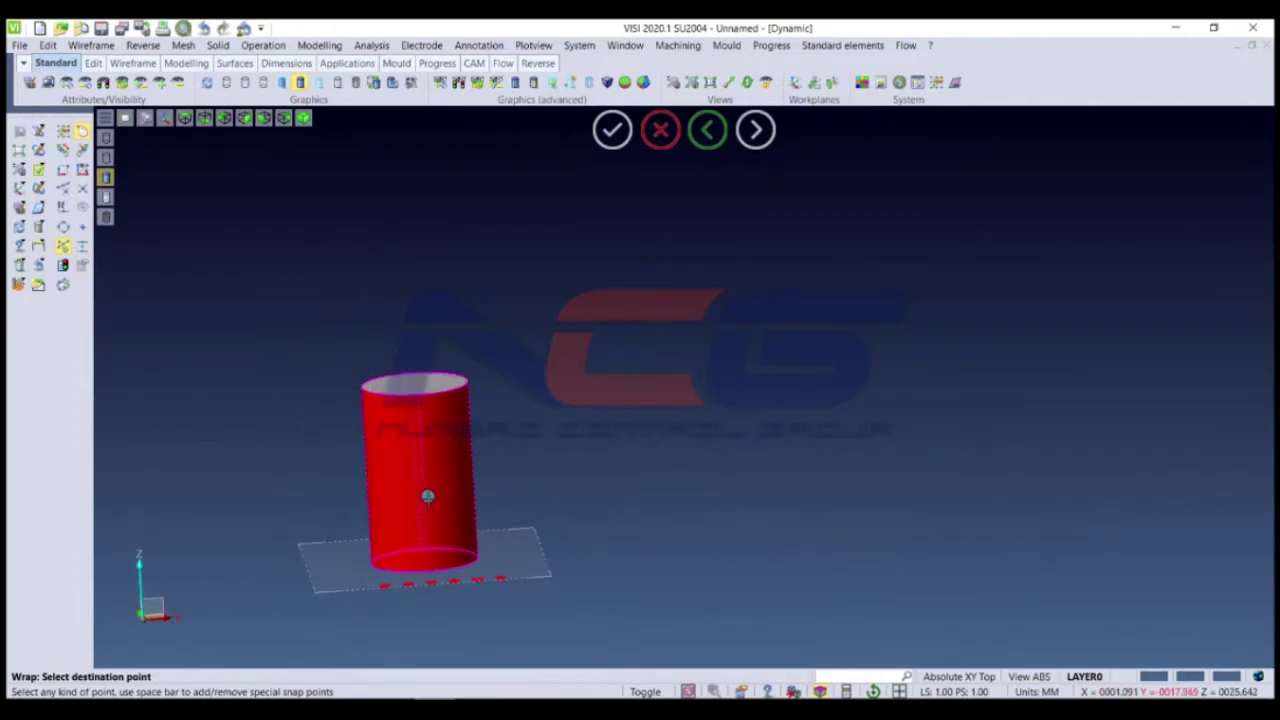
{"action": "left_click", "coordinate": [84, 249]}
{"action": "left_click", "coordinate": [414, 385]}
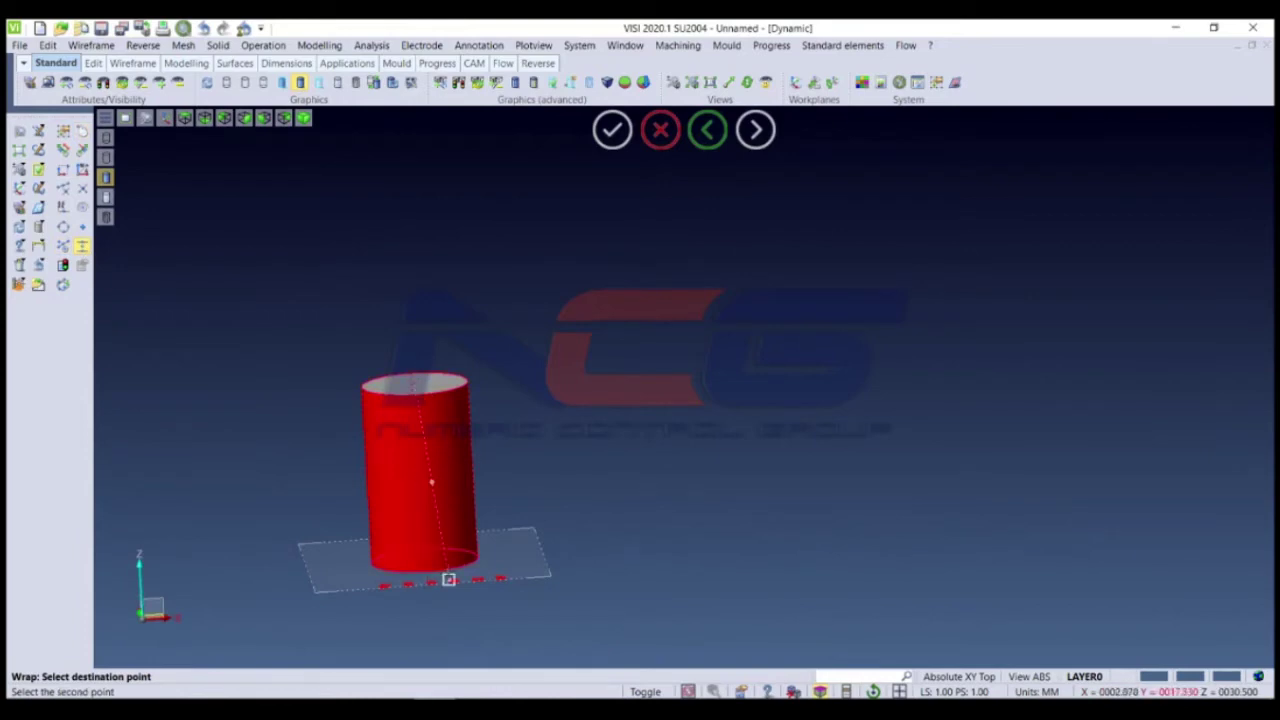
{"action": "left_click", "coordinate": [450, 568]}
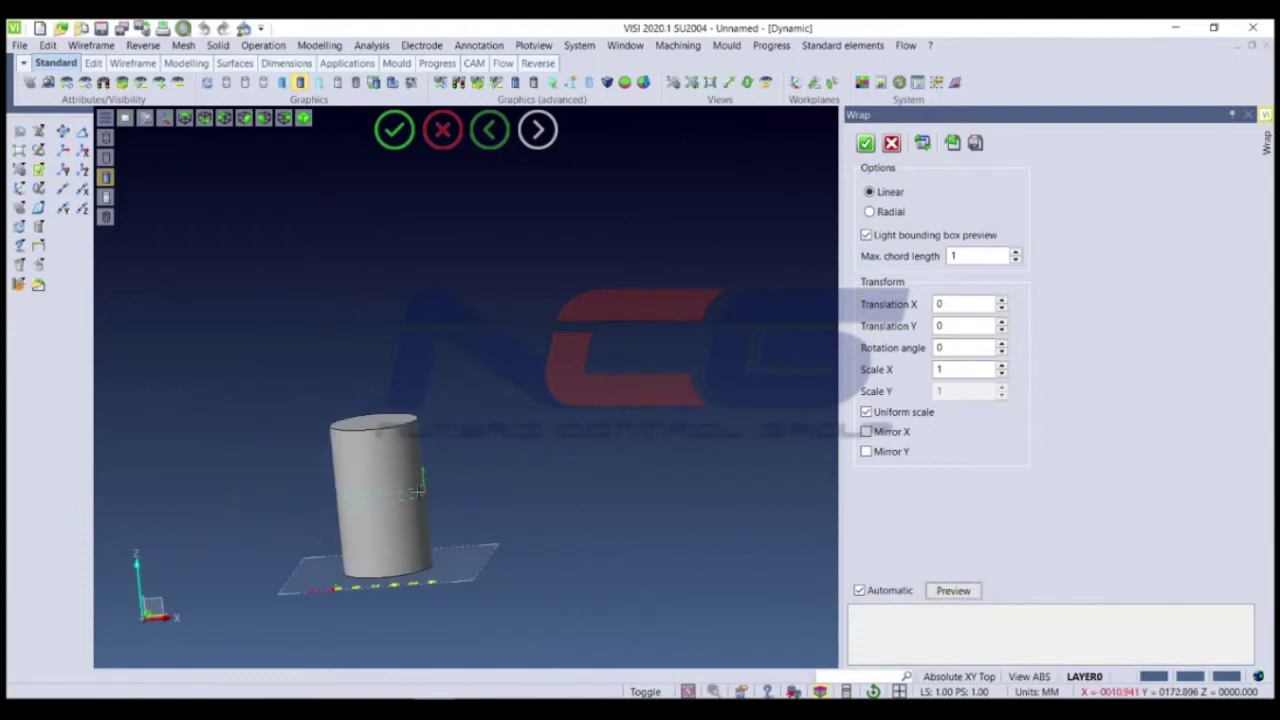
Step: Switch the wrap mode to radial and back to linear, and turn off the bounding box preview
{"action": "scroll", "coordinate": [387, 509], "scroll_direction": "up", "scroll_amount": 3}
{"action": "left_click", "coordinate": [893, 212]}
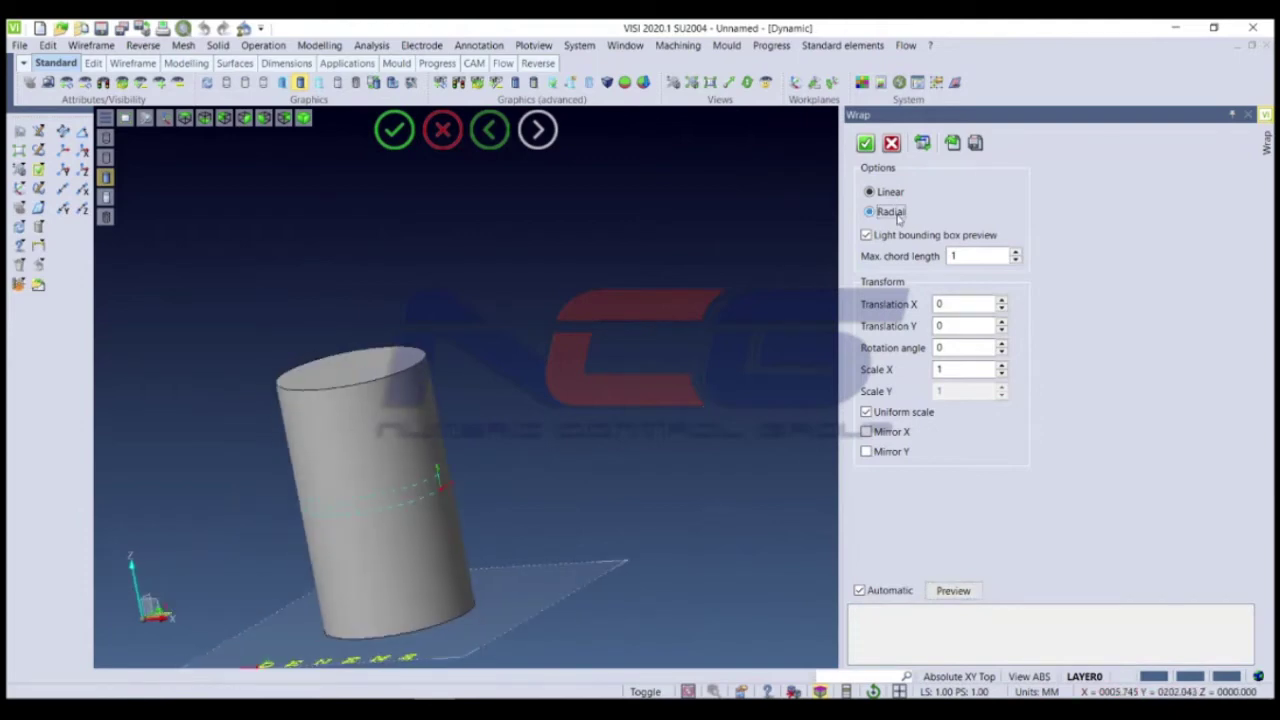
{"action": "left_click", "coordinate": [886, 192]}
{"action": "left_click", "coordinate": [895, 235]}
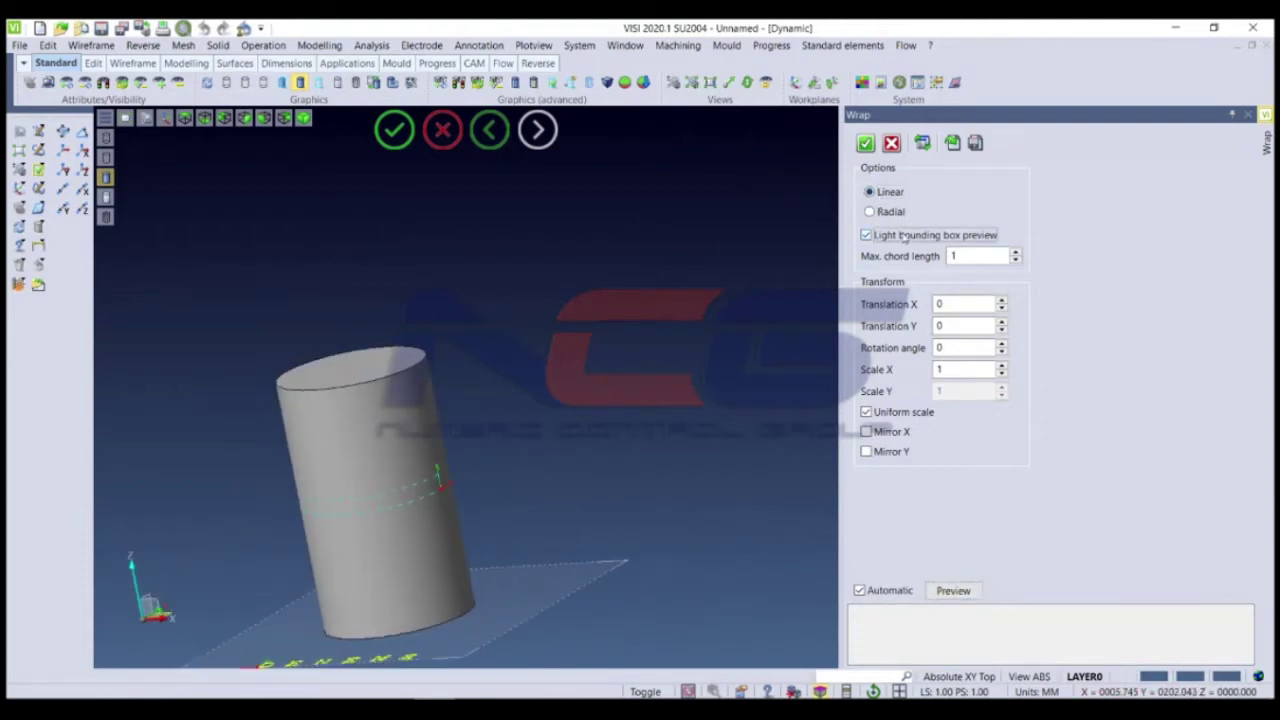
Step: Try Mirror Y on the wrapped DENEME preview, then turn it back off
{"action": "mouse_move", "coordinate": [403, 503]}
{"action": "middle_mouse_down"}
{"action": "mouse_move", "coordinate": [467, 527]}
{"action": "mouse_move", "coordinate": [496, 498]}
{"action": "mouse_move", "coordinate": [490, 483]}
{"action": "mouse_move", "coordinate": [474, 486]}
{"action": "mouse_move", "coordinate": [742, 478]}
{"action": "middle_mouse_up"}
{"action": "scroll", "coordinate": [463, 492], "scroll_direction": "down", "scroll_amount": 2}
{"action": "scroll", "coordinate": [485, 485], "scroll_direction": "up", "scroll_amount": 2}
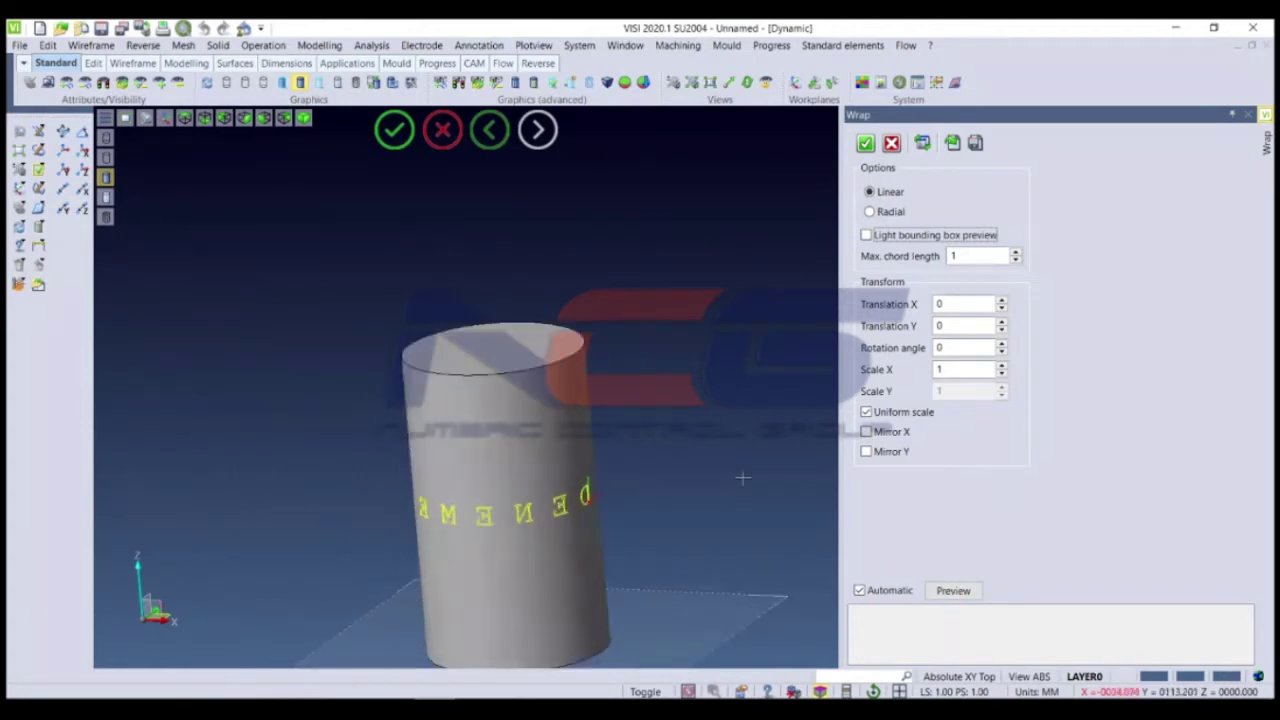
{"action": "scroll", "coordinate": [500, 551], "scroll_direction": "down", "scroll_amount": 4}
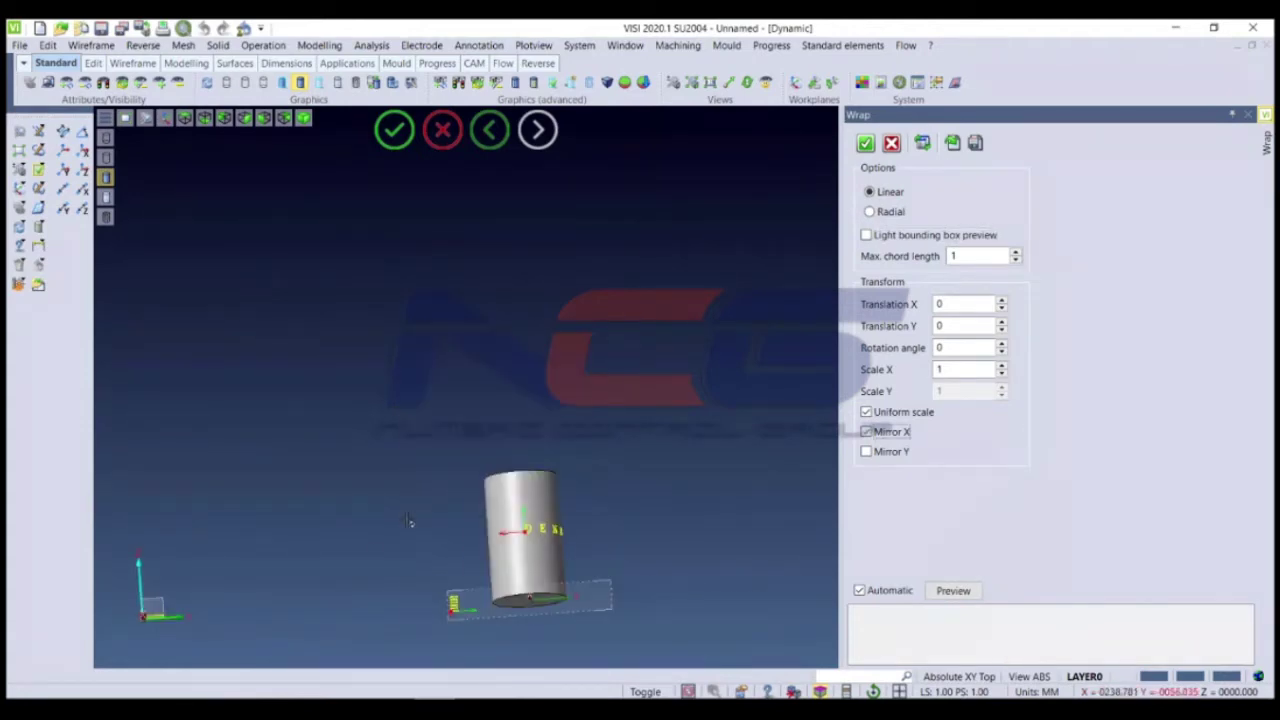
{"action": "scroll", "coordinate": [493, 545], "scroll_direction": "up", "scroll_amount": 4}
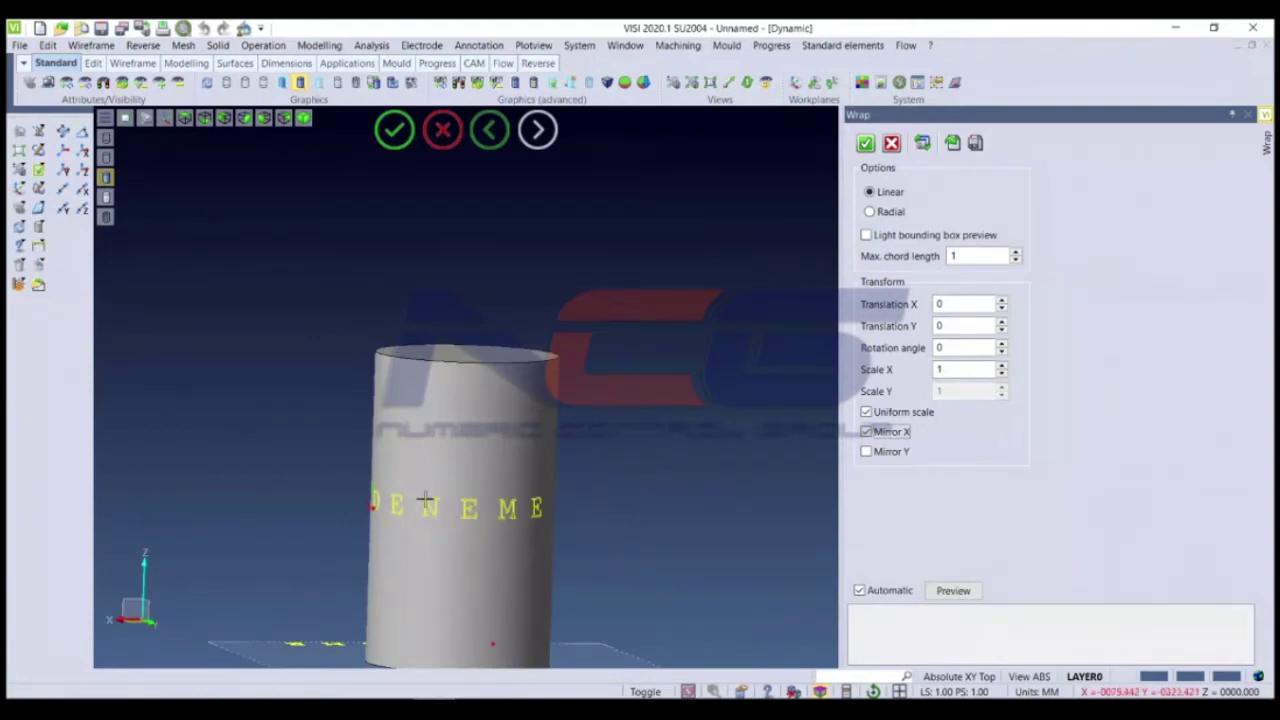
{"action": "scroll", "coordinate": [415, 515], "scroll_direction": "down", "scroll_amount": 2}
{"action": "scroll", "coordinate": [400, 490], "scroll_direction": "up", "scroll_amount": 3}
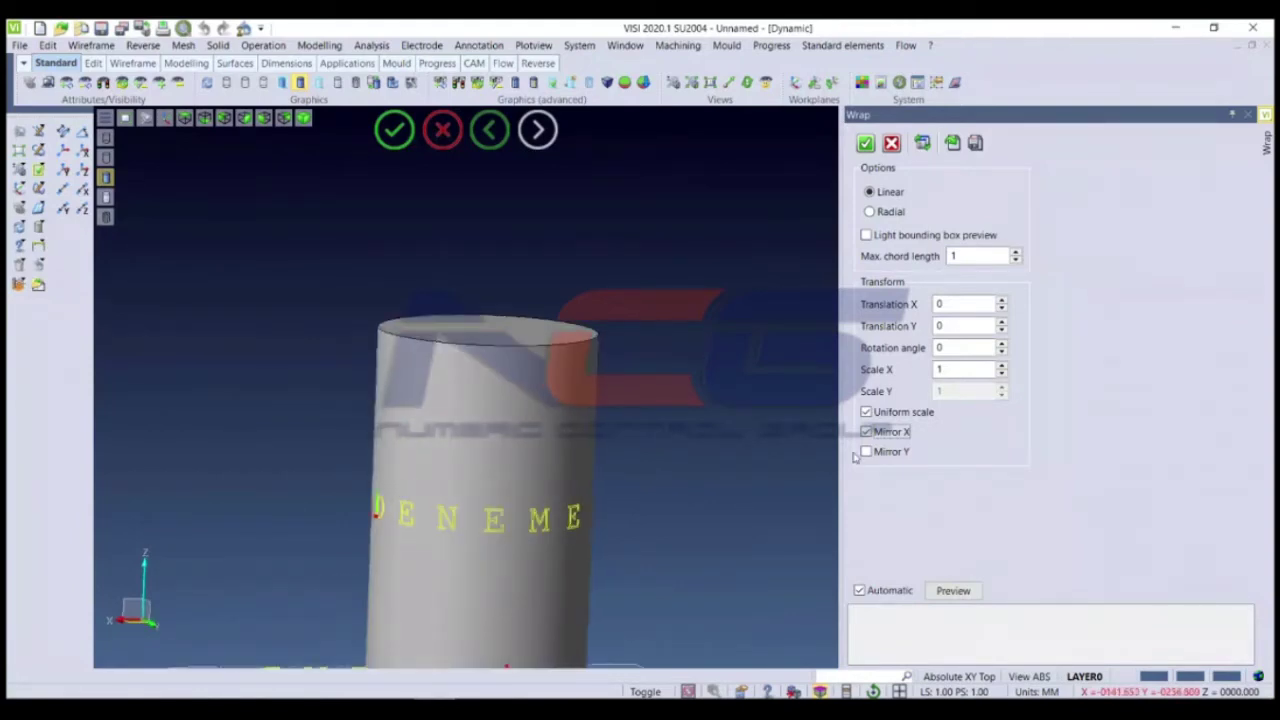
{"action": "left_click", "coordinate": [870, 453]}
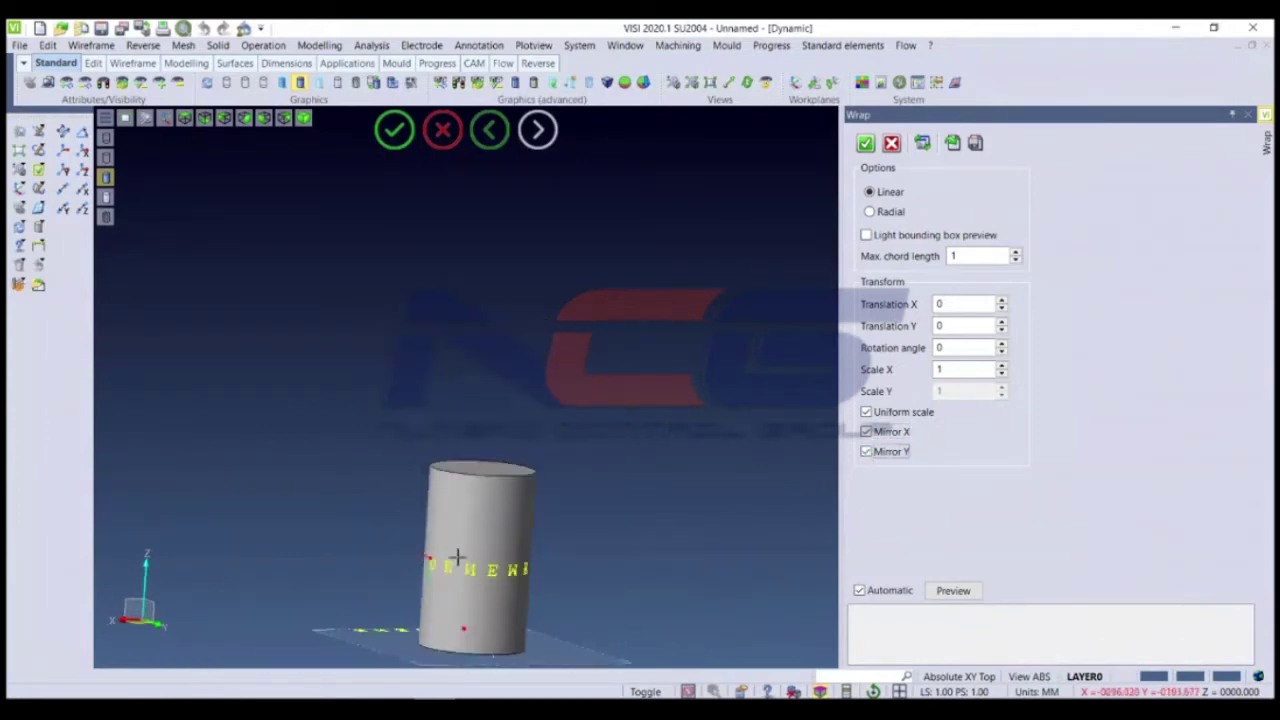
{"action": "left_click", "coordinate": [867, 452]}
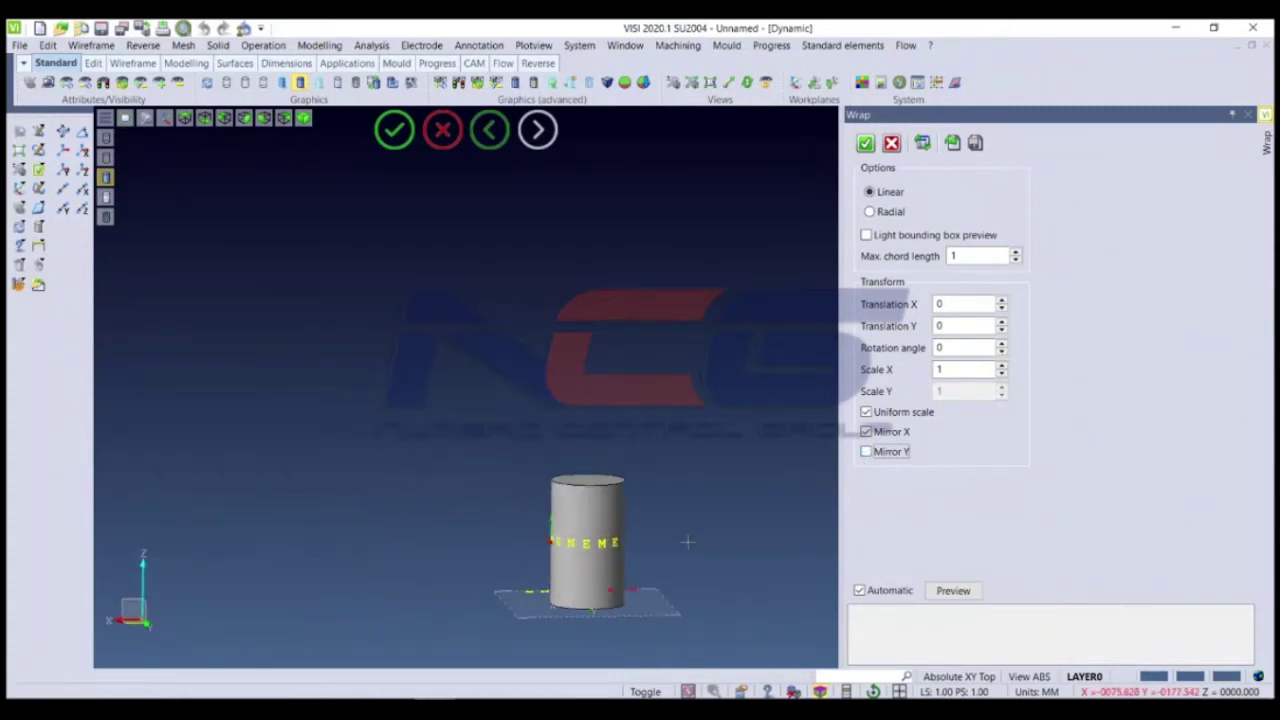
Step: Set the wrap's Scale X to 1.1 and Translation X and Y to 10
{"action": "left_click", "coordinate": [943, 369]}
{"action": "type", "text": ".1"}
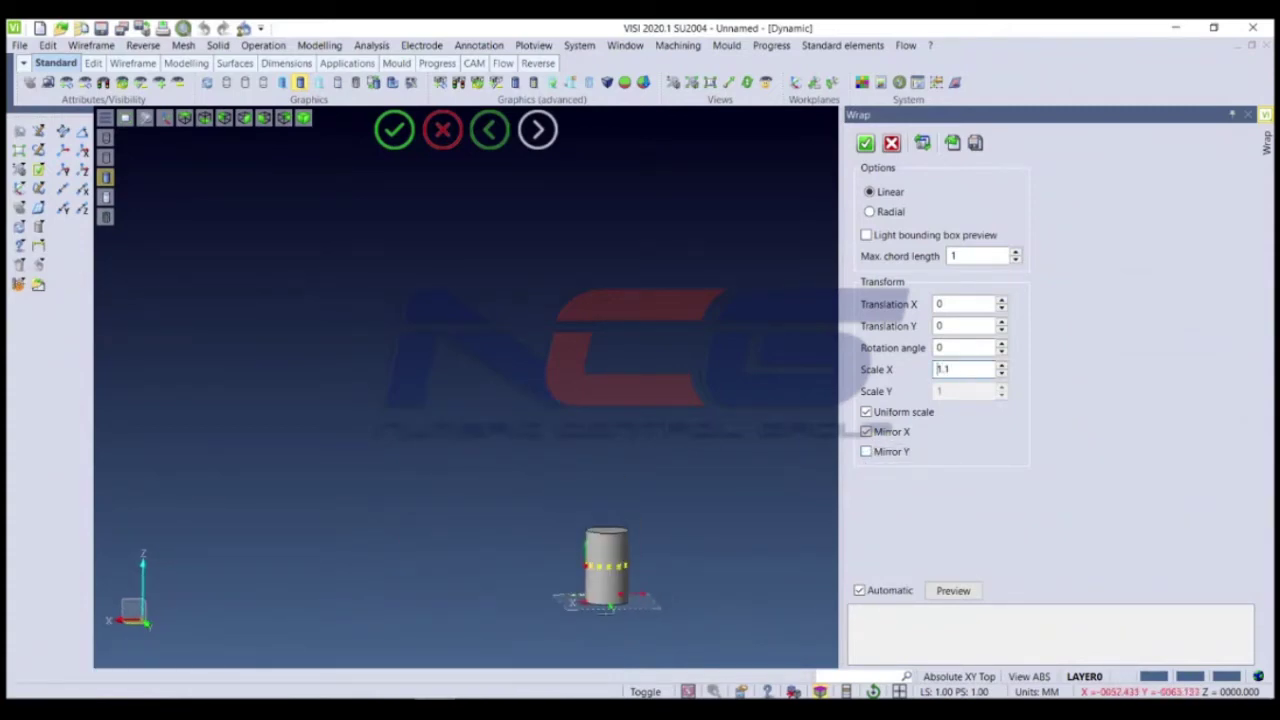
{"action": "key", "text": "BackSpace"}
{"action": "type", "text": "3"}
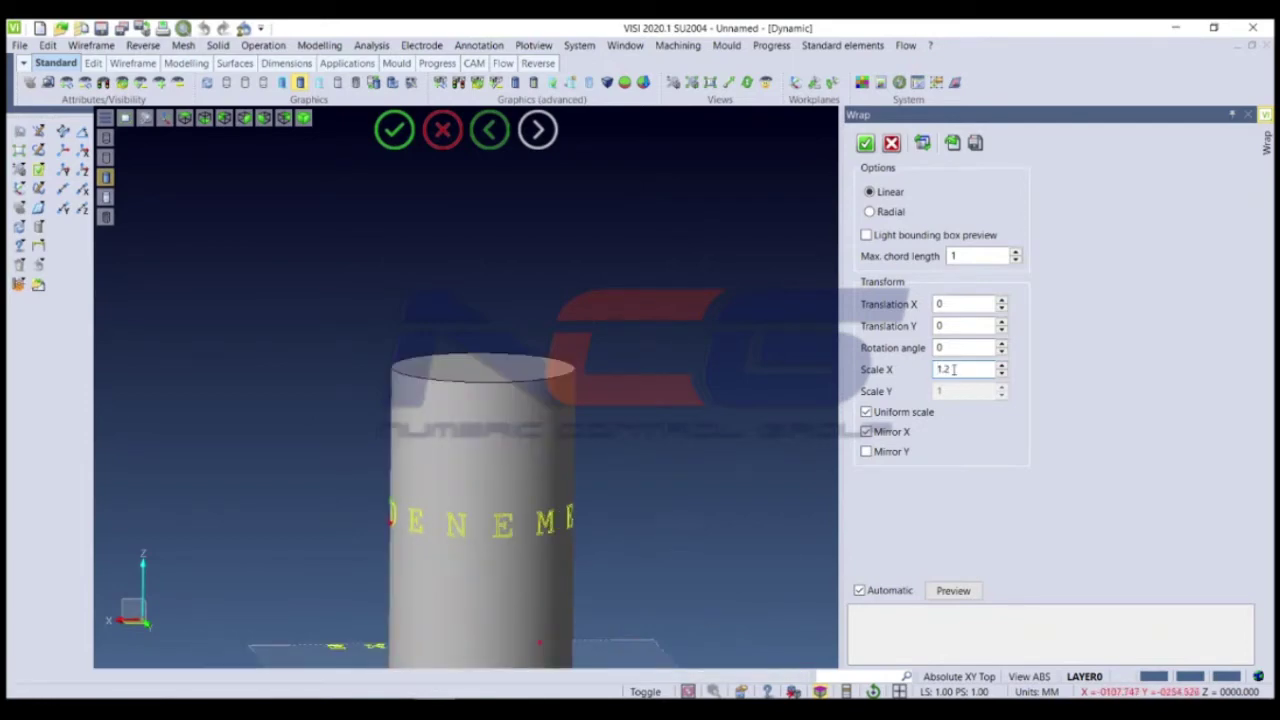
{"action": "key", "text": "BackSpace"}
{"action": "type", "text": "1"}
{"action": "double_click", "coordinate": [962, 304]}
{"action": "type", "text": "2"}
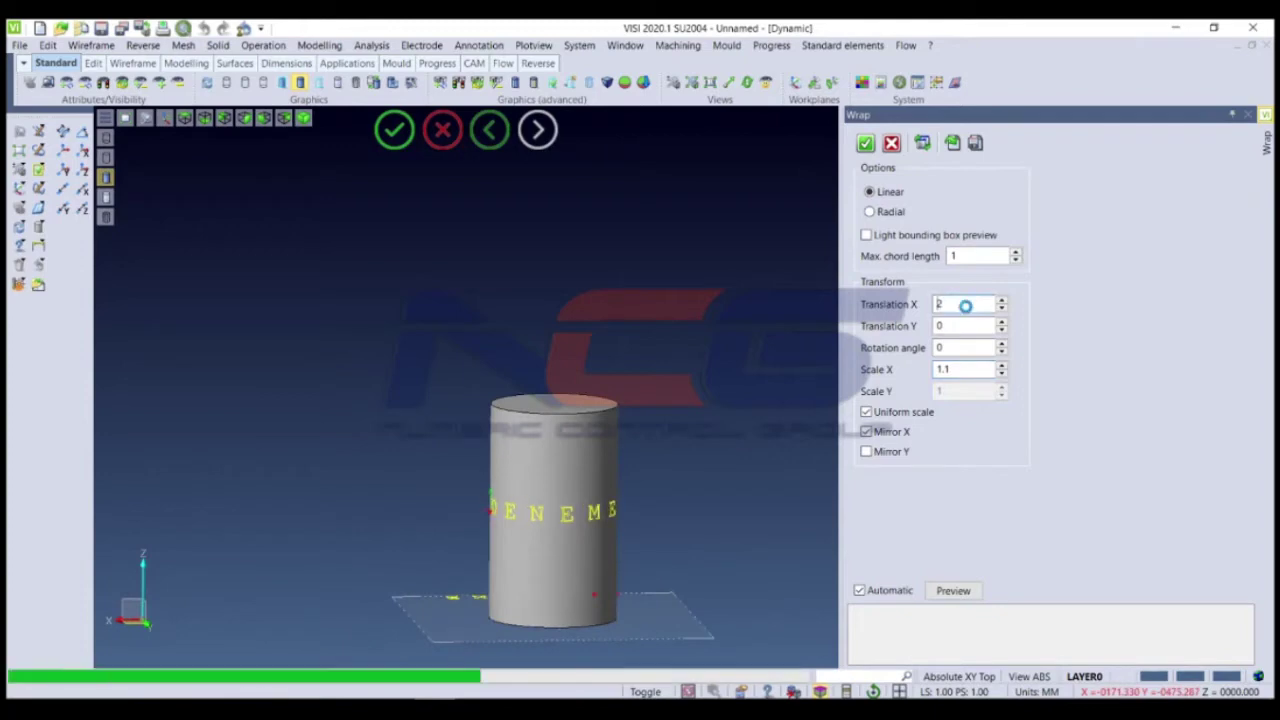
{"action": "type", "text": "310"}
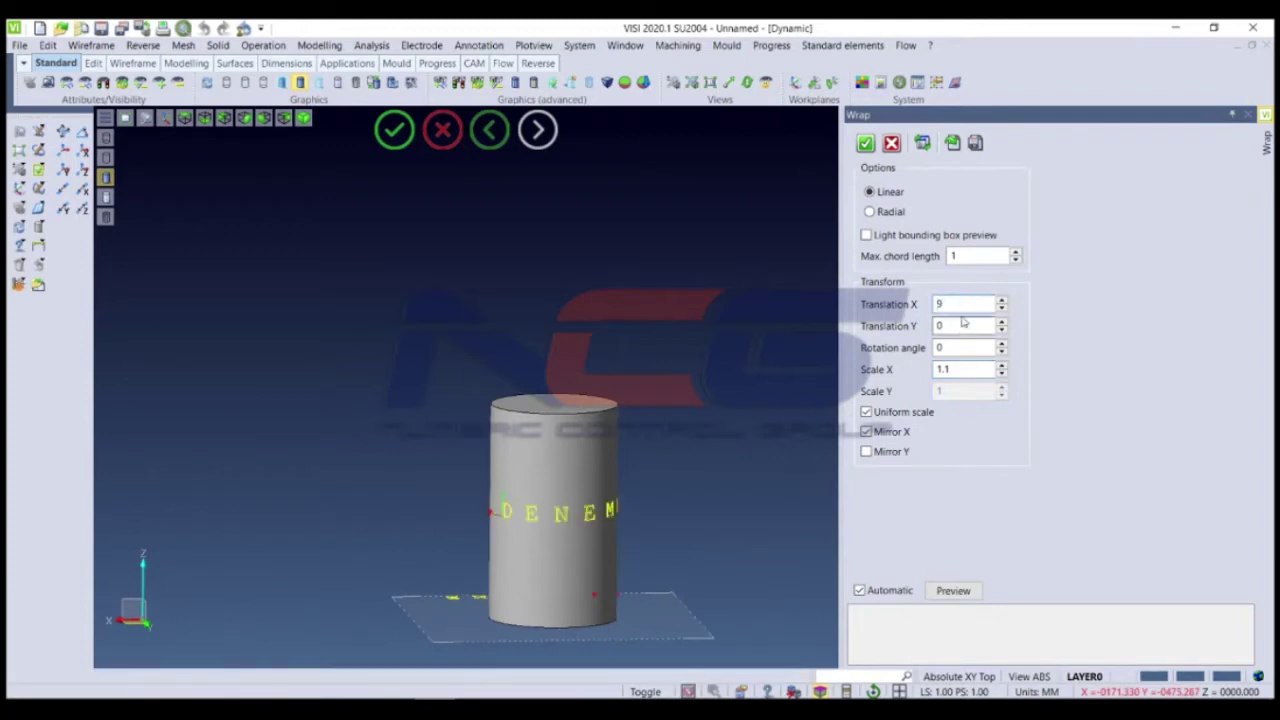
{"action": "left_click", "coordinate": [962, 324]}
{"action": "type", "text": "10"}
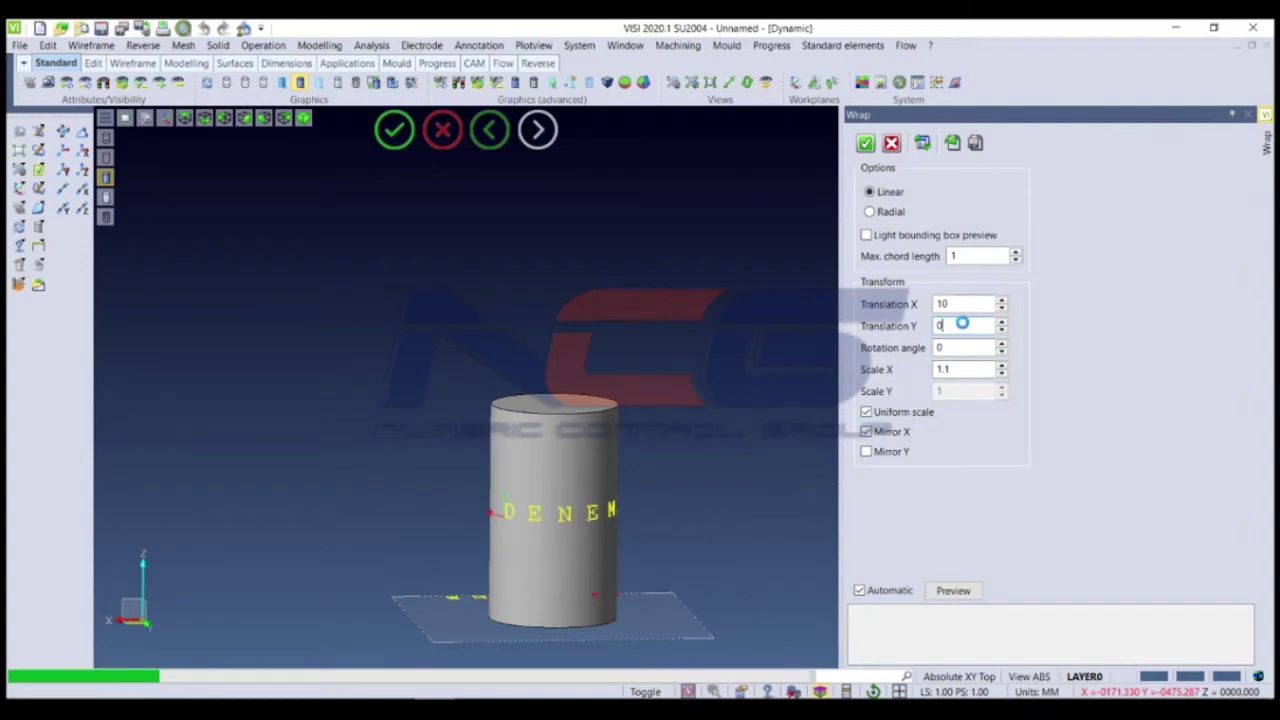
Step: Set the wrap rotation angle to 16° and confirm the wrap onto the cylinder
{"action": "middle_click_drag", "start_coordinate": [760, 418], "coordinate": [820, 400]}
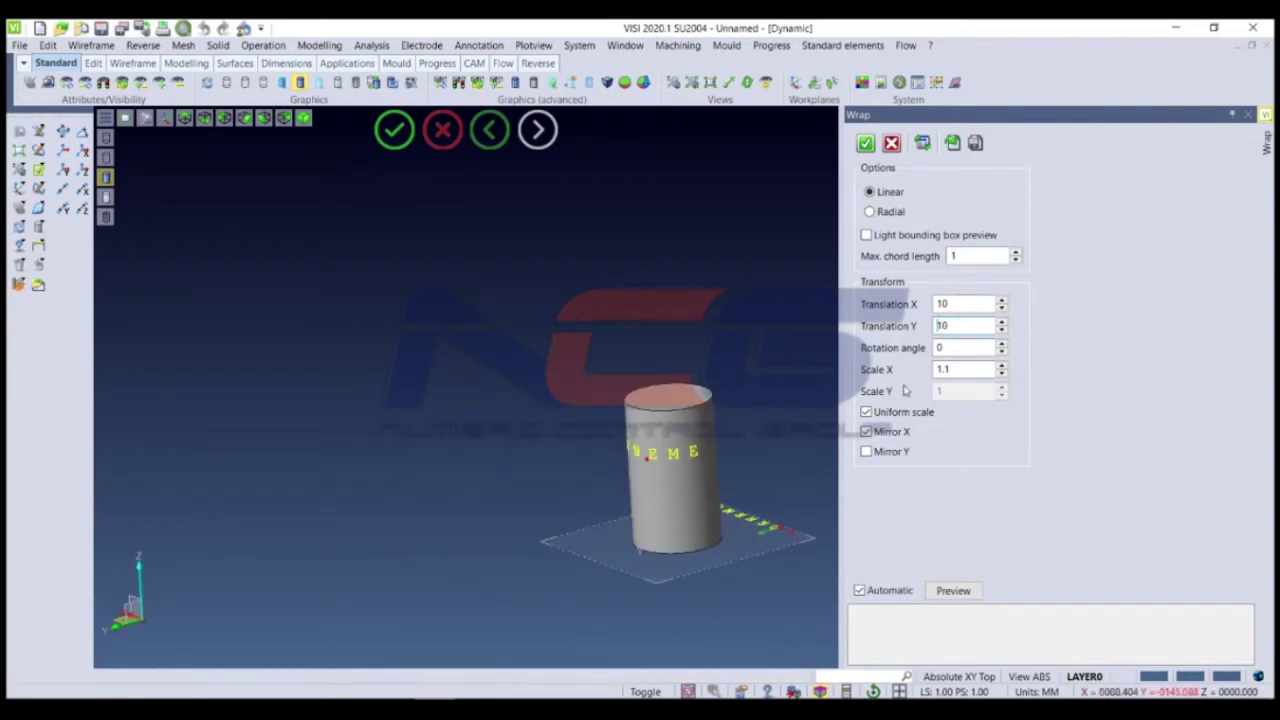
{"action": "double_click", "coordinate": [940, 347]}
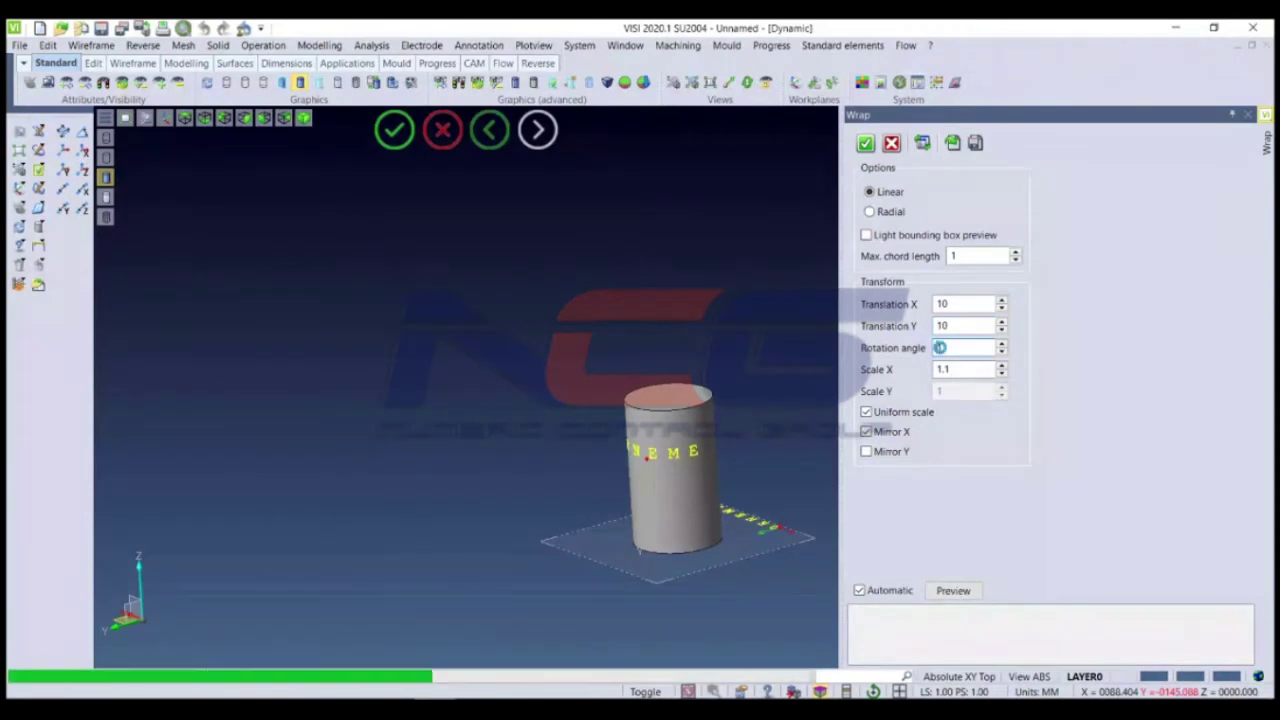
{"action": "type", "text": "8"}
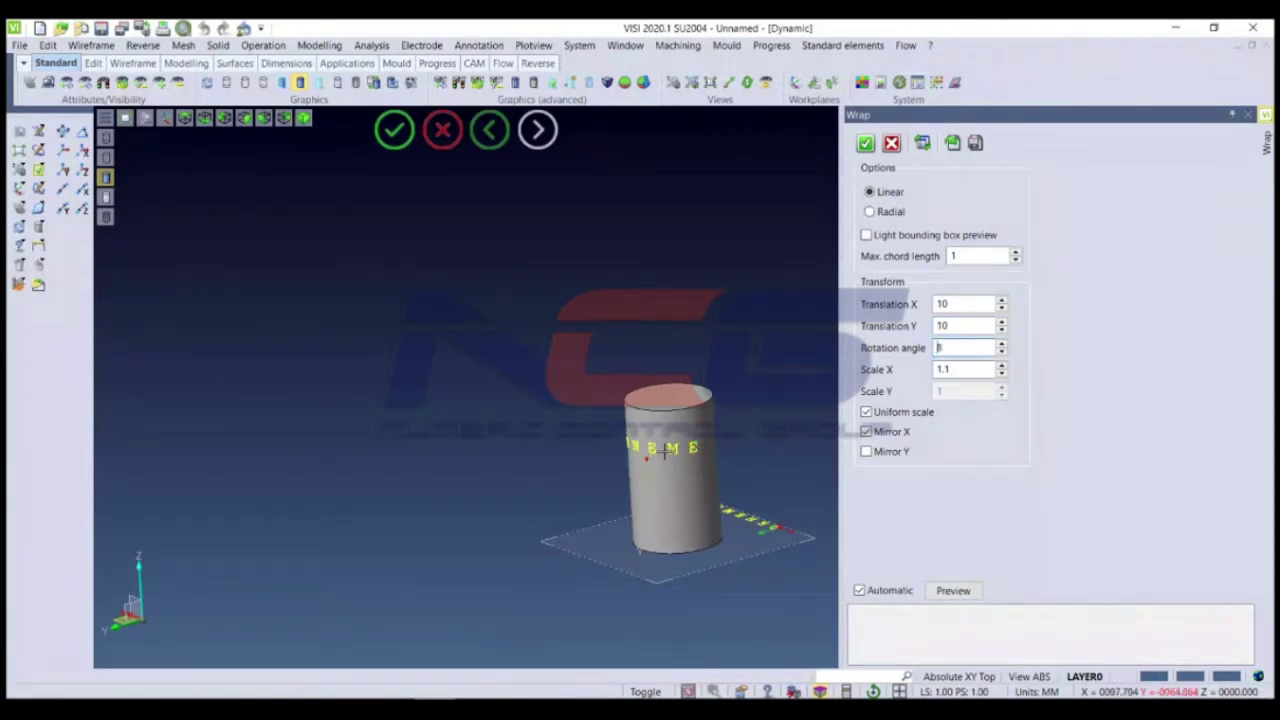
{"action": "scroll", "coordinate": [636, 441], "scroll_direction": "up", "scroll_amount": 3}
{"action": "scroll", "coordinate": [636, 441], "scroll_direction": "up", "scroll_amount": 2}
{"action": "middle_click_drag", "start_coordinate": [636, 441], "coordinate": [482, 452]}
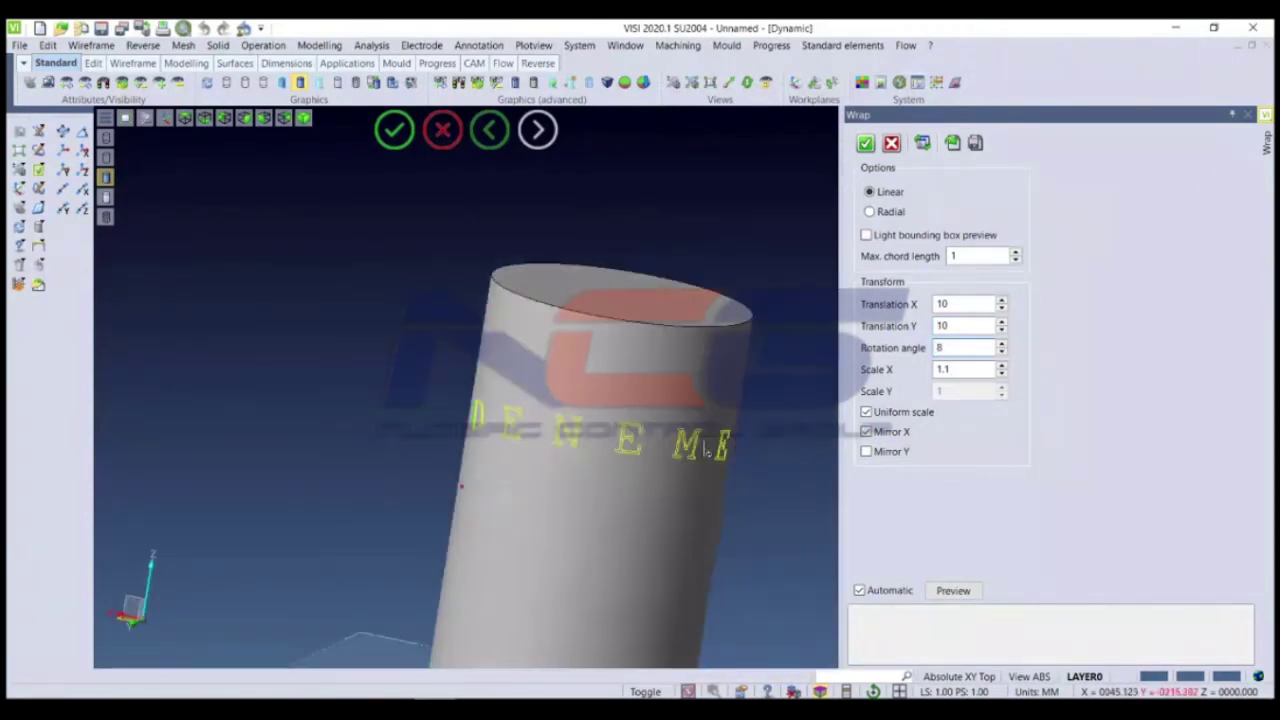
{"action": "key", "text": "Return"}
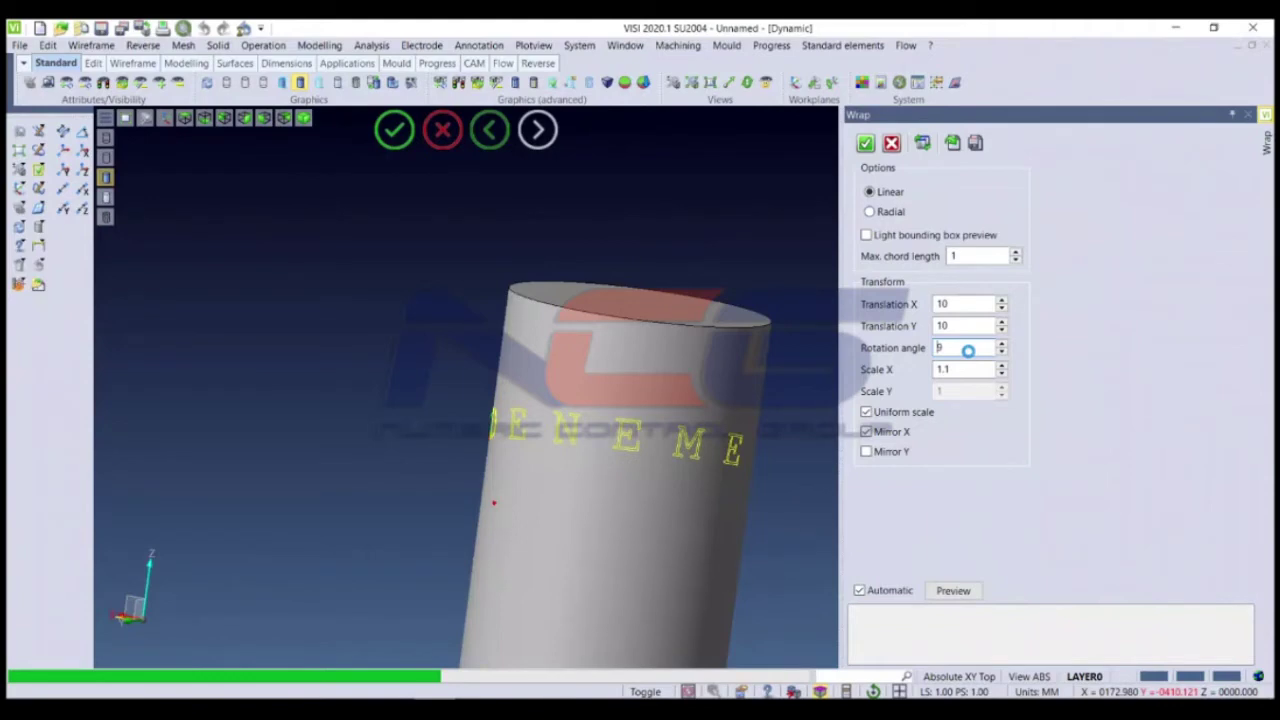
{"action": "type", "text": "16"}
{"action": "mouse_move", "coordinate": [760, 400]}
{"action": "middle_mouse_down"}
{"action": "mouse_move", "coordinate": [632, 443]}
{"action": "mouse_move", "coordinate": [683, 477]}
{"action": "middle_mouse_up"}
{"action": "scroll", "coordinate": [683, 477], "scroll_direction": "up", "scroll_amount": 2}
{"action": "scroll", "coordinate": [716, 453], "scroll_direction": "up", "scroll_amount": 3}
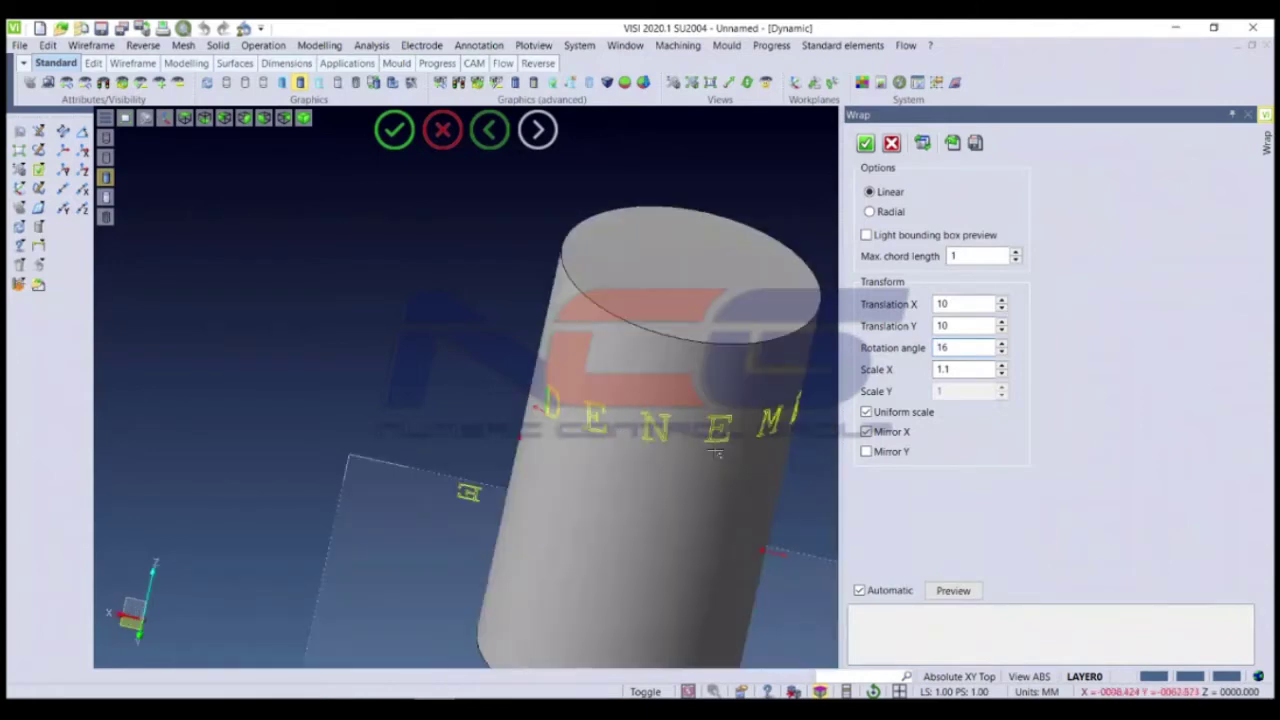
{"action": "scroll", "coordinate": [716, 453], "scroll_direction": "down", "scroll_amount": 4}
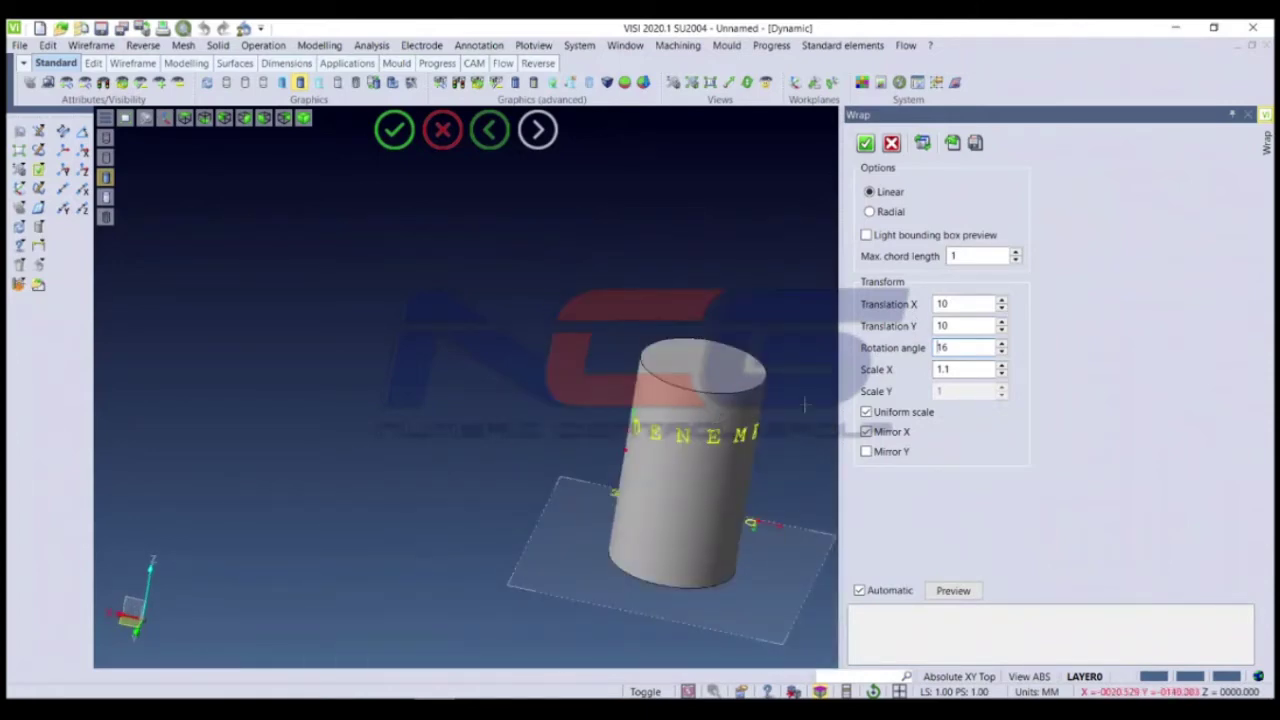
{"action": "middle_click_drag", "start_coordinate": [804, 404], "coordinate": [815, 420]}
{"action": "key", "text": "Return"}
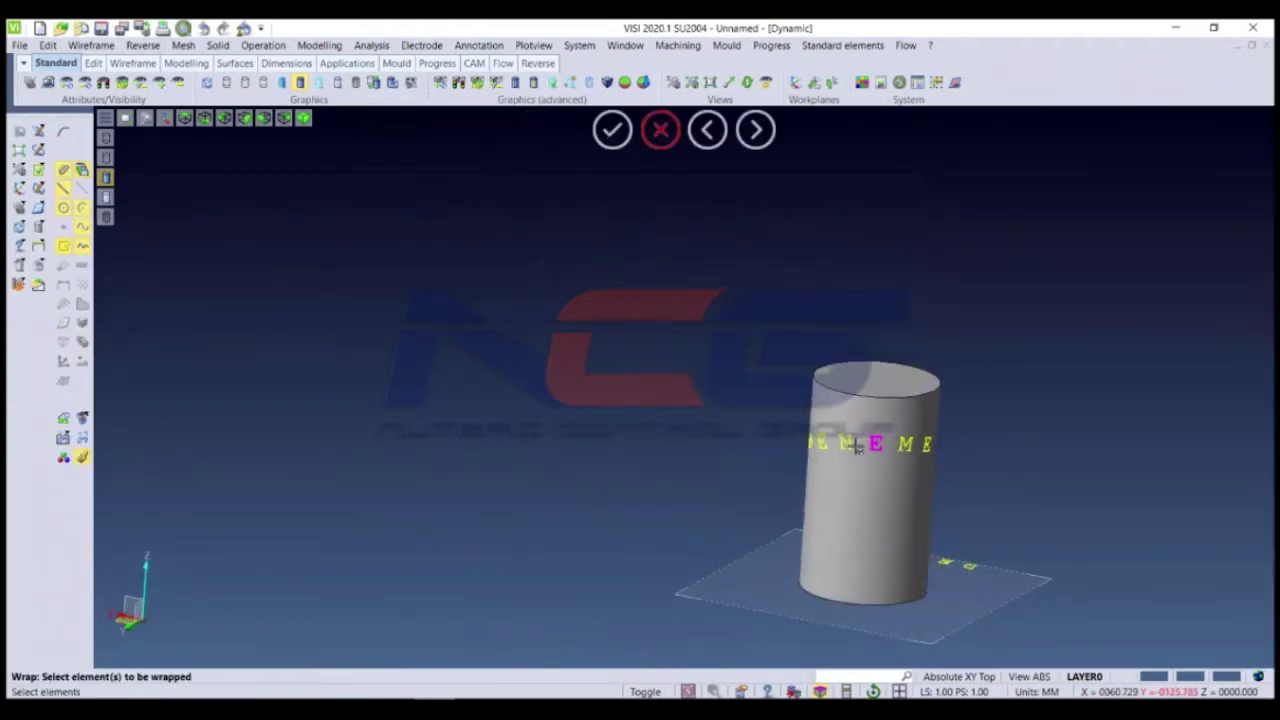
Step: Exit the Wrap command, leaving DENEME as finished curves around the cylinder
{"action": "middle_click_drag", "start_coordinate": [845, 470], "coordinate": [882, 460]}
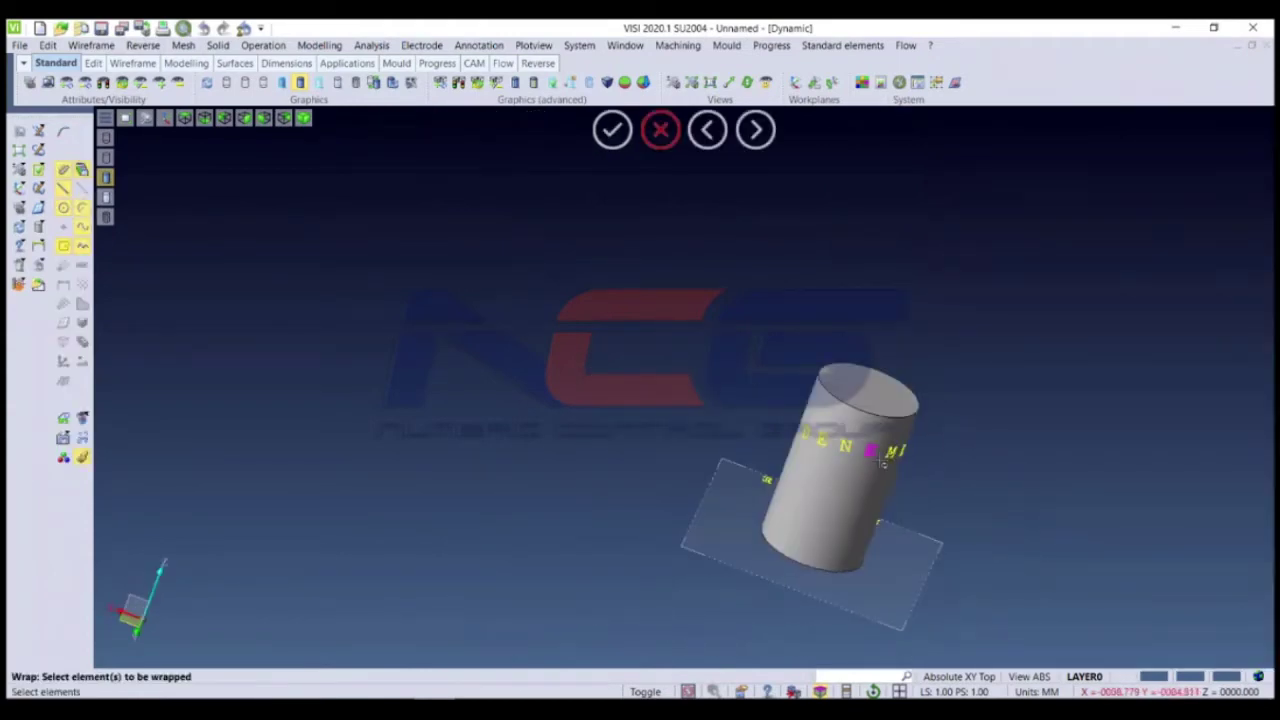
{"action": "key", "text": "Escape"}
{"action": "mouse_move", "coordinate": [883, 460]}
{"action": "middle_mouse_down"}
{"action": "mouse_move", "coordinate": [850, 465]}
{"action": "mouse_move", "coordinate": [857, 570]}
{"action": "middle_mouse_up"}
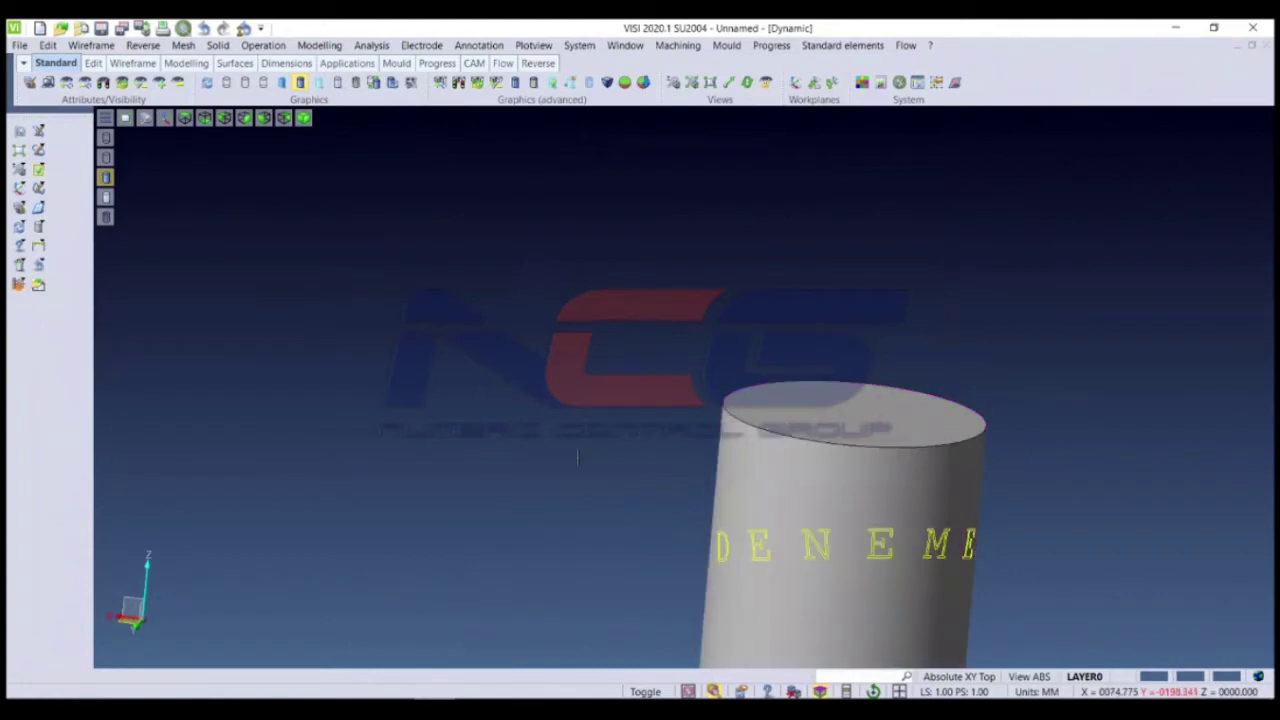
{"action": "scroll", "coordinate": [633, 487], "scroll_direction": "down", "scroll_amount": 2}
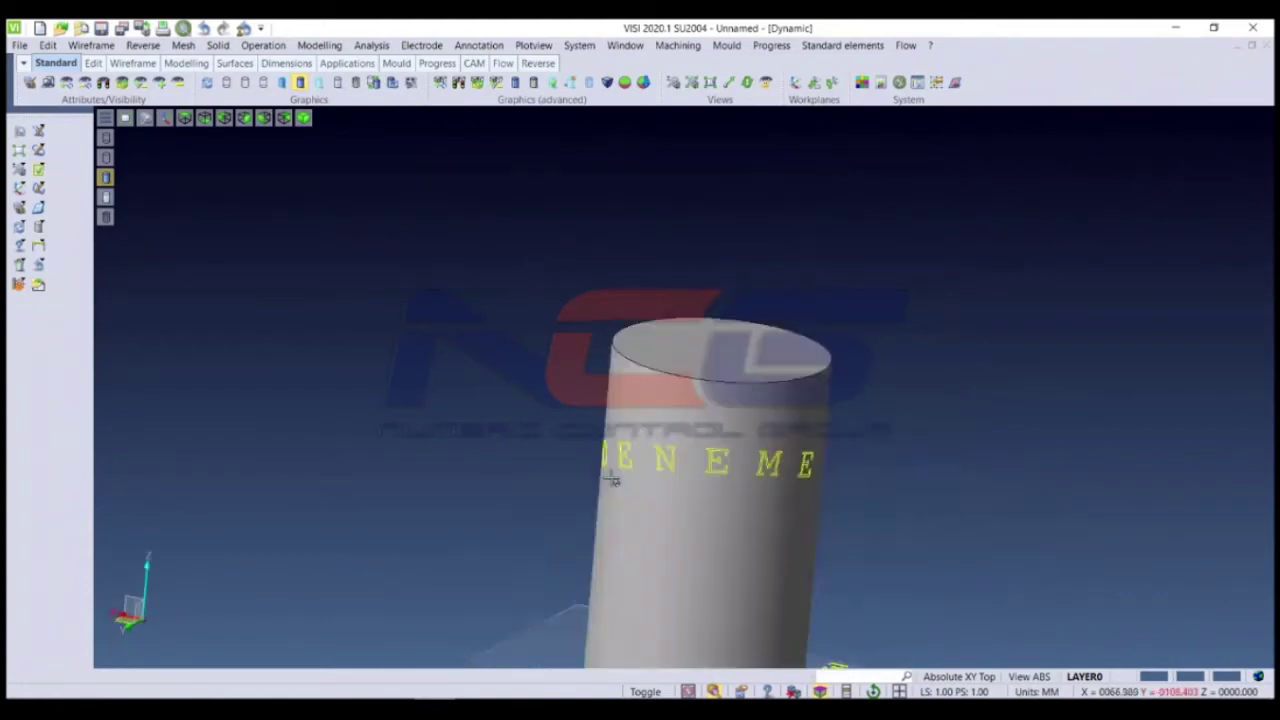
{"action": "left_click", "coordinate": [90, 46]}
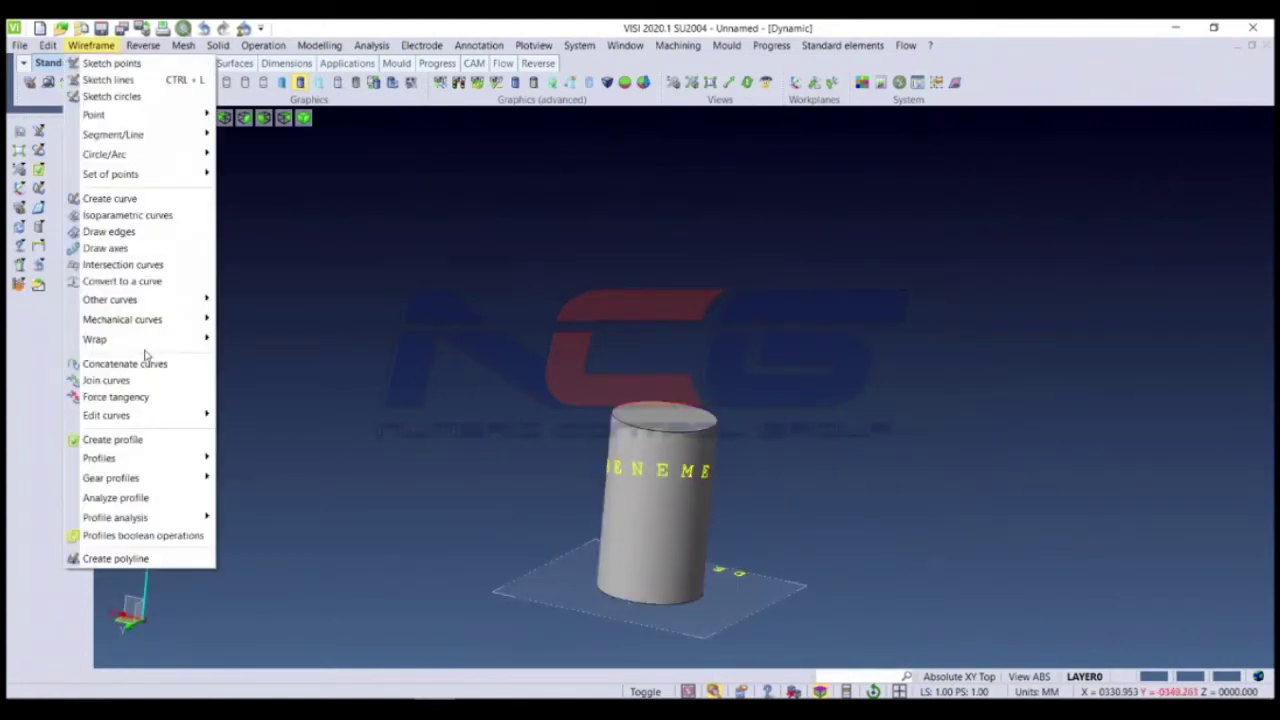
{"action": "left_click", "coordinate": [270, 376]}
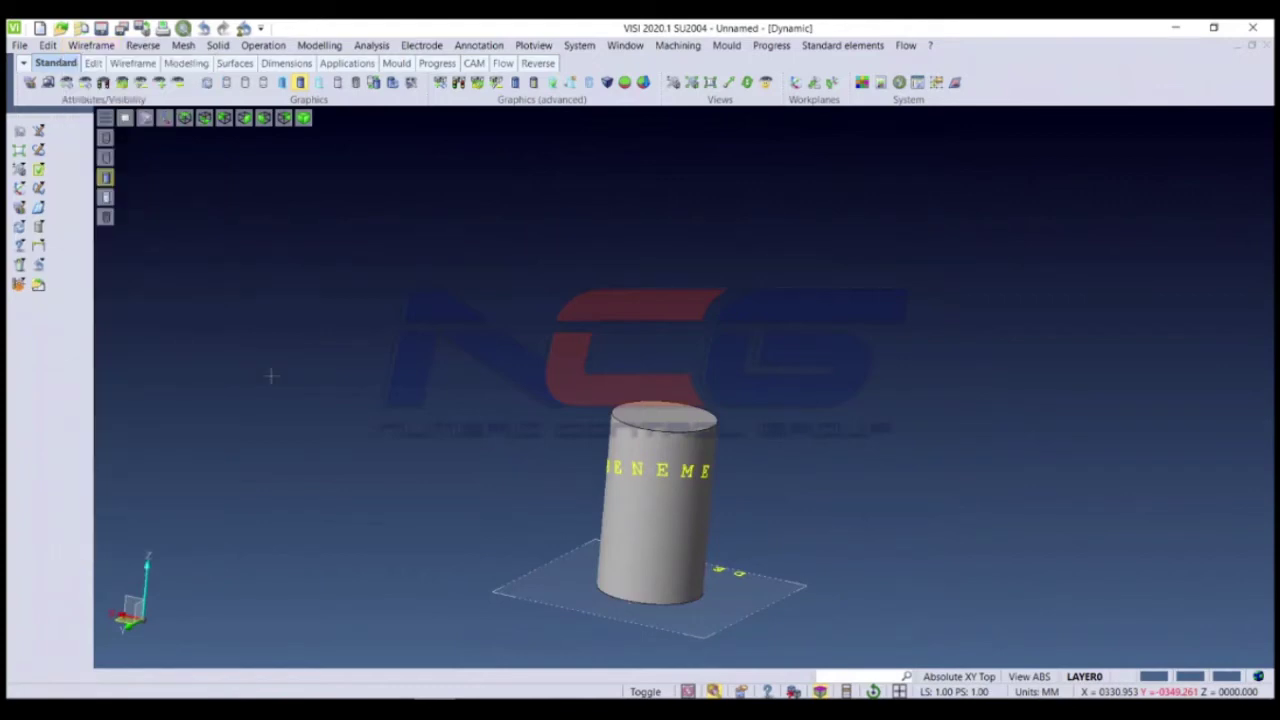
Step: Discard the current model for a new document and draw a wavy spline curve
{"action": "left_click", "coordinate": [40, 30]}
{"action": "left_click", "coordinate": [677, 366]}
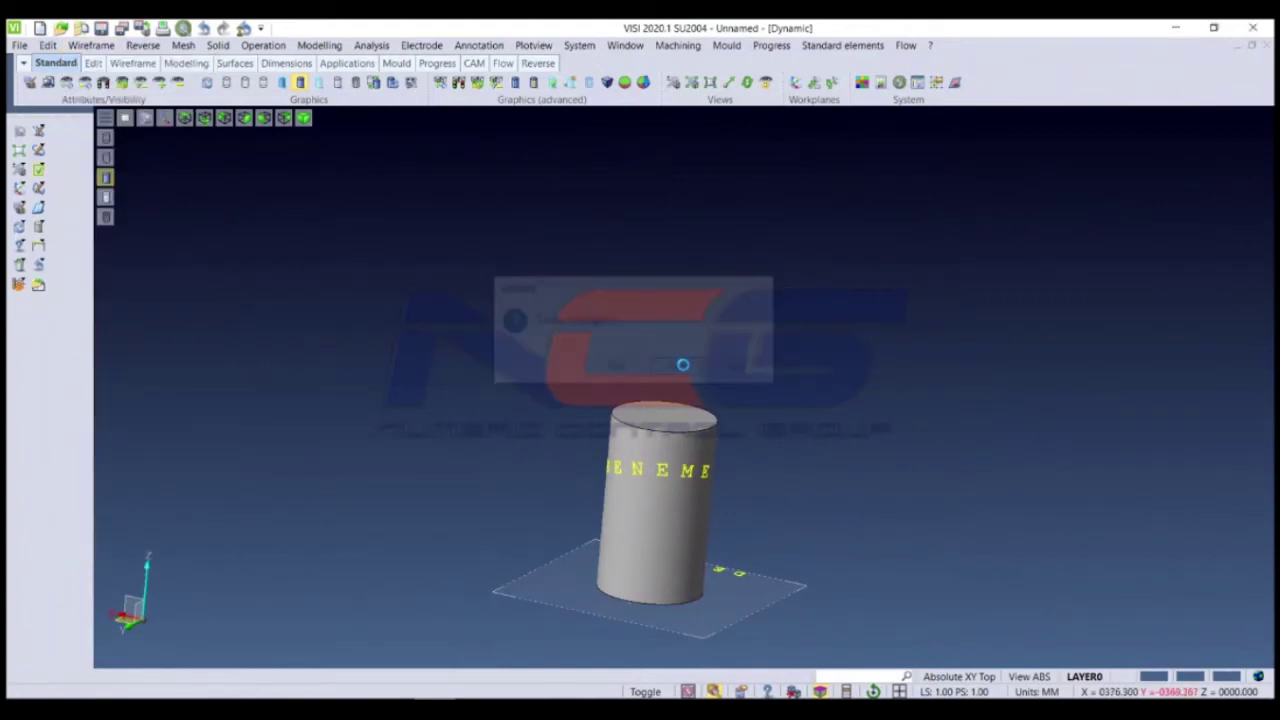
{"action": "left_click", "coordinate": [39, 187]}
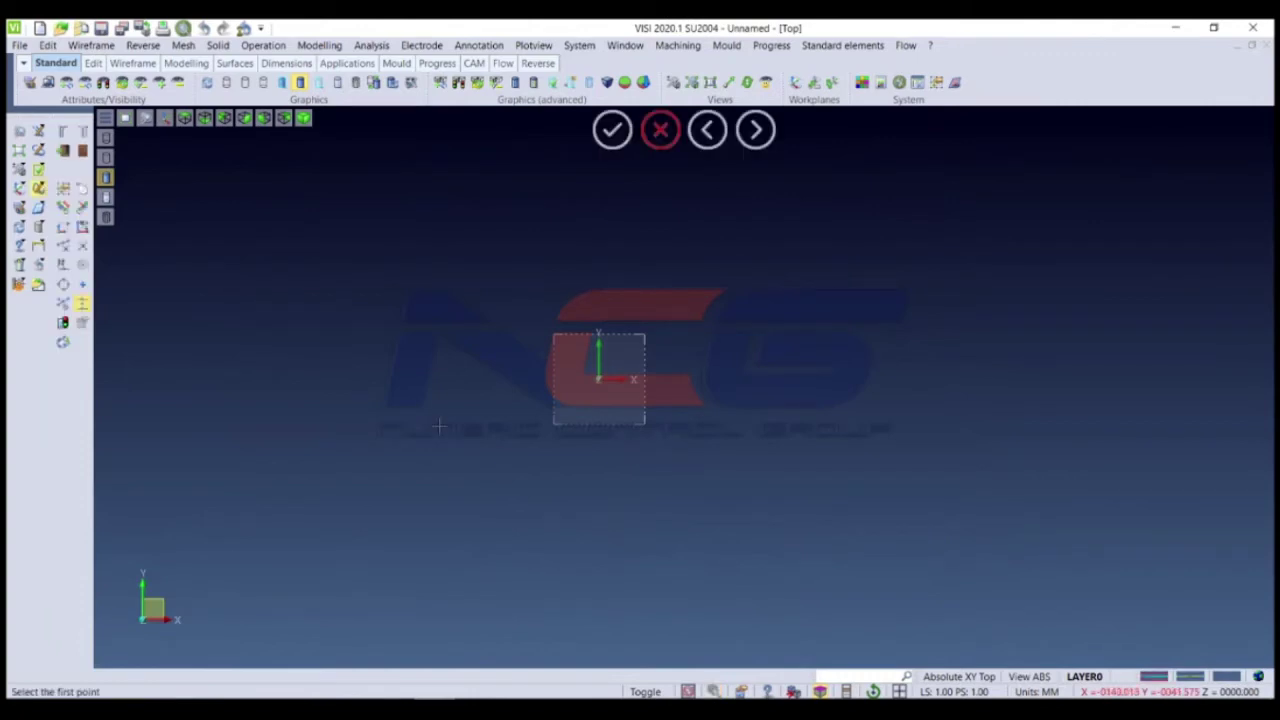
{"action": "left_click", "coordinate": [378, 443]}
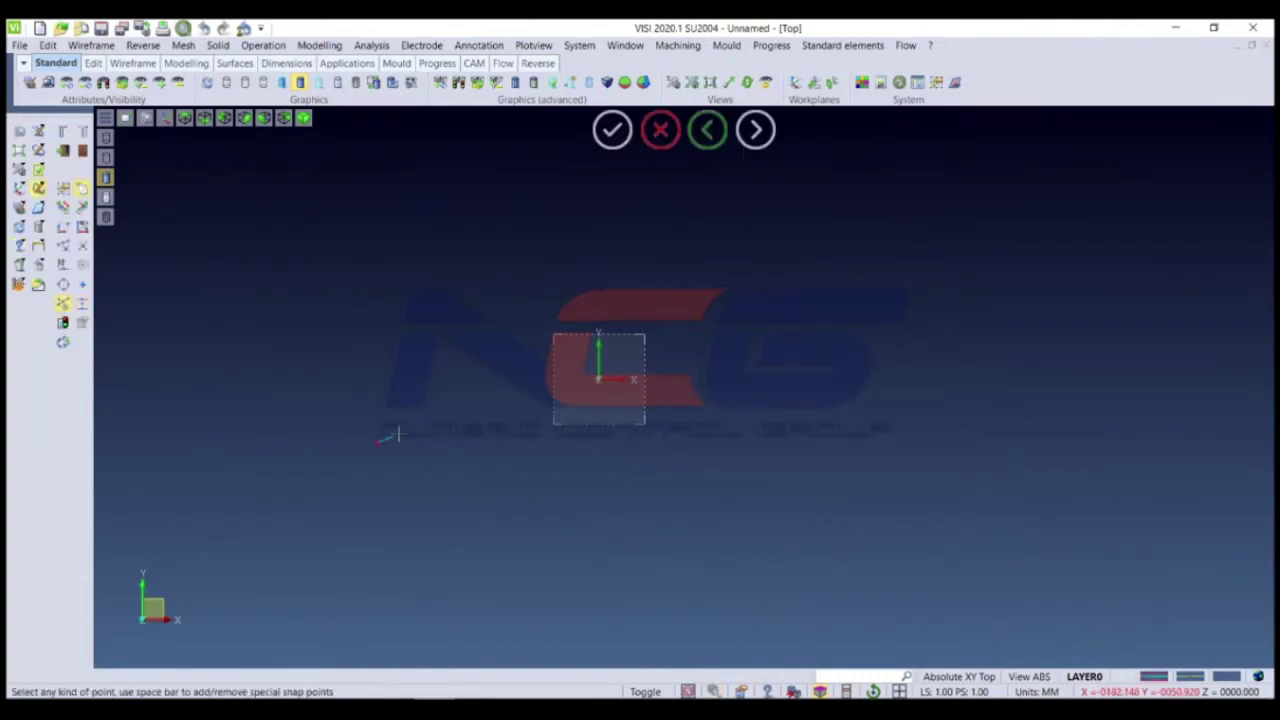
{"action": "left_click", "coordinate": [555, 438]}
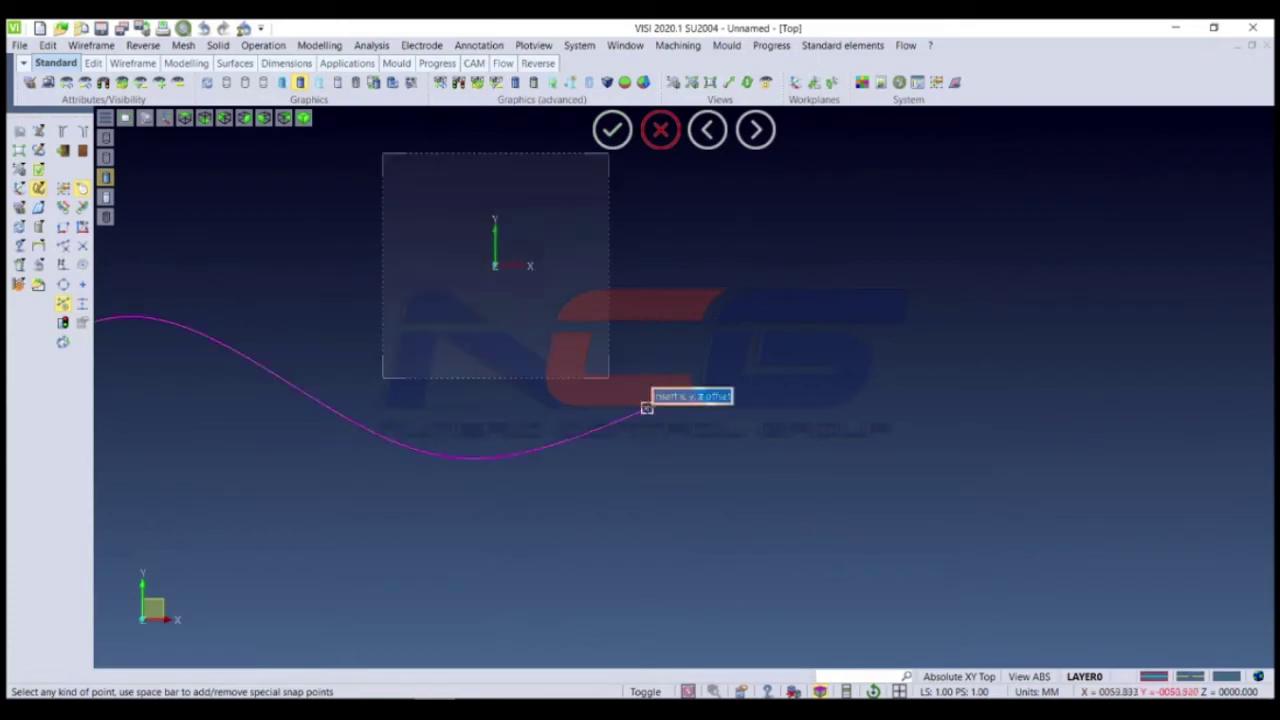
{"action": "scroll", "coordinate": [750, 490], "scroll_direction": "down", "scroll_amount": 3}
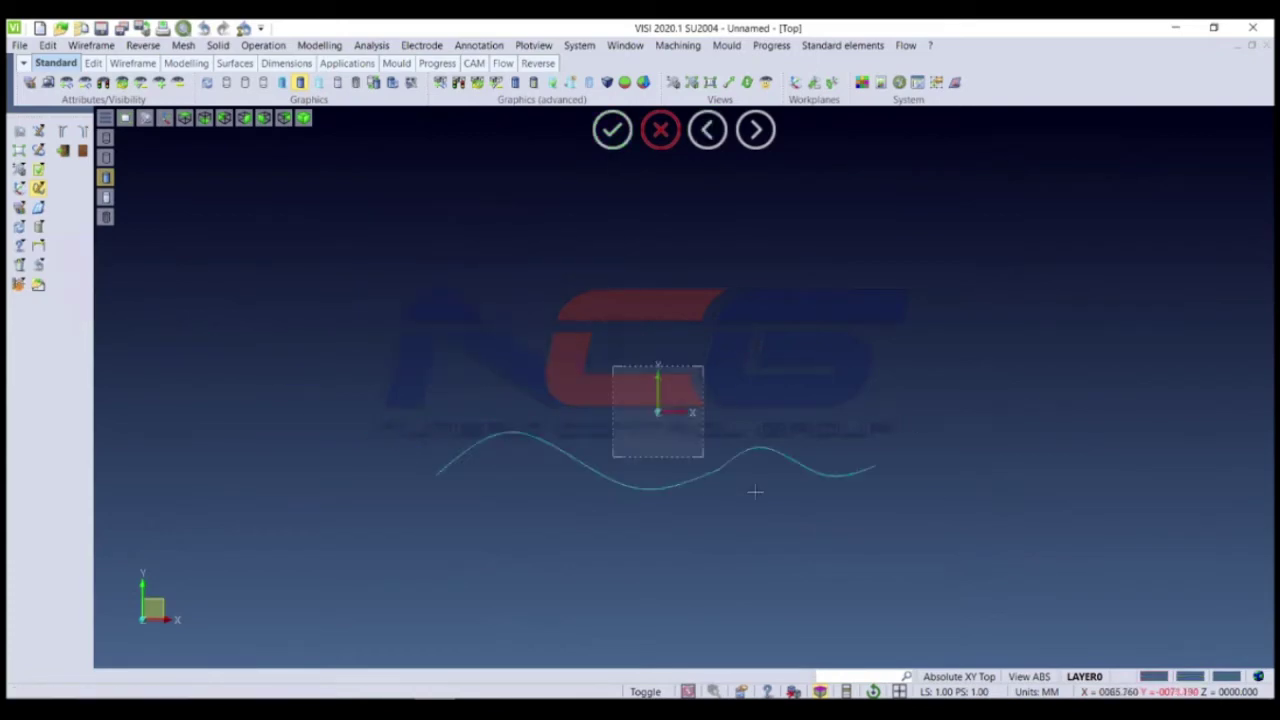
{"action": "right_click", "coordinate": [734, 485]}
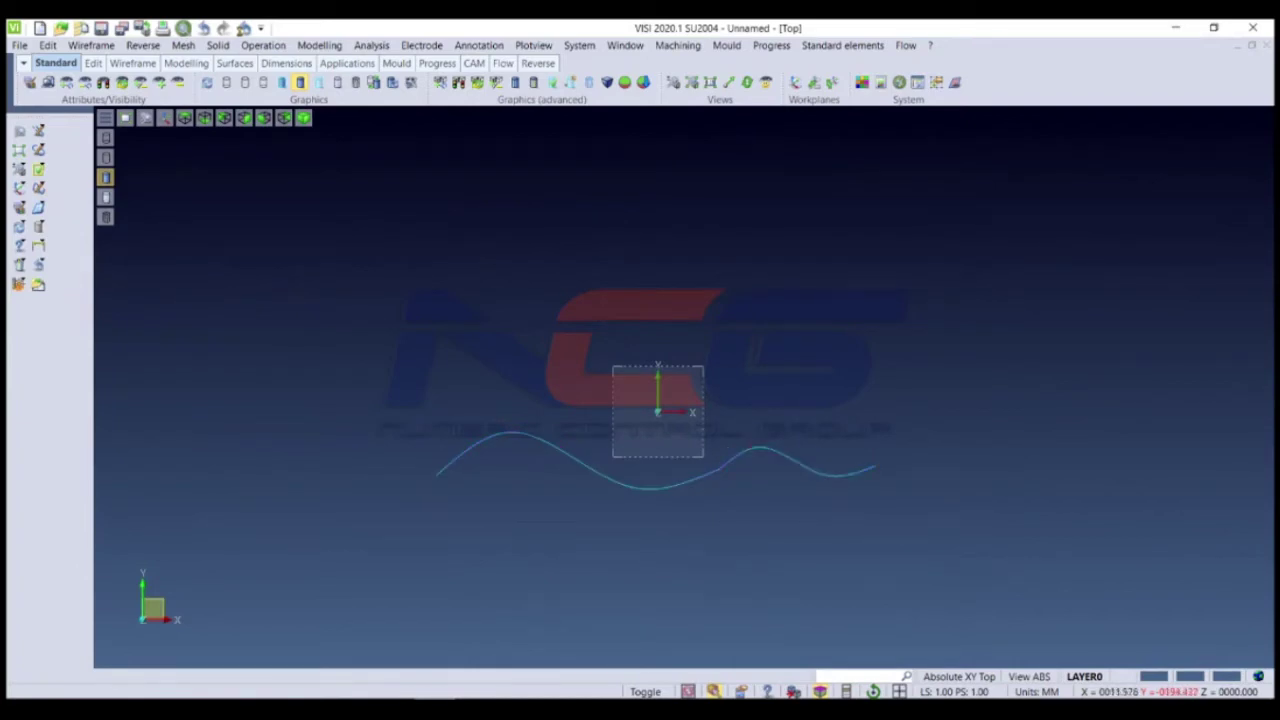
Step: Run Concatenate curves on the wavy spline to join it into one curve
{"action": "left_click", "coordinate": [90, 46]}
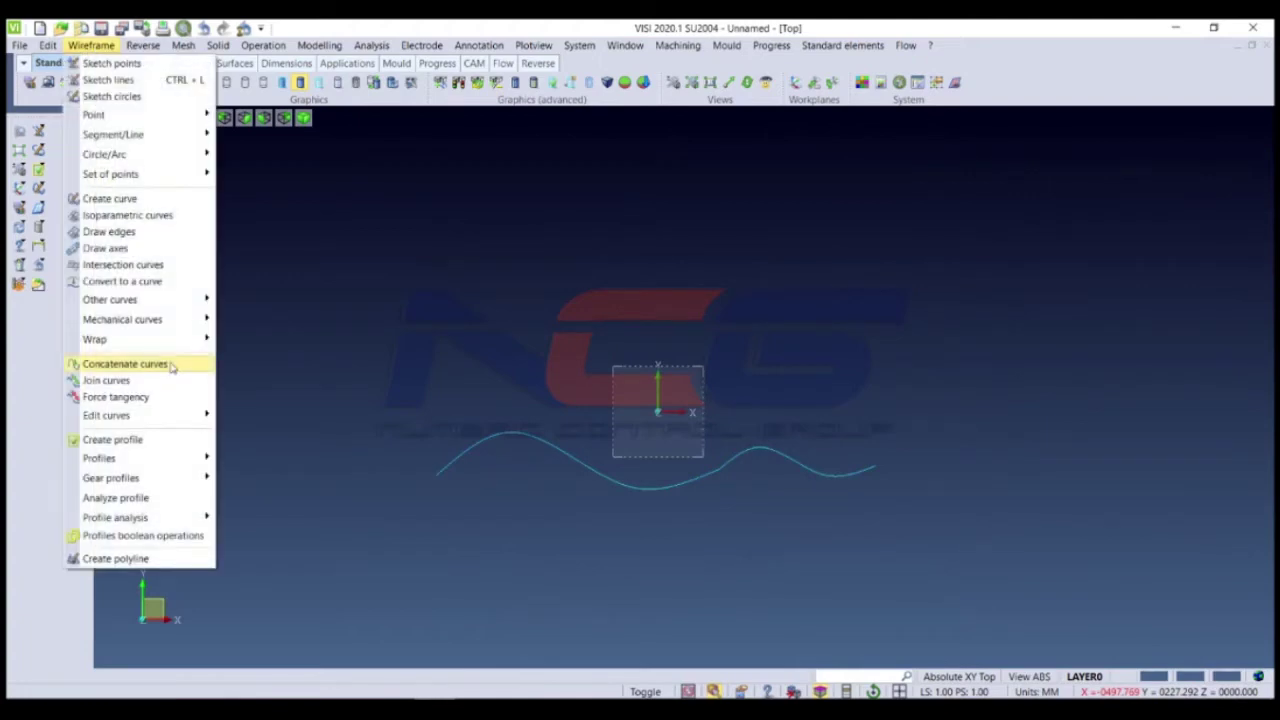
{"action": "left_click", "coordinate": [172, 368]}
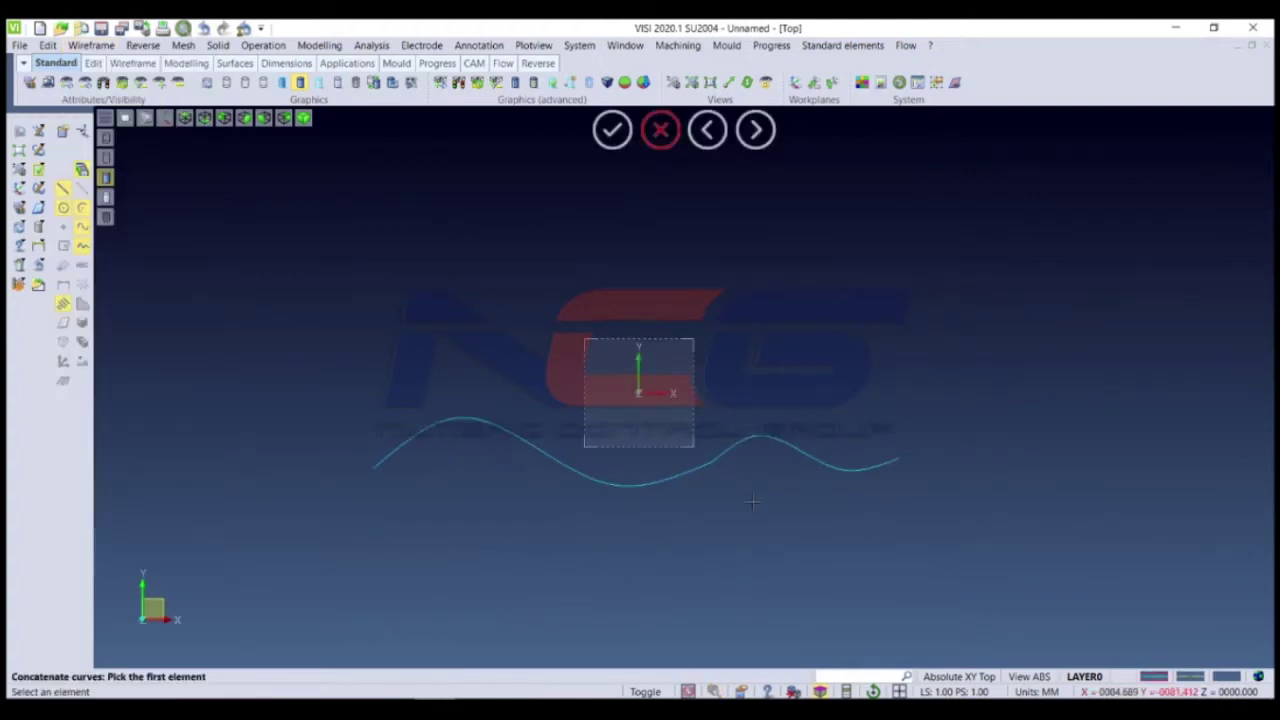
{"action": "scroll", "coordinate": [752, 503], "scroll_direction": "up", "scroll_amount": 2}
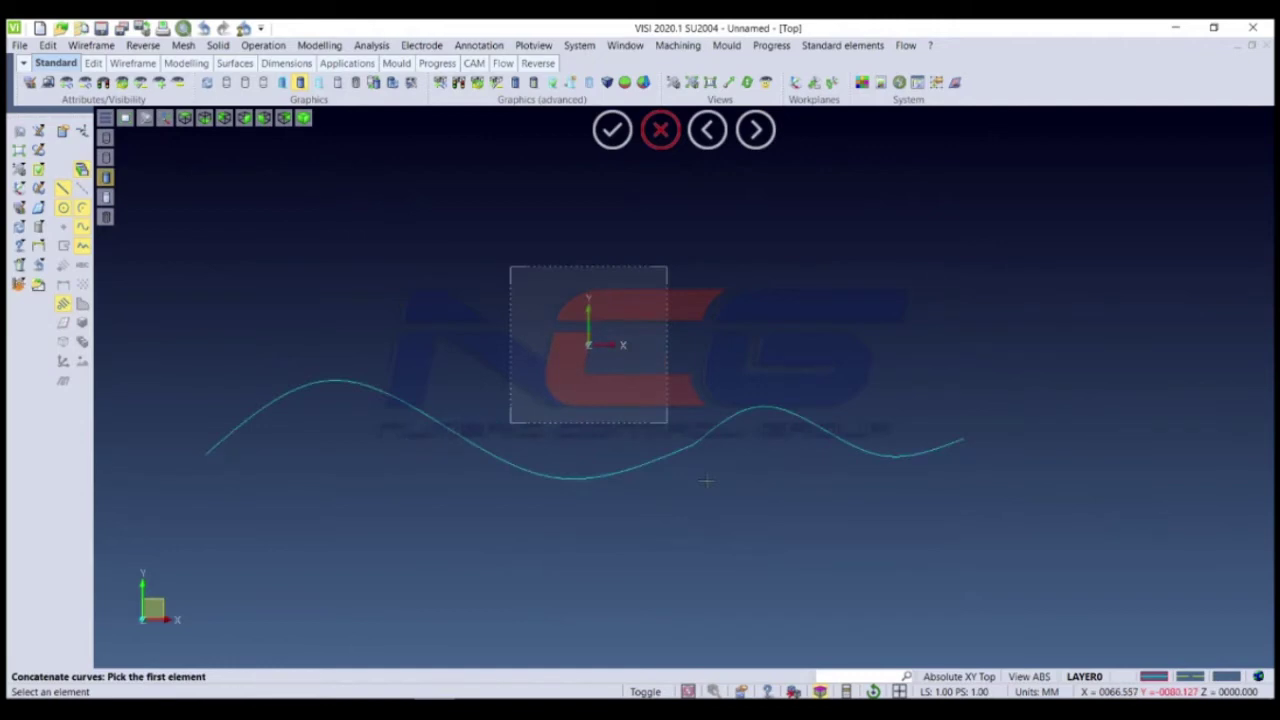
{"action": "left_click", "coordinate": [783, 432]}
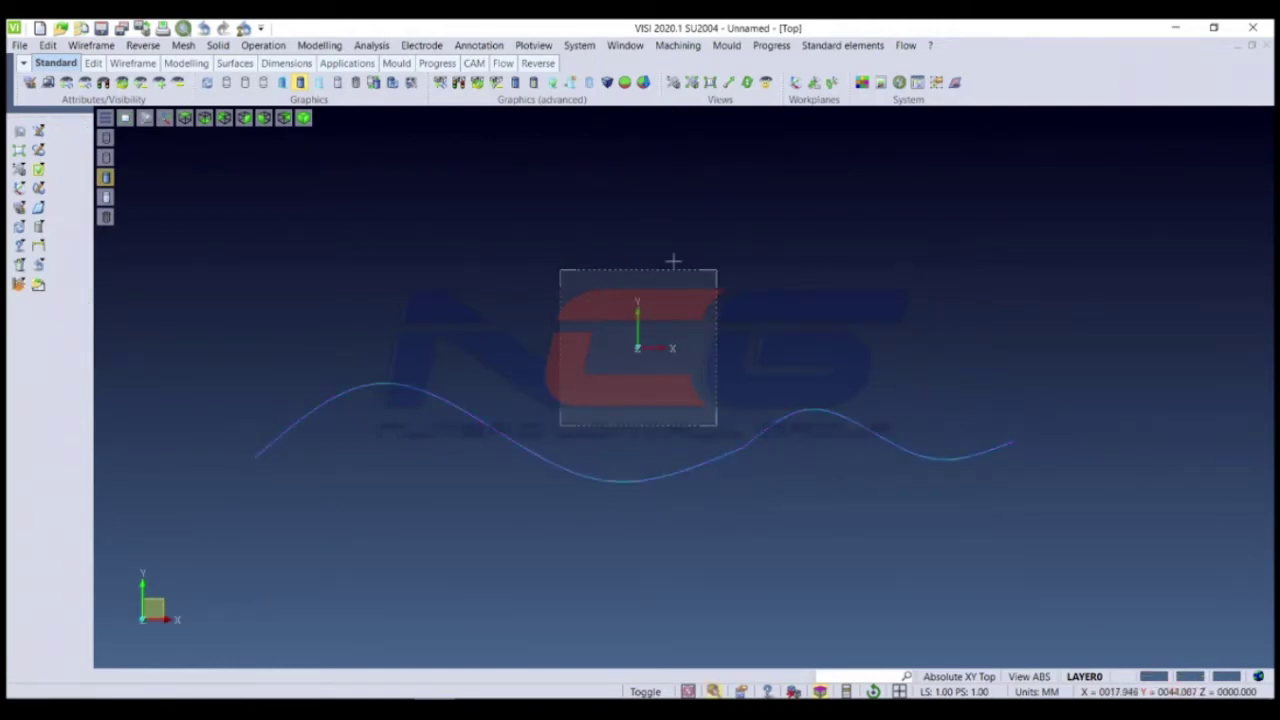
{"action": "scroll", "coordinate": [527, 334], "scroll_direction": "down", "scroll_amount": 2}
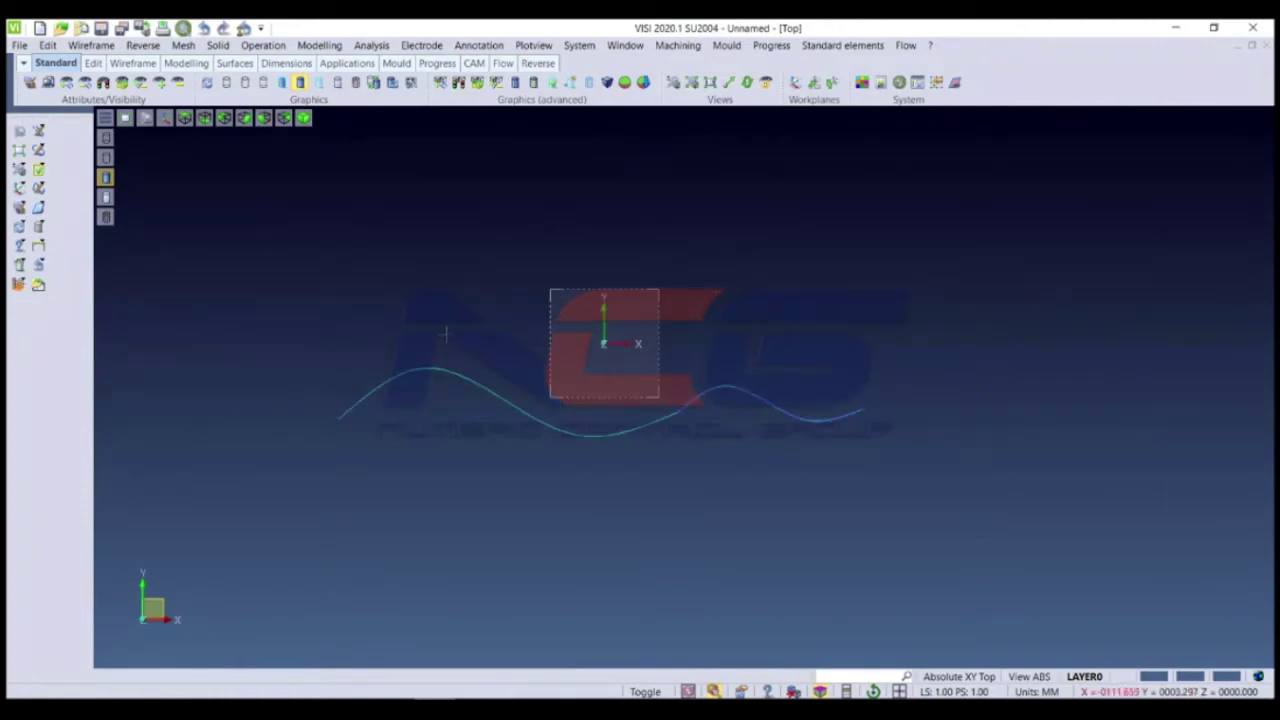
Step: Draw a horizontal line above the wave, then a vertical line down from its right end
{"action": "left_click", "coordinate": [40, 130]}
{"action": "left_click", "coordinate": [424, 257]}
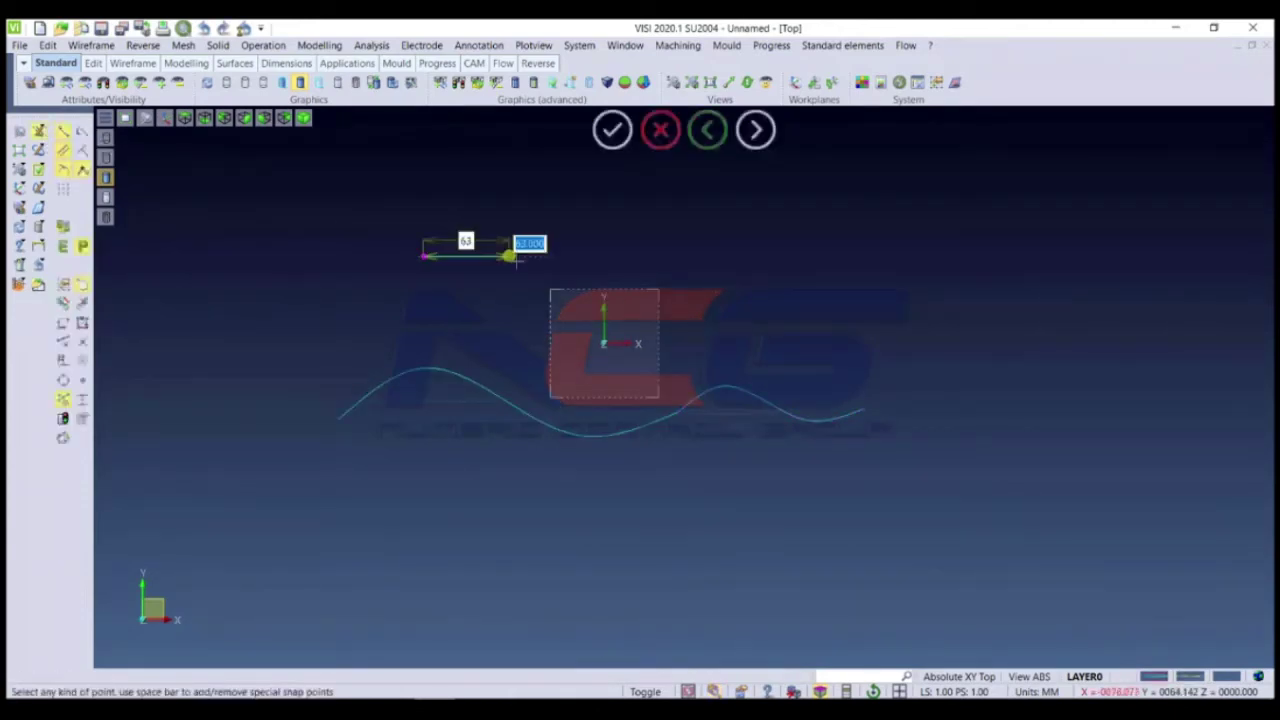
{"action": "left_click", "coordinate": [597, 257]}
{"action": "right_click", "coordinate": [638, 238]}
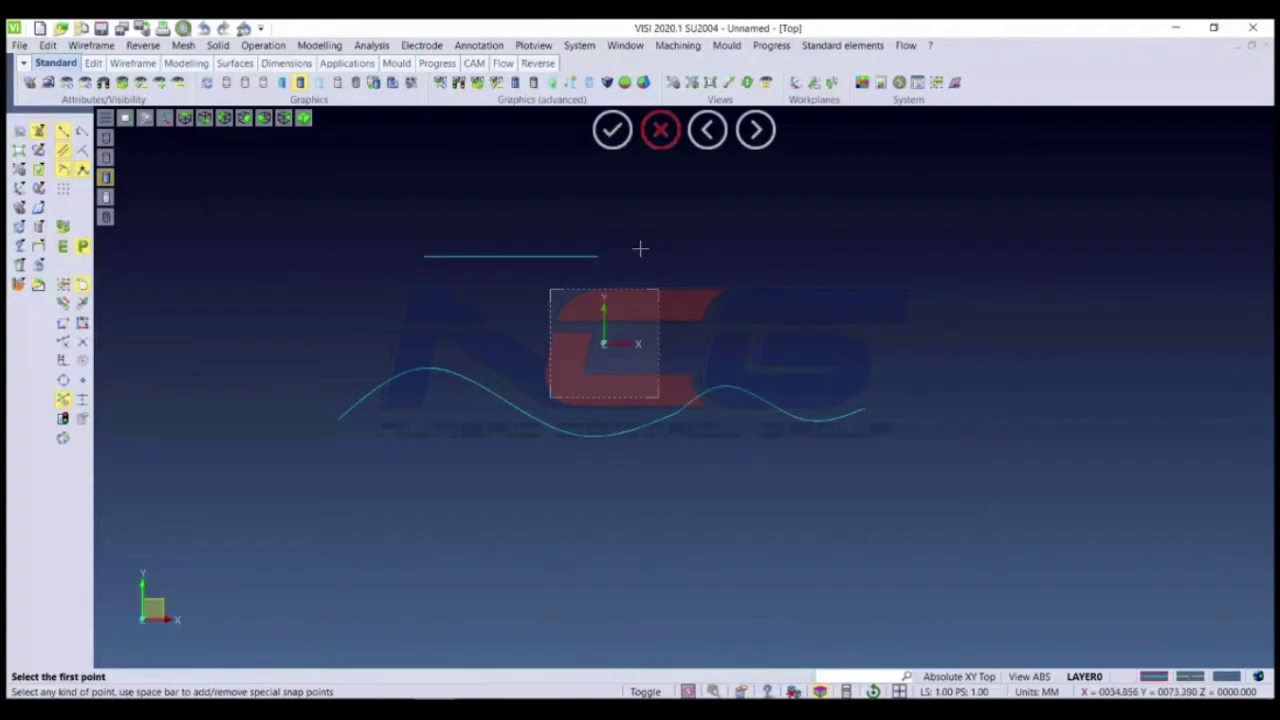
{"action": "left_click", "coordinate": [597, 257]}
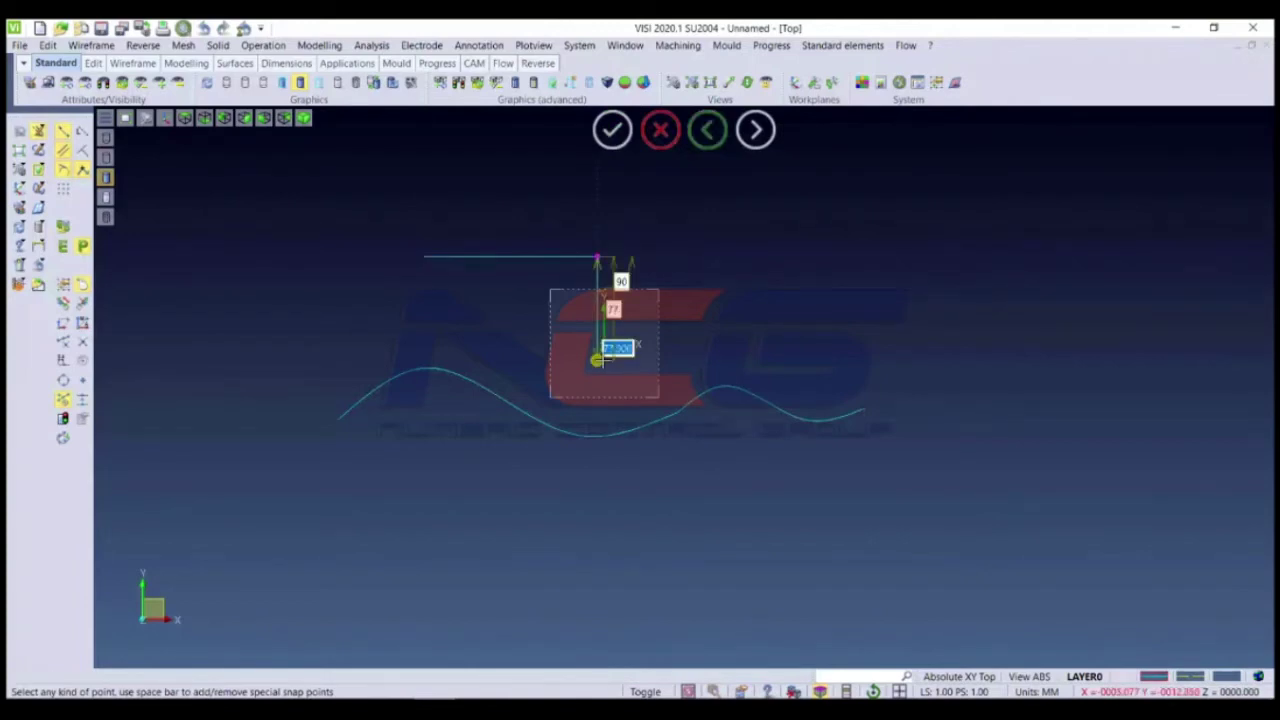
{"action": "right_click", "coordinate": [600, 358]}
{"action": "right_click", "coordinate": [596, 287]}
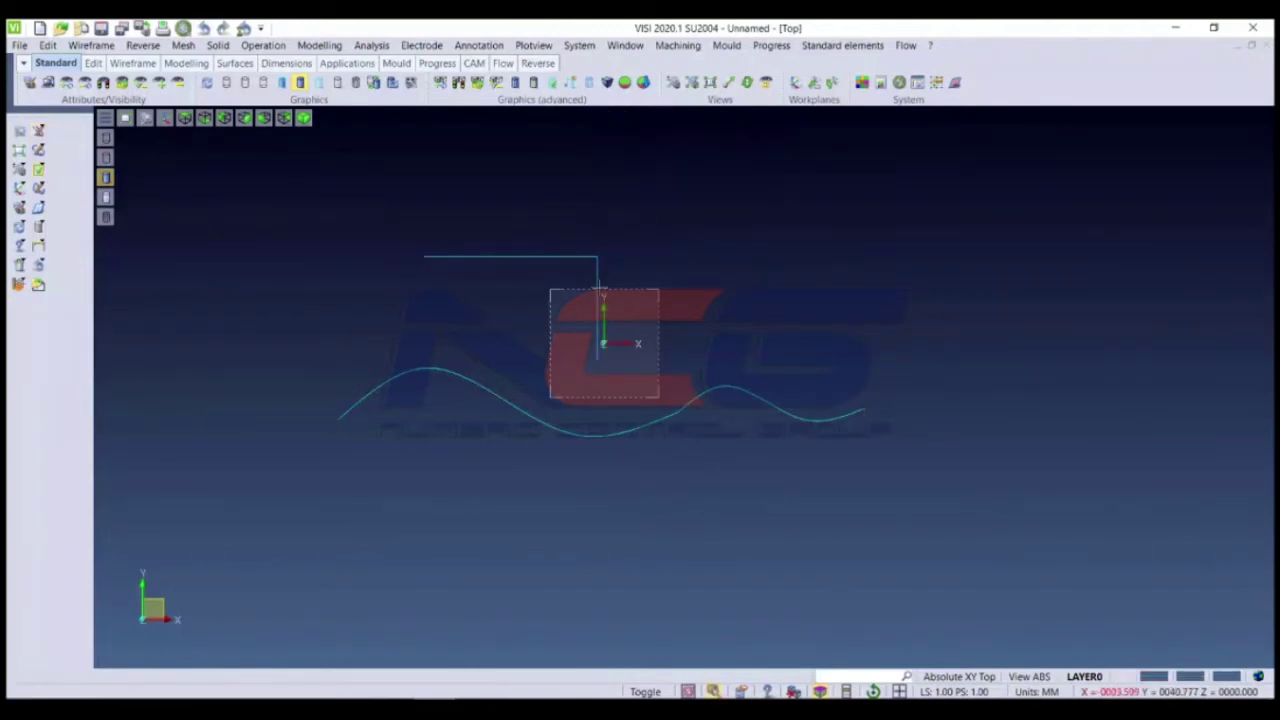
Step: Concatenate the horizontal and vertical segments into one L-shaped curve
{"action": "right_click", "coordinate": [346, 197]}
{"action": "mouse_move", "coordinate": [408, 235]}
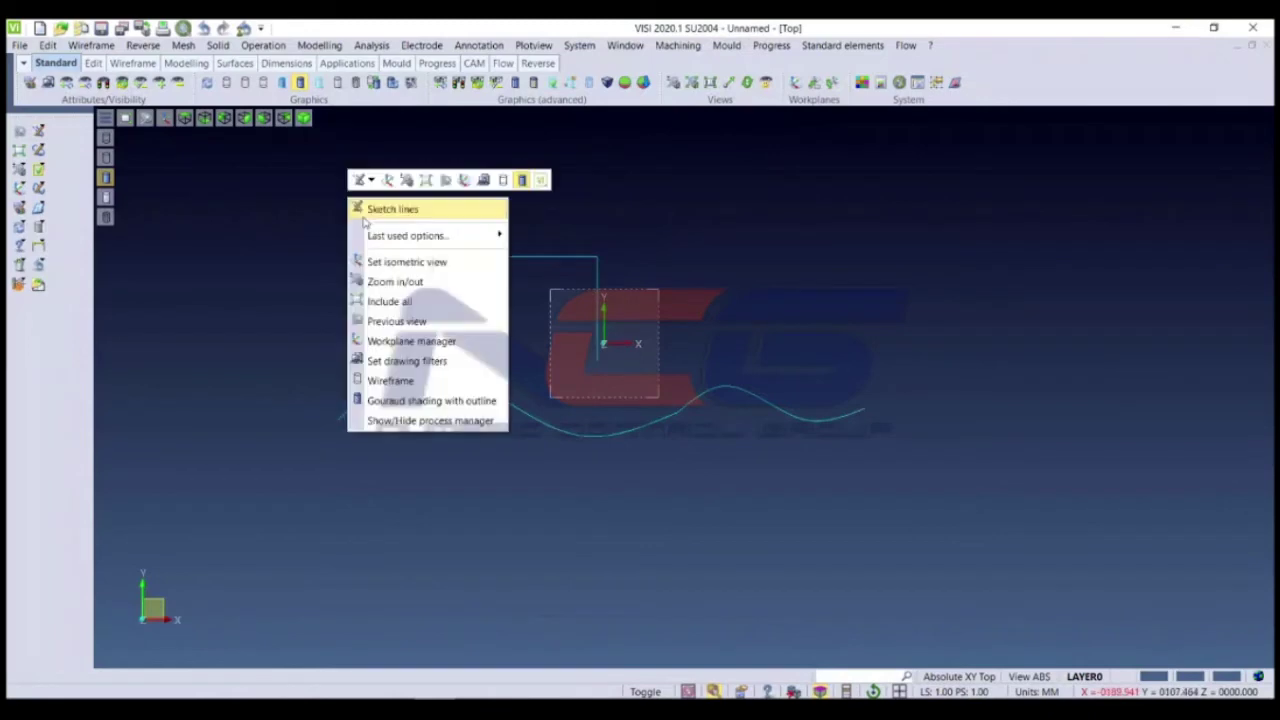
{"action": "left_click", "coordinate": [578, 275]}
{"action": "left_click", "coordinate": [488, 257]}
{"action": "left_click", "coordinate": [590, 328]}
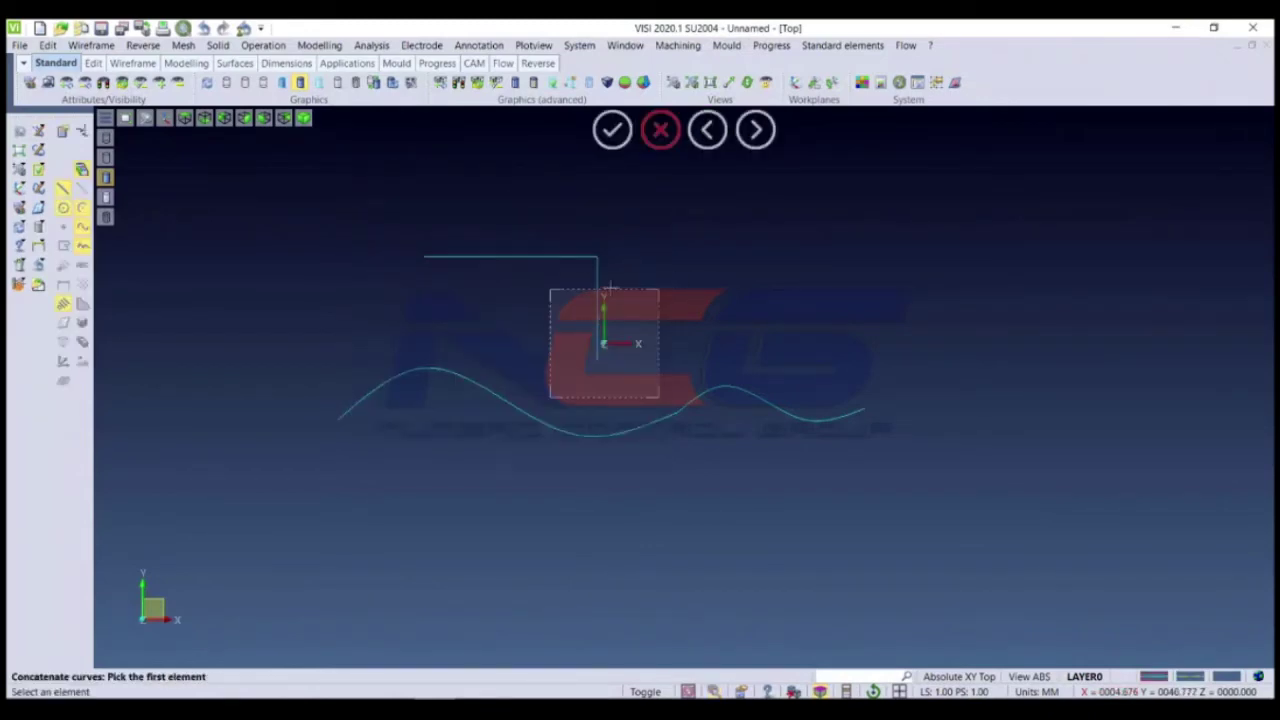
{"action": "scroll", "coordinate": [592, 271], "scroll_direction": "up", "scroll_amount": 1}
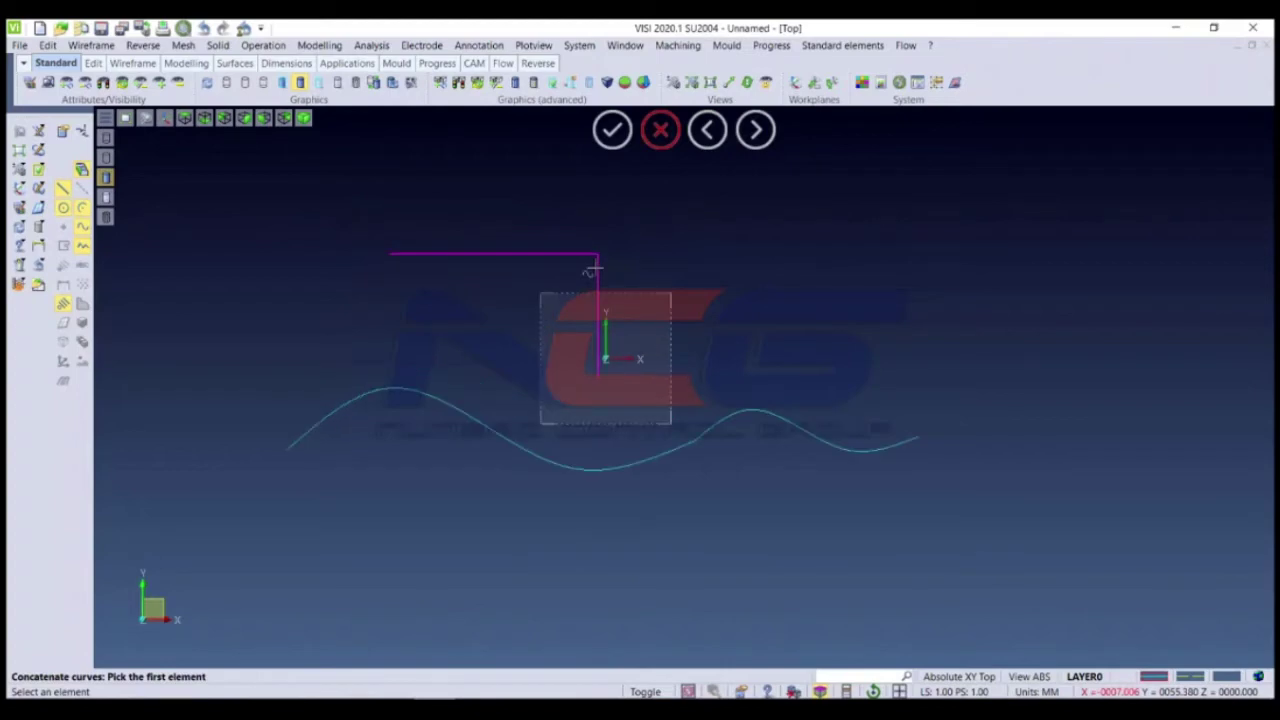
{"action": "scroll", "coordinate": [592, 271], "scroll_direction": "up", "scroll_amount": 1}
{"action": "scroll", "coordinate": [592, 271], "scroll_direction": "down", "scroll_amount": 2}
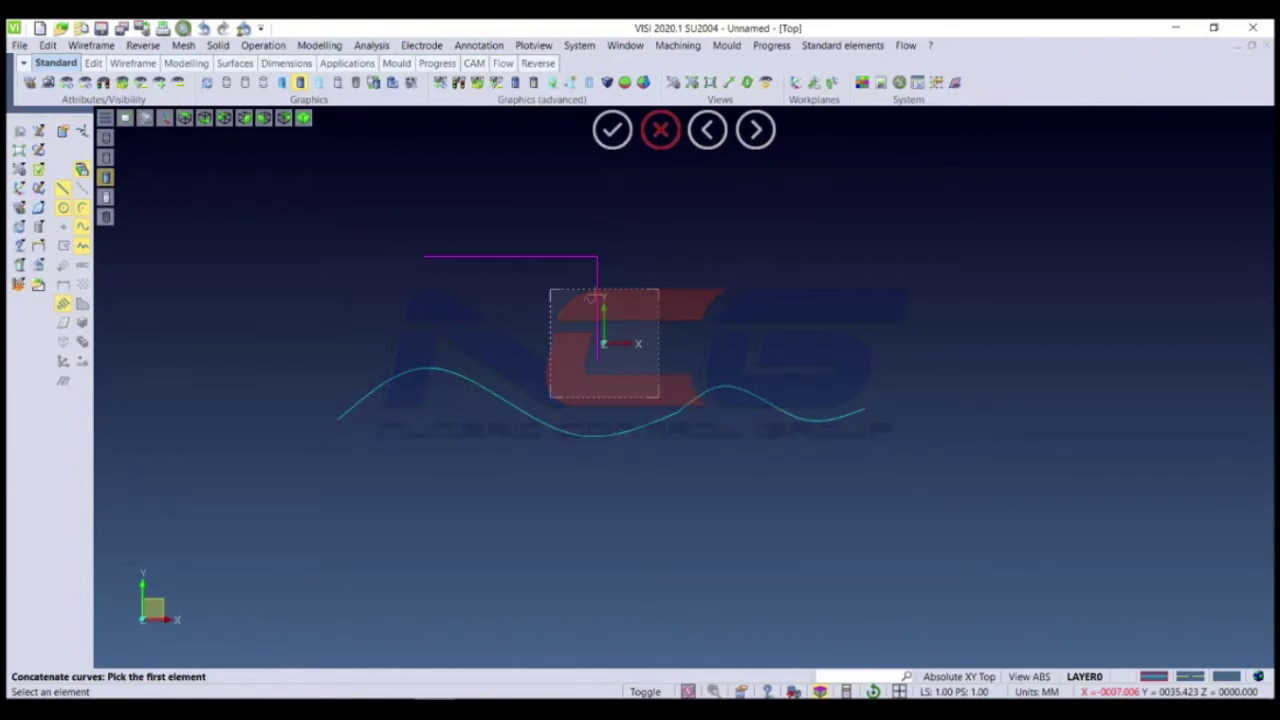
{"action": "key", "text": "Escape"}
{"action": "scroll", "coordinate": [409, 273], "scroll_direction": "down", "scroll_amount": 1}
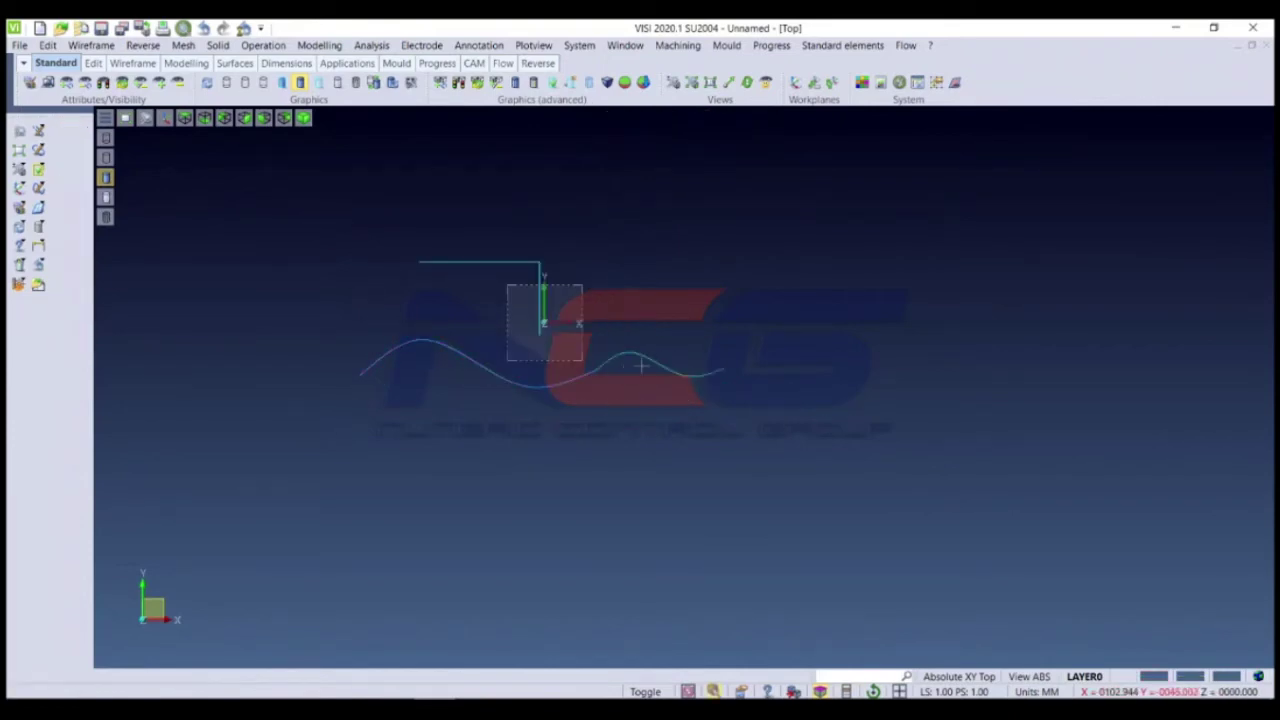
{"action": "scroll", "coordinate": [550, 370], "scroll_direction": "down", "scroll_amount": 2}
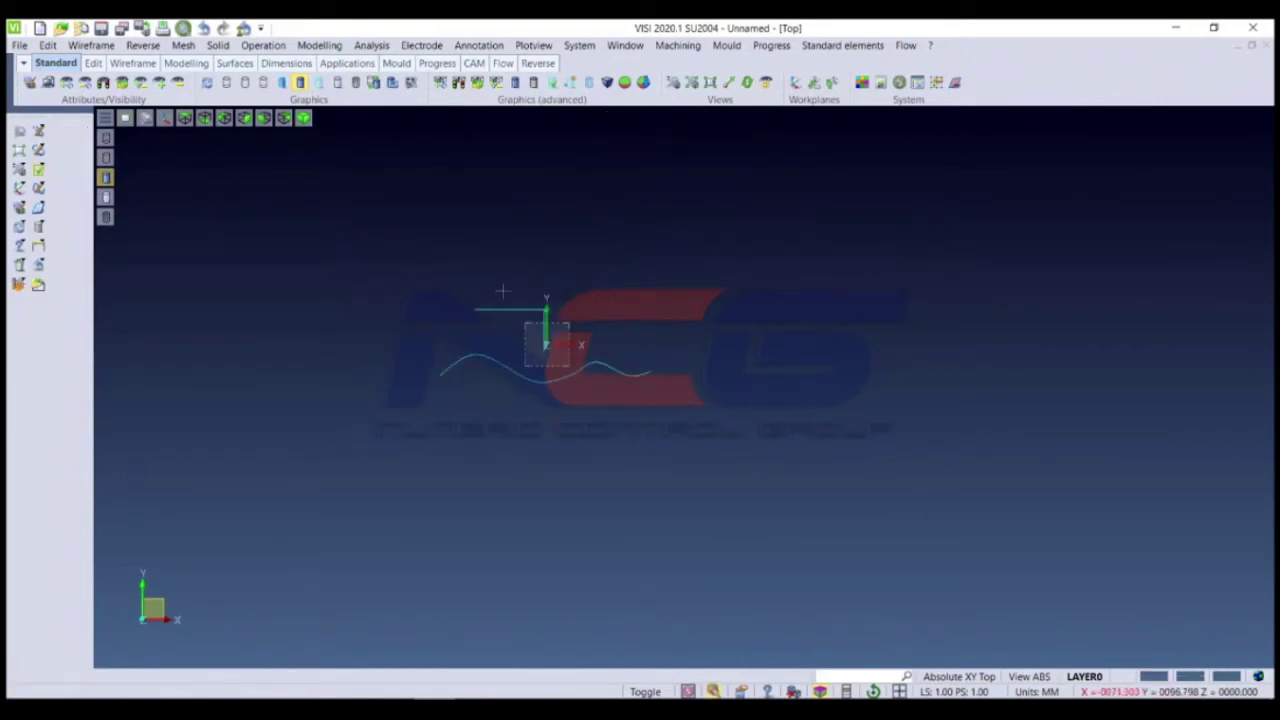
{"action": "scroll", "coordinate": [470, 280], "scroll_direction": "up", "scroll_amount": 1}
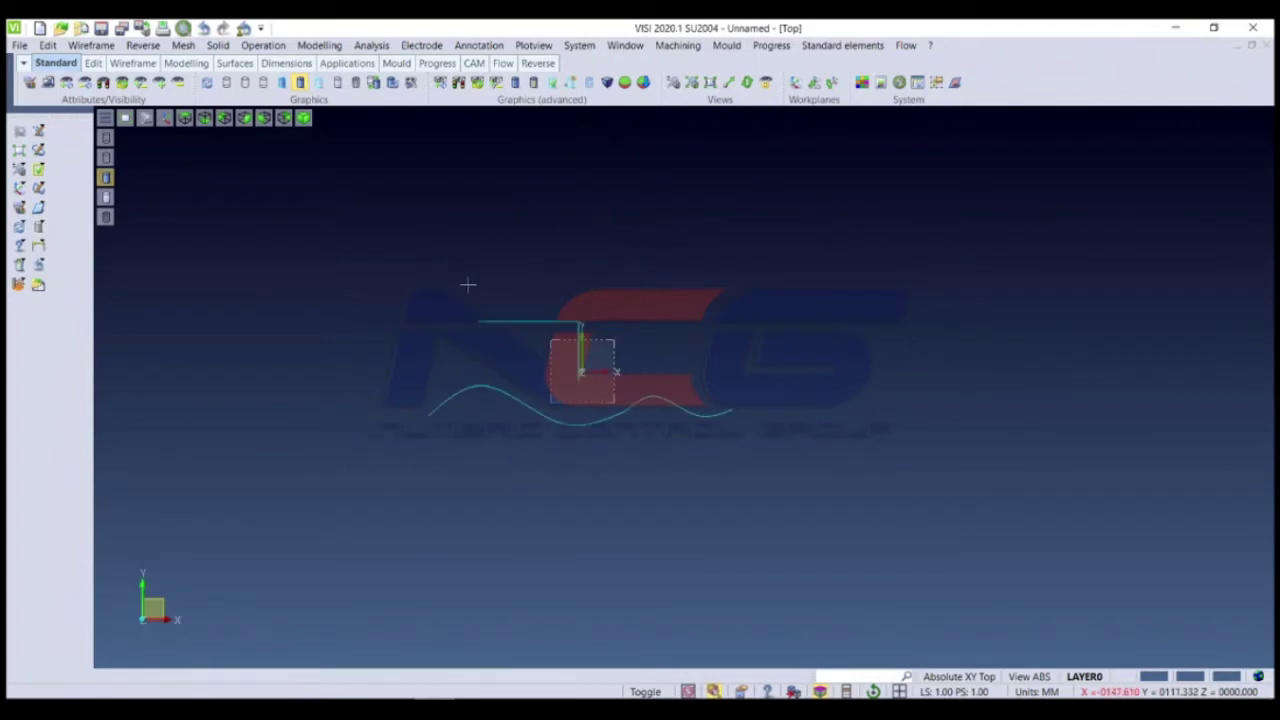
{"action": "scroll", "coordinate": [591, 373], "scroll_direction": "up", "scroll_amount": 1}
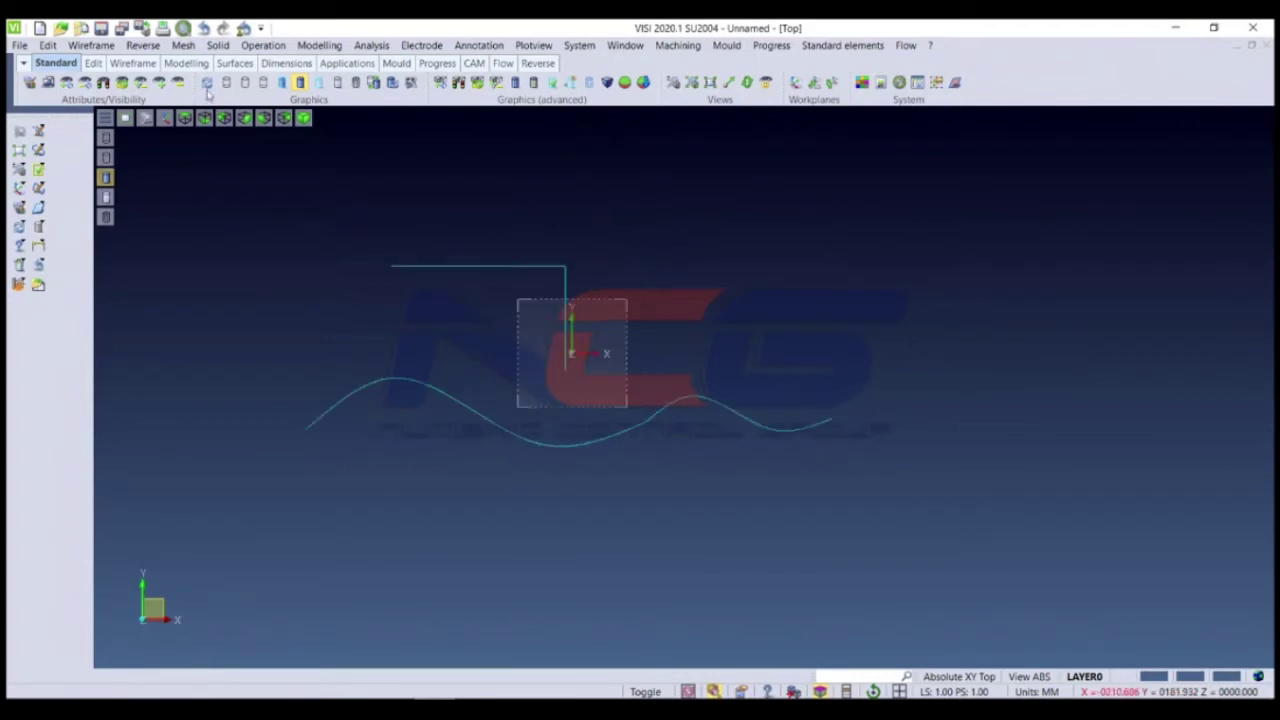
{"action": "left_click", "coordinate": [91, 45]}
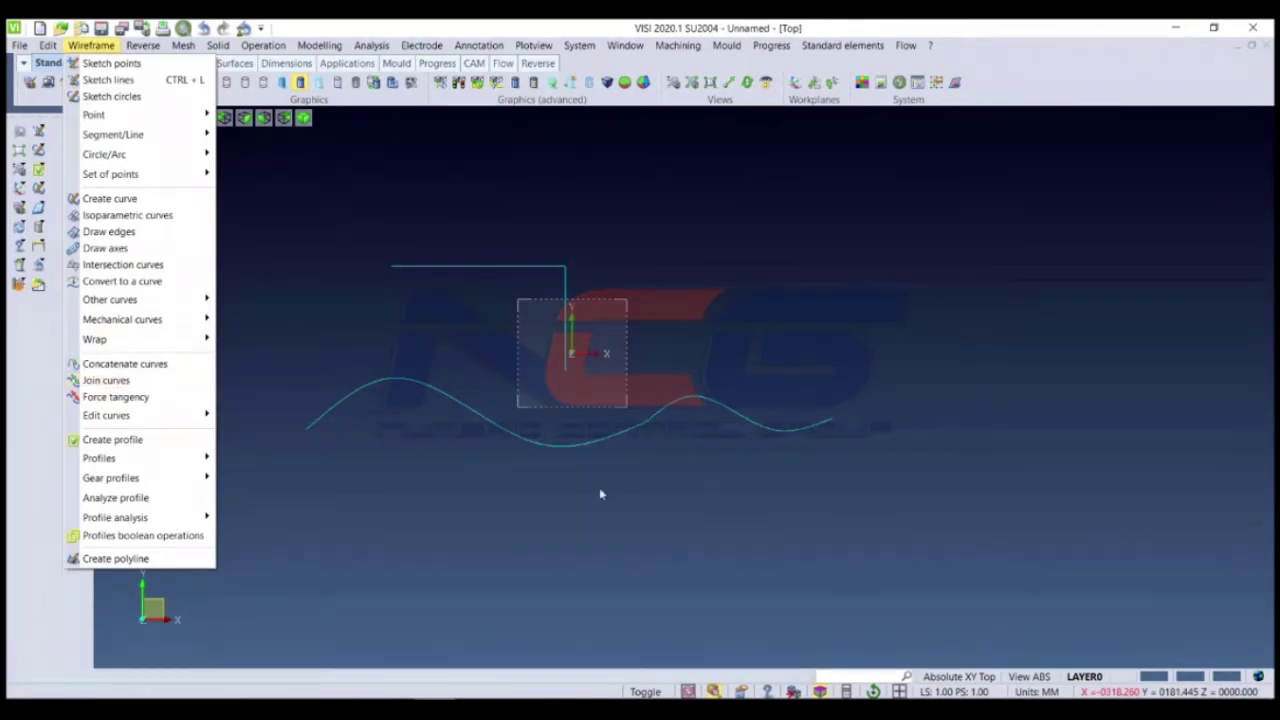
Step: Undo the vertical and horizontal segments of the L-shaped line
{"action": "key", "text": "Escape"}
{"action": "key", "text": "ctrl+z"}
{"action": "key", "text": "ctrl+z"}
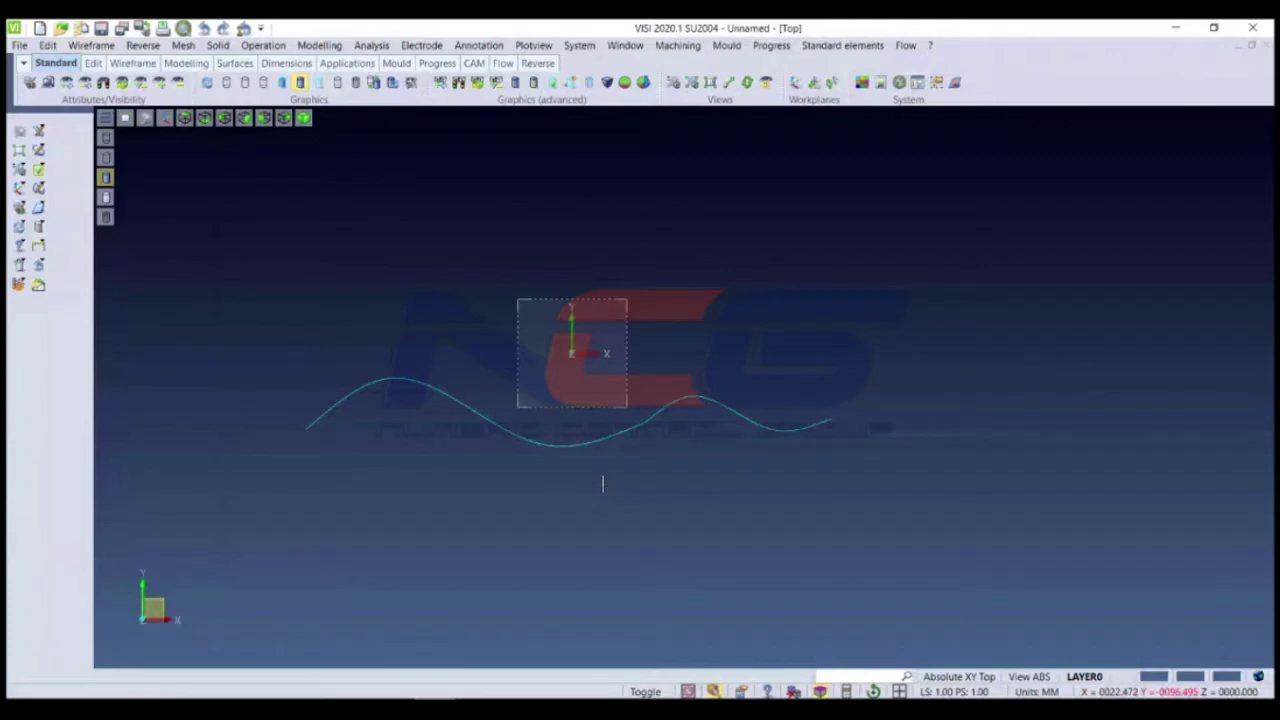
{"action": "scroll", "coordinate": [713, 410], "scroll_direction": "up", "scroll_amount": 3}
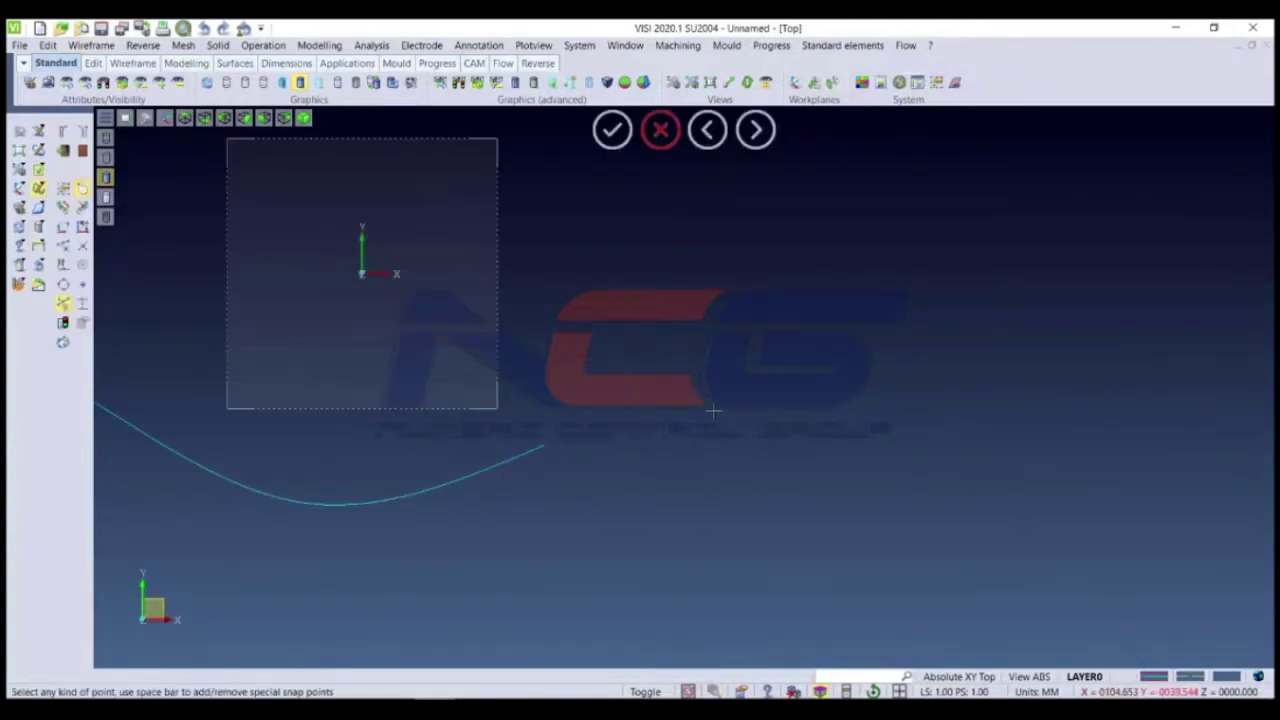
{"action": "scroll", "coordinate": [582, 446], "scroll_direction": "up", "scroll_amount": 3}
Step: Draw a new four-point wave spline extending to the right of the existing curve
{"action": "left_click", "coordinate": [534, 443]}
{"action": "left_click", "coordinate": [657, 463]}
{"action": "left_click", "coordinate": [830, 413]}
{"action": "left_click", "coordinate": [1010, 495]}
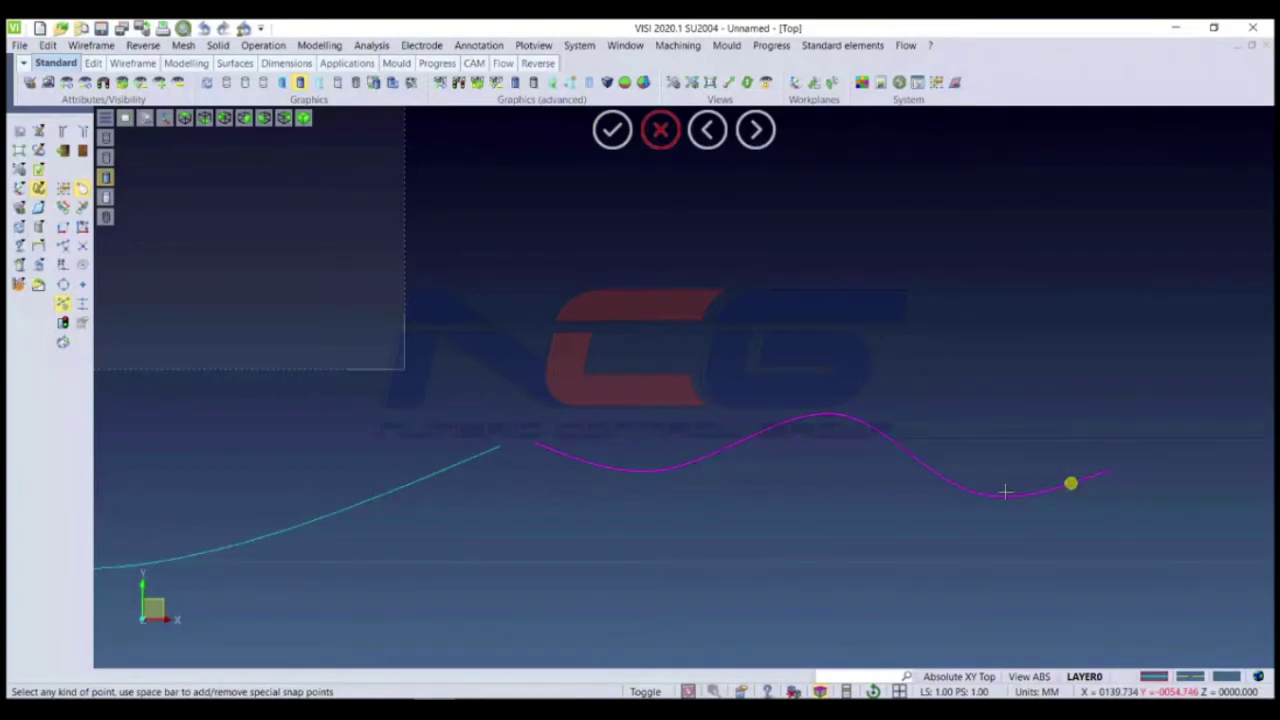
{"action": "right_click", "coordinate": [1071, 483]}
{"action": "left_click", "coordinate": [91, 45]}
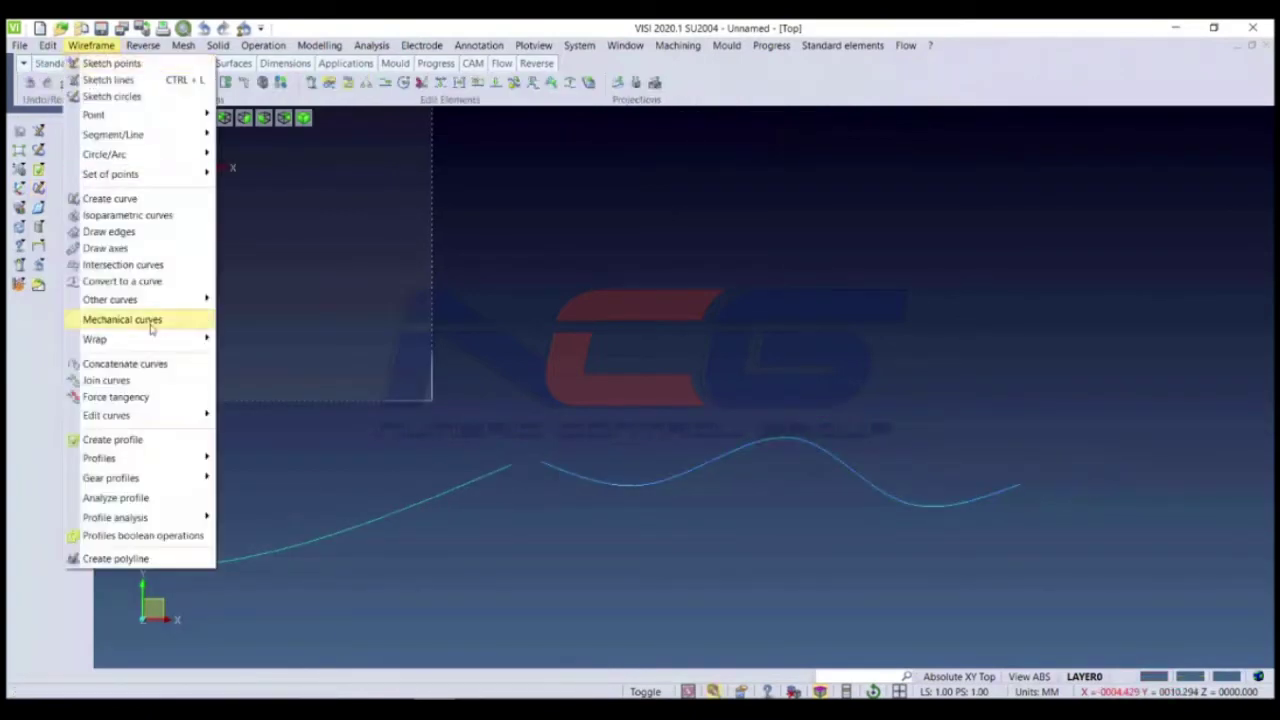
Step: Join the left curve and the right wave with Join curves
{"action": "left_click", "coordinate": [145, 382]}
{"action": "scroll", "coordinate": [340, 410], "scroll_direction": "down", "scroll_amount": 1}
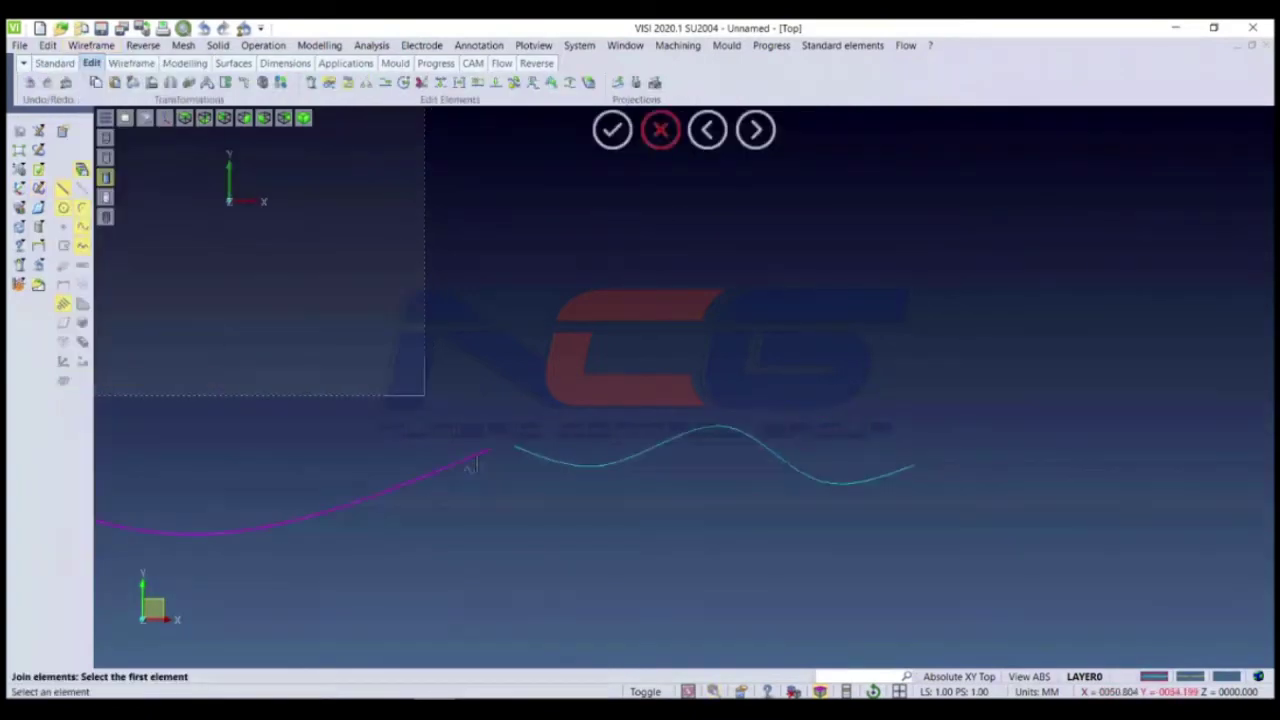
{"action": "left_click", "coordinate": [470, 458]}
{"action": "left_click", "coordinate": [538, 461]}
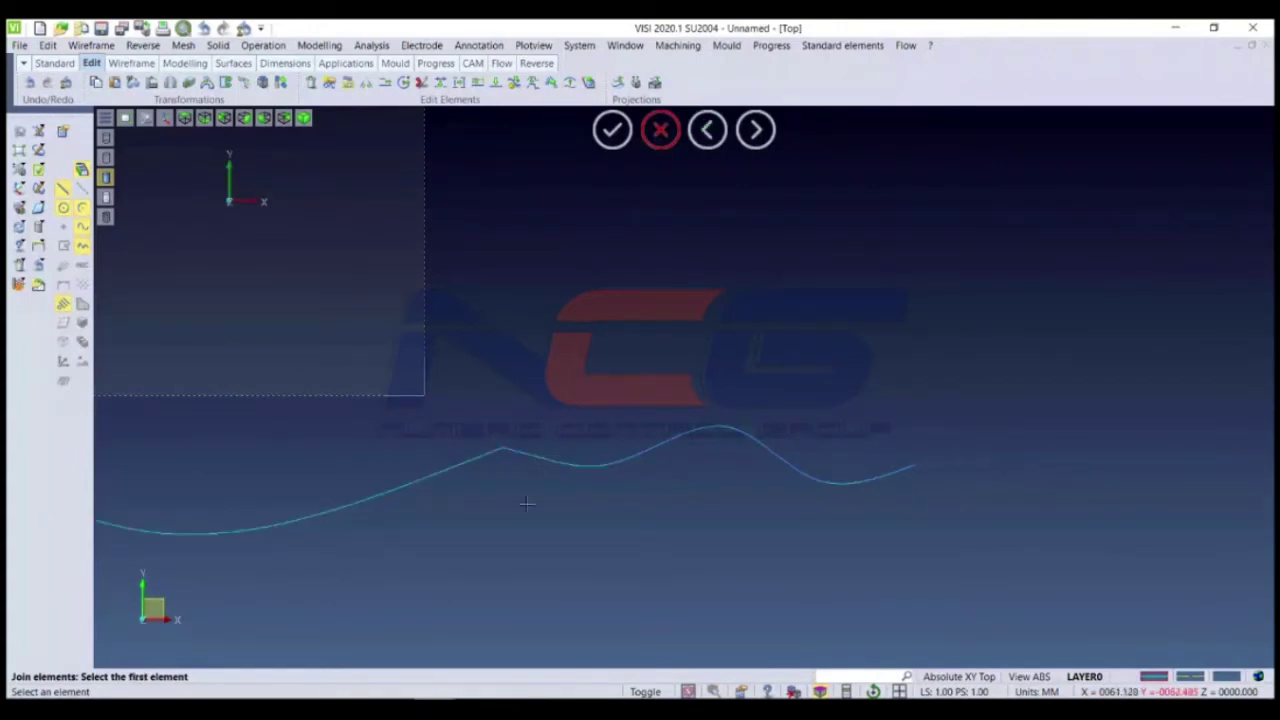
{"action": "scroll", "coordinate": [396, 463], "scroll_direction": "down", "scroll_amount": 1}
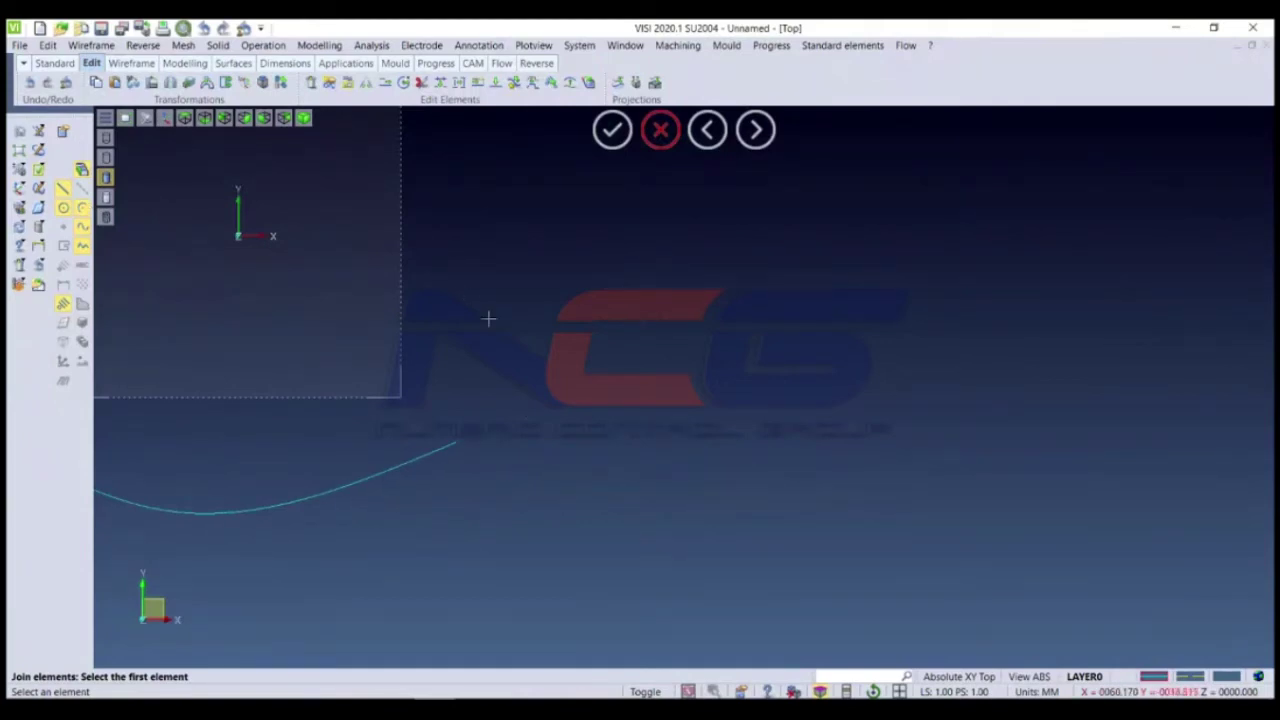
{"action": "left_click", "coordinate": [50, 190]}
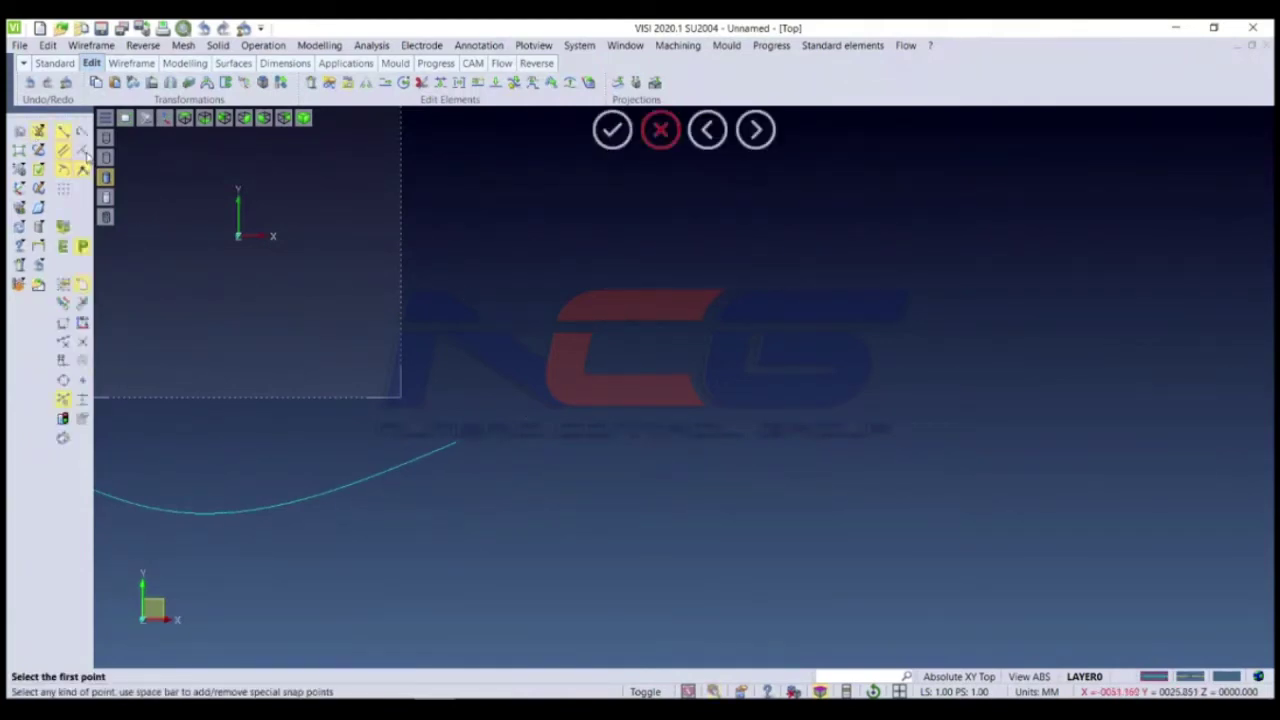
Step: Draw a larger four-point wave spline with a deep trough and high crest on the right
{"action": "left_click", "coordinate": [40, 189]}
{"action": "left_click", "coordinate": [562, 436]}
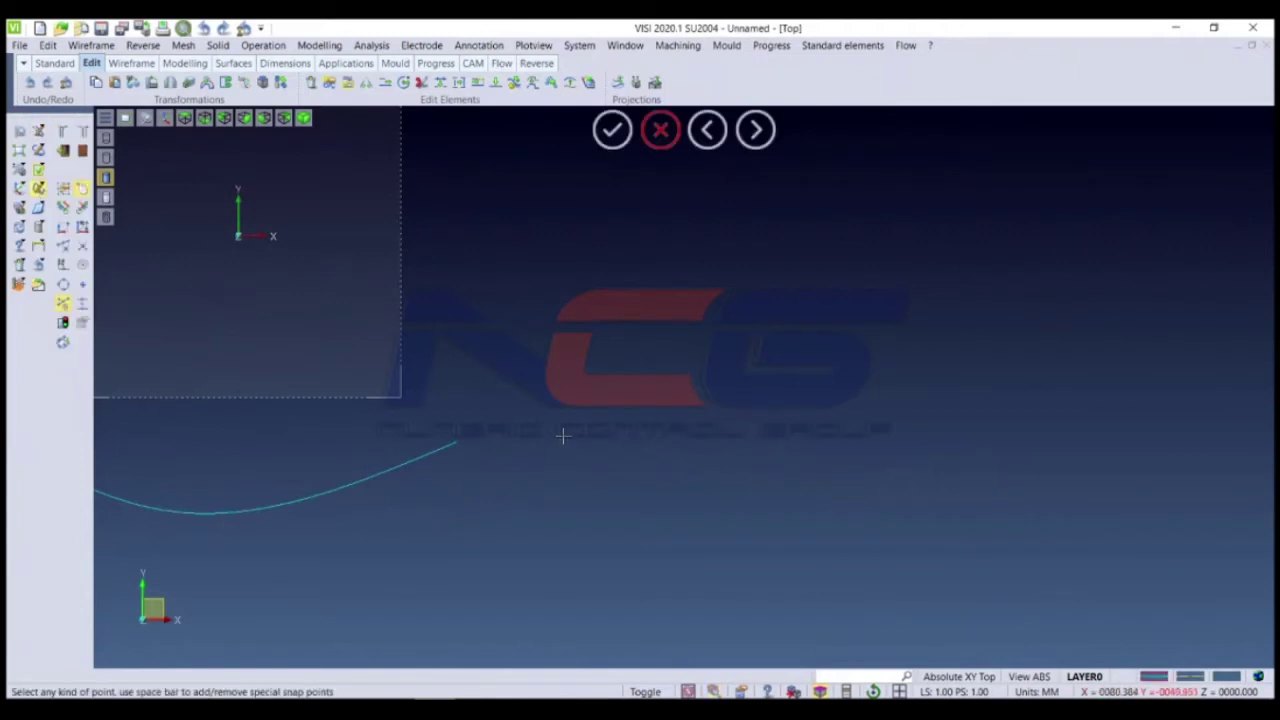
{"action": "left_click", "coordinate": [720, 532]}
{"action": "left_click", "coordinate": [925, 380]}
{"action": "left_click", "coordinate": [1132, 501]}
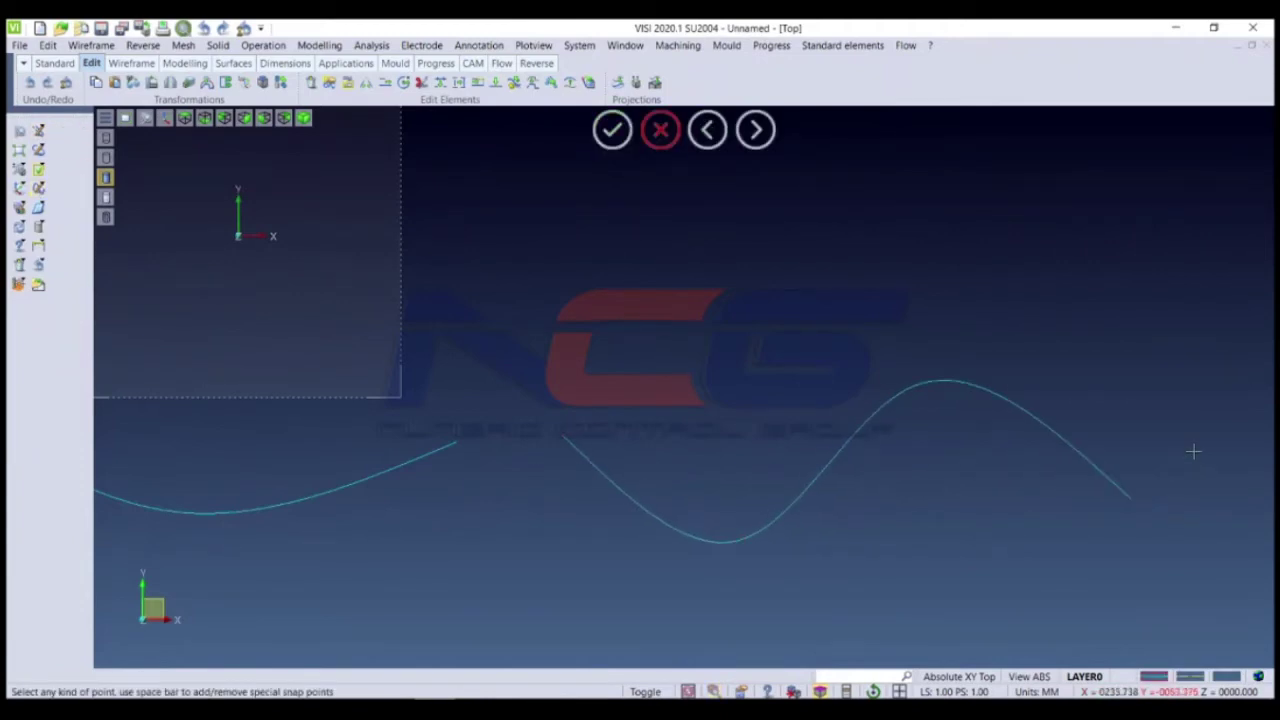
{"action": "key", "text": "Escape"}
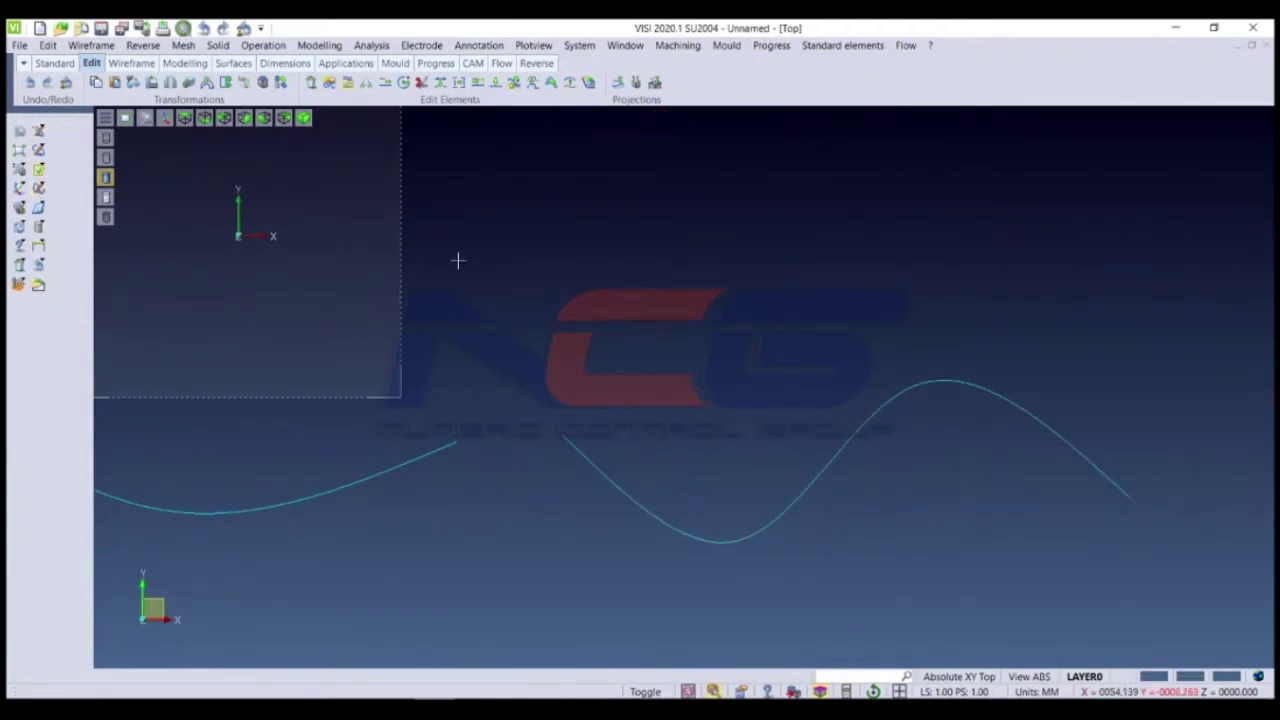
{"action": "right_click", "coordinate": [457, 260]}
{"action": "key", "text": "Escape"}
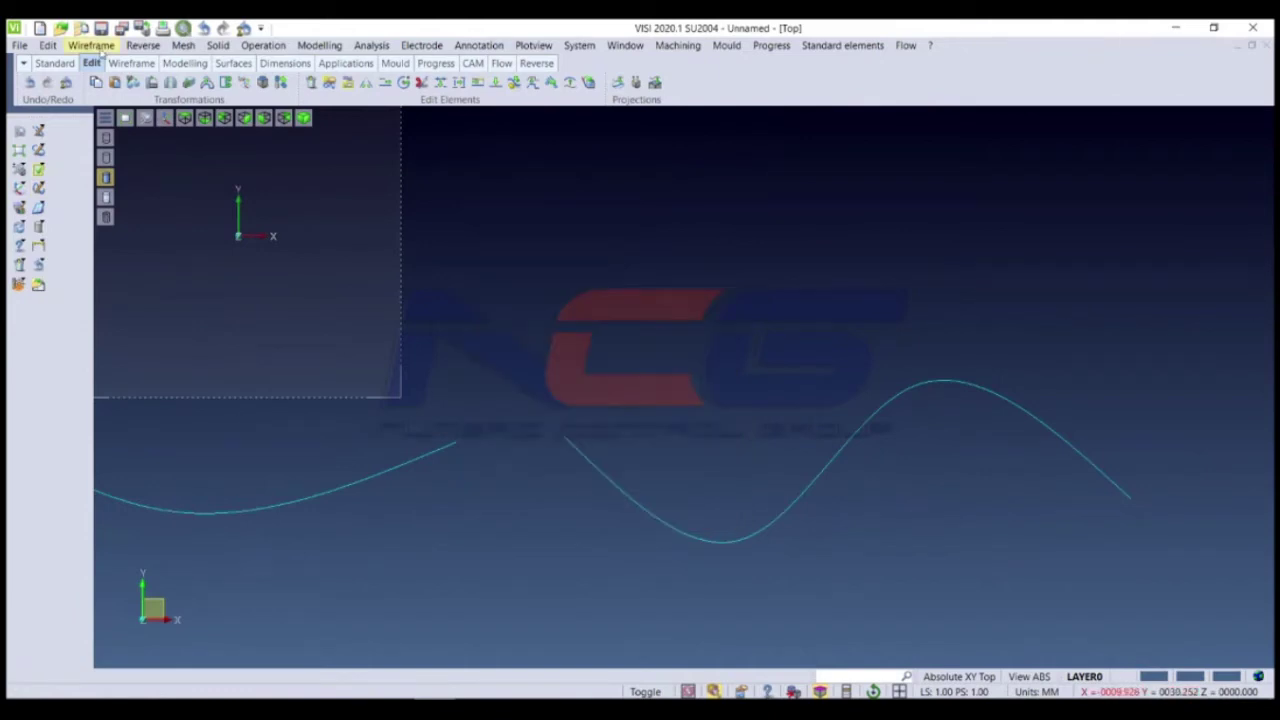
Step: Run Join curves on the left curve and then the right wave curve
{"action": "left_click", "coordinate": [100, 47]}
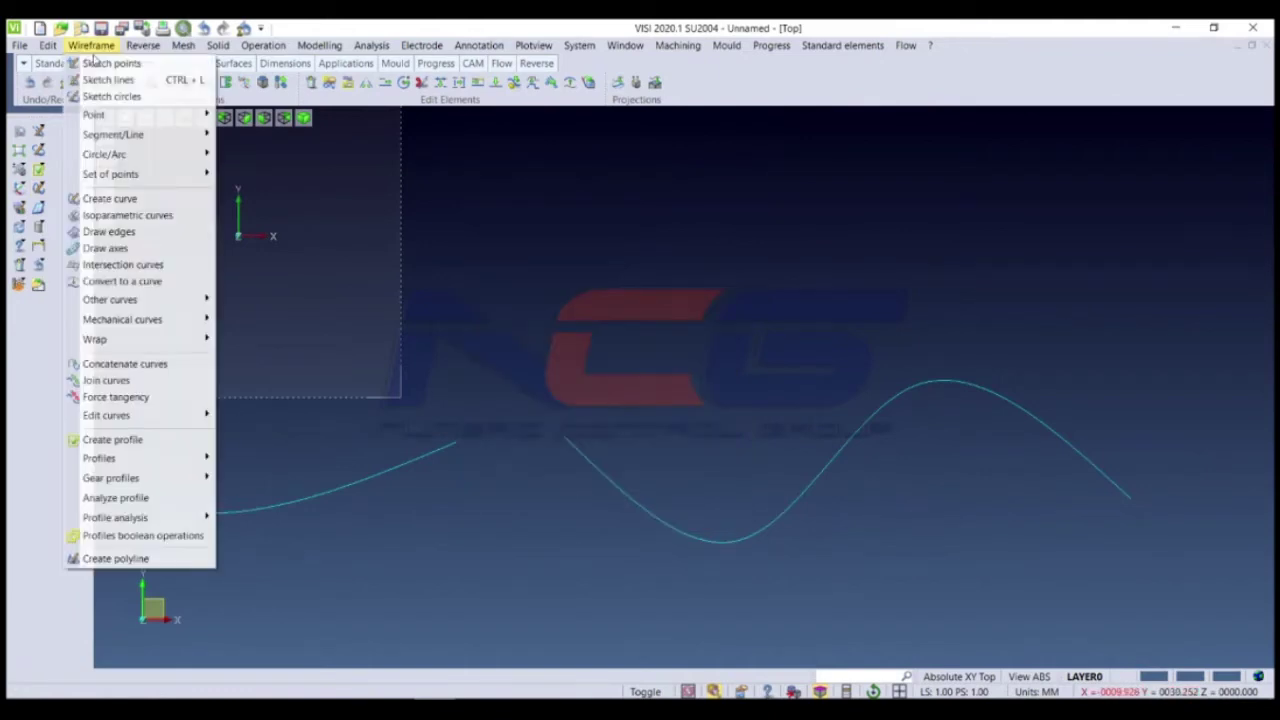
{"action": "left_click", "coordinate": [131, 385]}
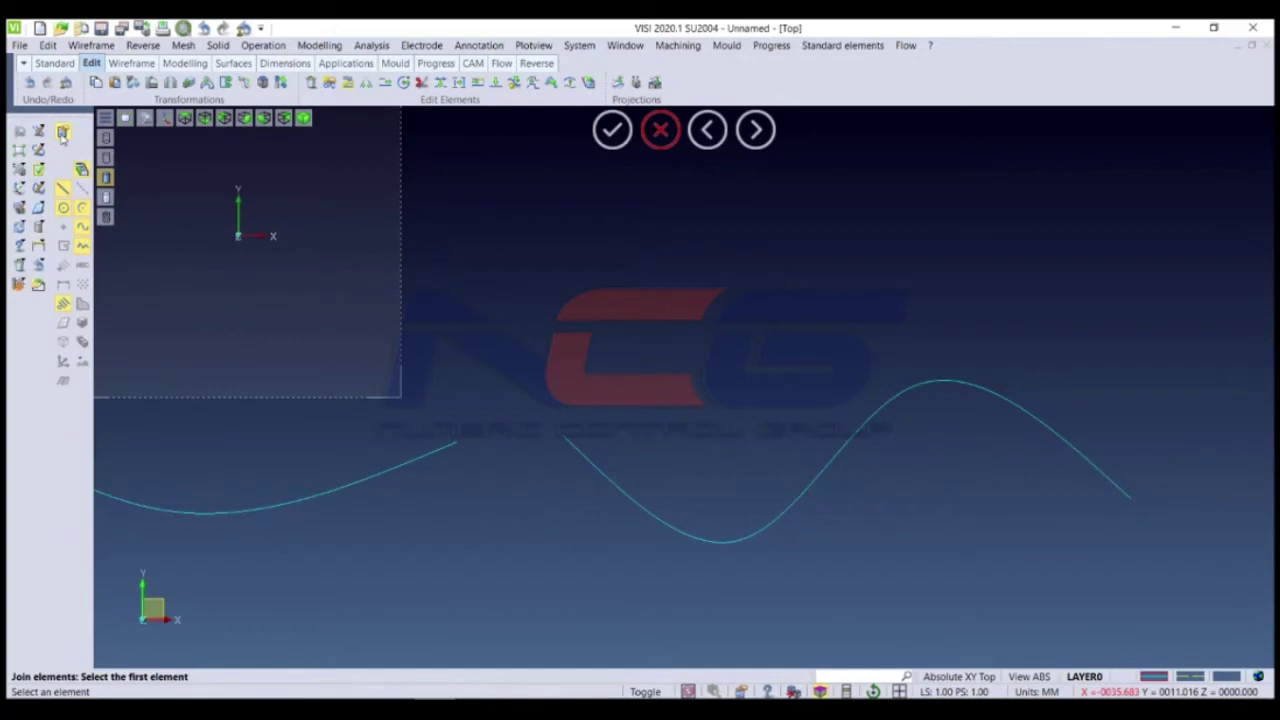
{"action": "left_click", "coordinate": [418, 457]}
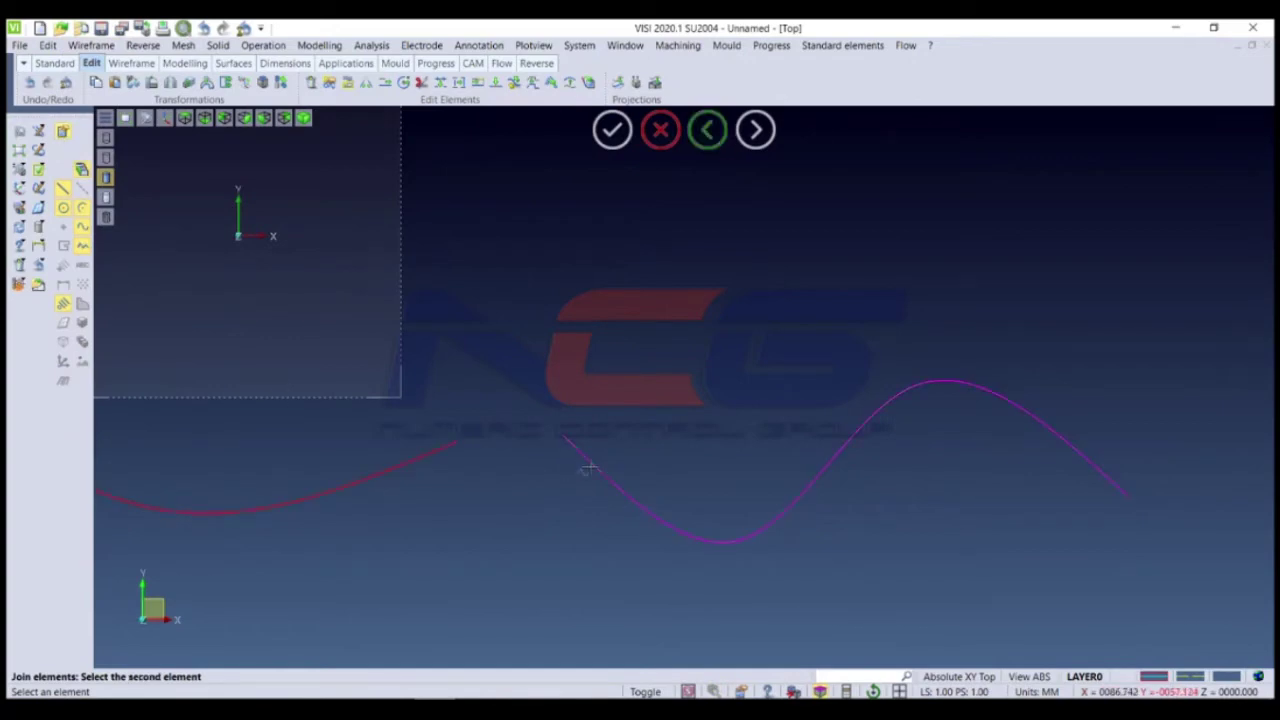
{"action": "left_click", "coordinate": [588, 466]}
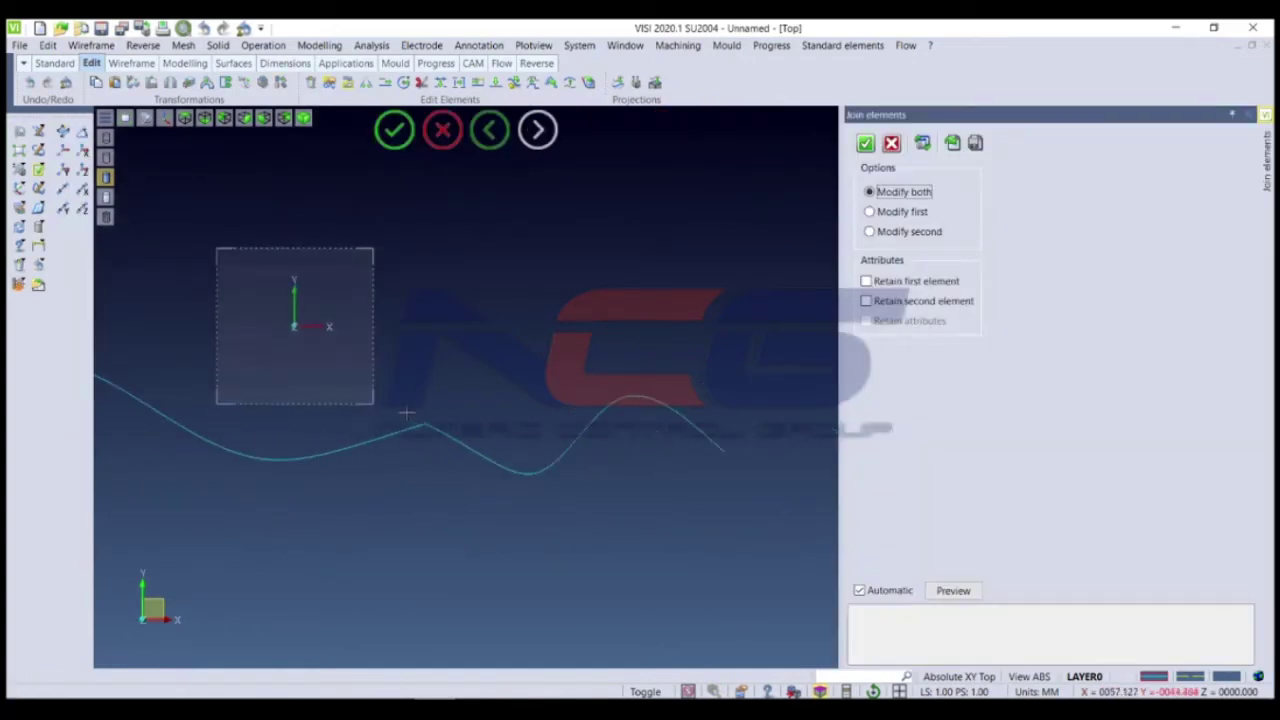
{"action": "middle_click_drag", "start_coordinate": [329, 326], "coordinate": [517, 406]}
{"action": "scroll", "coordinate": [480, 391], "scroll_direction": "up", "scroll_amount": 2}
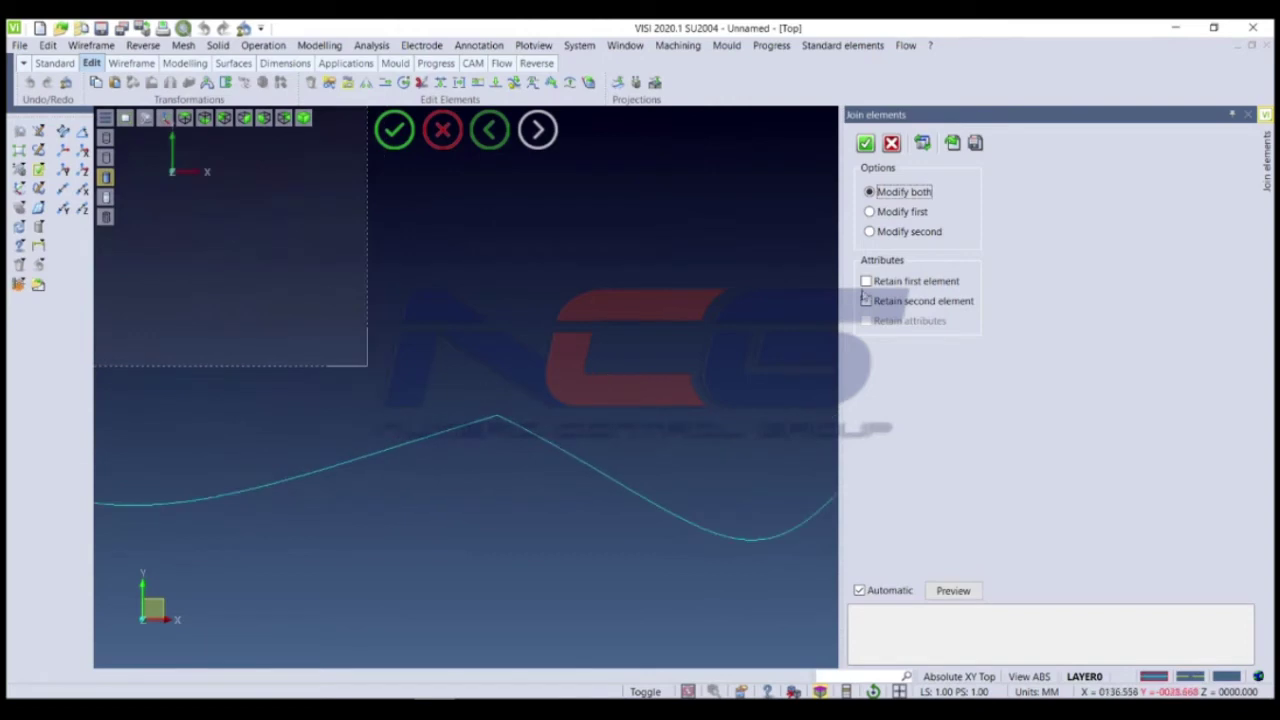
Step: Toggle Retain first and second element on and back off, choosing Modify first
{"action": "left_click", "coordinate": [876, 284]}
{"action": "left_click", "coordinate": [867, 301]}
{"action": "scroll", "coordinate": [640, 411], "scroll_direction": "down", "scroll_amount": 1}
{"action": "scroll", "coordinate": [640, 413], "scroll_direction": "up", "scroll_amount": 1}
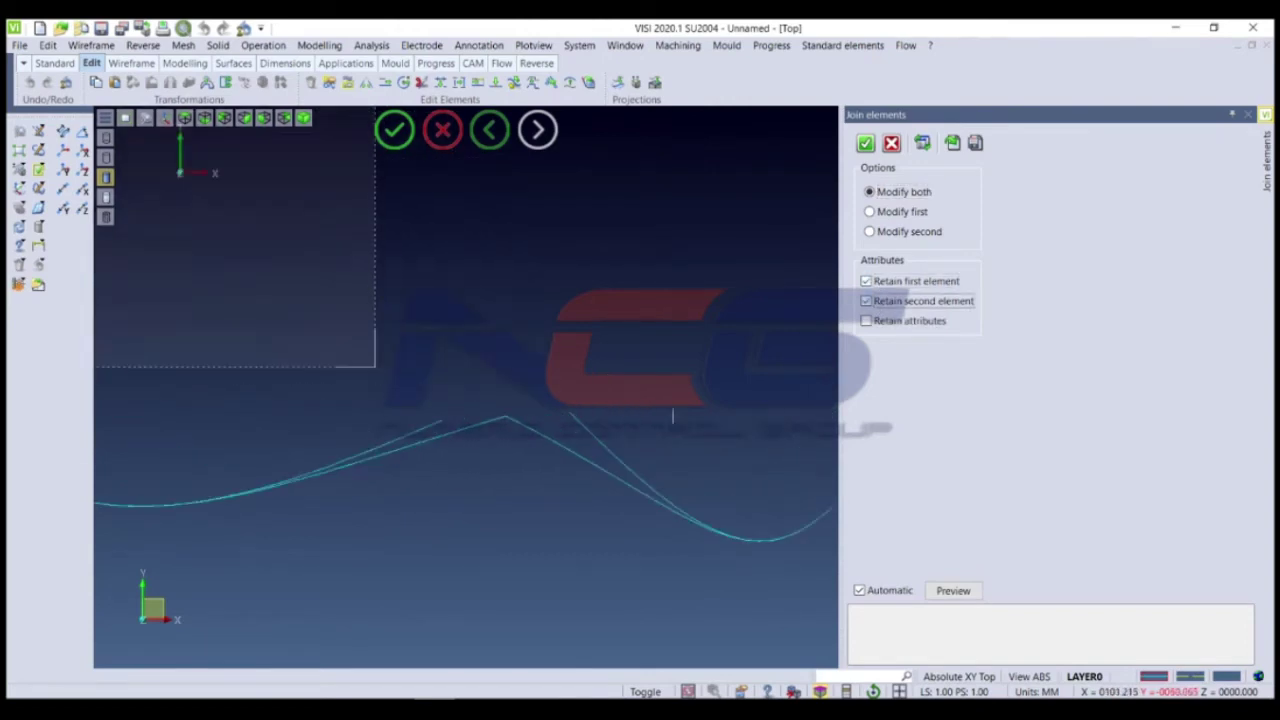
{"action": "scroll", "coordinate": [546, 437], "scroll_direction": "down", "scroll_amount": 1}
{"action": "scroll", "coordinate": [531, 403], "scroll_direction": "up", "scroll_amount": 1}
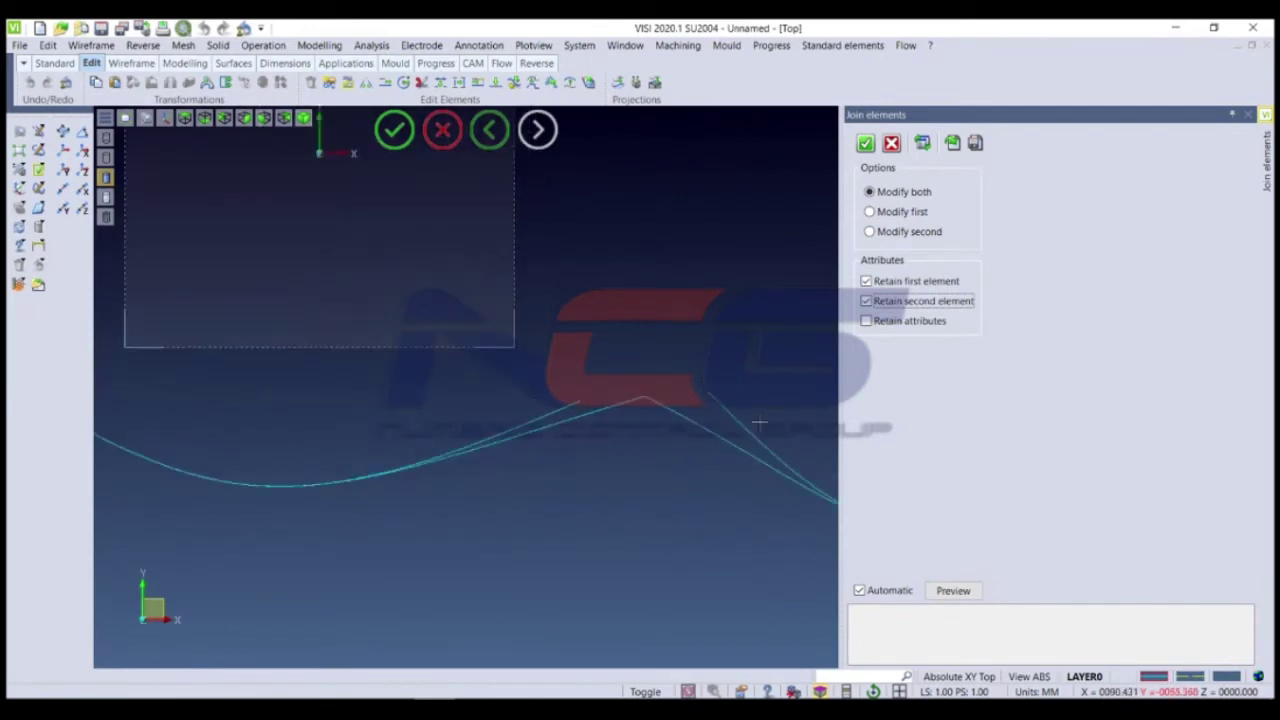
{"action": "scroll", "coordinate": [603, 397], "scroll_direction": "down", "scroll_amount": 1}
{"action": "scroll", "coordinate": [551, 411], "scroll_direction": "up", "scroll_amount": 1}
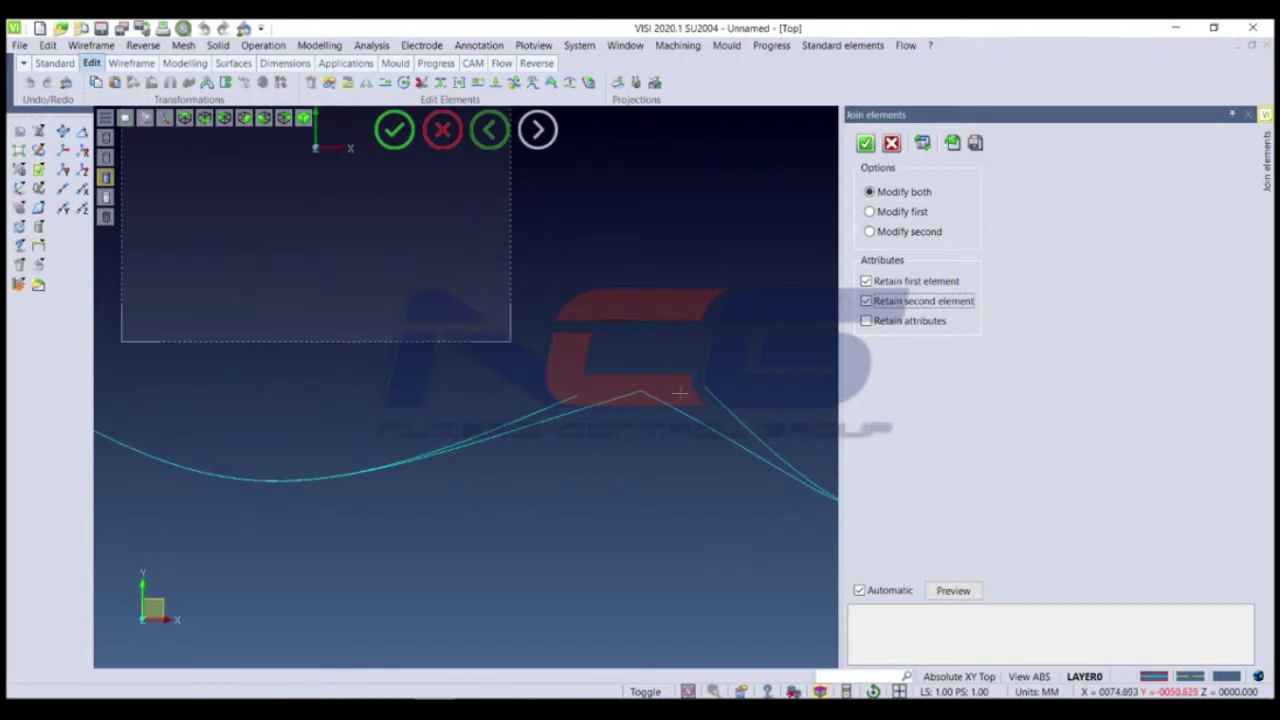
{"action": "scroll", "coordinate": [464, 408], "scroll_direction": "down", "scroll_amount": 1}
{"action": "scroll", "coordinate": [464, 408], "scroll_direction": "up", "scroll_amount": 1}
{"action": "left_click", "coordinate": [867, 301]}
{"action": "left_click", "coordinate": [867, 281]}
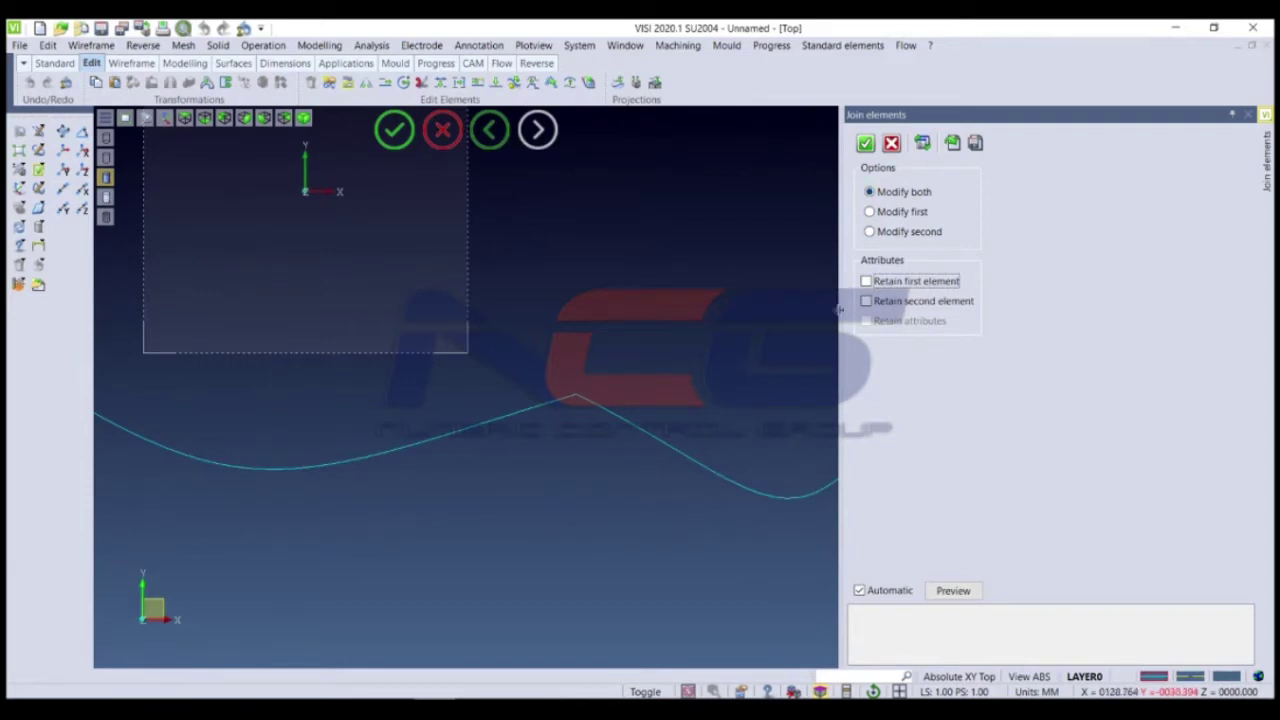
{"action": "left_click", "coordinate": [906, 213]}
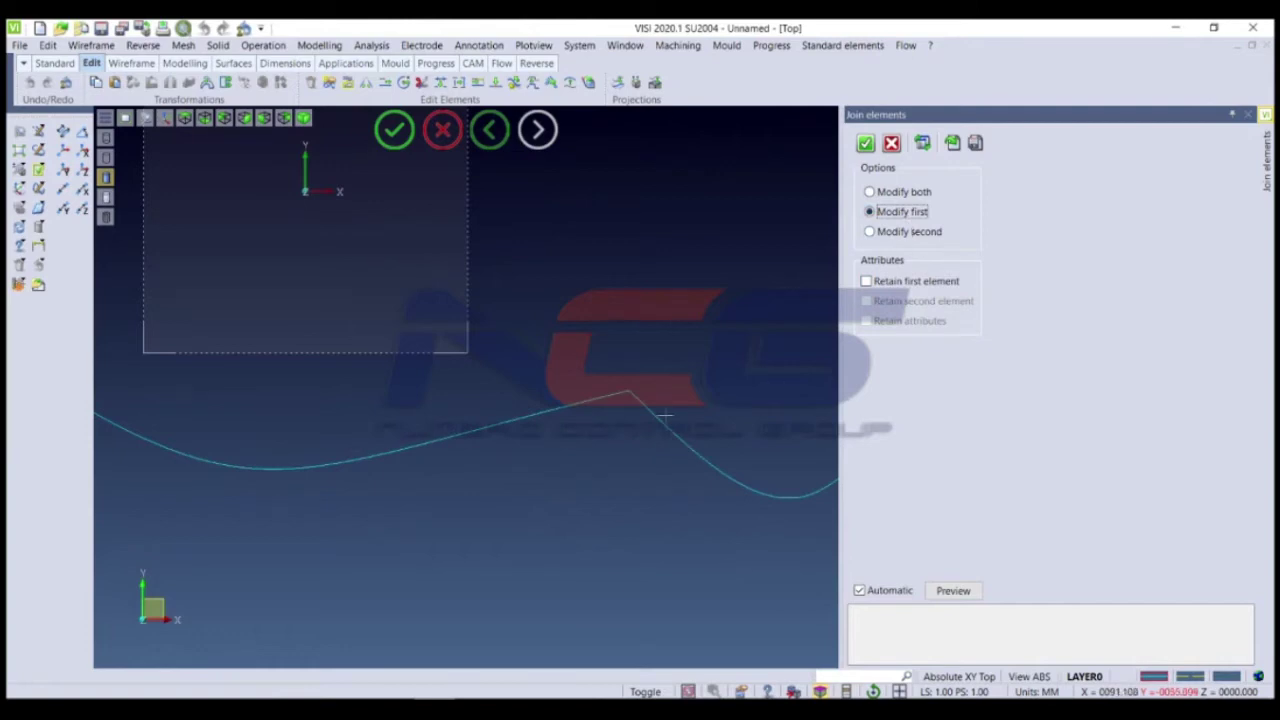
Step: Compare Modify first and second, then apply the join with Modify both and no retained originals
{"action": "left_click", "coordinate": [901, 232]}
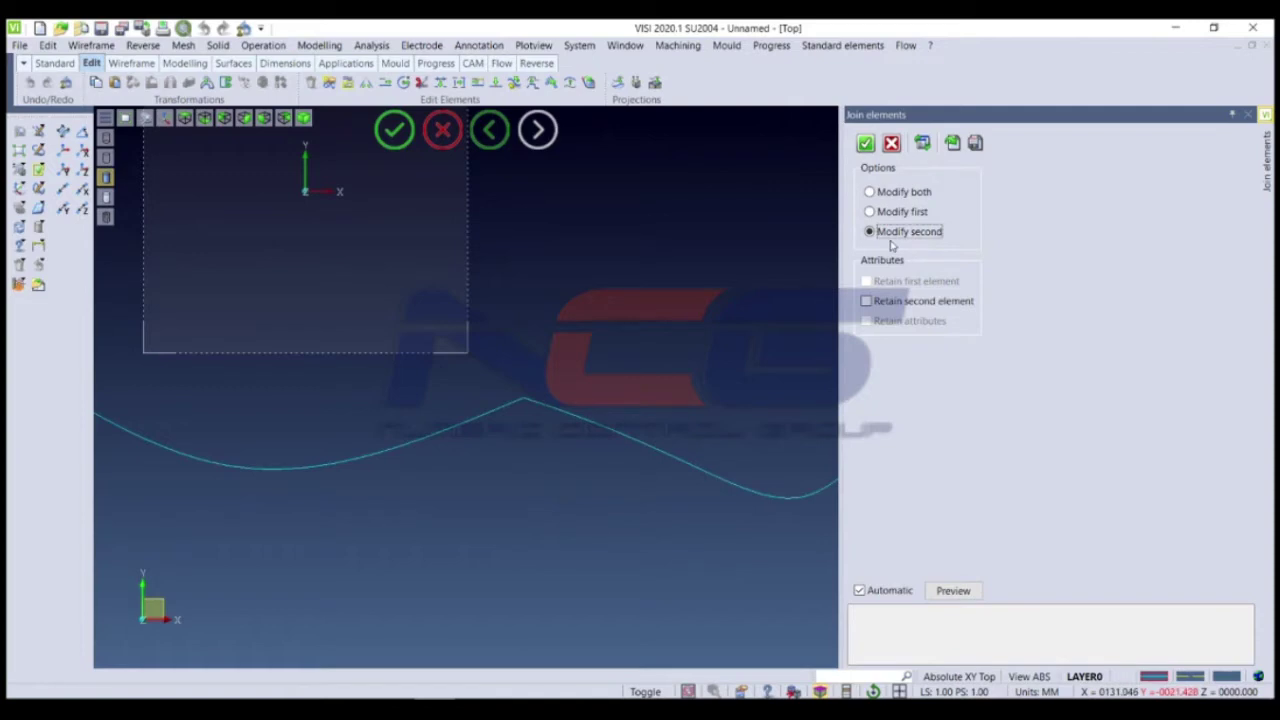
{"action": "left_click", "coordinate": [903, 301]}
{"action": "left_click", "coordinate": [894, 214]}
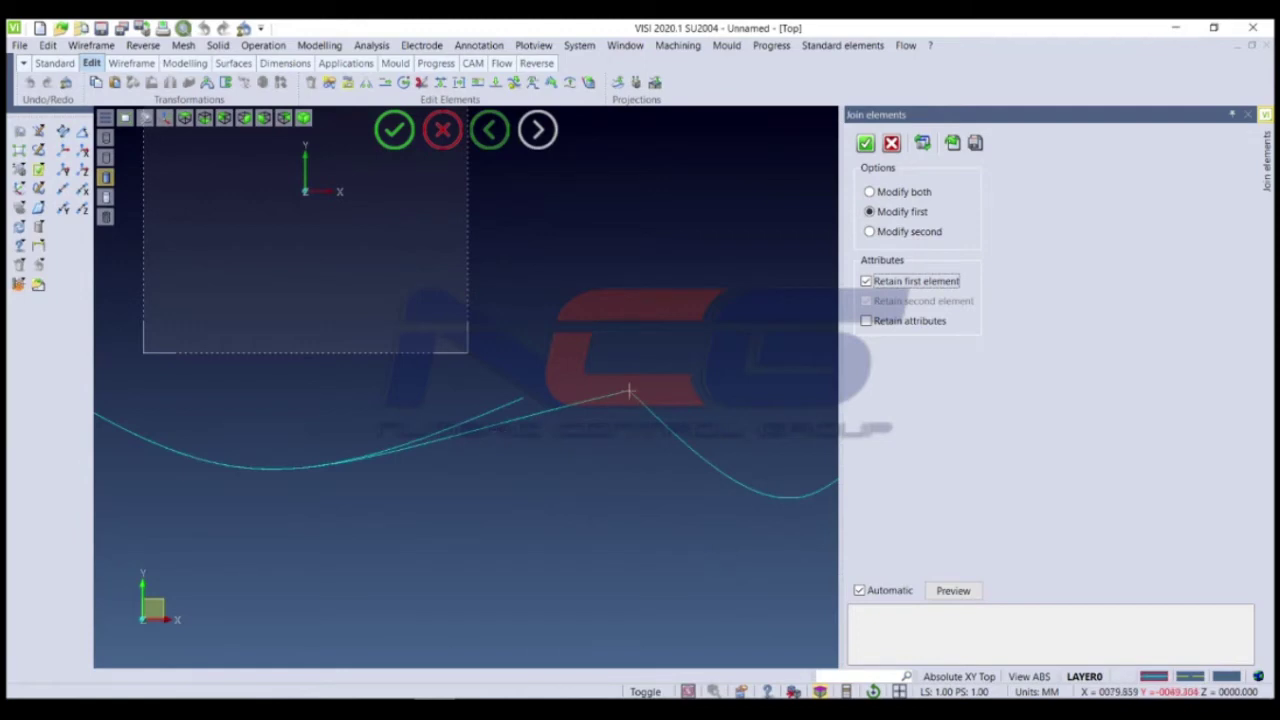
{"action": "left_click", "coordinate": [869, 231]}
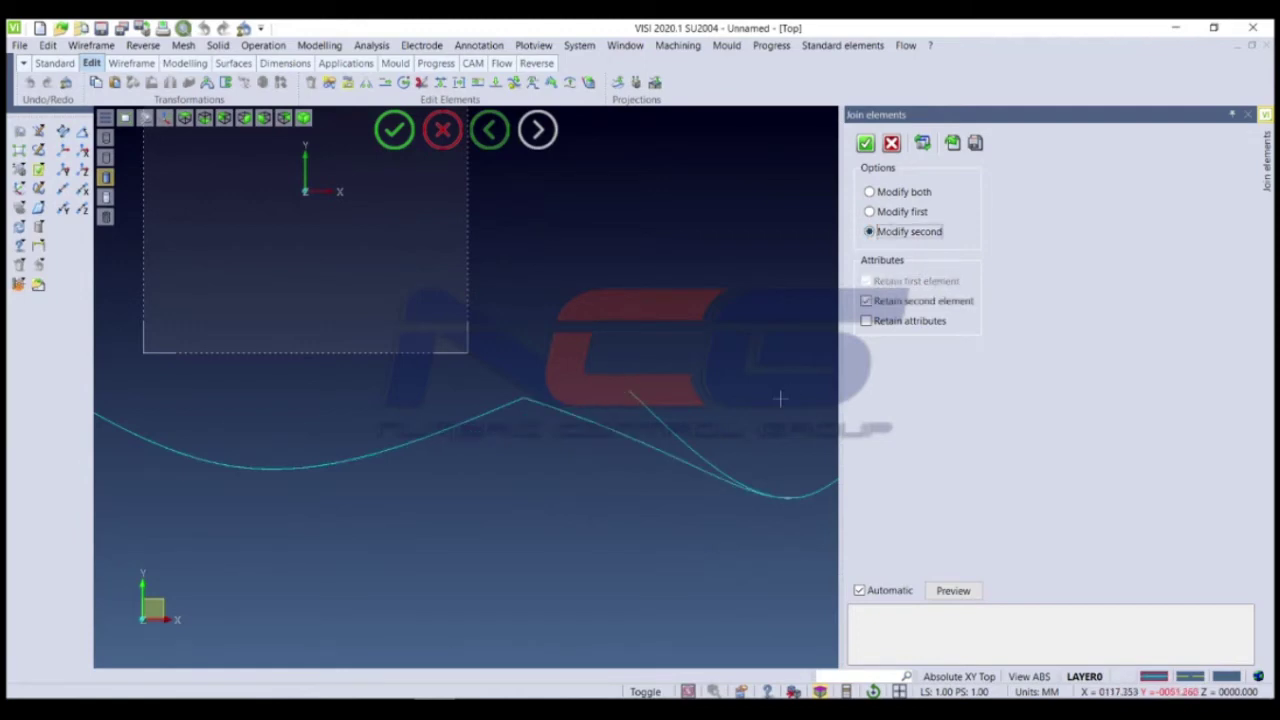
{"action": "left_click", "coordinate": [881, 193]}
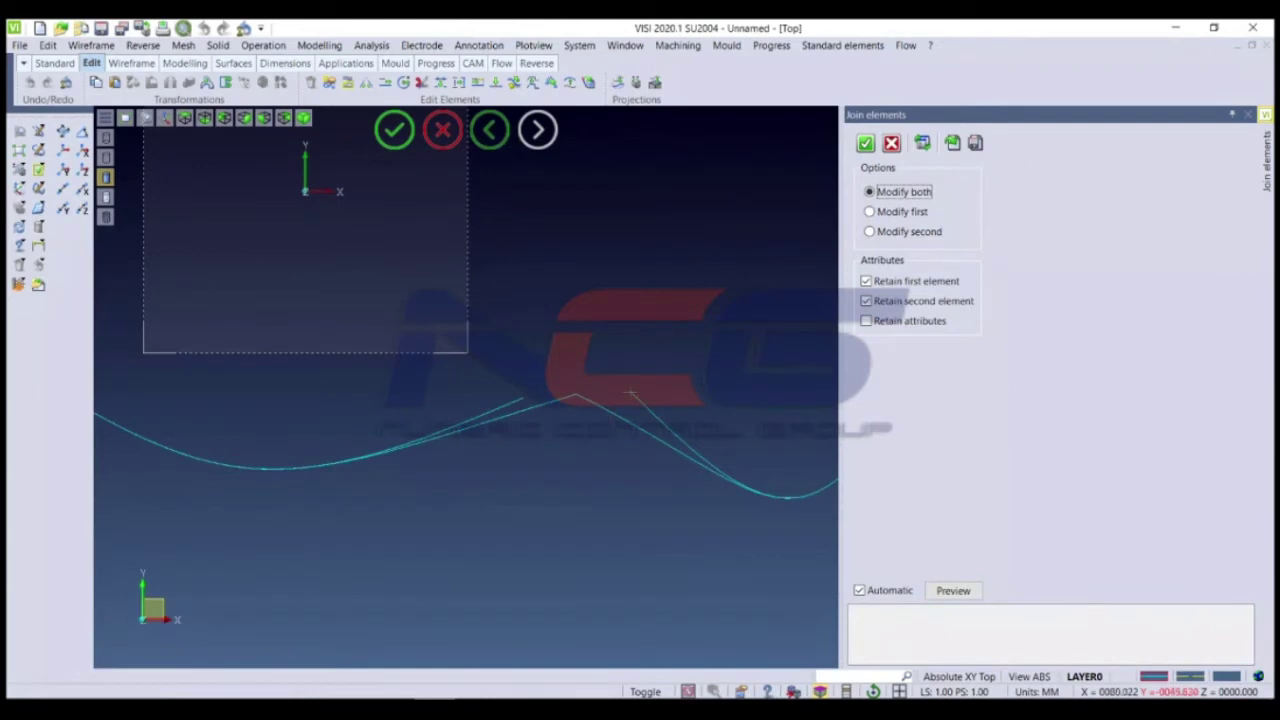
{"action": "left_click", "coordinate": [915, 299]}
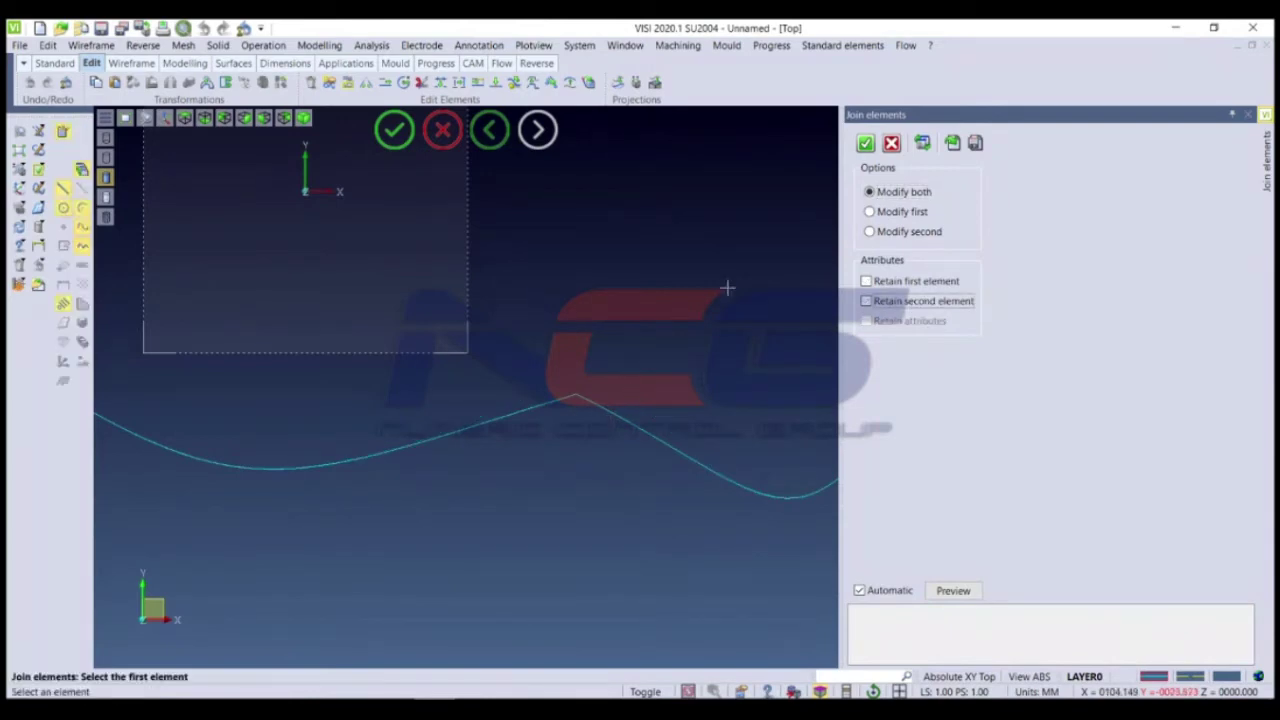
Step: Exit Join, try Force tangency on the two curves, then cancel it
{"action": "key", "text": "Escape"}
{"action": "scroll", "coordinate": [791, 398], "scroll_direction": "up", "scroll_amount": 3}
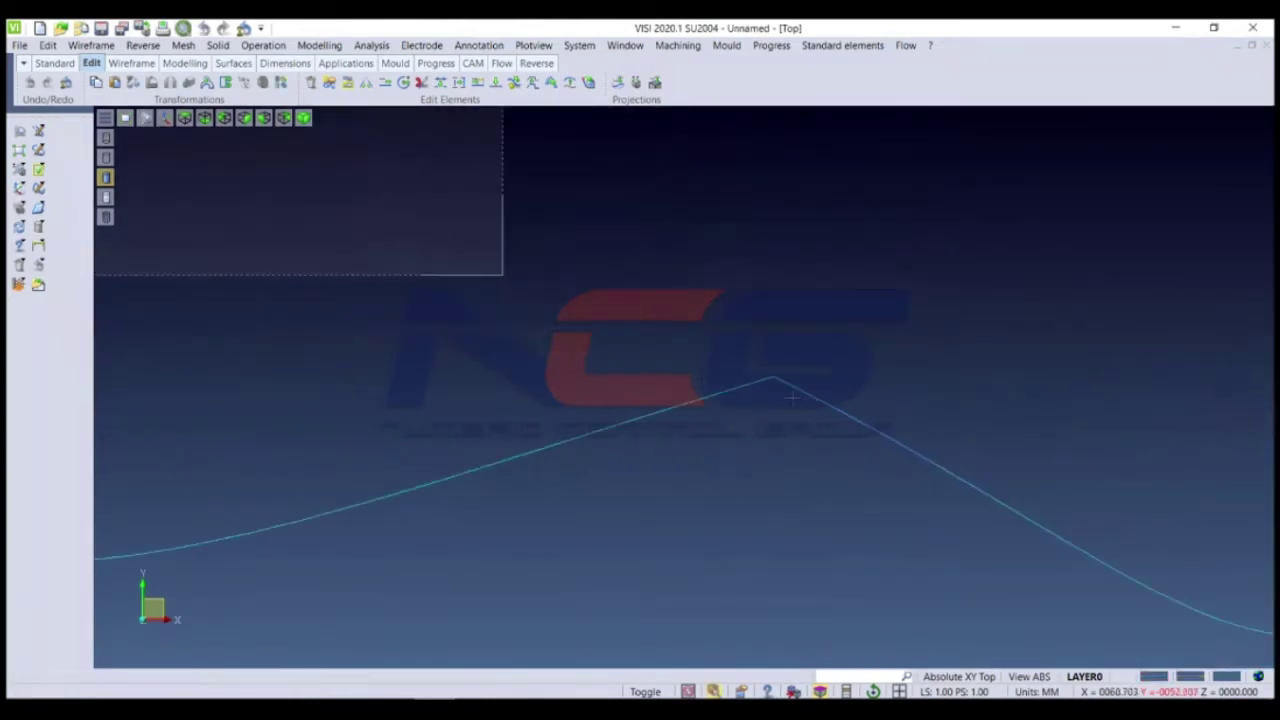
{"action": "scroll", "coordinate": [780, 390], "scroll_direction": "up", "scroll_amount": 2}
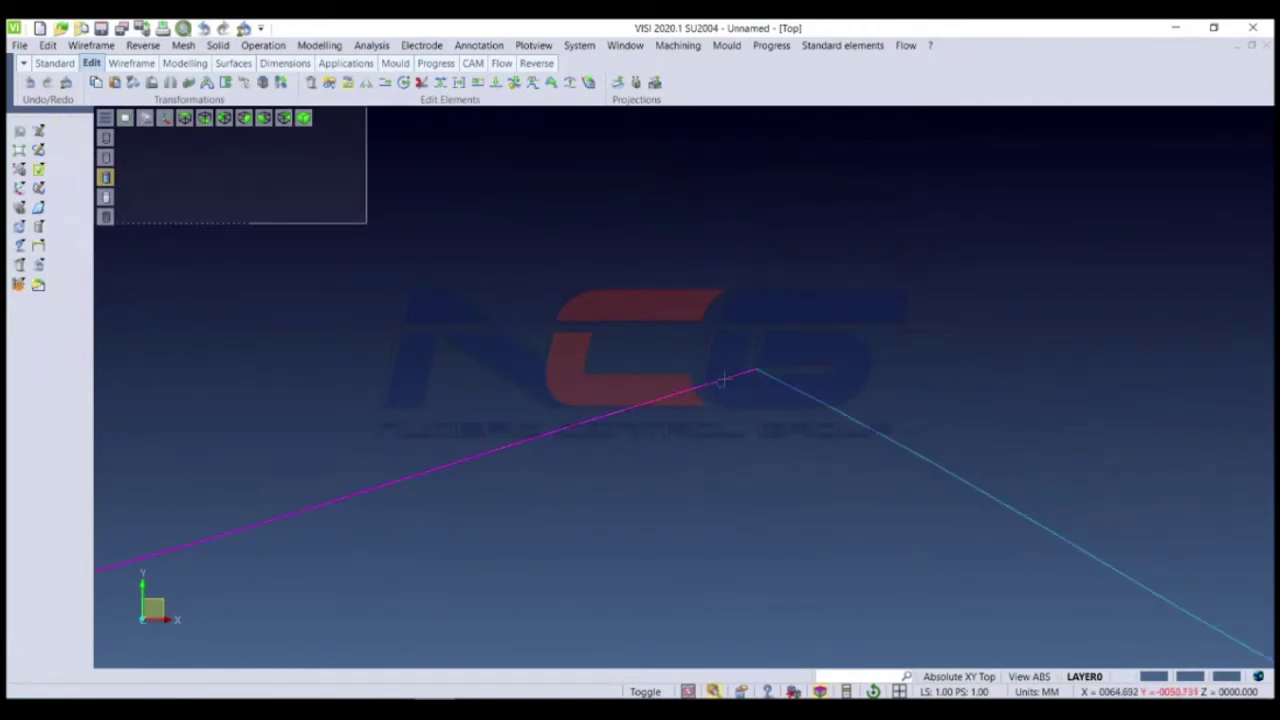
{"action": "left_click", "coordinate": [88, 46]}
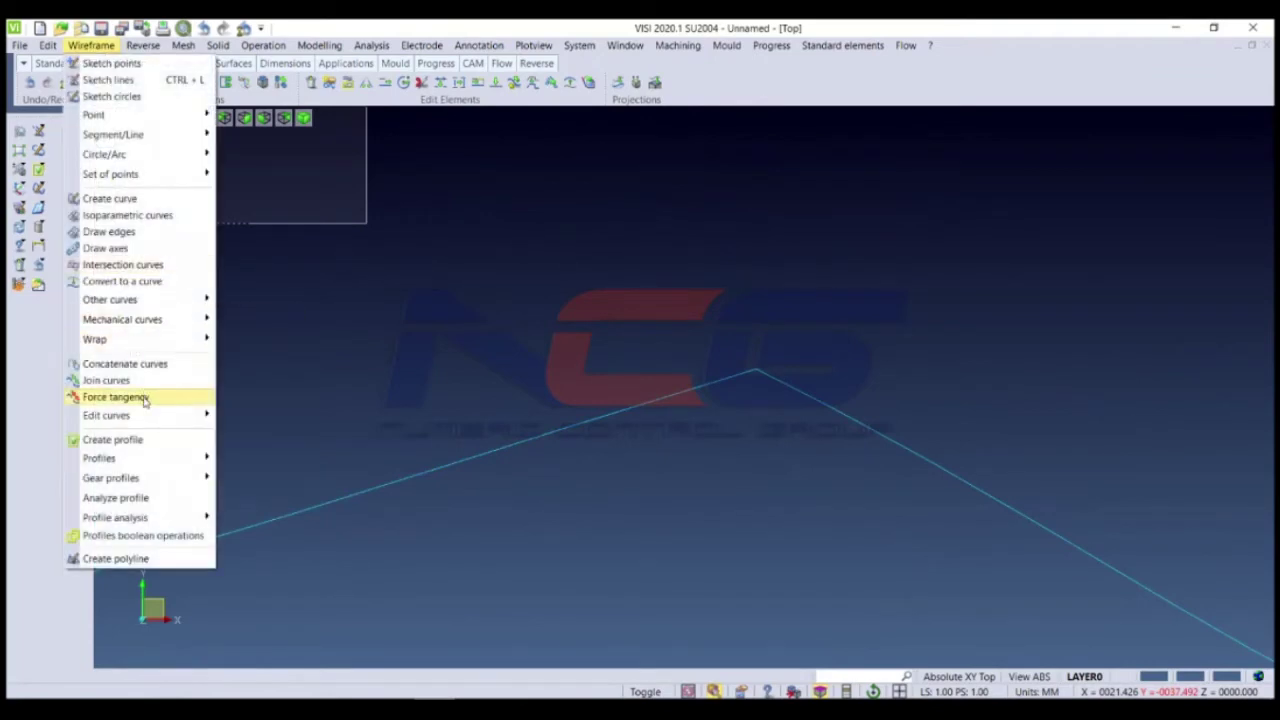
{"action": "left_click", "coordinate": [145, 398]}
{"action": "left_click", "coordinate": [598, 418]}
{"action": "left_click", "coordinate": [834, 414]}
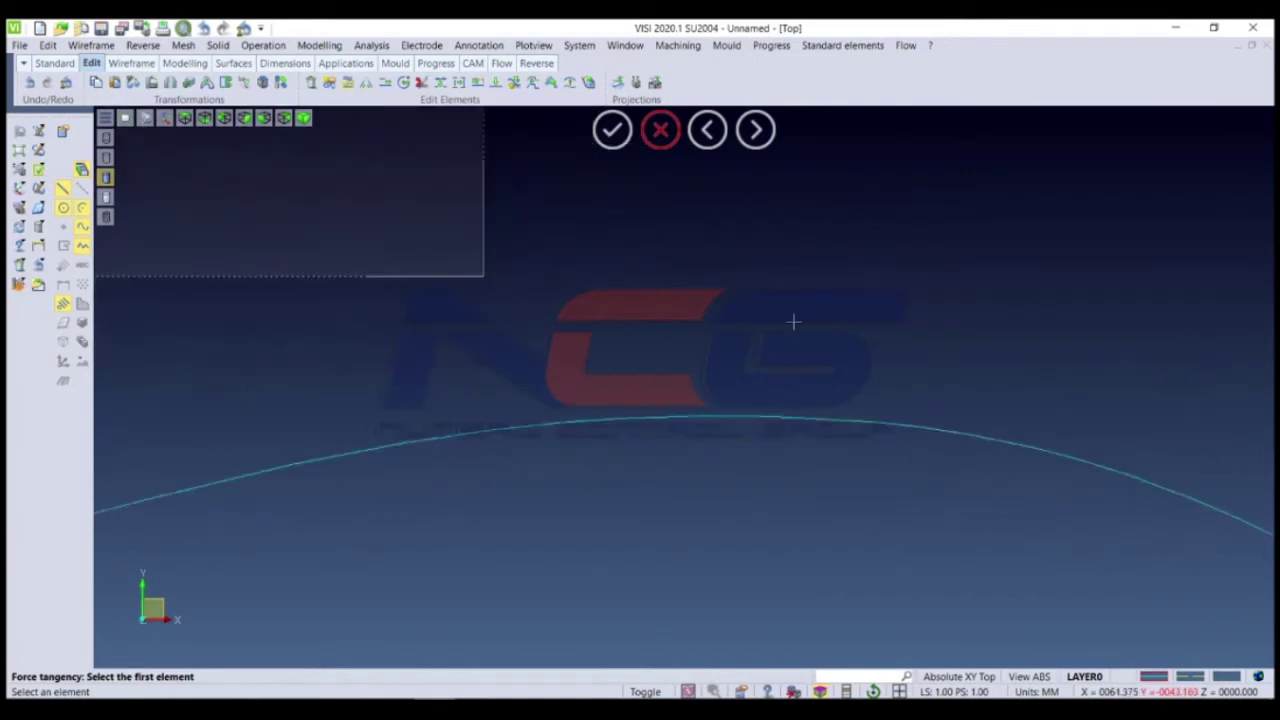
{"action": "left_click", "coordinate": [668, 131]}
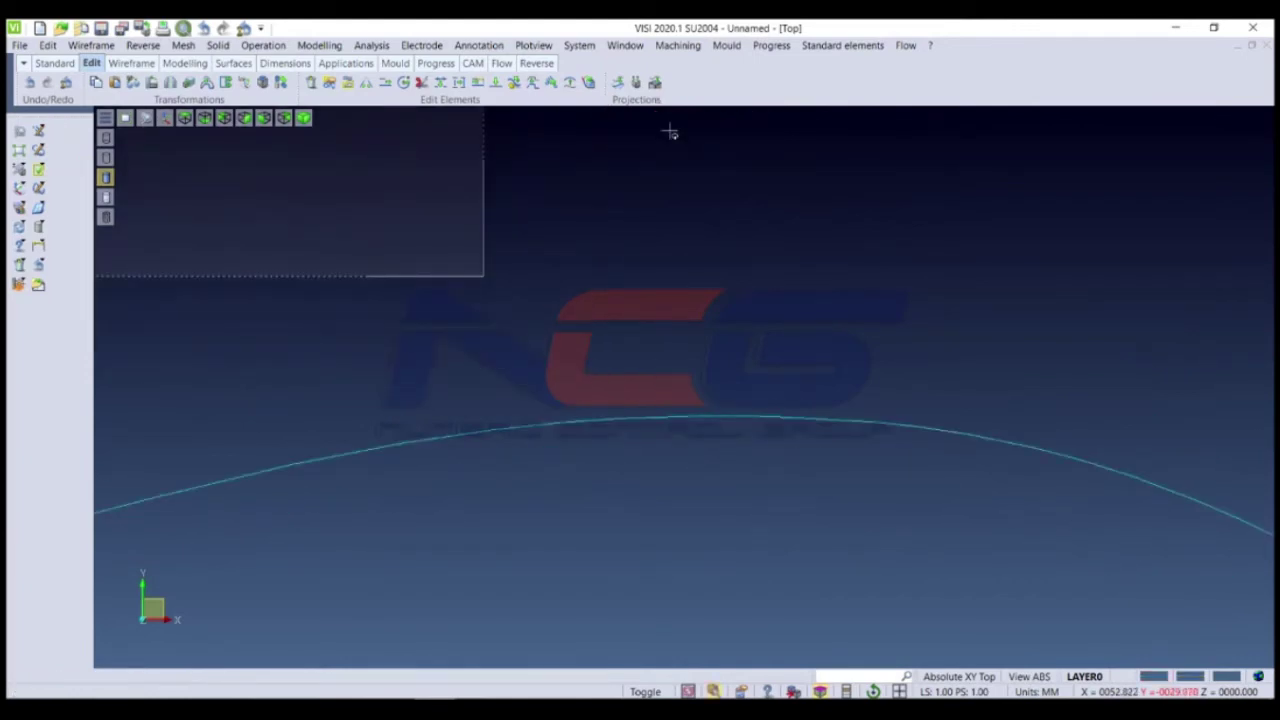
Step: Rerun Force tangency on both curves, retaining both originals, and edit the first scale value
{"action": "right_click", "coordinate": [670, 368]}
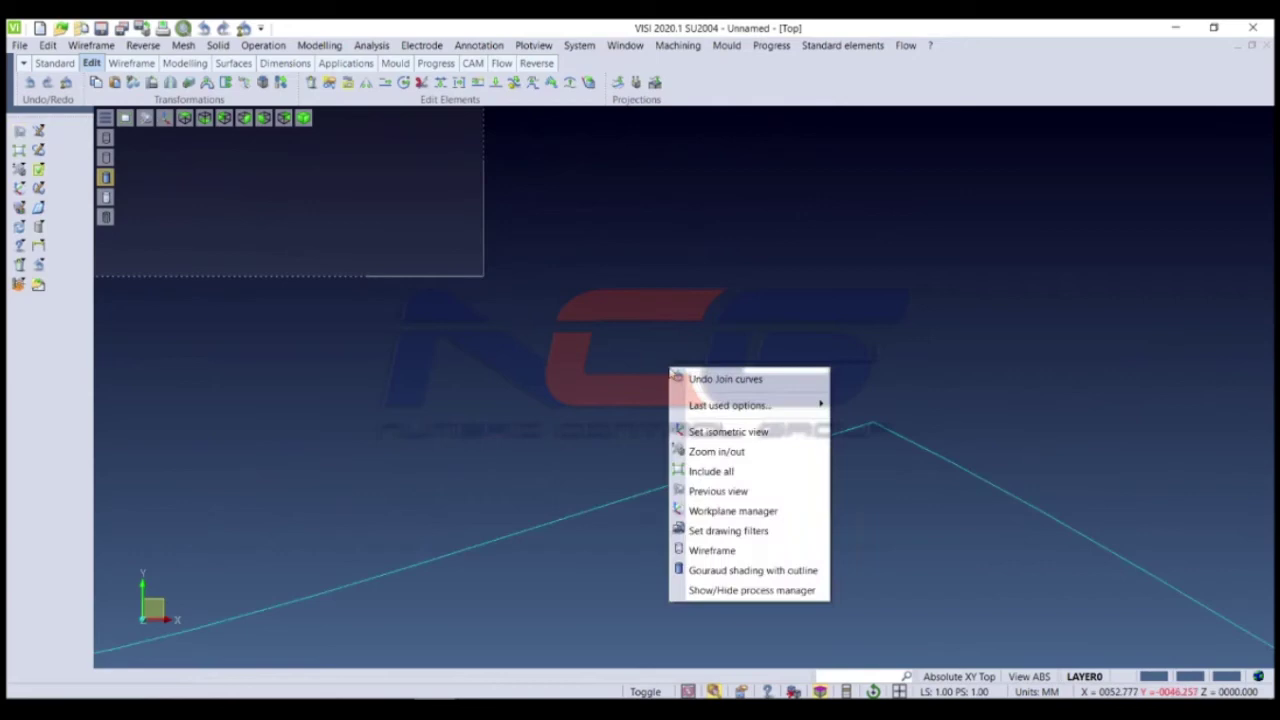
{"action": "mouse_move", "coordinate": [730, 405]}
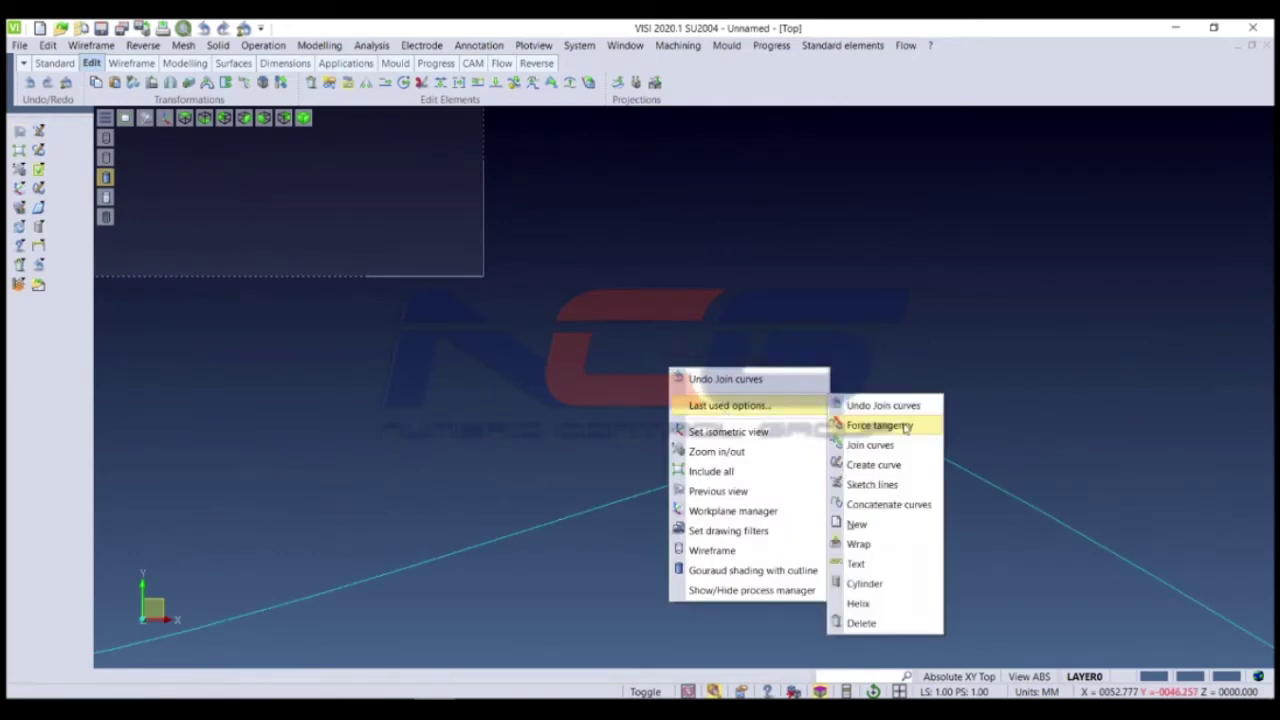
{"action": "left_click", "coordinate": [906, 427]}
{"action": "left_click", "coordinate": [612, 413]}
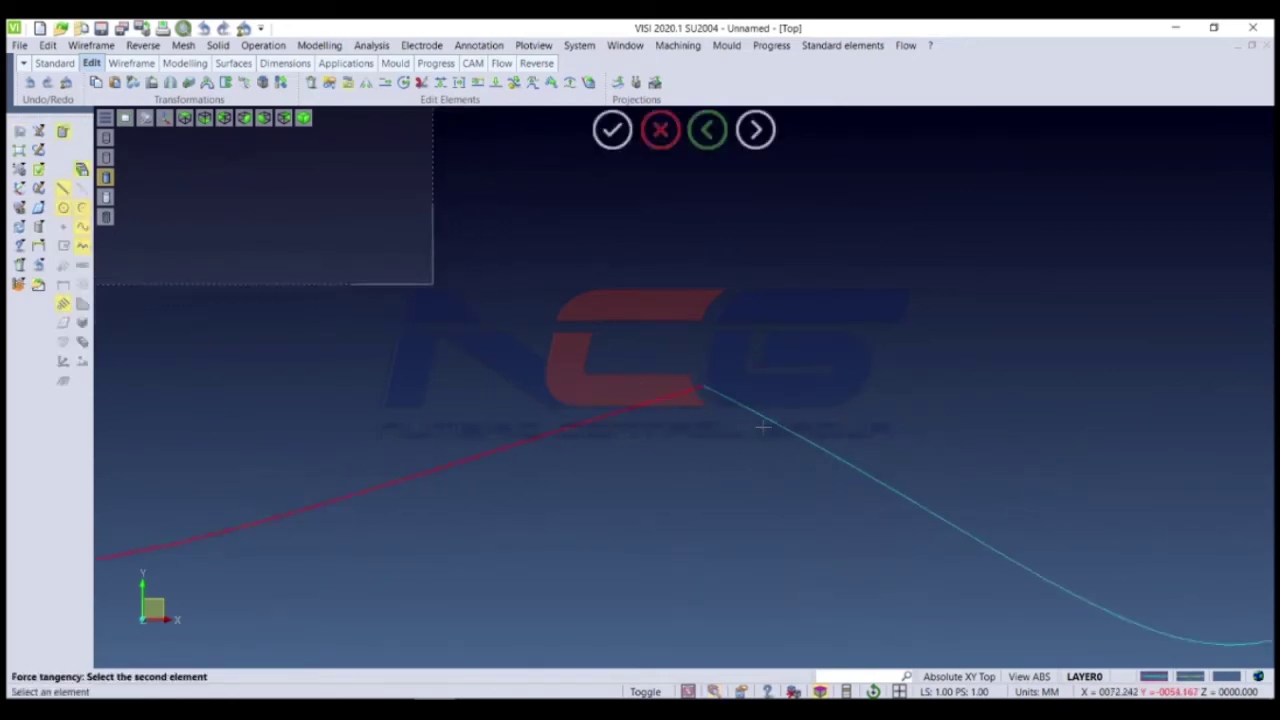
{"action": "left_click", "coordinate": [762, 427]}
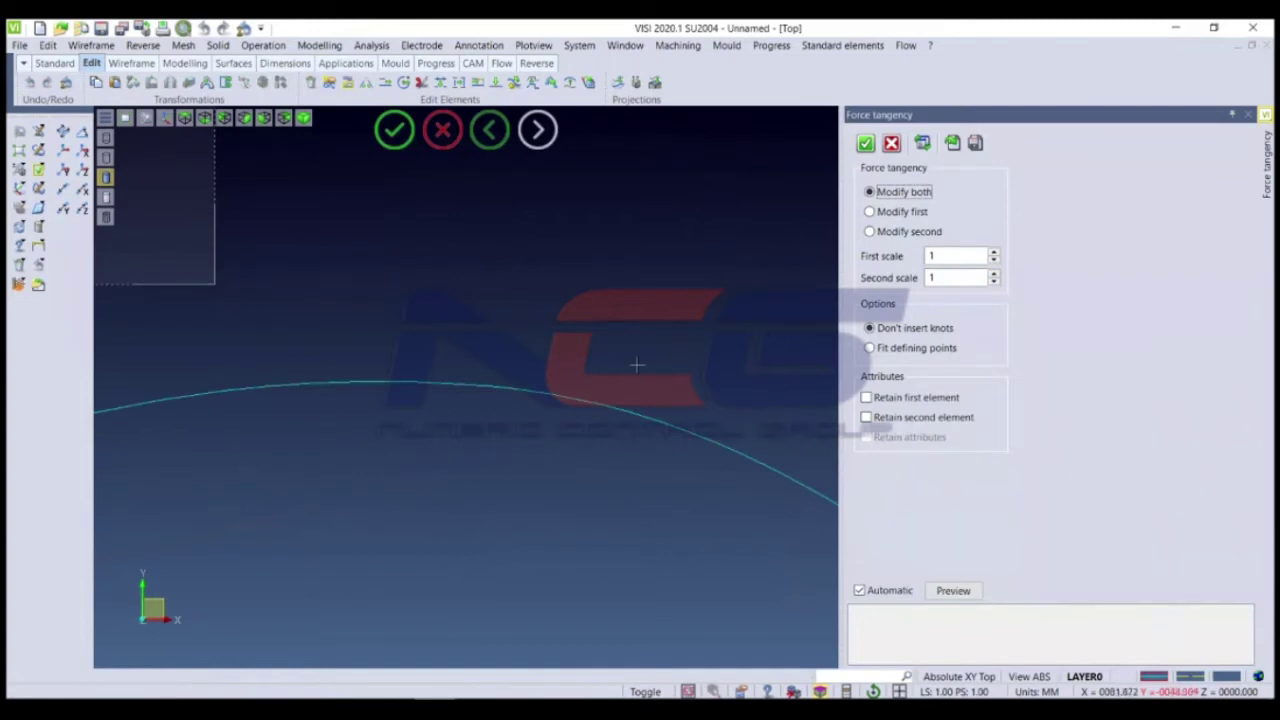
{"action": "left_click", "coordinate": [880, 397]}
{"action": "left_click", "coordinate": [895, 419]}
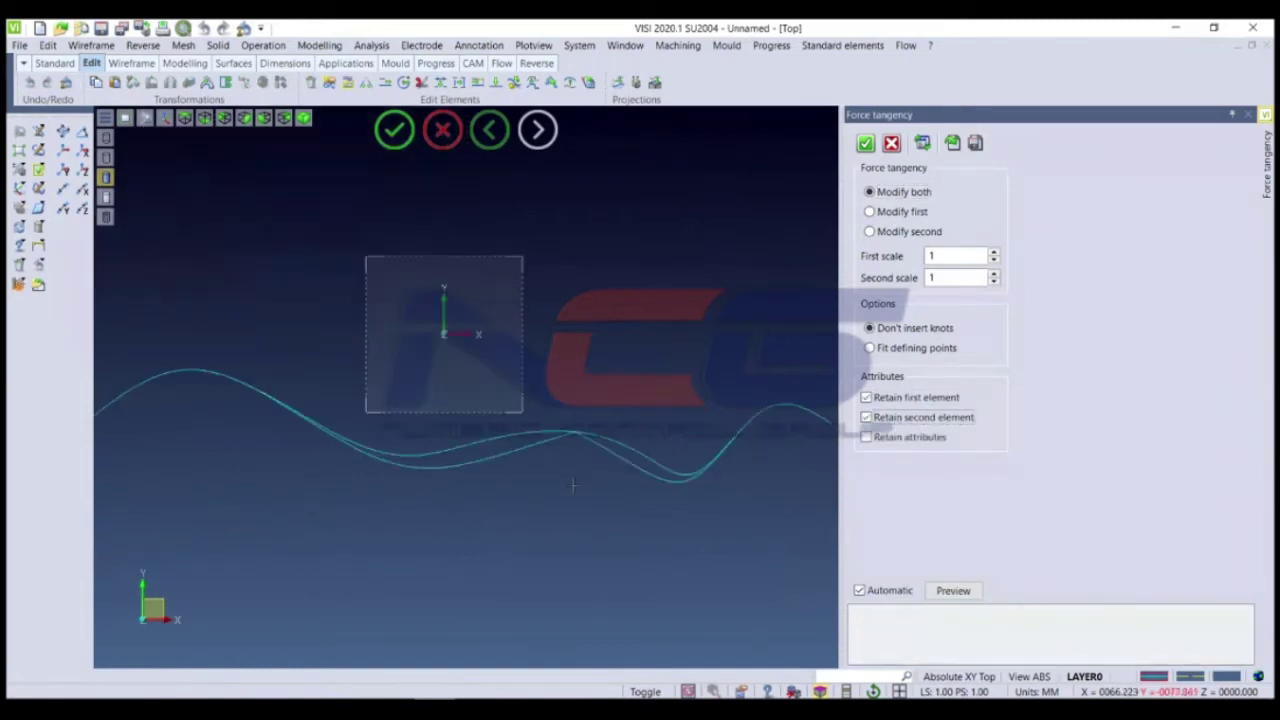
{"action": "scroll", "coordinate": [573, 485], "scroll_direction": "up", "scroll_amount": 2}
{"action": "scroll", "coordinate": [571, 466], "scroll_direction": "down", "scroll_amount": 3}
{"action": "scroll", "coordinate": [555, 466], "scroll_direction": "up", "scroll_amount": 2}
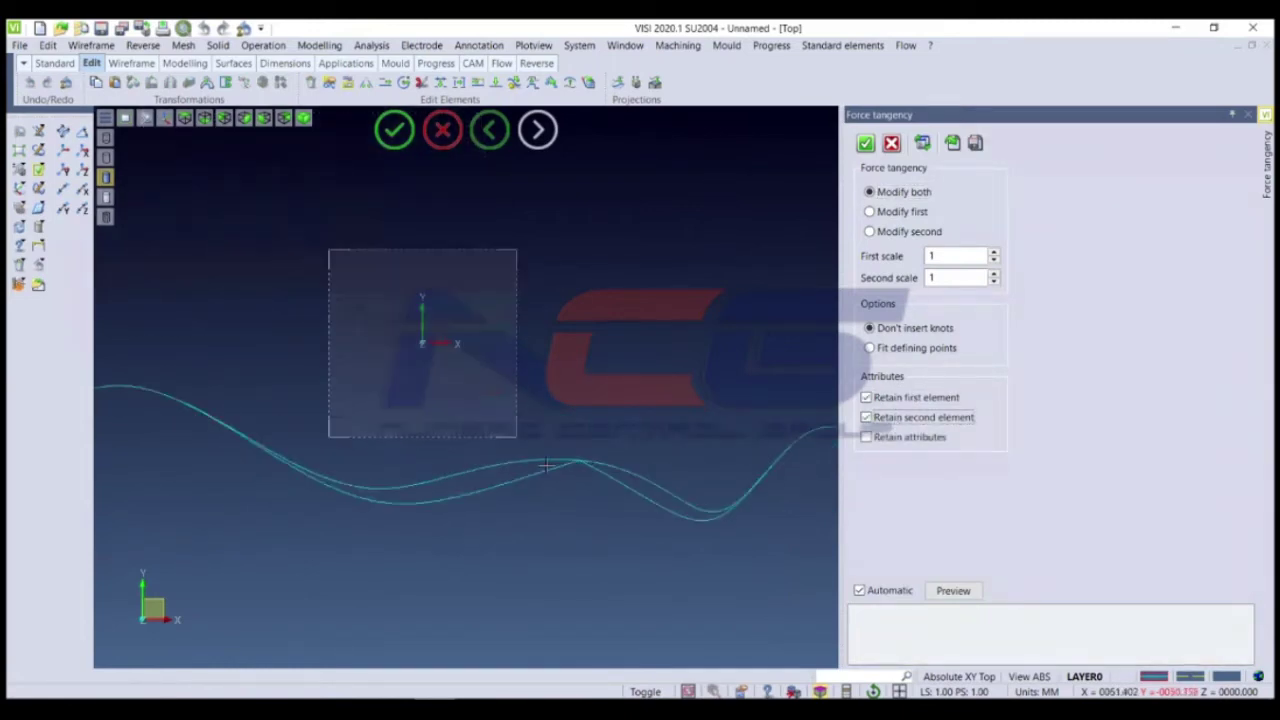
{"action": "scroll", "coordinate": [650, 510], "scroll_direction": "up", "scroll_amount": 1}
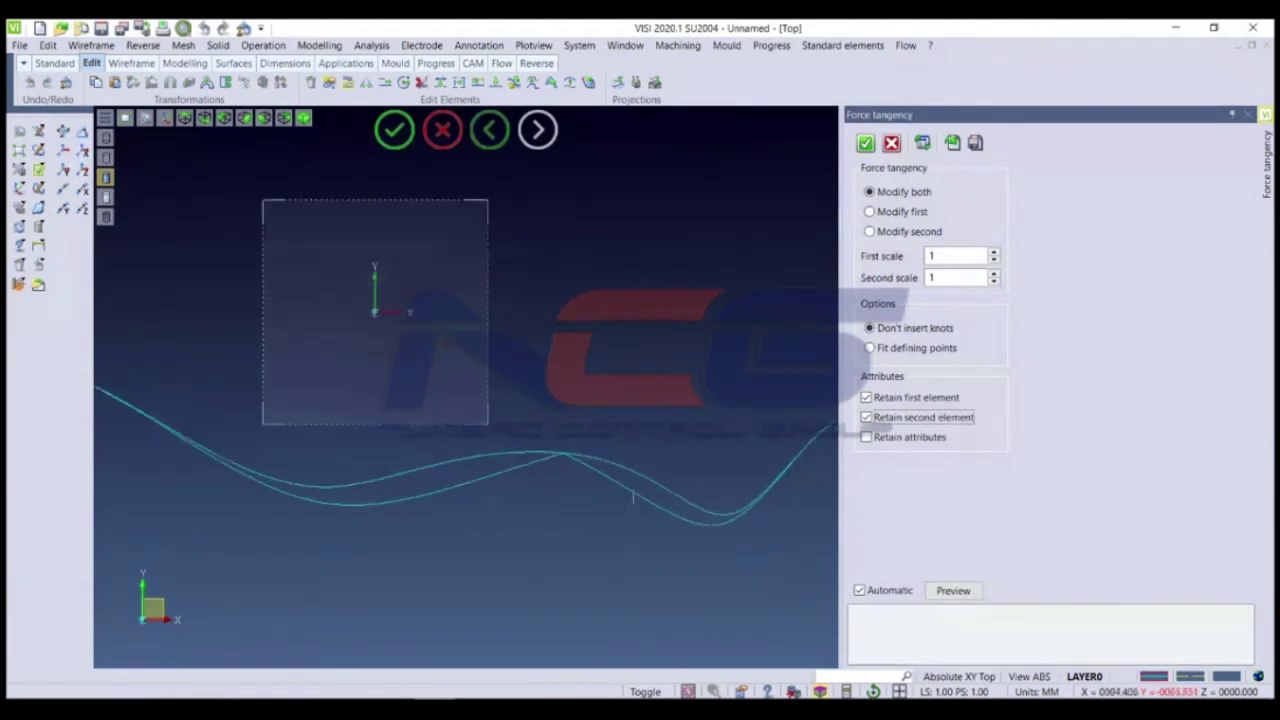
{"action": "scroll", "coordinate": [632, 497], "scroll_direction": "up", "scroll_amount": 1}
{"action": "scroll", "coordinate": [405, 480], "scroll_direction": "down", "scroll_amount": 1}
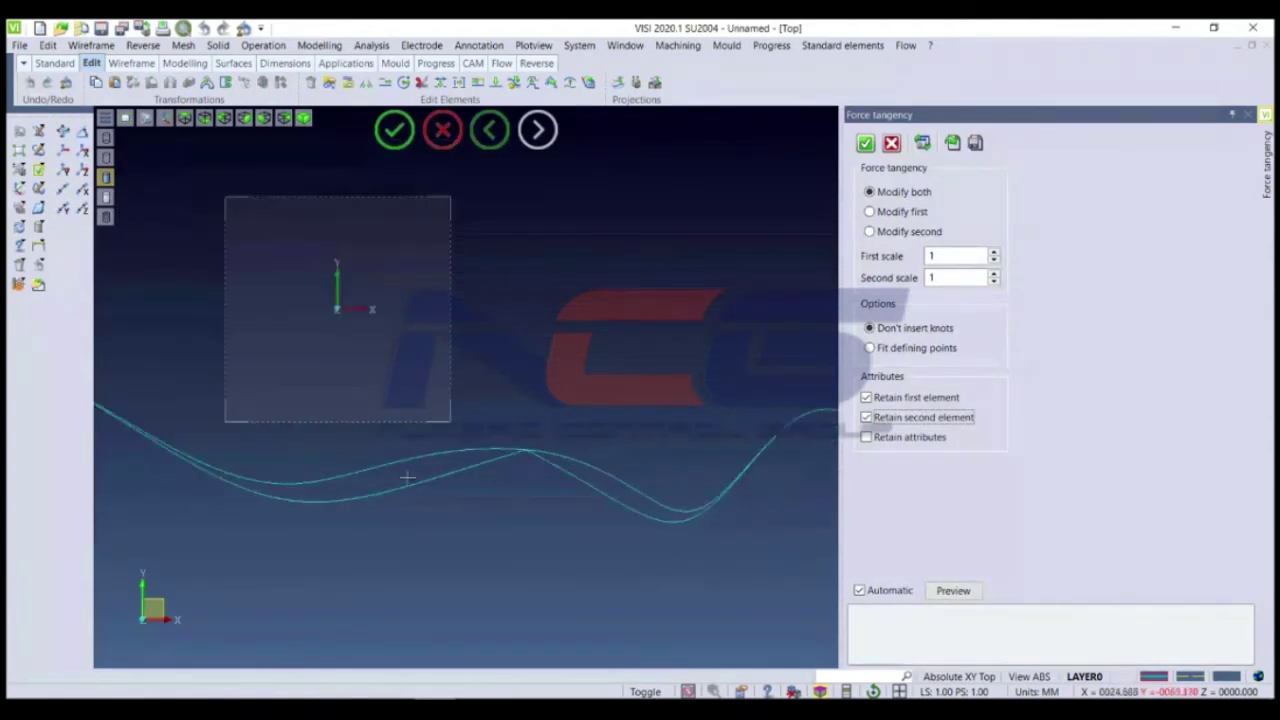
{"action": "scroll", "coordinate": [410, 482], "scroll_direction": "down", "scroll_amount": 2}
{"action": "scroll", "coordinate": [405, 490], "scroll_direction": "up", "scroll_amount": 2}
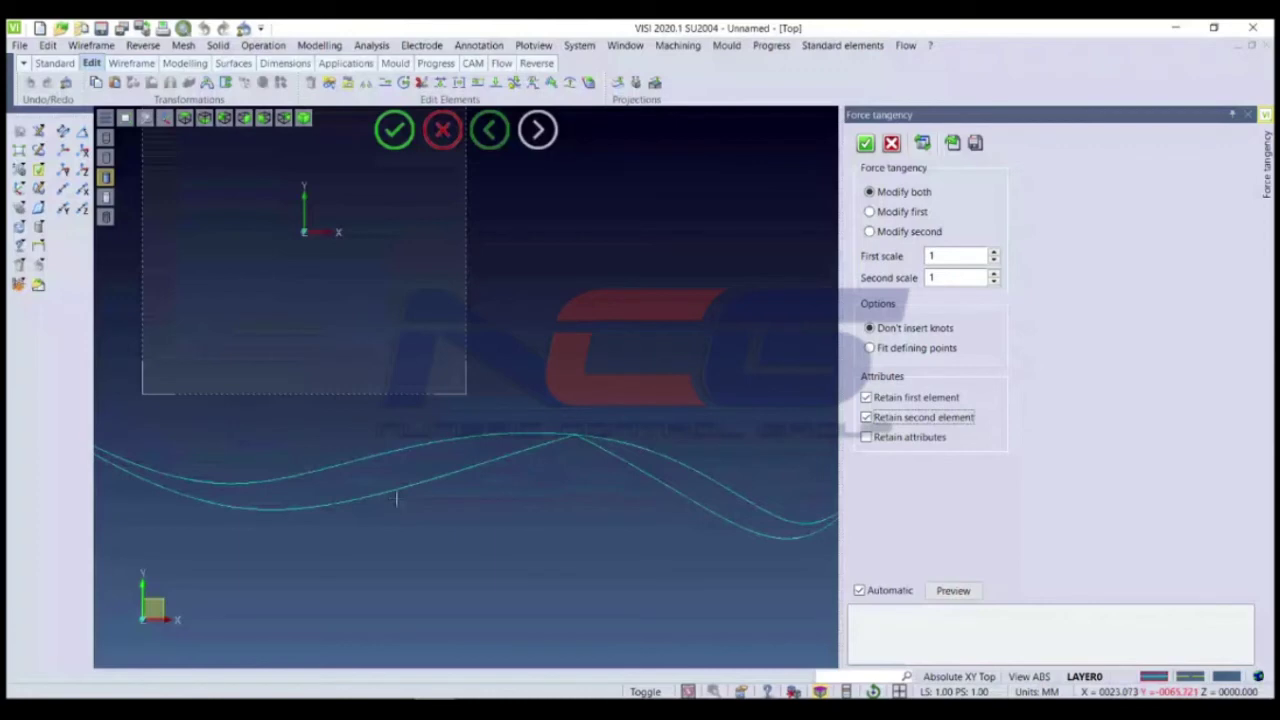
{"action": "scroll", "coordinate": [397, 498], "scroll_direction": "down", "scroll_amount": 1}
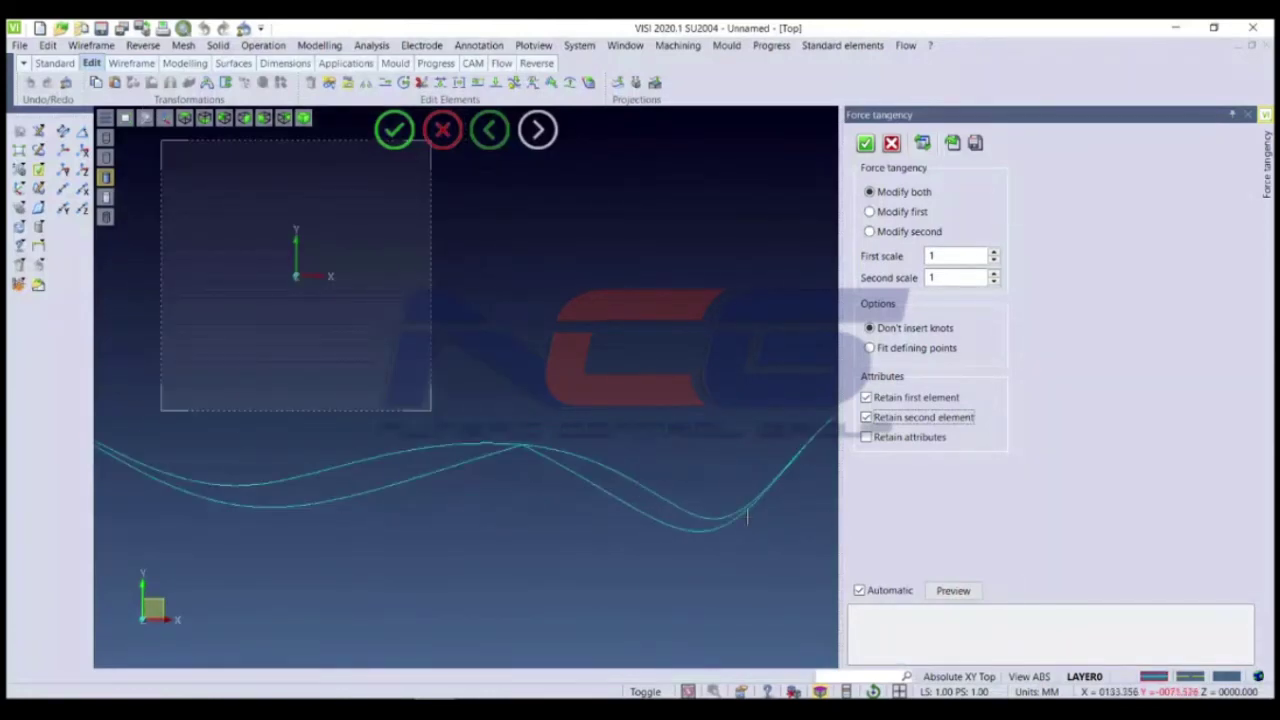
{"action": "scroll", "coordinate": [440, 458], "scroll_direction": "up", "scroll_amount": 1}
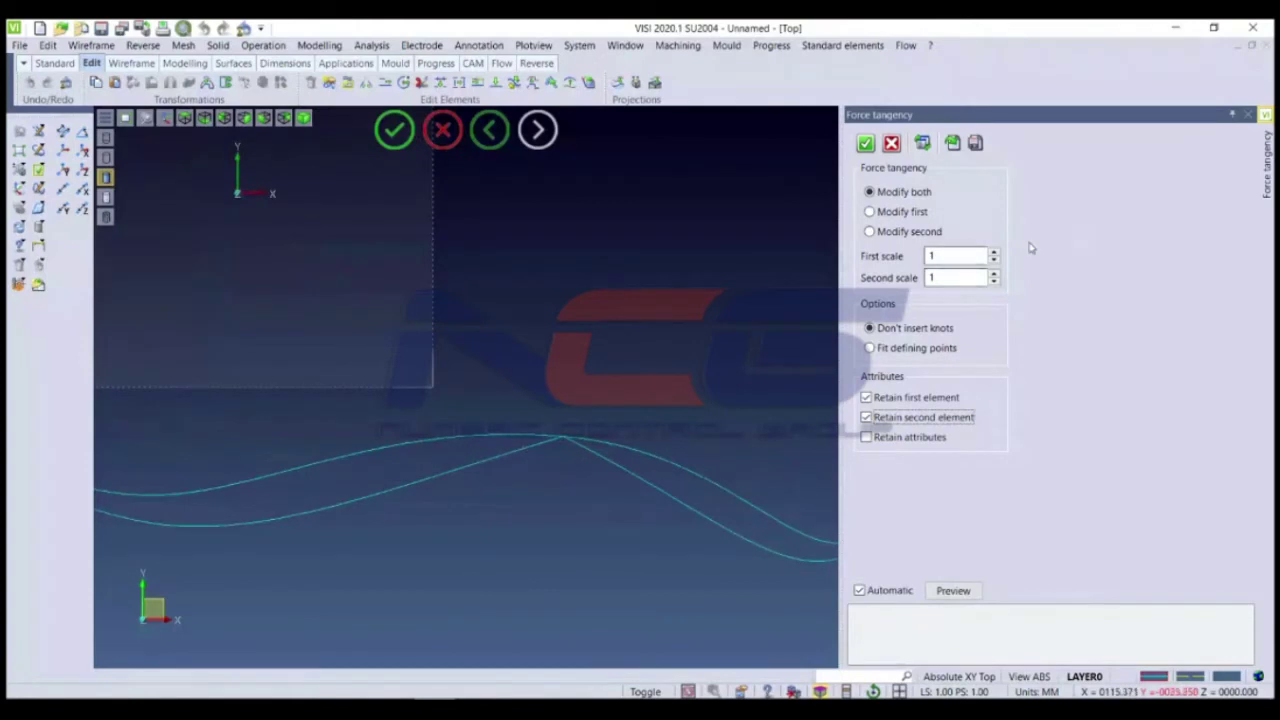
{"action": "double_click", "coordinate": [945, 255]}
Step: Set the First and Second tangency scale to 0.2
{"action": "type", "text": "1.4"}
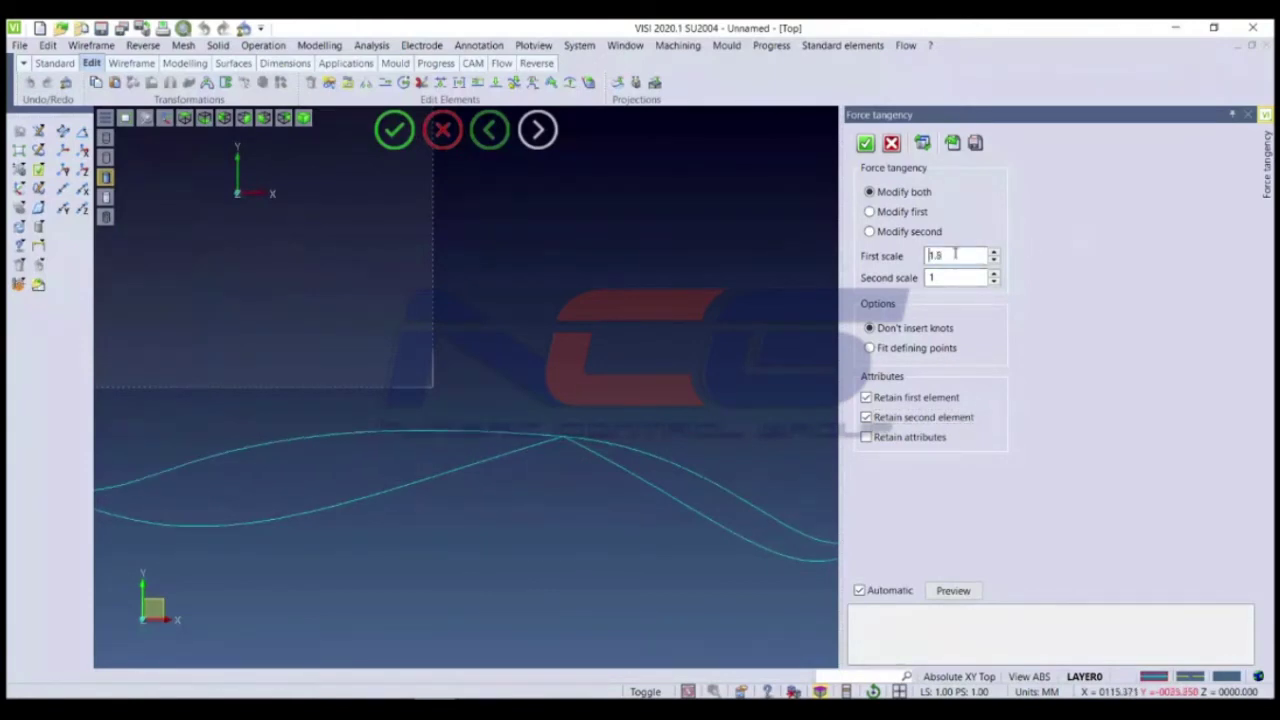
{"action": "type", "text": "0.2"}
{"action": "key", "text": "BackSpace"}
{"action": "type", "text": "10.20.2"}
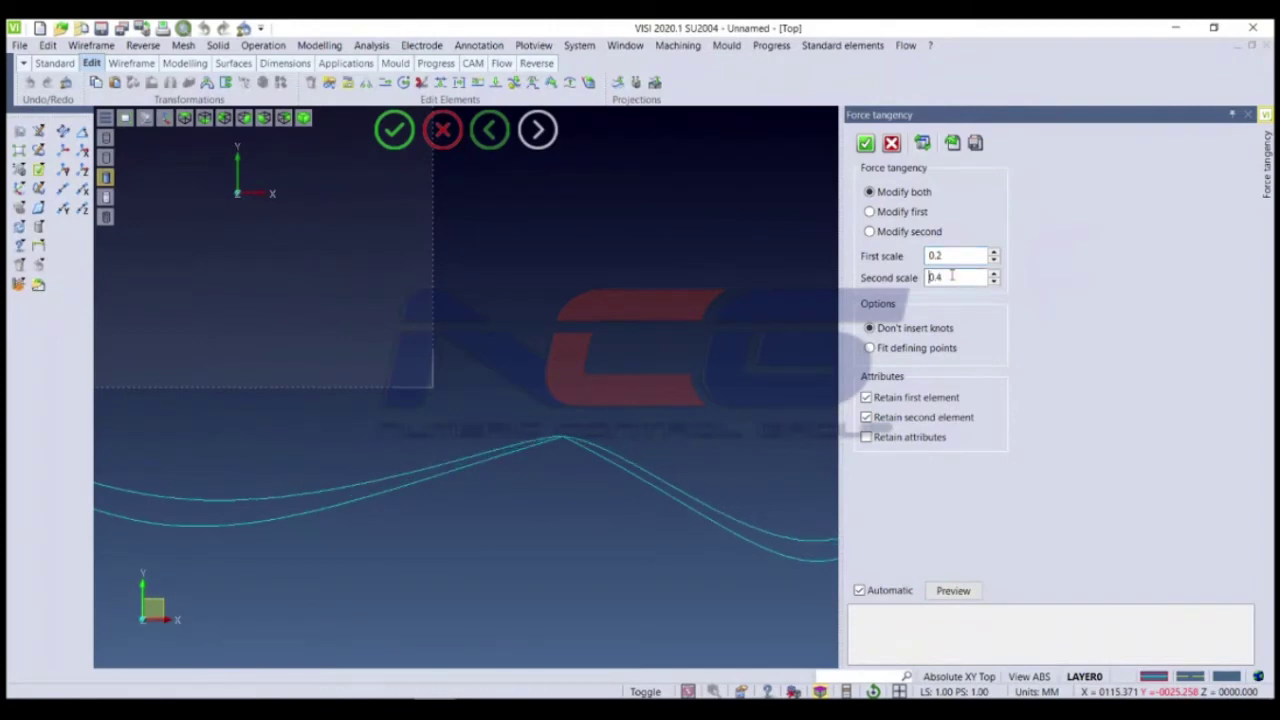
{"action": "scroll", "coordinate": [669, 343], "scroll_direction": "down", "scroll_amount": 2}
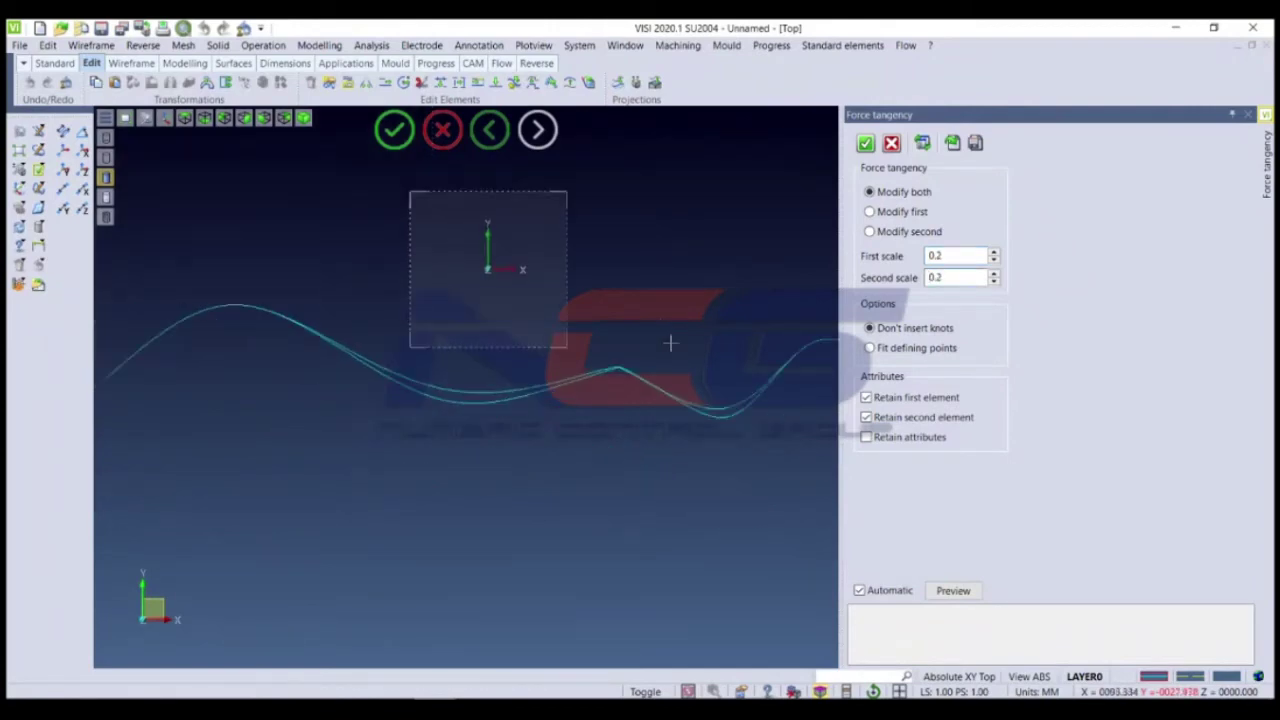
{"action": "scroll", "coordinate": [610, 405], "scroll_direction": "up", "scroll_amount": 2}
{"action": "scroll", "coordinate": [969, 279], "scroll_direction": "down", "scroll_amount": 1}
{"action": "scroll", "coordinate": [969, 279], "scroll_direction": "up", "scroll_amount": 1}
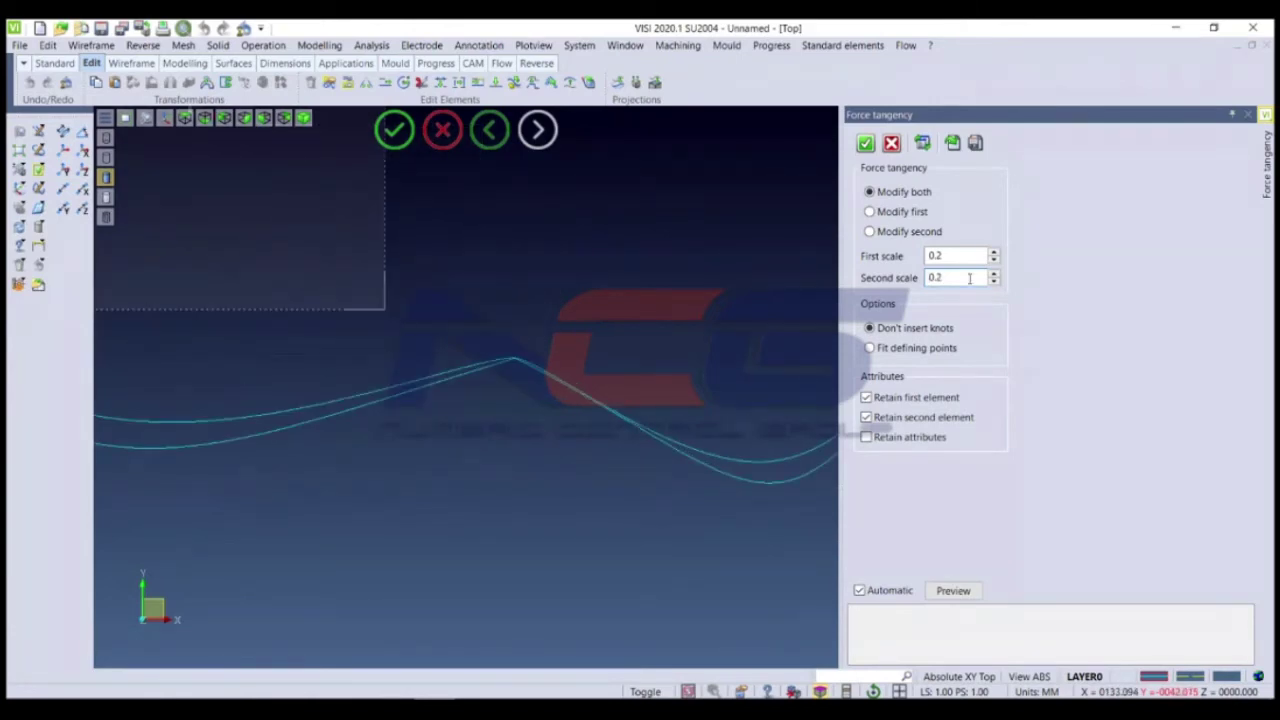
Step: Try Modify first and second, keep Modify both, and uncheck both Retain element boxes
{"action": "left_click", "coordinate": [887, 213]}
{"action": "left_click", "coordinate": [887, 233]}
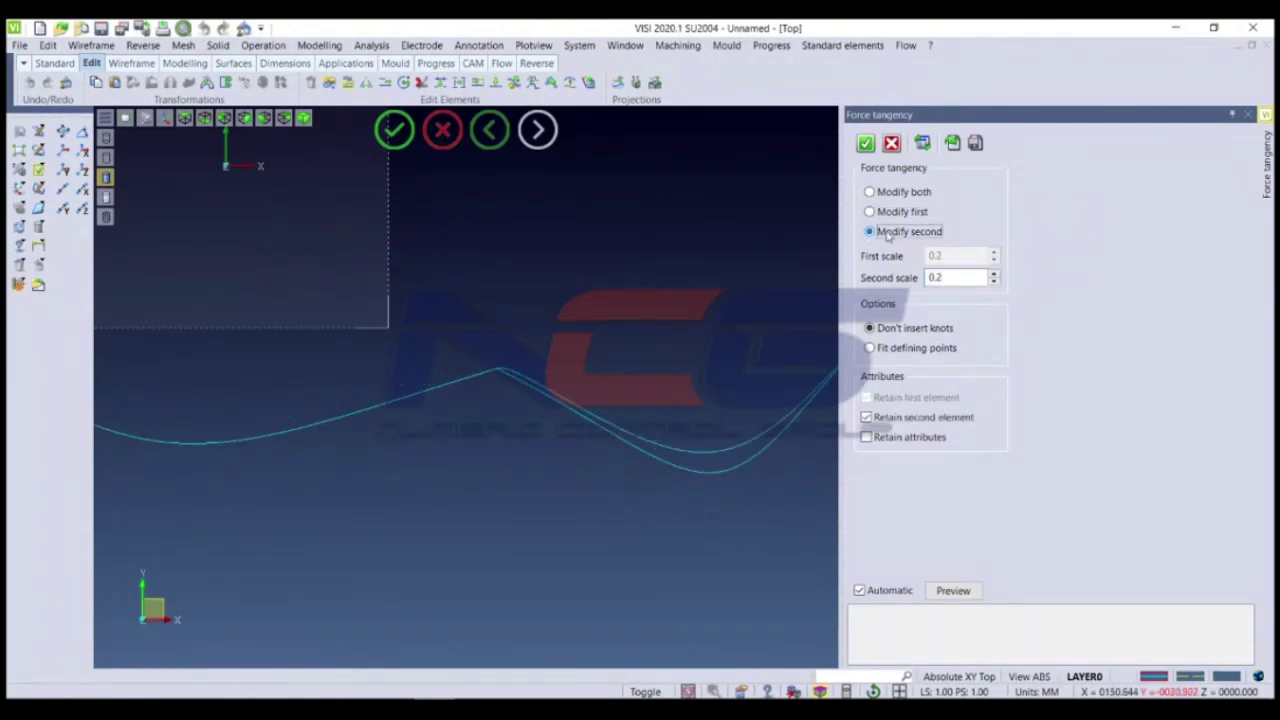
{"action": "left_click", "coordinate": [866, 417]}
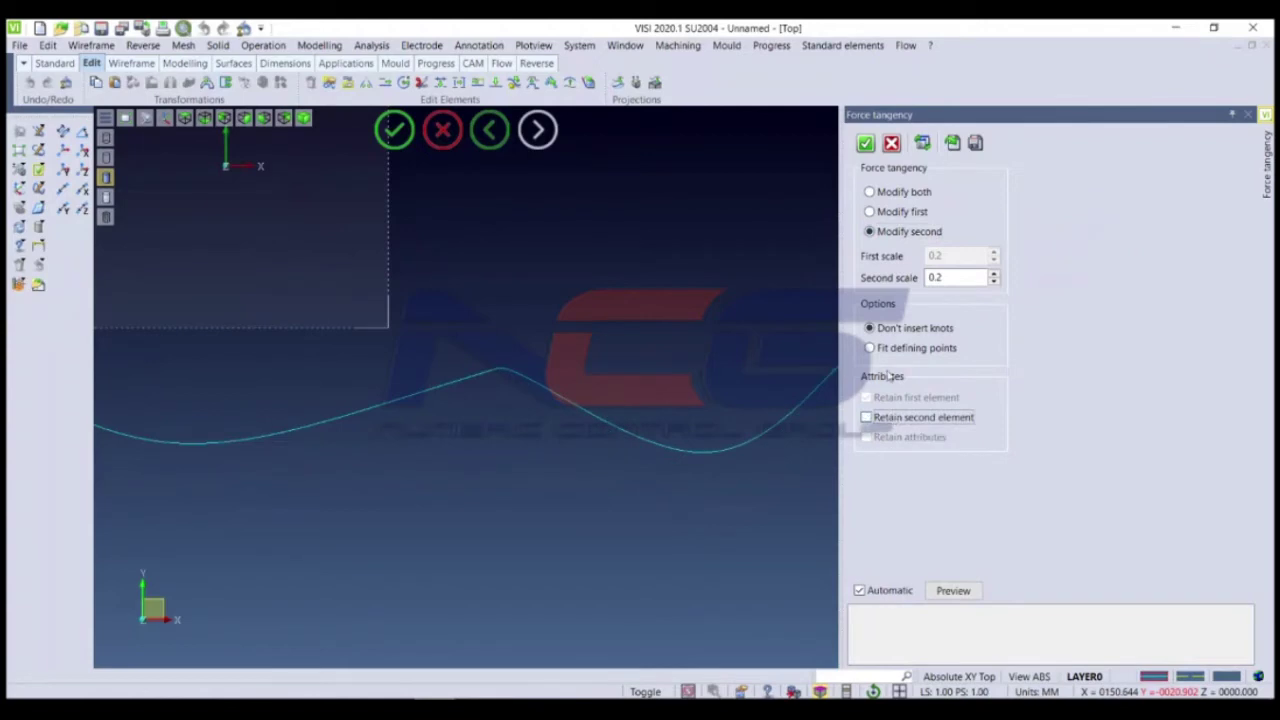
{"action": "left_click", "coordinate": [899, 212]}
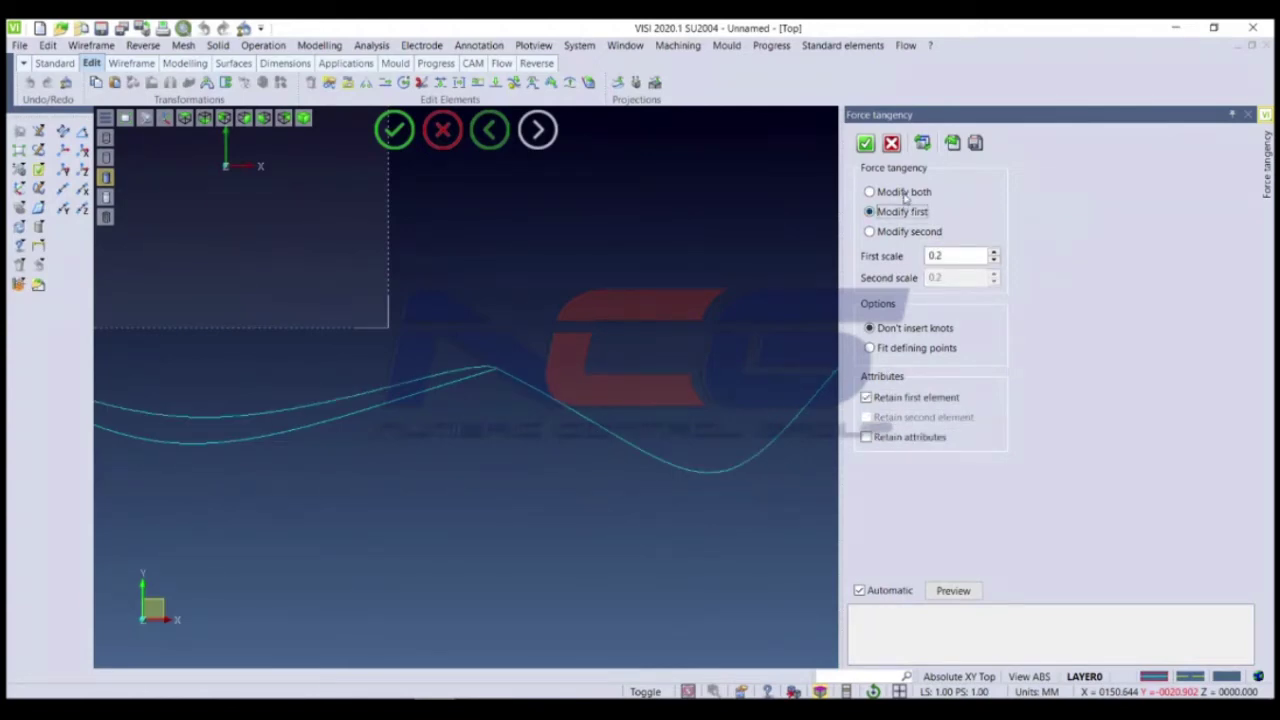
{"action": "left_click", "coordinate": [905, 195]}
{"action": "left_click", "coordinate": [867, 398]}
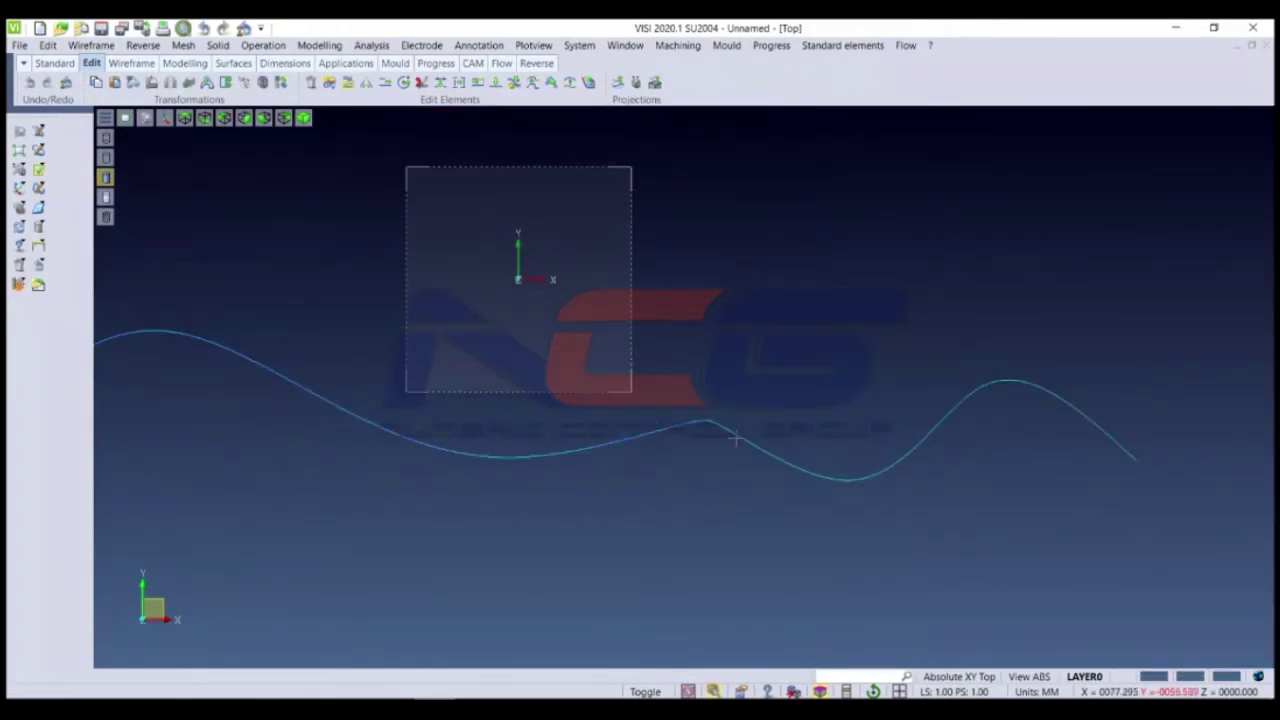
Step: Start Edit curves > Modify points and pick the blended wave curve
{"action": "scroll", "coordinate": [648, 495], "scroll_direction": "down", "scroll_amount": 1}
{"action": "scroll", "coordinate": [648, 495], "scroll_direction": "down", "scroll_amount": 2}
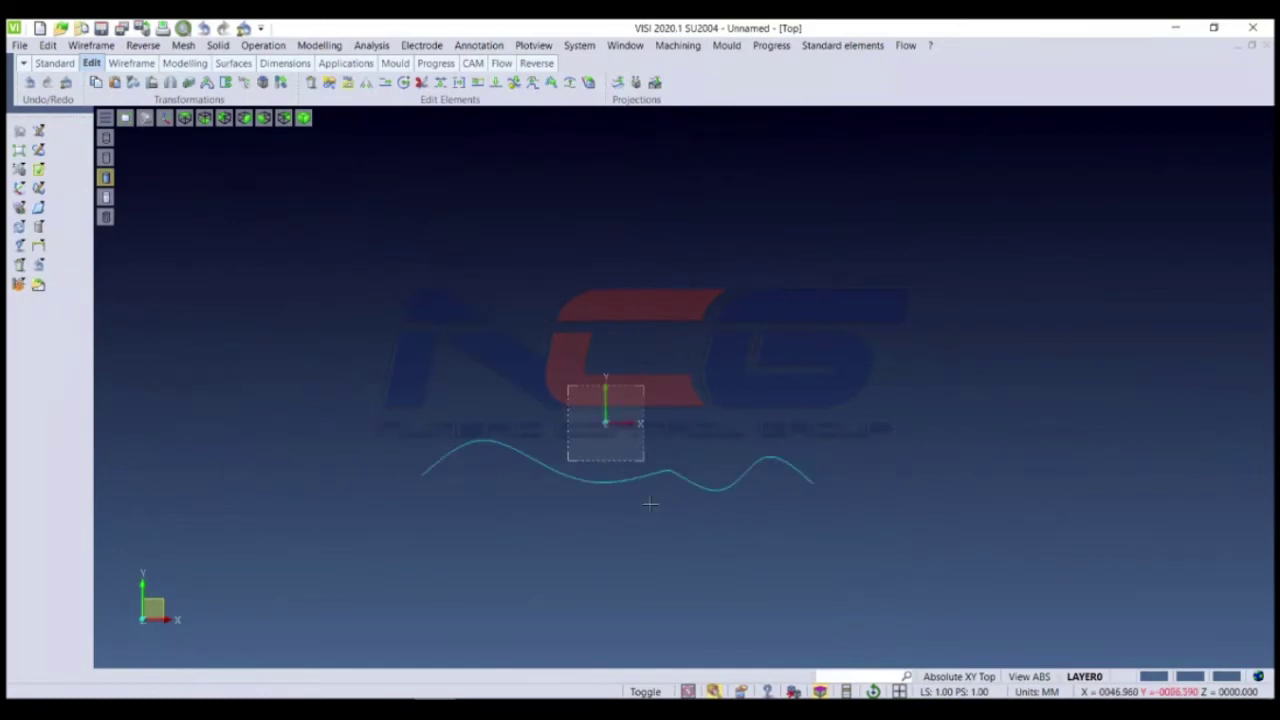
{"action": "left_click", "coordinate": [89, 46]}
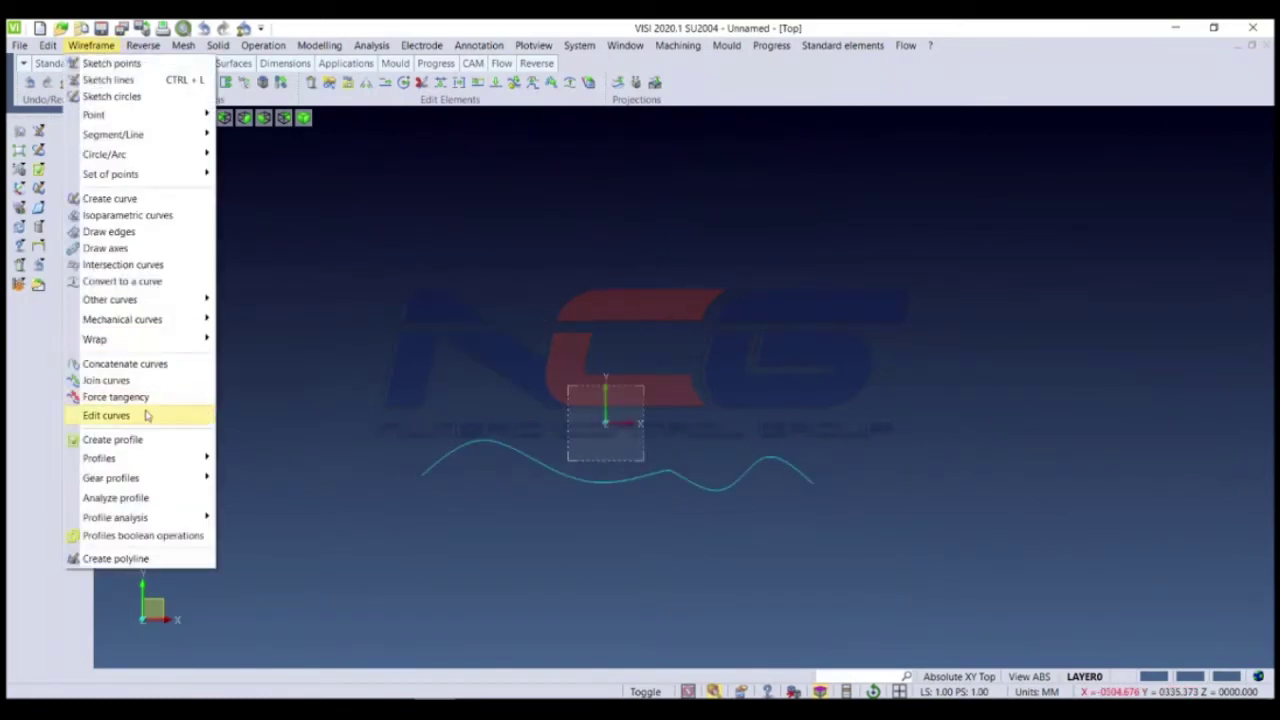
{"action": "mouse_move", "coordinate": [106, 415]}
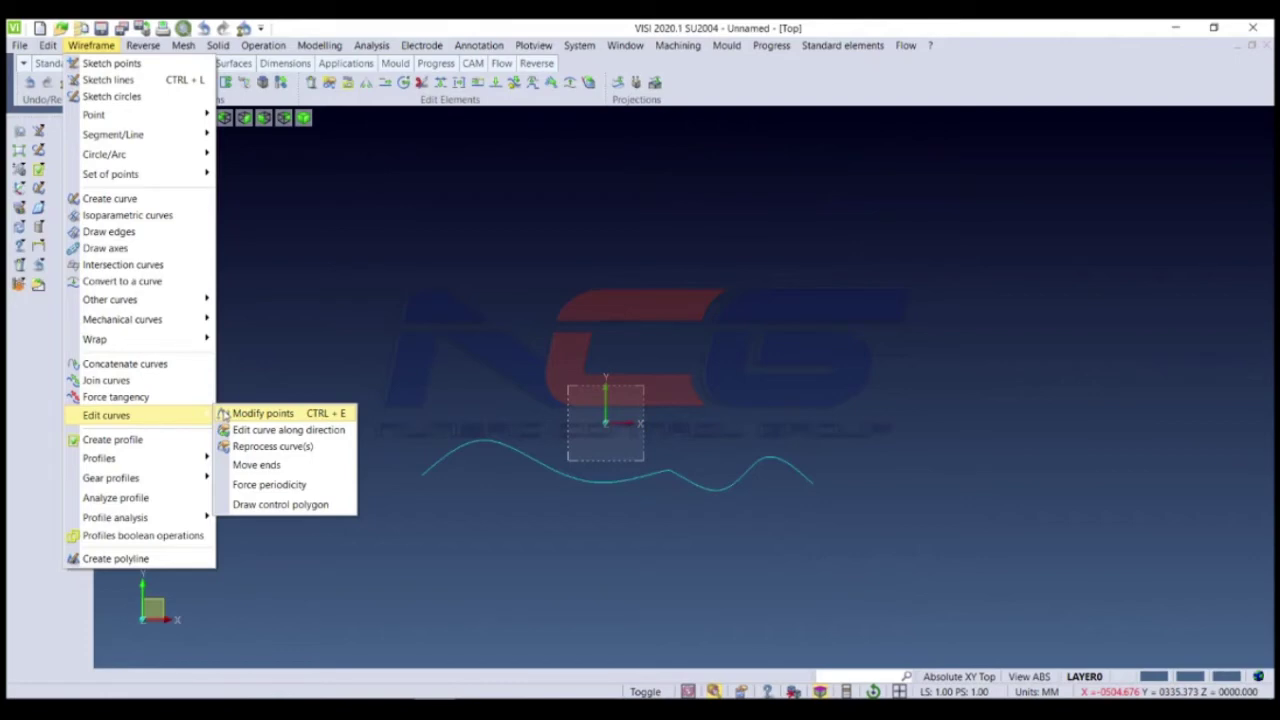
{"action": "left_click", "coordinate": [303, 418]}
{"action": "scroll", "coordinate": [462, 480], "scroll_direction": "up", "scroll_amount": 3}
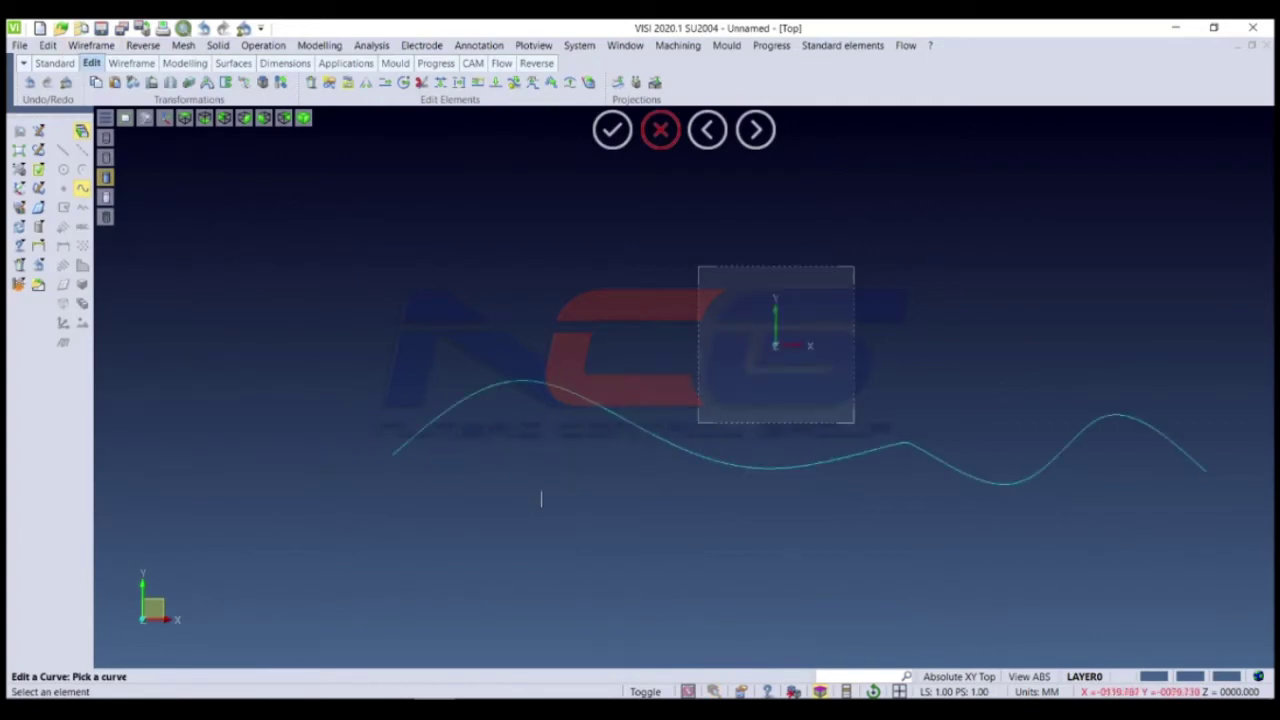
{"action": "middle_click_drag", "start_coordinate": [486, 406], "coordinate": [456, 411]}
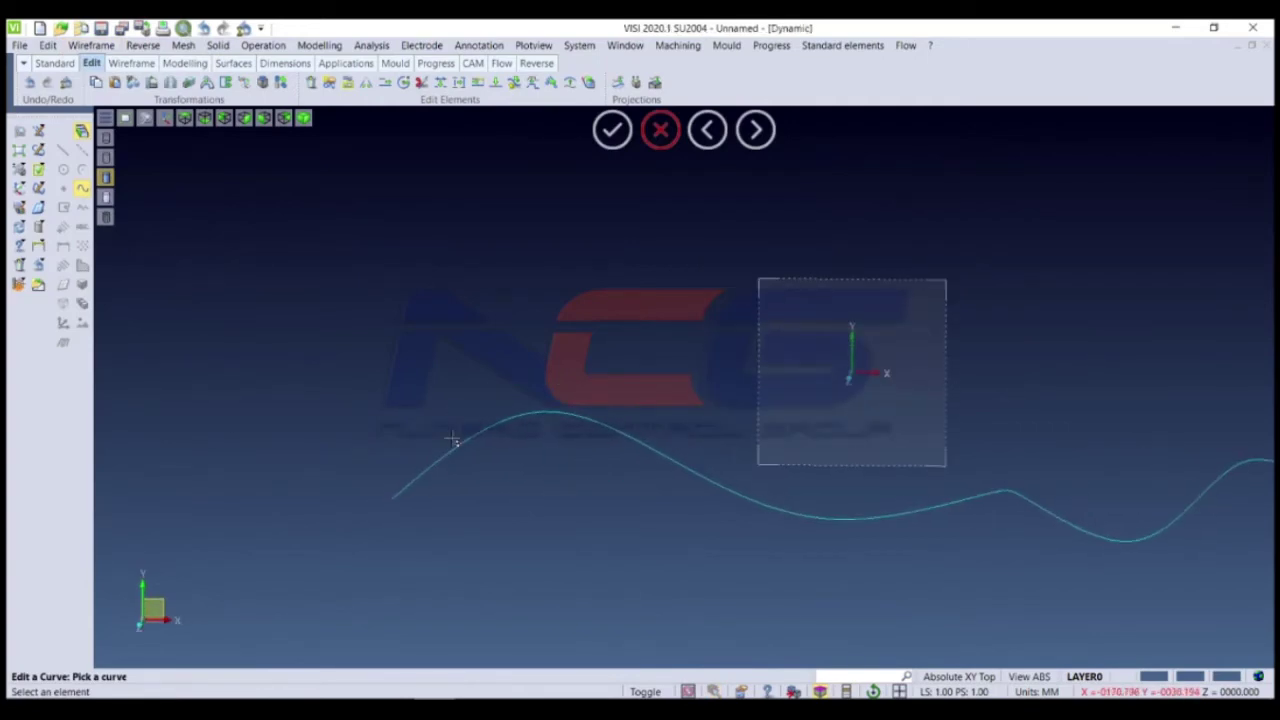
{"action": "left_click", "coordinate": [520, 414]}
Step: Select the wave's top and lower control vertices on the control polygon
{"action": "middle_click_drag", "start_coordinate": [524, 415], "coordinate": [641, 439]}
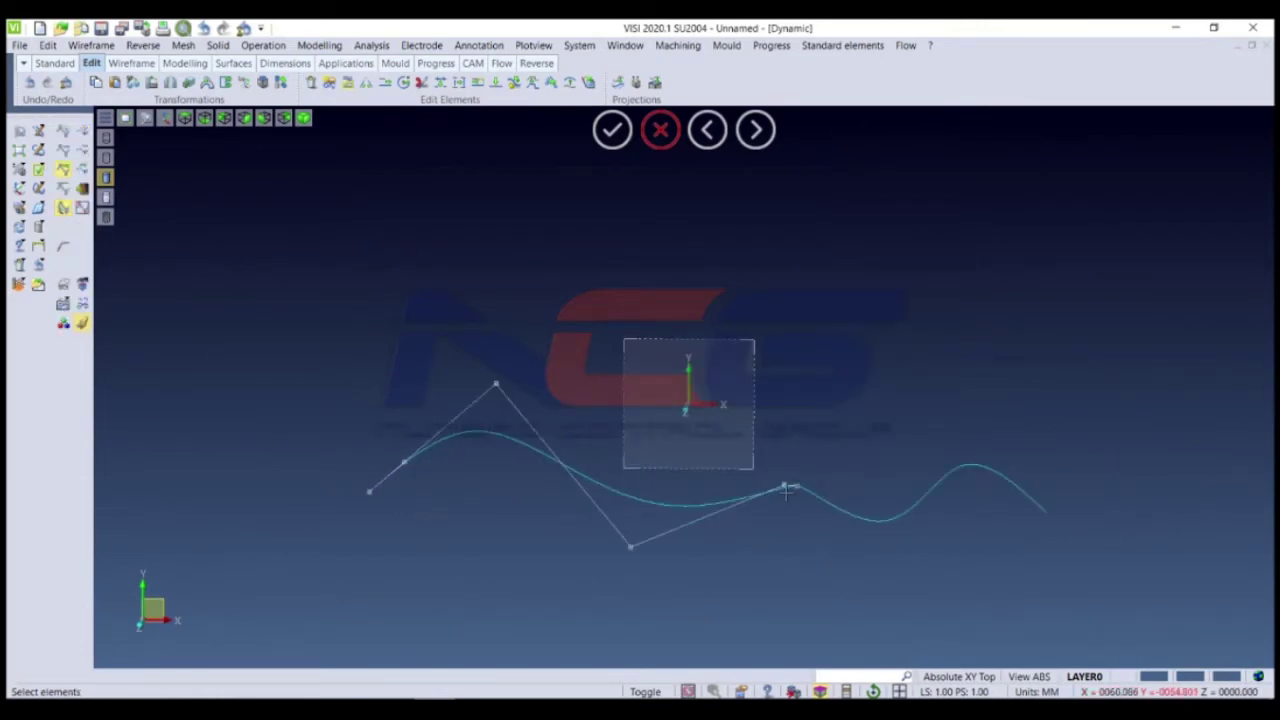
{"action": "scroll", "coordinate": [786, 490], "scroll_direction": "up", "scroll_amount": 3}
{"action": "scroll", "coordinate": [700, 470], "scroll_direction": "down", "scroll_amount": 4}
{"action": "scroll", "coordinate": [536, 452], "scroll_direction": "up", "scroll_amount": 3}
{"action": "scroll", "coordinate": [536, 452], "scroll_direction": "down", "scroll_amount": 3}
{"action": "scroll", "coordinate": [420, 400], "scroll_direction": "up", "scroll_amount": 2}
{"action": "left_click", "coordinate": [408, 368]}
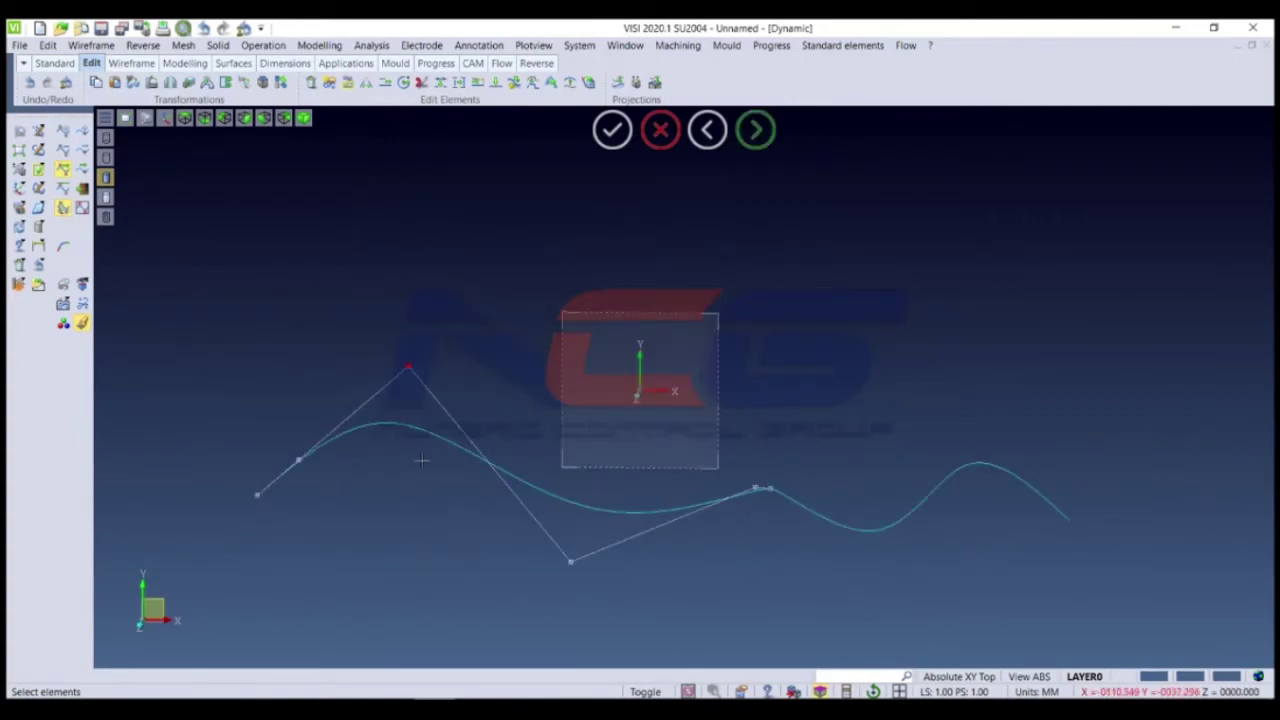
{"action": "left_click", "coordinate": [570, 561]}
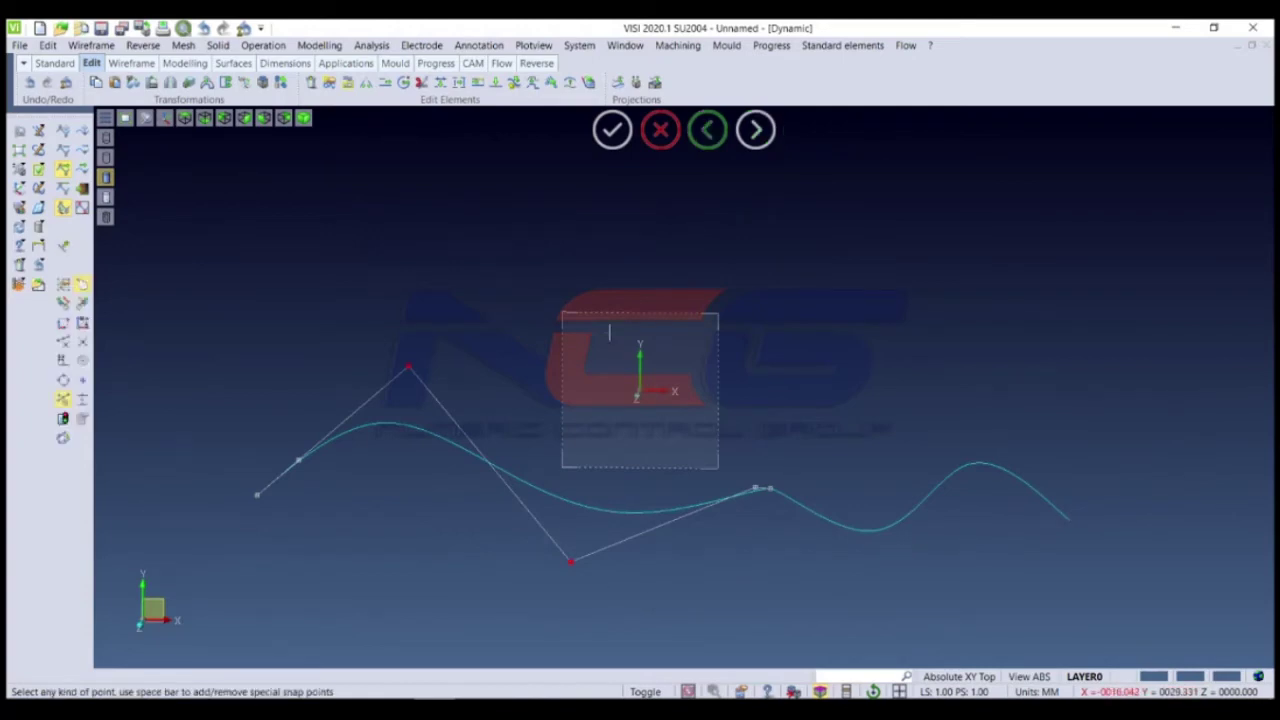
Step: Drag the picked vertices toward a new spot and bring up numeric translation
{"action": "scroll", "coordinate": [444, 465], "scroll_direction": "down", "scroll_amount": 1}
{"action": "scroll", "coordinate": [444, 465], "scroll_direction": "up", "scroll_amount": 1}
{"action": "middle_click_drag", "start_coordinate": [444, 465], "coordinate": [376, 378]}
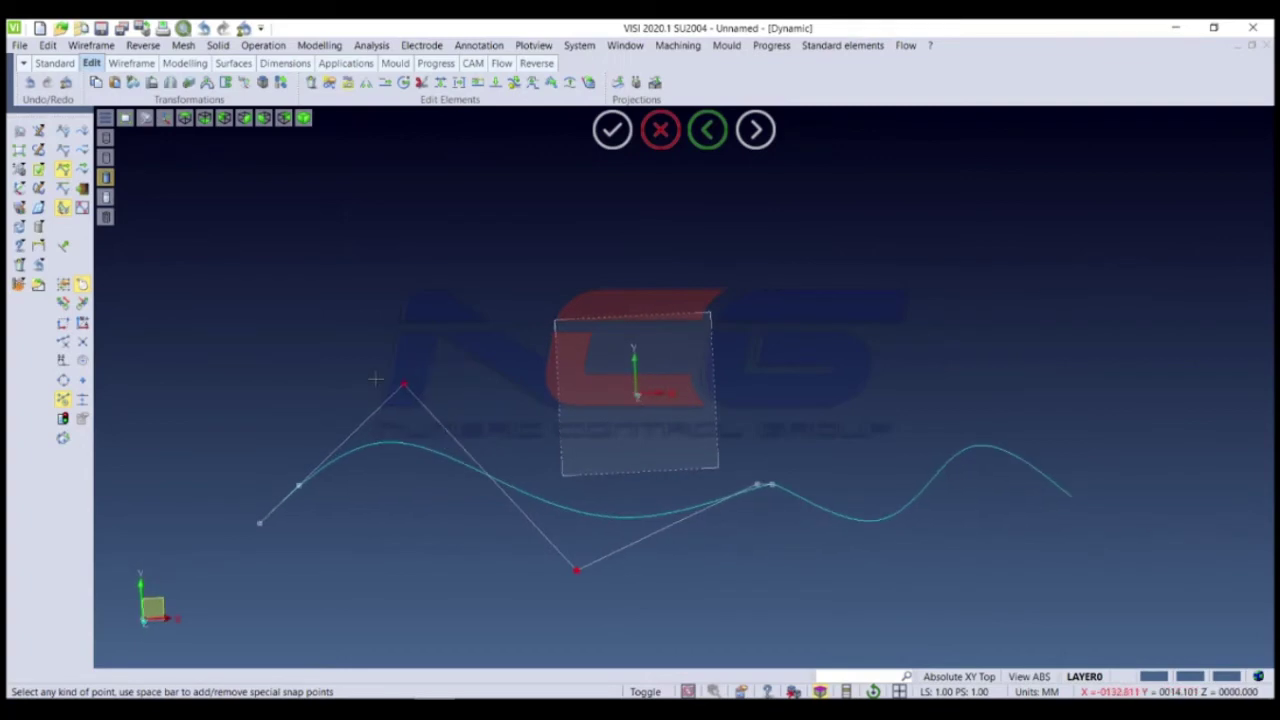
{"action": "mouse_move", "coordinate": [404, 385]}
{"action": "left_mouse_down"}
{"action": "mouse_move", "coordinate": [525, 313]}
{"action": "mouse_move", "coordinate": [535, 338]}
{"action": "left_mouse_up"}
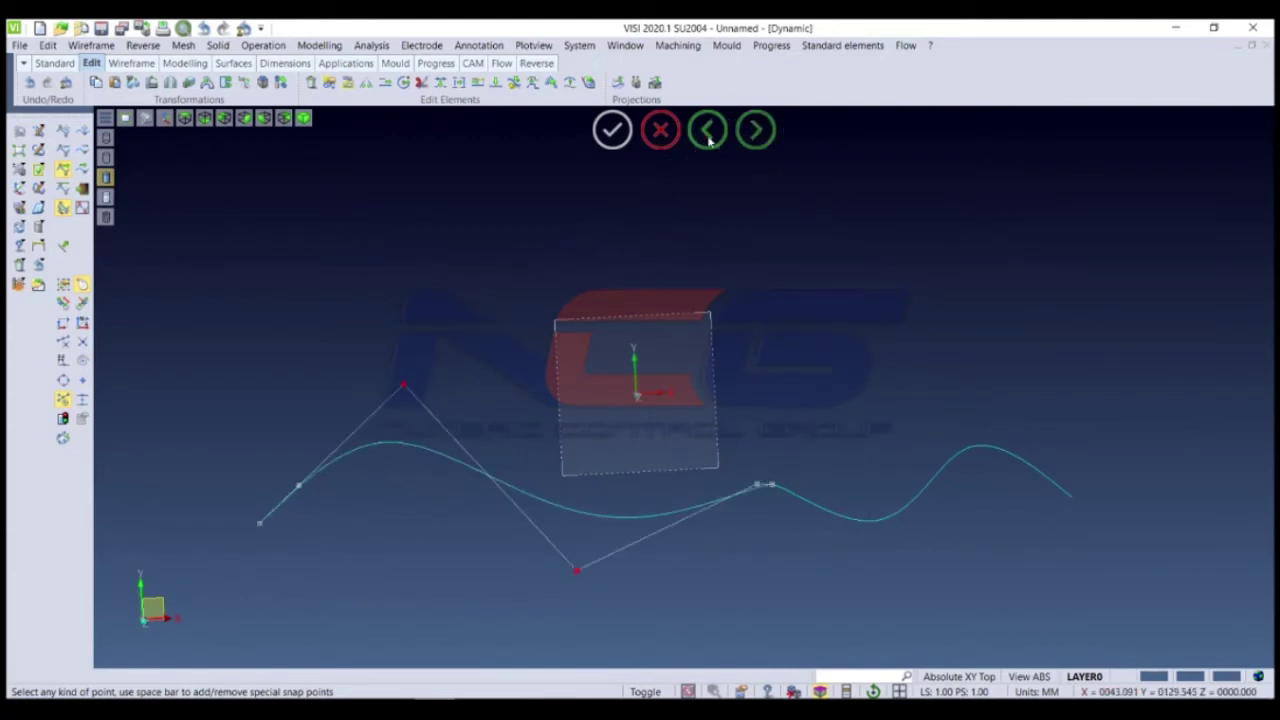
{"action": "left_click", "coordinate": [64, 245]}
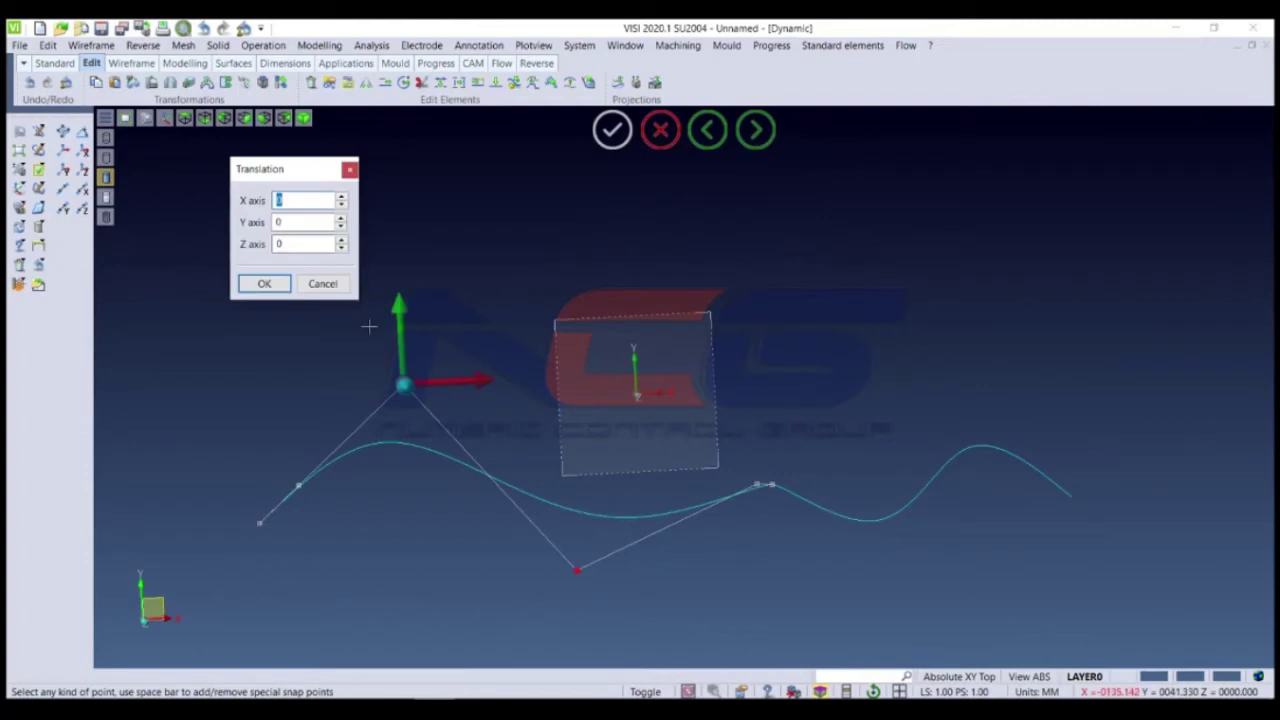
Step: Translate the picked control points by X 24, Y 15, Z 22
{"action": "left_click", "coordinate": [312, 243]}
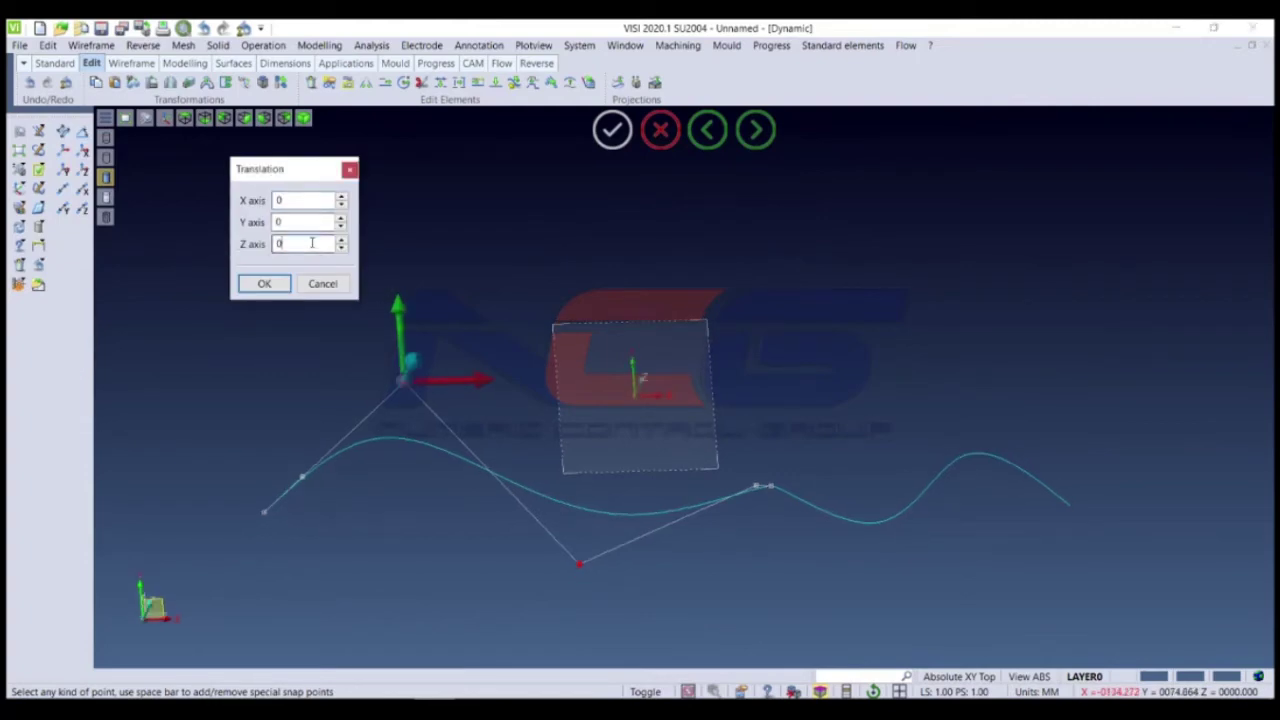
{"action": "type", "text": "4"}
{"action": "middle_click_drag", "start_coordinate": [500, 372], "coordinate": [527, 371]}
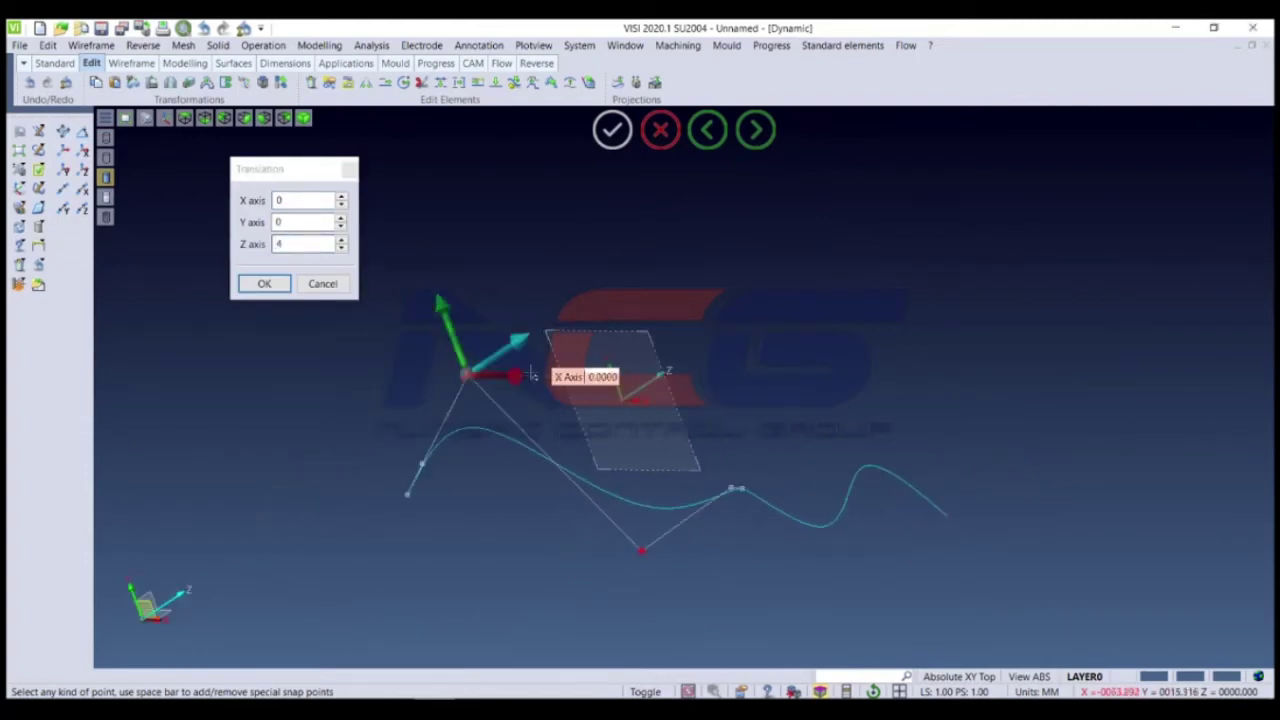
{"action": "left_click_drag", "start_coordinate": [515, 342], "coordinate": [560, 305]}
{"action": "left_click_drag", "start_coordinate": [545, 360], "coordinate": [568, 362]}
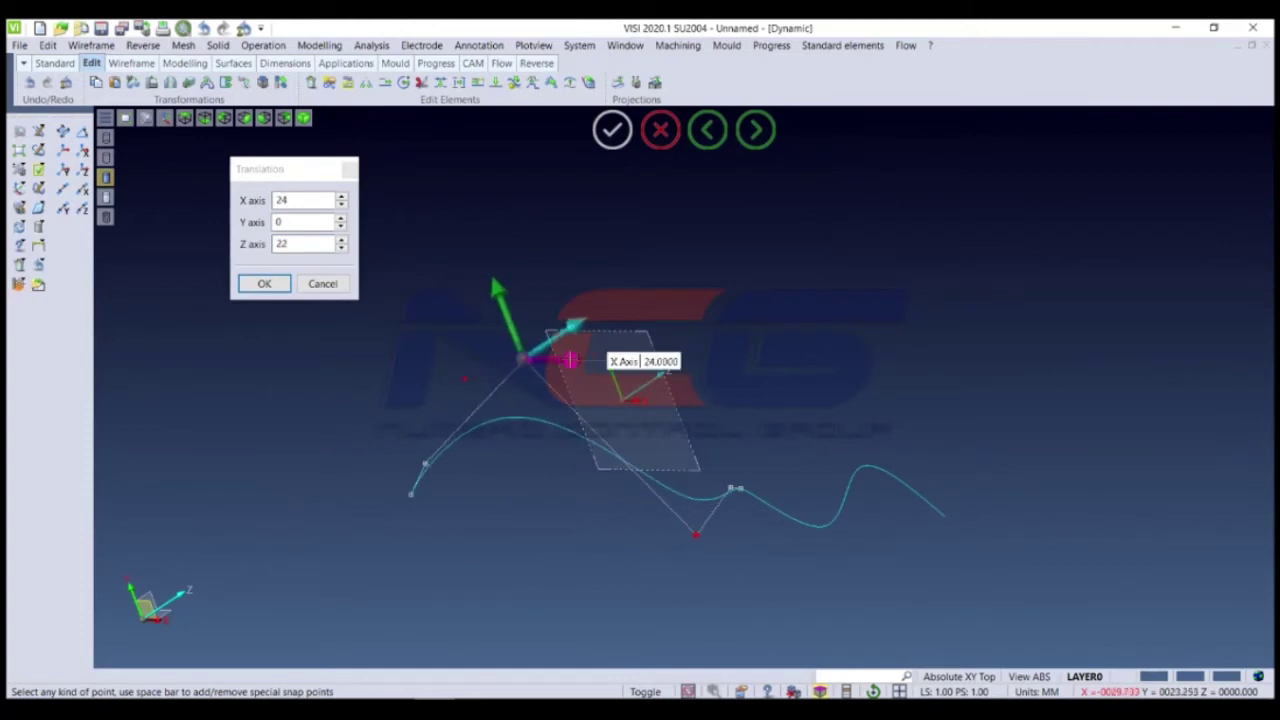
{"action": "left_click_drag", "start_coordinate": [503, 298], "coordinate": [495, 245]}
{"action": "mouse_move", "coordinate": [490, 250]}
{"action": "middle_mouse_down"}
{"action": "mouse_move", "coordinate": [440, 428]}
{"action": "mouse_move", "coordinate": [457, 400]}
{"action": "middle_mouse_up"}
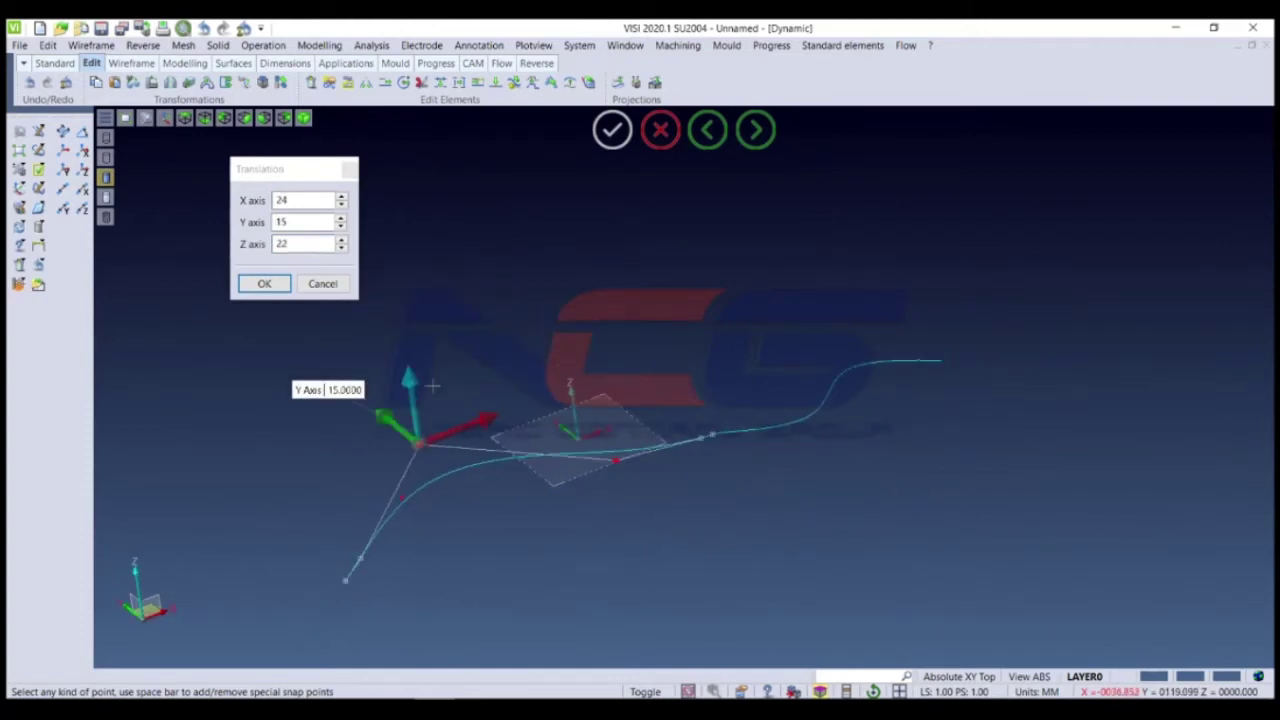
{"action": "key", "text": "Return"}
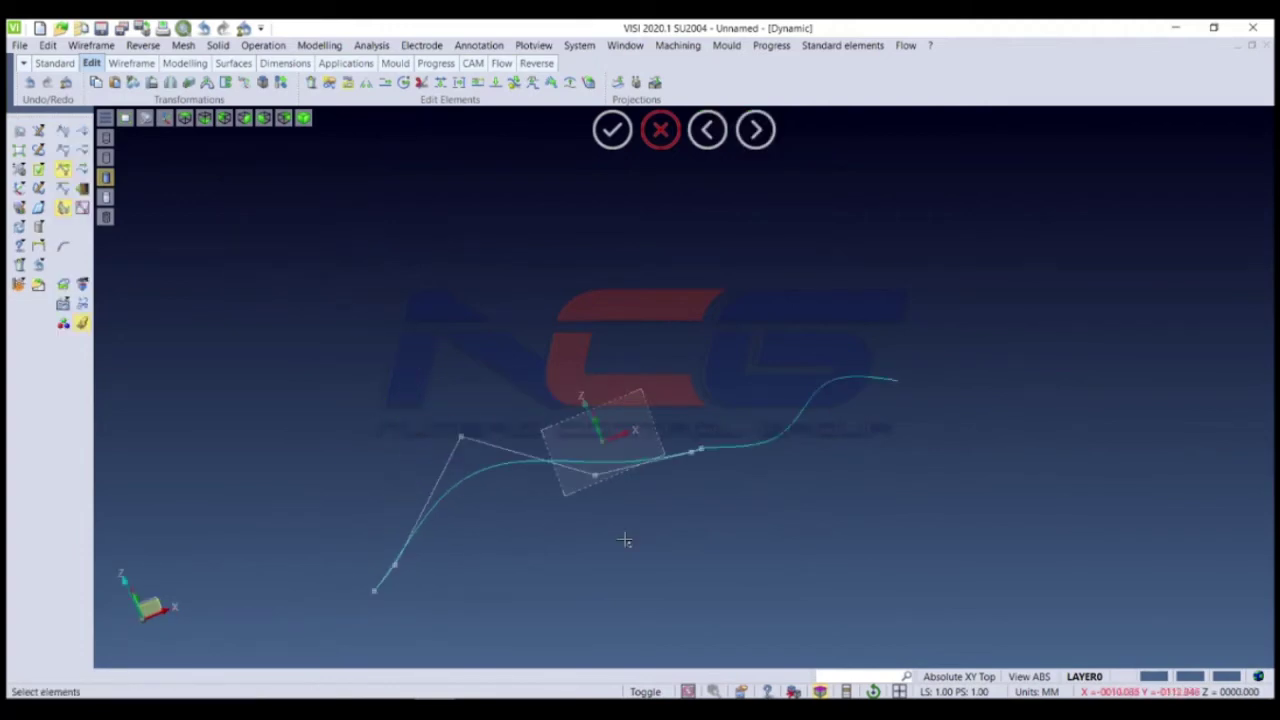
Step: Check the raised hump in the Top and Front views, then return to 3D
{"action": "key", "text": "F5"}
{"action": "key", "text": "F6"}
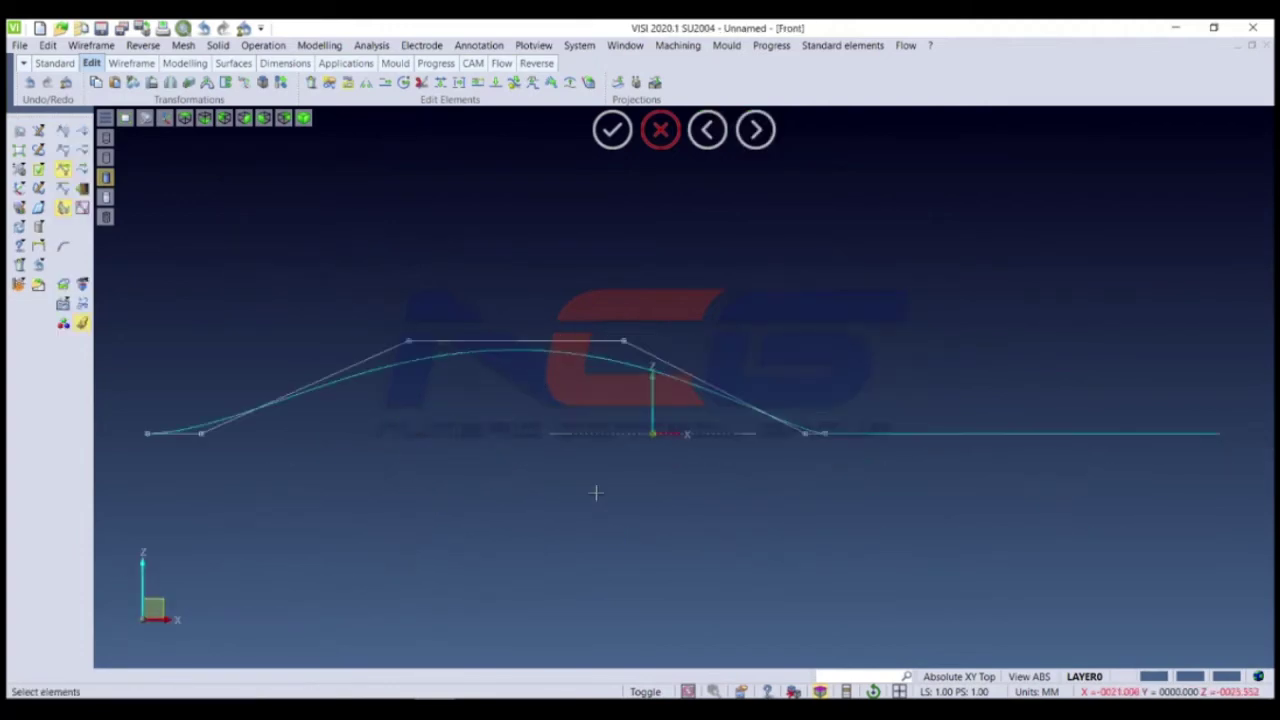
{"action": "scroll", "coordinate": [509, 440], "scroll_direction": "down", "scroll_amount": 2}
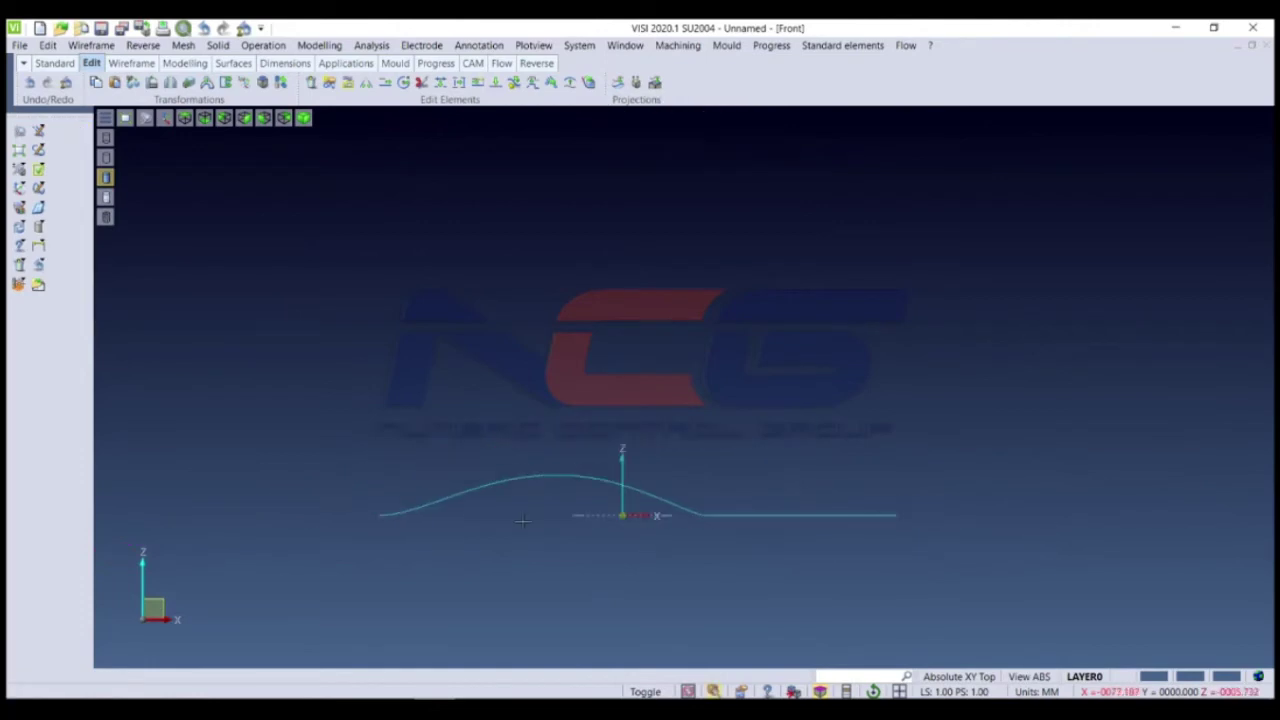
{"action": "middle_click_drag", "start_coordinate": [531, 434], "coordinate": [533, 511]}
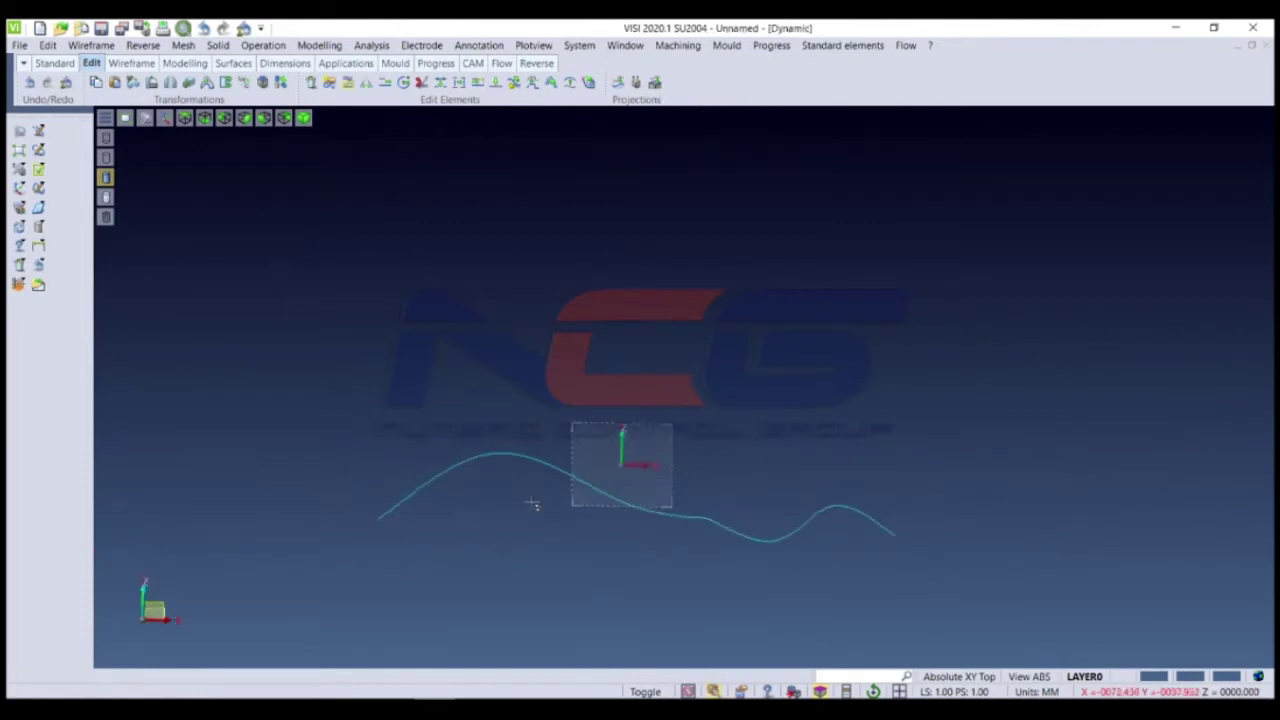
Step: Restart Modify points on the right-hand curve section and raise its top vertex
{"action": "right_click", "coordinate": [344, 300]}
{"action": "left_click", "coordinate": [392, 316]}
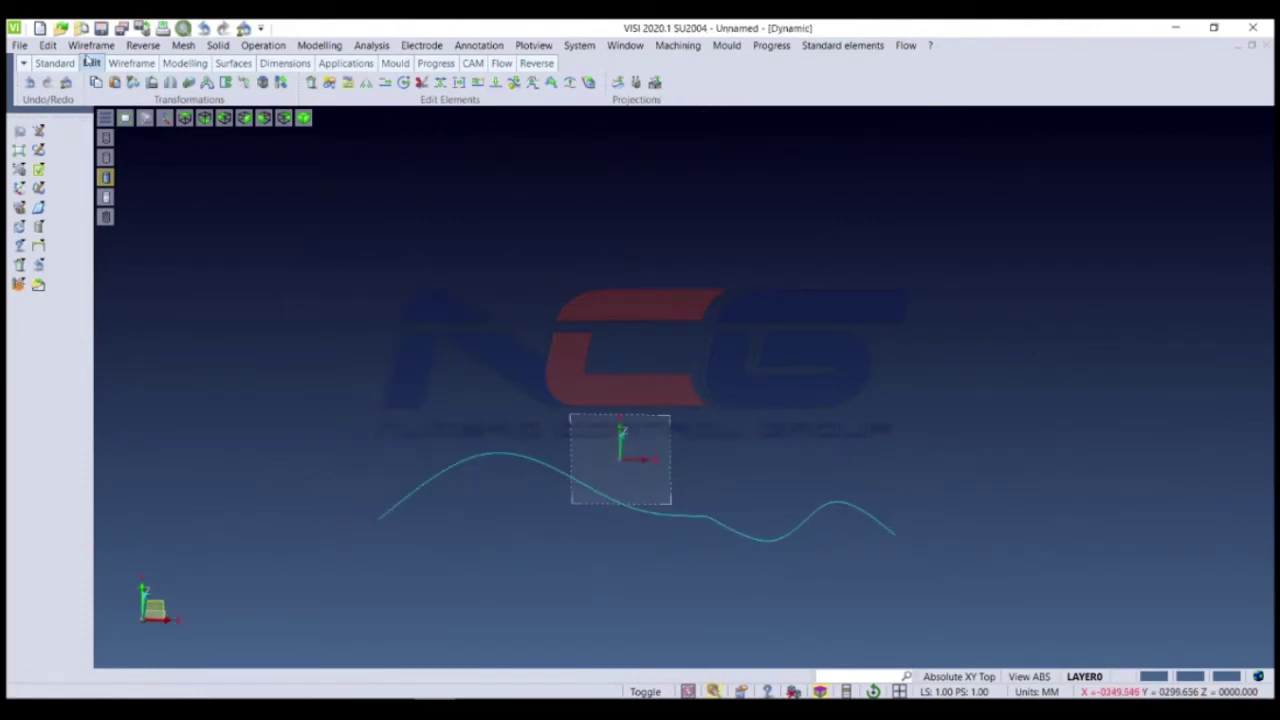
{"action": "left_click", "coordinate": [92, 46]}
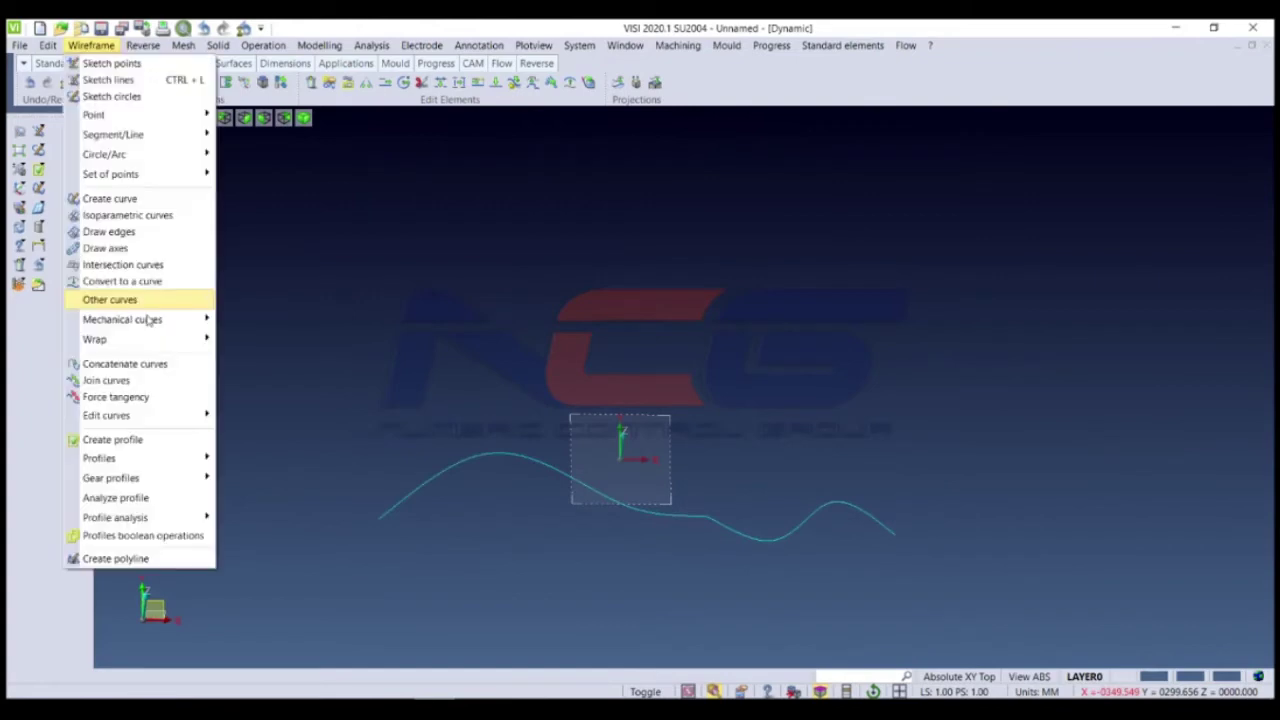
{"action": "left_click", "coordinate": [268, 414]}
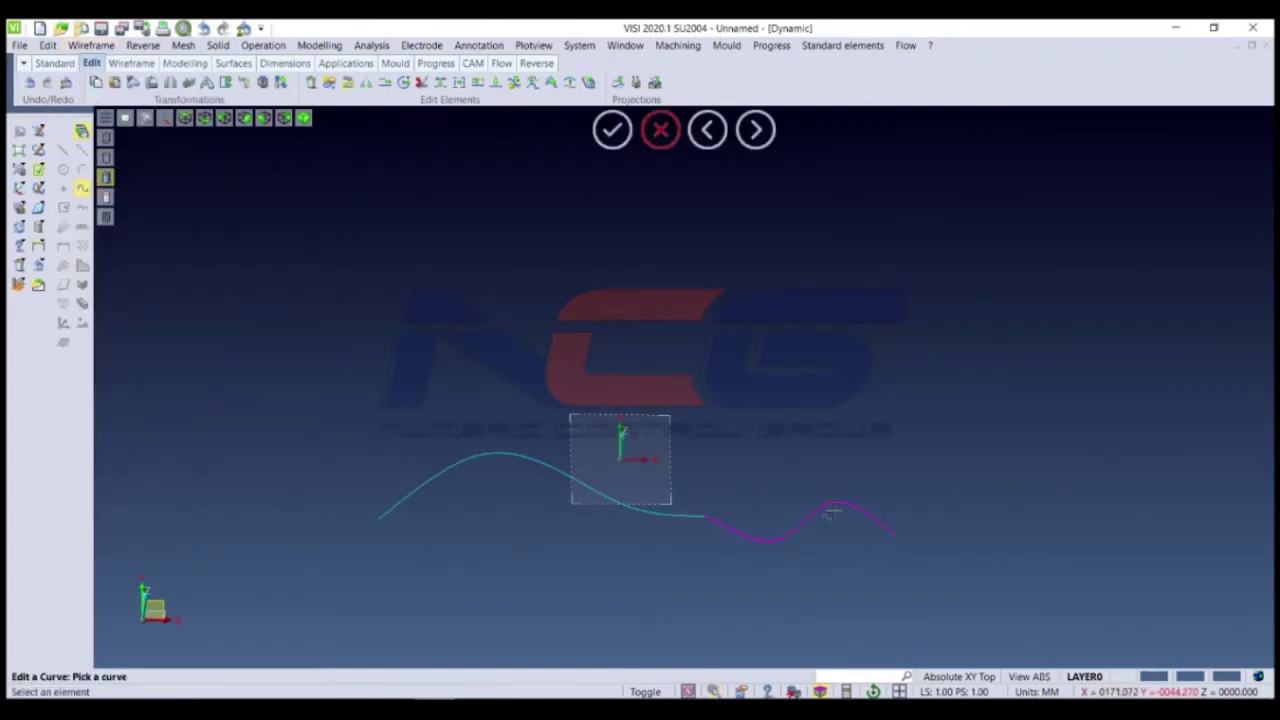
{"action": "left_click", "coordinate": [730, 525]}
{"action": "scroll", "coordinate": [672, 490], "scroll_direction": "down", "scroll_amount": 3}
{"action": "scroll", "coordinate": [760, 470], "scroll_direction": "up", "scroll_amount": 3}
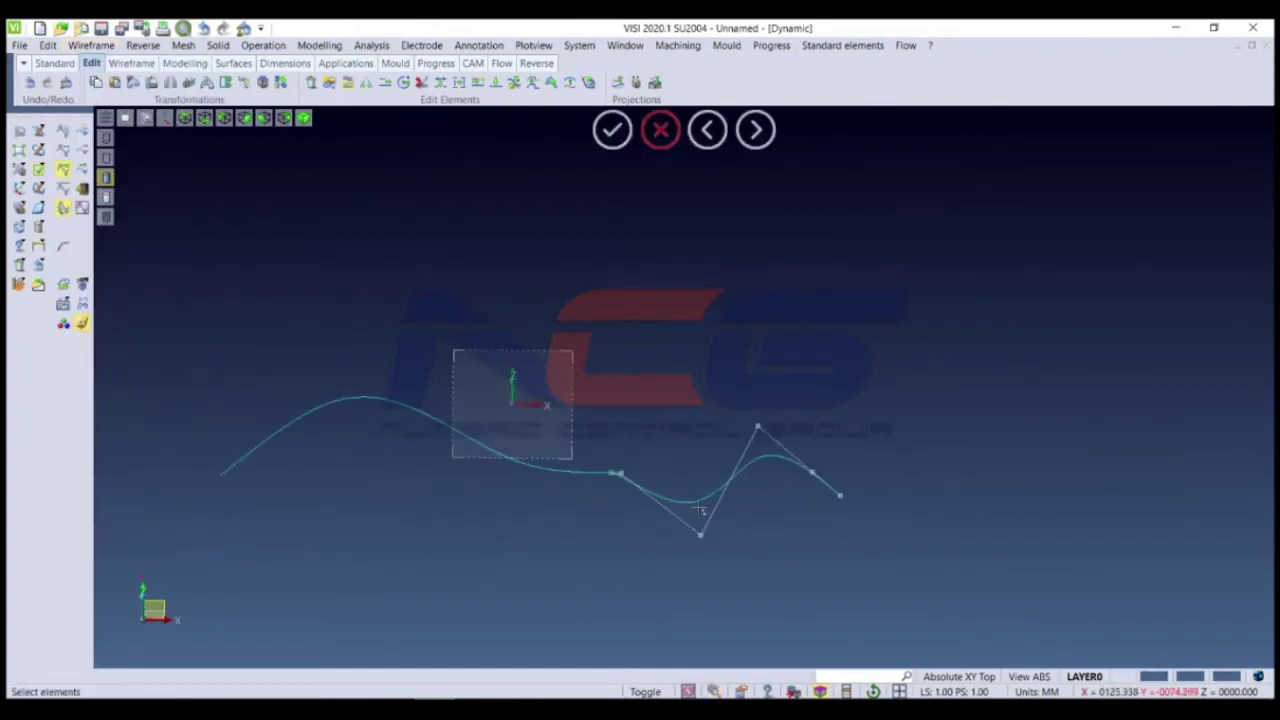
{"action": "scroll", "coordinate": [803, 467], "scroll_direction": "up", "scroll_amount": 3}
{"action": "left_click", "coordinate": [708, 376]}
{"action": "right_click", "coordinate": [740, 511]}
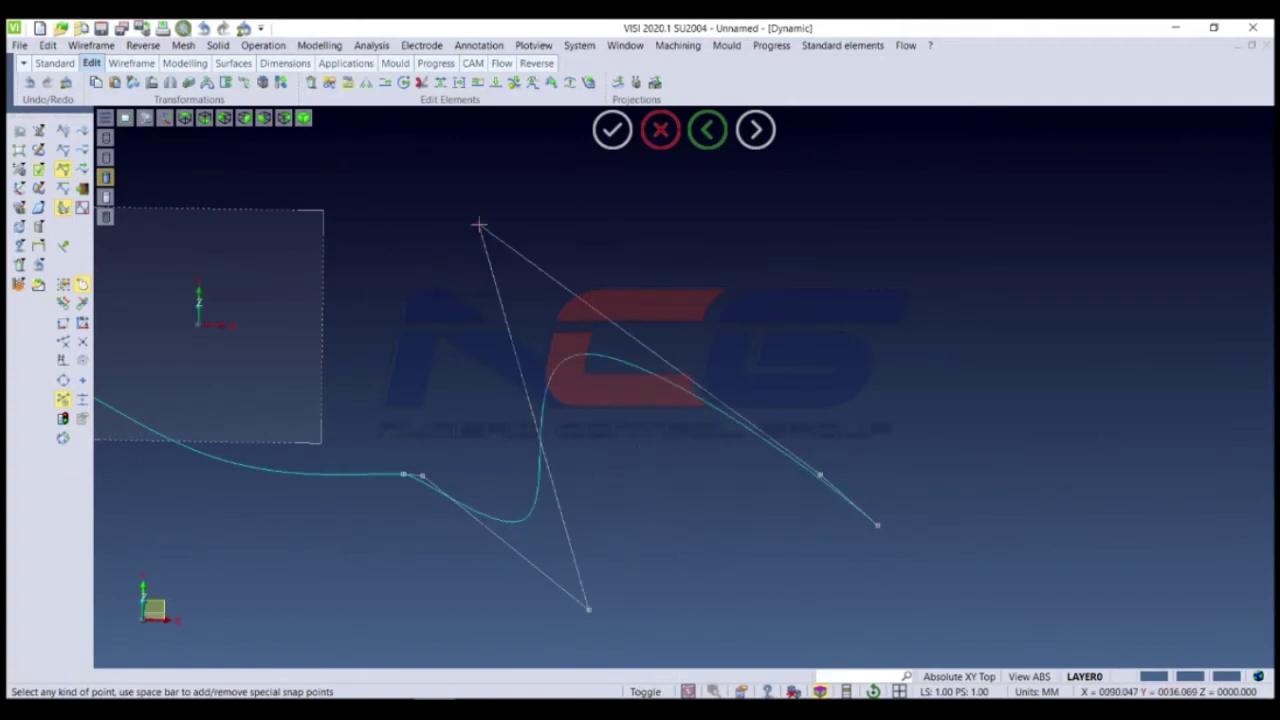
{"action": "left_click", "coordinate": [479, 226]}
Step: Move the top control point by the exact offset 11-17-28 to form the hook
{"action": "left_click", "coordinate": [479, 226]}
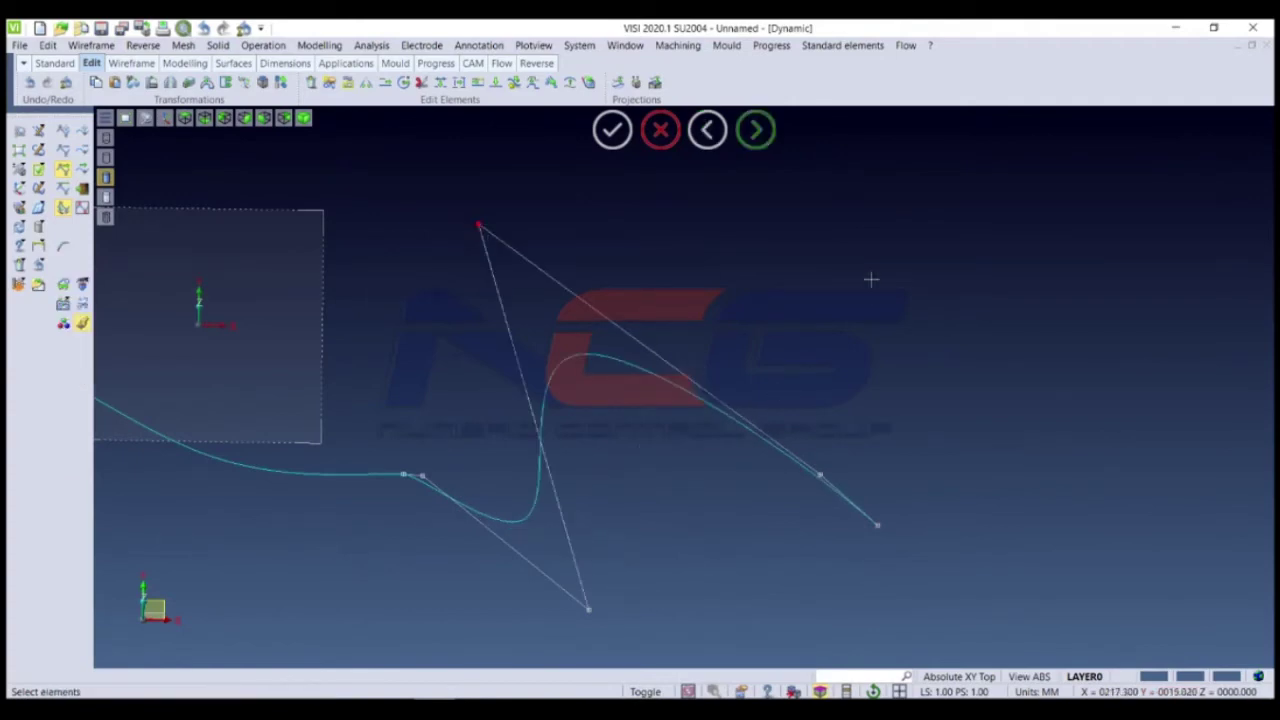
{"action": "right_click", "coordinate": [714, 277]}
{"action": "left_click", "coordinate": [953, 248]}
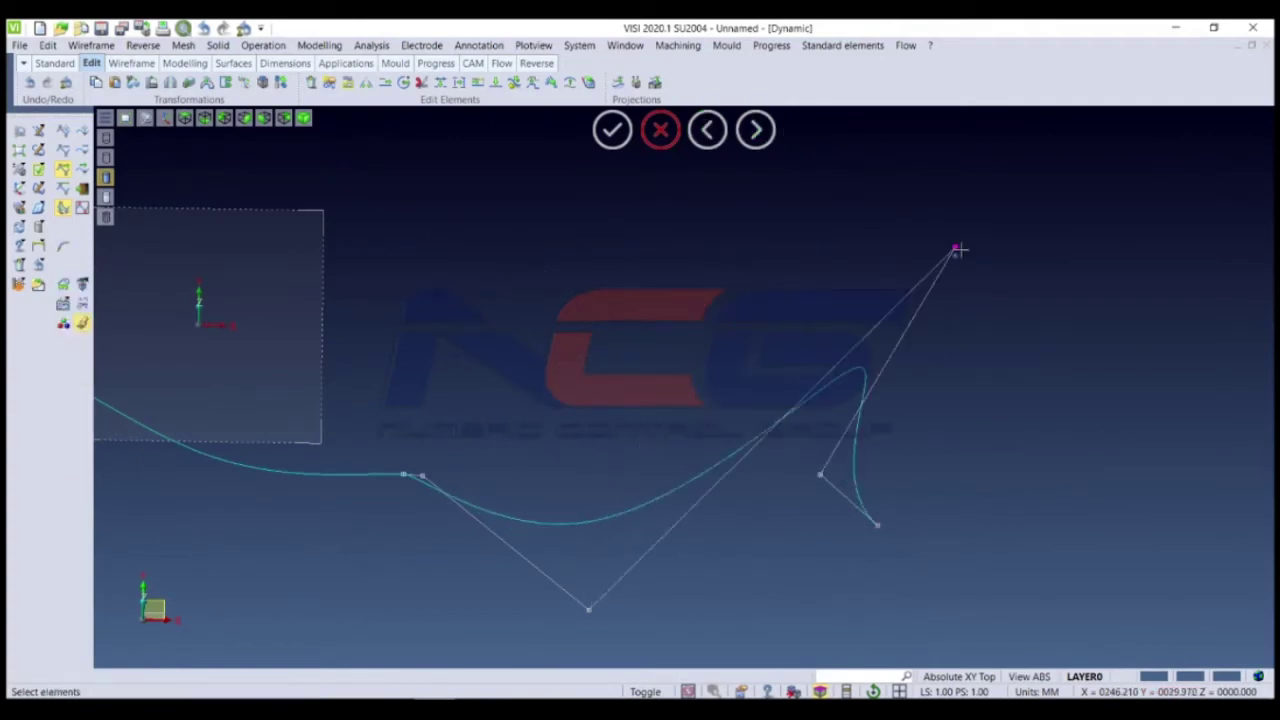
{"action": "left_click", "coordinate": [72, 244]}
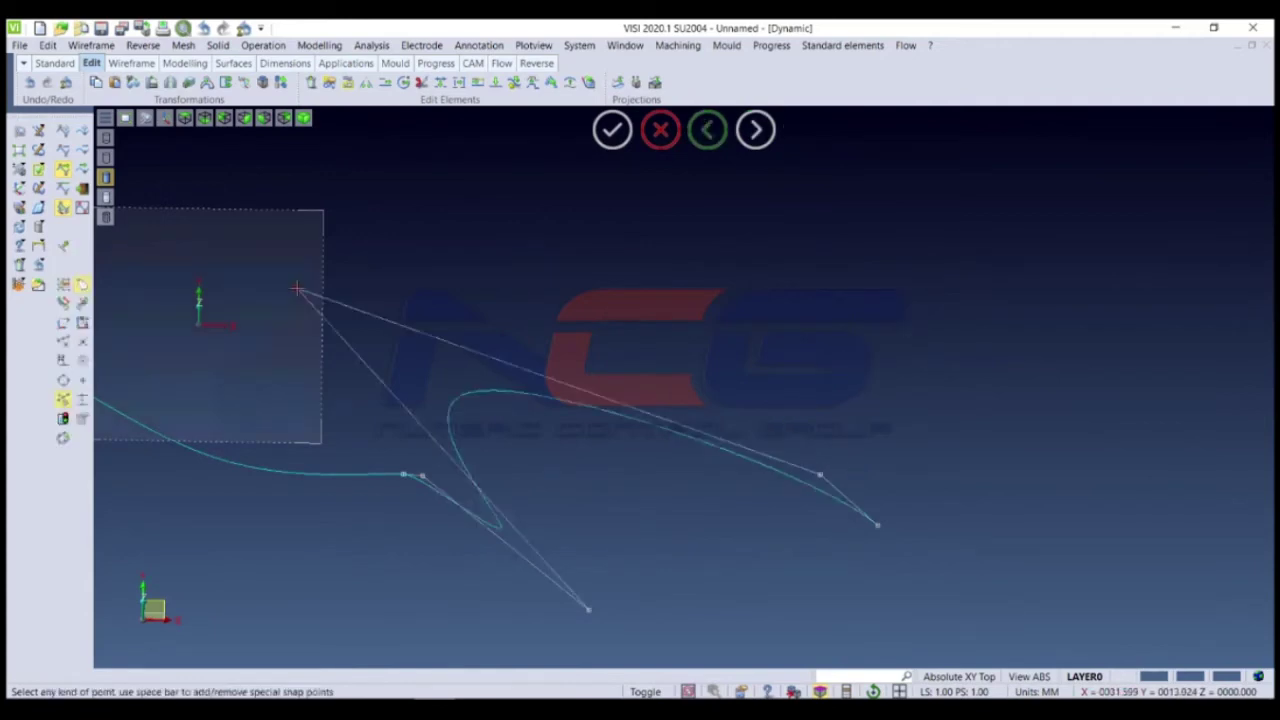
{"action": "type", "text": "1"}
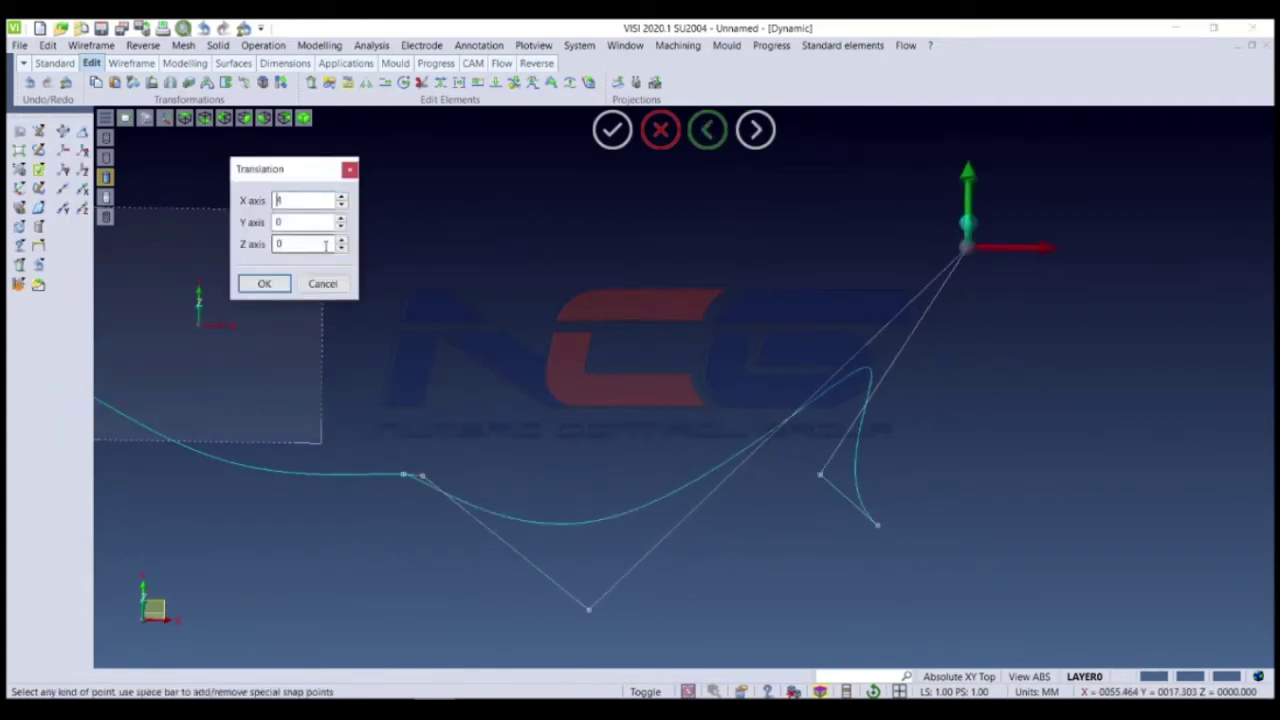
{"action": "type", "text": "1"}
{"action": "type", "text": "-17"}
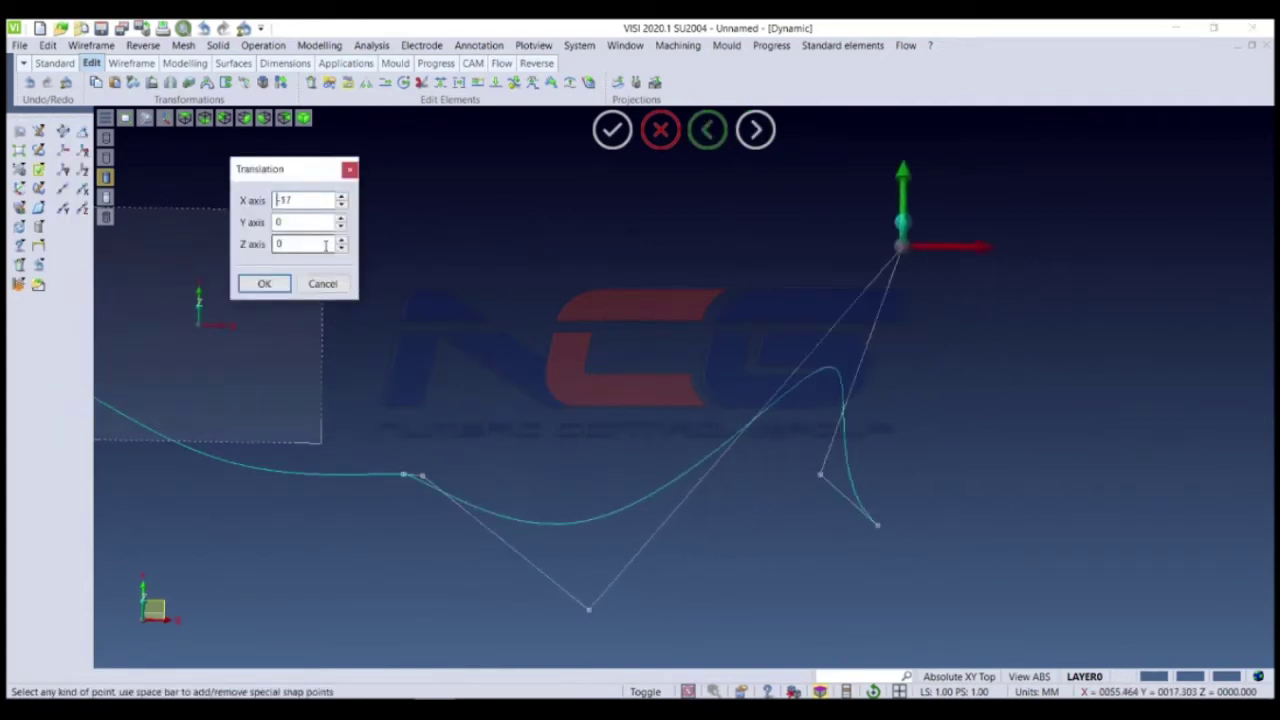
{"action": "type", "text": "-28"}
{"action": "key", "text": "Return"}
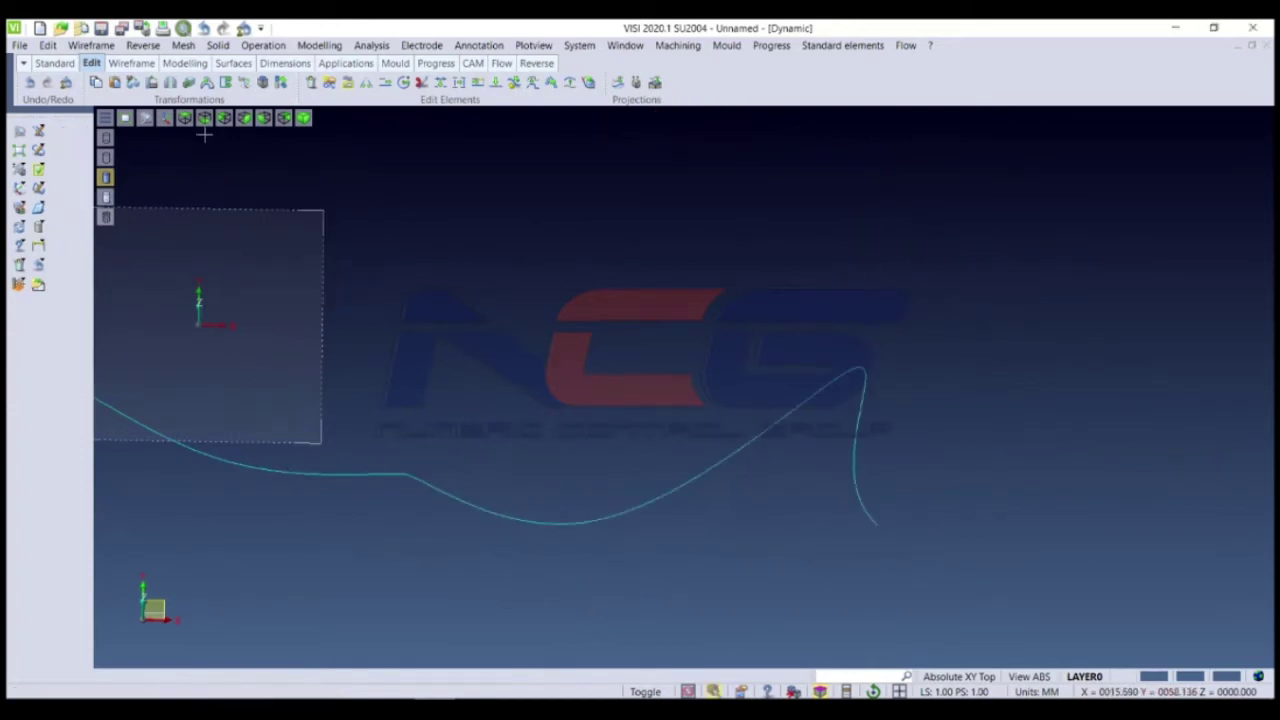
{"action": "left_click", "coordinate": [92, 45]}
{"action": "mouse_move", "coordinate": [107, 415]}
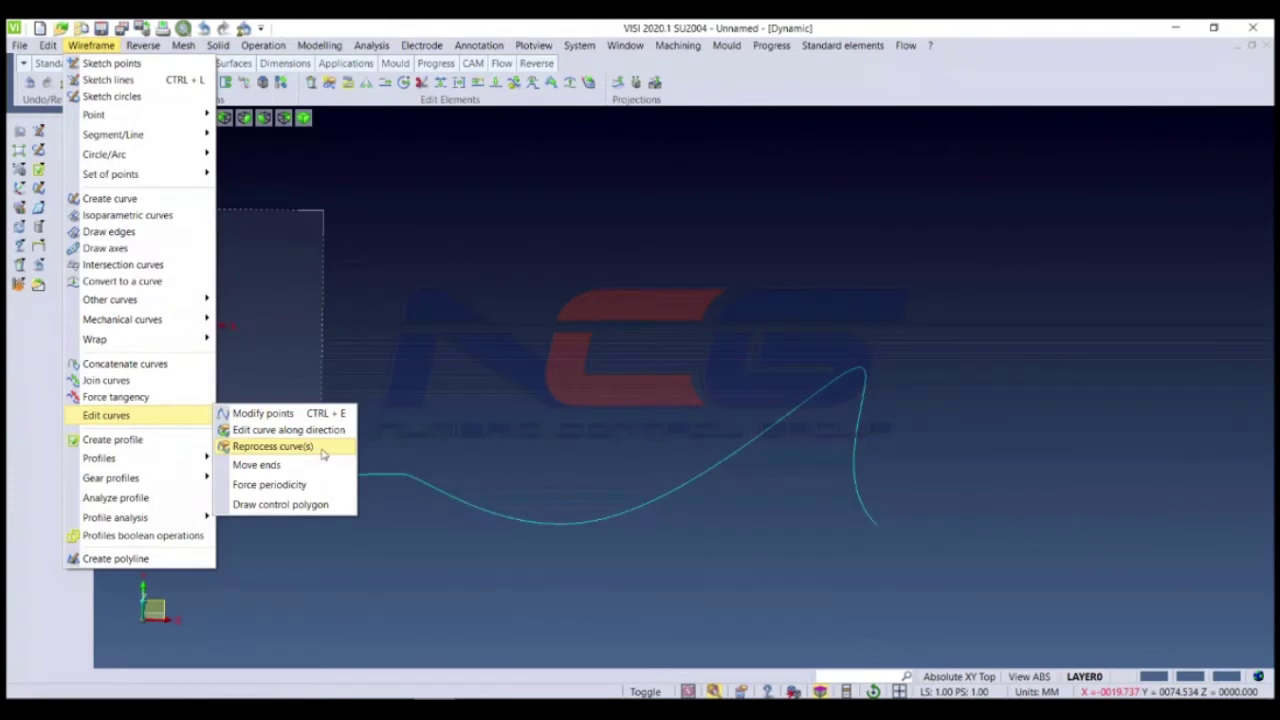
Step: Close the curve-editing menu without reprocessing, then show the File menu
{"action": "left_click", "coordinate": [322, 454]}
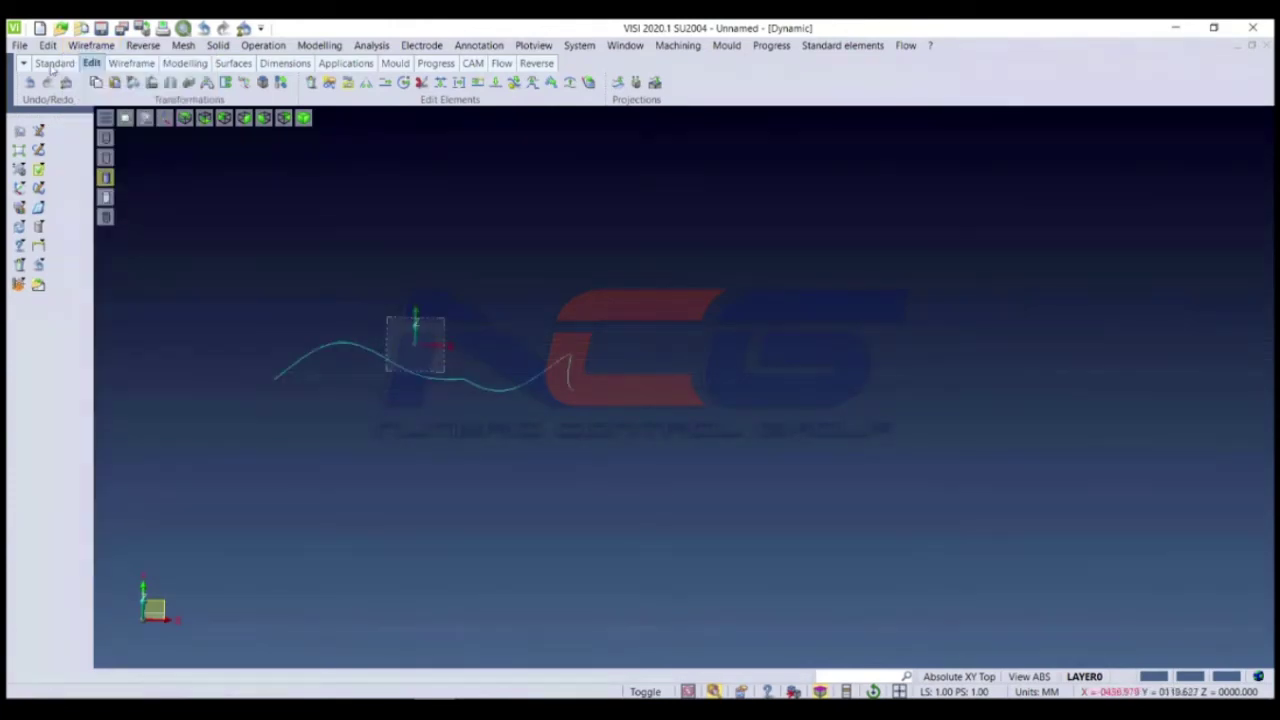
{"action": "left_click", "coordinate": [20, 46]}
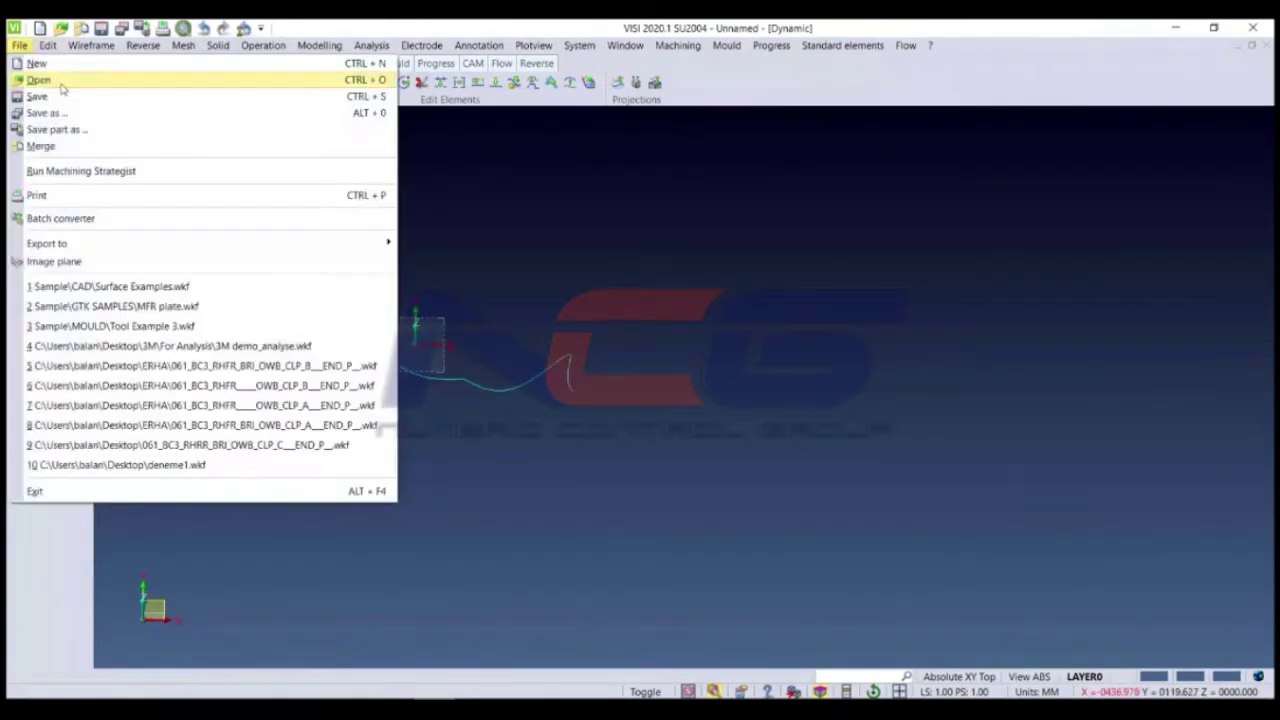
Step: Answer the save prompt, browse to Sample > CAD > Parting plane and load Parting plane.WKF
{"action": "left_click", "coordinate": [60, 80]}
{"action": "left_click", "coordinate": [680, 366]}
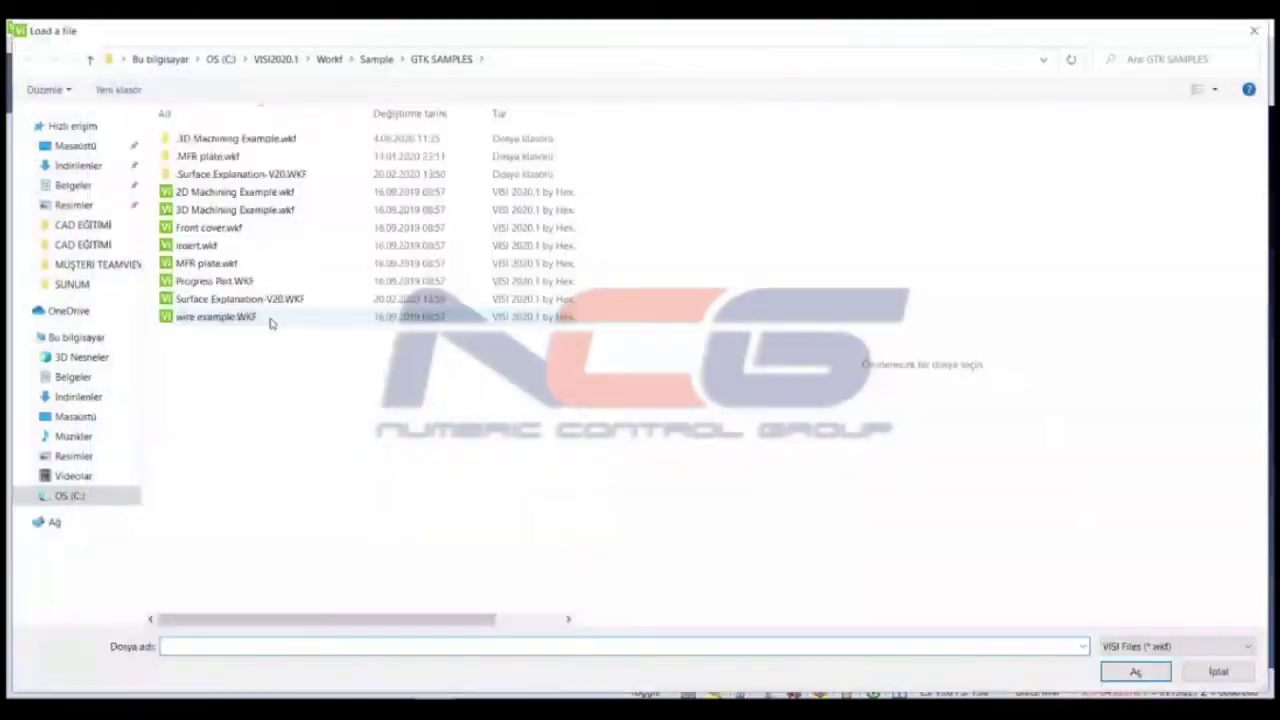
{"action": "left_click", "coordinate": [268, 284]}
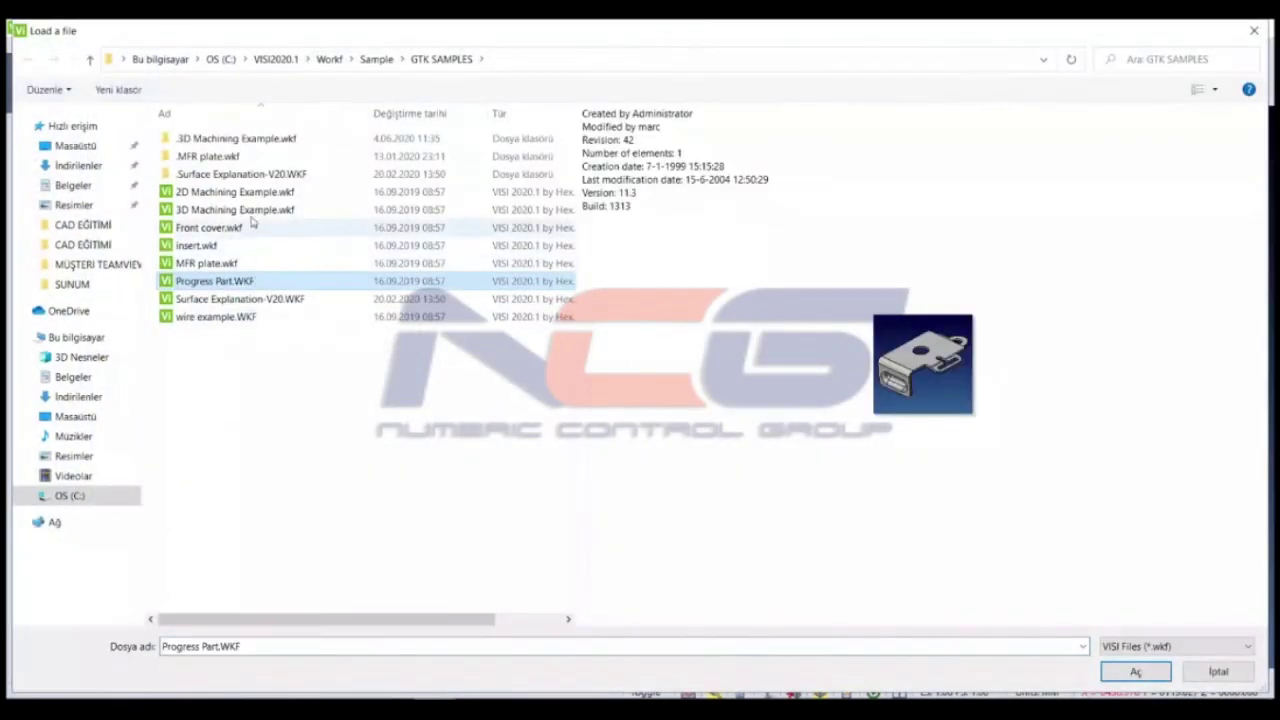
{"action": "left_click", "coordinate": [382, 62]}
{"action": "left_click", "coordinate": [243, 163]}
{"action": "double_click", "coordinate": [243, 163]}
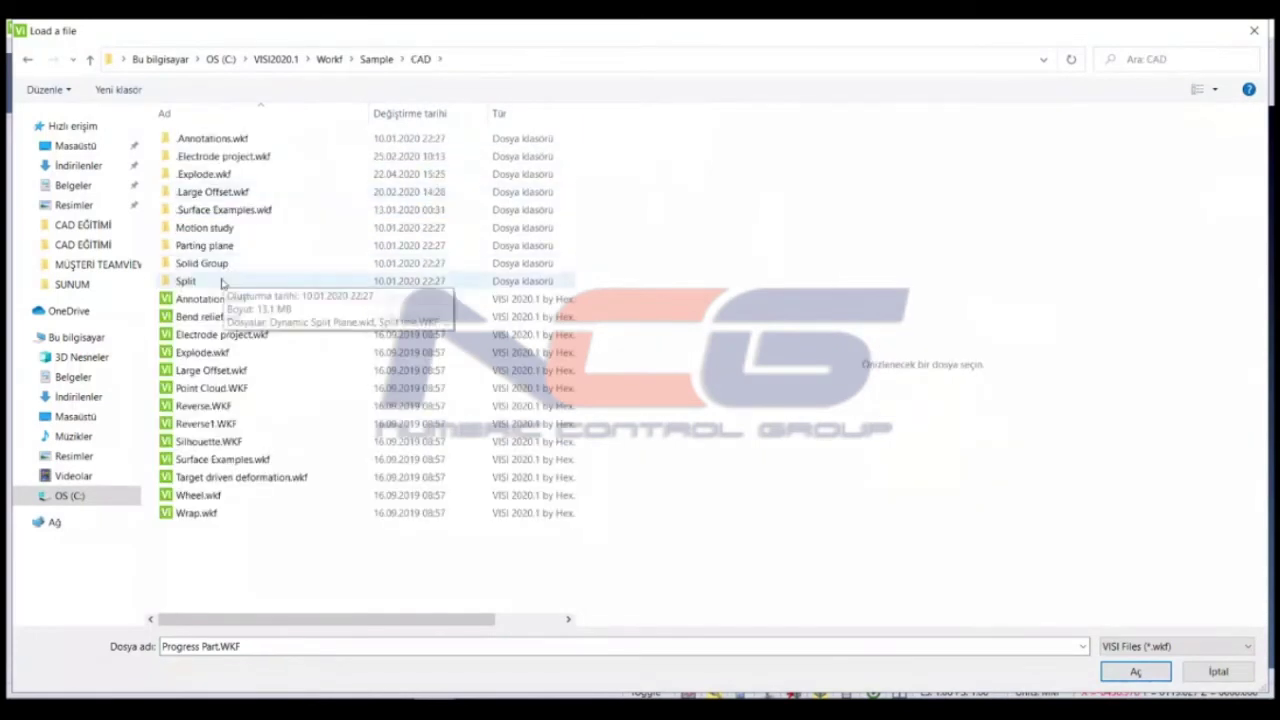
{"action": "double_click", "coordinate": [233, 247]}
{"action": "left_click", "coordinate": [249, 158]}
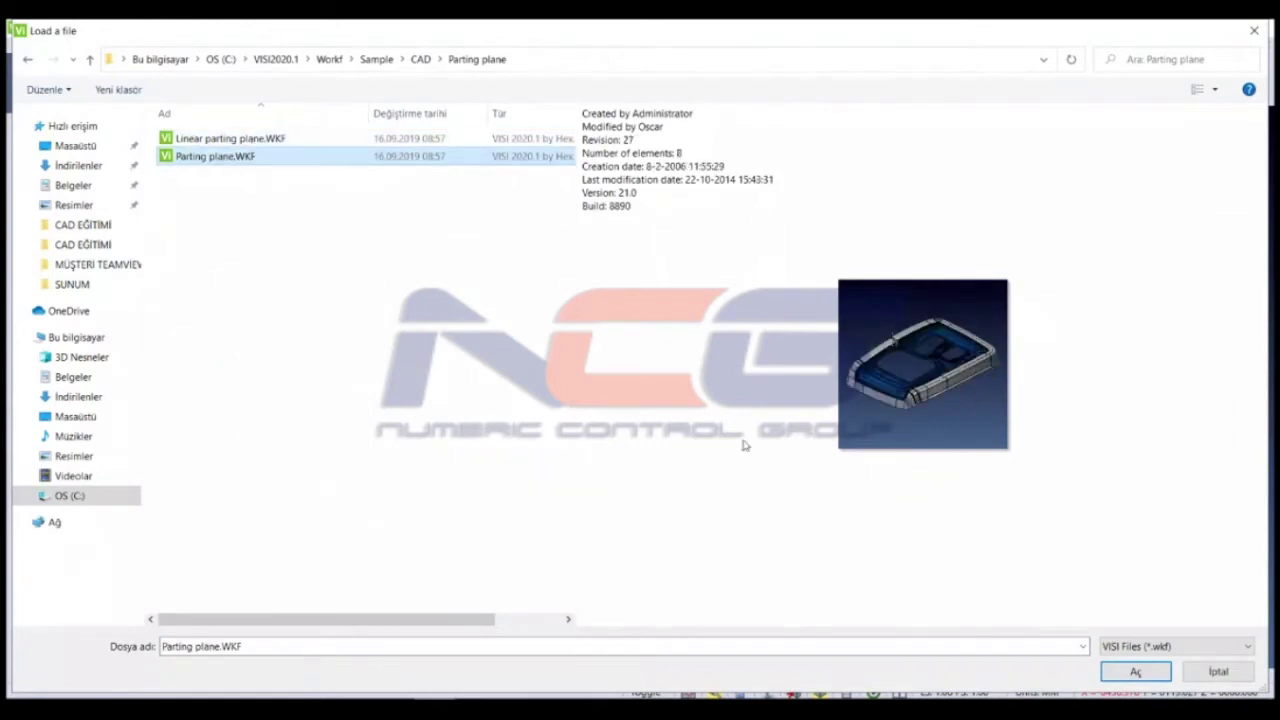
{"action": "left_click", "coordinate": [1146, 674]}
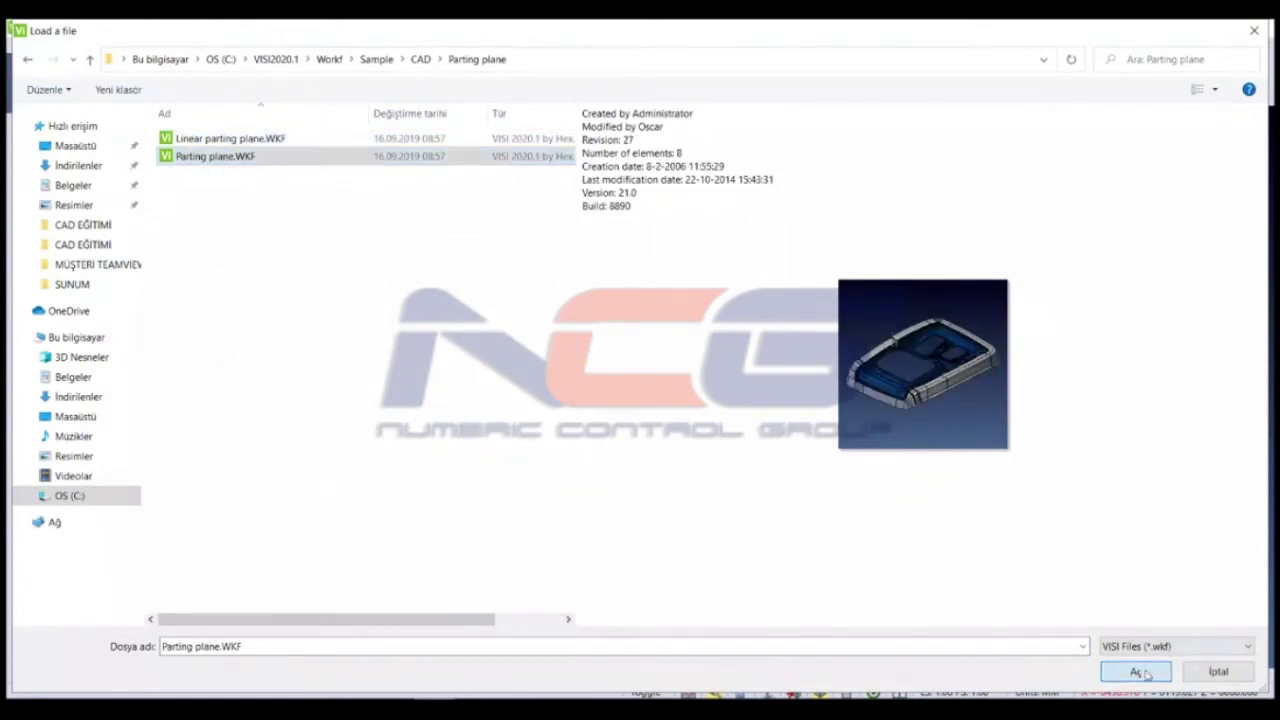
{"action": "key", "text": "Return"}
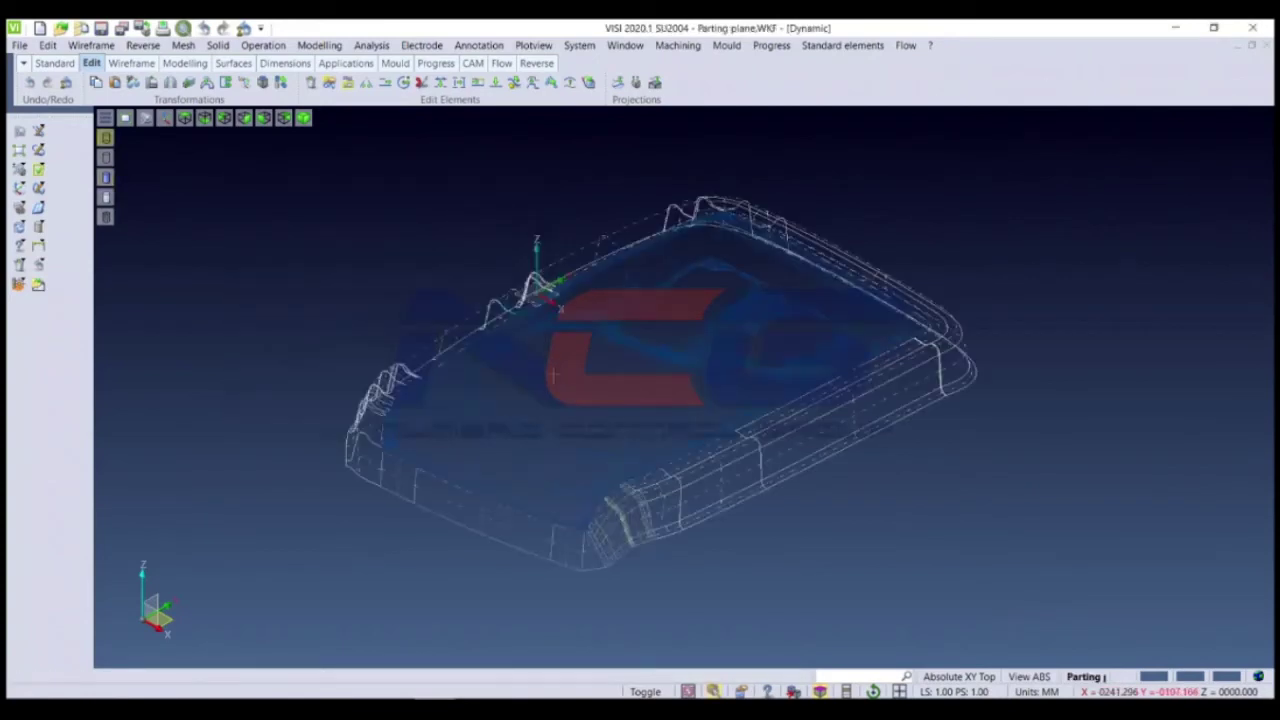
Step: Delete the red-marked extra elements, leaving only the blue part
{"action": "scroll", "coordinate": [553, 374], "scroll_direction": "up", "scroll_amount": 2}
{"action": "left_click", "coordinate": [55, 62]}
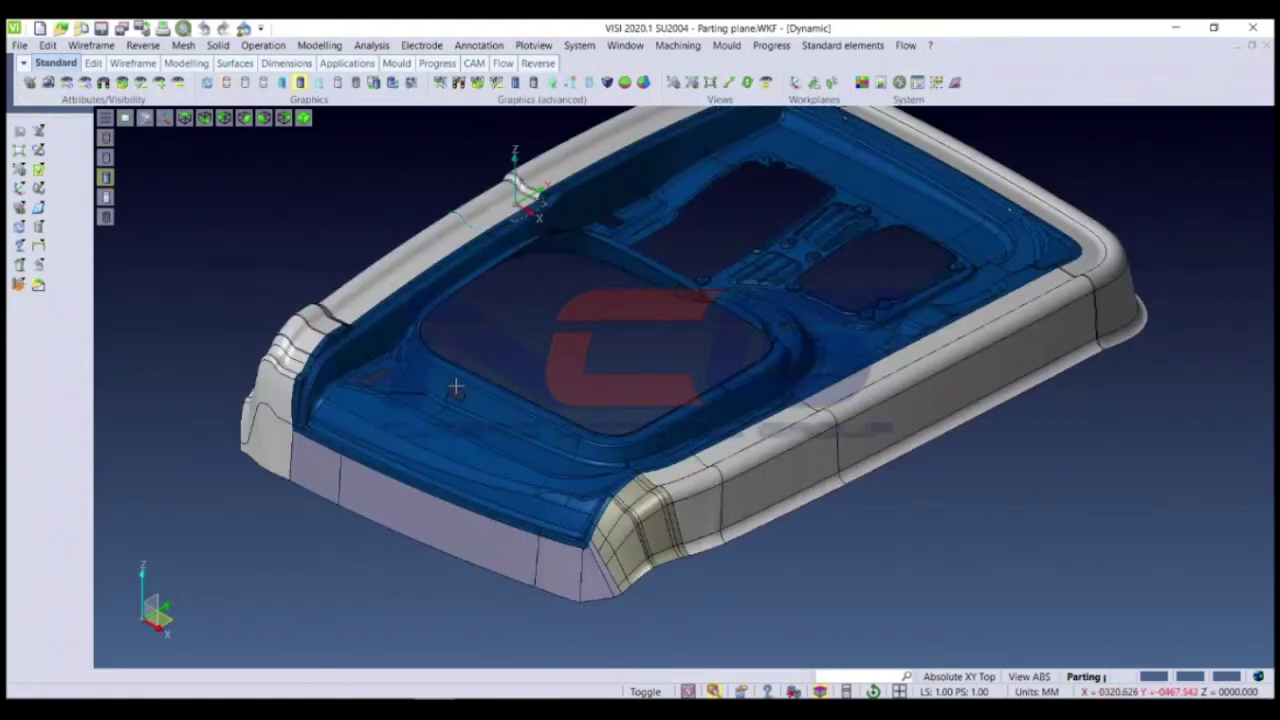
{"action": "scroll", "coordinate": [455, 387], "scroll_direction": "down", "scroll_amount": 5}
{"action": "mouse_move", "coordinate": [440, 383]}
{"action": "middle_mouse_down"}
{"action": "mouse_move", "coordinate": [537, 440]}
{"action": "mouse_move", "coordinate": [460, 500]}
{"action": "middle_mouse_up"}
{"action": "left_click", "coordinate": [19, 264]}
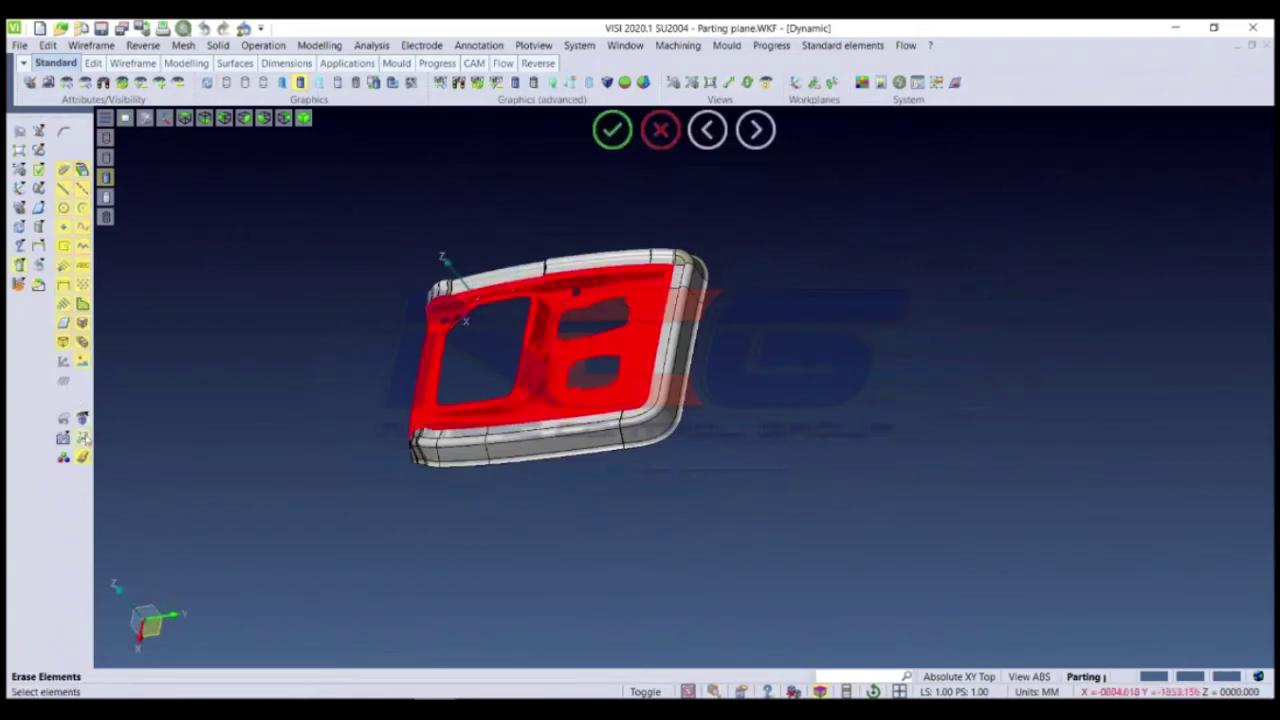
{"action": "left_click", "coordinate": [281, 277]}
Step: Orbit and zoom around the part to inspect its lower edge and corner
{"action": "scroll", "coordinate": [671, 393], "scroll_direction": "up", "scroll_amount": 2}
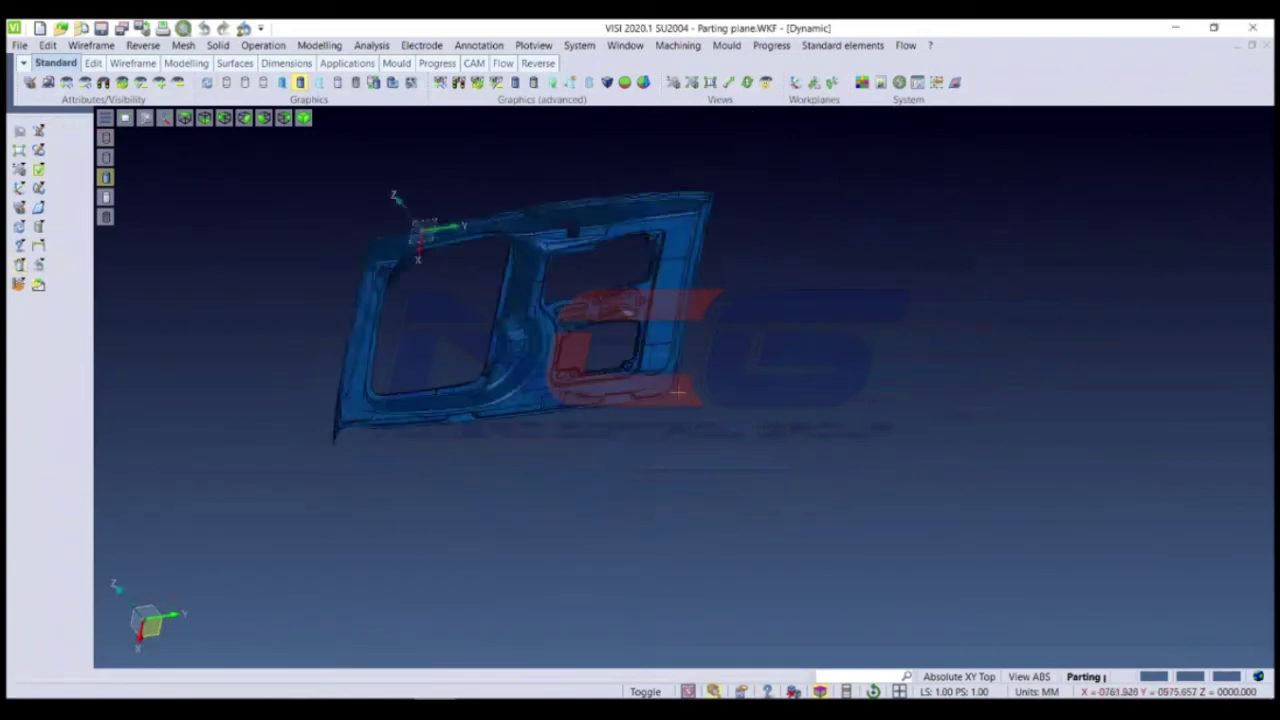
{"action": "scroll", "coordinate": [671, 393], "scroll_direction": "up", "scroll_amount": 3}
{"action": "mouse_move", "coordinate": [671, 393]}
{"action": "middle_mouse_down"}
{"action": "mouse_move", "coordinate": [577, 406]}
{"action": "mouse_move", "coordinate": [600, 457]}
{"action": "mouse_move", "coordinate": [597, 400]}
{"action": "mouse_move", "coordinate": [503, 543]}
{"action": "mouse_move", "coordinate": [543, 423]}
{"action": "middle_mouse_up"}
{"action": "scroll", "coordinate": [543, 423], "scroll_direction": "up", "scroll_amount": 2}
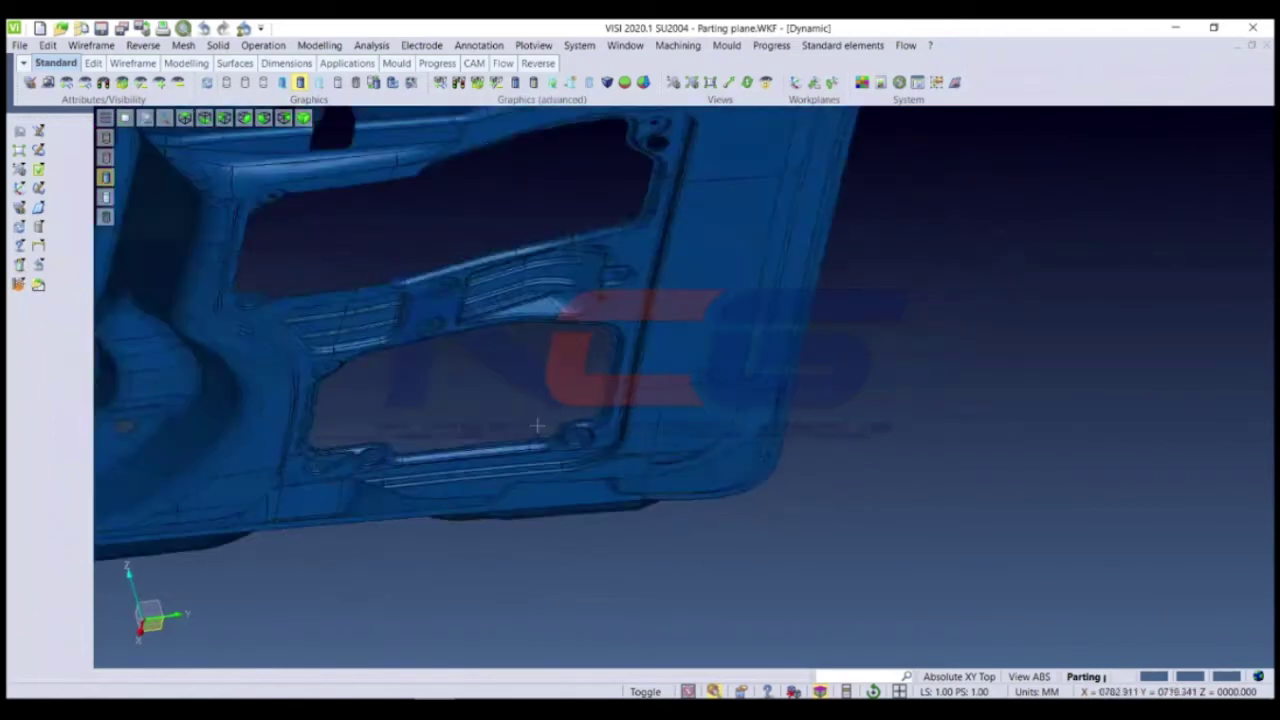
{"action": "scroll", "coordinate": [341, 538], "scroll_direction": "down", "scroll_amount": 5}
{"action": "scroll", "coordinate": [341, 538], "scroll_direction": "up", "scroll_amount": 3}
{"action": "mouse_move", "coordinate": [341, 538]}
{"action": "middle_mouse_down"}
{"action": "mouse_move", "coordinate": [414, 509]}
{"action": "mouse_move", "coordinate": [570, 572]}
{"action": "mouse_move", "coordinate": [649, 530]}
{"action": "mouse_move", "coordinate": [634, 520]}
{"action": "mouse_move", "coordinate": [685, 545]}
{"action": "mouse_move", "coordinate": [646, 537]}
{"action": "middle_mouse_up"}
{"action": "scroll", "coordinate": [649, 530], "scroll_direction": "up", "scroll_amount": 3}
{"action": "scroll", "coordinate": [649, 530], "scroll_direction": "up", "scroll_amount": 3}
{"action": "scroll", "coordinate": [634, 520], "scroll_direction": "up", "scroll_amount": 2}
{"action": "scroll", "coordinate": [697, 560], "scroll_direction": "down", "scroll_amount": 2}
{"action": "scroll", "coordinate": [674, 548], "scroll_direction": "down", "scroll_amount": 3}
{"action": "scroll", "coordinate": [646, 537], "scroll_direction": "up", "scroll_amount": 3}
{"action": "scroll", "coordinate": [693, 574], "scroll_direction": "down", "scroll_amount": 3}
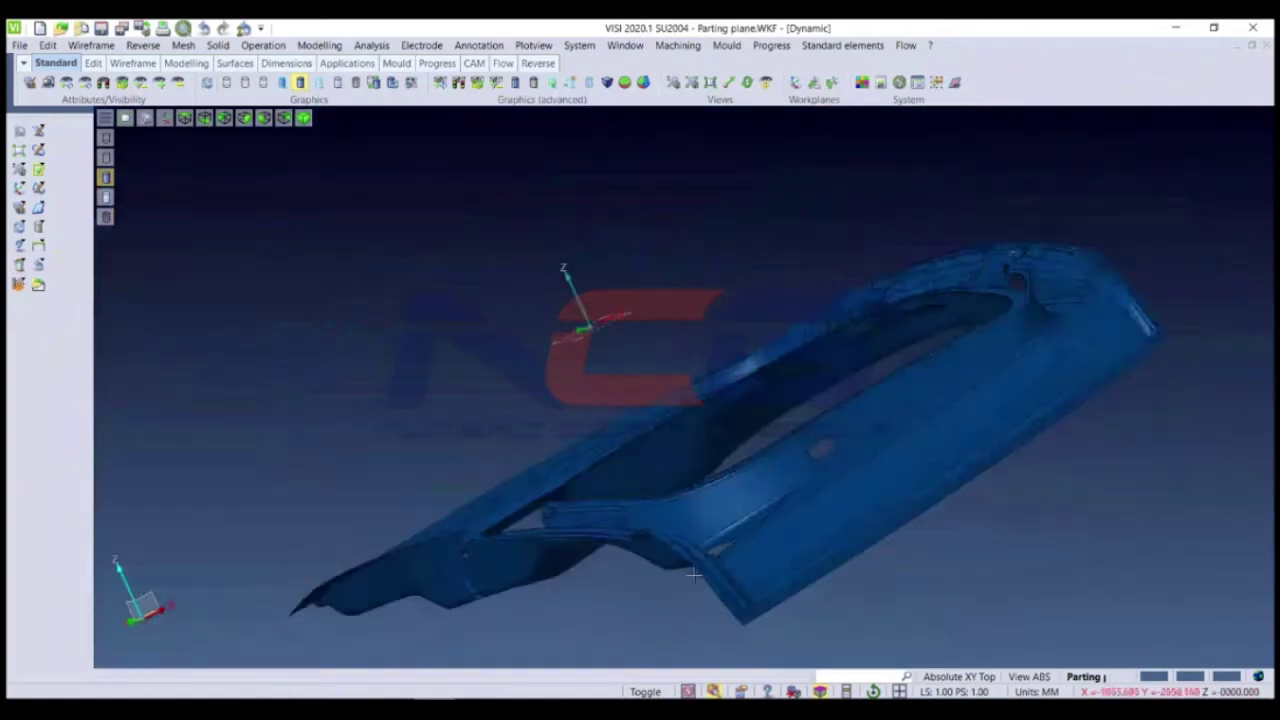
{"action": "middle_click_drag", "start_coordinate": [693, 574], "coordinate": [640, 500]}
{"action": "scroll", "coordinate": [620, 466], "scroll_direction": "up", "scroll_amount": 3}
{"action": "scroll", "coordinate": [620, 466], "scroll_direction": "down", "scroll_amount": 3}
{"action": "left_click", "coordinate": [614, 458]}
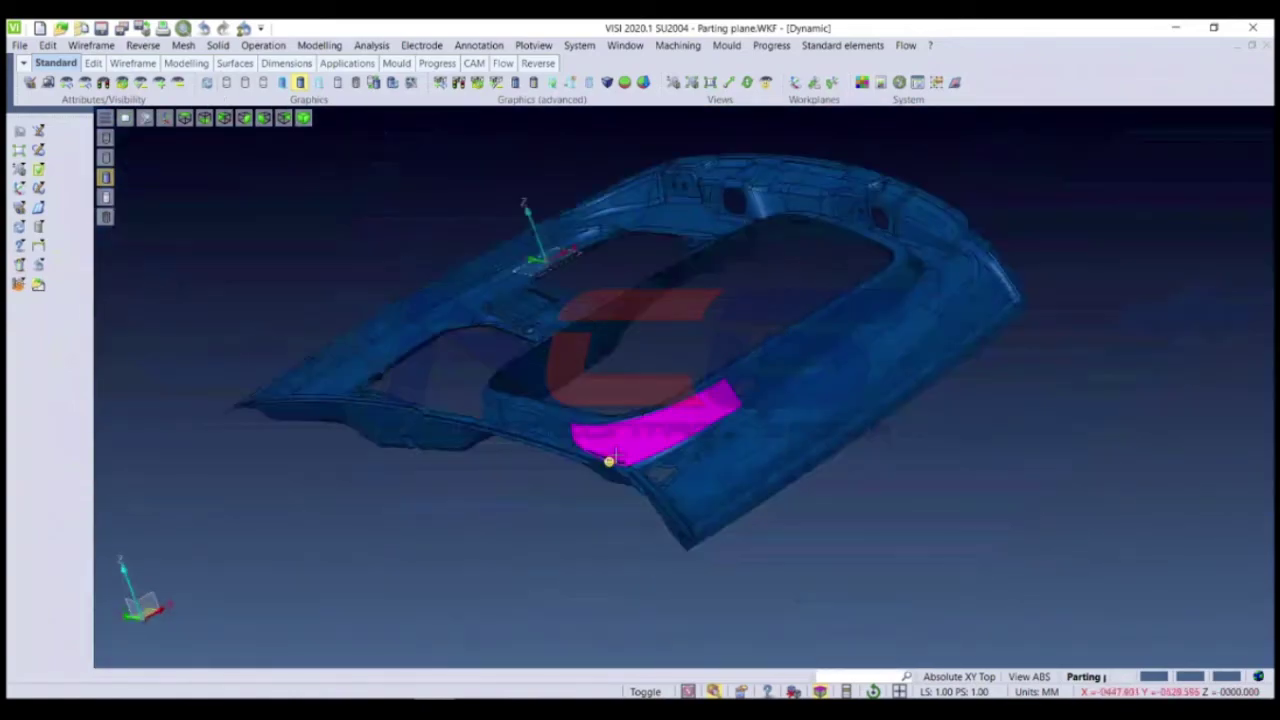
{"action": "scroll", "coordinate": [614, 458], "scroll_direction": "up", "scroll_amount": 3}
{"action": "middle_click_drag", "start_coordinate": [534, 449], "coordinate": [580, 477]}
{"action": "scroll", "coordinate": [586, 480], "scroll_direction": "down", "scroll_amount": 2}
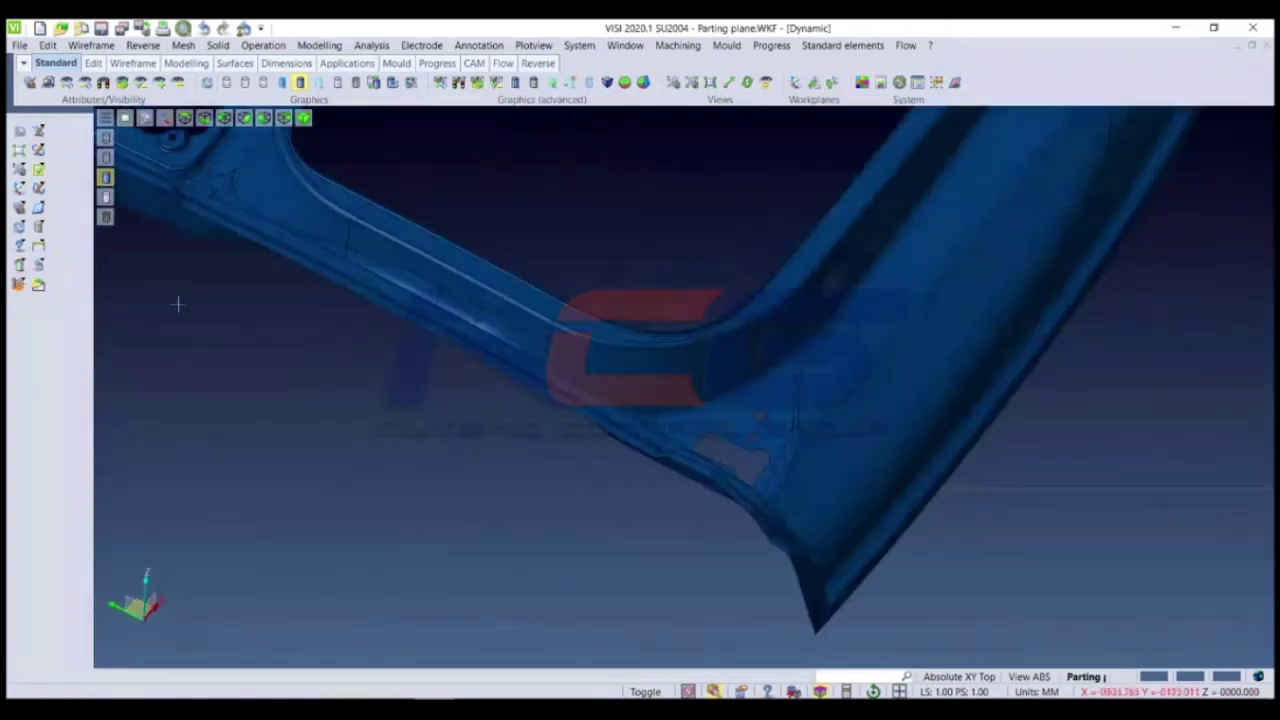
{"action": "left_click", "coordinate": [90, 45]}
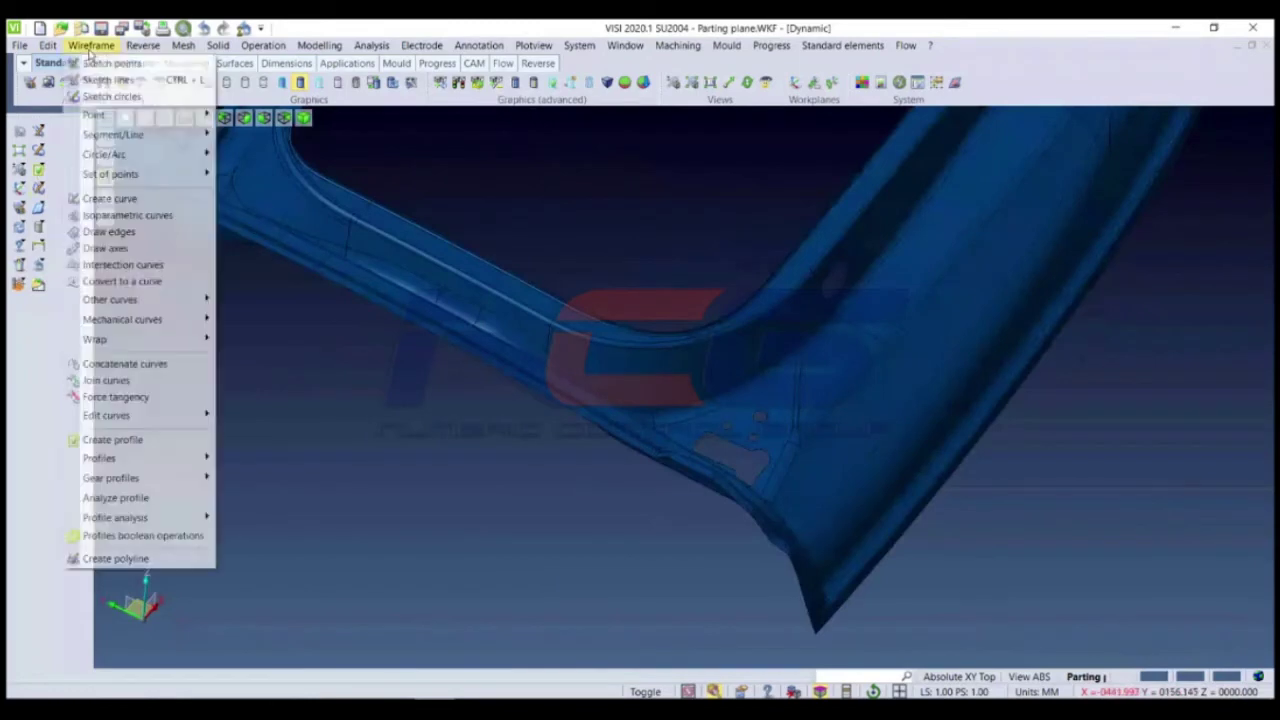
Step: Draw edge curves along the long lower edge using chain edge selection
{"action": "left_click", "coordinate": [152, 231]}
{"action": "middle_click_drag", "start_coordinate": [183, 329], "coordinate": [157, 329]}
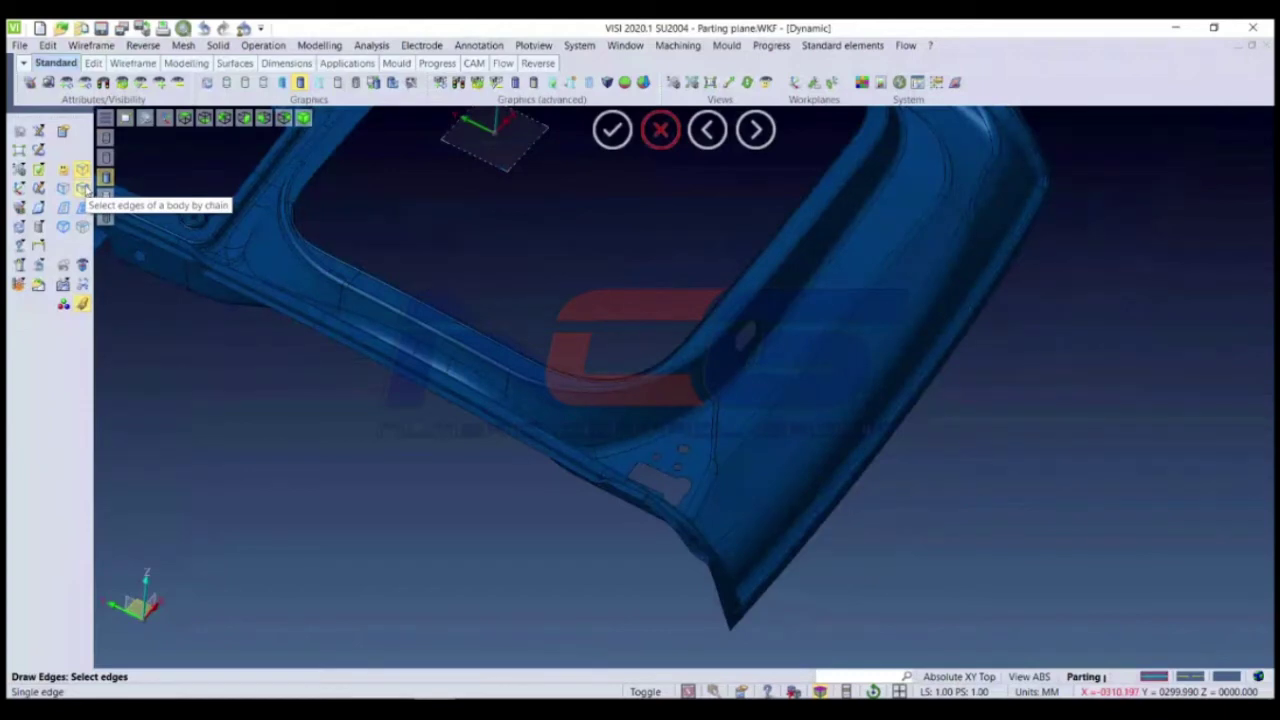
{"action": "left_click", "coordinate": [83, 188]}
{"action": "scroll", "coordinate": [450, 420], "scroll_direction": "up", "scroll_amount": 5}
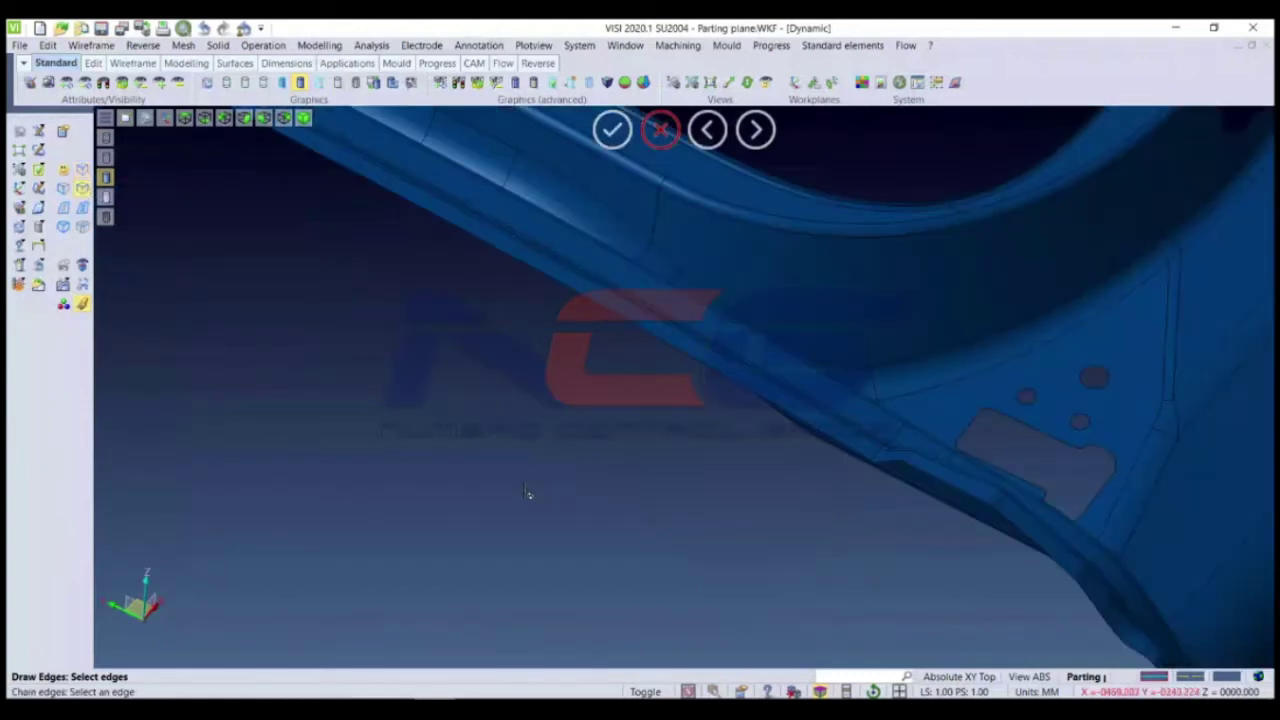
{"action": "left_click", "coordinate": [606, 330]}
{"action": "scroll", "coordinate": [588, 487], "scroll_direction": "down", "scroll_amount": 5}
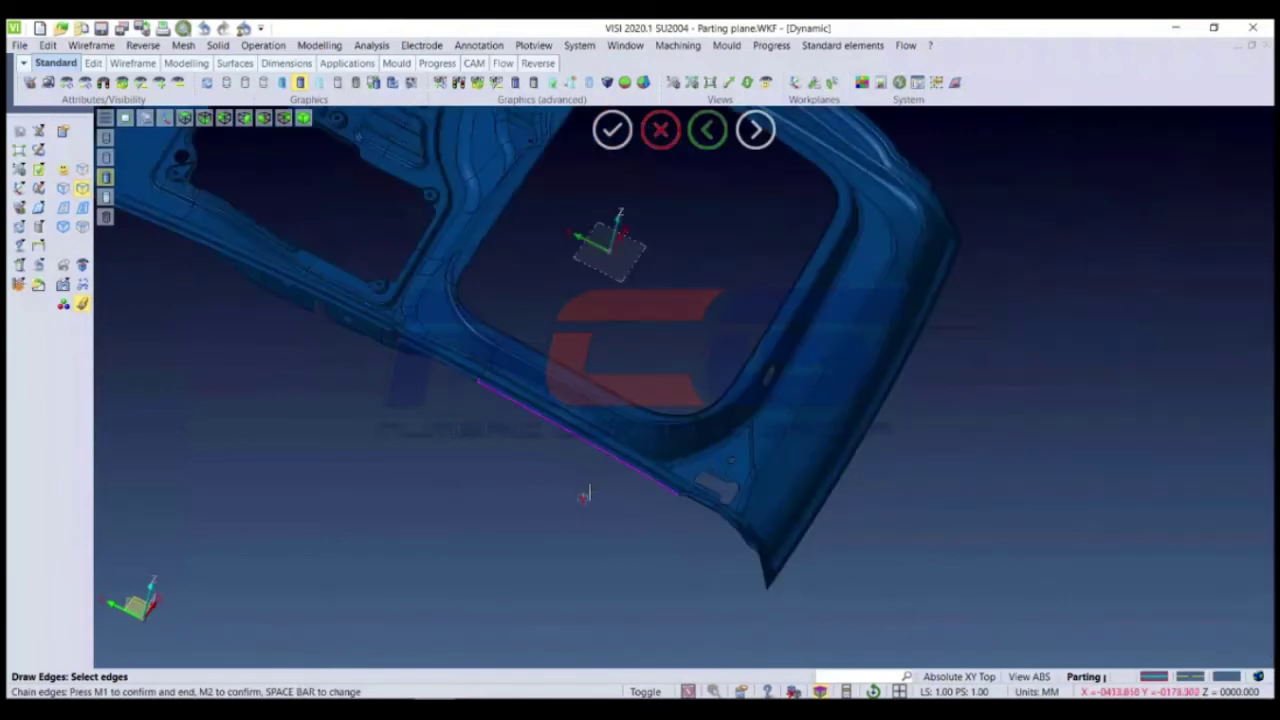
{"action": "scroll", "coordinate": [677, 503], "scroll_direction": "up", "scroll_amount": 2}
{"action": "scroll", "coordinate": [703, 543], "scroll_direction": "up", "scroll_amount": 3}
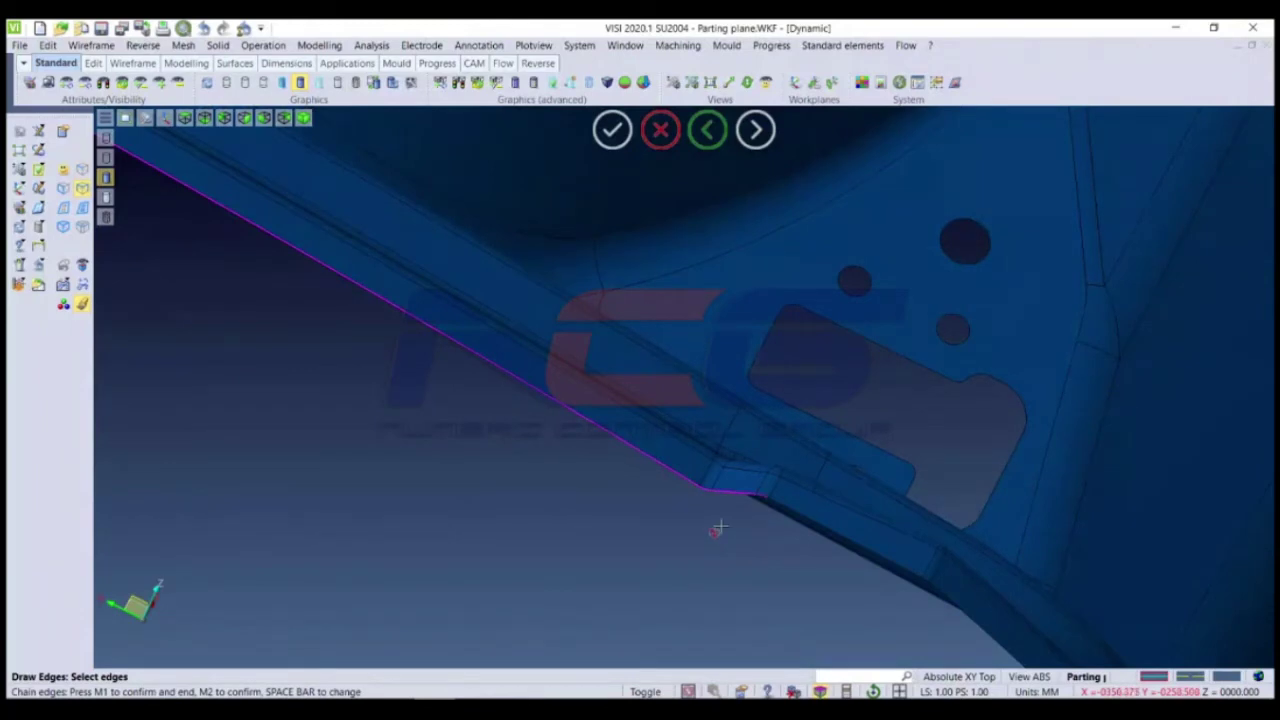
{"action": "scroll", "coordinate": [718, 528], "scroll_direction": "down", "scroll_amount": 3}
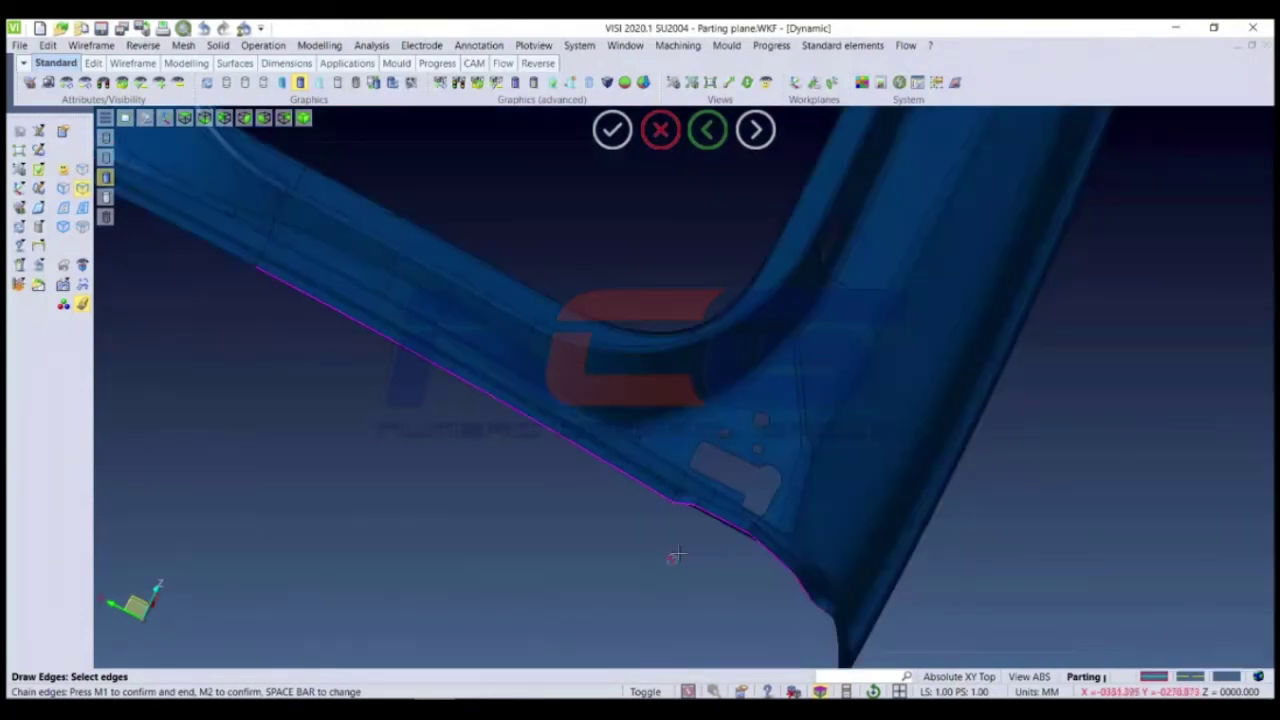
{"action": "scroll", "coordinate": [676, 556], "scroll_direction": "down", "scroll_amount": 5}
{"action": "scroll", "coordinate": [678, 556], "scroll_direction": "up", "scroll_amount": 4}
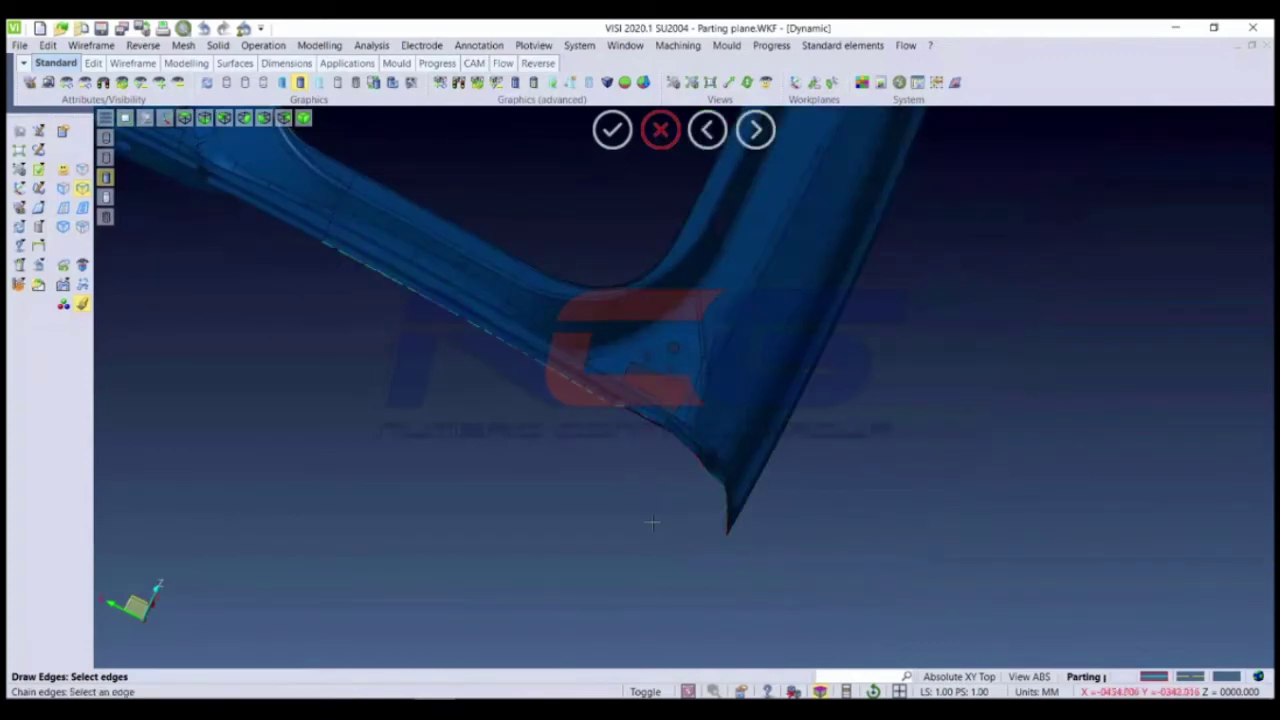
{"action": "right_click", "coordinate": [676, 556]}
{"action": "scroll", "coordinate": [588, 457], "scroll_direction": "down", "scroll_amount": 5}
{"action": "scroll", "coordinate": [588, 457], "scroll_direction": "up", "scroll_amount": 3}
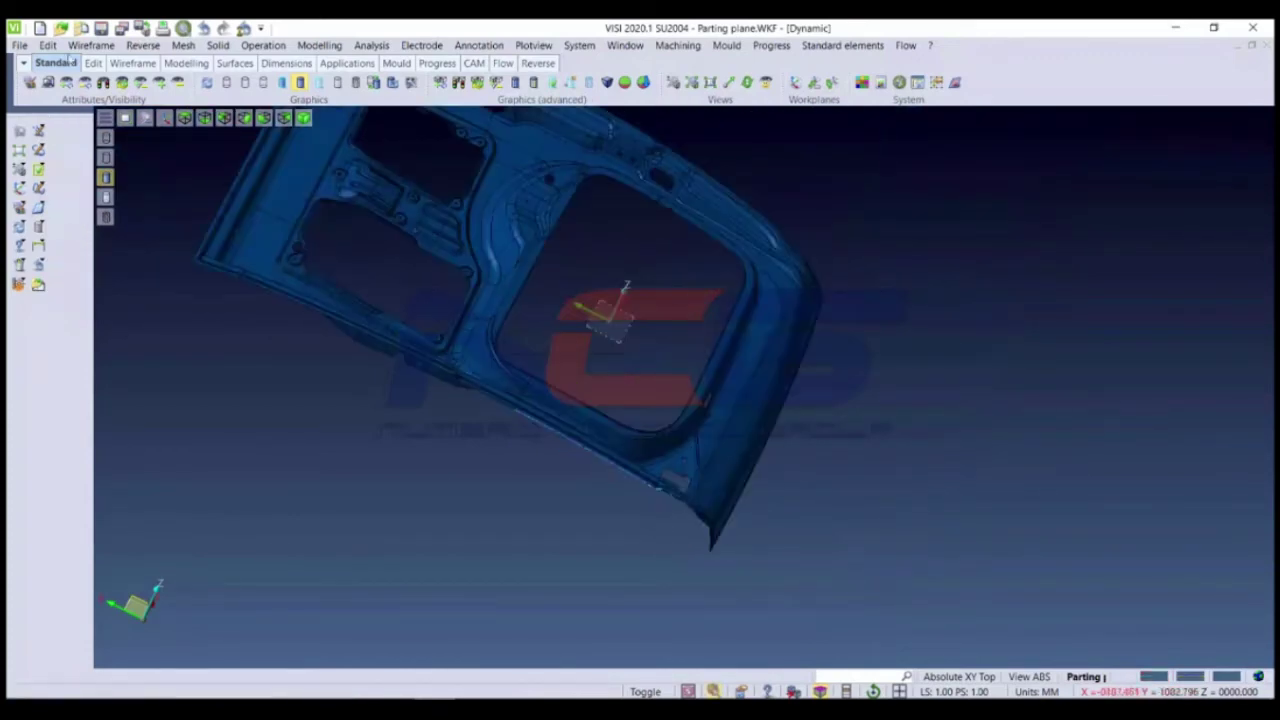
{"action": "left_click", "coordinate": [90, 45]}
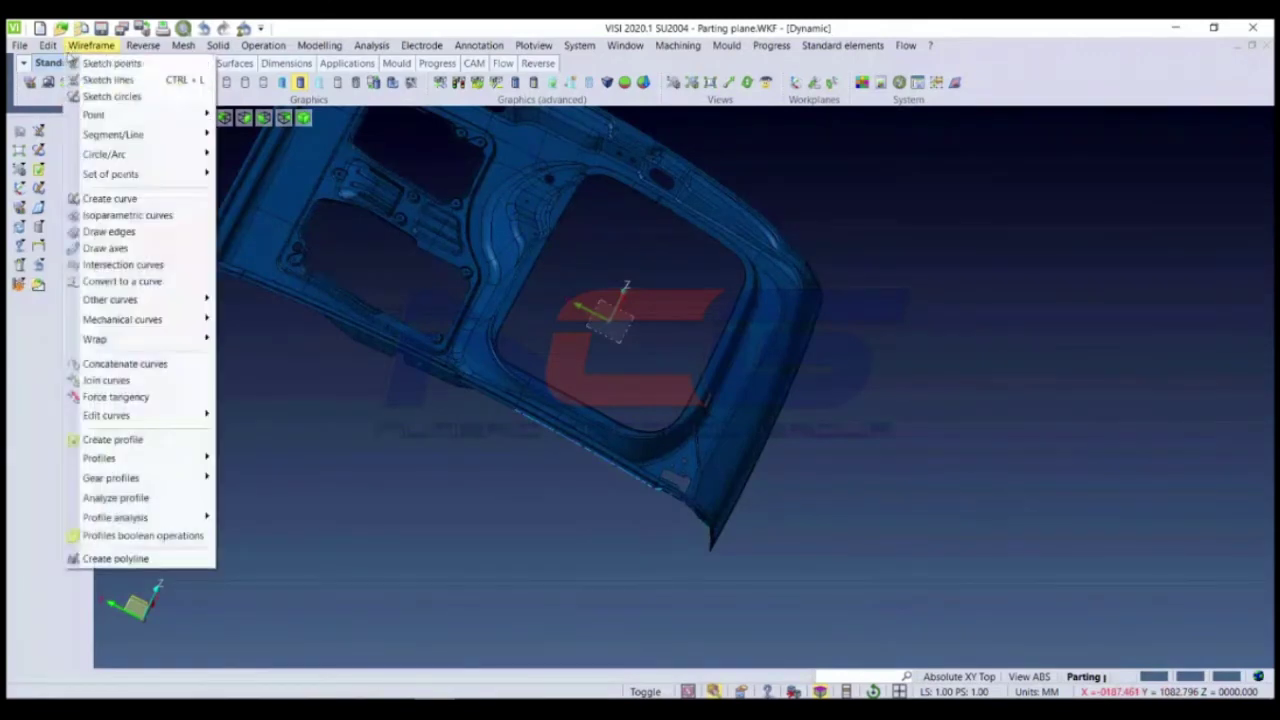
Step: Concatenate the first and second lower-edge curves into one curve
{"action": "left_click", "coordinate": [124, 364]}
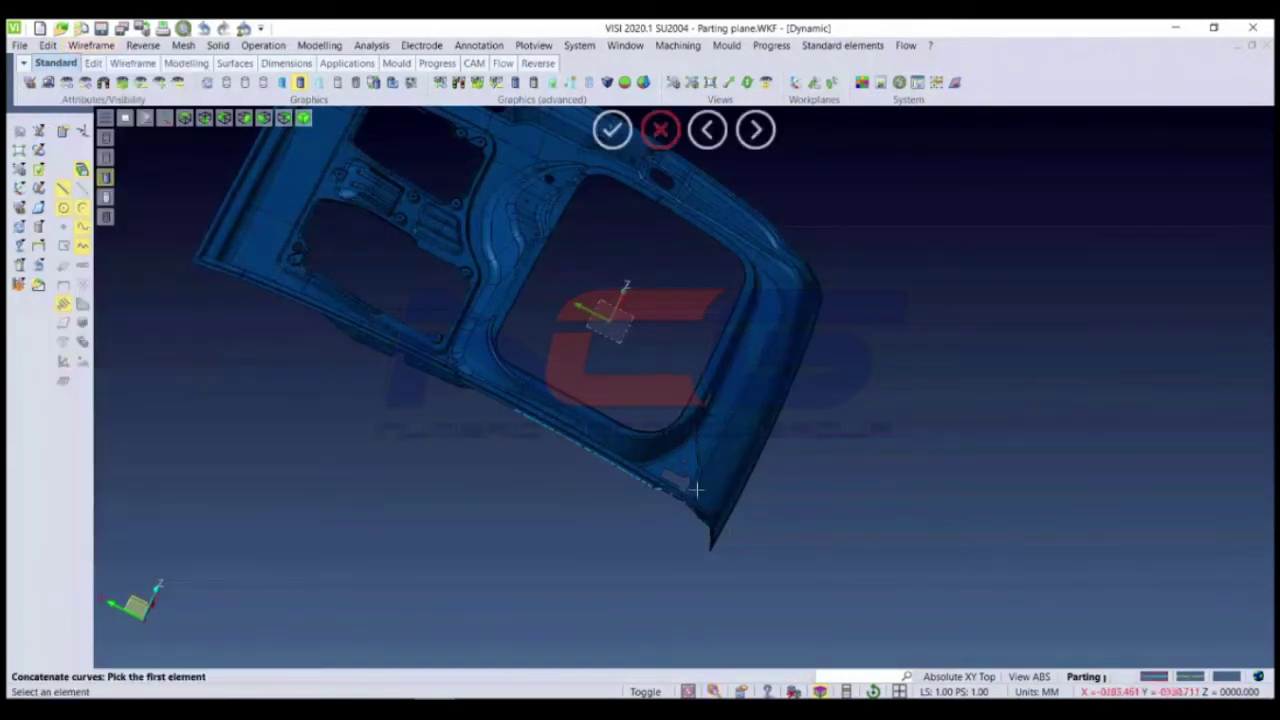
{"action": "scroll", "coordinate": [579, 384], "scroll_direction": "up", "scroll_amount": 2}
{"action": "scroll", "coordinate": [579, 384], "scroll_direction": "up", "scroll_amount": 2}
{"action": "scroll", "coordinate": [579, 384], "scroll_direction": "up", "scroll_amount": 2}
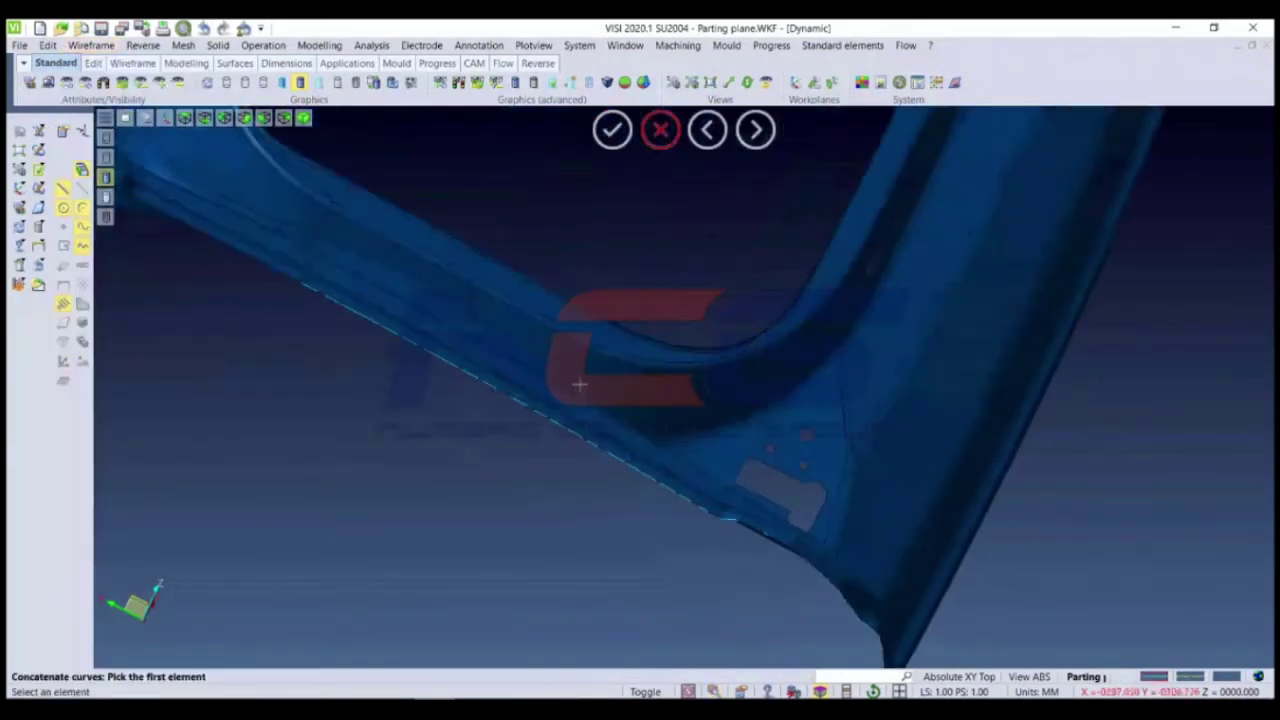
{"action": "scroll", "coordinate": [579, 384], "scroll_direction": "up", "scroll_amount": 2}
{"action": "scroll", "coordinate": [780, 514], "scroll_direction": "up", "scroll_amount": 2}
{"action": "left_click", "coordinate": [780, 514]}
{"action": "scroll", "coordinate": [463, 380], "scroll_direction": "down", "scroll_amount": 2}
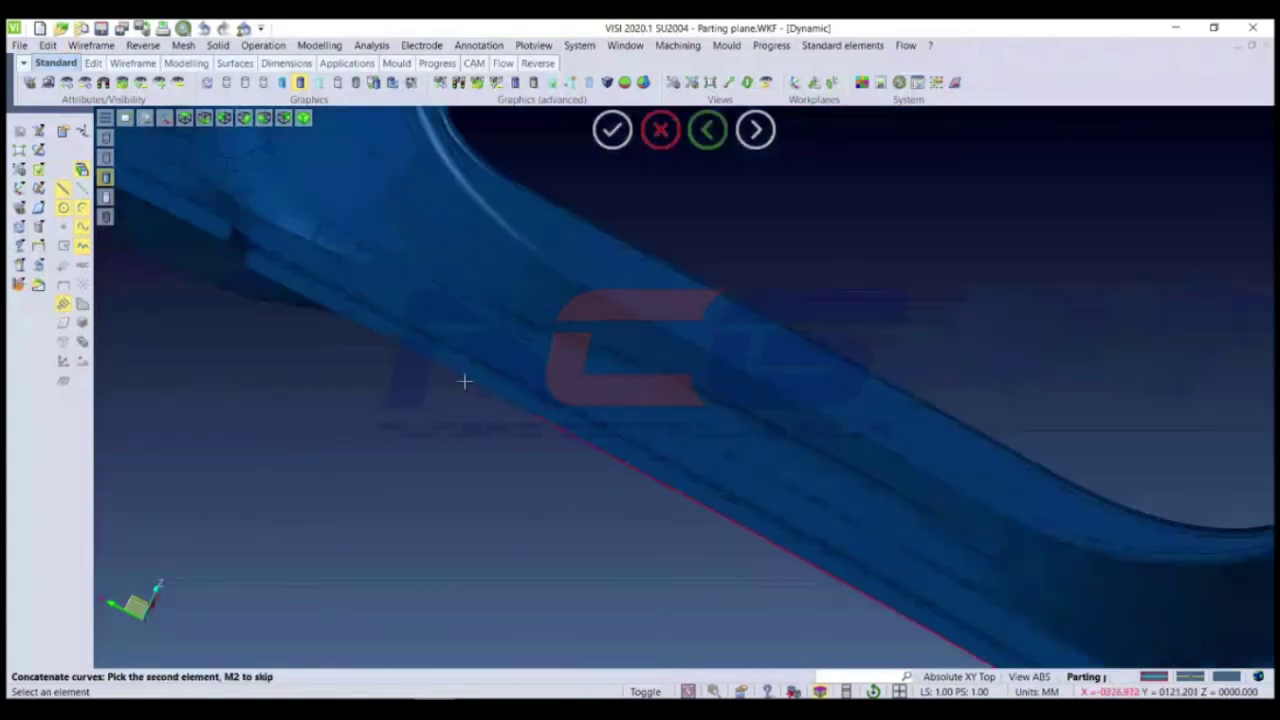
{"action": "scroll", "coordinate": [471, 385], "scroll_direction": "down", "scroll_amount": 2}
{"action": "middle_click_drag", "start_coordinate": [471, 385], "coordinate": [496, 325]}
{"action": "scroll", "coordinate": [496, 325], "scroll_direction": "up", "scroll_amount": 3}
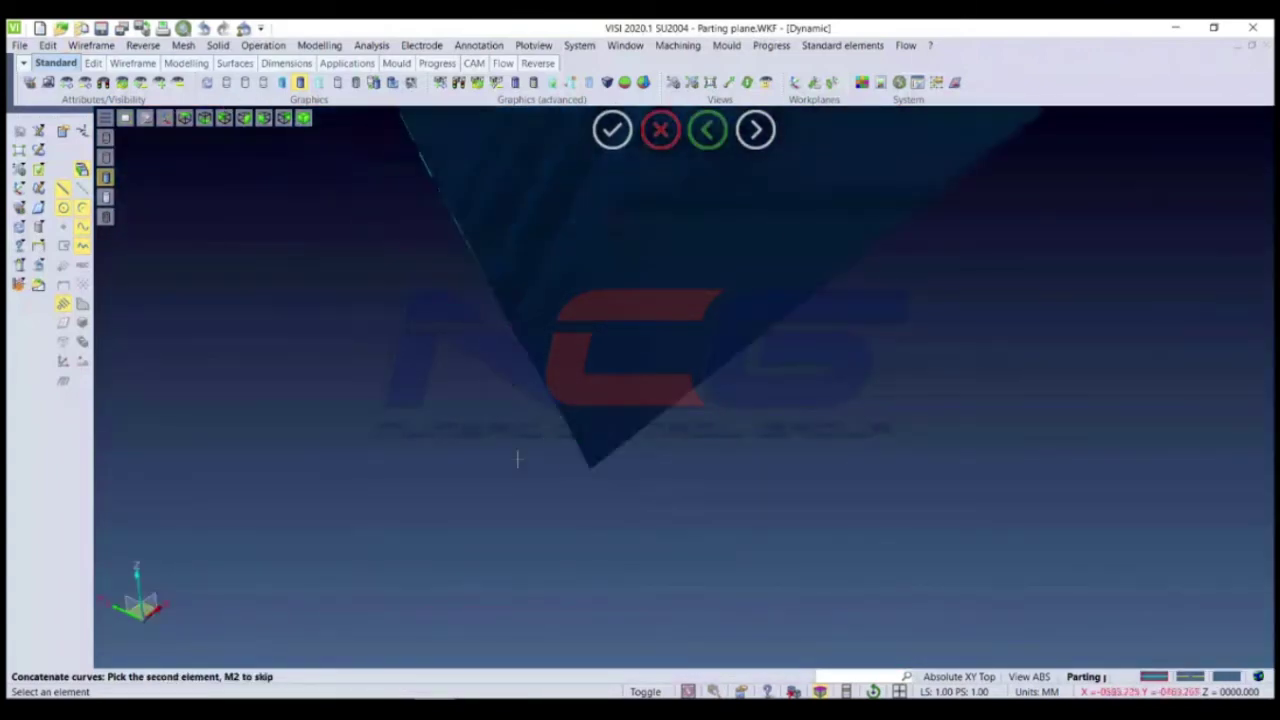
{"action": "left_click", "coordinate": [580, 460]}
{"action": "key", "text": "Escape"}
{"action": "scroll", "coordinate": [574, 476], "scroll_direction": "down", "scroll_amount": 3}
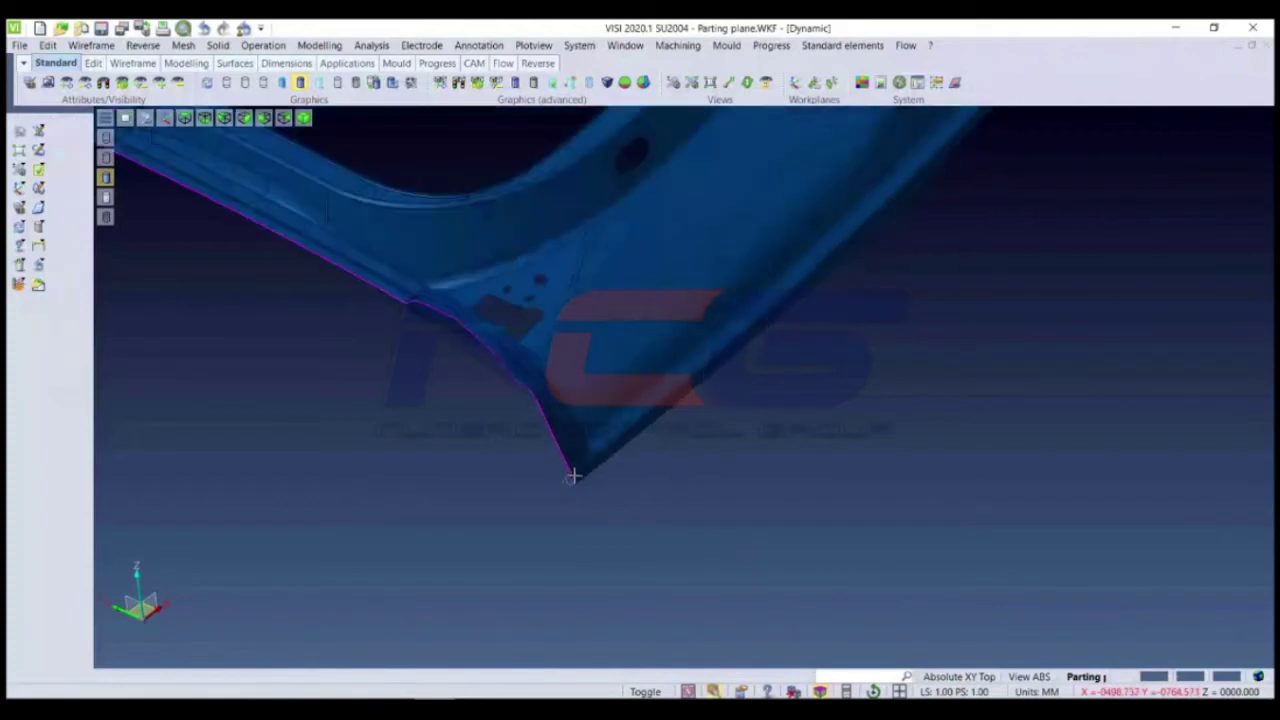
{"action": "scroll", "coordinate": [574, 476], "scroll_direction": "down", "scroll_amount": 2}
{"action": "scroll", "coordinate": [574, 476], "scroll_direction": "down", "scroll_amount": 1}
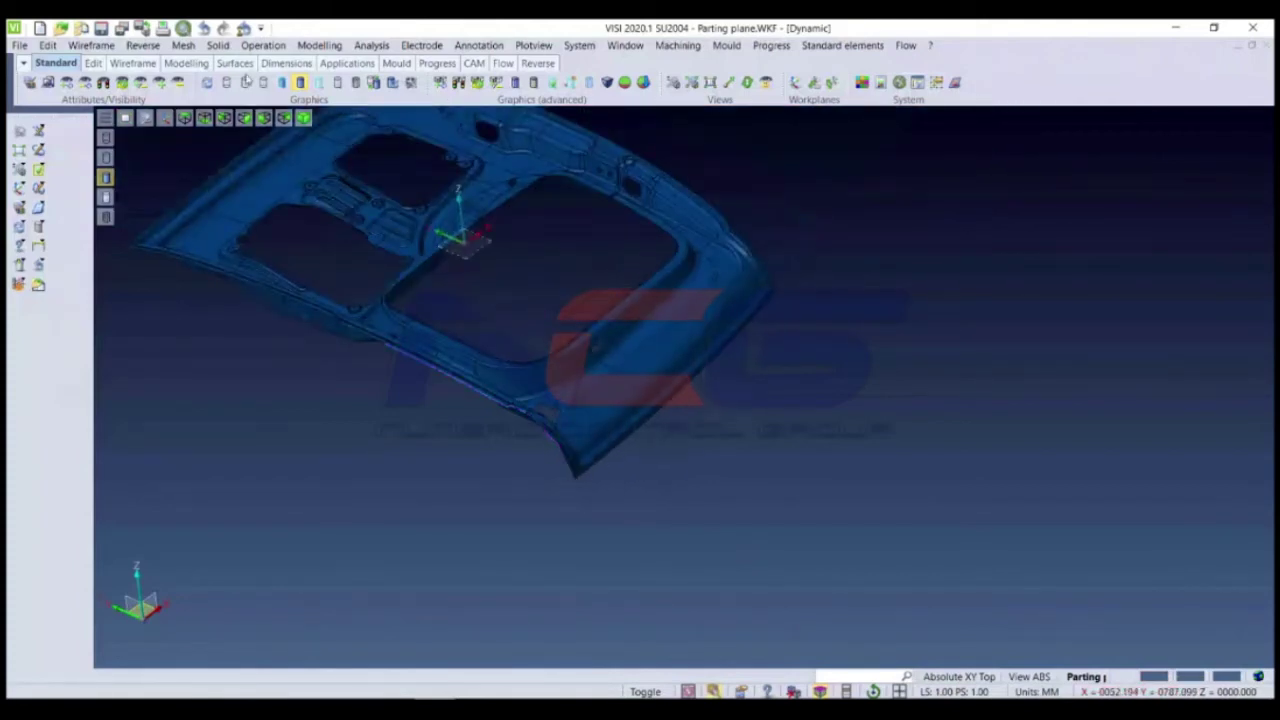
Step: Extrude the concatenated lower-edge curve into a surface strip in the picked direction
{"action": "left_click", "coordinate": [263, 45]}
{"action": "left_click", "coordinate": [335, 63]}
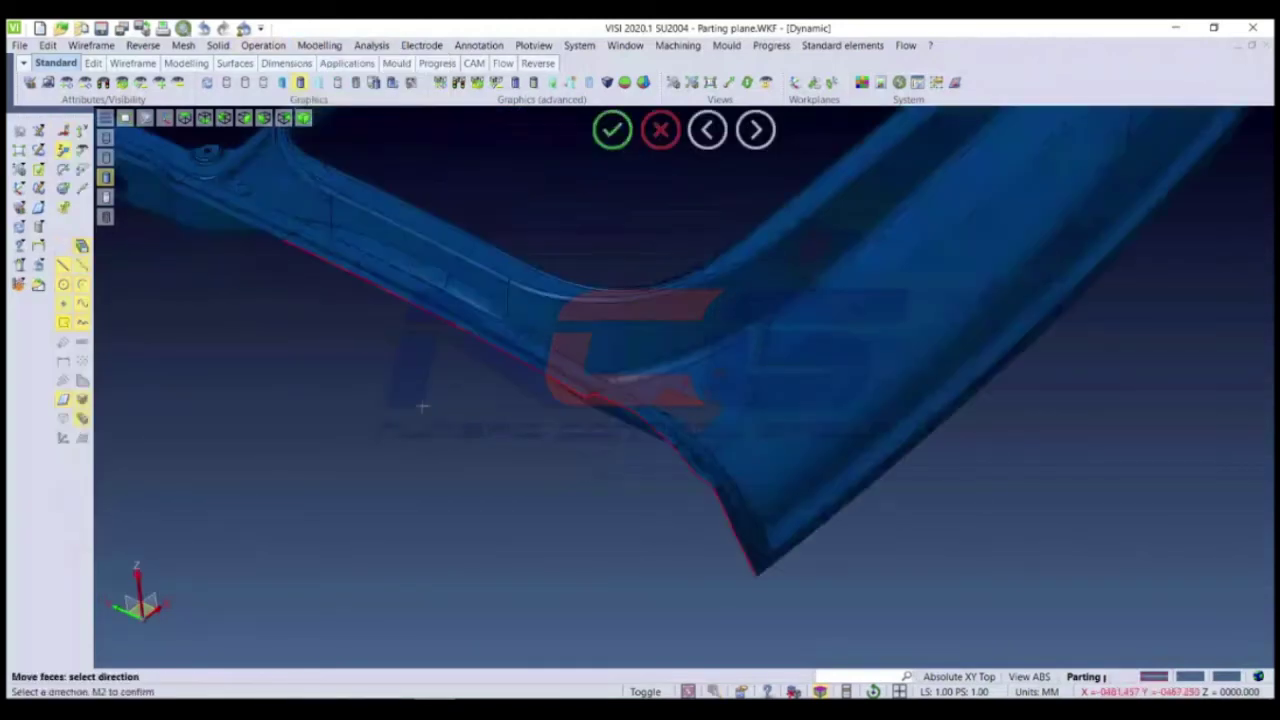
{"action": "scroll", "coordinate": [423, 391], "scroll_direction": "down", "scroll_amount": 3}
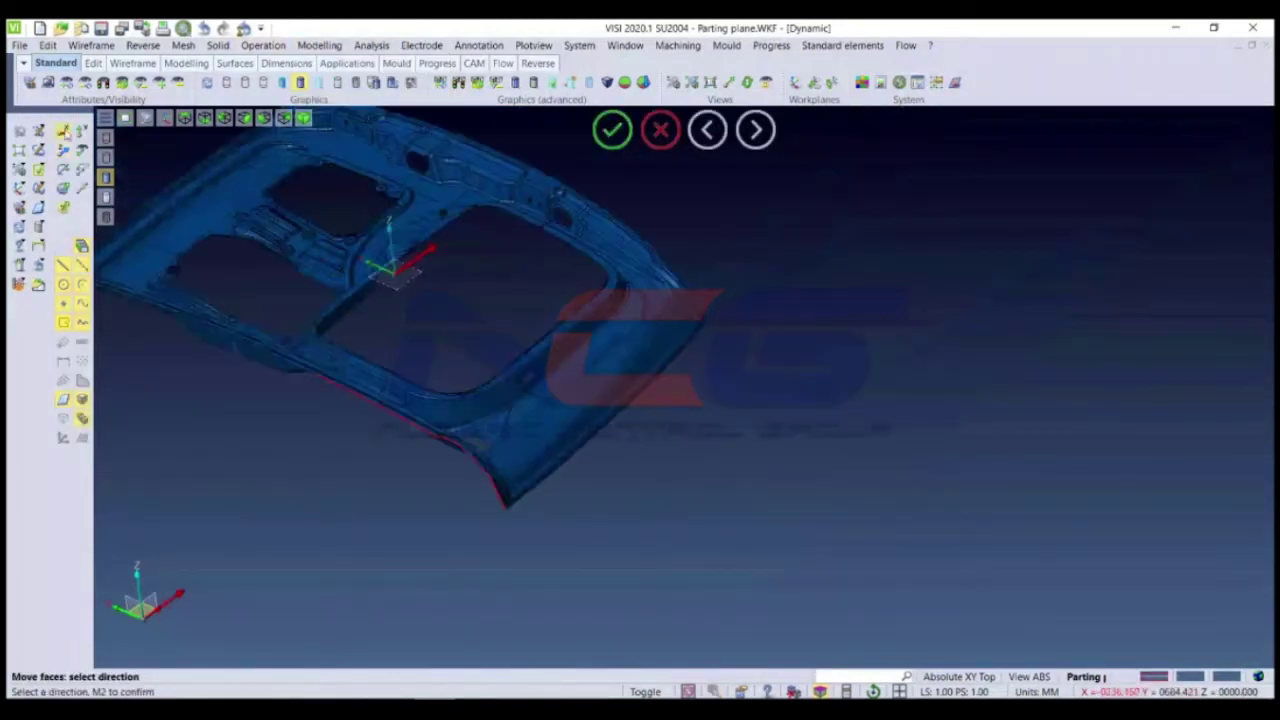
{"action": "left_click", "coordinate": [400, 268]}
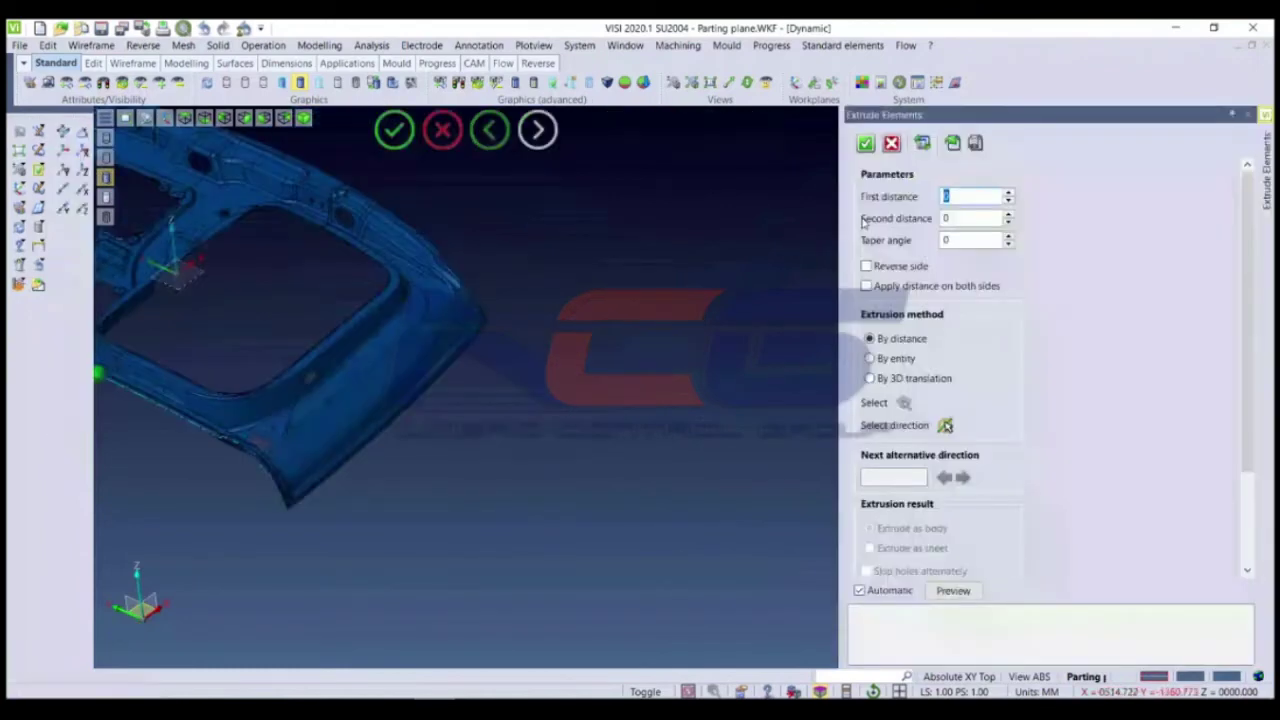
{"action": "middle_click_drag", "start_coordinate": [96, 416], "coordinate": [356, 416]}
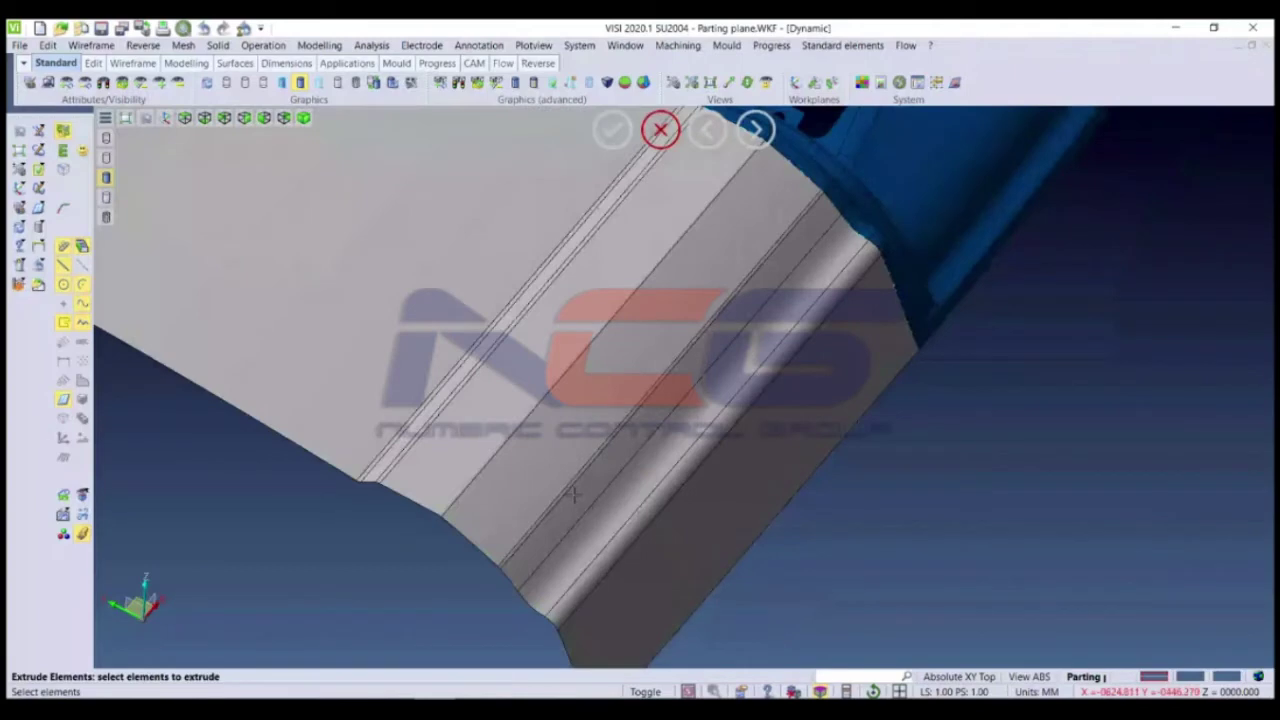
{"action": "mouse_move", "coordinate": [573, 494]}
{"action": "middle_mouse_down"}
{"action": "mouse_move", "coordinate": [578, 465]}
{"action": "mouse_move", "coordinate": [475, 472]}
{"action": "middle_mouse_up"}
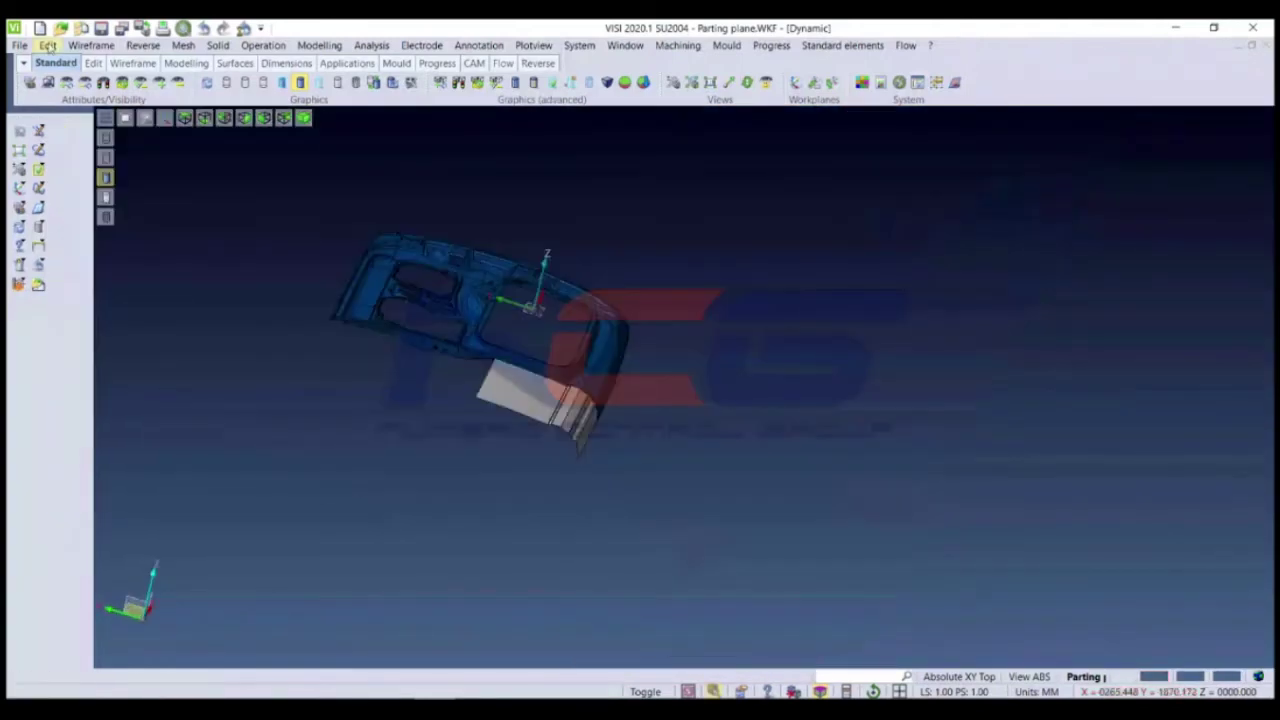
{"action": "left_click", "coordinate": [48, 45]}
Step: Translate a copy of the window-selected part 1084 up along Z
{"action": "left_click", "coordinate": [60, 180]}
{"action": "left_click_drag", "start_coordinate": [280, 157], "coordinate": [694, 460]}
{"action": "right_click", "coordinate": [694, 460]}
{"action": "left_click", "coordinate": [869, 320]}
{"action": "left_click_drag", "start_coordinate": [283, 258], "coordinate": [322, 176]}
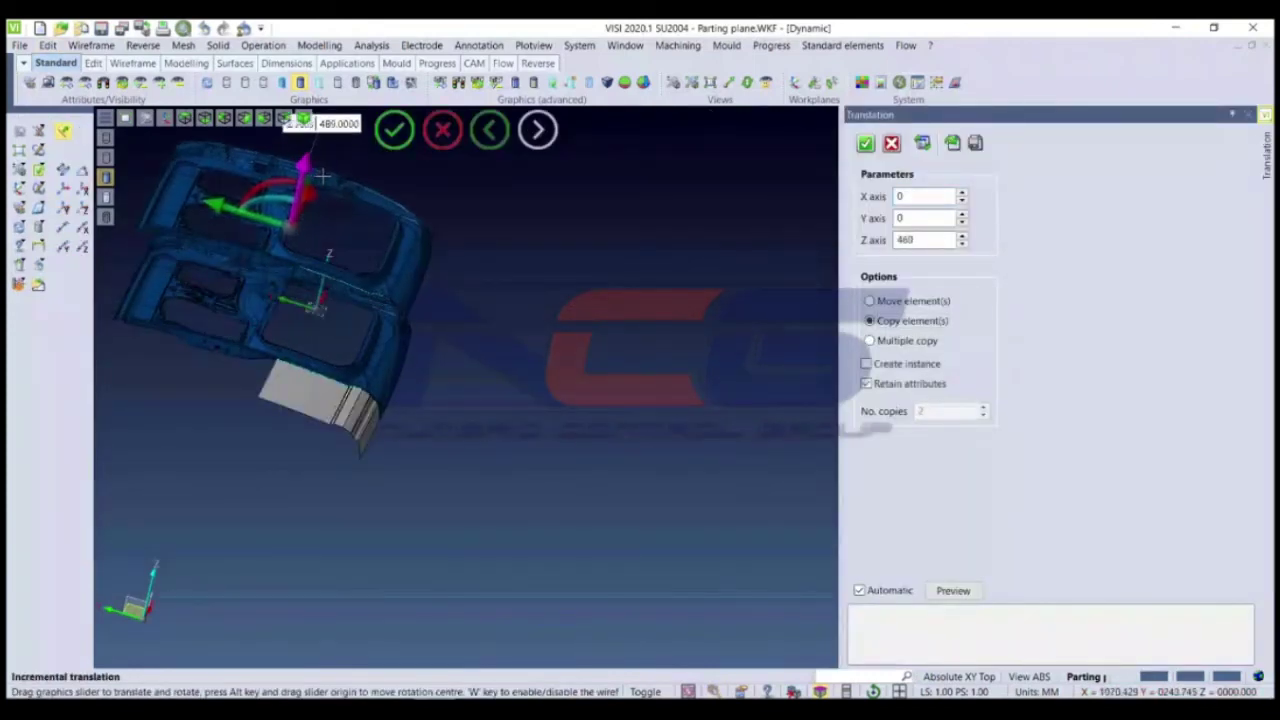
{"action": "scroll", "coordinate": [474, 434], "scroll_direction": "down", "scroll_amount": 3}
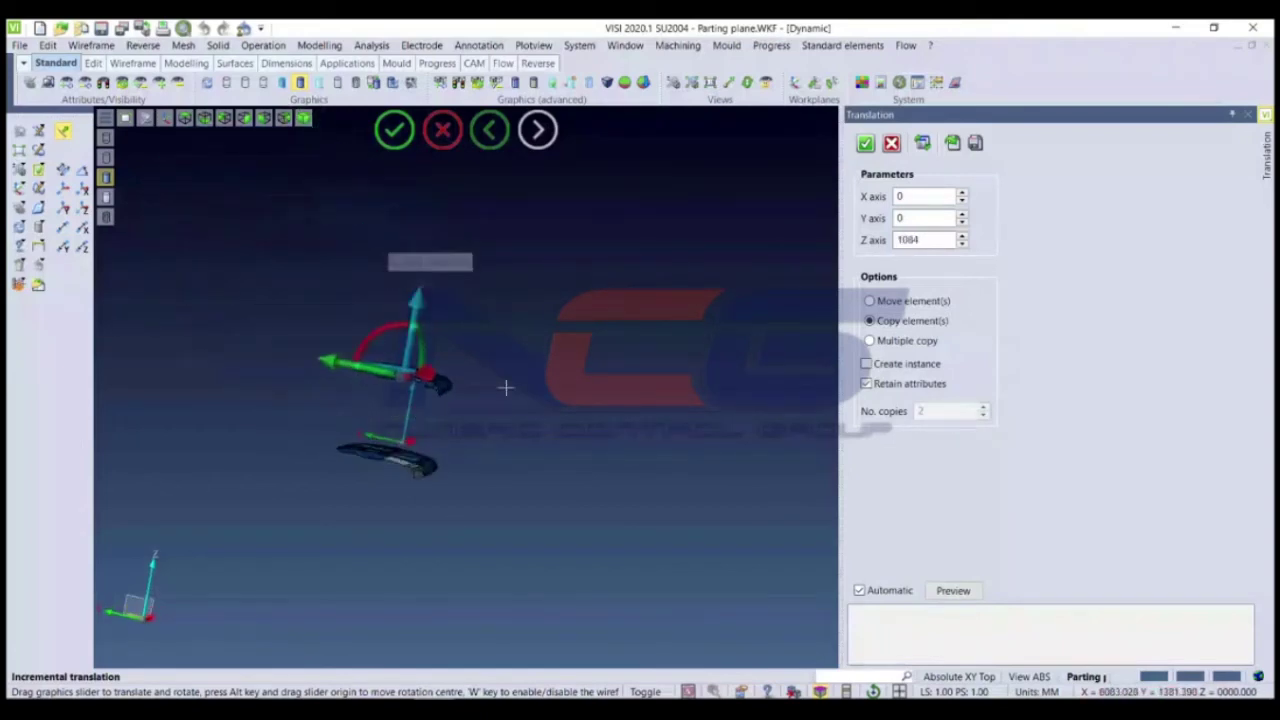
{"action": "left_click_drag", "start_coordinate": [322, 176], "coordinate": [523, 456]}
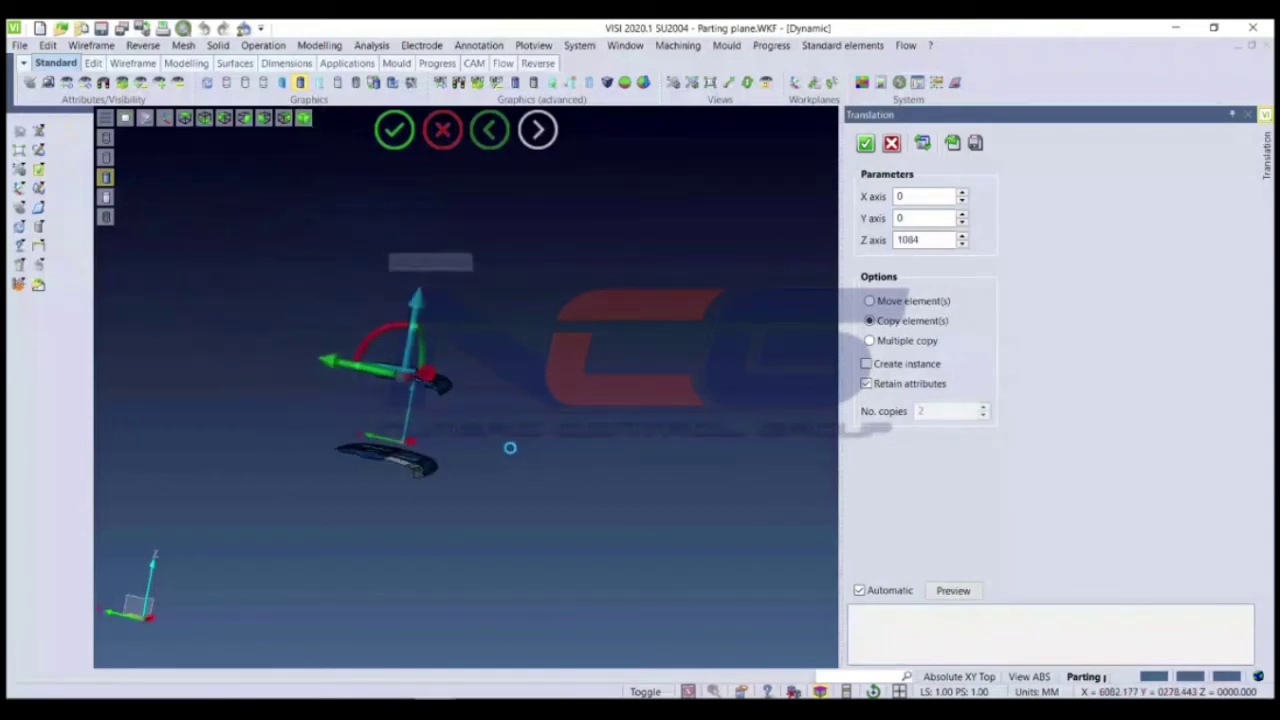
{"action": "key", "text": "Return"}
{"action": "middle_click_drag", "start_coordinate": [605, 380], "coordinate": [600, 470]}
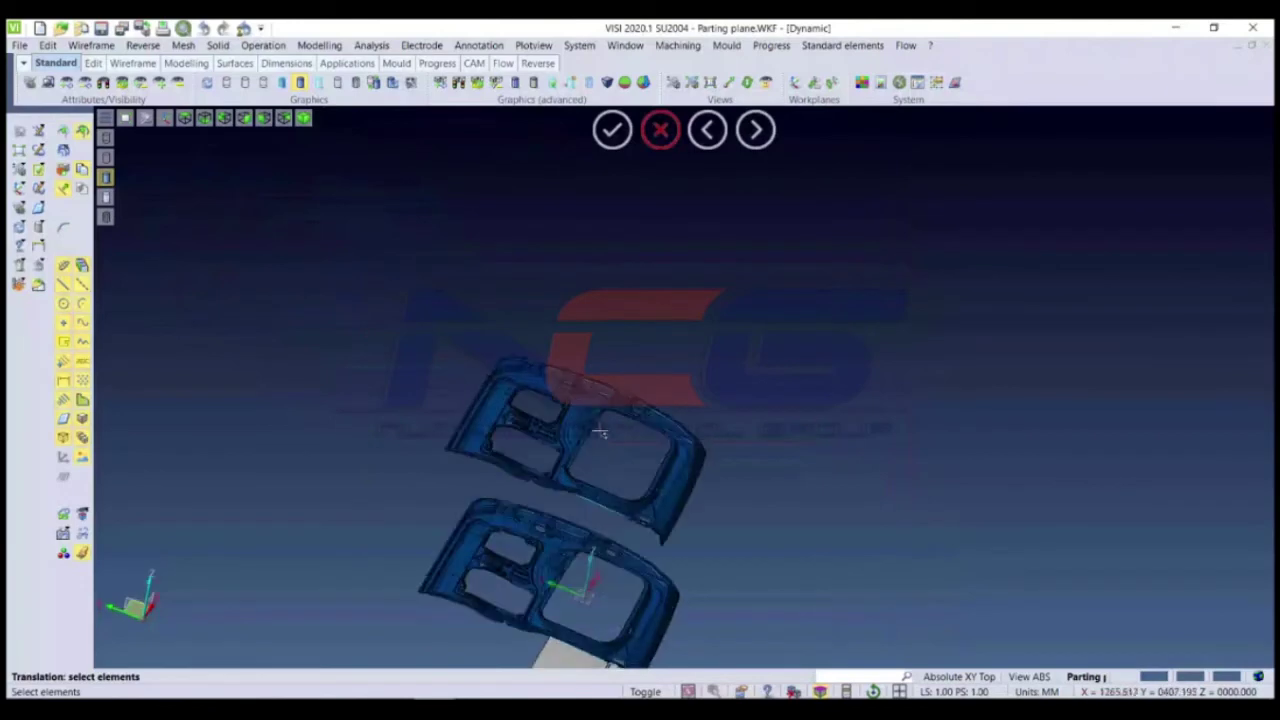
{"action": "left_click", "coordinate": [93, 47]}
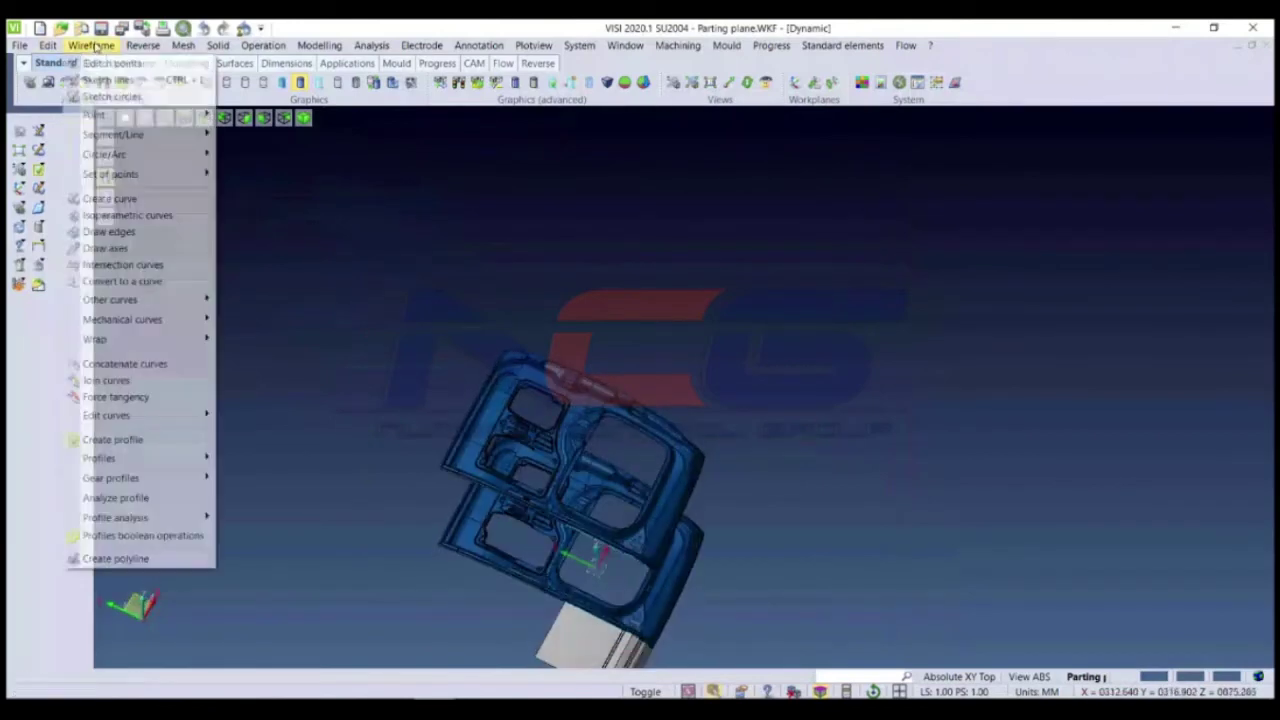
Step: Reprocess the joined edge curve into a non-rational 79-vertex curve without corners
{"action": "mouse_move", "coordinate": [106, 415]}
{"action": "left_click", "coordinate": [311, 448]}
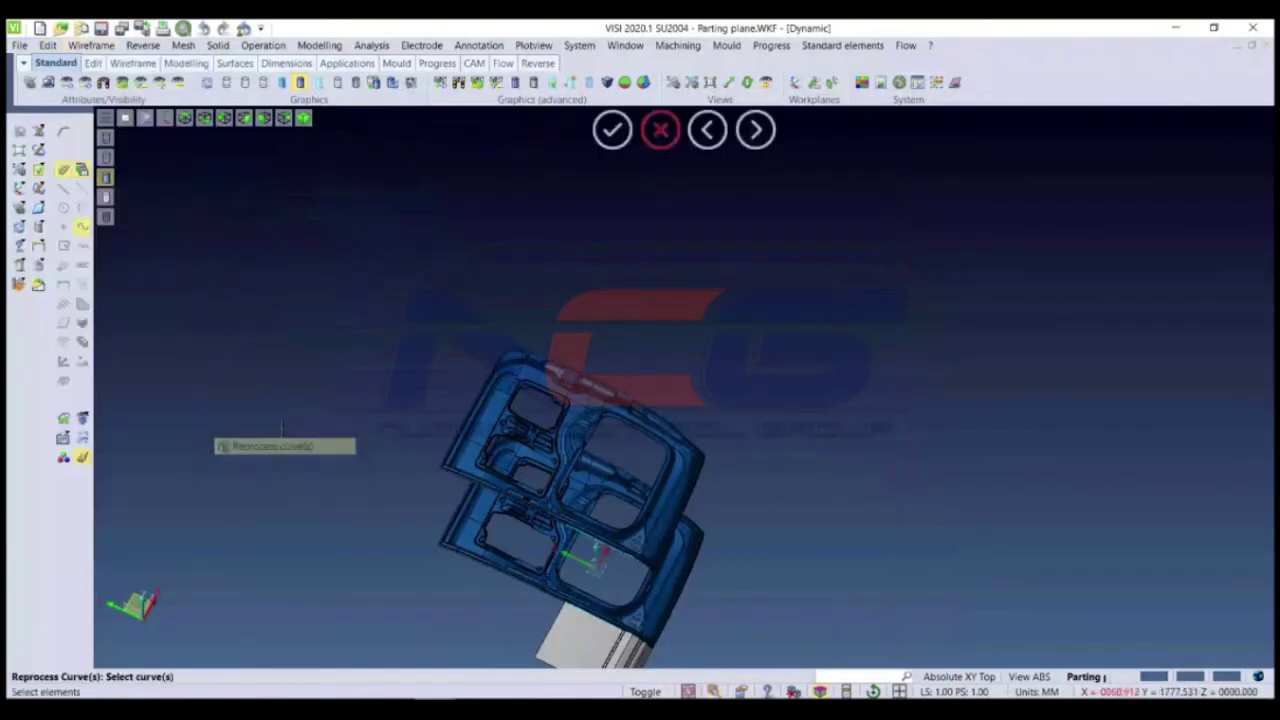
{"action": "scroll", "coordinate": [294, 466], "scroll_direction": "down", "scroll_amount": 3}
{"action": "scroll", "coordinate": [340, 380], "scroll_direction": "up", "scroll_amount": 4}
{"action": "scroll", "coordinate": [366, 346], "scroll_direction": "up", "scroll_amount": 2}
{"action": "scroll", "coordinate": [366, 346], "scroll_direction": "up", "scroll_amount": 1}
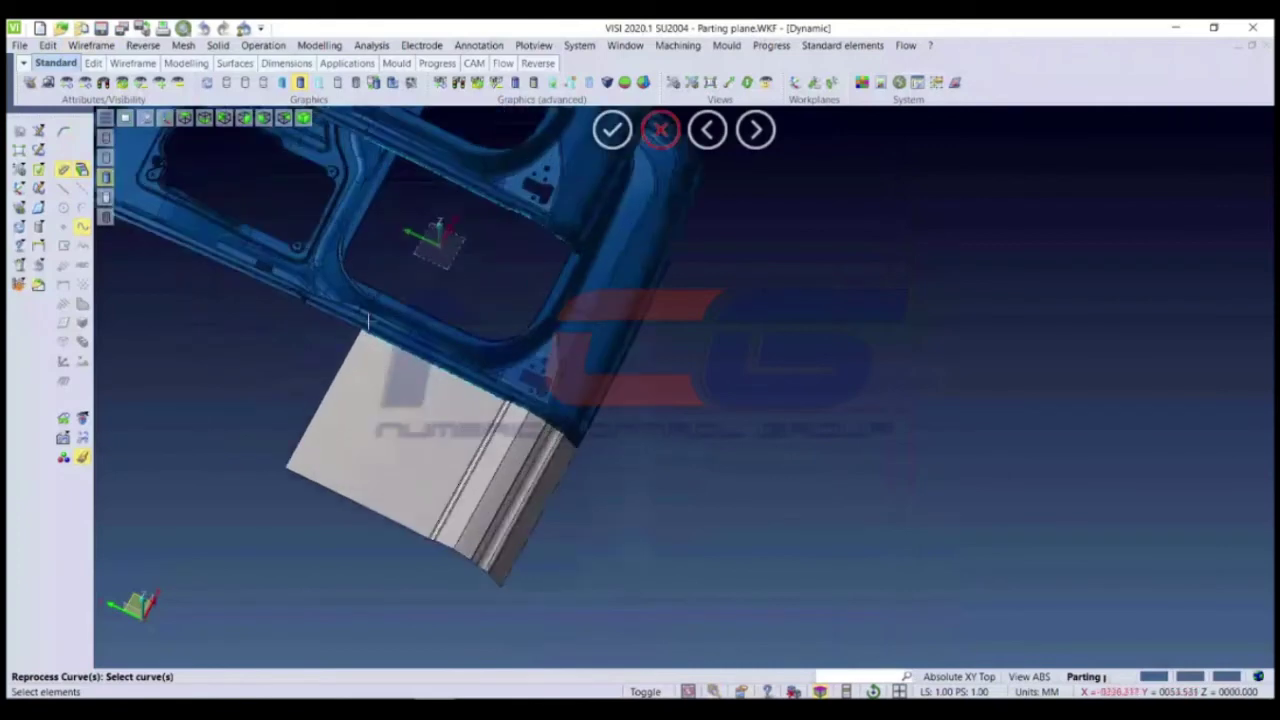
{"action": "middle_click_drag", "start_coordinate": [394, 298], "coordinate": [388, 375]}
{"action": "left_click", "coordinate": [388, 375]}
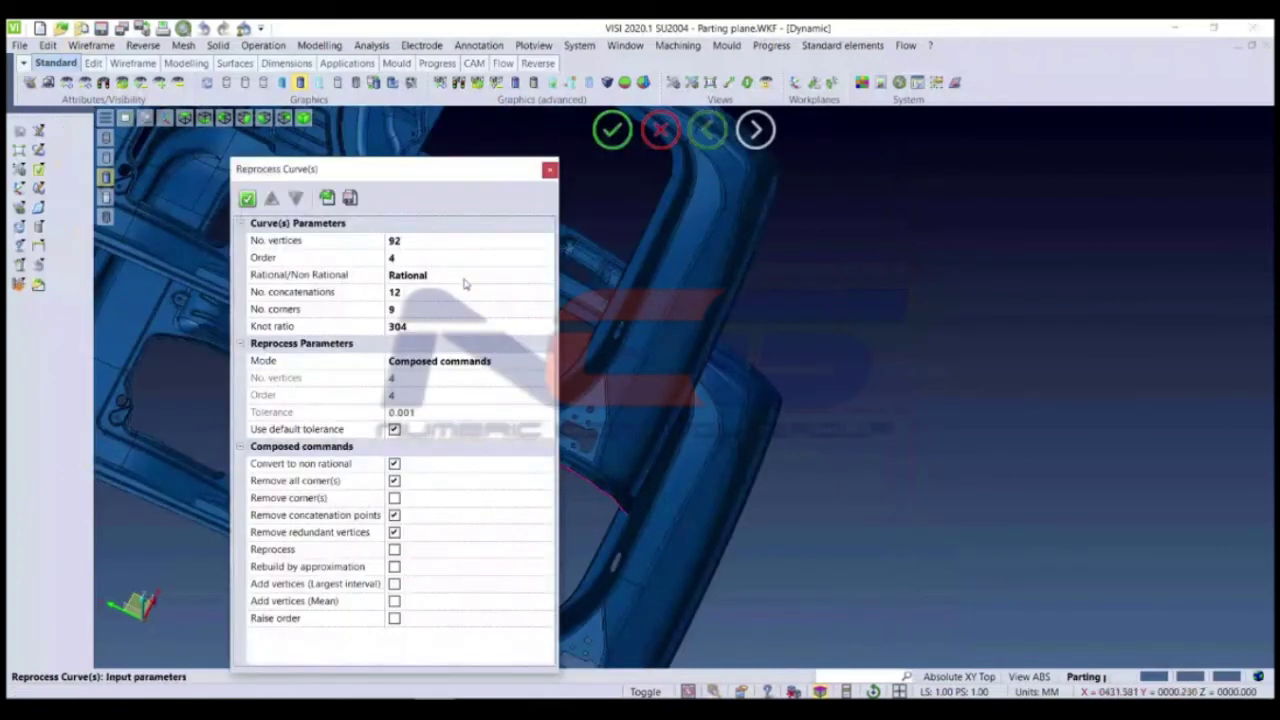
{"action": "left_click_drag", "start_coordinate": [440, 179], "coordinate": [963, 169]}
{"action": "left_click", "coordinate": [770, 188]}
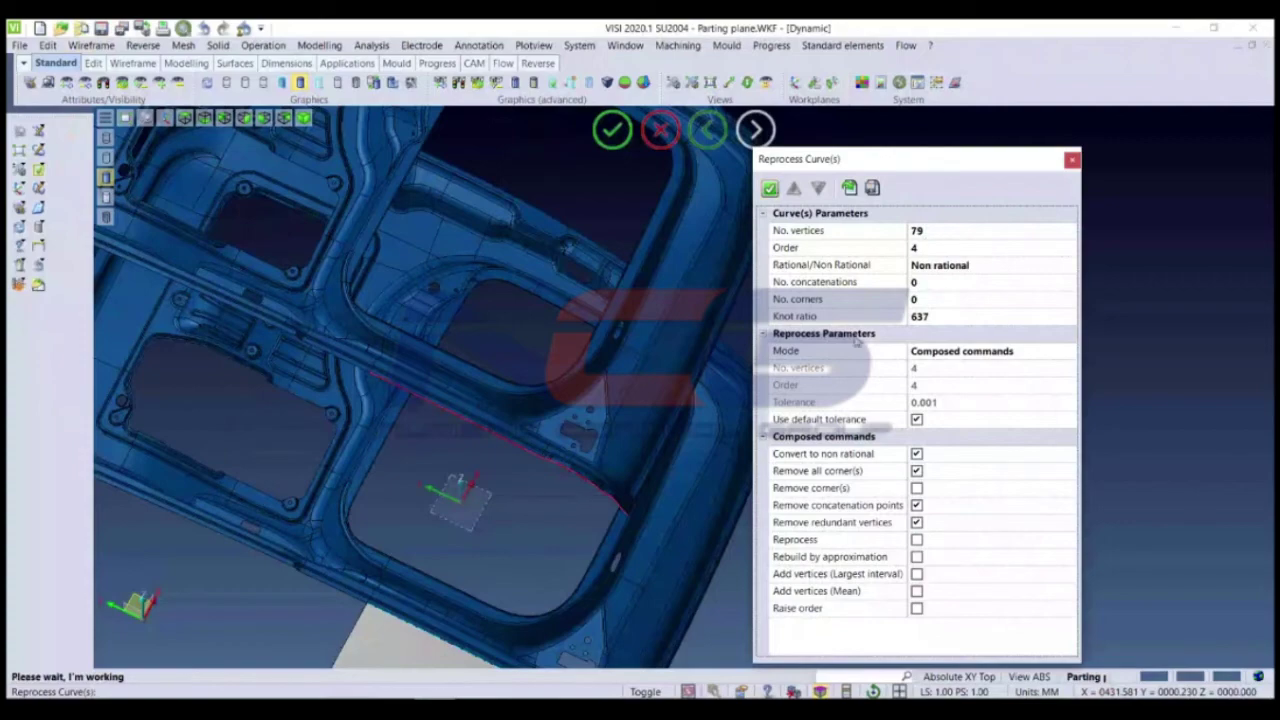
{"action": "middle_click_drag", "start_coordinate": [513, 411], "coordinate": [513, 411]}
{"action": "scroll", "coordinate": [513, 411], "scroll_direction": "down", "scroll_amount": 3}
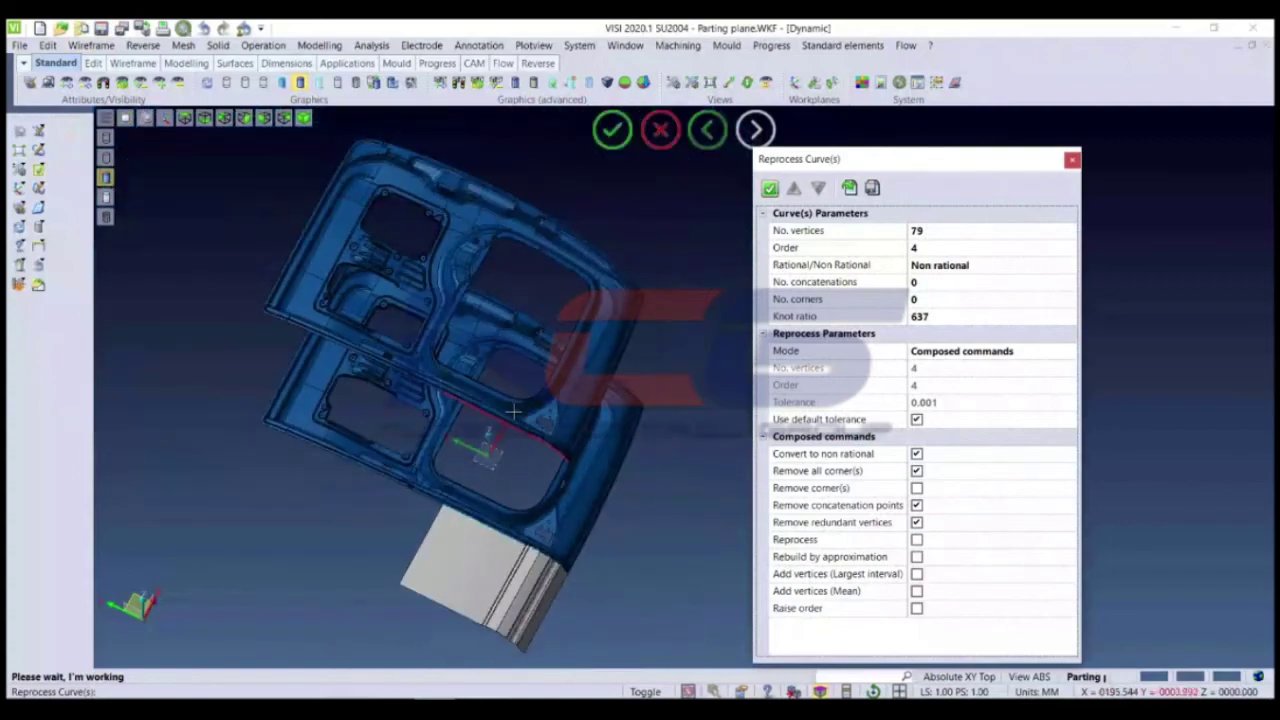
{"action": "scroll", "coordinate": [513, 411], "scroll_direction": "up", "scroll_amount": 3}
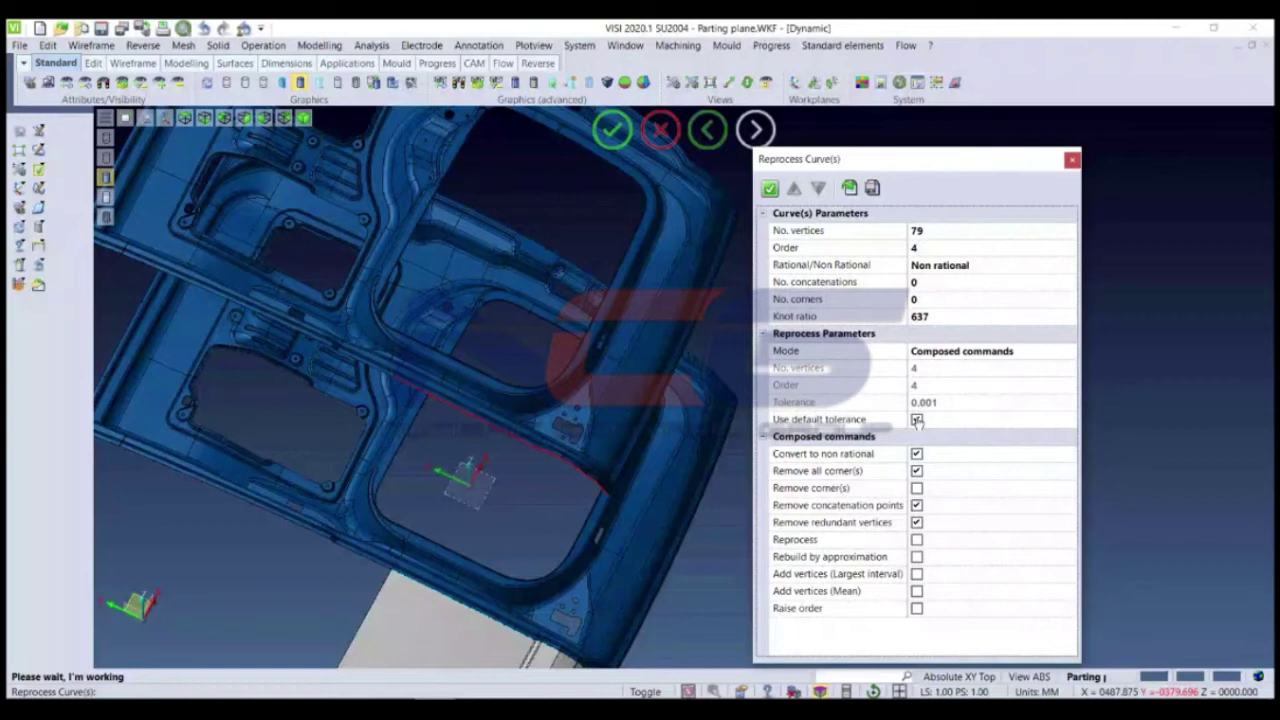
Step: Keep the default 0.001 tolerance for curve reprocessing and apply it
{"action": "left_click", "coordinate": [917, 420]}
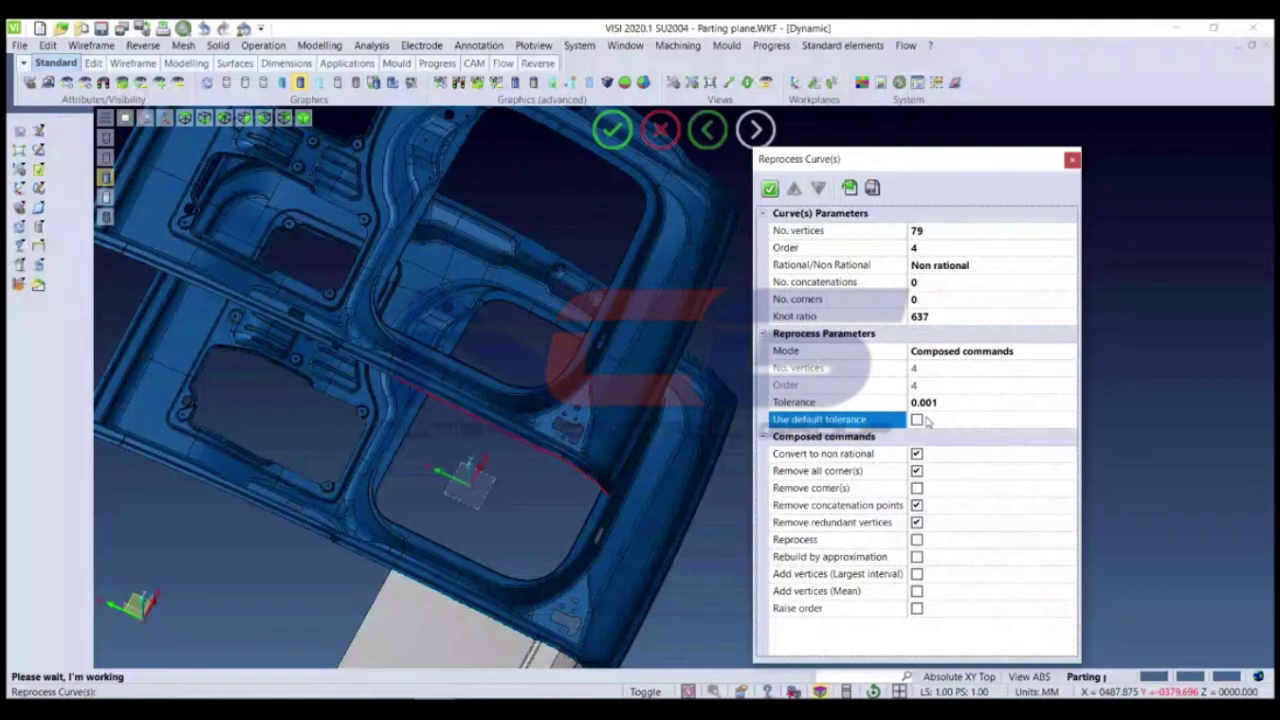
{"action": "left_click", "coordinate": [917, 420]}
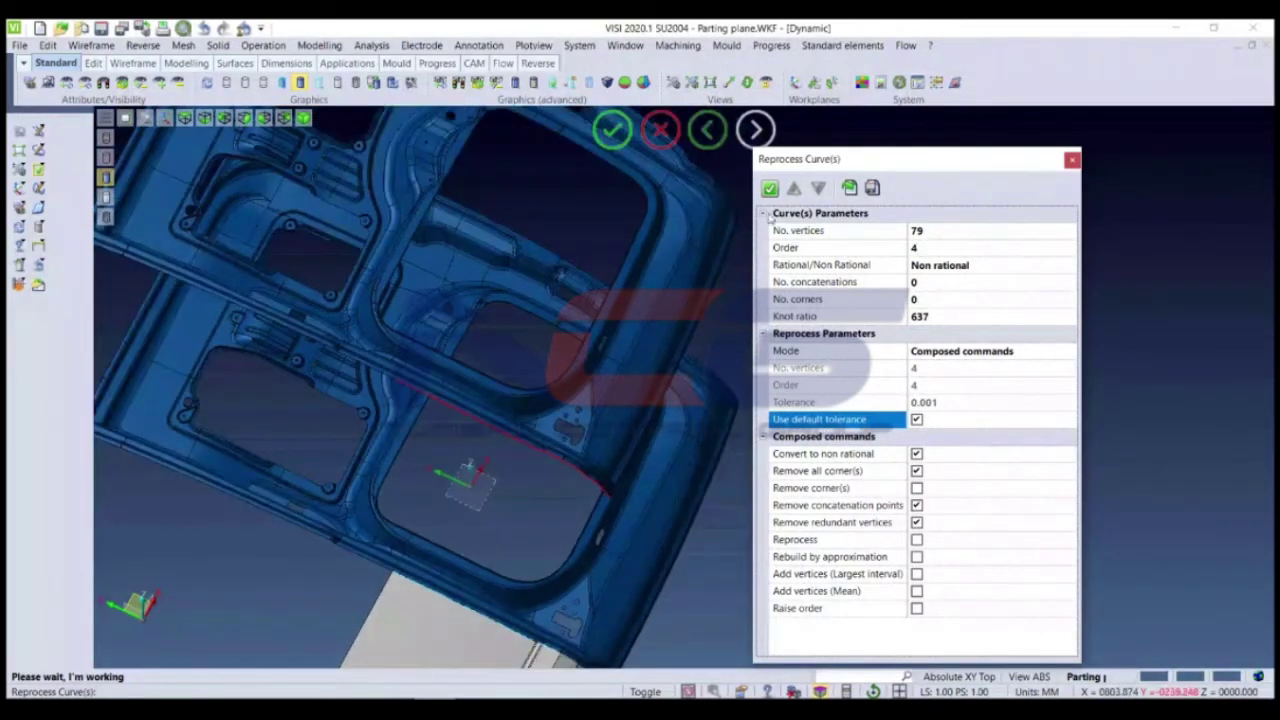
{"action": "left_click", "coordinate": [1074, 160]}
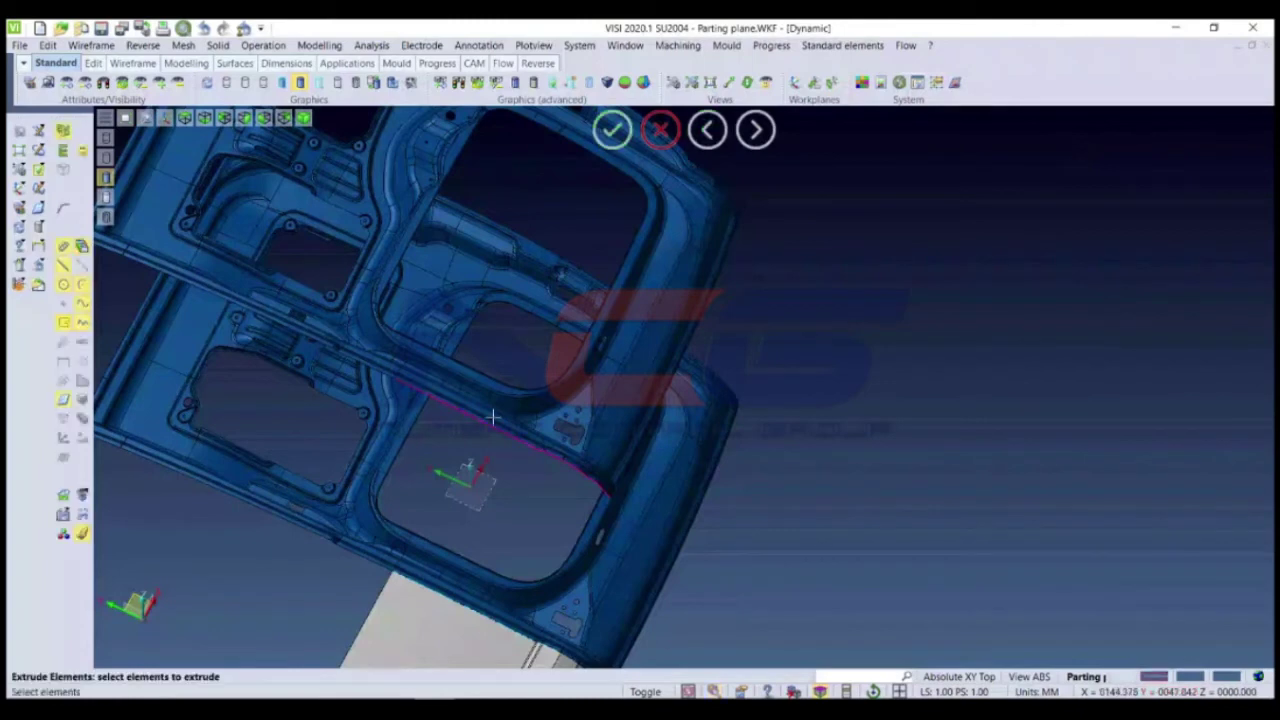
Step: Extrude the reprocessed edge curve 354 mm into a sheet surface
{"action": "left_click", "coordinate": [636, 437]}
{"action": "scroll", "coordinate": [411, 443], "scroll_direction": "up", "scroll_amount": 5}
{"action": "scroll", "coordinate": [411, 443], "scroll_direction": "down", "scroll_amount": 5}
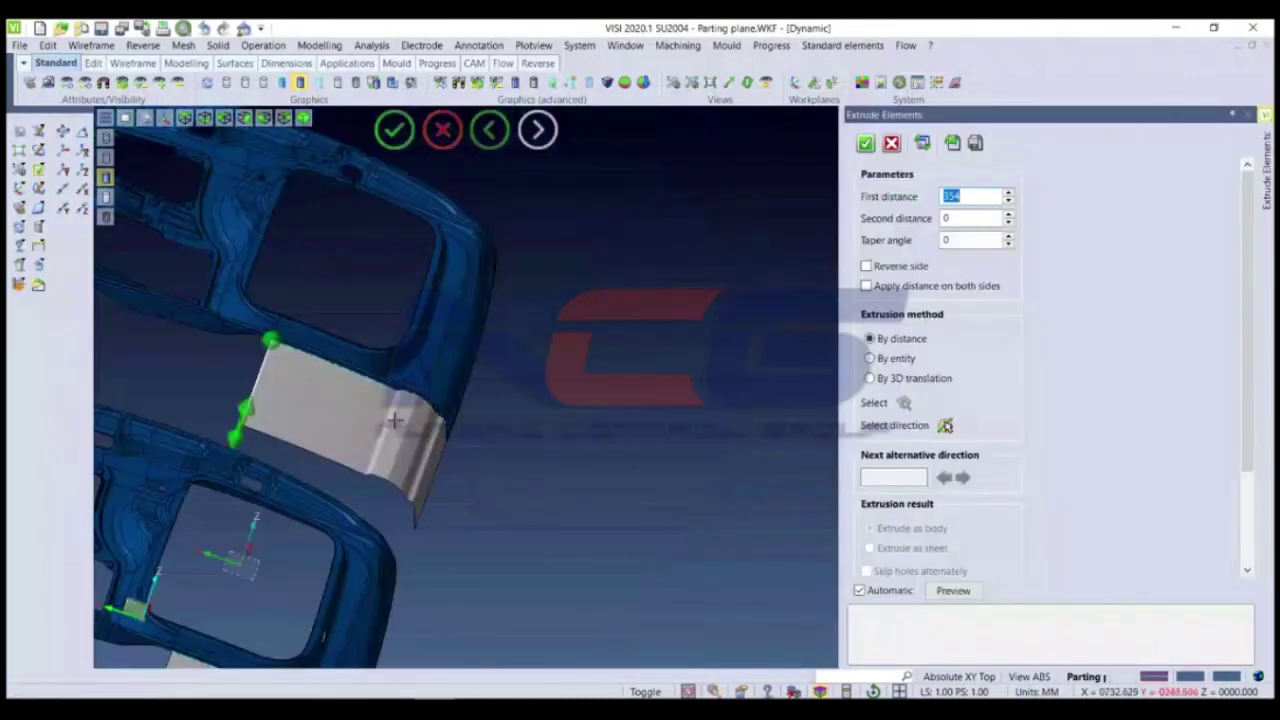
{"action": "scroll", "coordinate": [395, 420], "scroll_direction": "up", "scroll_amount": 5}
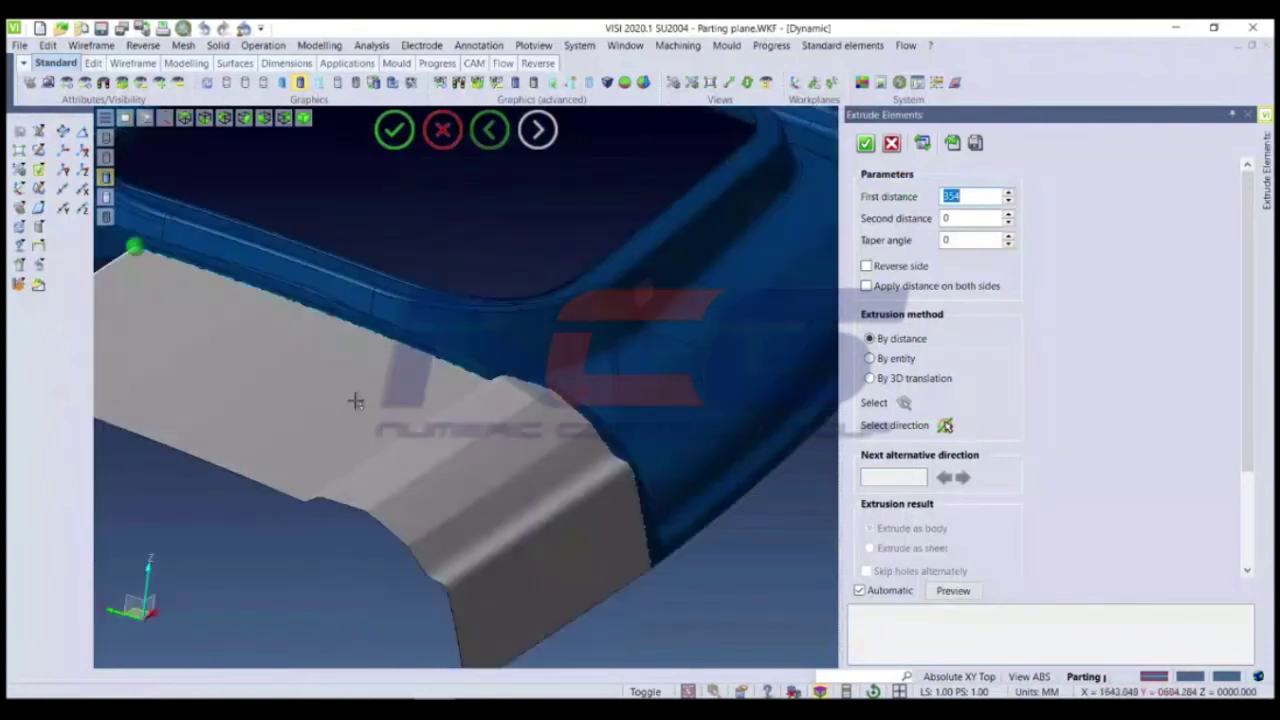
{"action": "scroll", "coordinate": [355, 401], "scroll_direction": "up", "scroll_amount": 3}
{"action": "key", "text": "Return"}
Step: Orbit and zoom to inspect the extruded strip along the lower edge, then finish the extrusion
{"action": "scroll", "coordinate": [700, 485], "scroll_direction": "down", "scroll_amount": 5}
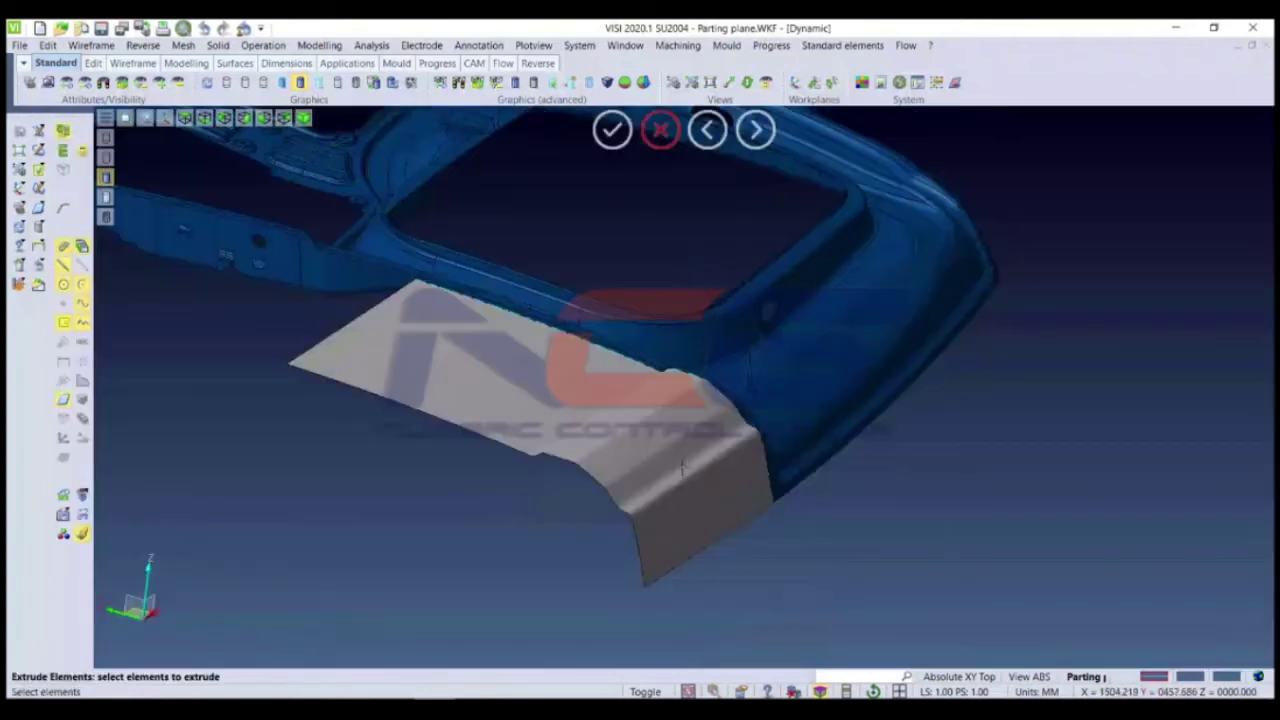
{"action": "scroll", "coordinate": [683, 467], "scroll_direction": "down", "scroll_amount": 5}
{"action": "middle_click_drag", "start_coordinate": [647, 597], "coordinate": [665, 605]}
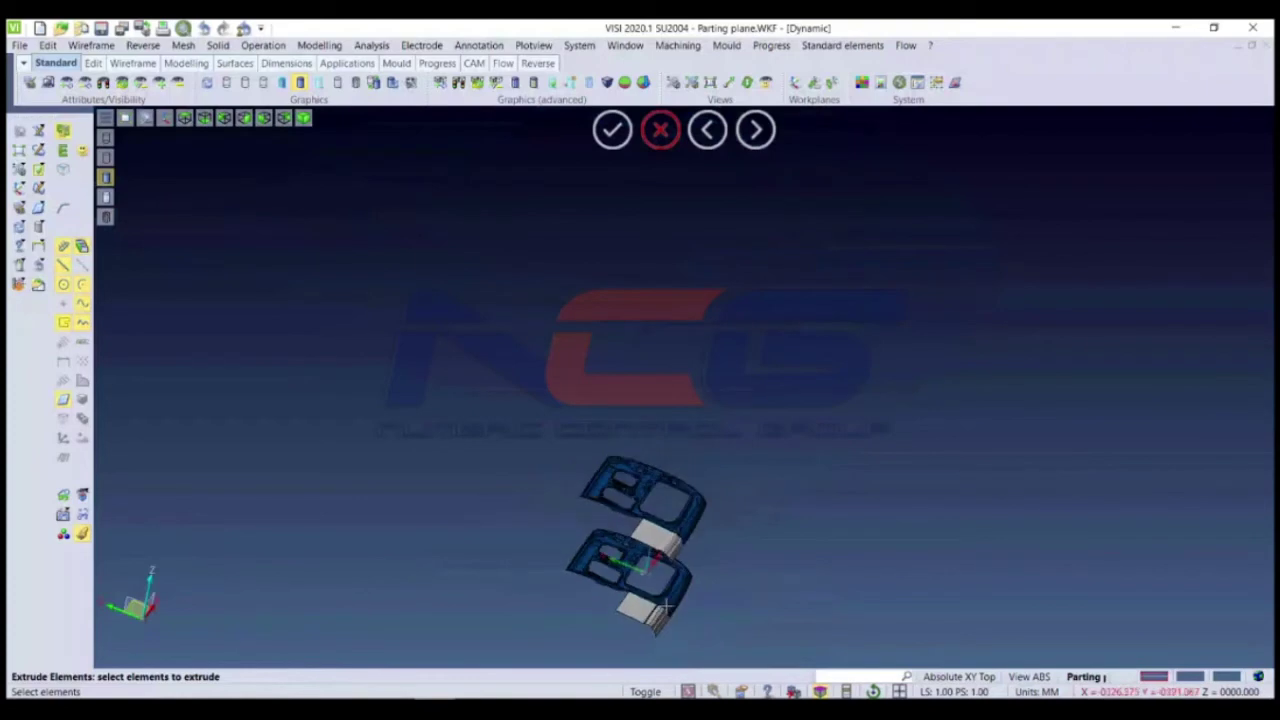
{"action": "scroll", "coordinate": [665, 605], "scroll_direction": "up", "scroll_amount": 5}
{"action": "scroll", "coordinate": [565, 580], "scroll_direction": "up", "scroll_amount": 3}
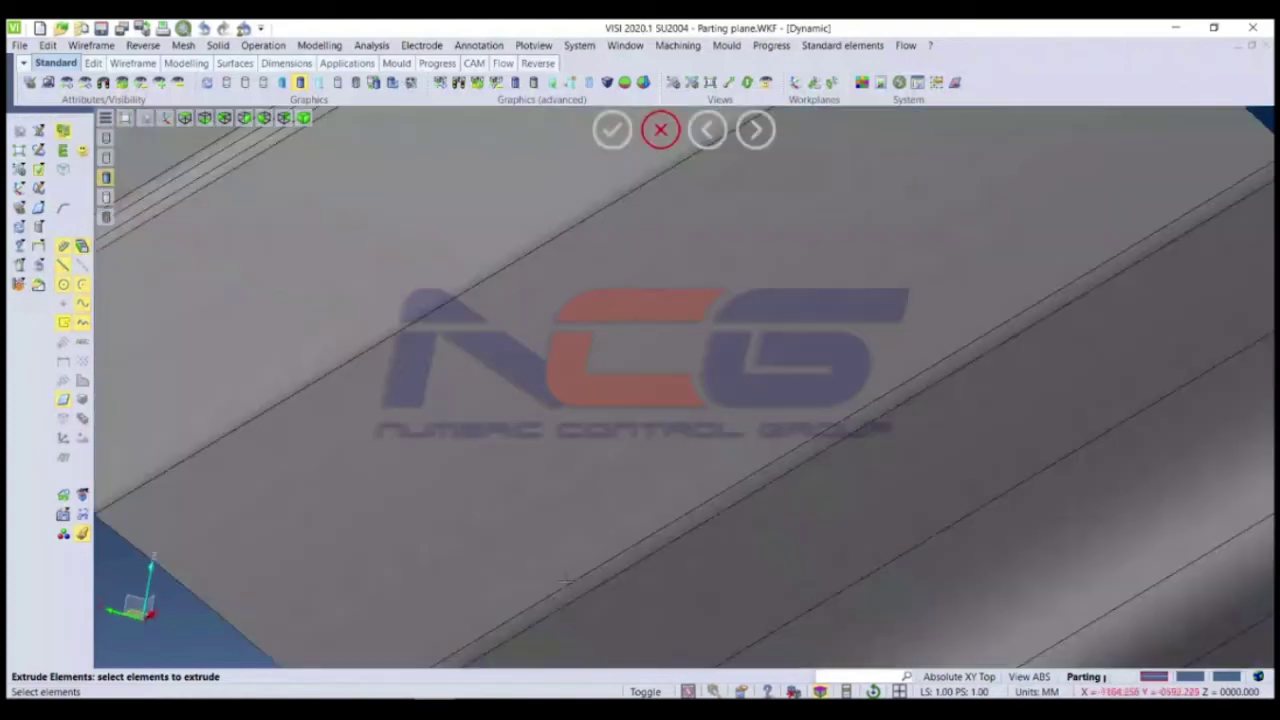
{"action": "scroll", "coordinate": [565, 580], "scroll_direction": "down", "scroll_amount": 3}
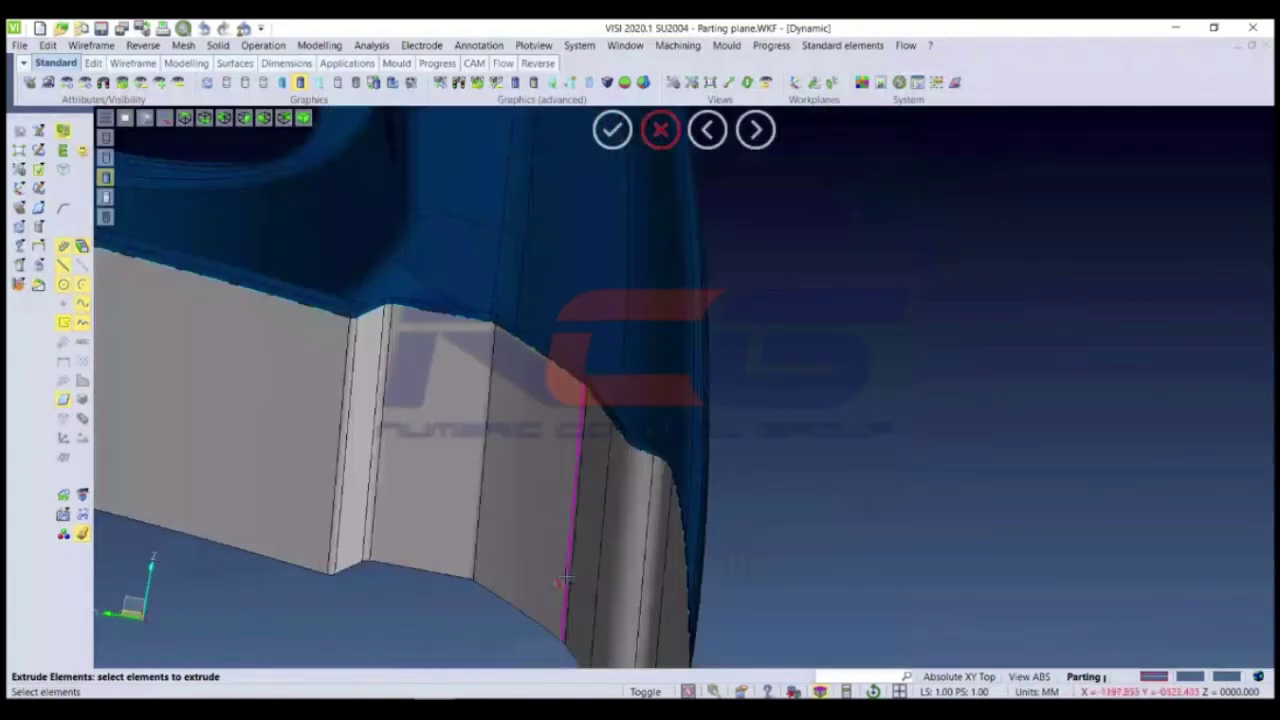
{"action": "scroll", "coordinate": [565, 580], "scroll_direction": "down", "scroll_amount": 3}
{"action": "scroll", "coordinate": [510, 557], "scroll_direction": "up", "scroll_amount": 3}
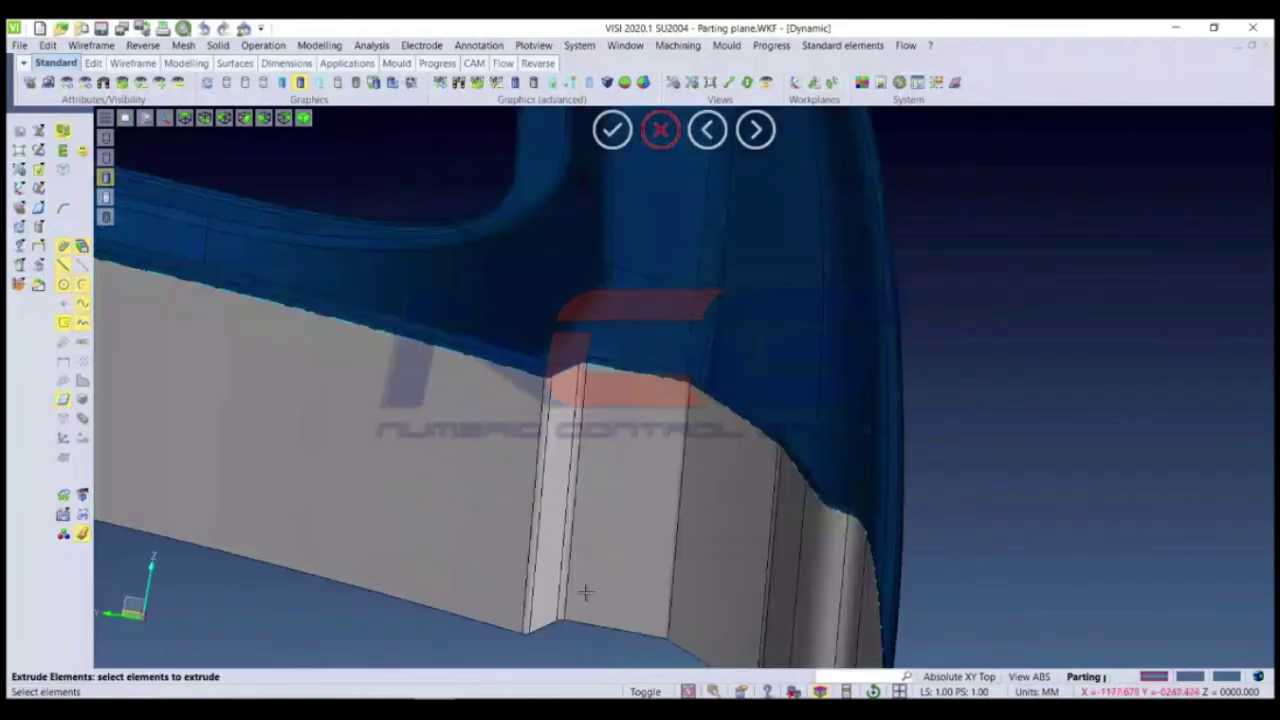
{"action": "scroll", "coordinate": [585, 593], "scroll_direction": "down", "scroll_amount": 3}
{"action": "scroll", "coordinate": [557, 508], "scroll_direction": "up", "scroll_amount": 3}
{"action": "mouse_move", "coordinate": [557, 508]}
{"action": "middle_mouse_down"}
{"action": "mouse_move", "coordinate": [471, 503]}
{"action": "mouse_move", "coordinate": [507, 508]}
{"action": "middle_mouse_up"}
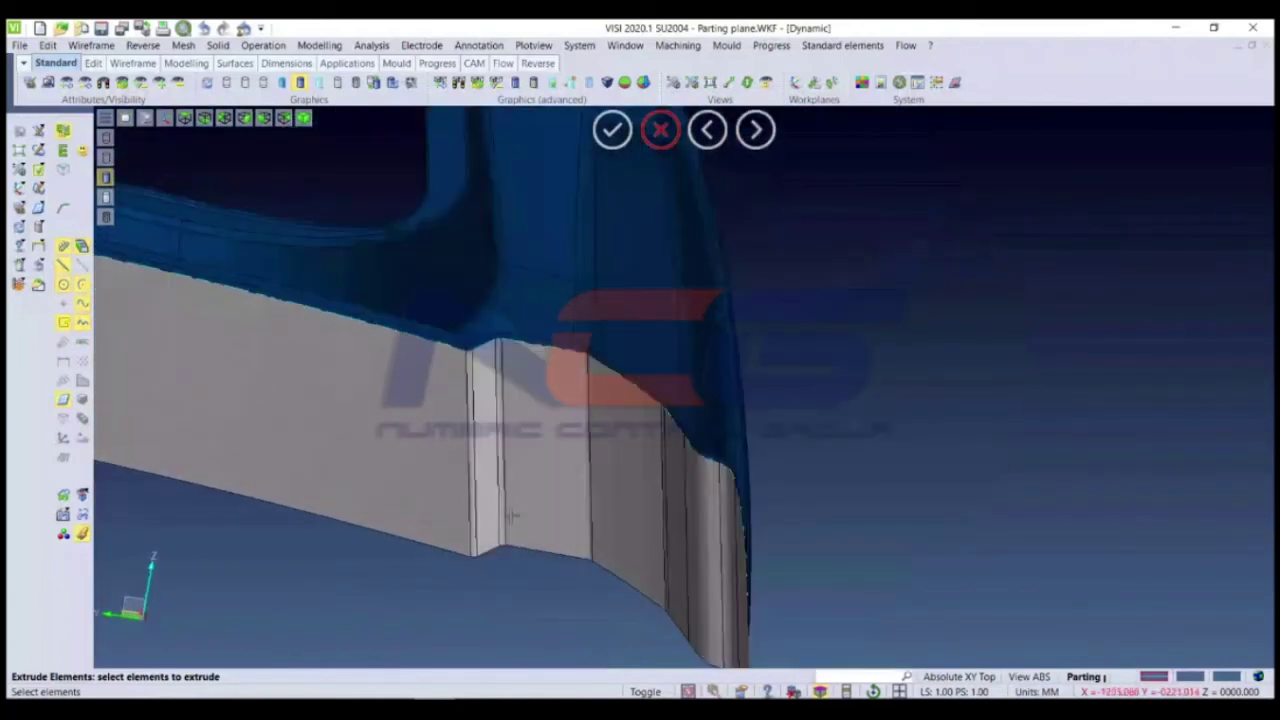
{"action": "scroll", "coordinate": [505, 512], "scroll_direction": "down", "scroll_amount": 5}
{"action": "scroll", "coordinate": [493, 448], "scroll_direction": "up", "scroll_amount": 3}
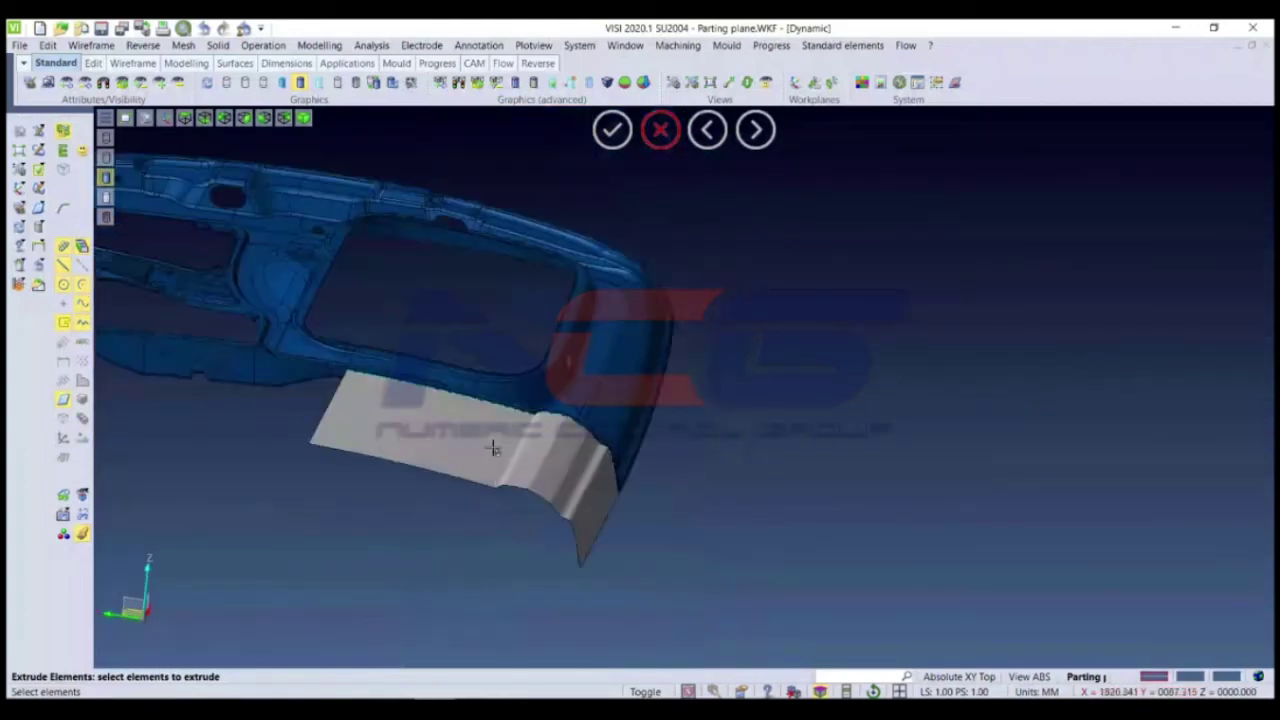
{"action": "scroll", "coordinate": [493, 448], "scroll_direction": "up", "scroll_amount": 3}
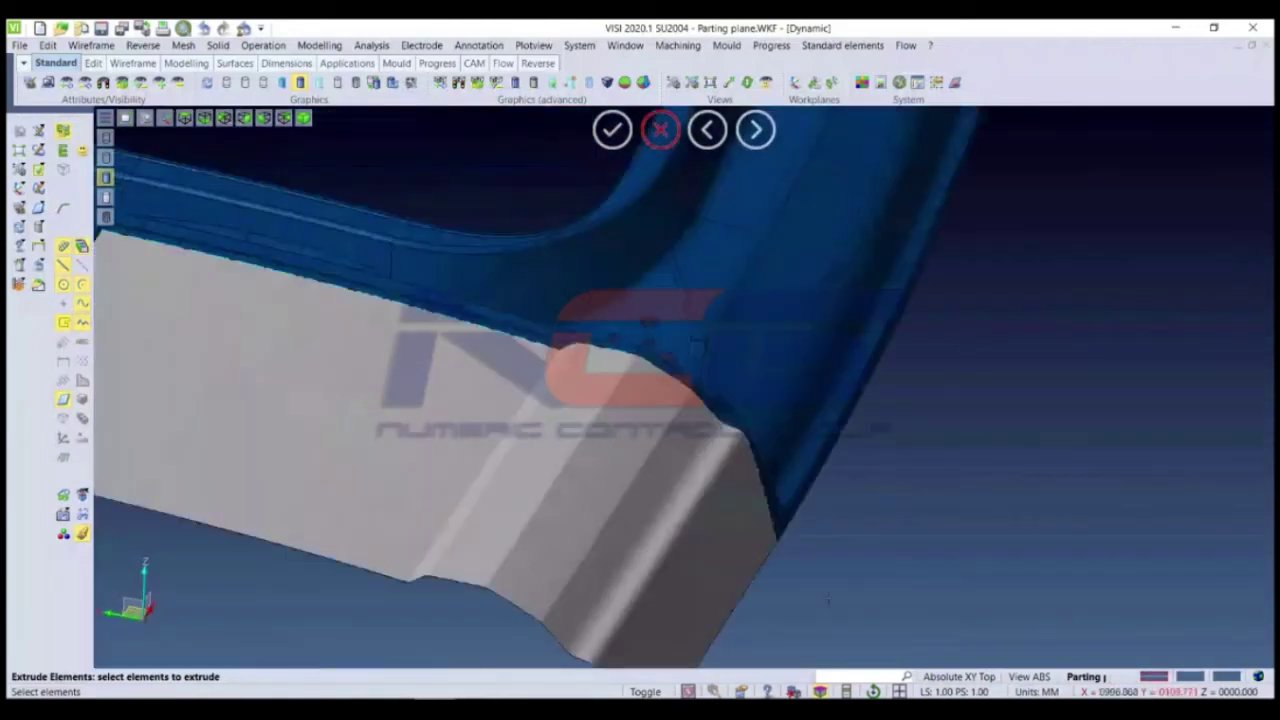
{"action": "scroll", "coordinate": [698, 574], "scroll_direction": "down", "scroll_amount": 4}
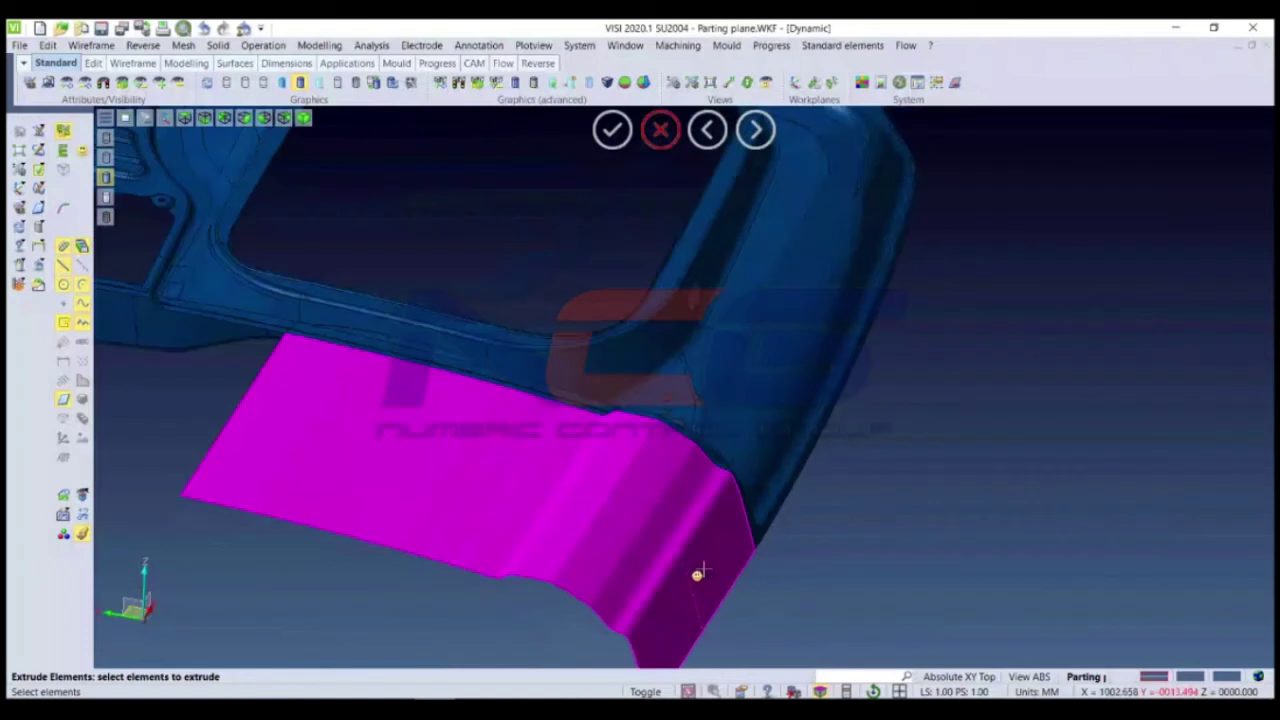
{"action": "scroll", "coordinate": [626, 536], "scroll_direction": "down", "scroll_amount": 1}
{"action": "scroll", "coordinate": [626, 537], "scroll_direction": "down", "scroll_amount": 1}
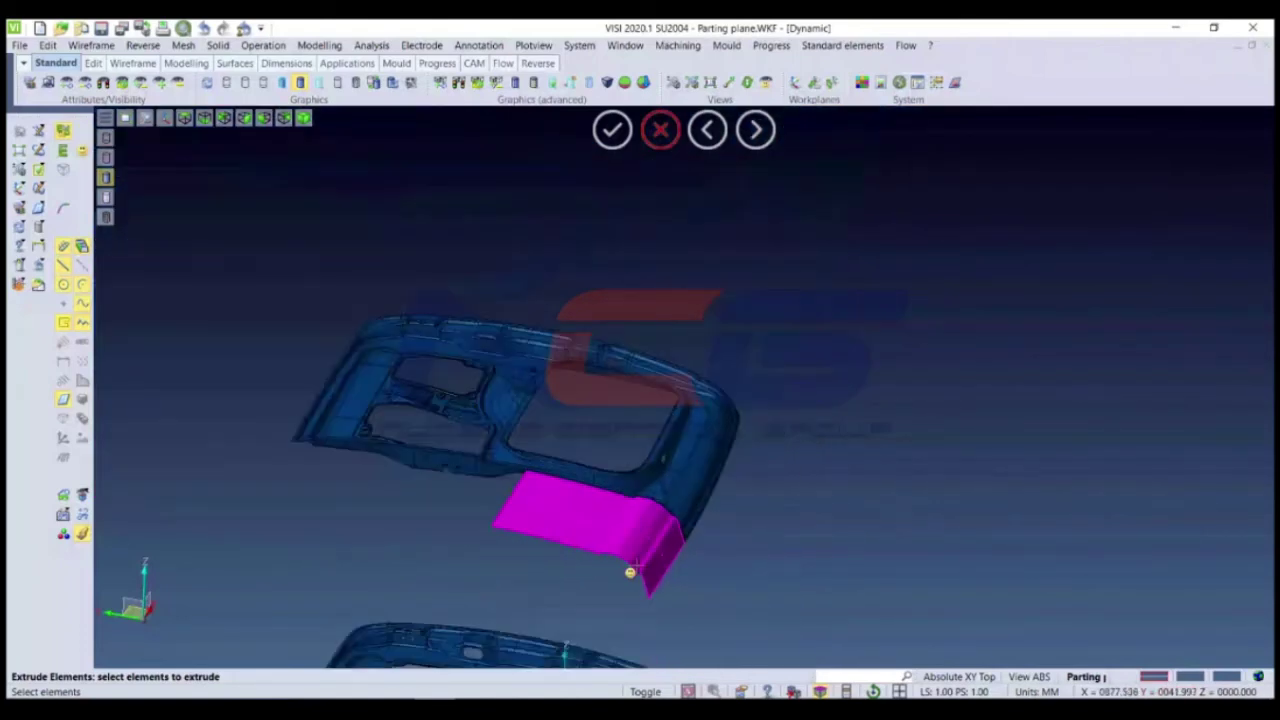
{"action": "scroll", "coordinate": [629, 571], "scroll_direction": "up", "scroll_amount": 2}
{"action": "scroll", "coordinate": [629, 571], "scroll_direction": "up", "scroll_amount": 2}
{"action": "left_click", "coordinate": [663, 130]}
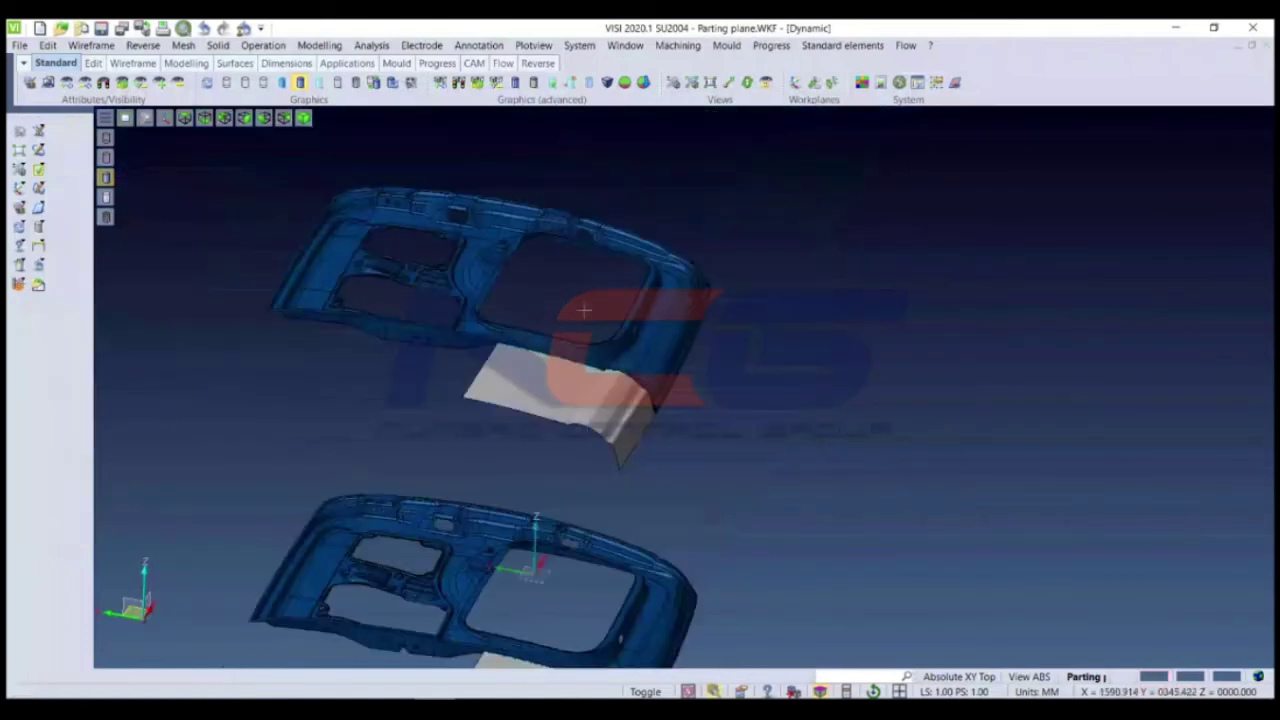
Step: Zoom around the model and open the Wireframe curve and profile commands
{"action": "scroll", "coordinate": [568, 341], "scroll_direction": "up", "scroll_amount": 3}
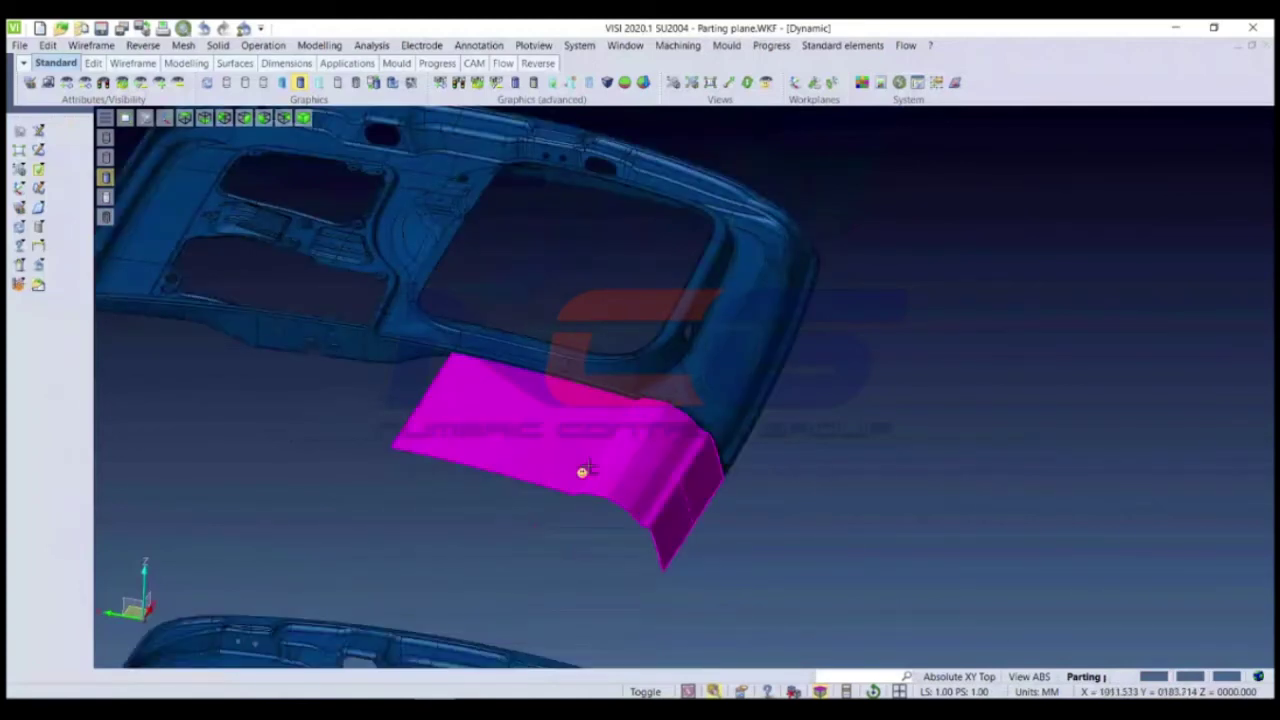
{"action": "scroll", "coordinate": [582, 471], "scroll_direction": "up", "scroll_amount": 2}
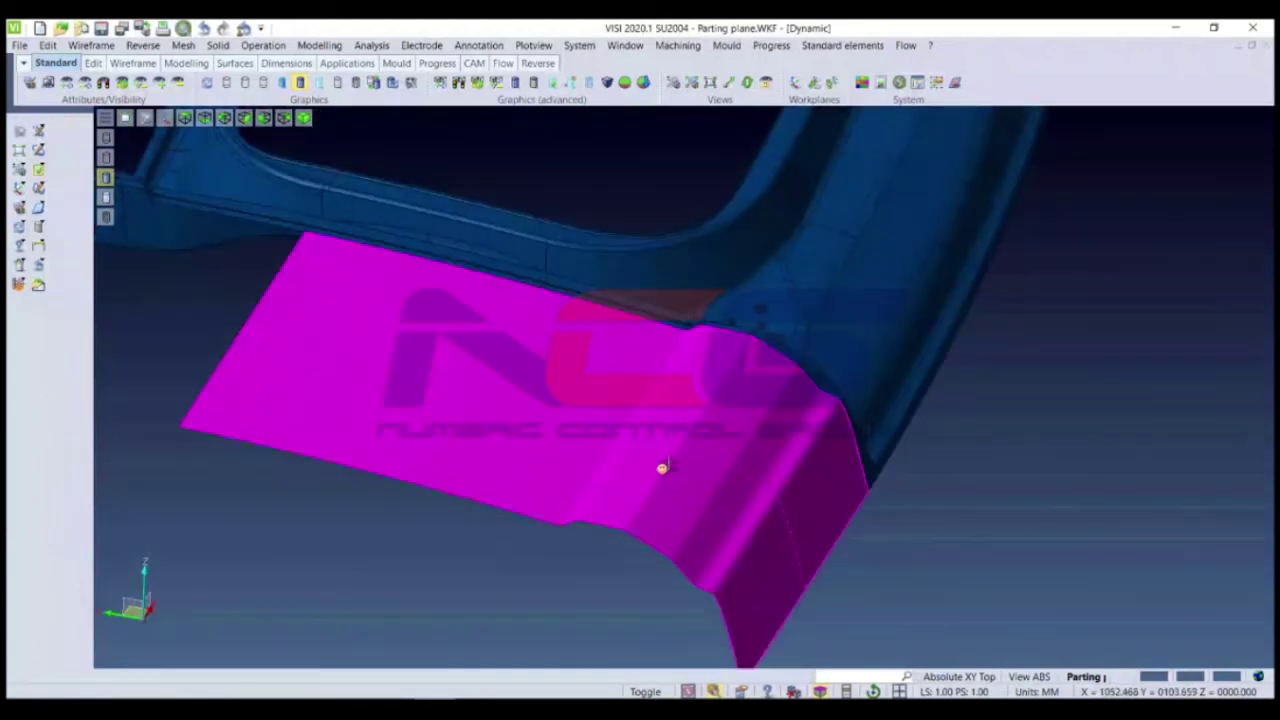
{"action": "scroll", "coordinate": [560, 400], "scroll_direction": "down", "scroll_amount": 3}
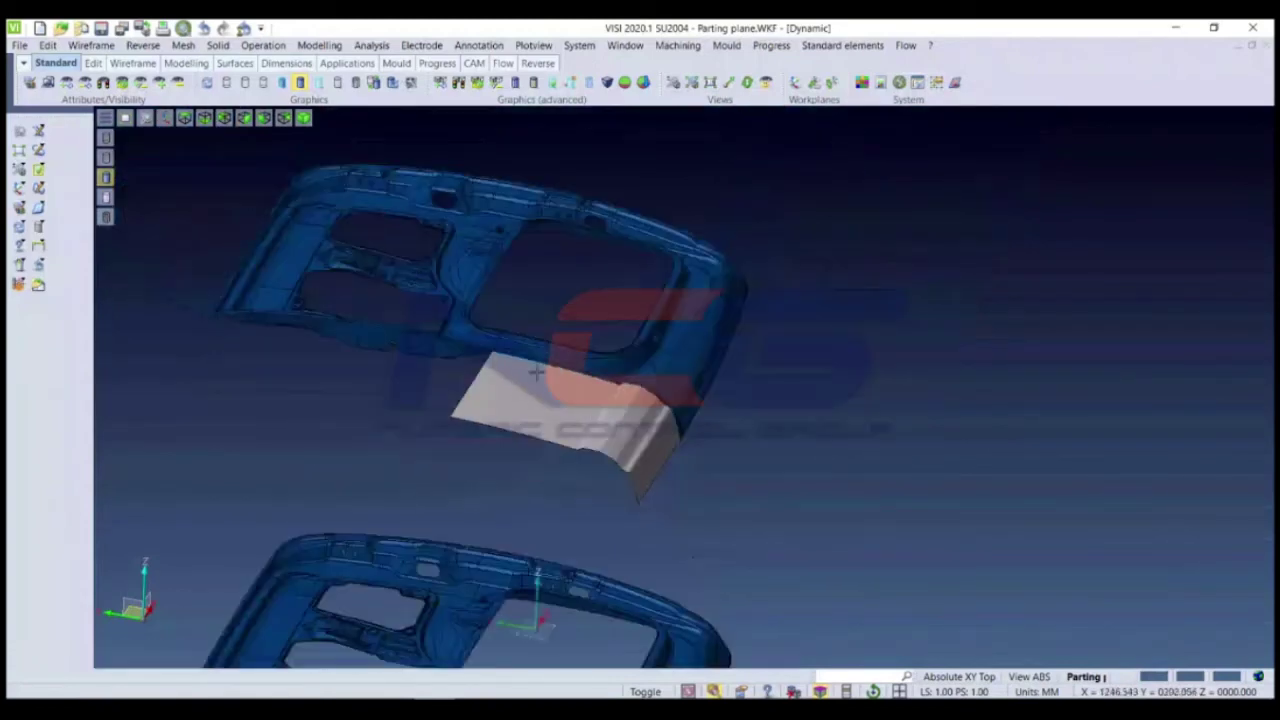
{"action": "scroll", "coordinate": [536, 372], "scroll_direction": "down", "scroll_amount": 2}
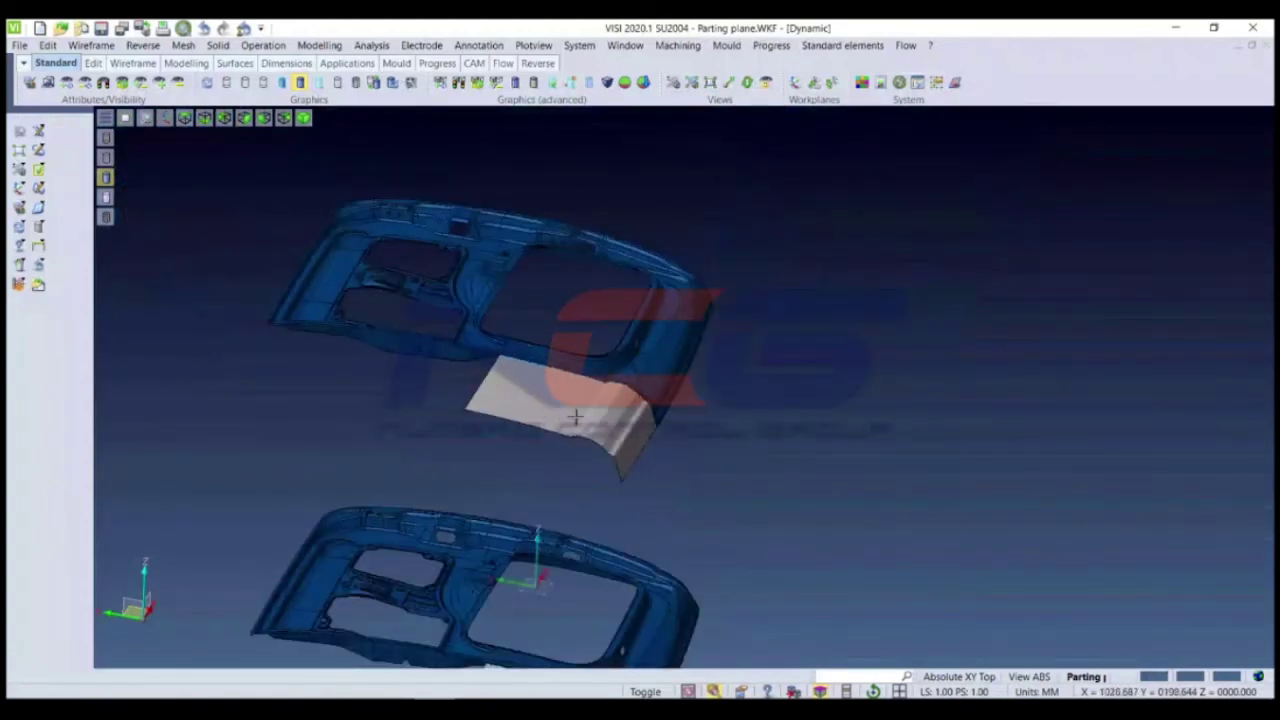
{"action": "scroll", "coordinate": [575, 416], "scroll_direction": "up", "scroll_amount": 3}
{"action": "scroll", "coordinate": [568, 433], "scroll_direction": "down", "scroll_amount": 3}
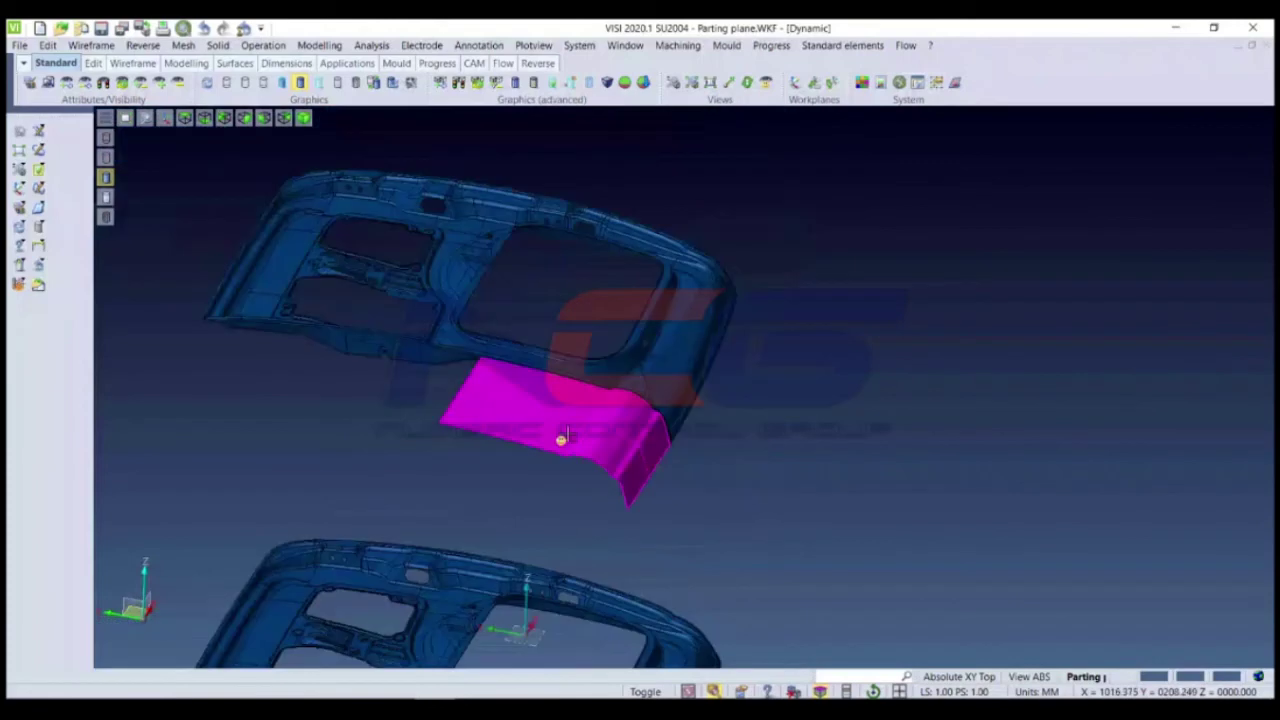
{"action": "scroll", "coordinate": [560, 445], "scroll_direction": "down", "scroll_amount": 2}
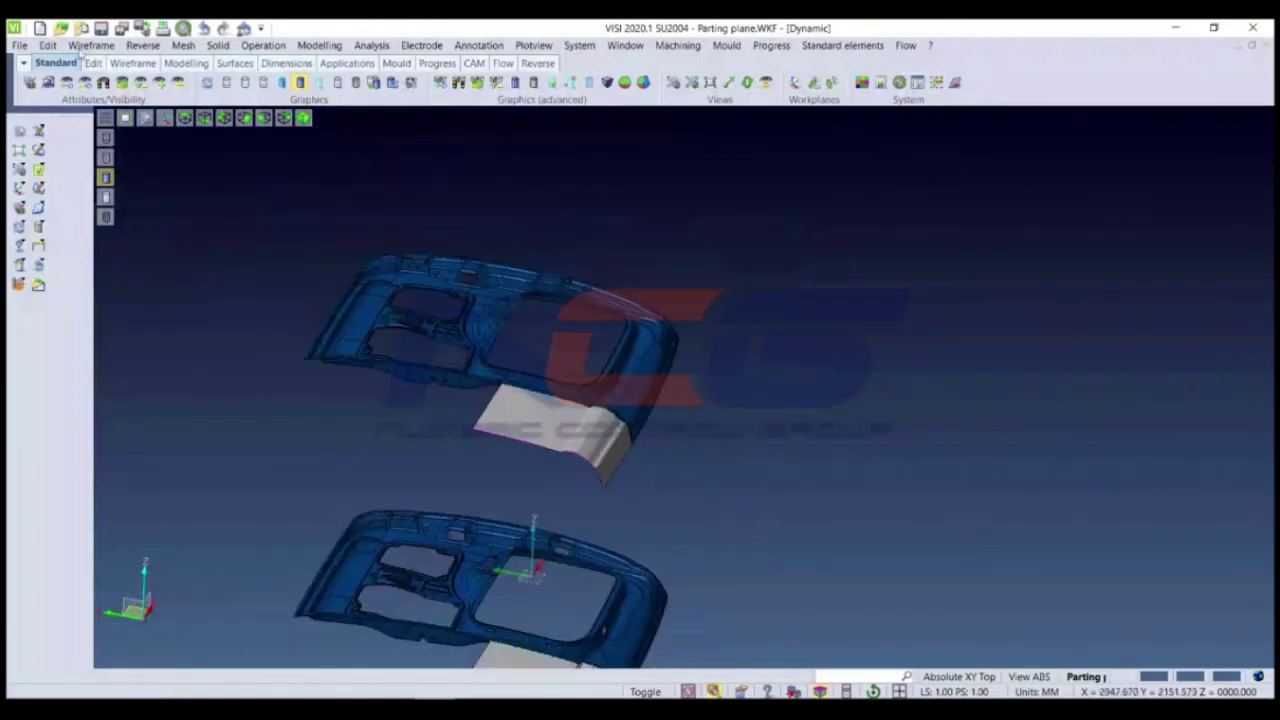
{"action": "left_click", "coordinate": [84, 46]}
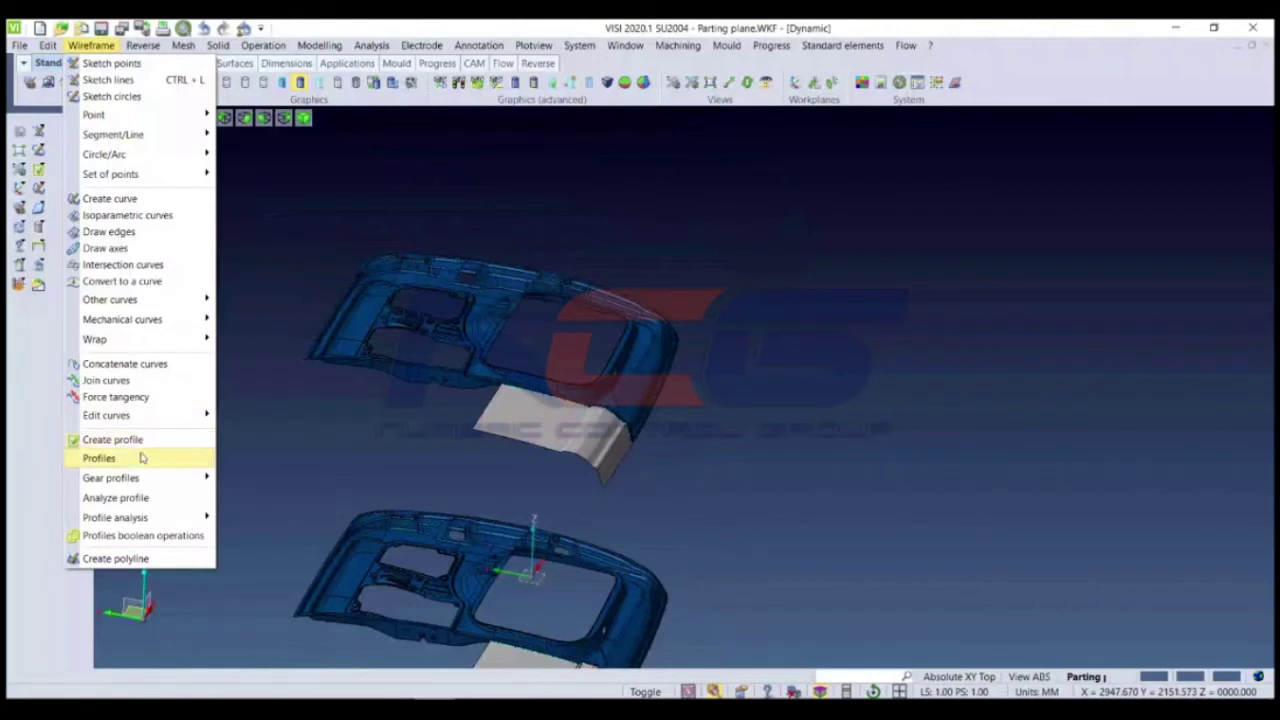
{"action": "left_click", "coordinate": [300, 322]}
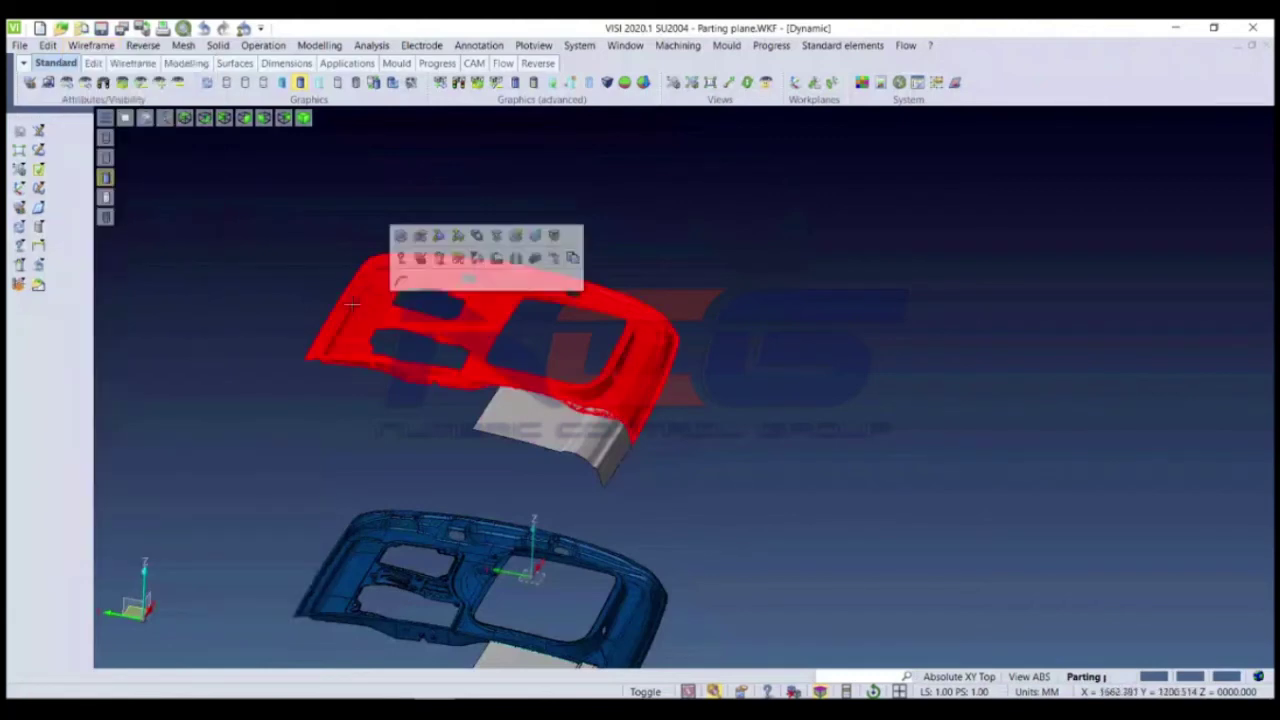
Step: Start a new Unnamed file, discarding the changes to Parting plane.WKF
{"action": "scroll", "coordinate": [290, 324], "scroll_direction": "down", "scroll_amount": 5}
{"action": "key", "text": "ctrl+n"}
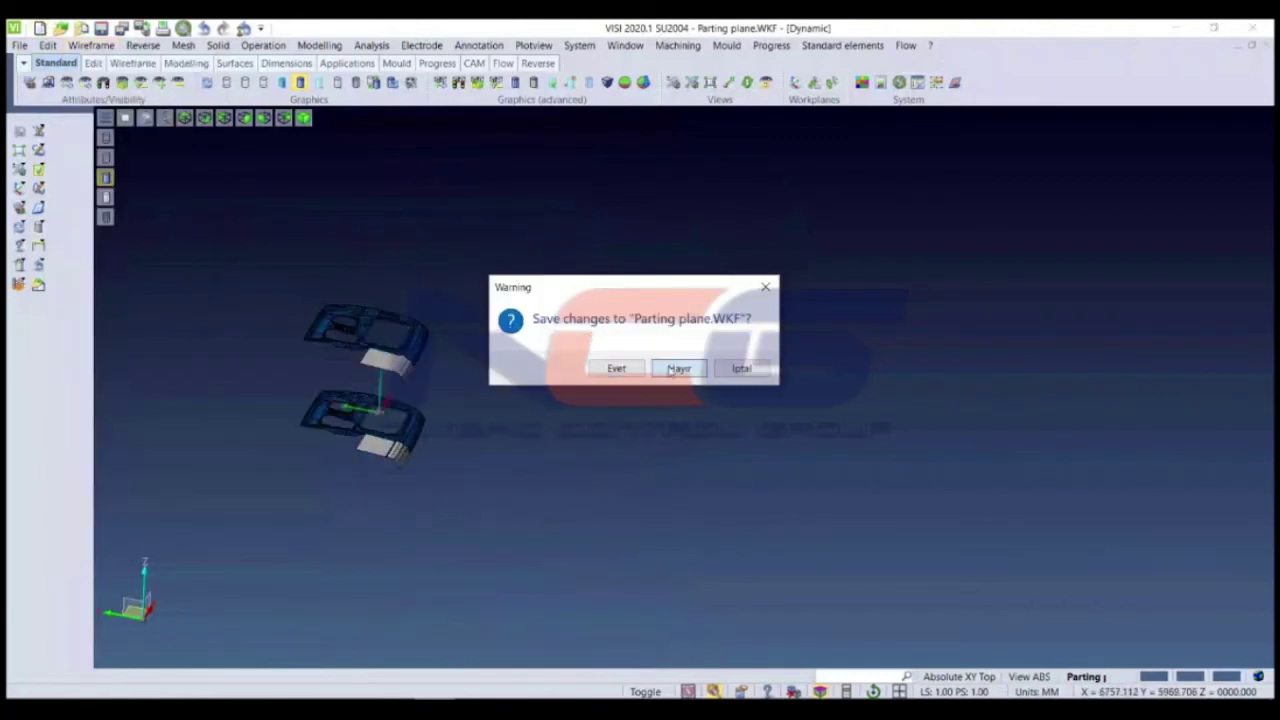
{"action": "left_click", "coordinate": [680, 366]}
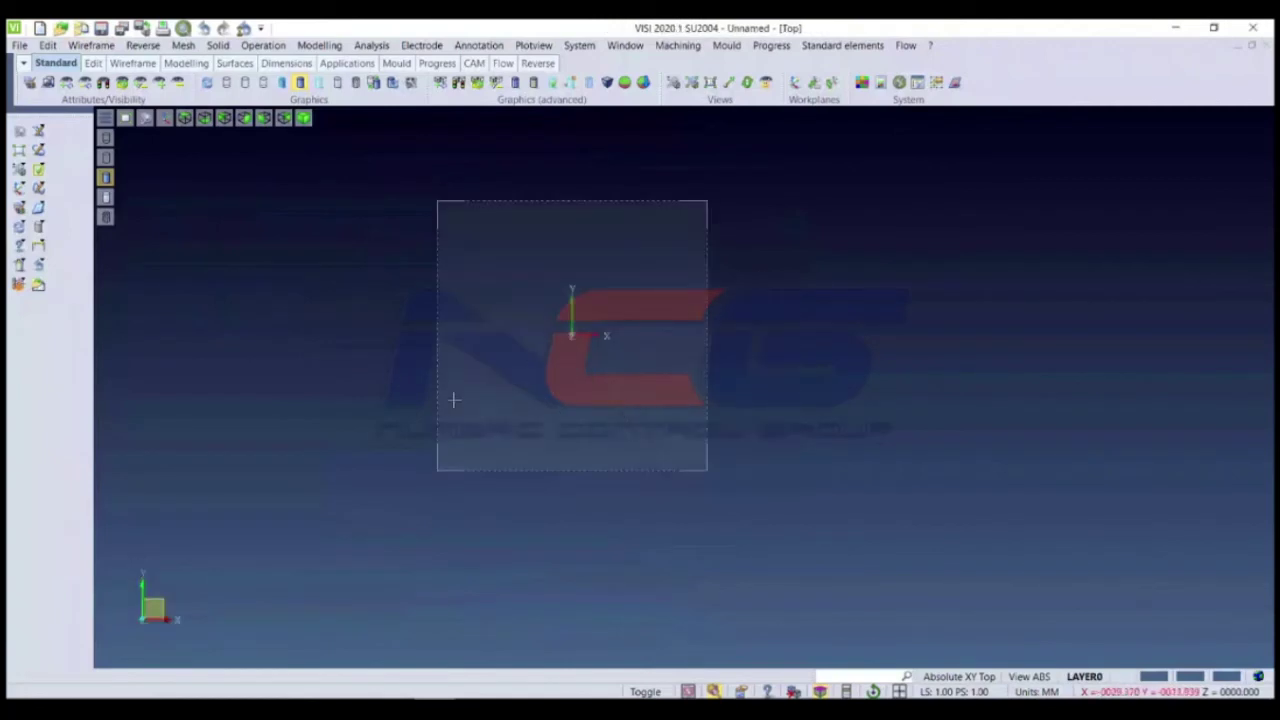
{"action": "left_click", "coordinate": [39, 171]}
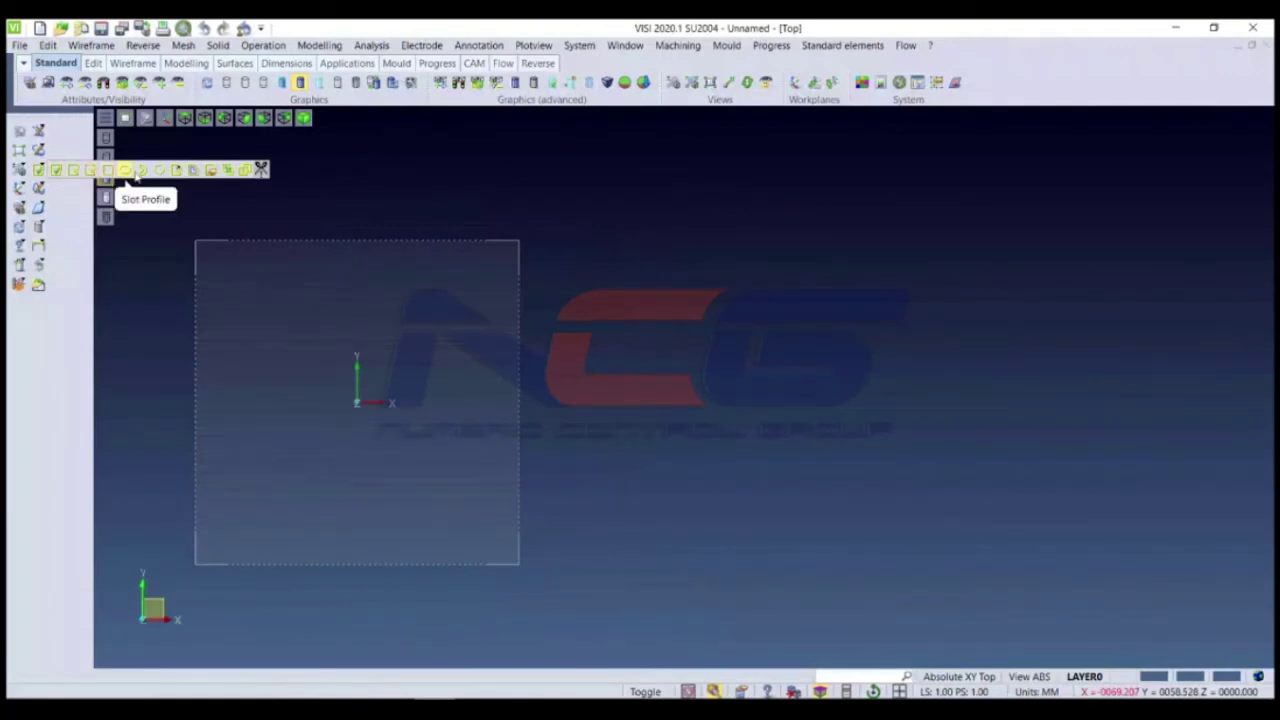
Step: Start a rectangular profile at the origin with base 100 and height 100
{"action": "left_click", "coordinate": [108, 171]}
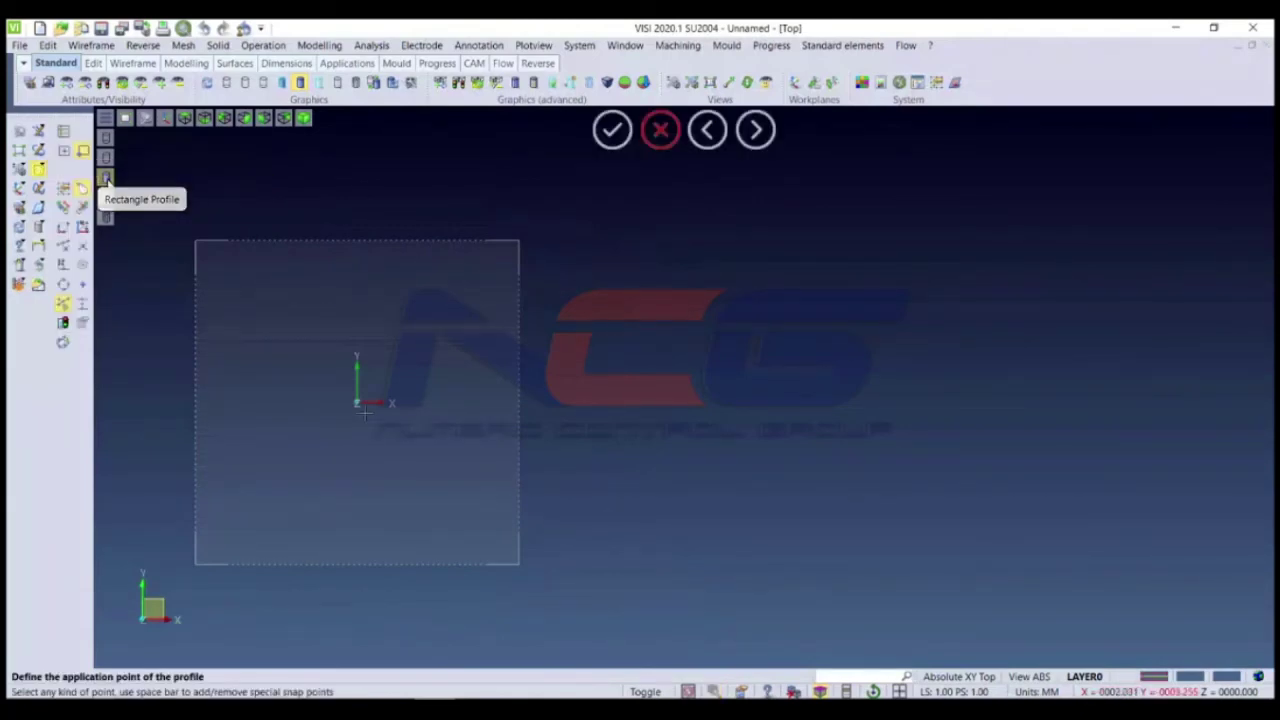
{"action": "left_click", "coordinate": [357, 403]}
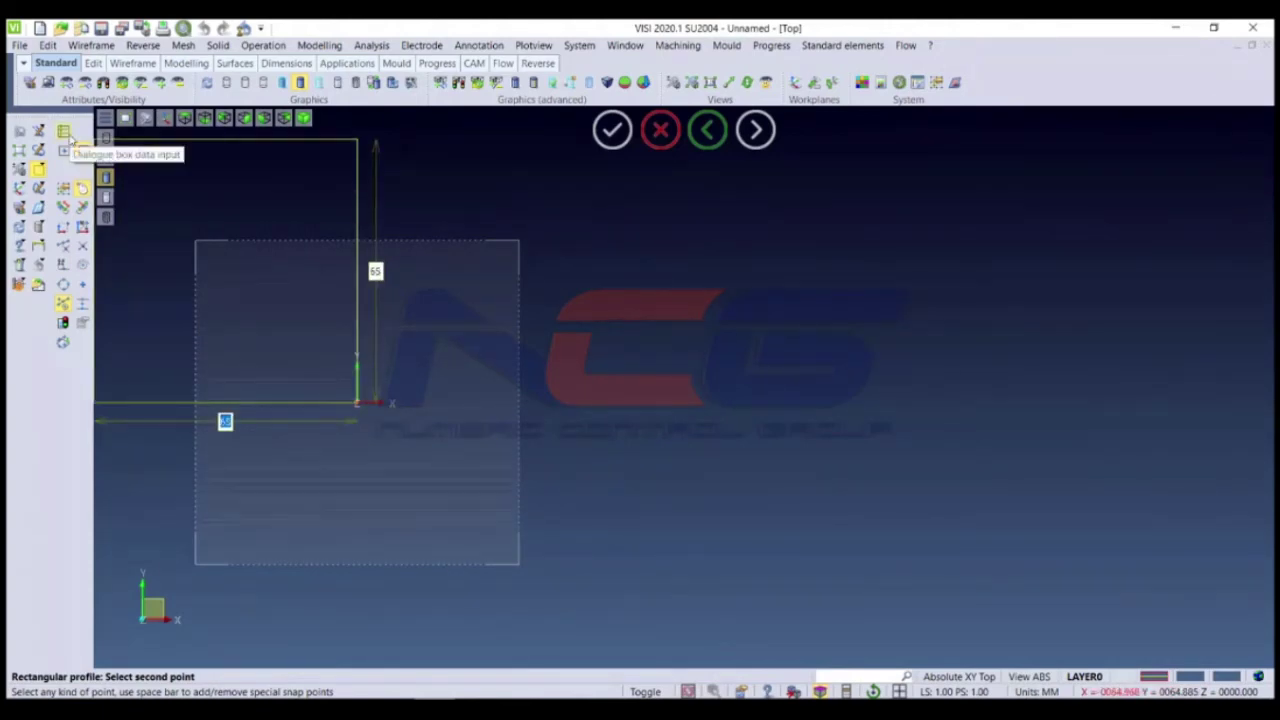
{"action": "left_click", "coordinate": [70, 140]}
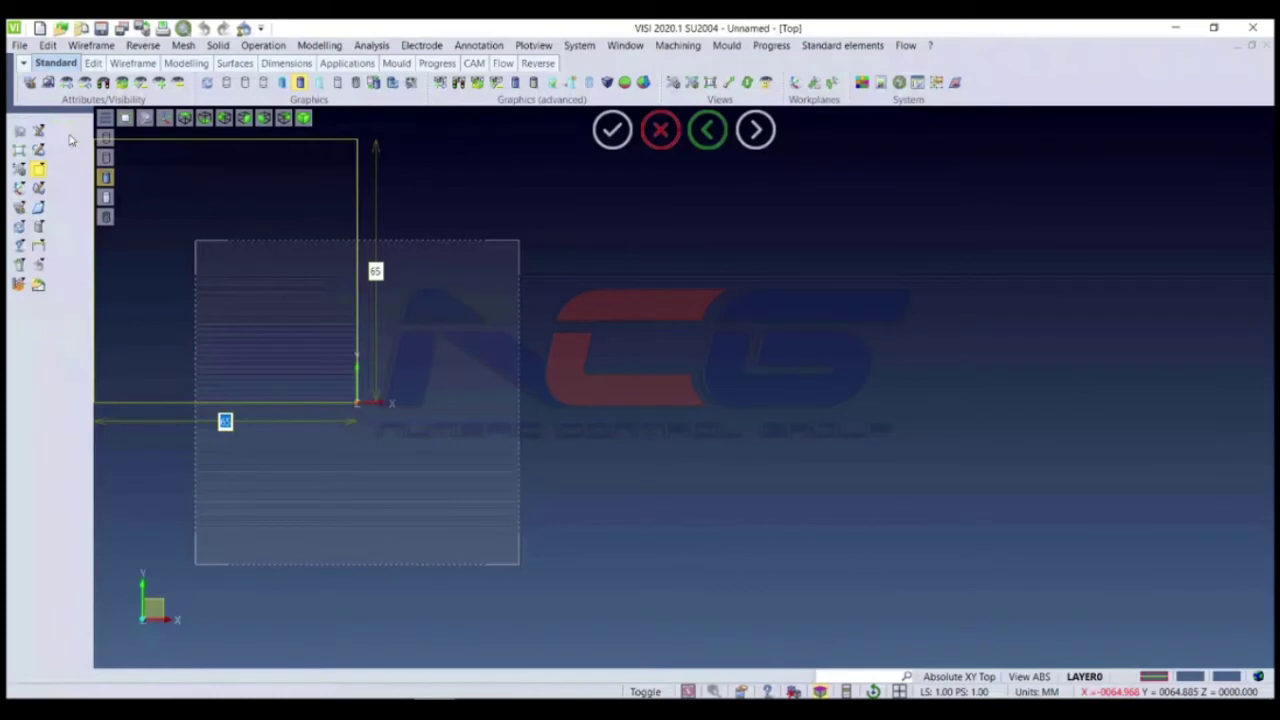
{"action": "type", "text": "100"}
{"action": "key", "text": "Tab"}
{"action": "type", "text": "100"}
{"action": "key", "text": "Tab"}
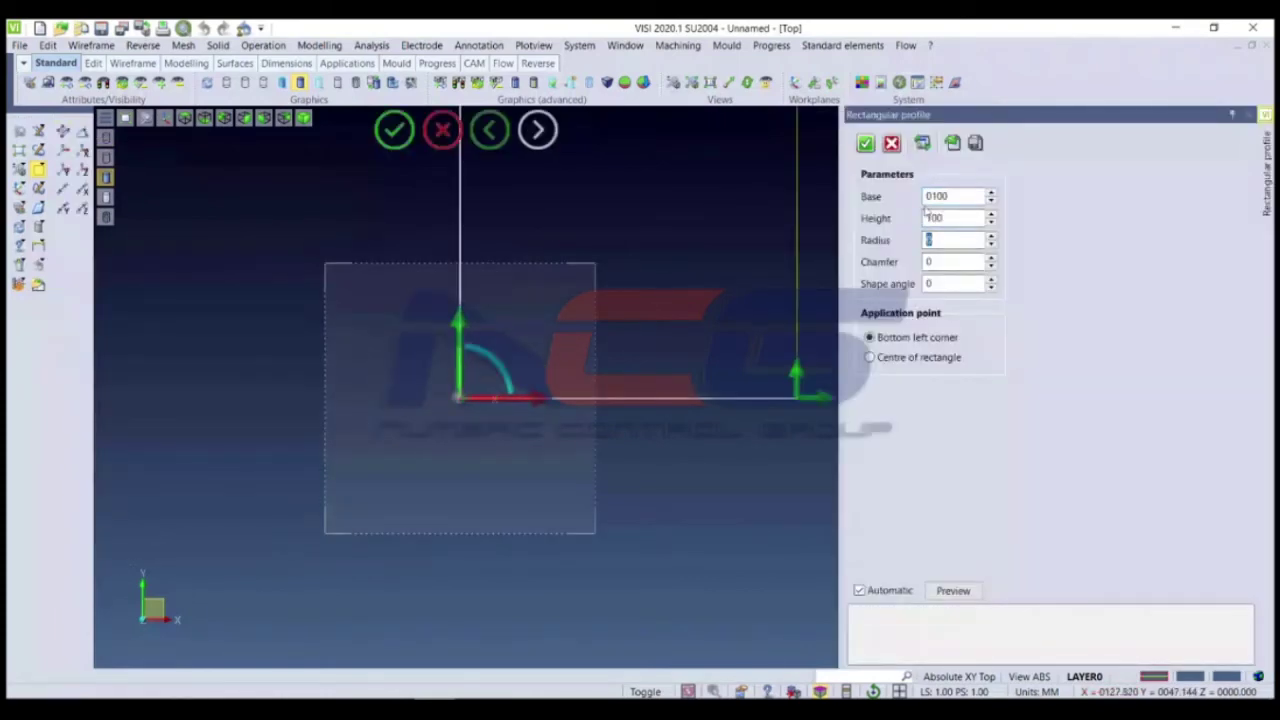
Step: Try a corner radius of 4 on the rectangle, then reset the radius to 0
{"action": "scroll", "coordinate": [600, 368], "scroll_direction": "down", "scroll_amount": 3}
{"action": "scroll", "coordinate": [600, 368], "scroll_direction": "down", "scroll_amount": 3}
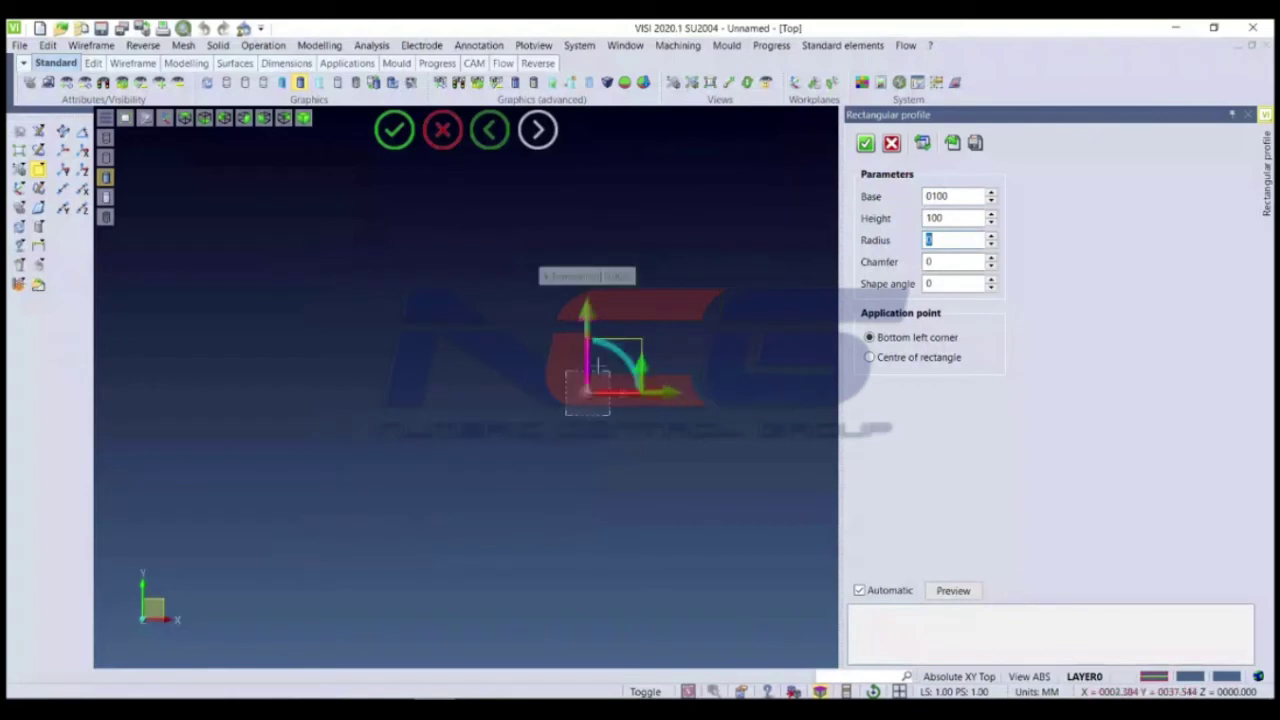
{"action": "scroll", "coordinate": [598, 368], "scroll_direction": "up", "scroll_amount": 3}
{"action": "scroll", "coordinate": [477, 372], "scroll_direction": "down", "scroll_amount": 2}
{"action": "scroll", "coordinate": [518, 360], "scroll_direction": "up", "scroll_amount": 3}
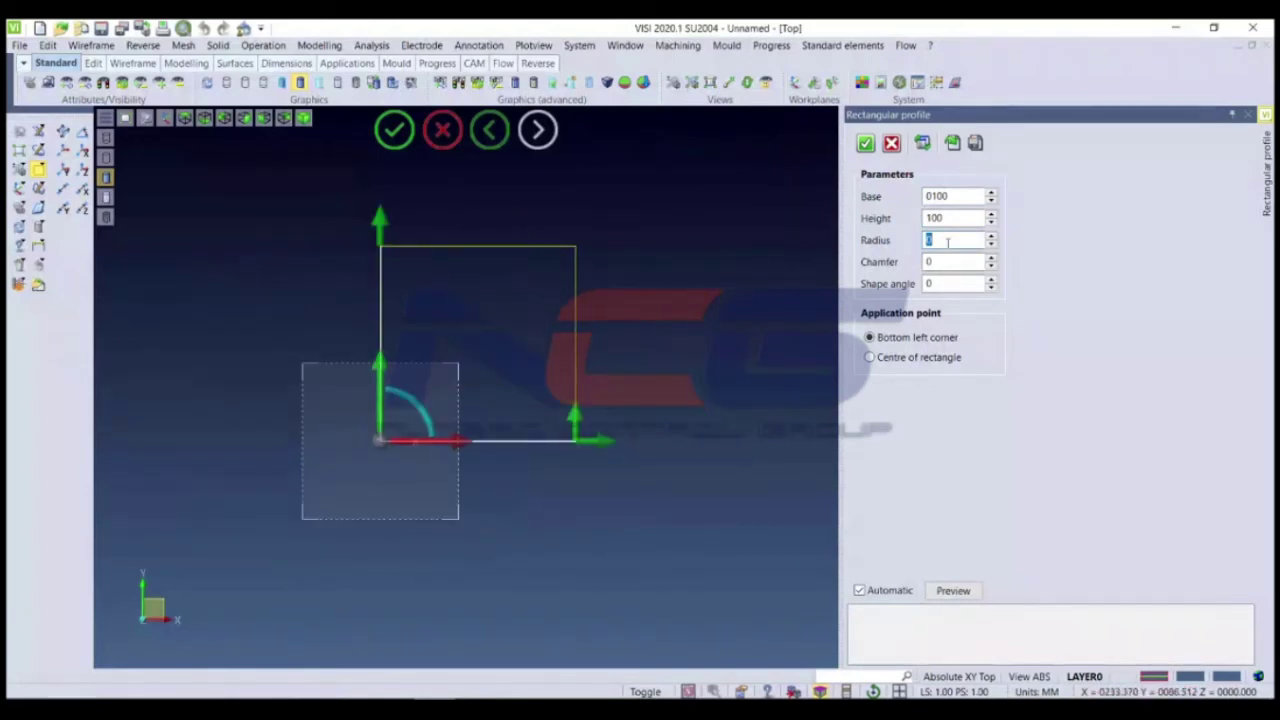
{"action": "type", "text": "4"}
{"action": "scroll", "coordinate": [637, 324], "scroll_direction": "down", "scroll_amount": 2}
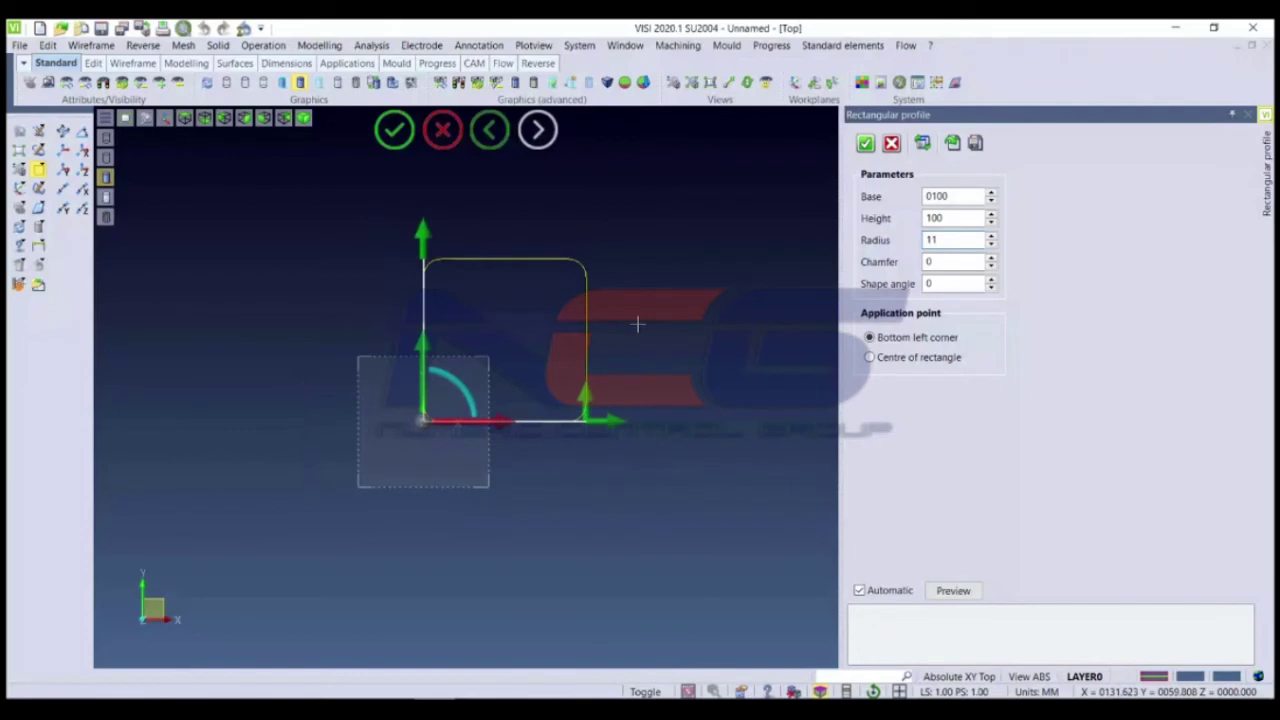
{"action": "scroll", "coordinate": [593, 256], "scroll_direction": "up", "scroll_amount": 3}
{"action": "scroll", "coordinate": [500, 300], "scroll_direction": "down", "scroll_amount": 3}
{"action": "scroll", "coordinate": [403, 351], "scroll_direction": "up", "scroll_amount": 2}
{"action": "scroll", "coordinate": [386, 414], "scroll_direction": "down", "scroll_amount": 3}
{"action": "scroll", "coordinate": [476, 440], "scroll_direction": "up", "scroll_amount": 3}
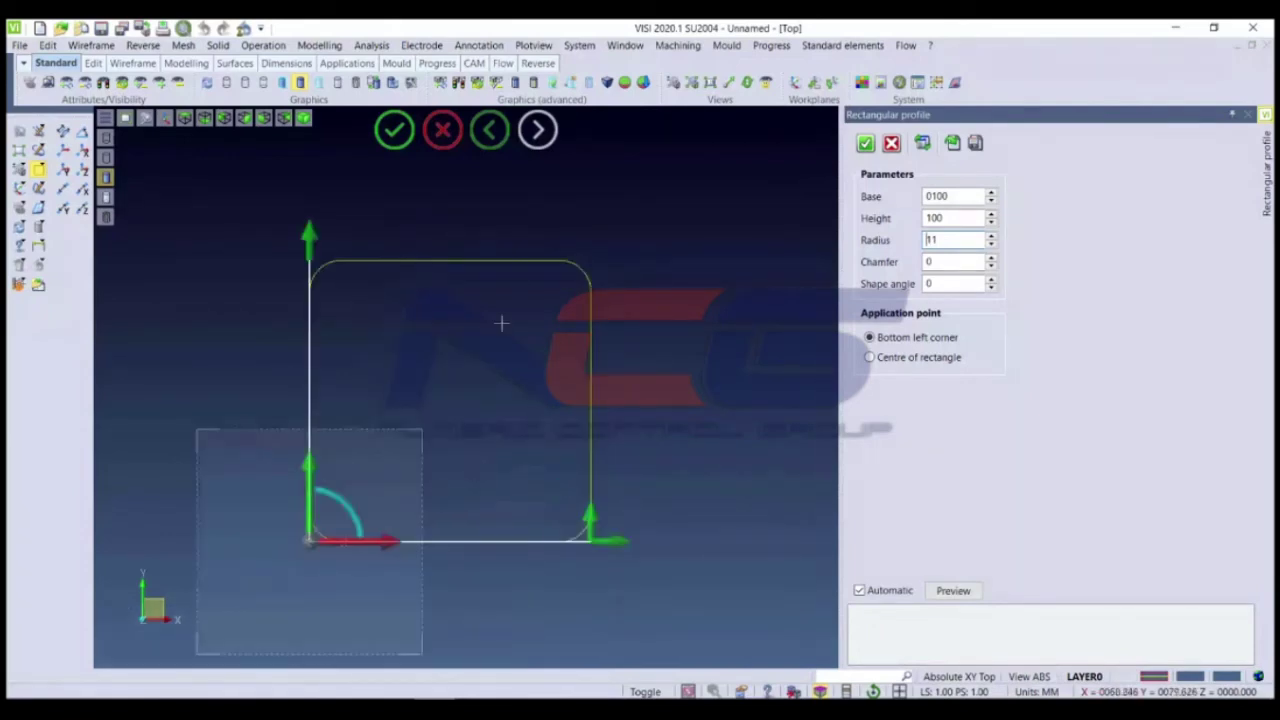
{"action": "double_click", "coordinate": [947, 239]}
{"action": "type", "text": "030"}
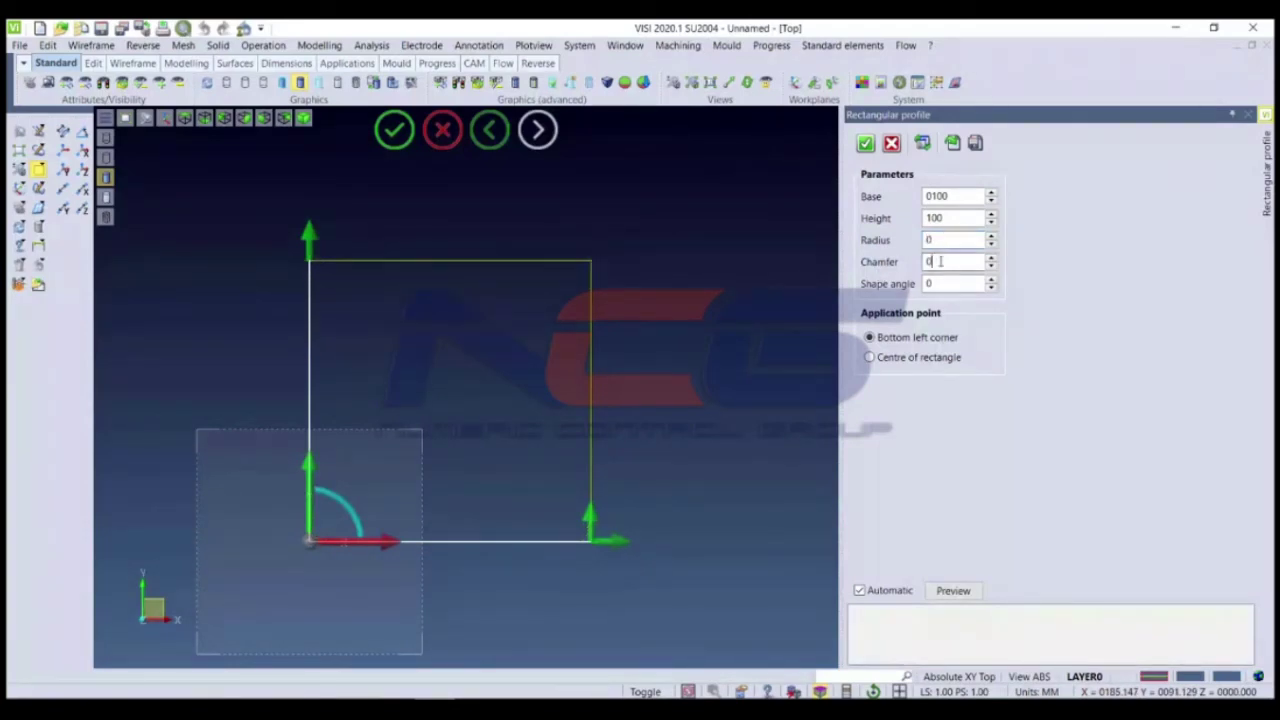
Step: Set the rectangle's shape angle to 11° and accept the parameters
{"action": "double_click", "coordinate": [933, 283]}
{"action": "type", "text": "20"}
{"action": "scroll", "coordinate": [933, 283], "scroll_direction": "down", "scroll_amount": 1}
{"action": "scroll", "coordinate": [933, 283], "scroll_direction": "down", "scroll_amount": 1}
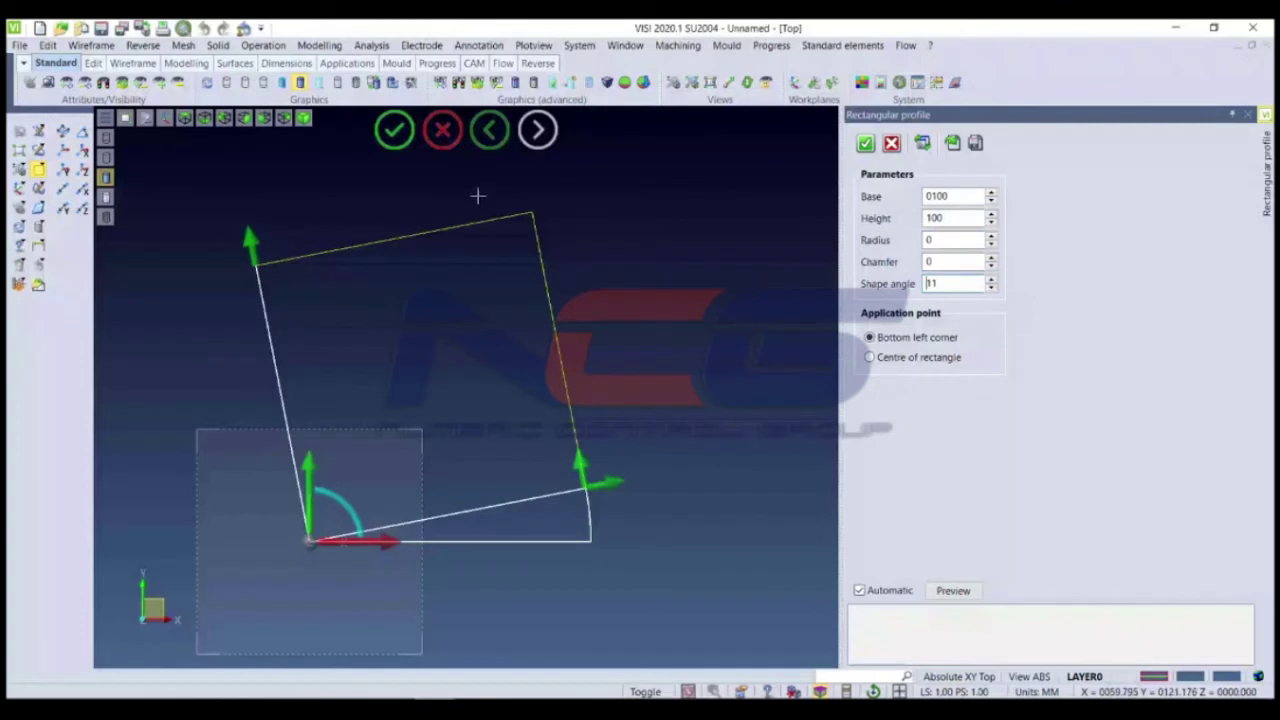
{"action": "key", "text": "Return"}
{"action": "left_click", "coordinate": [82, 152]}
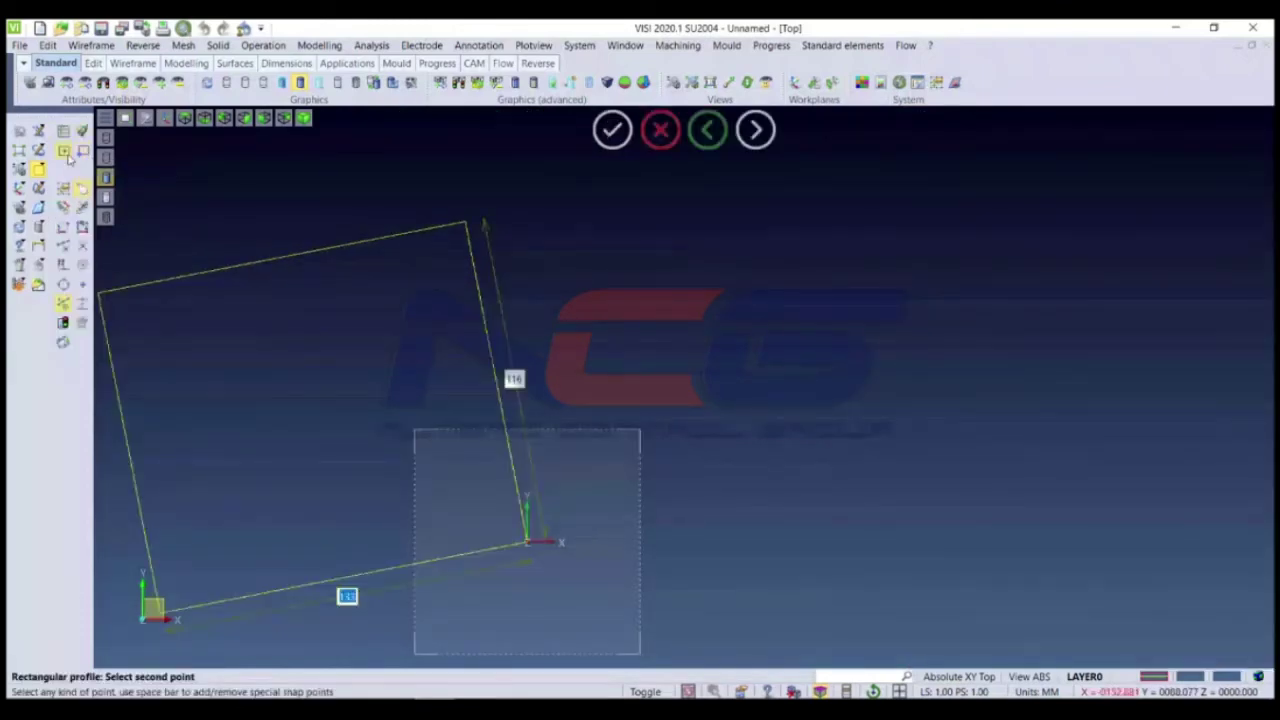
Step: Reset the shape angle to 0, anchor the 100 × 100 rectangle at its centre, and create it
{"action": "scroll", "coordinate": [368, 333], "scroll_direction": "down", "scroll_amount": 3}
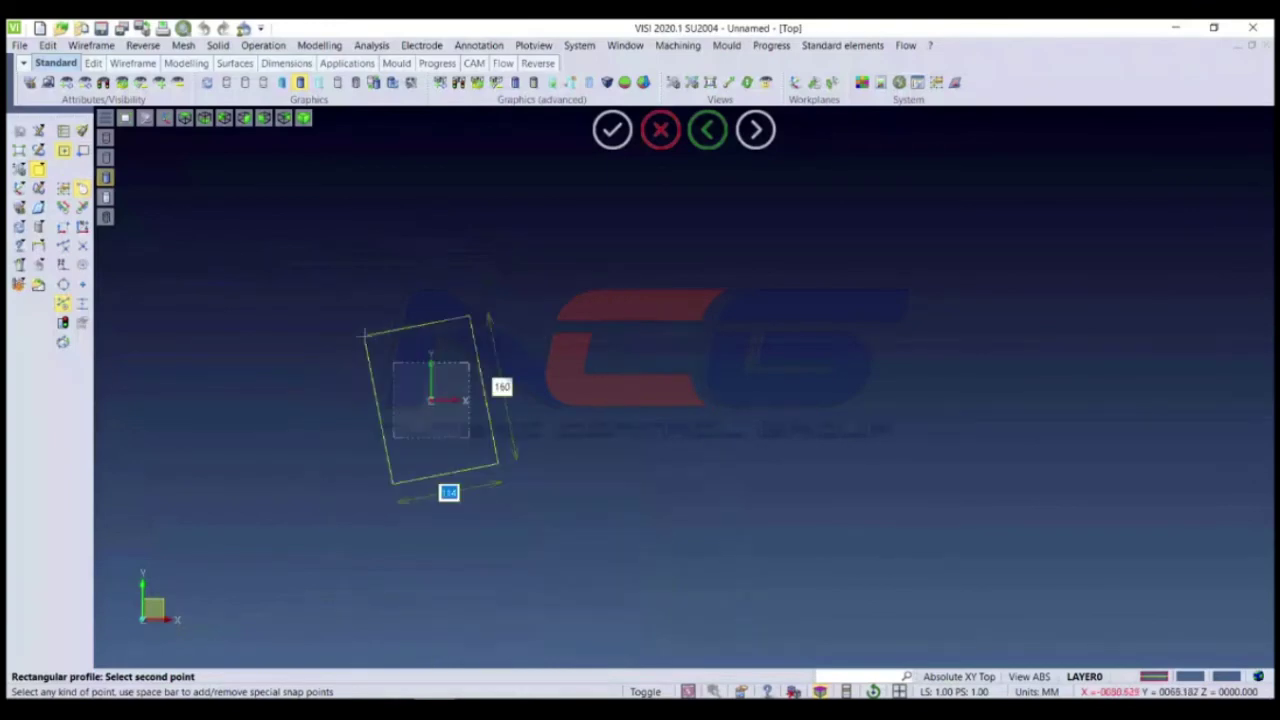
{"action": "scroll", "coordinate": [366, 333], "scroll_direction": "up", "scroll_amount": 3}
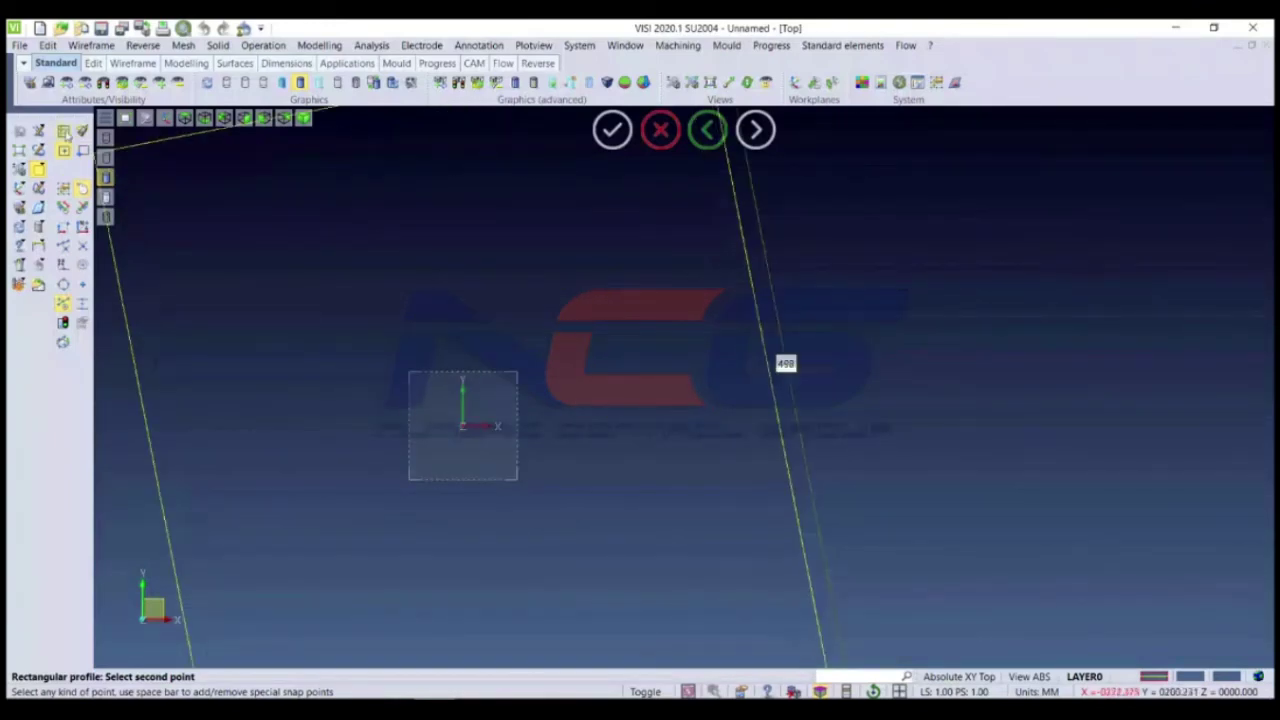
{"action": "left_click", "coordinate": [122, 175]}
{"action": "scroll", "coordinate": [711, 322], "scroll_direction": "down", "scroll_amount": 3}
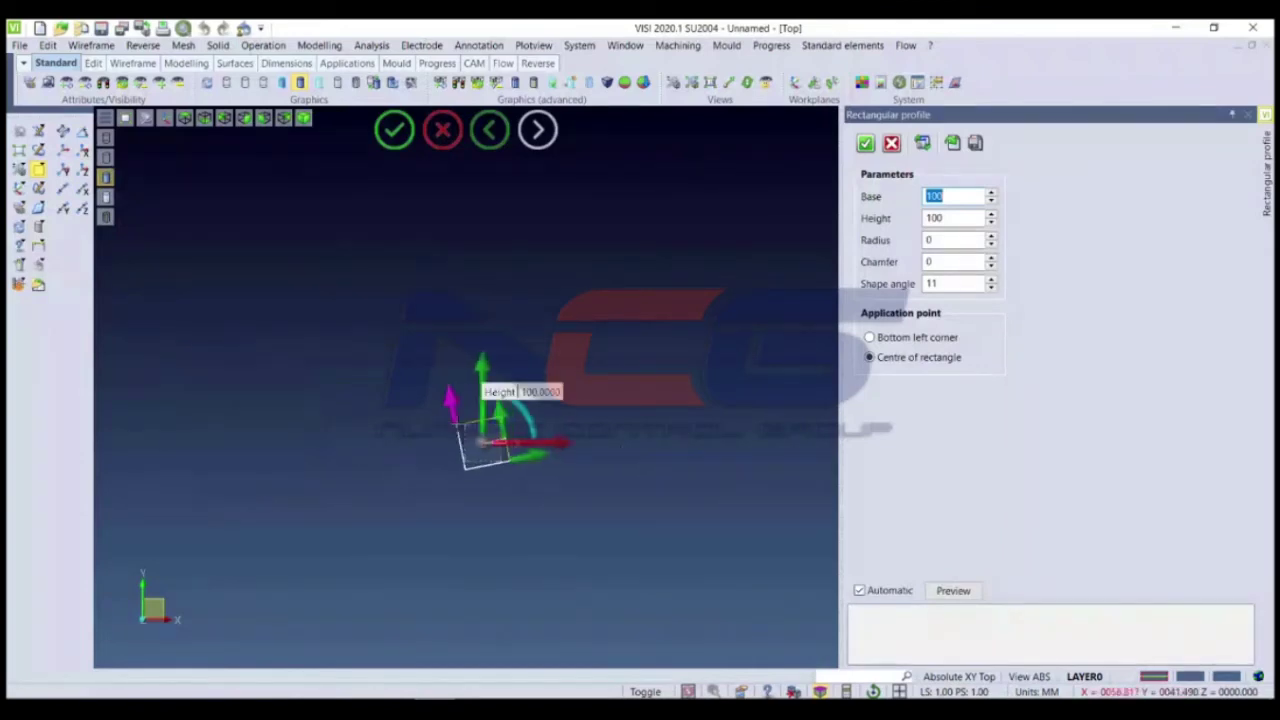
{"action": "scroll", "coordinate": [511, 447], "scroll_direction": "up", "scroll_amount": 4}
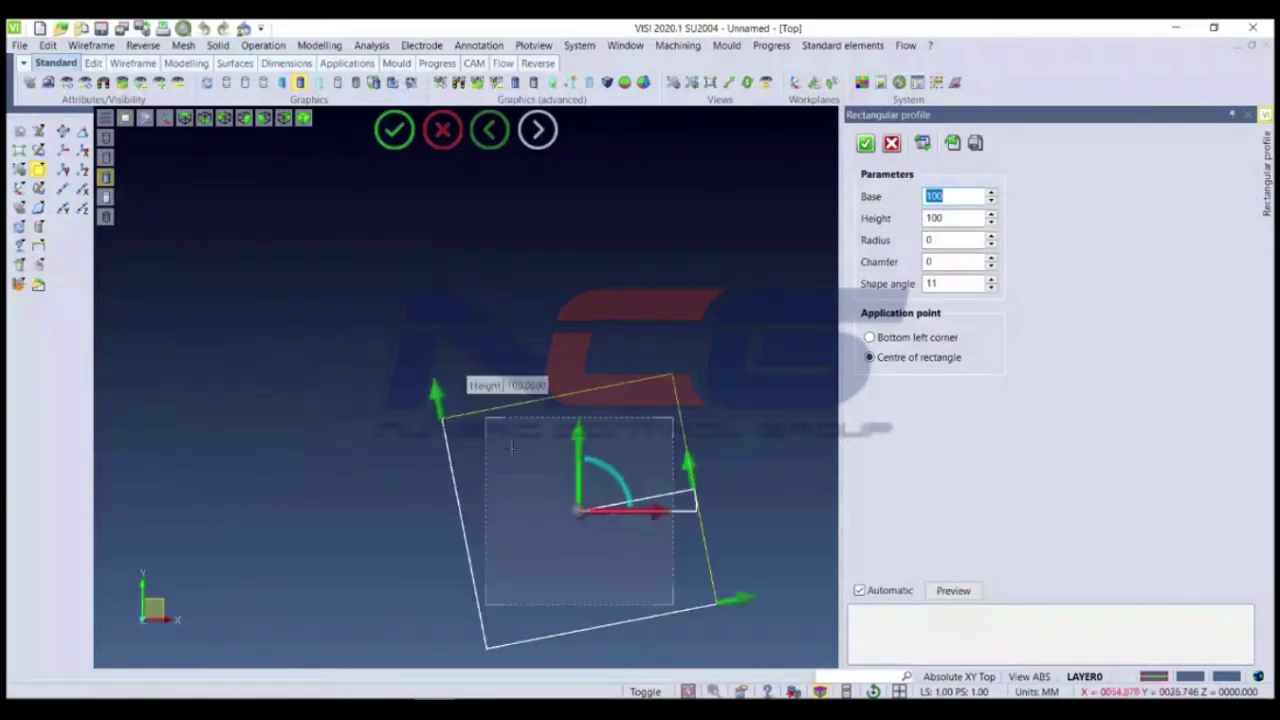
{"action": "double_click", "coordinate": [938, 283]}
{"action": "type", "text": "0"}
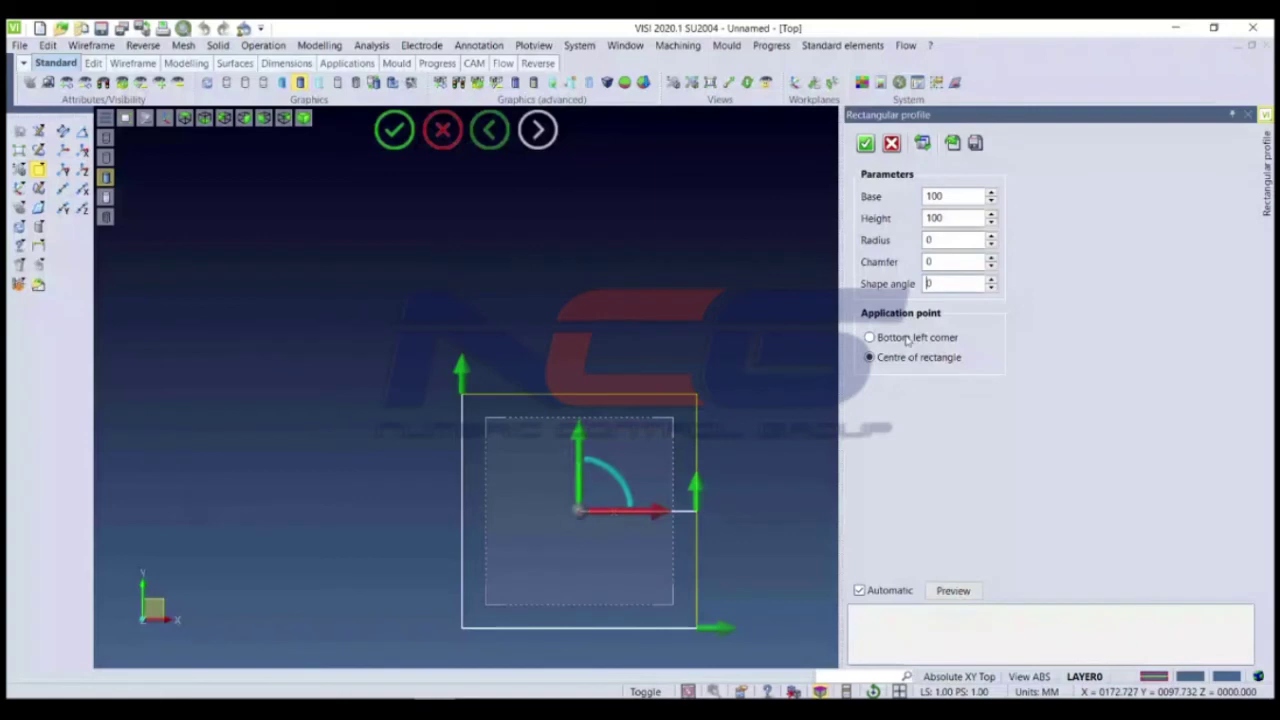
{"action": "left_click", "coordinate": [907, 338]}
{"action": "left_click", "coordinate": [880, 357]}
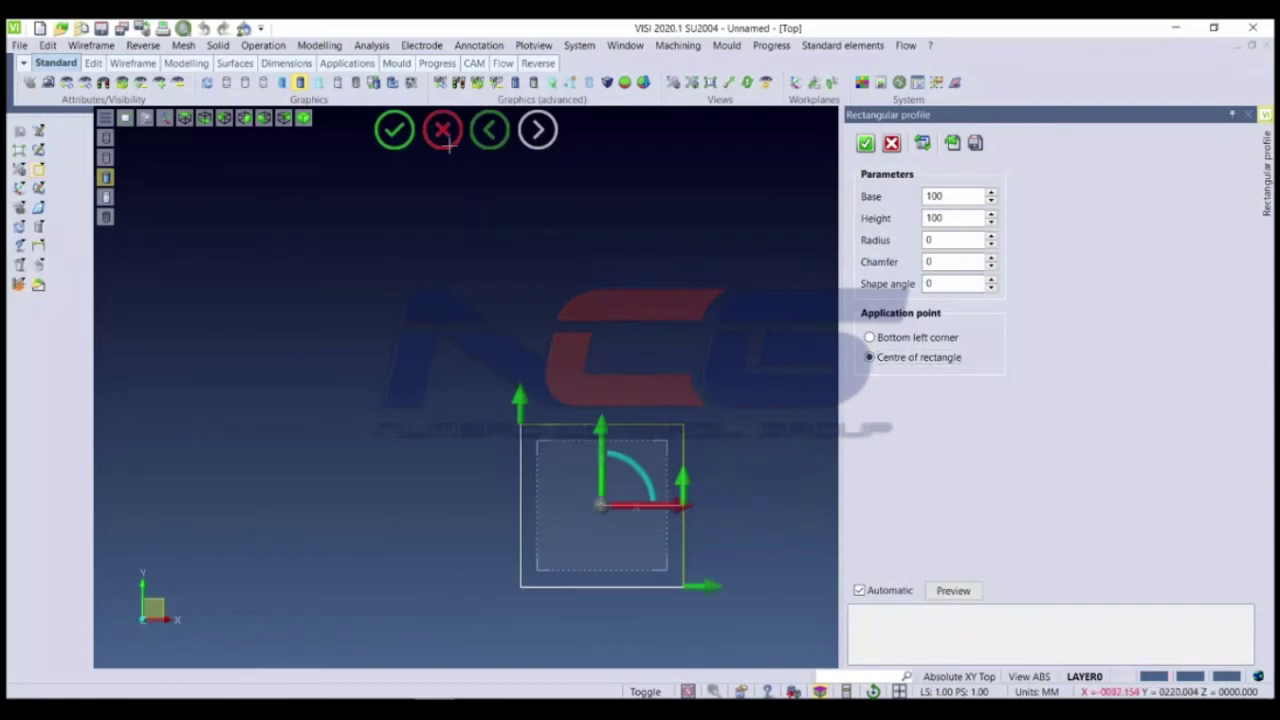
{"action": "left_click", "coordinate": [394, 130]}
{"action": "mouse_move", "coordinate": [38, 170]}
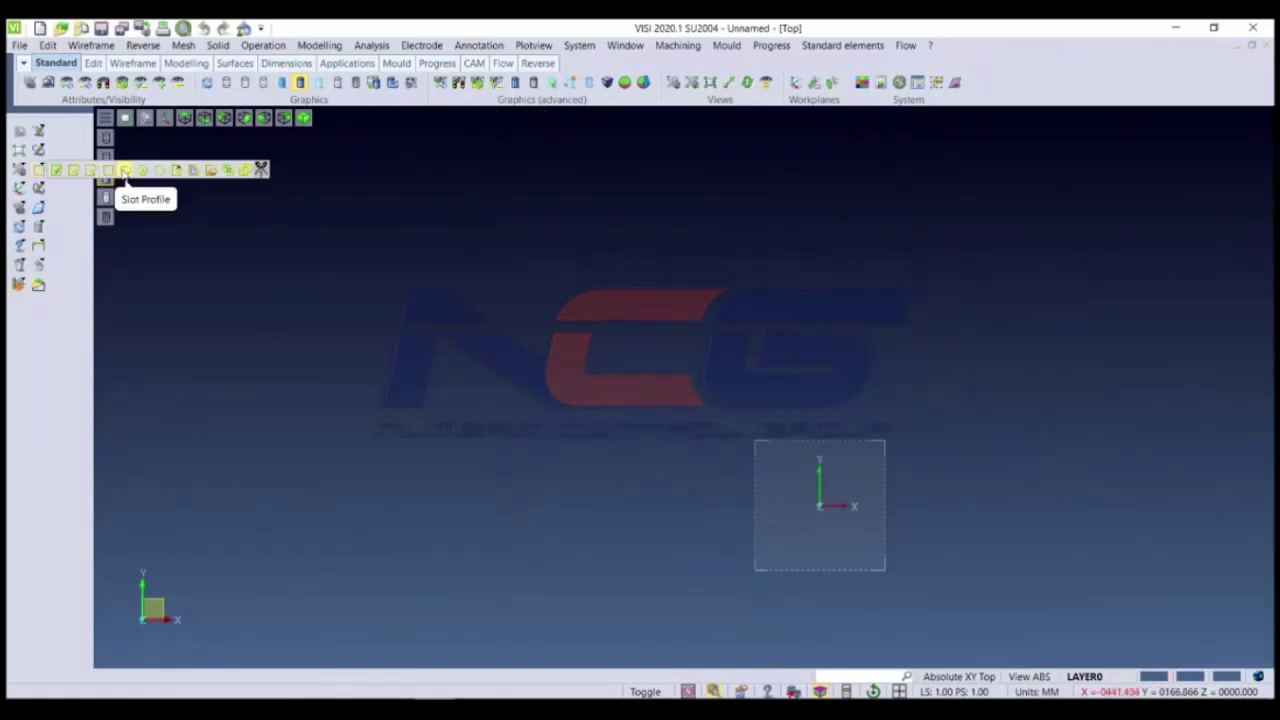
Step: Draw a slot profile by picking its two points
{"action": "left_click", "coordinate": [125, 172]}
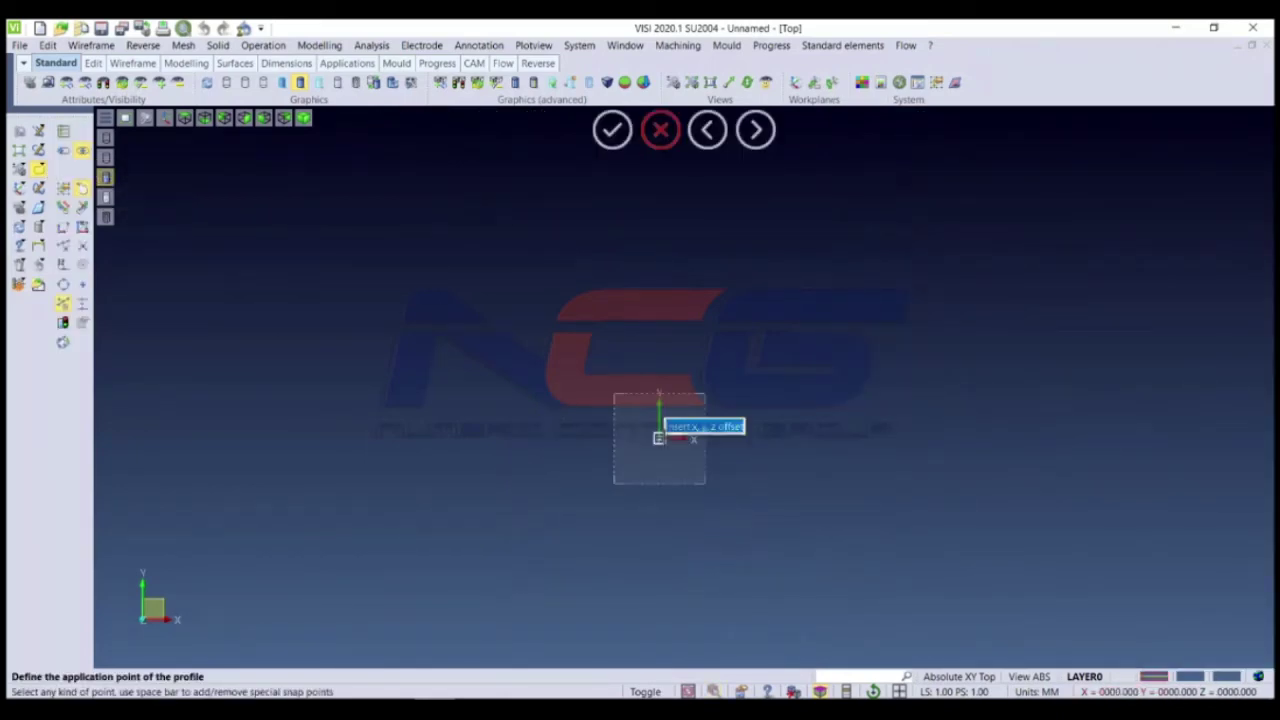
{"action": "left_click", "coordinate": [670, 455]}
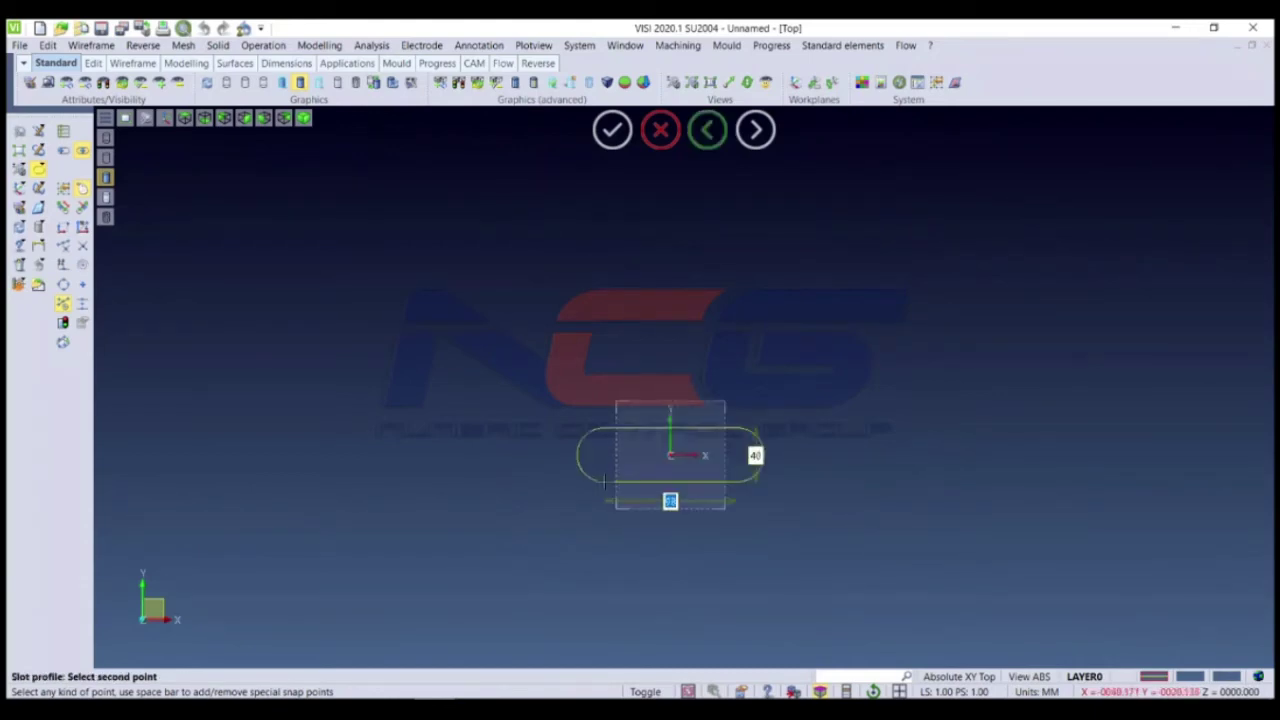
{"action": "left_click", "coordinate": [605, 480]}
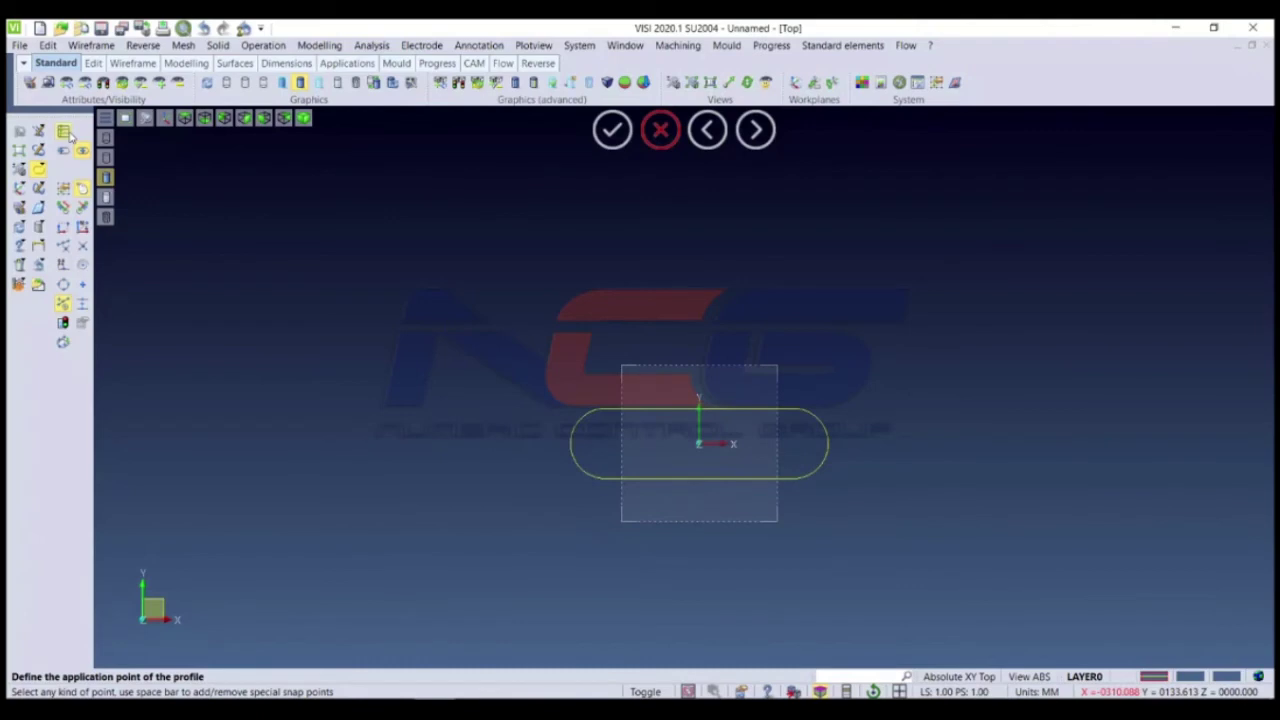
Step: Place a second slot with base 31, height 16 and a 24° shape angle
{"action": "left_click", "coordinate": [550, 290]}
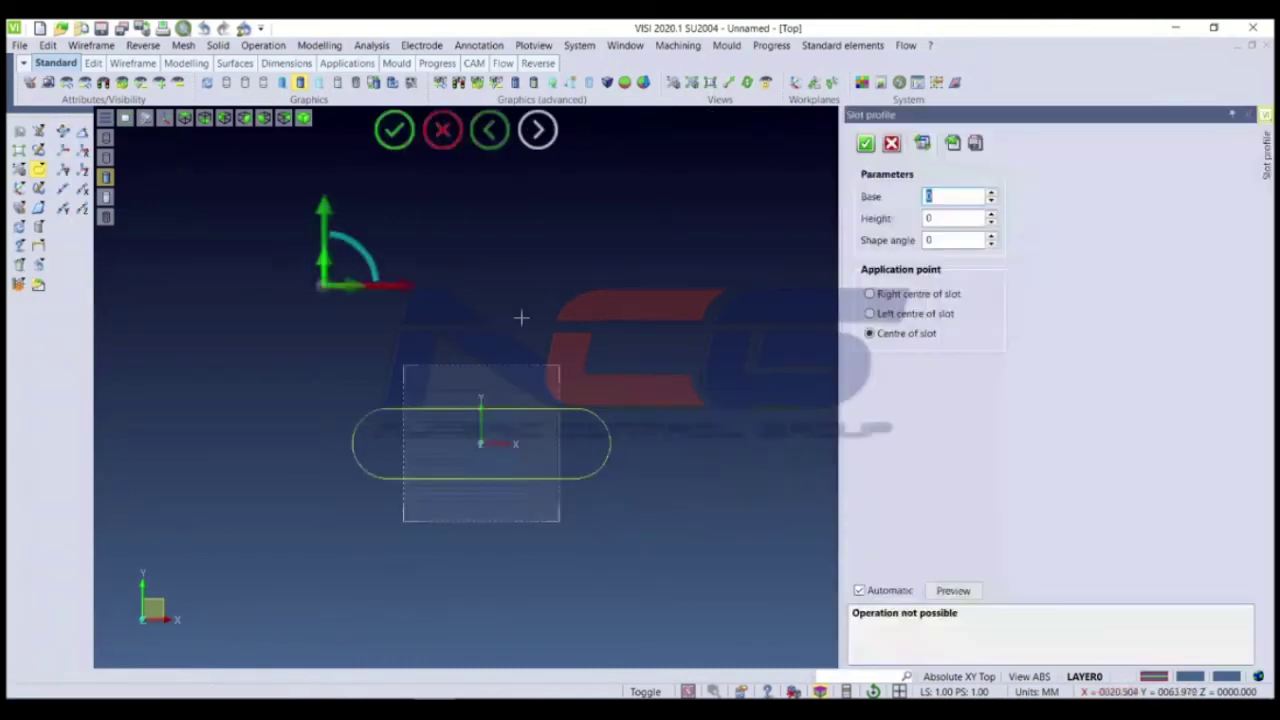
{"action": "type", "text": "31"}
{"action": "left_click", "coordinate": [955, 218]}
{"action": "type", "text": "76"}
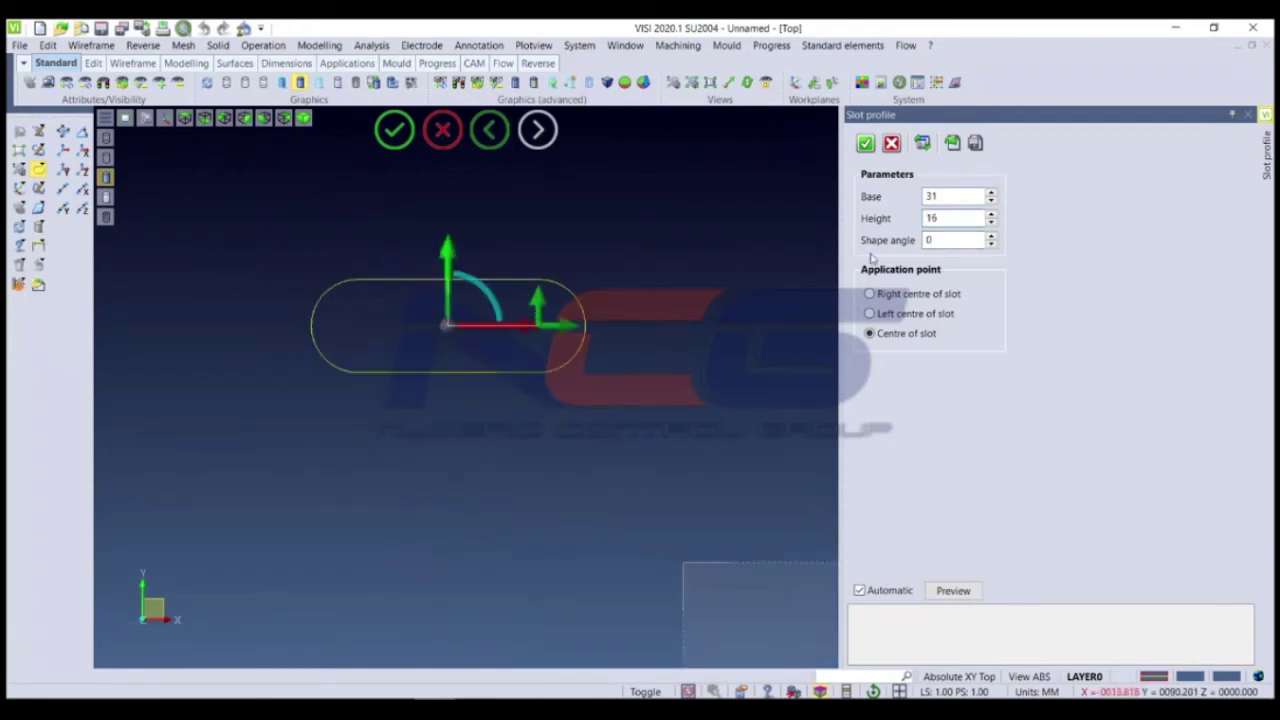
{"action": "left_click", "coordinate": [957, 239]}
{"action": "type", "text": "24"}
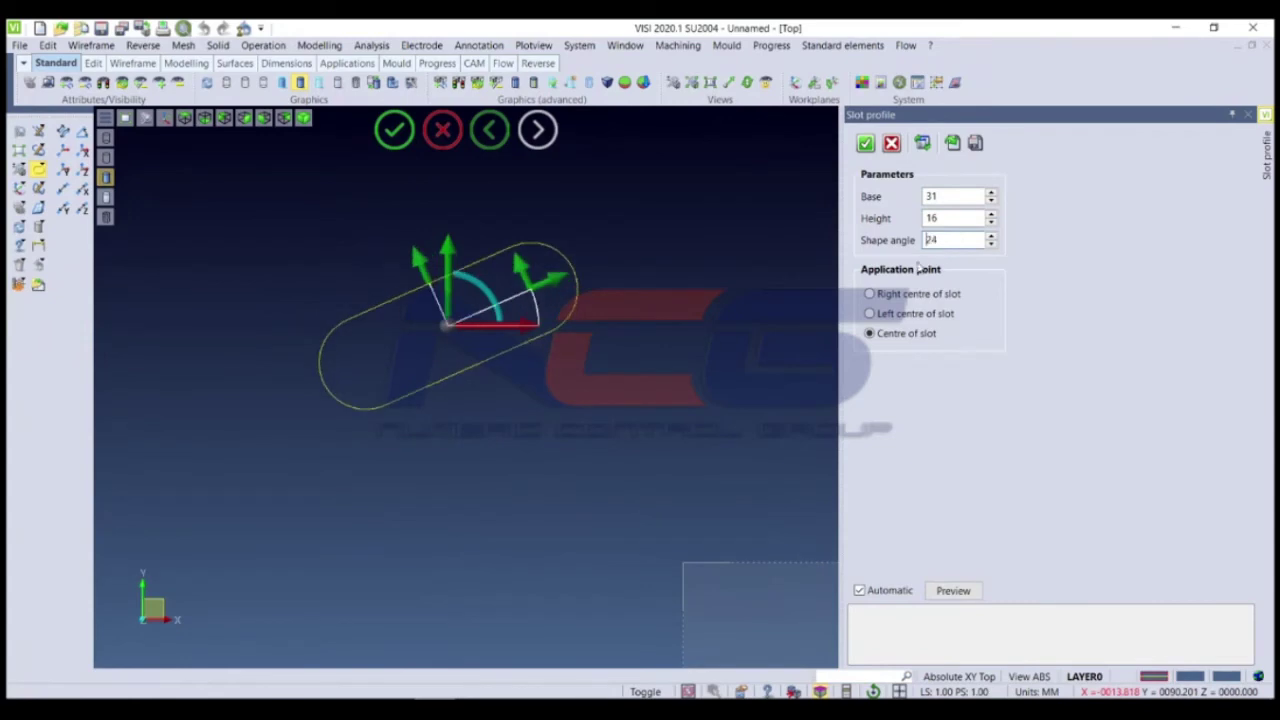
{"action": "key", "text": "Escape"}
{"action": "left_click", "coordinate": [38, 169]}
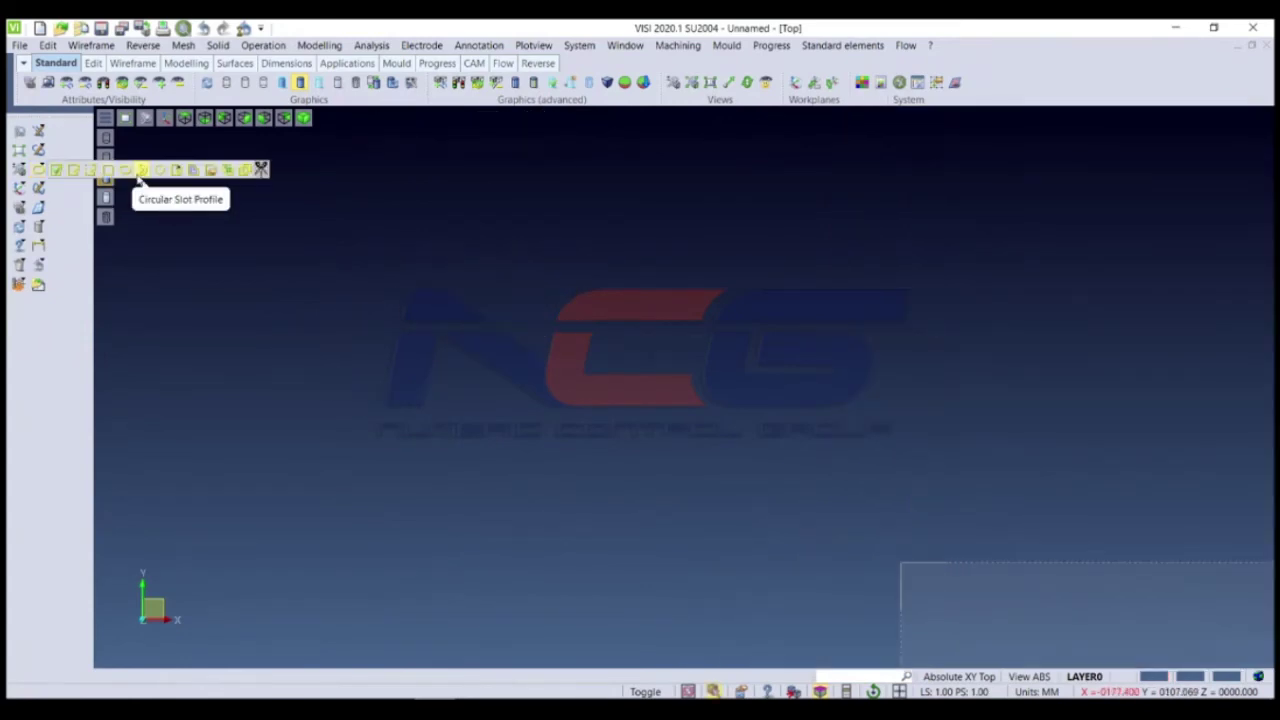
Step: Place a circular slot profile with radius 30 and minor radius 11
{"action": "left_click", "coordinate": [141, 171]}
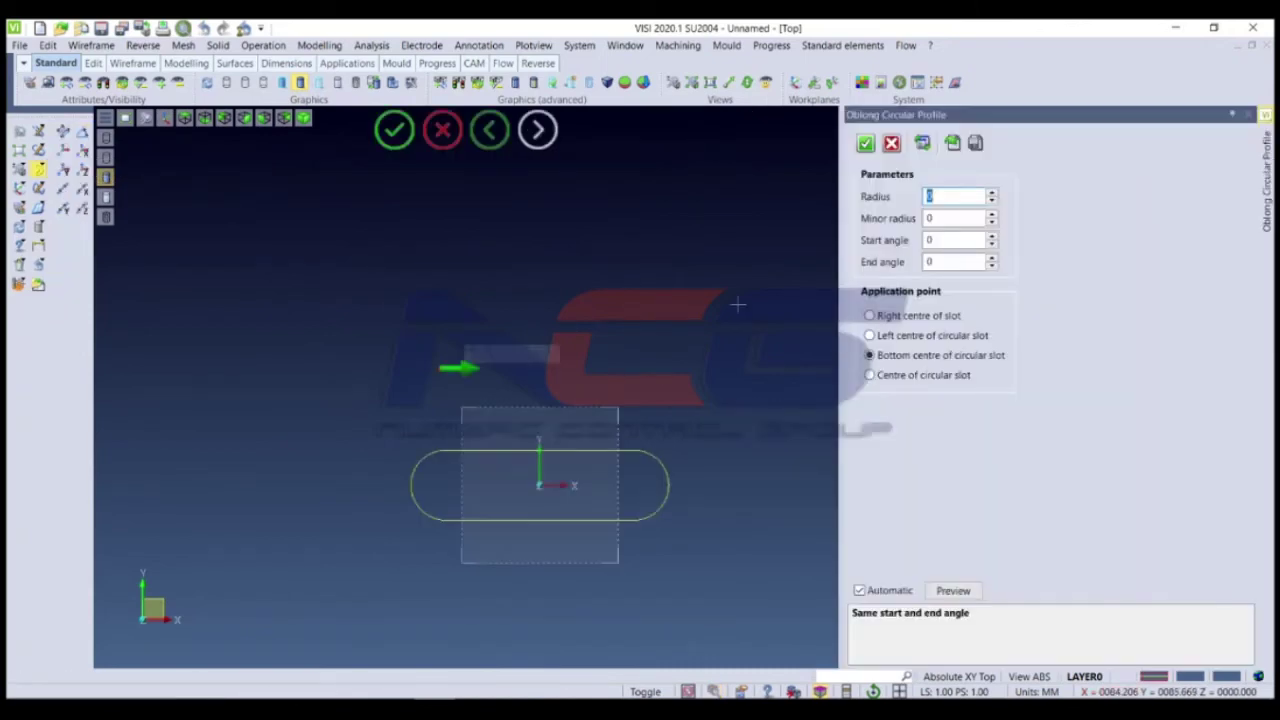
{"action": "left_click", "coordinate": [953, 198]}
{"action": "type", "text": "34"}
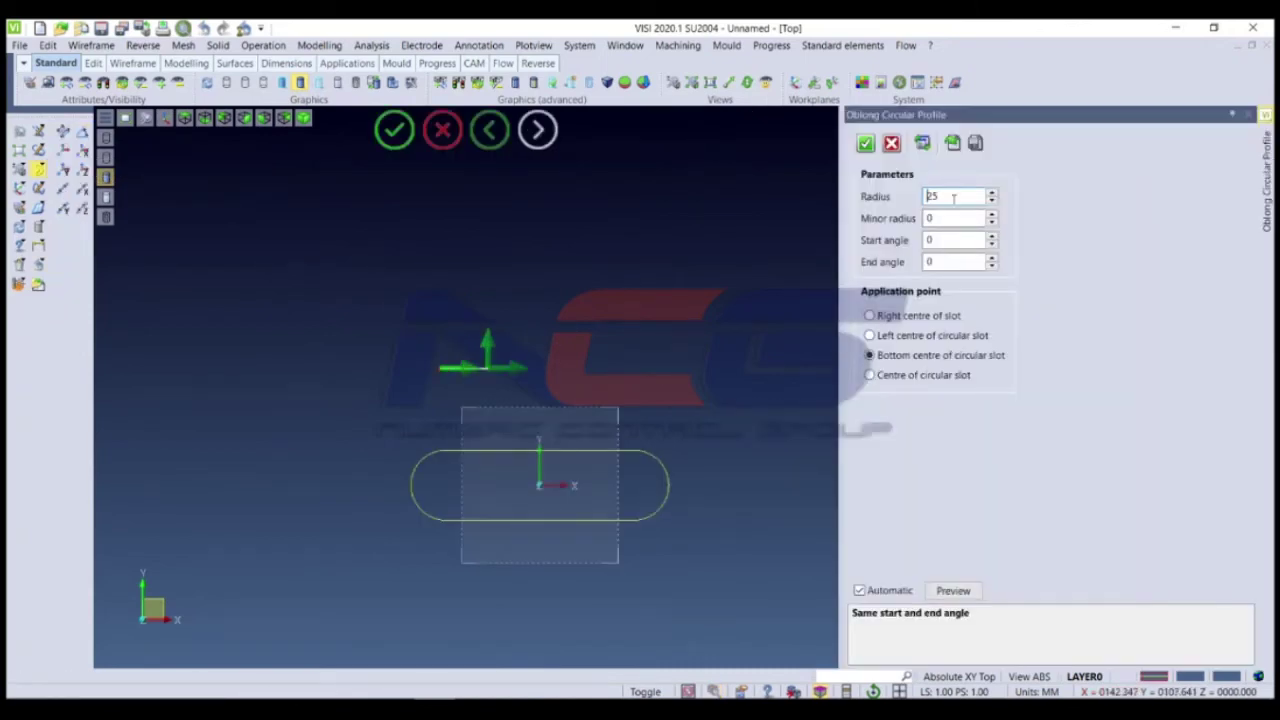
{"action": "left_click", "coordinate": [948, 218]}
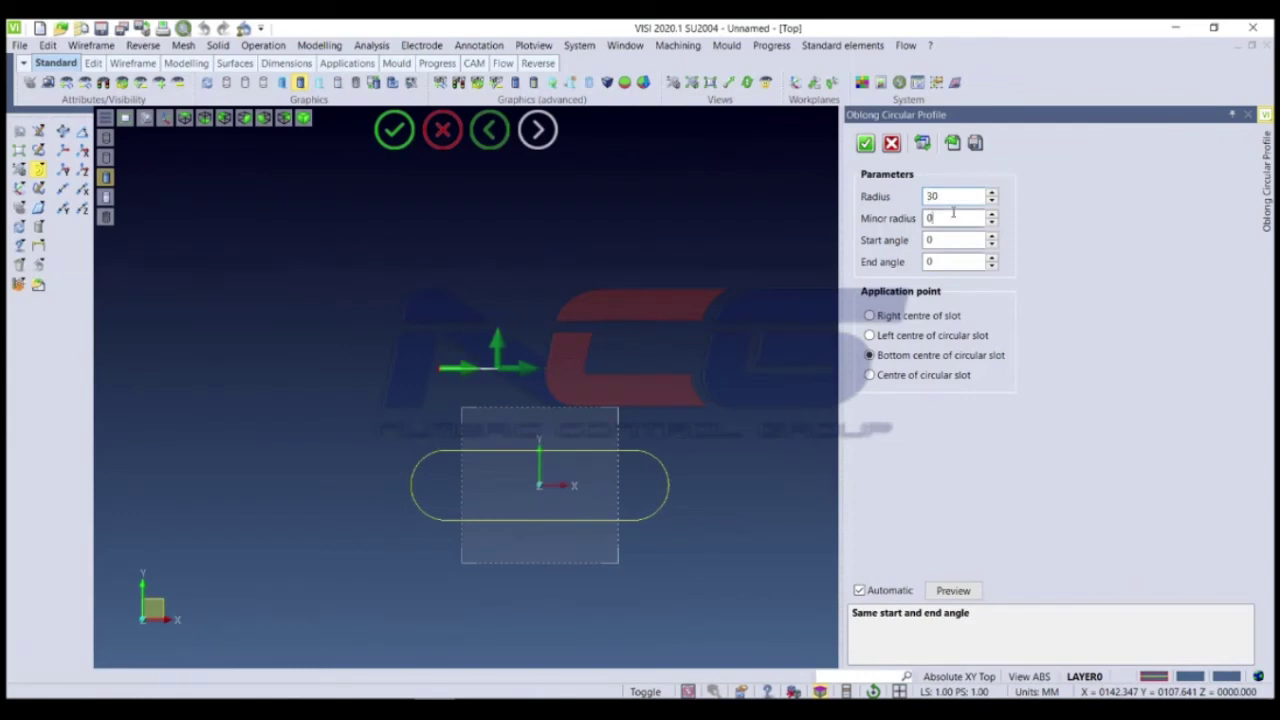
{"action": "type", "text": "11"}
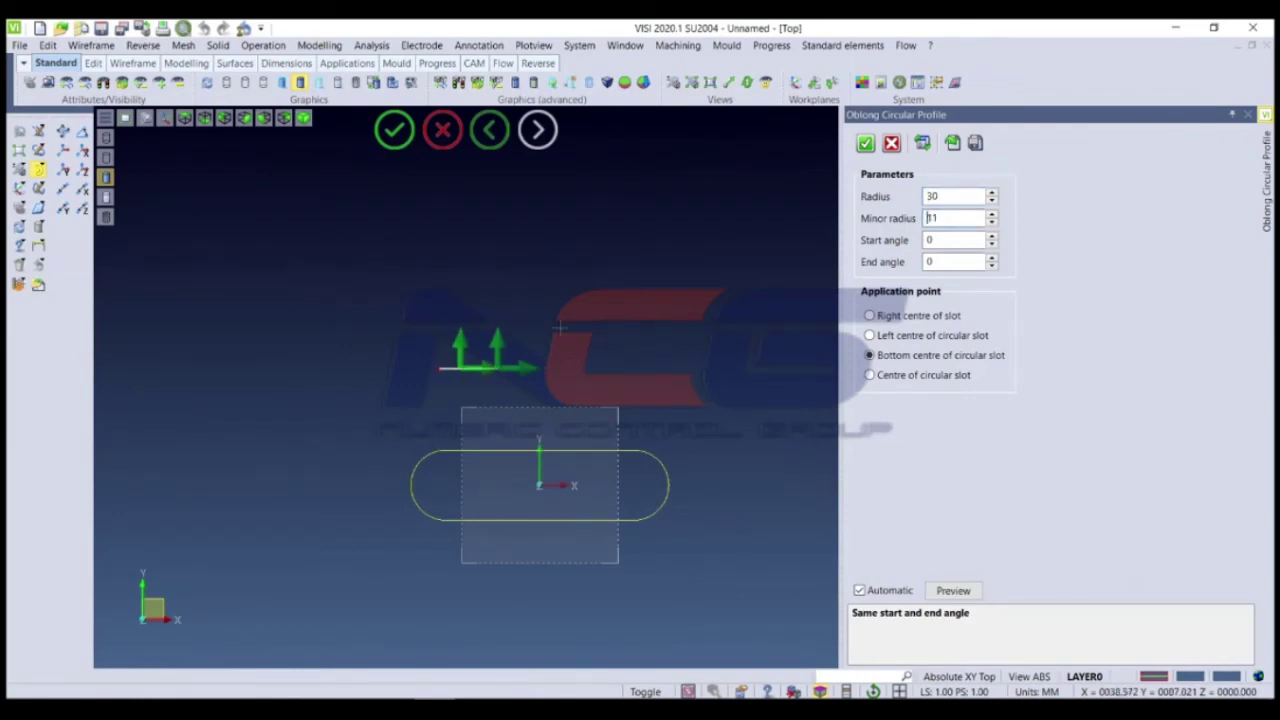
{"action": "scroll", "coordinate": [458, 350], "scroll_direction": "down", "scroll_amount": 5}
{"action": "scroll", "coordinate": [478, 372], "scroll_direction": "up", "scroll_amount": 5}
Step: Set the circular slot's start angle to 82° and end angle to -54°, then create it
{"action": "left_click", "coordinate": [952, 240]}
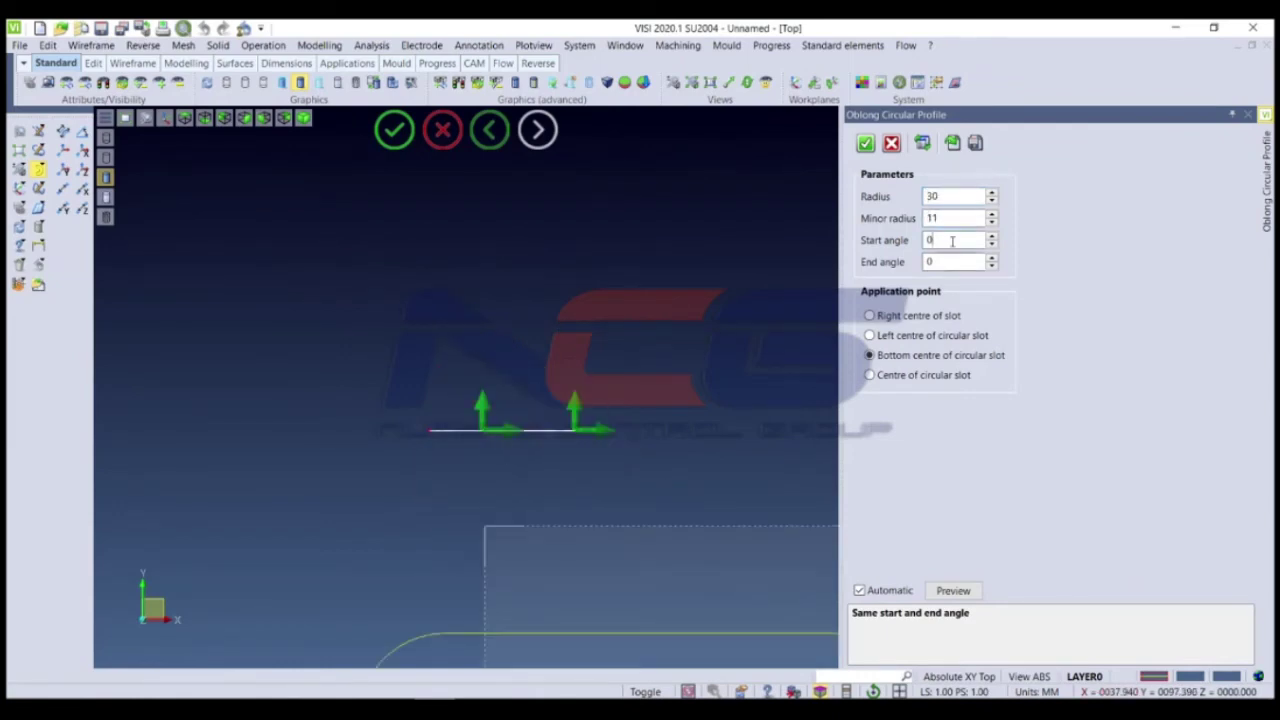
{"action": "scroll", "coordinate": [952, 240], "scroll_direction": "up", "scroll_amount": 4}
{"action": "scroll", "coordinate": [952, 240], "scroll_direction": "up", "scroll_amount": 3}
{"action": "scroll", "coordinate": [952, 240], "scroll_direction": "up", "scroll_amount": 3}
{"action": "scroll", "coordinate": [951, 240], "scroll_direction": "up", "scroll_amount": 1}
{"action": "scroll", "coordinate": [950, 241], "scroll_direction": "up", "scroll_amount": 3}
{"action": "scroll", "coordinate": [950, 248], "scroll_direction": "up", "scroll_amount": 3}
{"action": "left_click", "coordinate": [949, 261]}
{"action": "scroll", "coordinate": [949, 261], "scroll_direction": "down", "scroll_amount": 4}
{"action": "scroll", "coordinate": [948, 263], "scroll_direction": "down", "scroll_amount": 4}
{"action": "scroll", "coordinate": [948, 264], "scroll_direction": "down", "scroll_amount": 3}
{"action": "scroll", "coordinate": [946, 266], "scroll_direction": "down", "scroll_amount": 1}
{"action": "scroll", "coordinate": [634, 373], "scroll_direction": "up", "scroll_amount": 3}
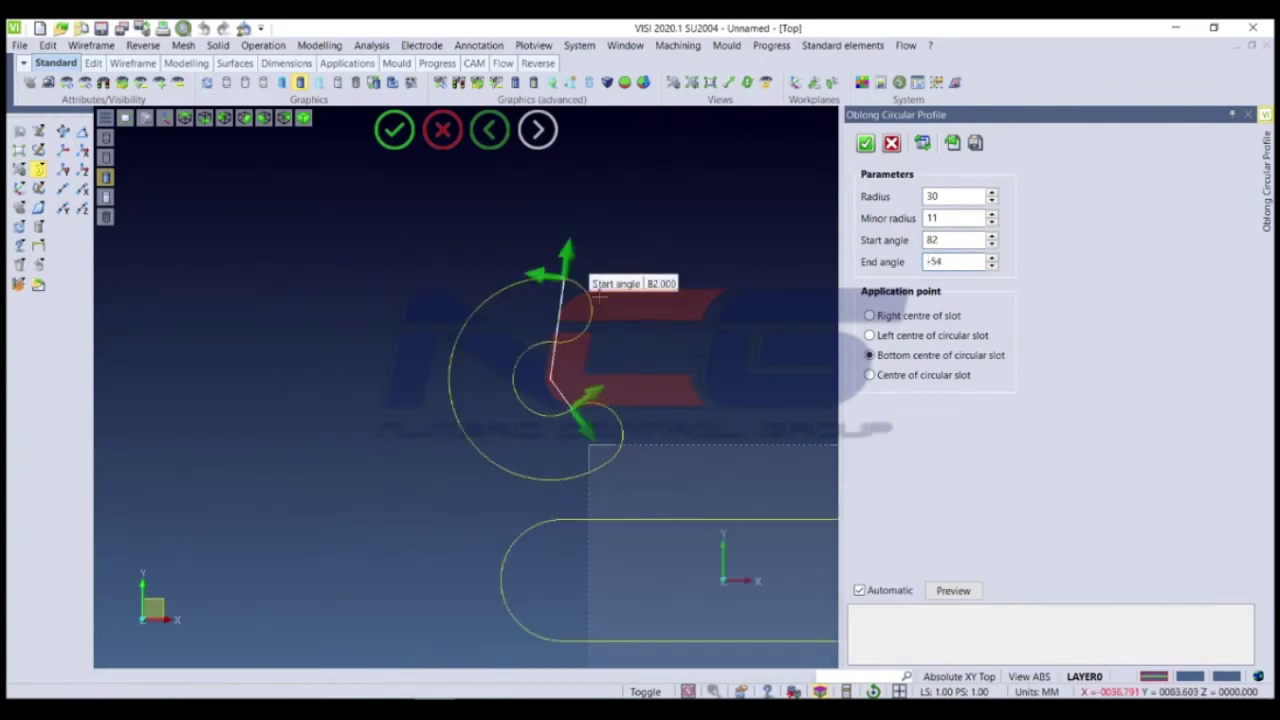
{"action": "key", "text": "Return"}
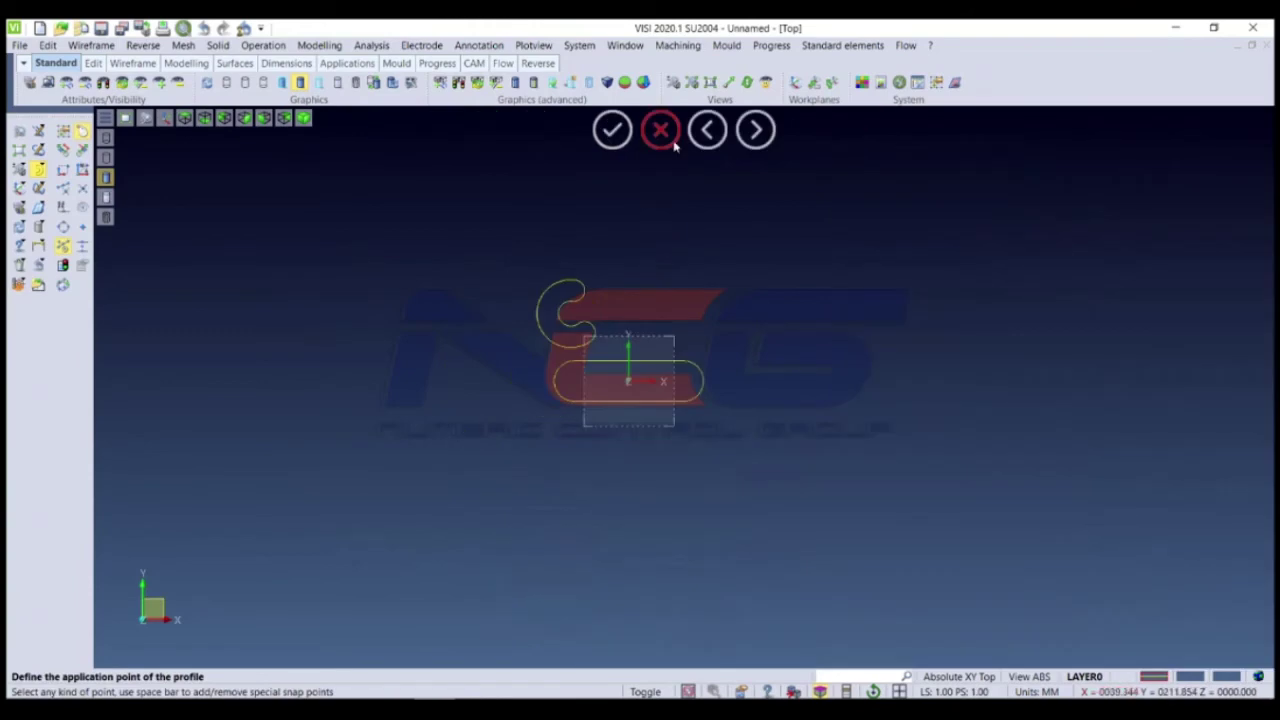
{"action": "left_click", "coordinate": [660, 129]}
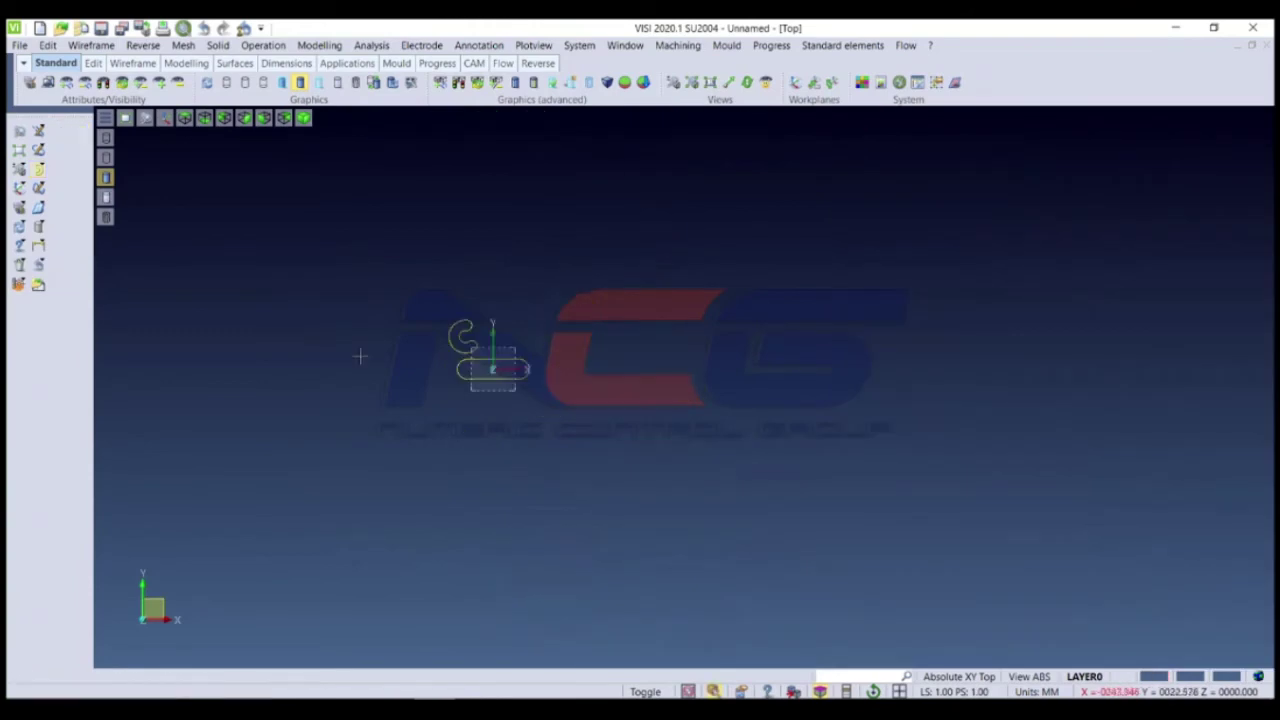
Step: Start a Polygon Profile and enter trial side-count and radius values
{"action": "left_click", "coordinate": [38, 171]}
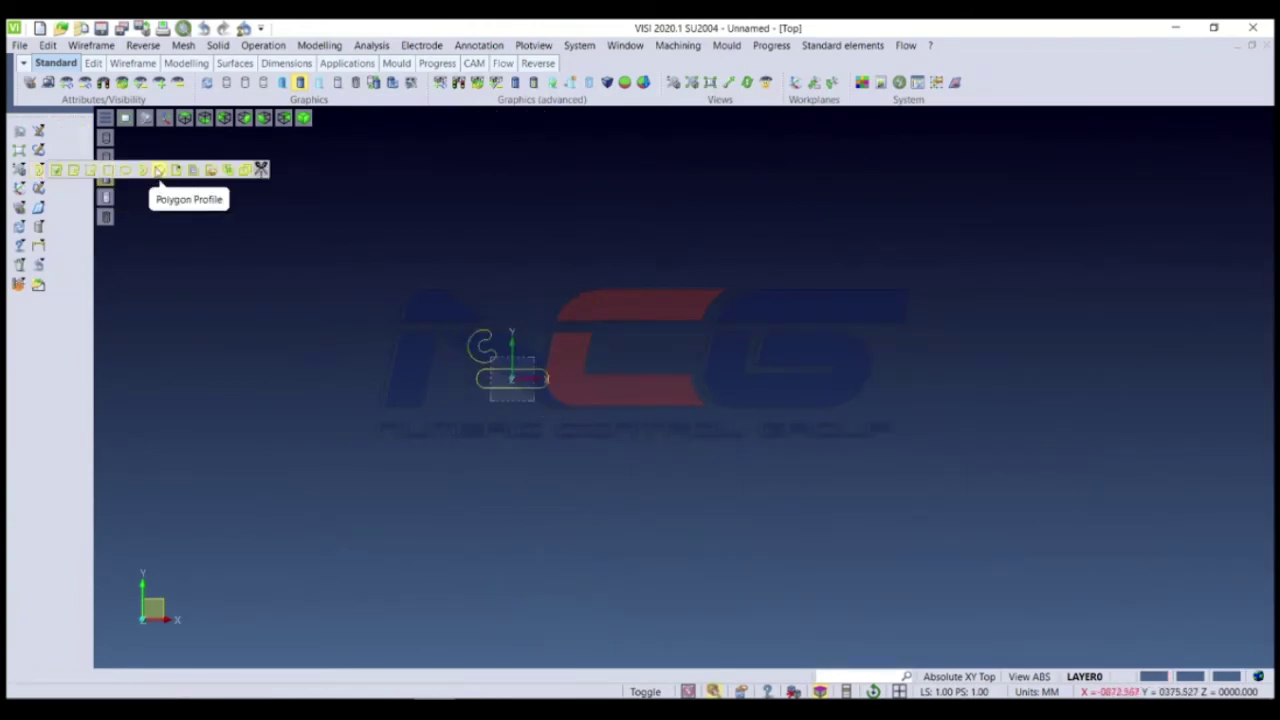
{"action": "left_click", "coordinate": [159, 172]}
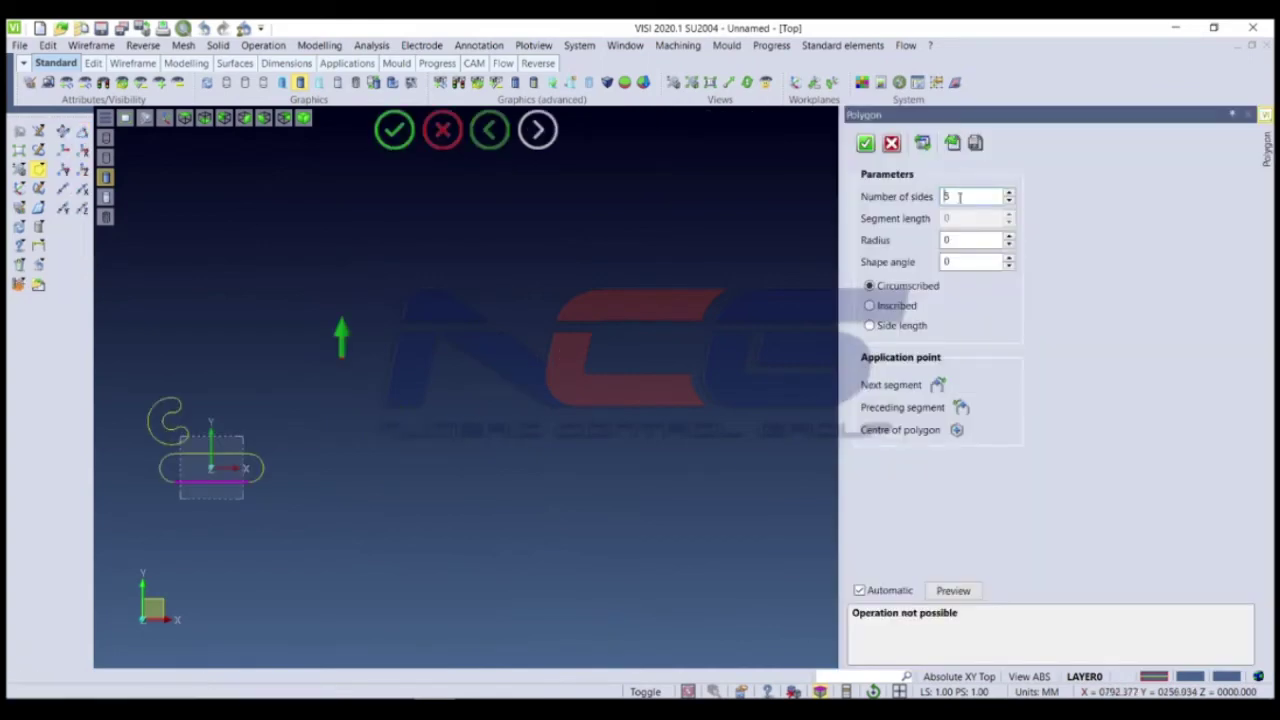
{"action": "type", "text": "4"}
{"action": "left_click", "coordinate": [958, 240]}
{"action": "type", "text": "2430"}
{"action": "left_click", "coordinate": [963, 197]}
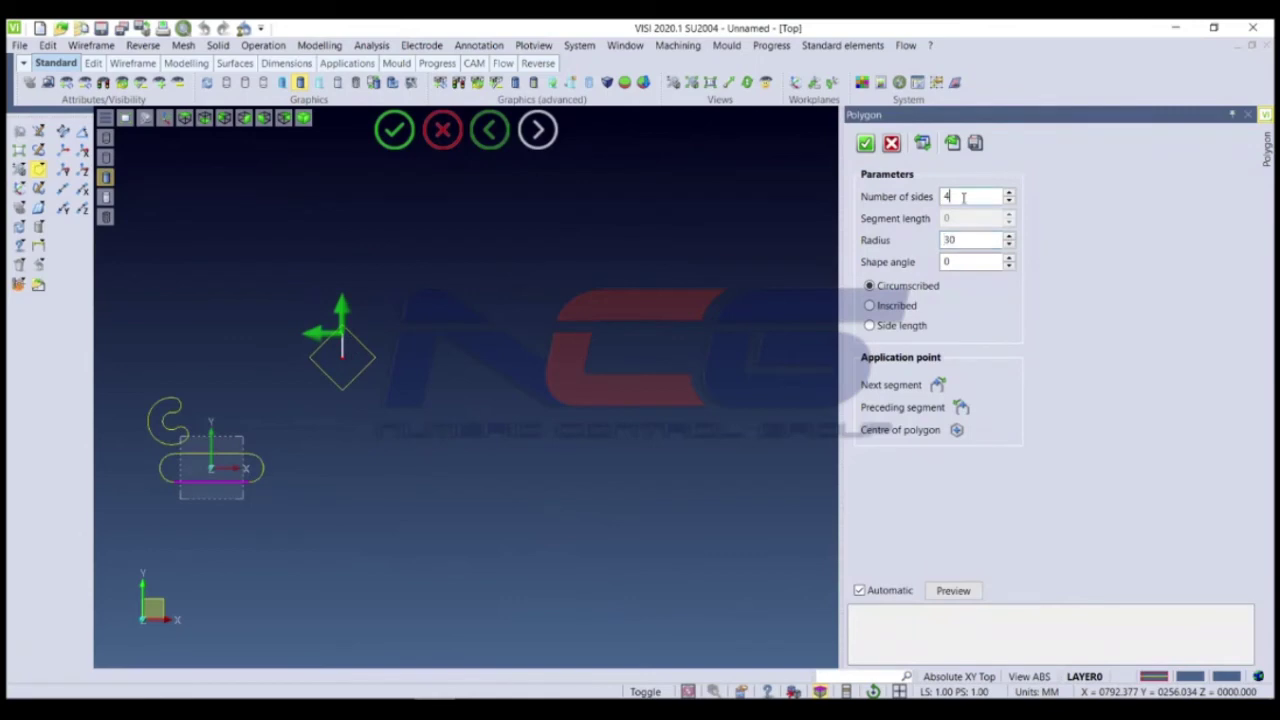
{"action": "type", "text": "3"}
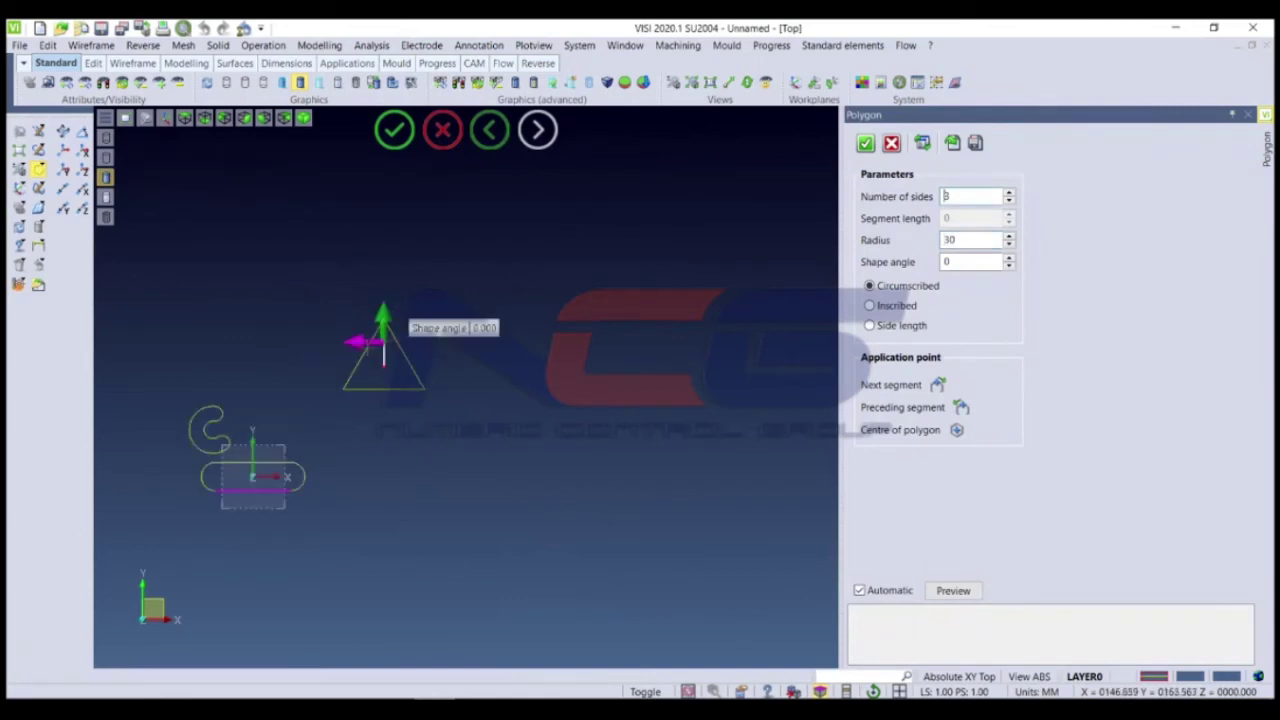
Step: Compare inscribed and circumscribed polygon sizing, settling on circumscribed
{"action": "scroll", "coordinate": [375, 345], "scroll_direction": "up", "scroll_amount": 2}
{"action": "scroll", "coordinate": [969, 196], "scroll_direction": "up", "scroll_amount": 2}
{"action": "scroll", "coordinate": [969, 196], "scroll_direction": "up", "scroll_amount": 3}
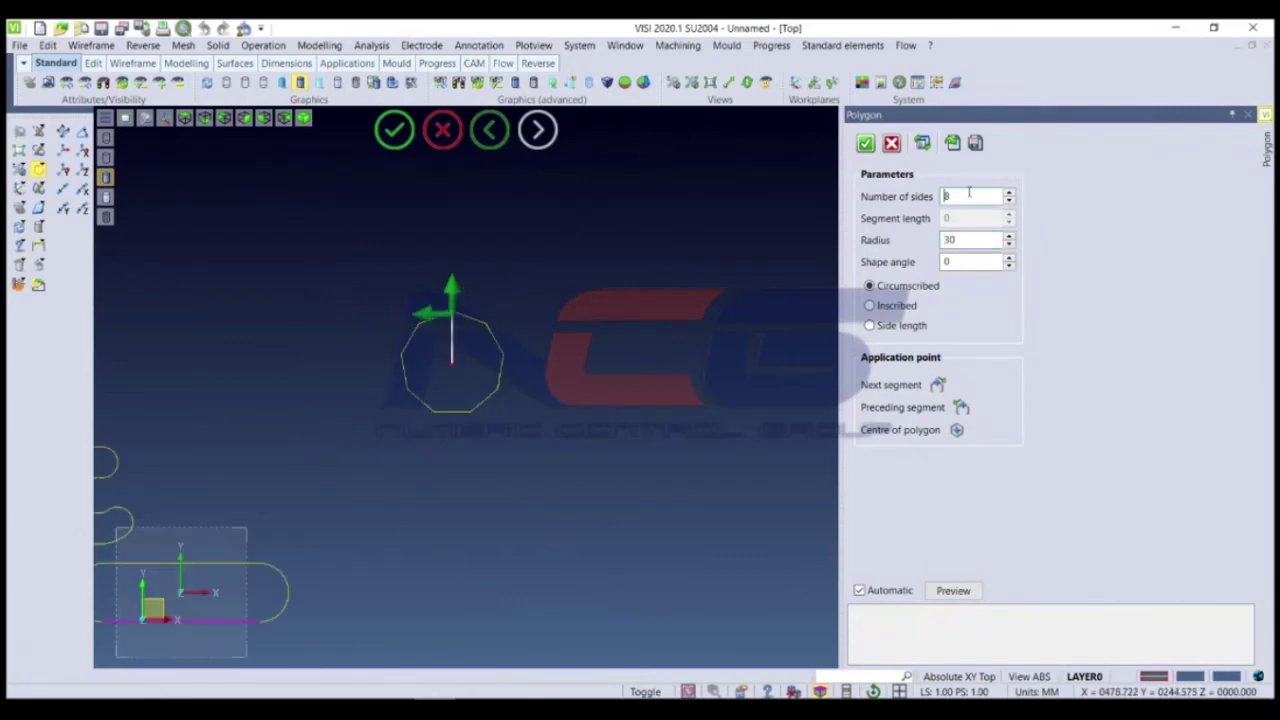
{"action": "scroll", "coordinate": [969, 196], "scroll_direction": "up", "scroll_amount": 6}
{"action": "scroll", "coordinate": [969, 196], "scroll_direction": "up", "scroll_amount": 5}
{"action": "scroll", "coordinate": [507, 362], "scroll_direction": "up", "scroll_amount": 2}
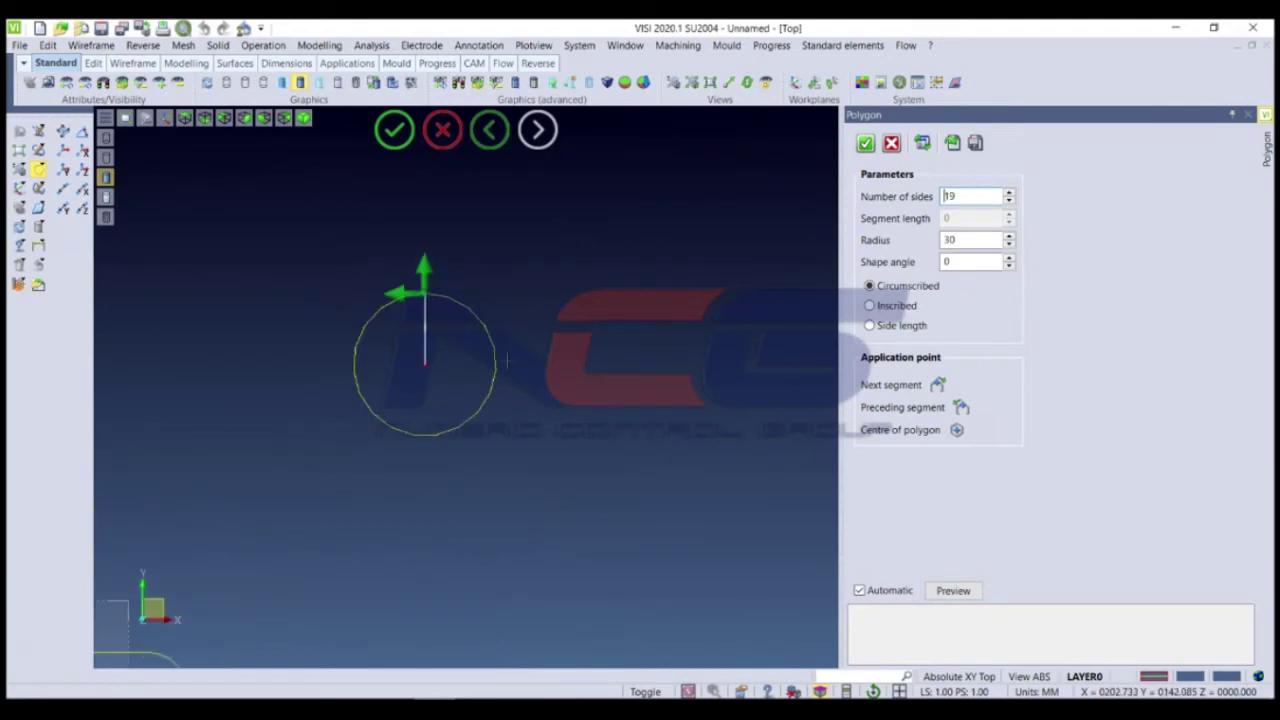
{"action": "scroll", "coordinate": [543, 449], "scroll_direction": "up", "scroll_amount": 3}
{"action": "scroll", "coordinate": [554, 440], "scroll_direction": "down", "scroll_amount": 3}
{"action": "scroll", "coordinate": [562, 430], "scroll_direction": "up", "scroll_amount": 2}
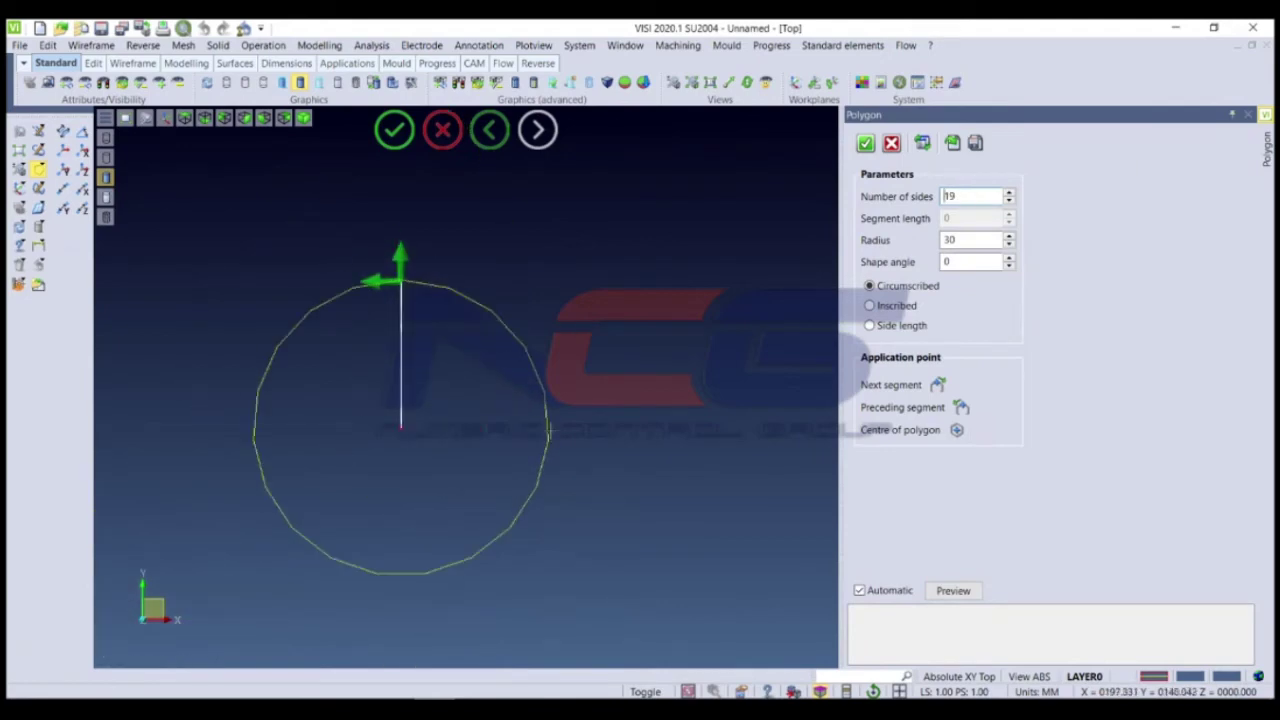
{"action": "scroll", "coordinate": [969, 196], "scroll_direction": "down", "scroll_amount": 4}
{"action": "left_click", "coordinate": [884, 308]}
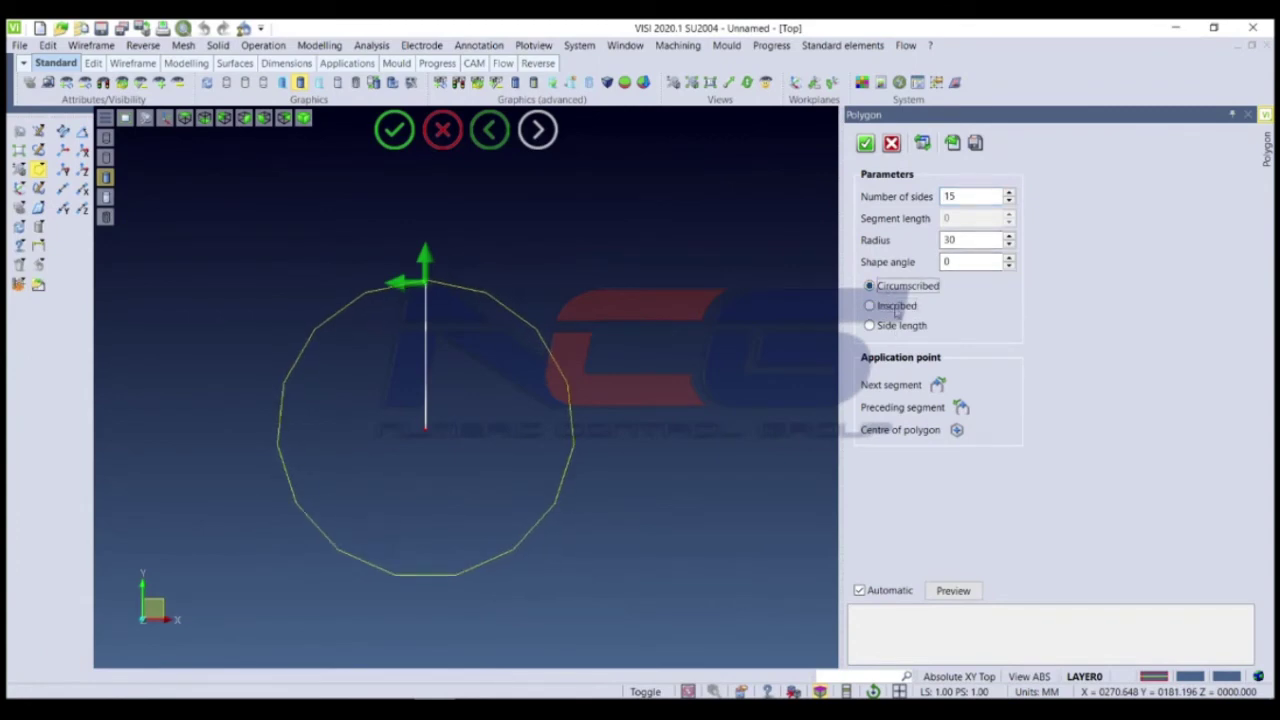
{"action": "left_click", "coordinate": [968, 240]}
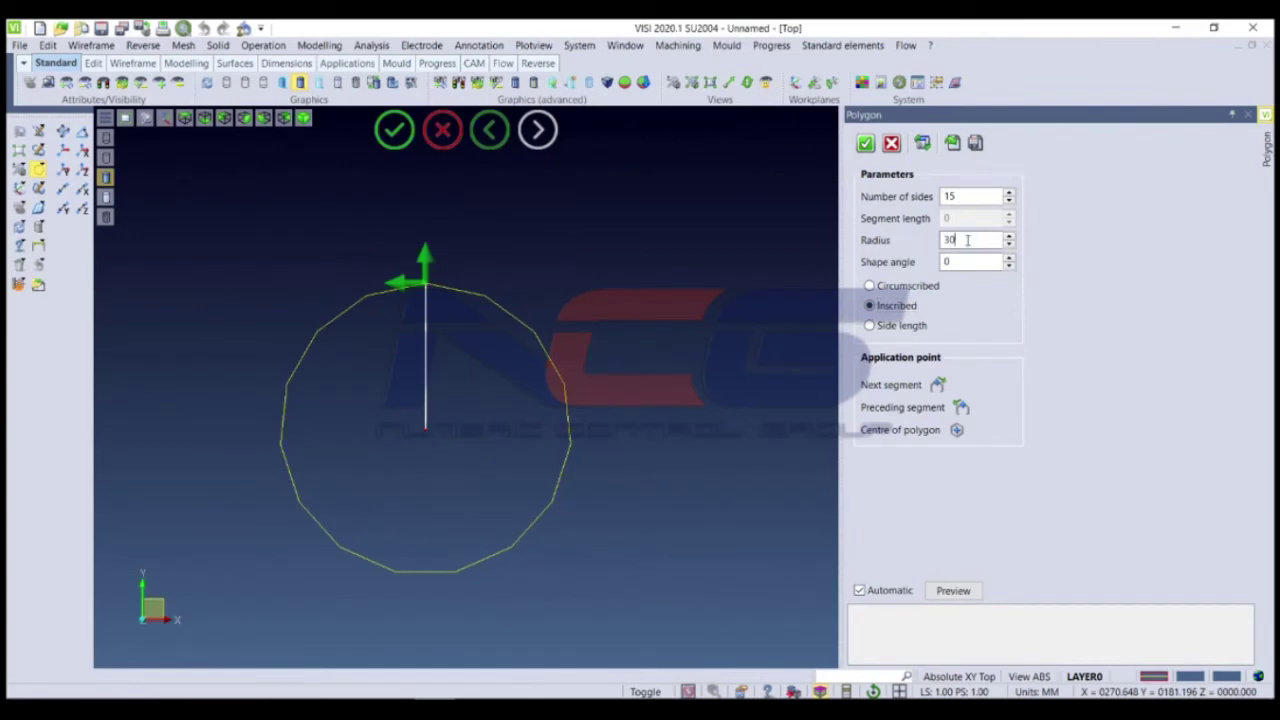
{"action": "left_click", "coordinate": [971, 196]}
{"action": "scroll", "coordinate": [971, 196], "scroll_direction": "down", "scroll_amount": 5}
{"action": "scroll", "coordinate": [971, 196], "scroll_direction": "down", "scroll_amount": 2}
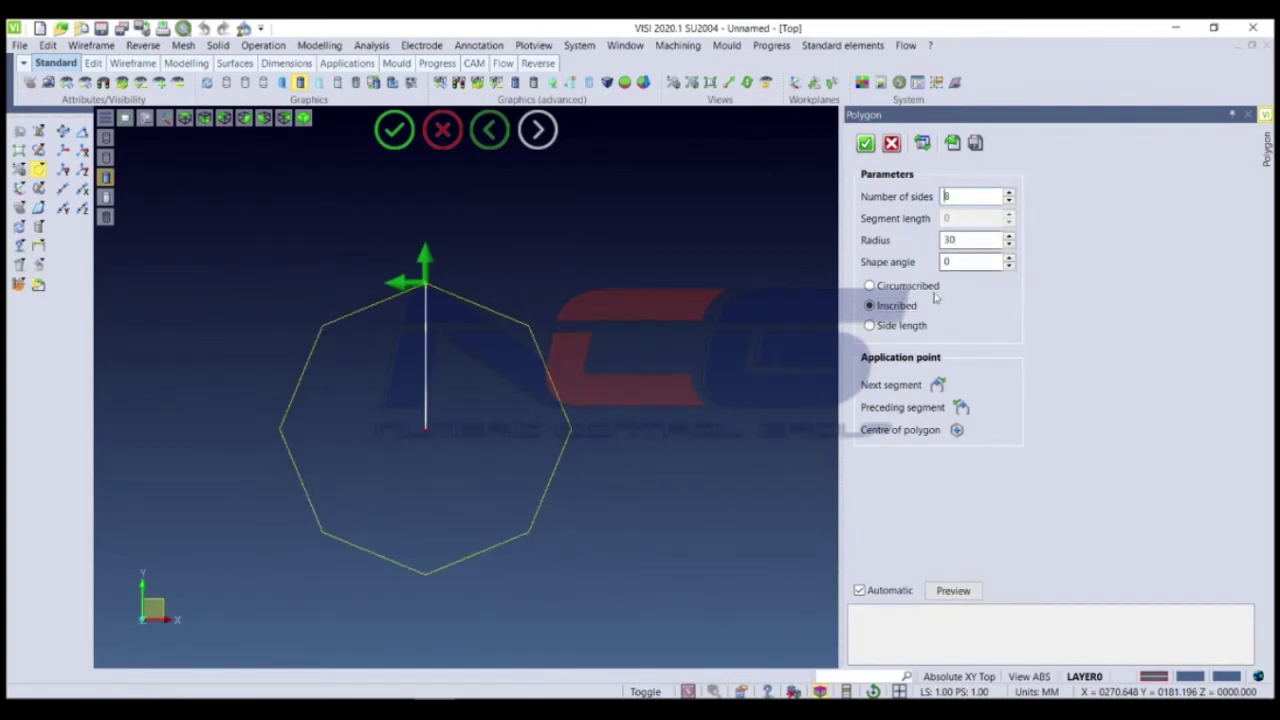
{"action": "left_click", "coordinate": [913, 286]}
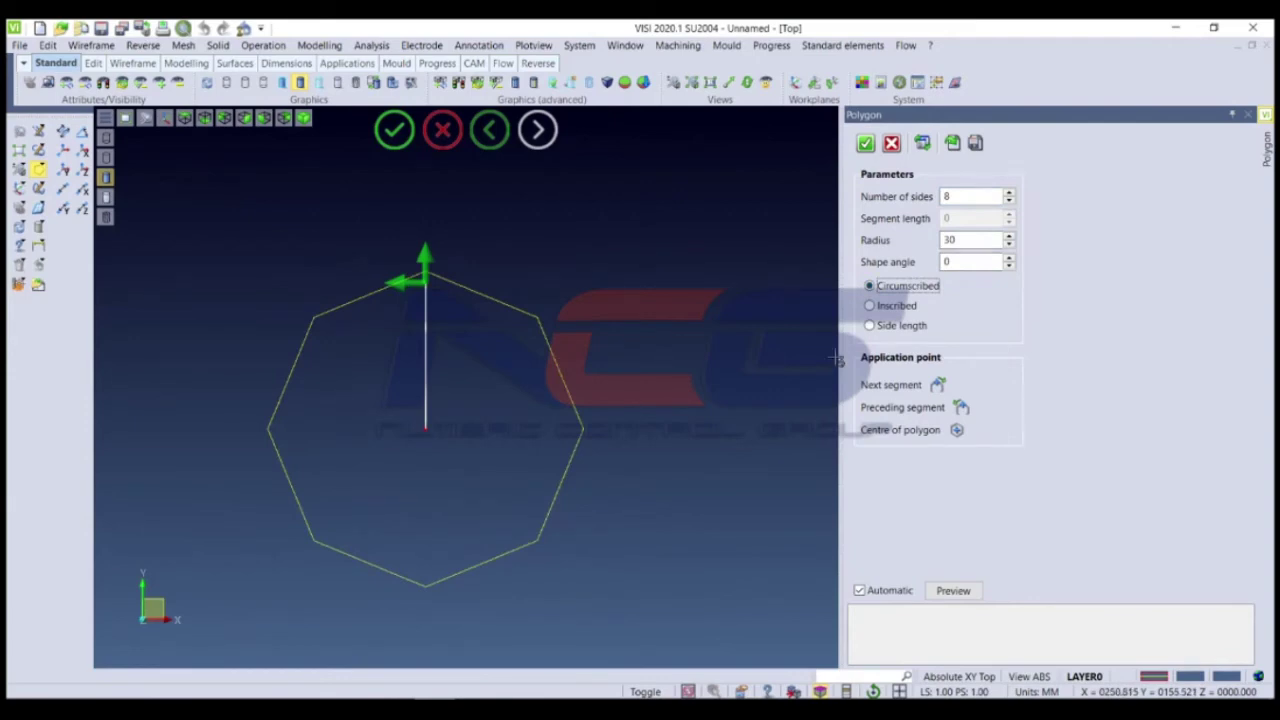
{"action": "left_click", "coordinate": [896, 306]}
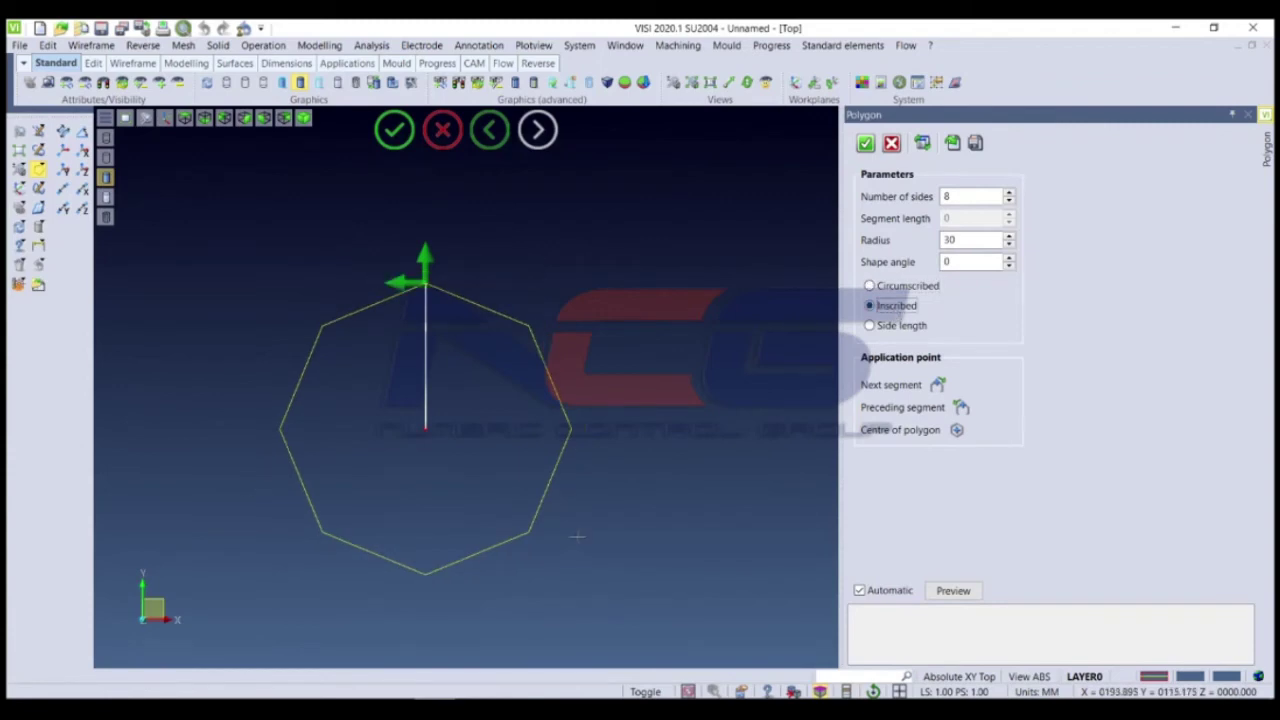
{"action": "left_click", "coordinate": [913, 286]}
{"action": "left_click", "coordinate": [910, 304]}
{"action": "key", "text": "Up"}
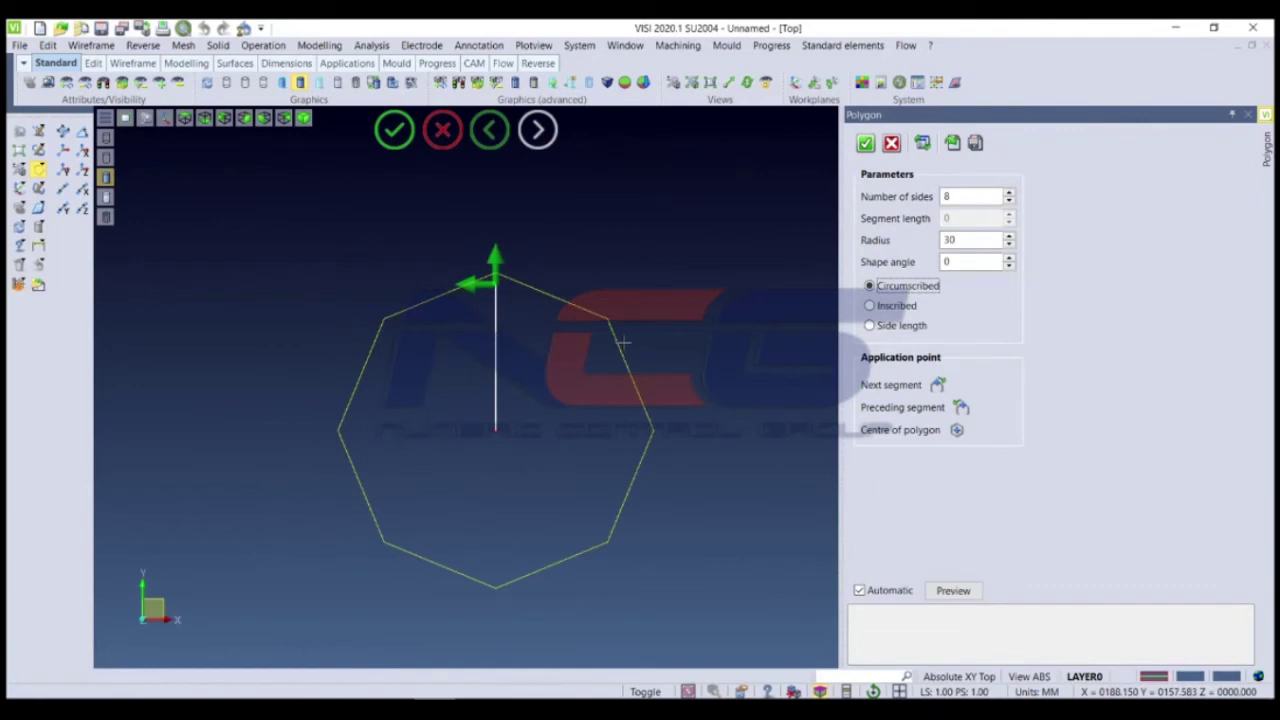
Step: Set the polygon to 7 sides with radius 30 and place it above the slots
{"action": "left_click", "coordinate": [968, 196]}
{"action": "scroll", "coordinate": [968, 196], "scroll_direction": "down", "scroll_amount": 2}
{"action": "scroll", "coordinate": [968, 196], "scroll_direction": "down", "scroll_amount": 2}
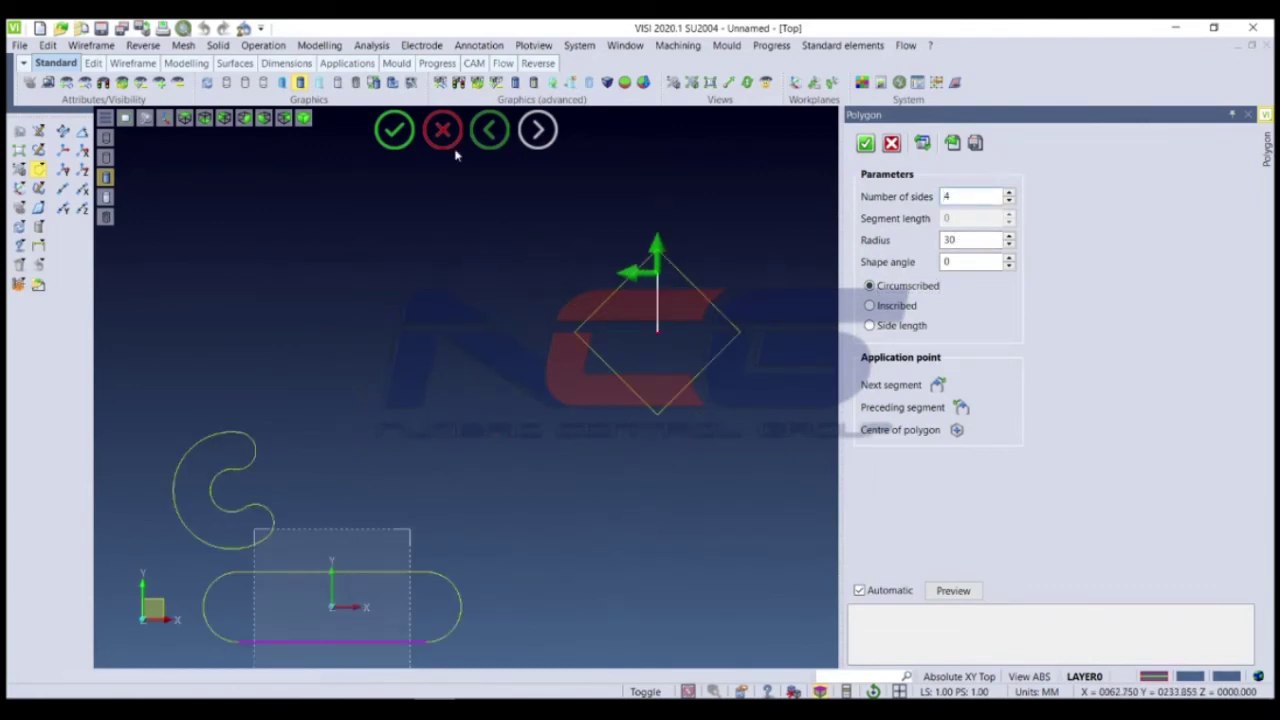
{"action": "scroll", "coordinate": [957, 192], "scroll_direction": "up", "scroll_amount": 2}
{"action": "scroll", "coordinate": [957, 192], "scroll_direction": "up", "scroll_amount": 1}
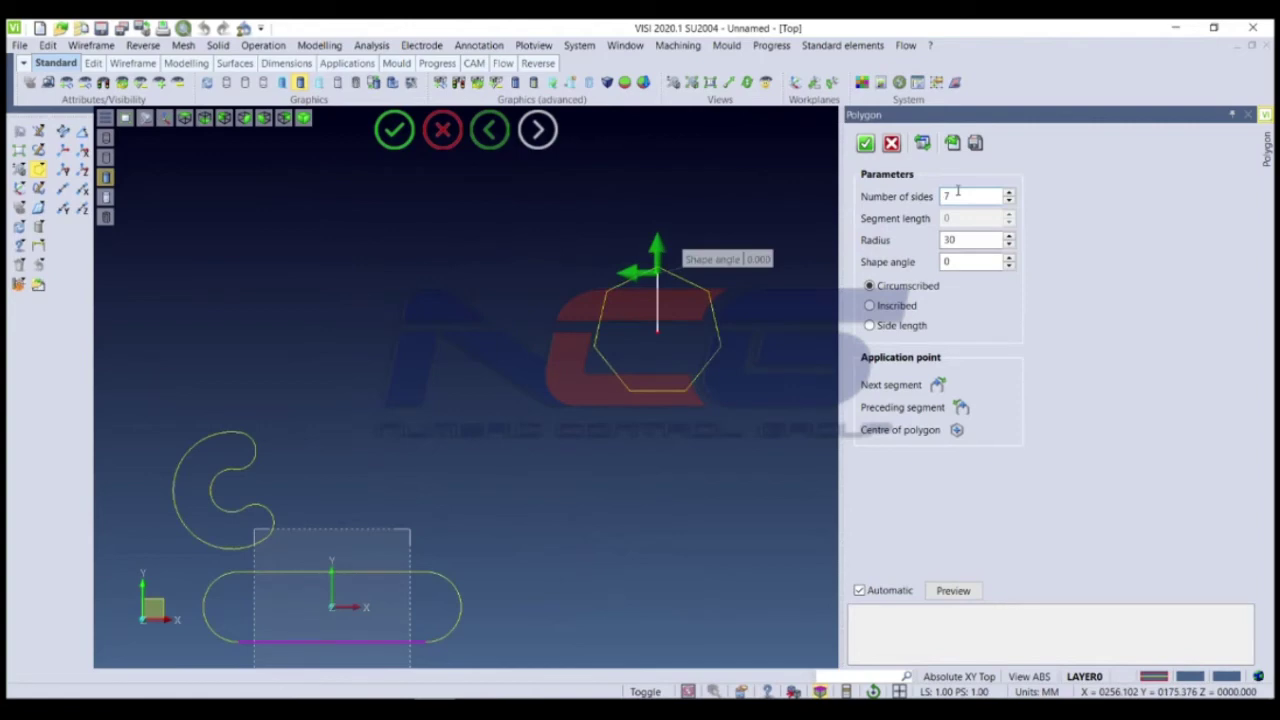
{"action": "key", "text": "Return"}
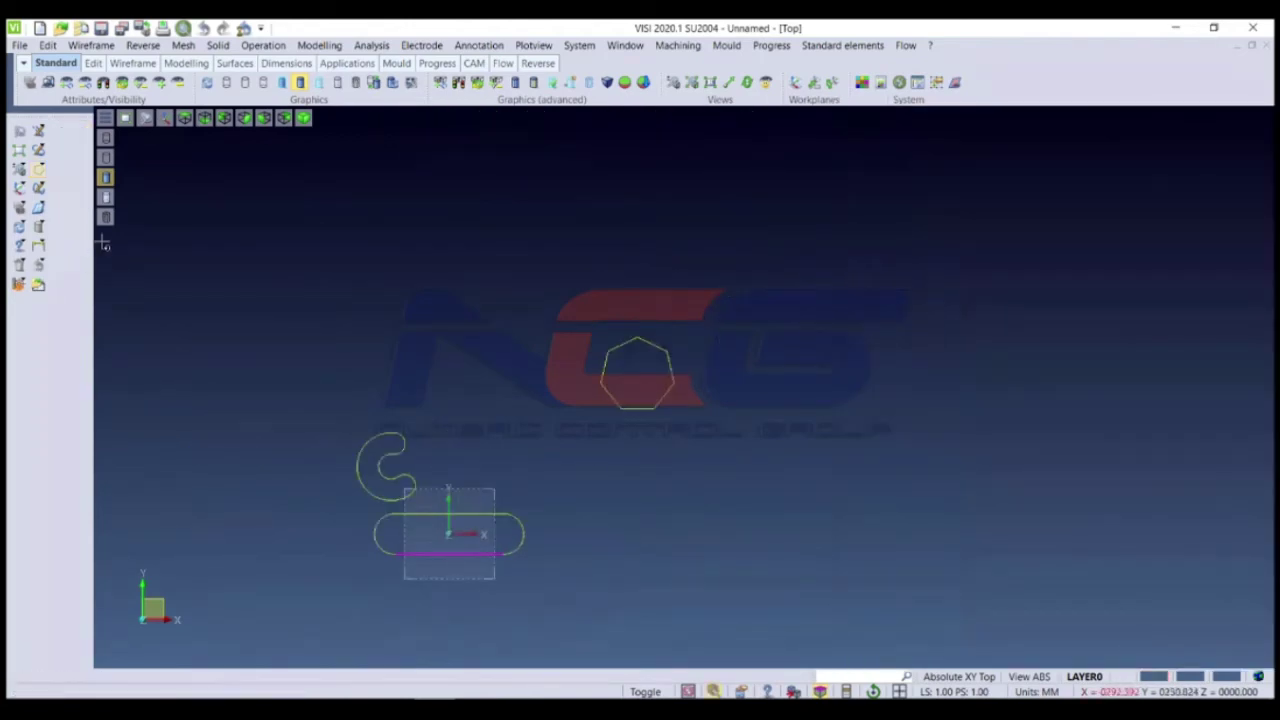
{"action": "left_click", "coordinate": [40, 170]}
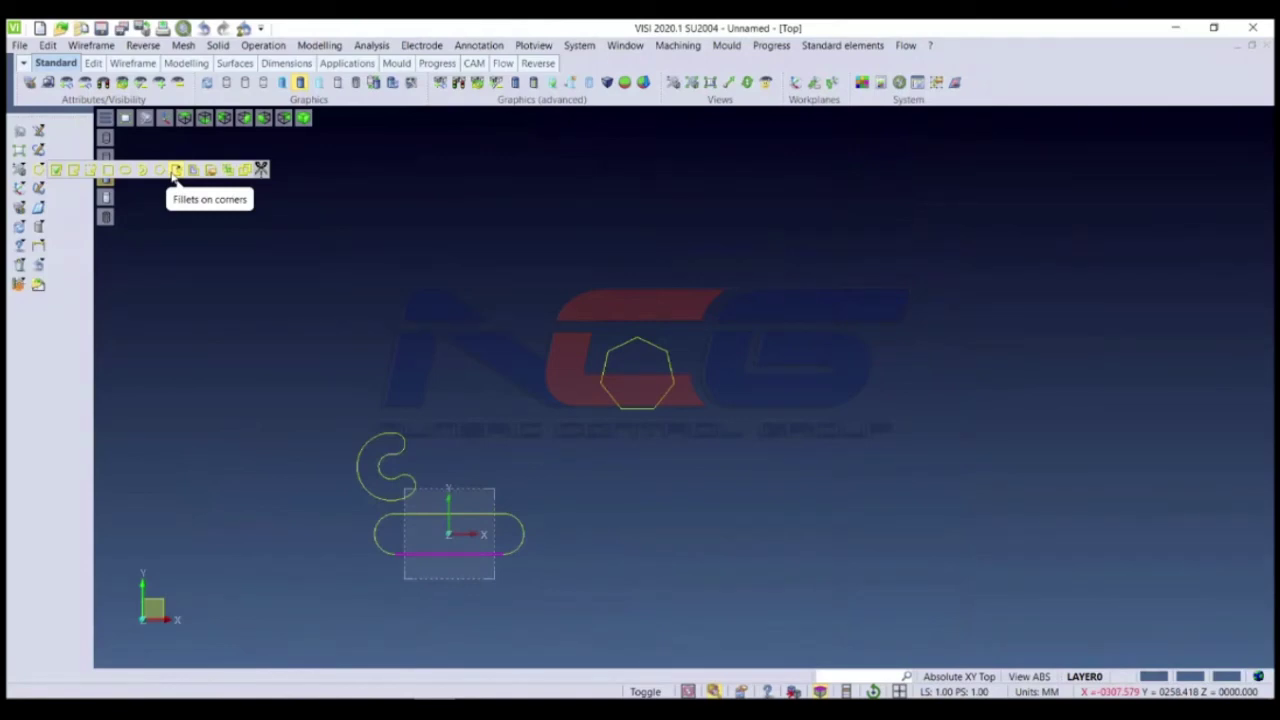
Step: Fillet the heptagon's corners with an internal edge radius of 5
{"action": "left_click", "coordinate": [175, 172]}
{"action": "scroll", "coordinate": [600, 330], "scroll_direction": "up", "scroll_amount": 2}
{"action": "scroll", "coordinate": [670, 350], "scroll_direction": "up", "scroll_amount": 1}
{"action": "left_click", "coordinate": [678, 350]}
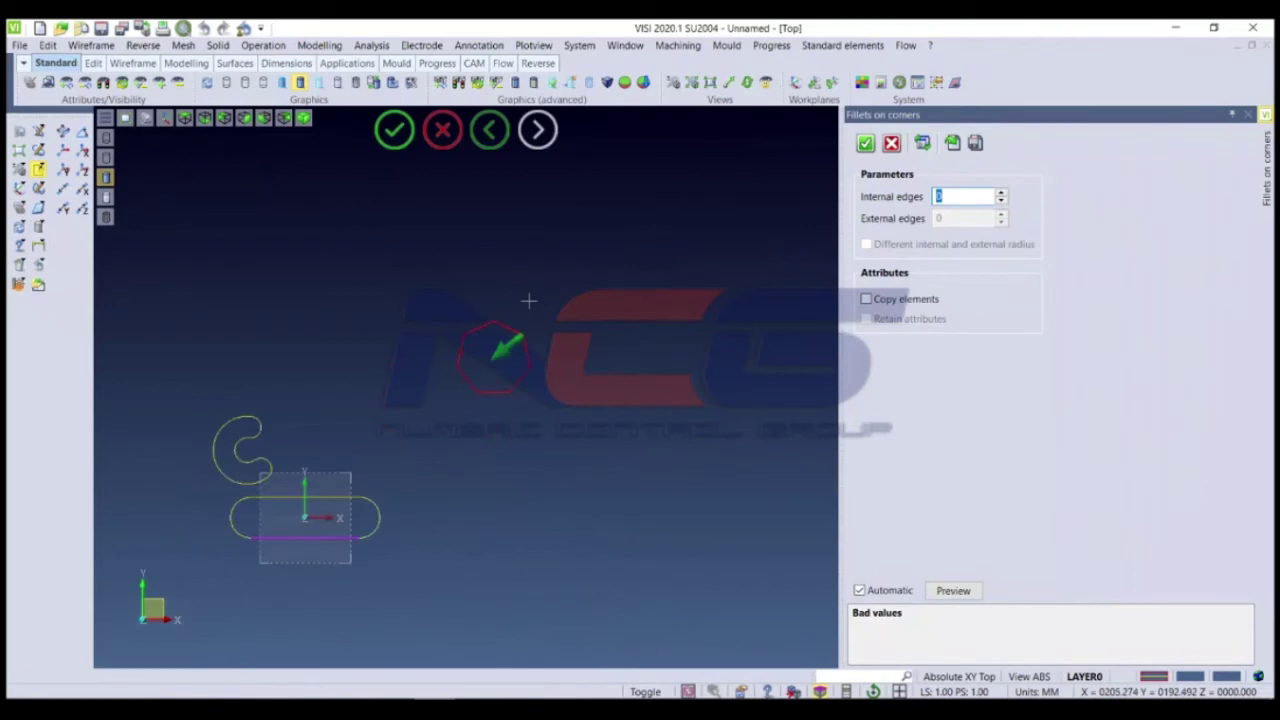
{"action": "type", "text": "511"}
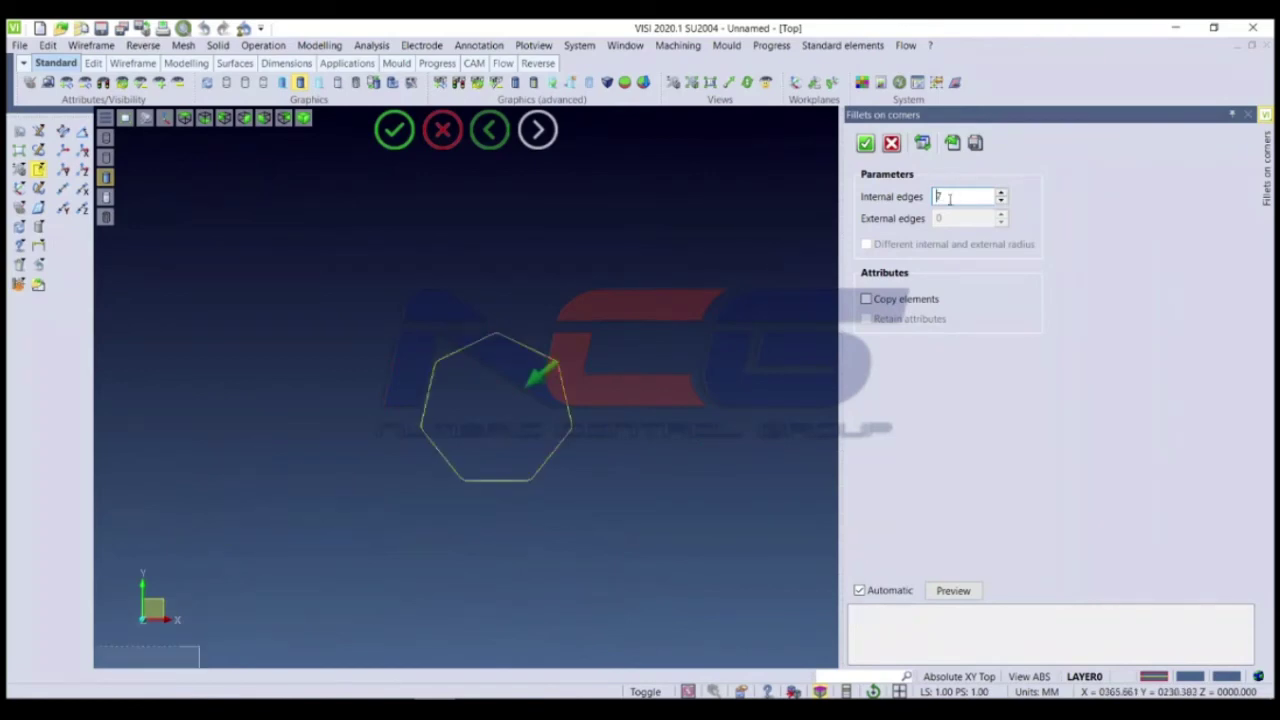
{"action": "scroll", "coordinate": [600, 350], "scroll_direction": "up", "scroll_amount": 3}
{"action": "scroll", "coordinate": [600, 350], "scroll_direction": "up", "scroll_amount": 2}
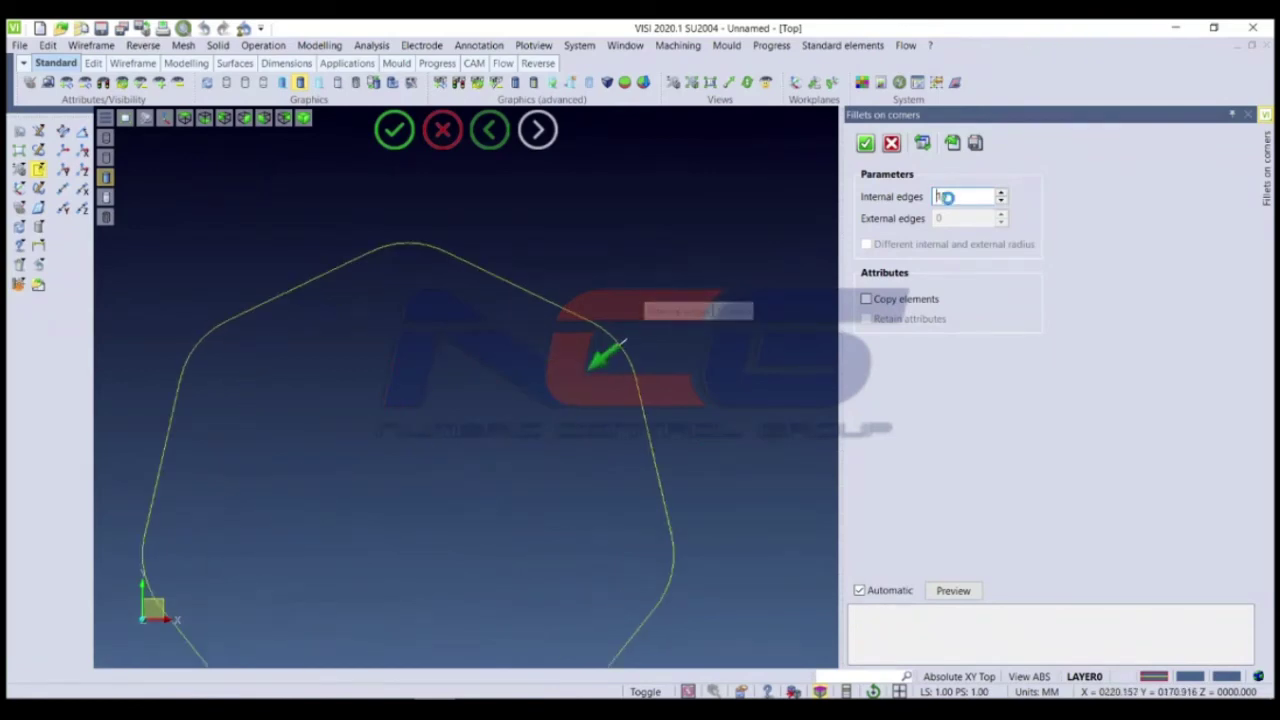
{"action": "type", "text": "5"}
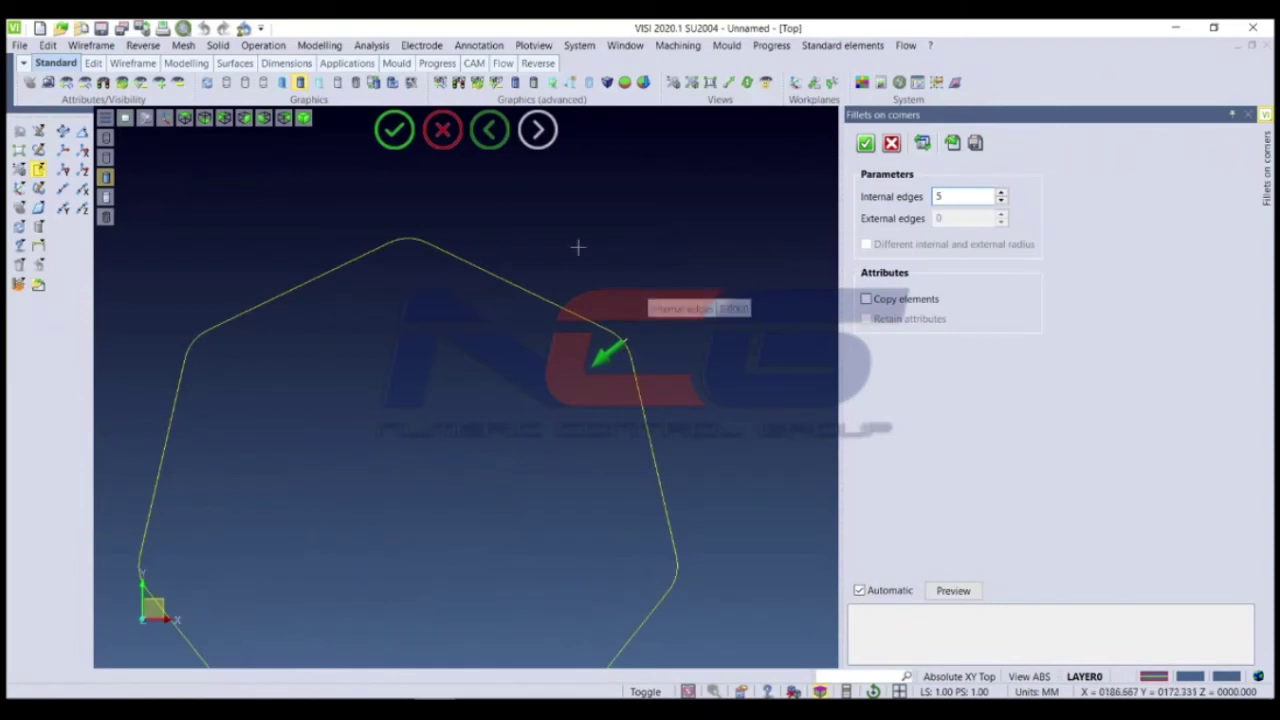
{"action": "scroll", "coordinate": [565, 401], "scroll_direction": "down", "scroll_amount": 3}
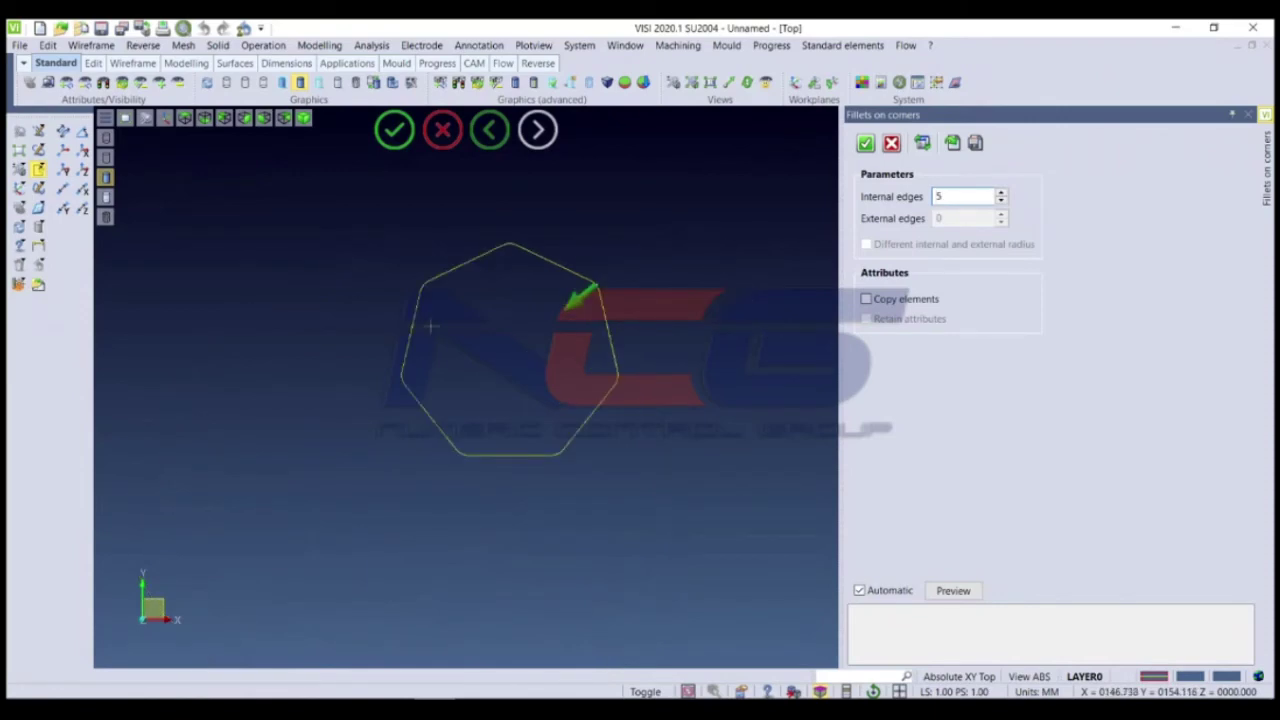
{"action": "right_click", "coordinate": [430, 325]}
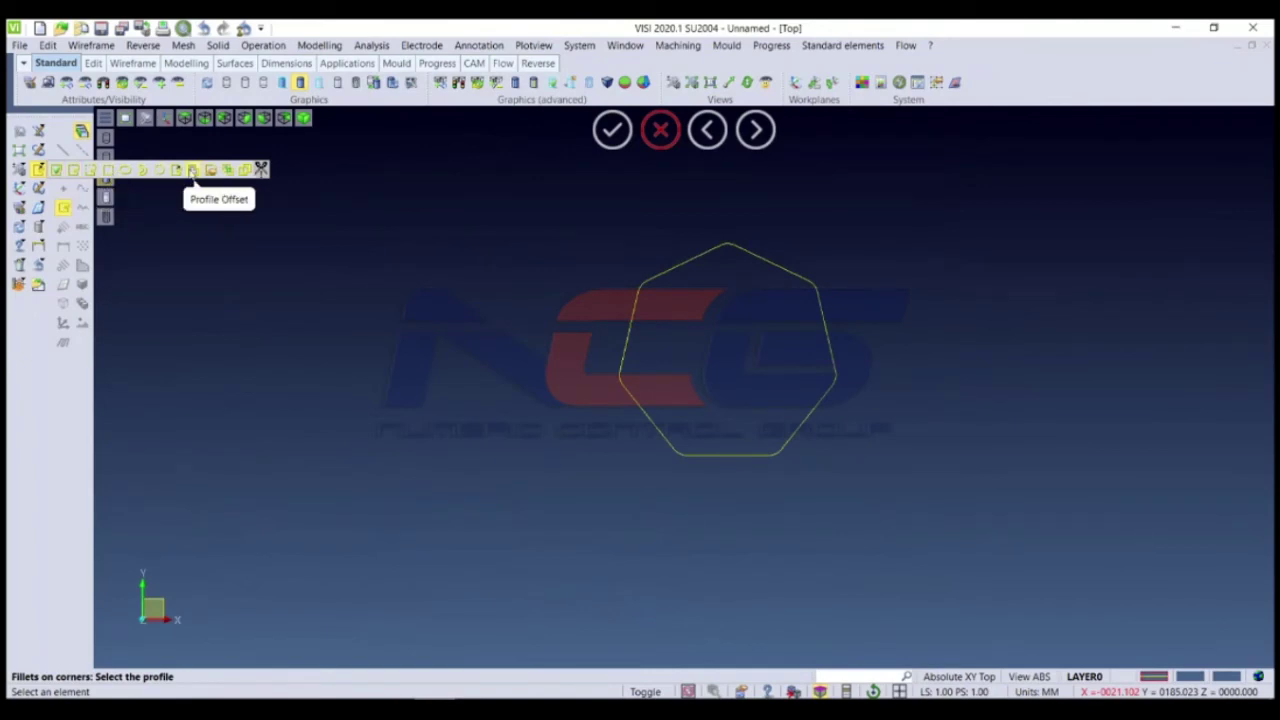
Step: Try a 16 mm Profile Offset of the heptagon, then cancel it
{"action": "left_click", "coordinate": [193, 172]}
{"action": "scroll", "coordinate": [515, 386], "scroll_direction": "down", "scroll_amount": 4}
{"action": "middle_click_drag", "start_coordinate": [515, 386], "coordinate": [623, 272]}
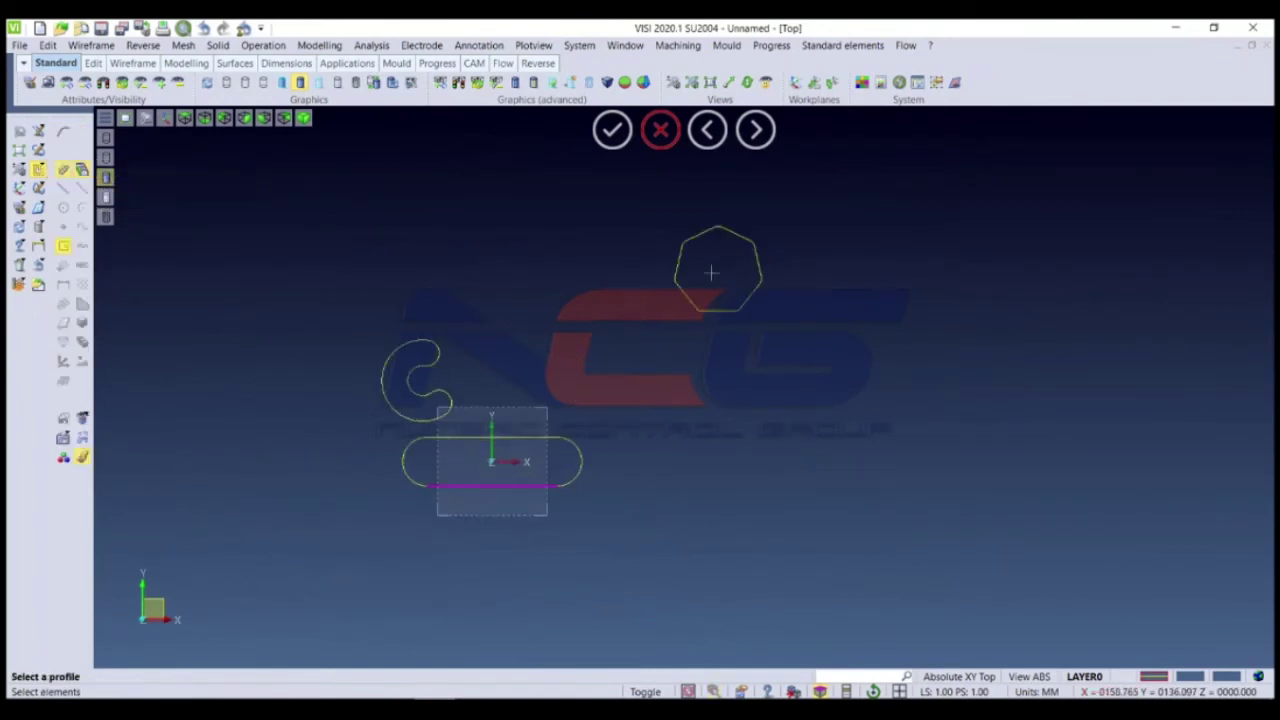
{"action": "left_click", "coordinate": [750, 246]}
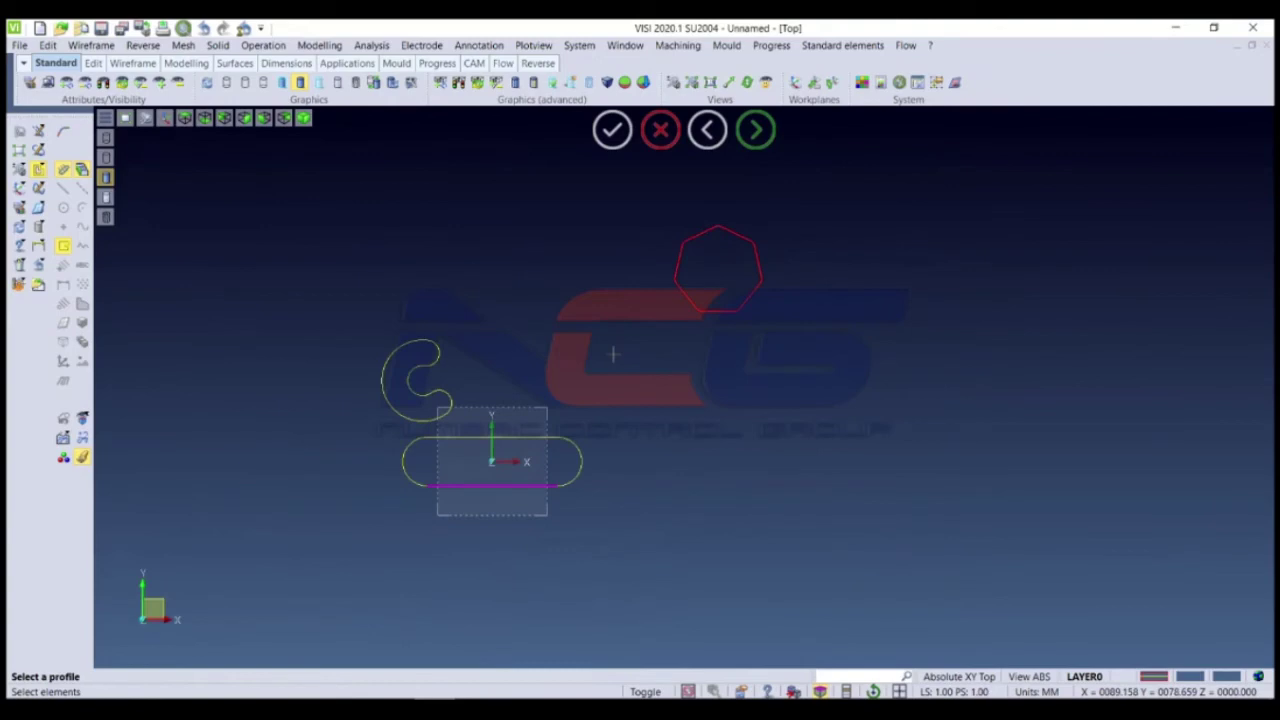
{"action": "key", "text": "Return"}
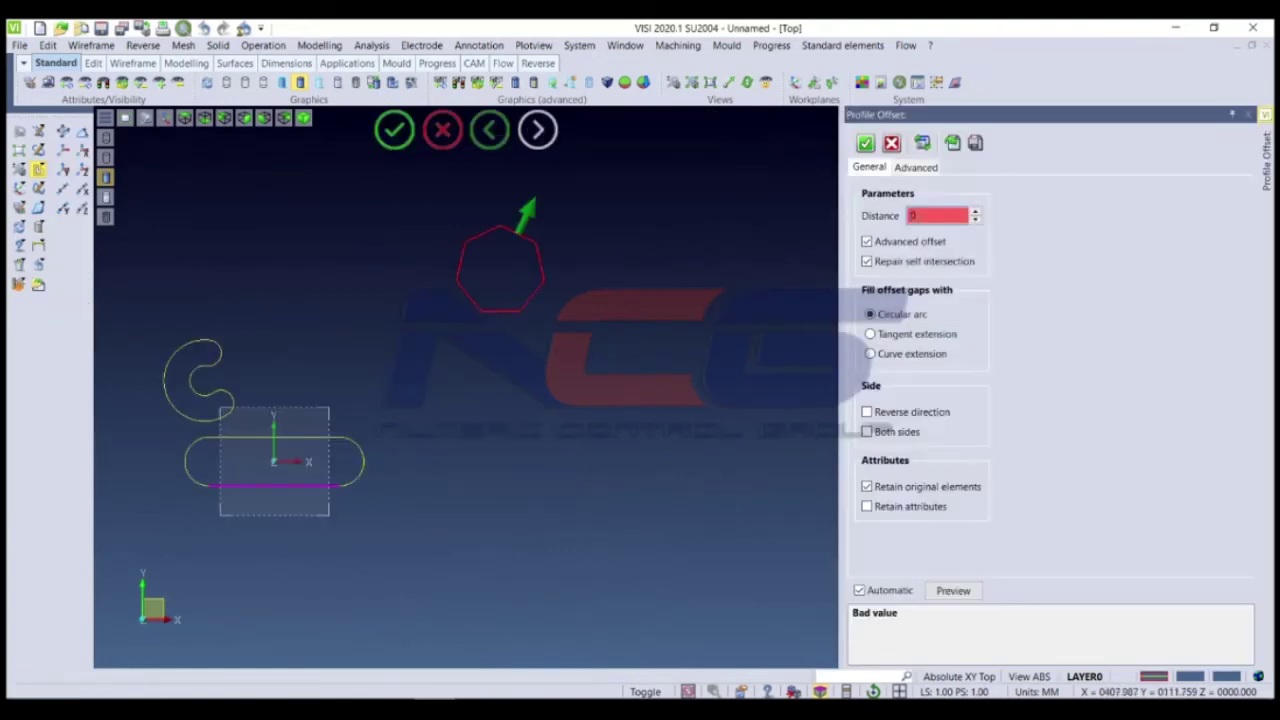
{"action": "type", "text": "16"}
{"action": "scroll", "coordinate": [497, 400], "scroll_direction": "down", "scroll_amount": 2}
{"action": "scroll", "coordinate": [446, 287], "scroll_direction": "up", "scroll_amount": 3}
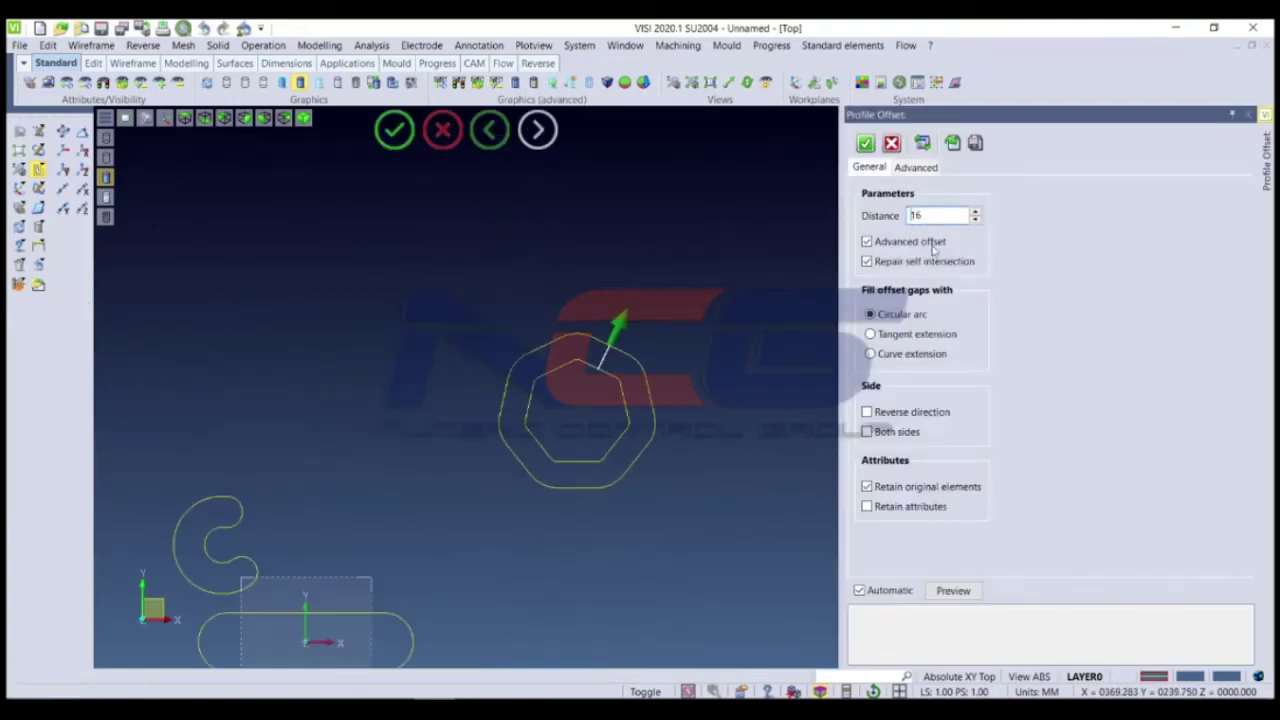
{"action": "scroll", "coordinate": [930, 215], "scroll_direction": "up", "scroll_amount": 1}
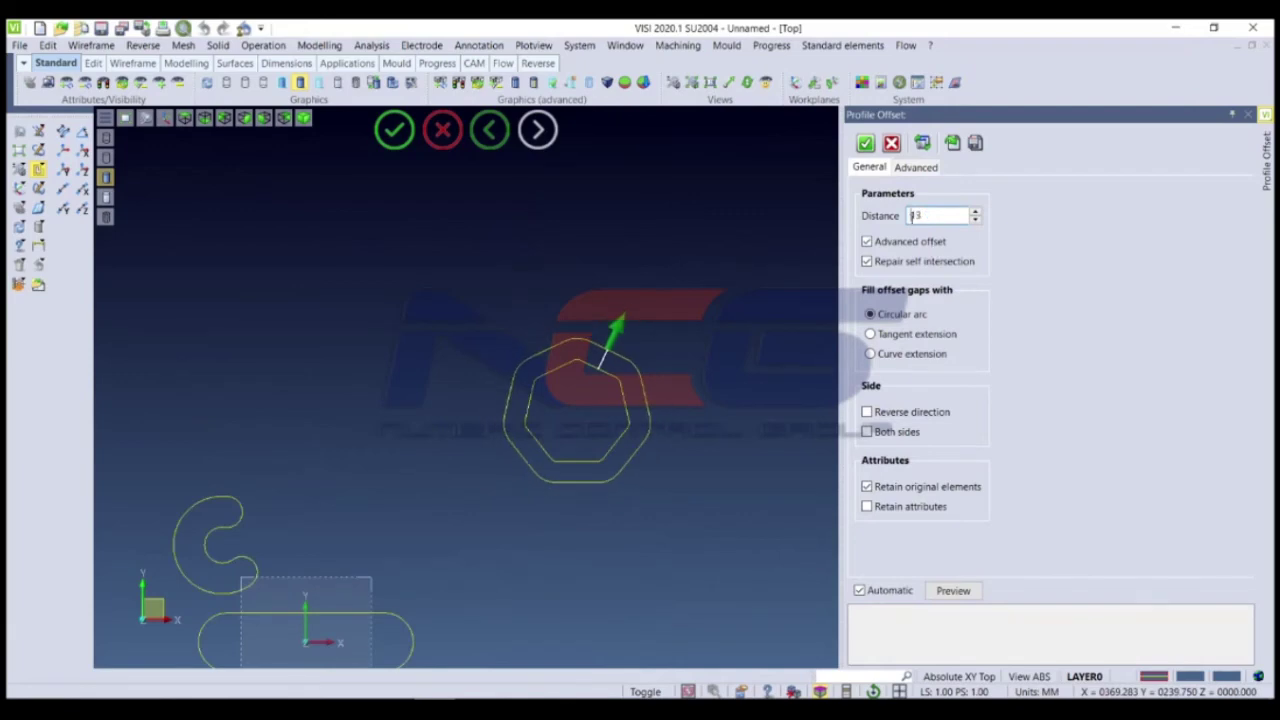
{"action": "left_click", "coordinate": [443, 130]}
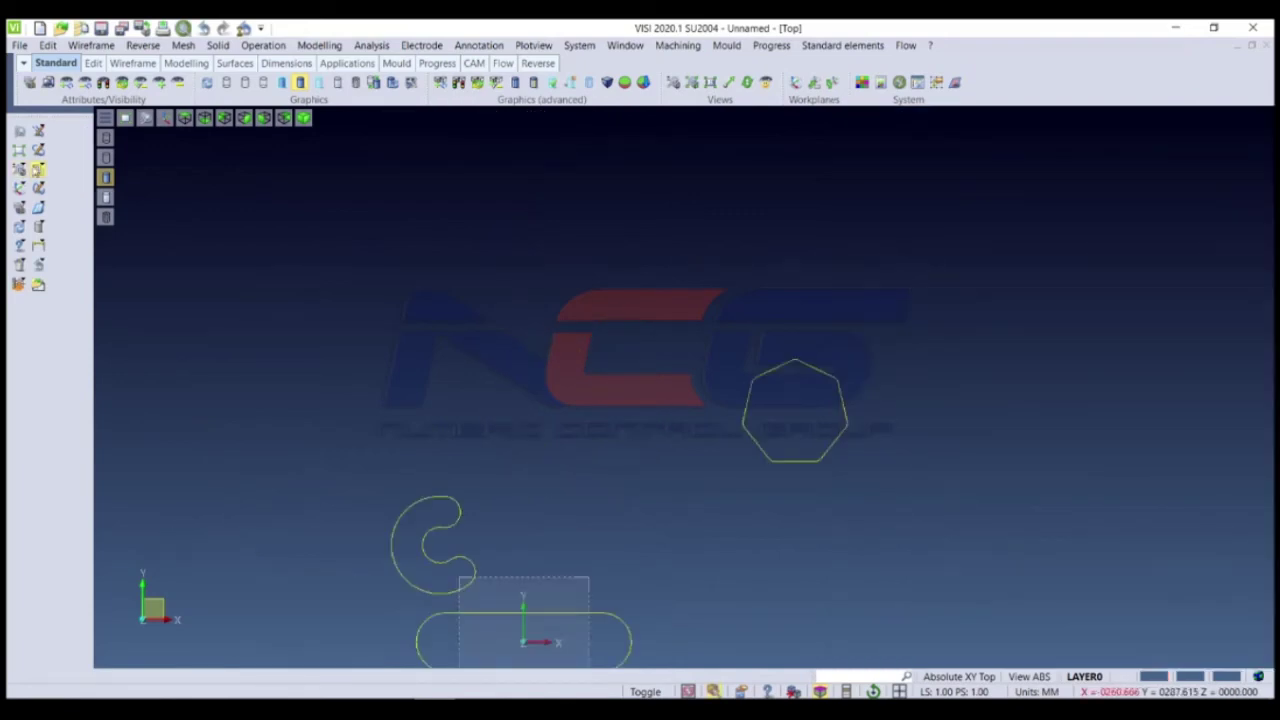
Step: Place a 100 by 100 rectangle profile
{"action": "left_click", "coordinate": [38, 170]}
{"action": "left_click", "coordinate": [100, 170]}
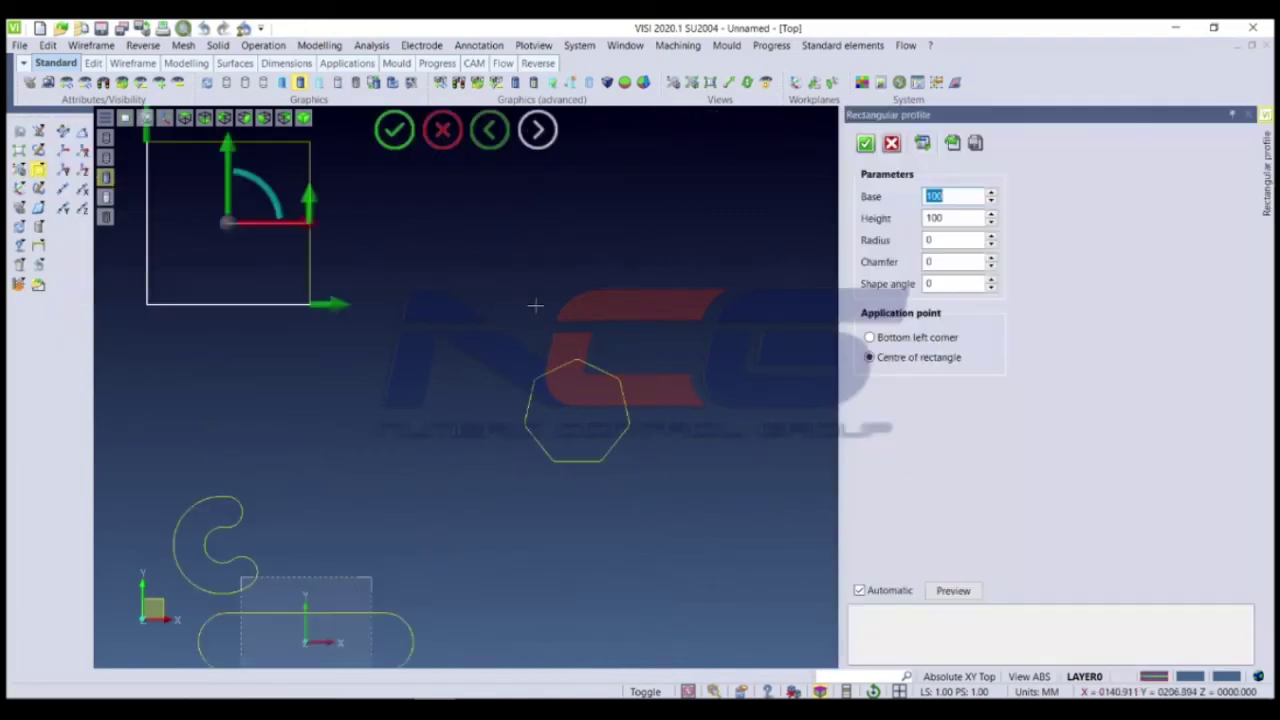
{"action": "left_click", "coordinate": [431, 346]}
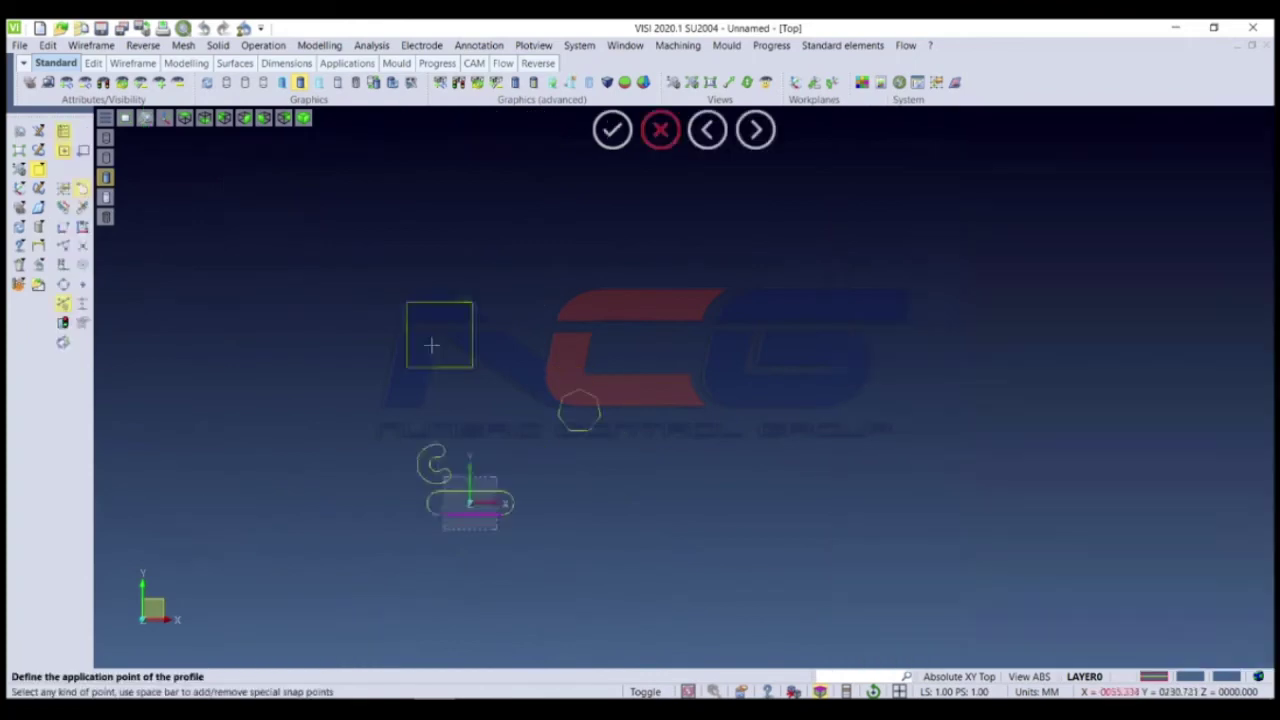
{"action": "left_click", "coordinate": [38, 170]}
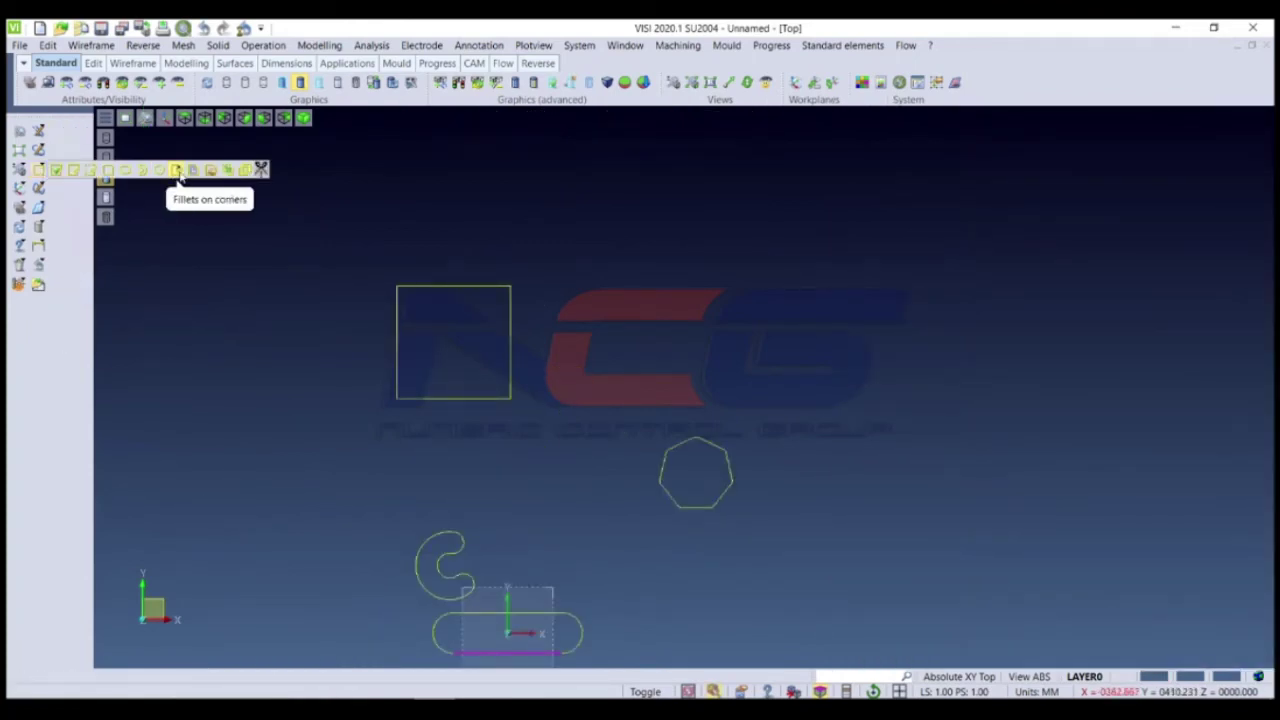
{"action": "left_click", "coordinate": [192, 172]}
{"action": "left_click", "coordinate": [457, 287]}
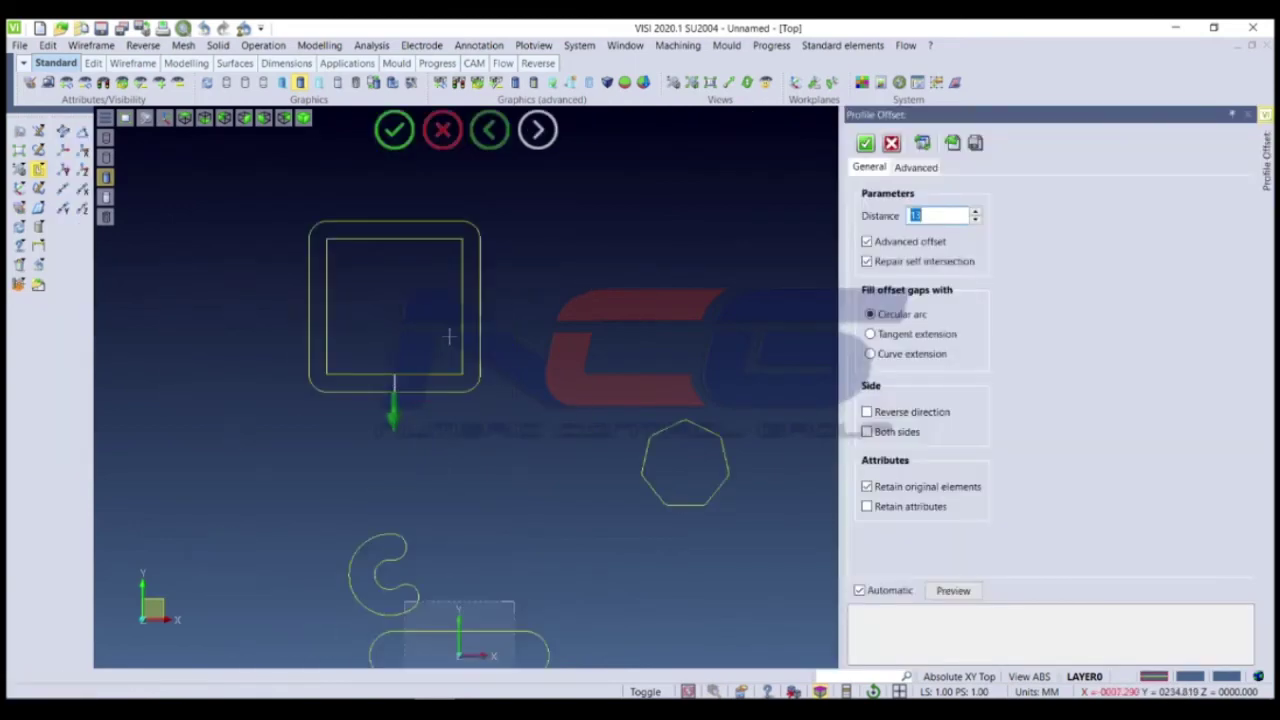
{"action": "scroll", "coordinate": [455, 383], "scroll_direction": "up", "scroll_amount": 2}
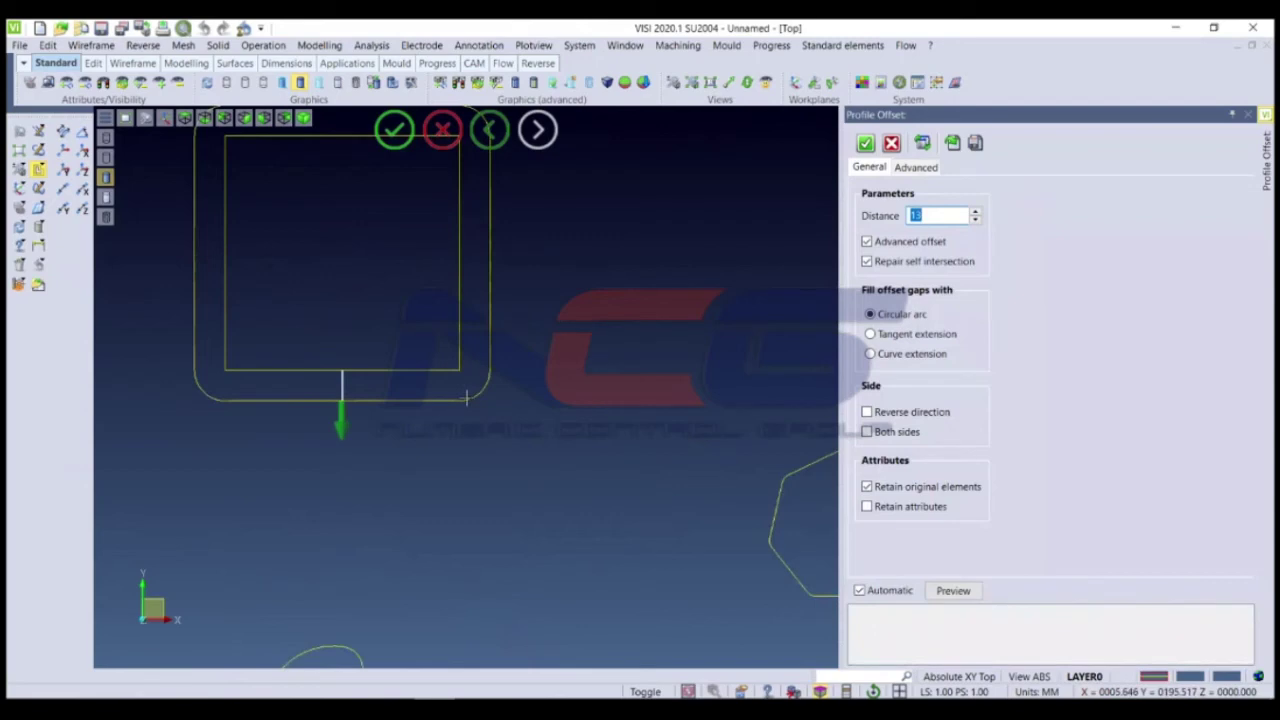
{"action": "scroll", "coordinate": [465, 398], "scroll_direction": "down", "scroll_amount": 2}
{"action": "scroll", "coordinate": [462, 232], "scroll_direction": "up", "scroll_amount": 2}
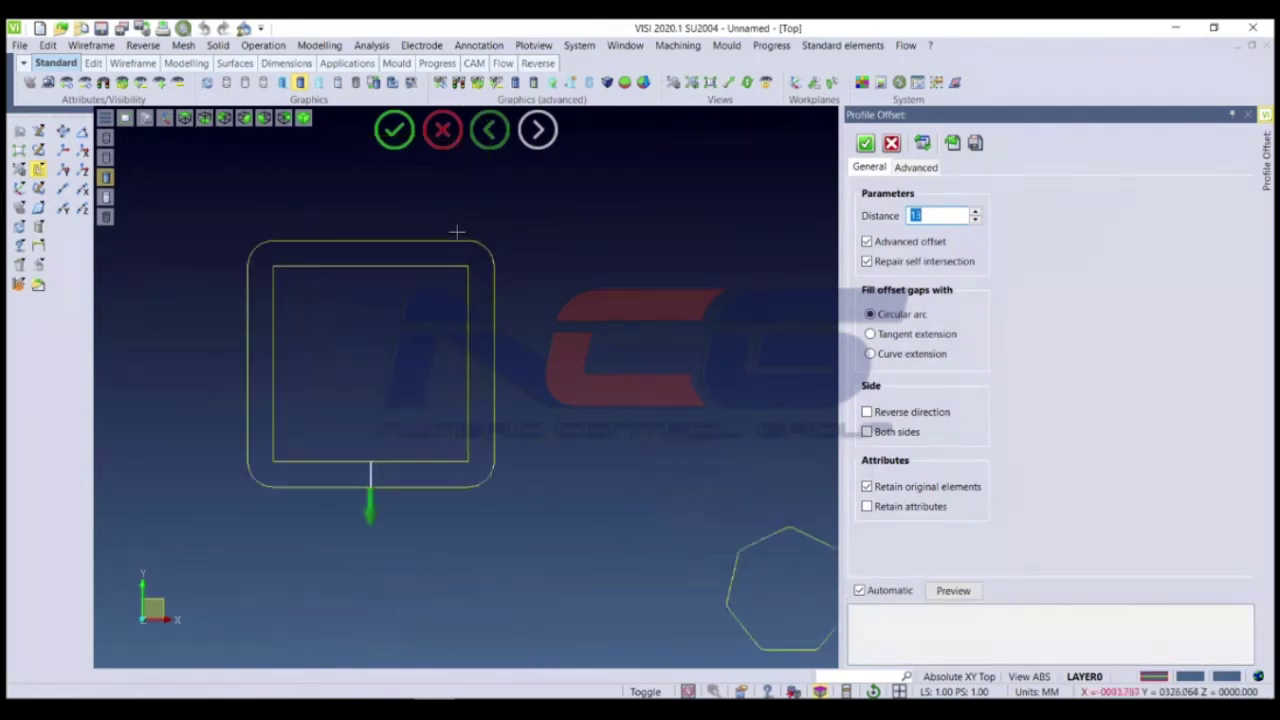
{"action": "left_click", "coordinate": [870, 334]}
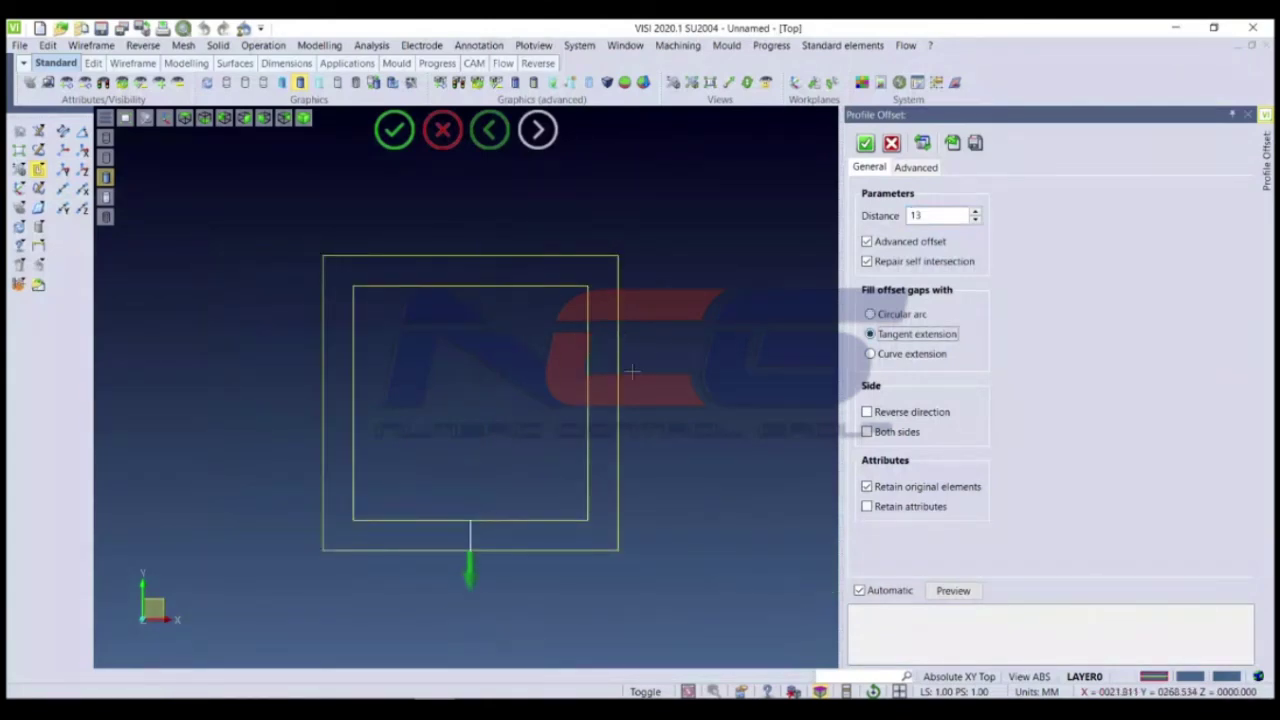
{"action": "left_click", "coordinate": [906, 413]}
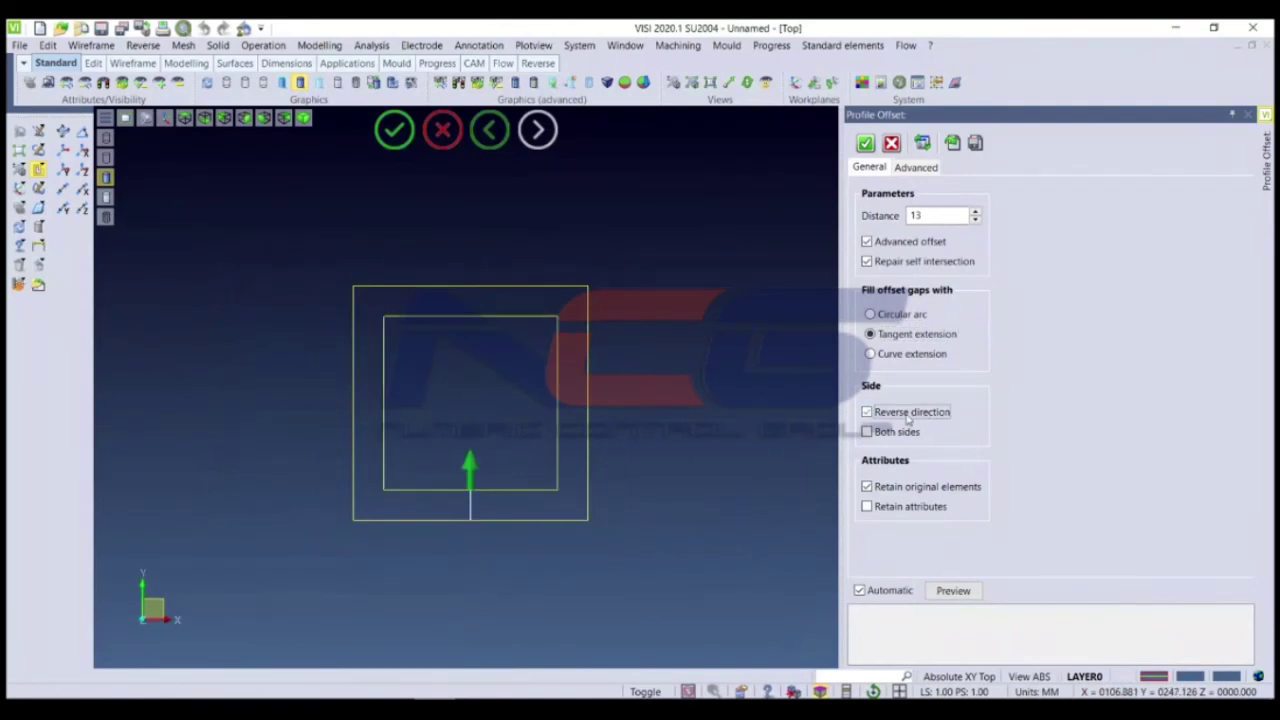
{"action": "left_click", "coordinate": [901, 436]}
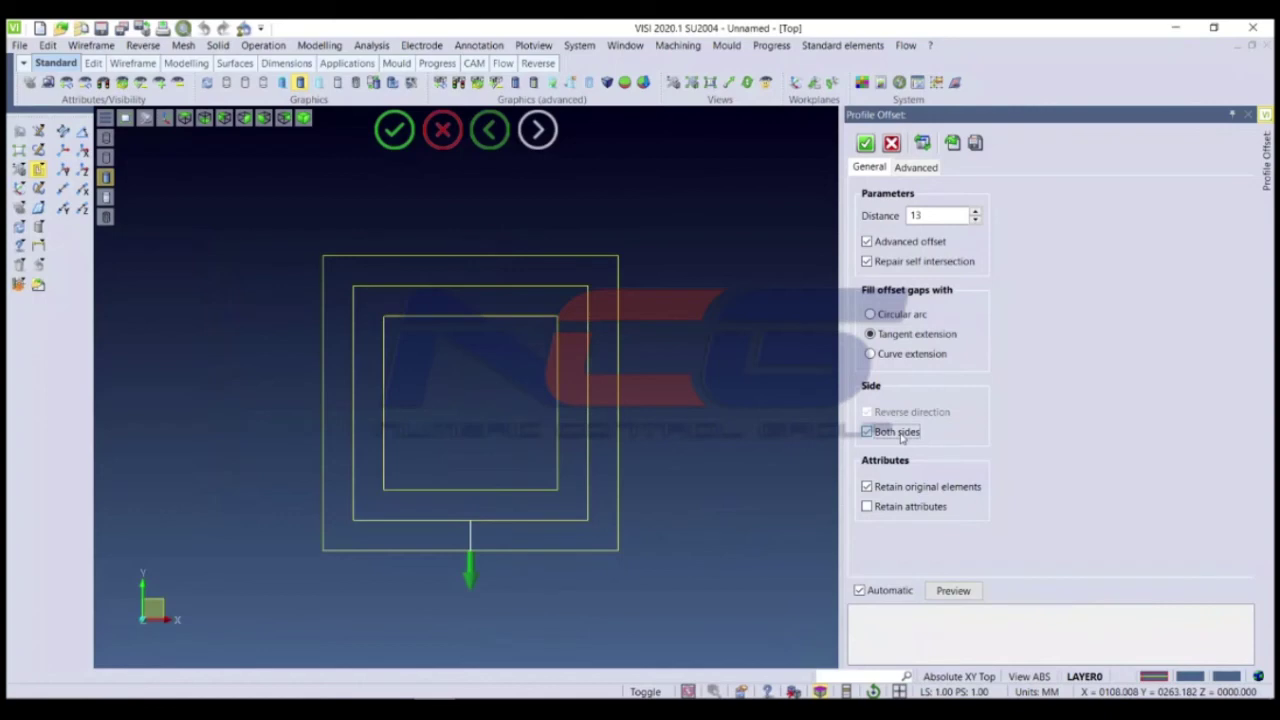
{"action": "left_click", "coordinate": [901, 433]}
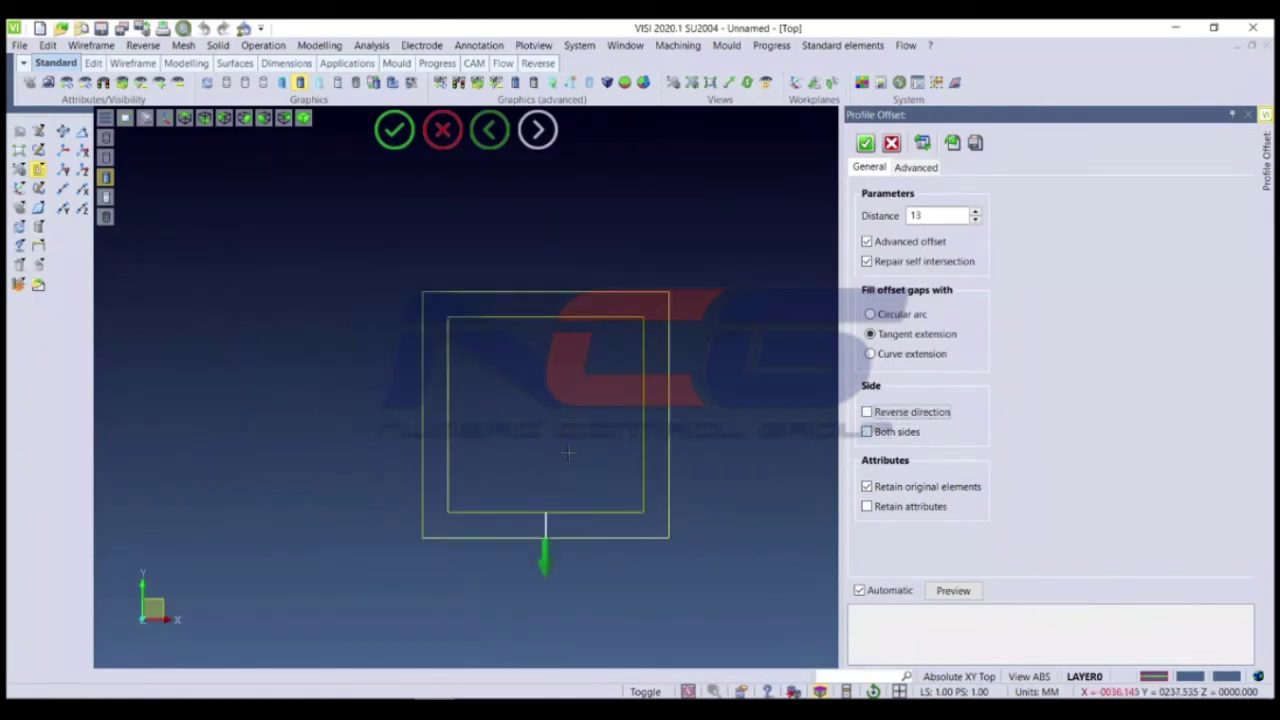
{"action": "scroll", "coordinate": [568, 453], "scroll_direction": "down", "scroll_amount": 2}
{"action": "left_click", "coordinate": [442, 130]}
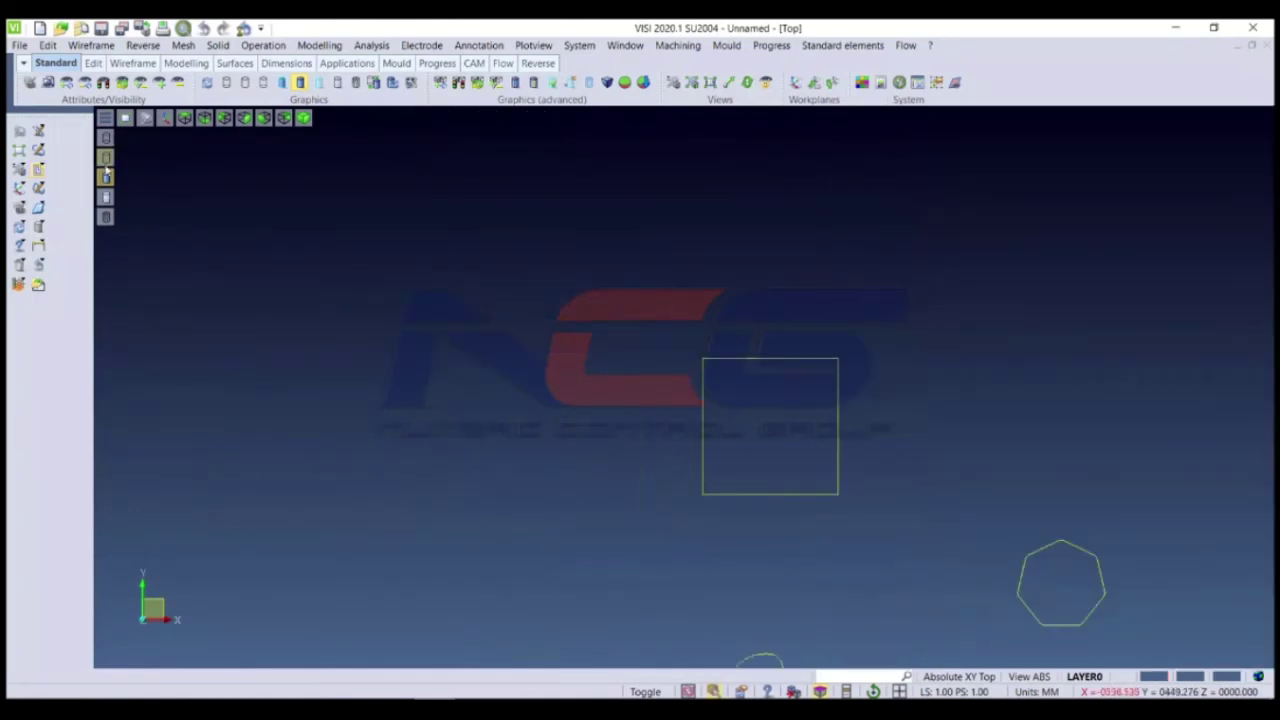
Step: Draw a closed four-corner line profile to the left of the square
{"action": "left_click", "coordinate": [37, 171]}
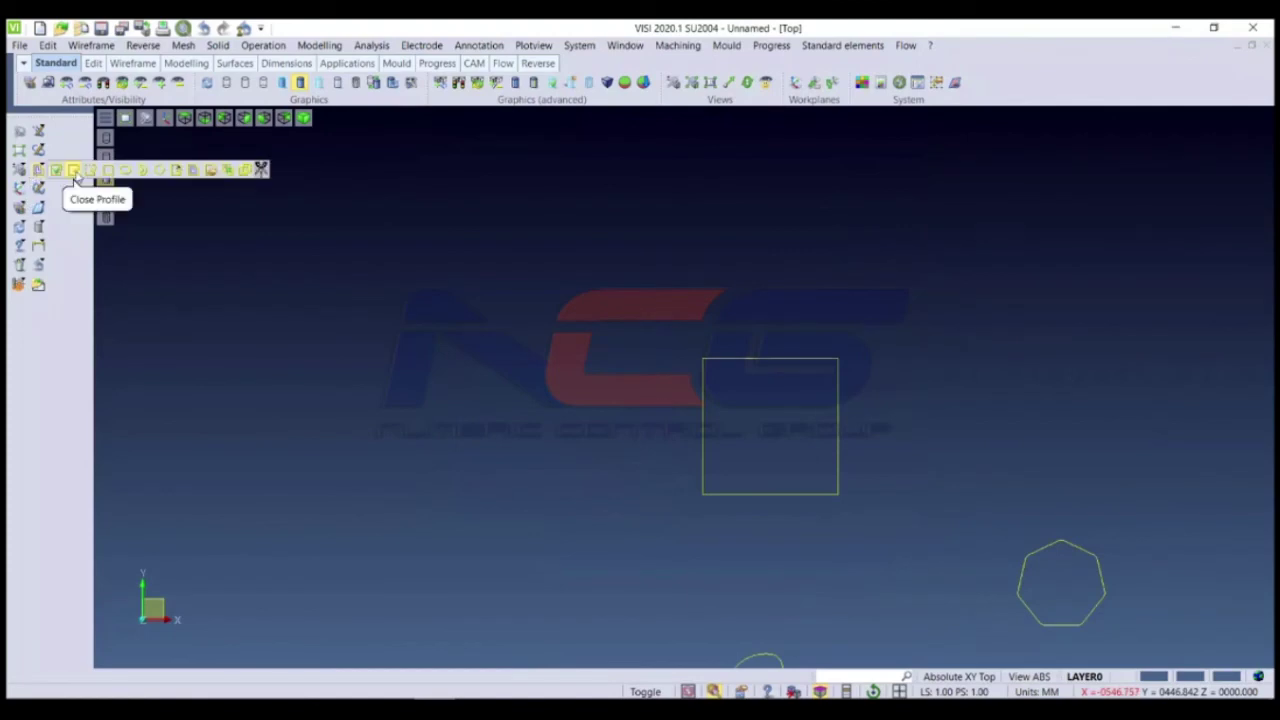
{"action": "left_click", "coordinate": [74, 171]}
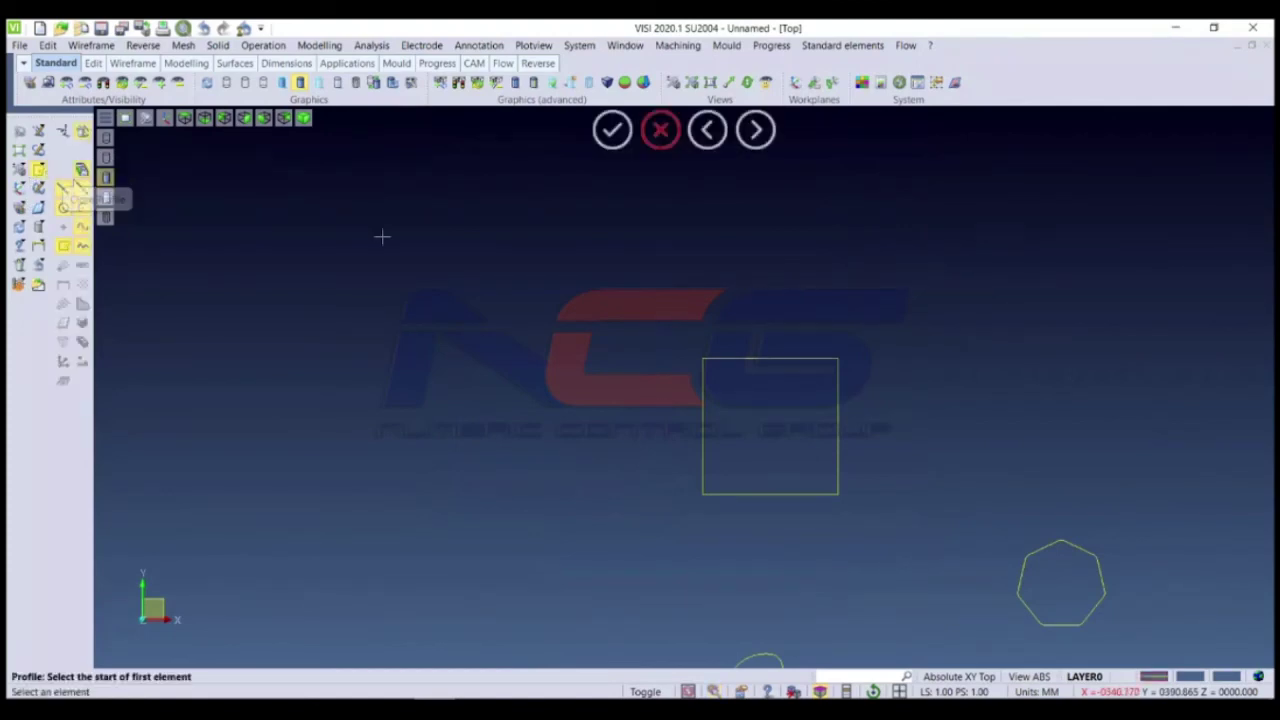
{"action": "left_click", "coordinate": [82, 226]}
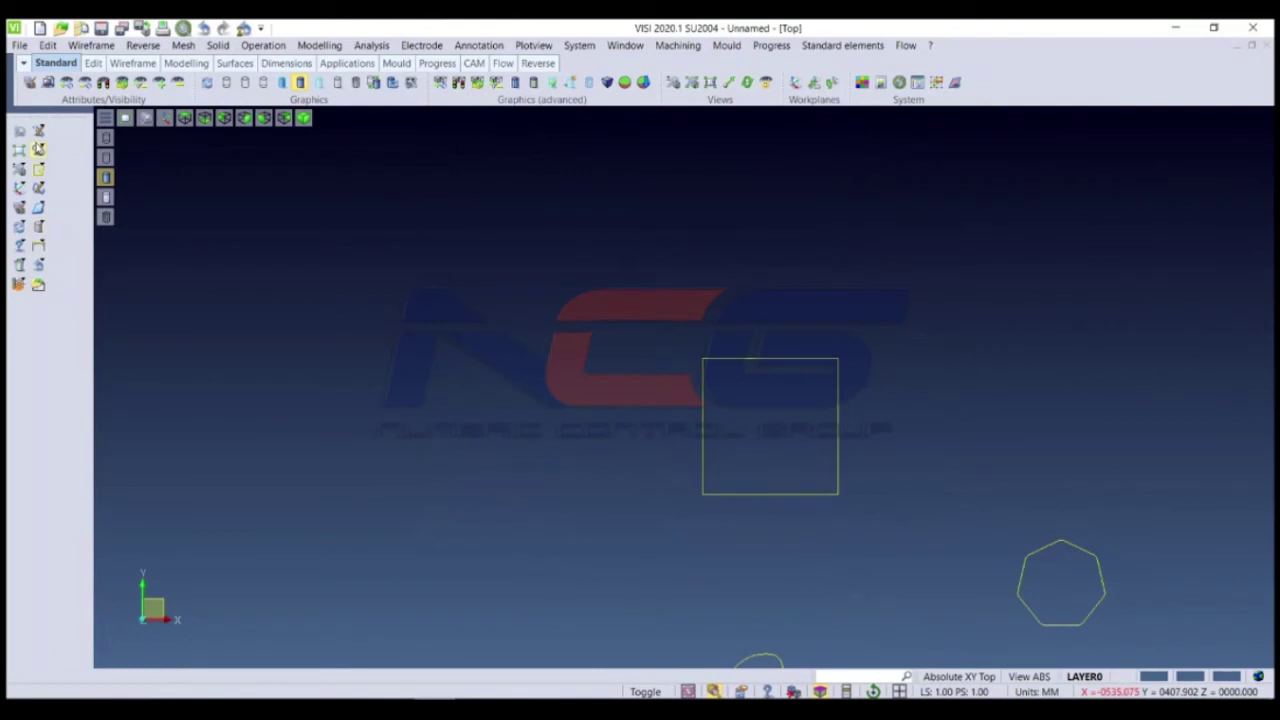
{"action": "left_click", "coordinate": [348, 259]}
{"action": "left_click", "coordinate": [567, 259]}
{"action": "left_click", "coordinate": [567, 466]}
{"action": "left_click", "coordinate": [350, 465]}
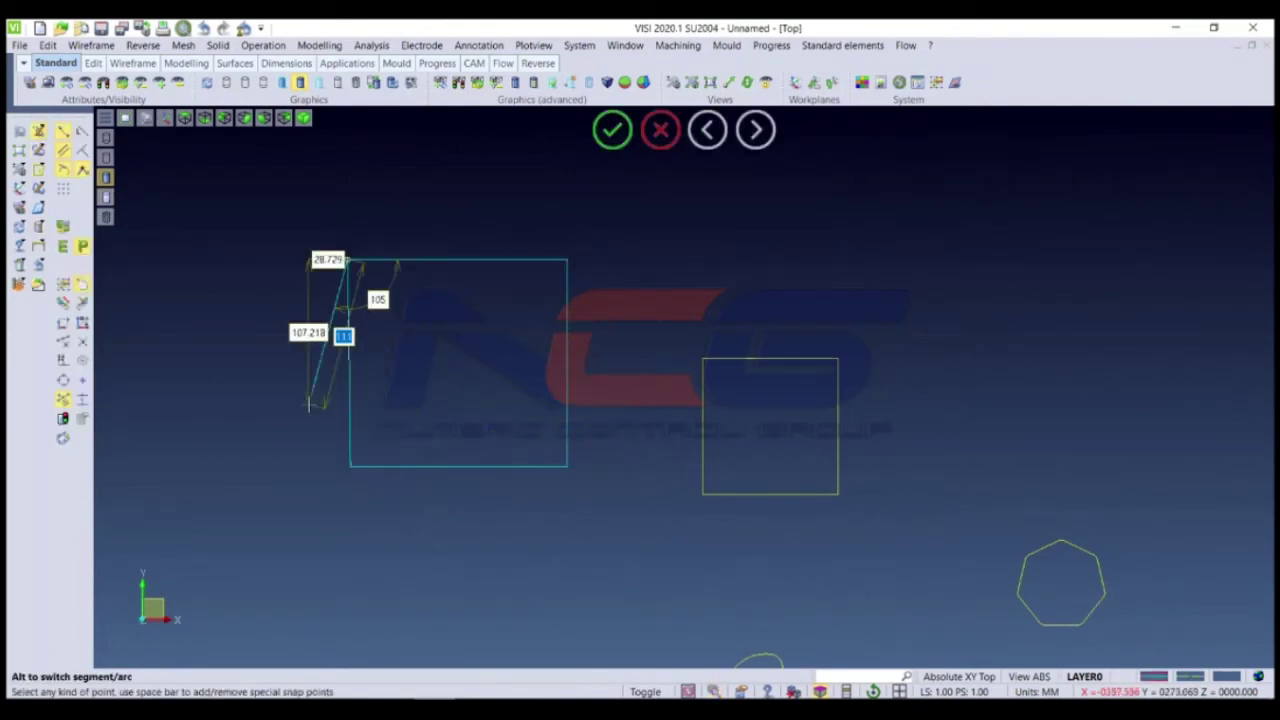
{"action": "scroll", "coordinate": [303, 400], "scroll_direction": "down", "scroll_amount": 2}
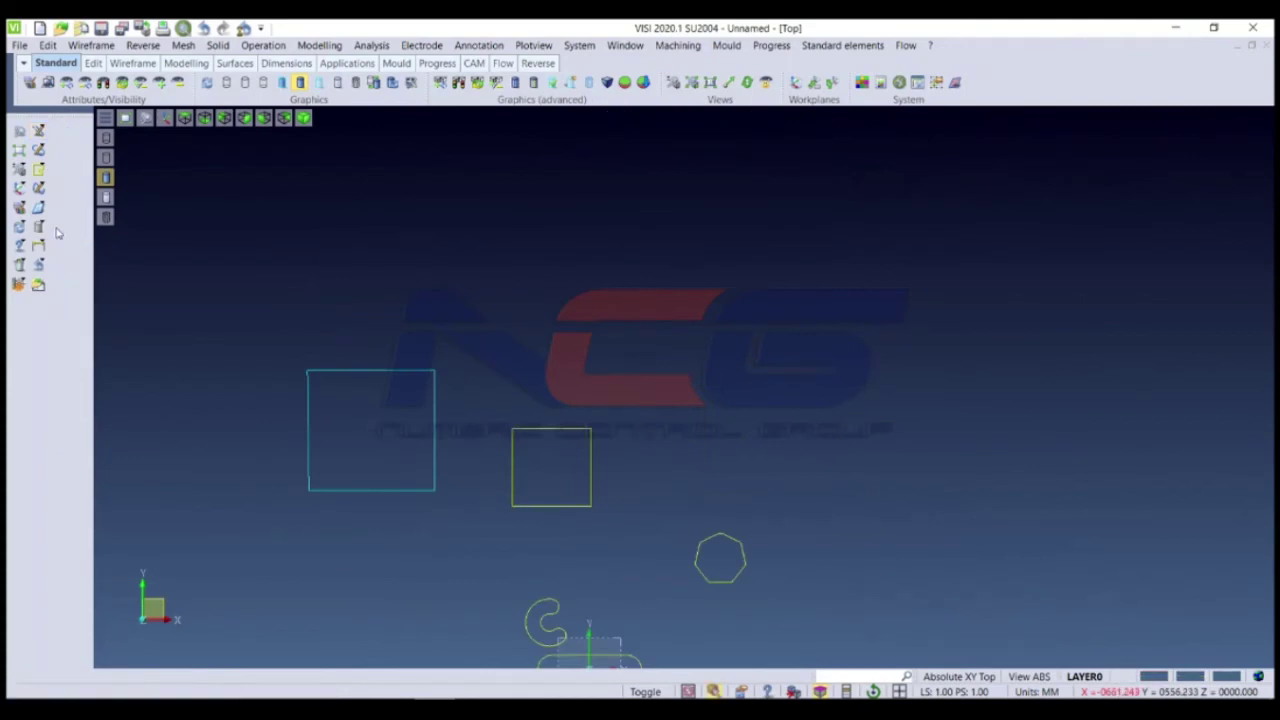
{"action": "left_click", "coordinate": [38, 188]}
Step: Draw a four-point wavy spline running above the two squares
{"action": "left_click", "coordinate": [548, 307]}
{"action": "left_click", "coordinate": [673, 244]}
{"action": "left_click", "coordinate": [903, 358]}
{"action": "left_click", "coordinate": [1090, 300]}
{"action": "right_click", "coordinate": [234, 326]}
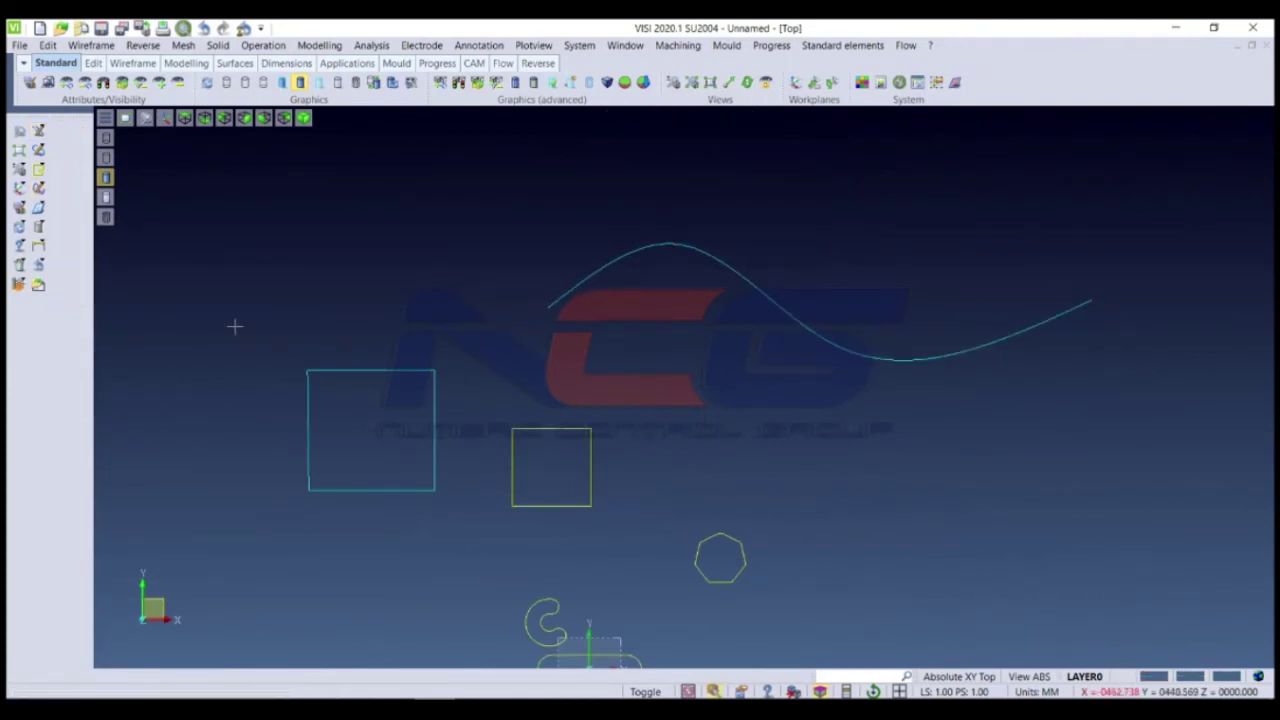
{"action": "scroll", "coordinate": [428, 426], "scroll_direction": "down", "scroll_amount": 1}
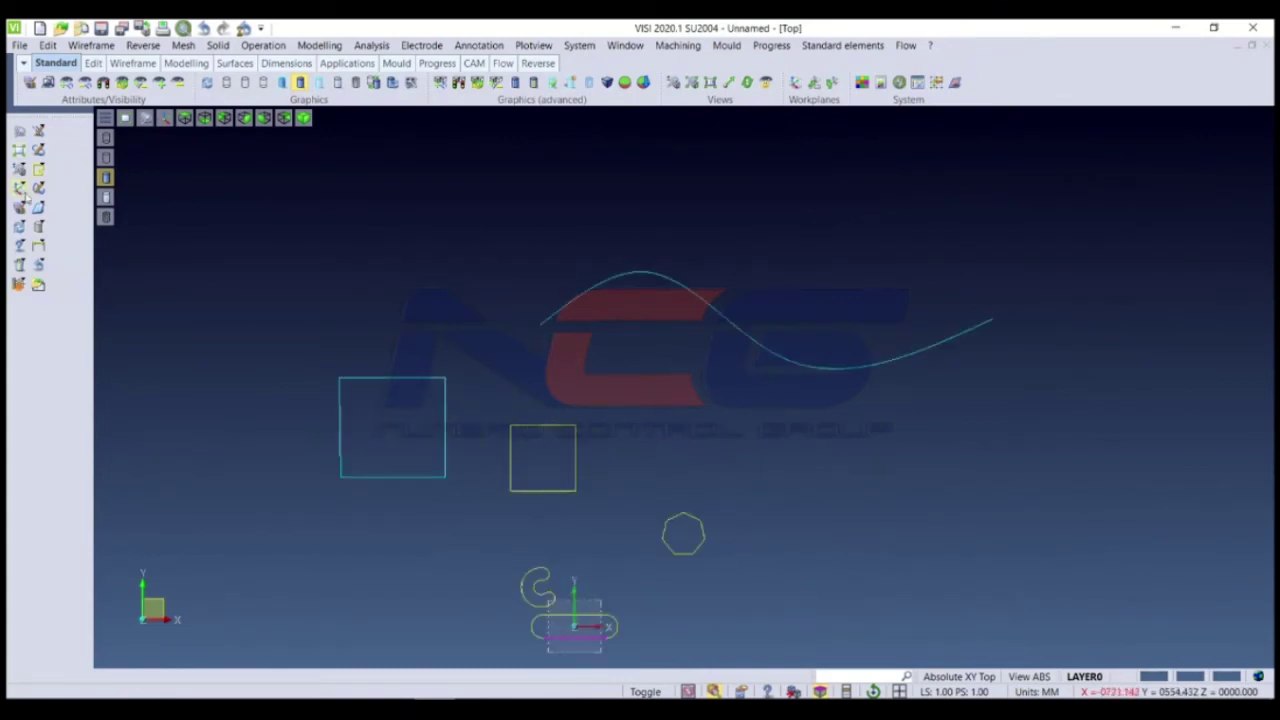
{"action": "scroll", "coordinate": [443, 400], "scroll_direction": "down", "scroll_amount": 2}
{"action": "scroll", "coordinate": [443, 400], "scroll_direction": "up", "scroll_amount": 3}
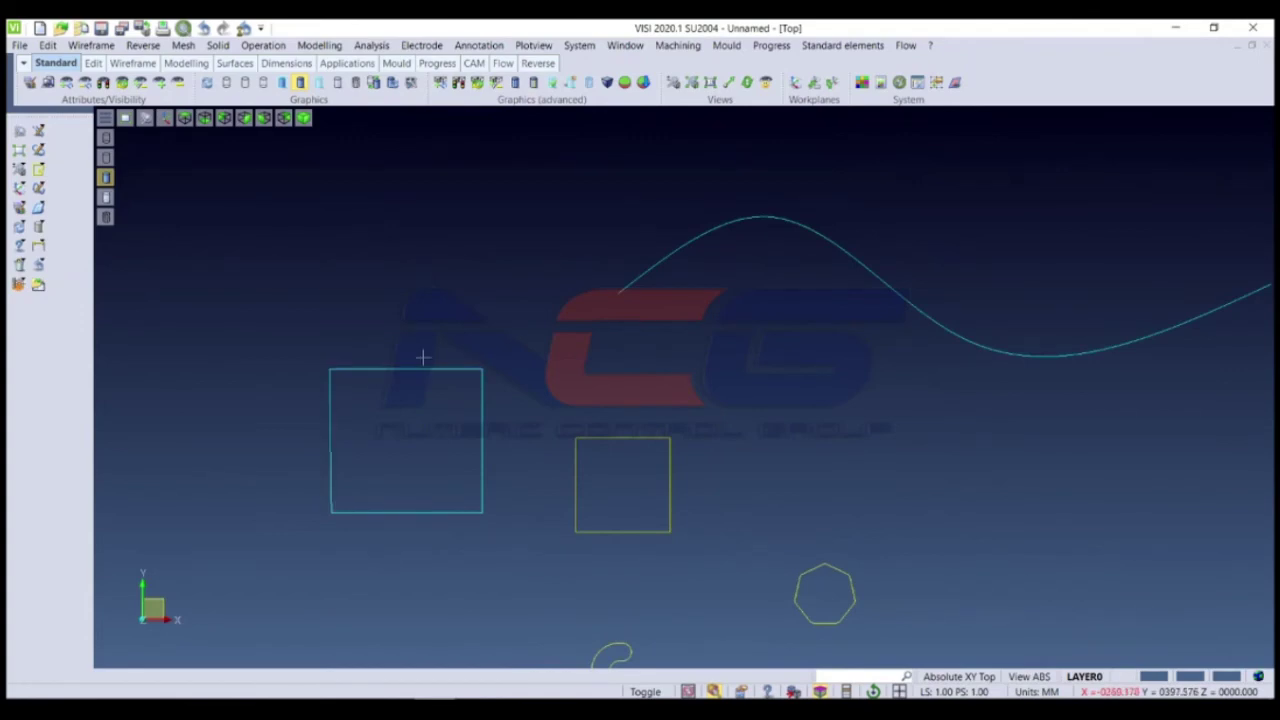
{"action": "scroll", "coordinate": [370, 425], "scroll_direction": "up", "scroll_amount": 1}
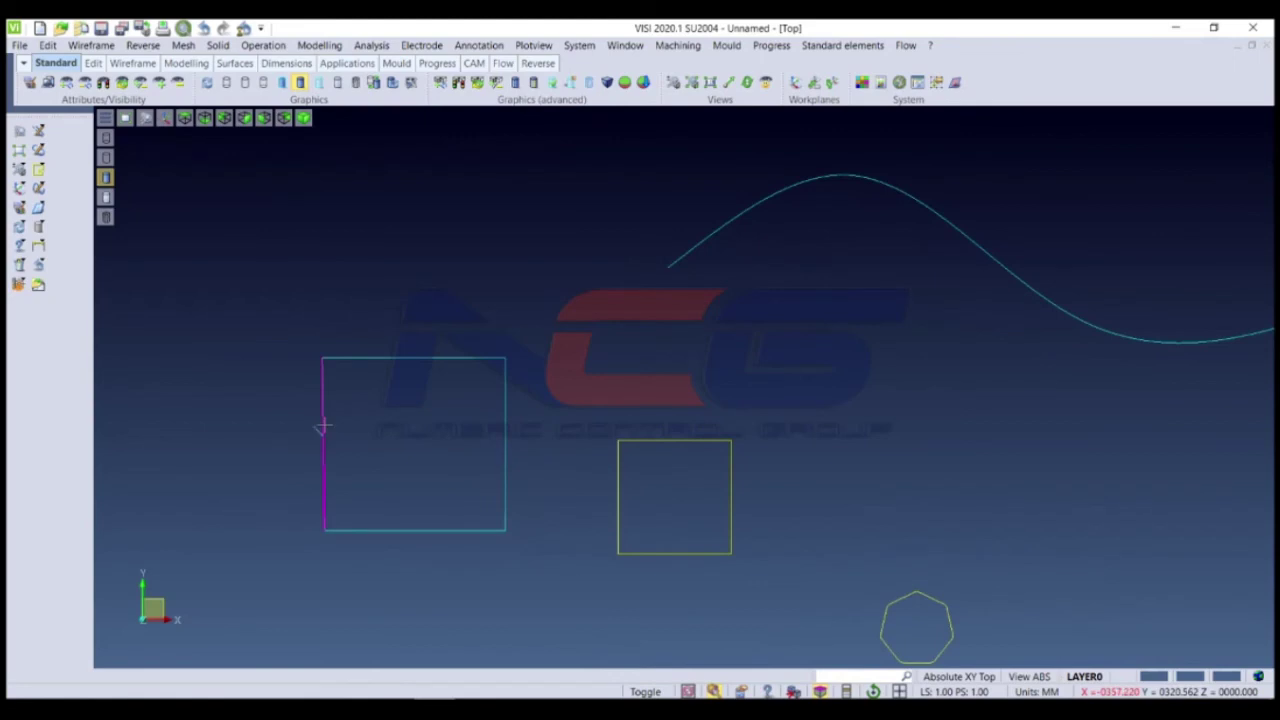
{"action": "left_click", "coordinate": [320, 45]}
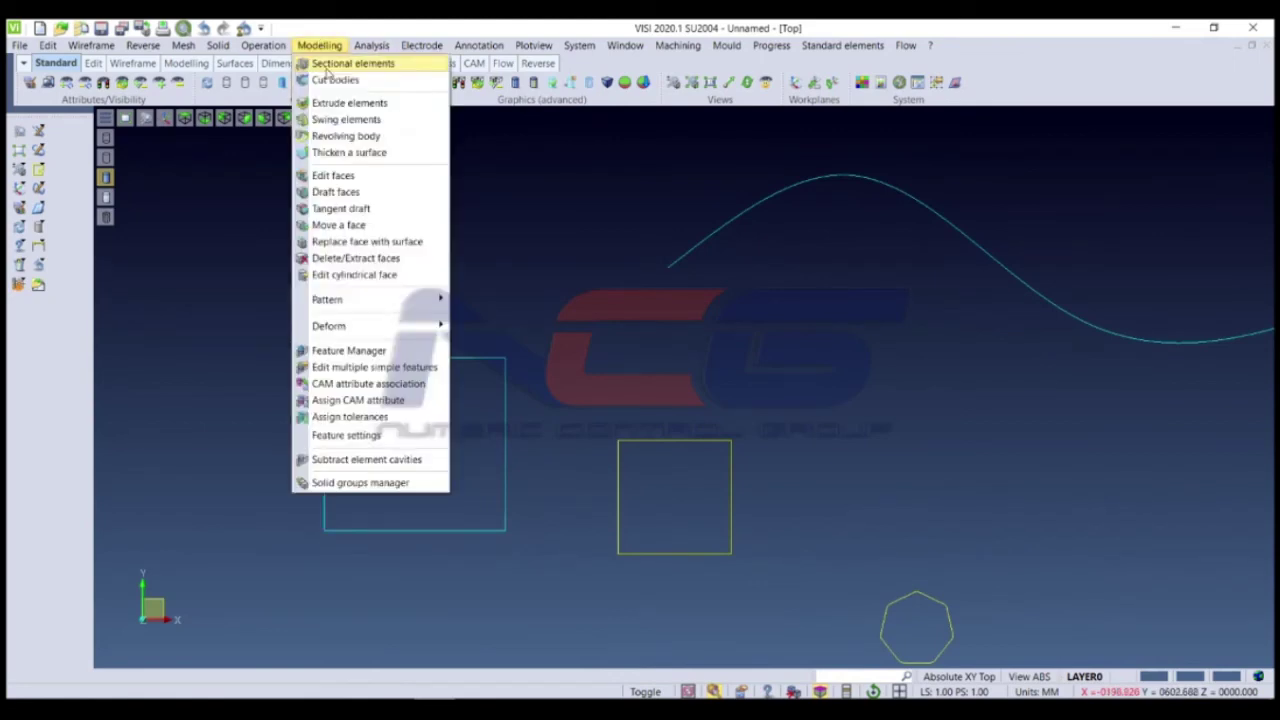
Step: Join the left rectangle's four lines into a single closed profile
{"action": "left_click", "coordinate": [338, 225]}
{"action": "left_click", "coordinate": [323, 450]}
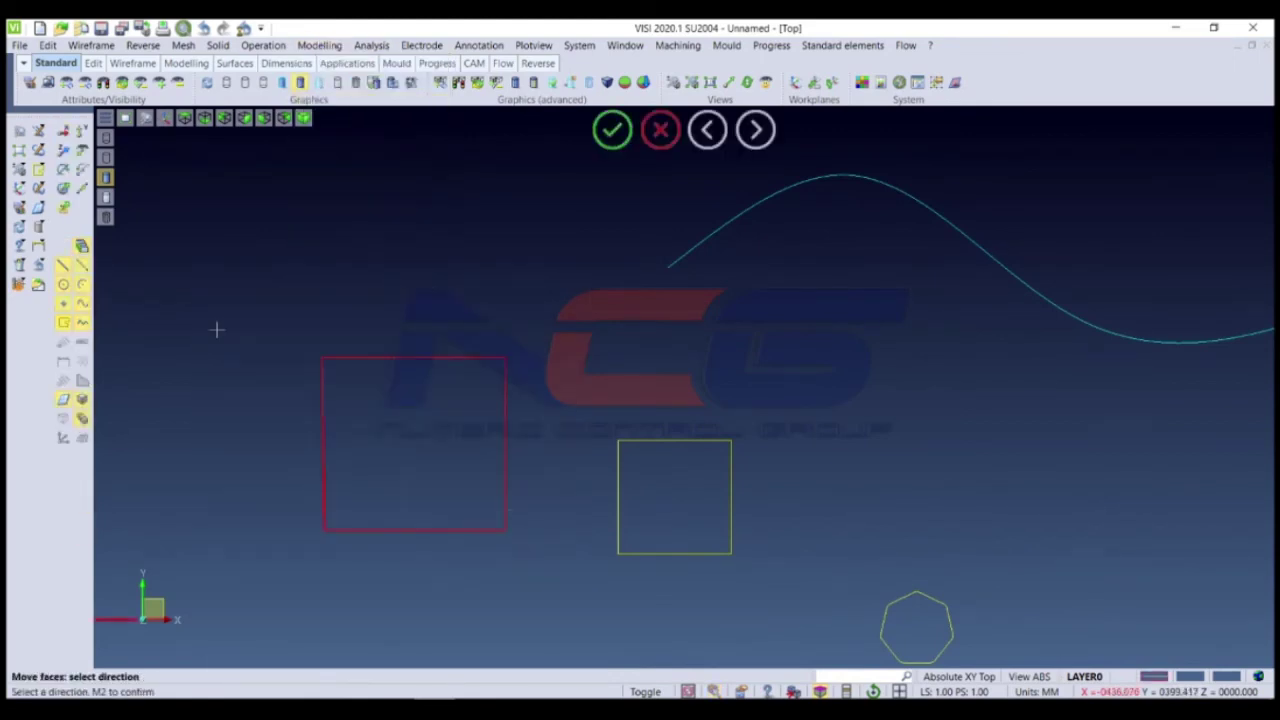
{"action": "middle_click", "coordinate": [315, 185]}
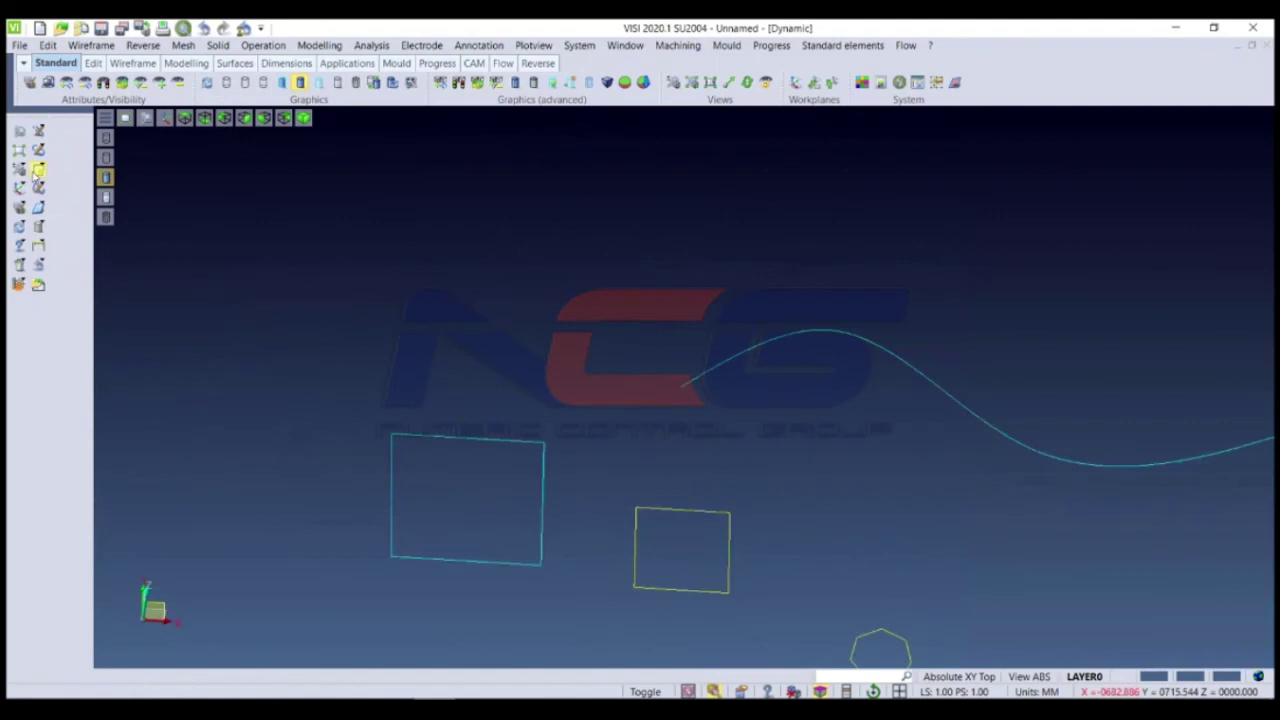
{"action": "left_click", "coordinate": [37, 171]}
{"action": "left_click", "coordinate": [435, 437]}
{"action": "key", "text": "Return"}
Step: Preview an Extrude elements of the rectangle and exit without creating a solid
{"action": "right_click", "coordinate": [508, 196]}
{"action": "left_click", "coordinate": [700, 288]}
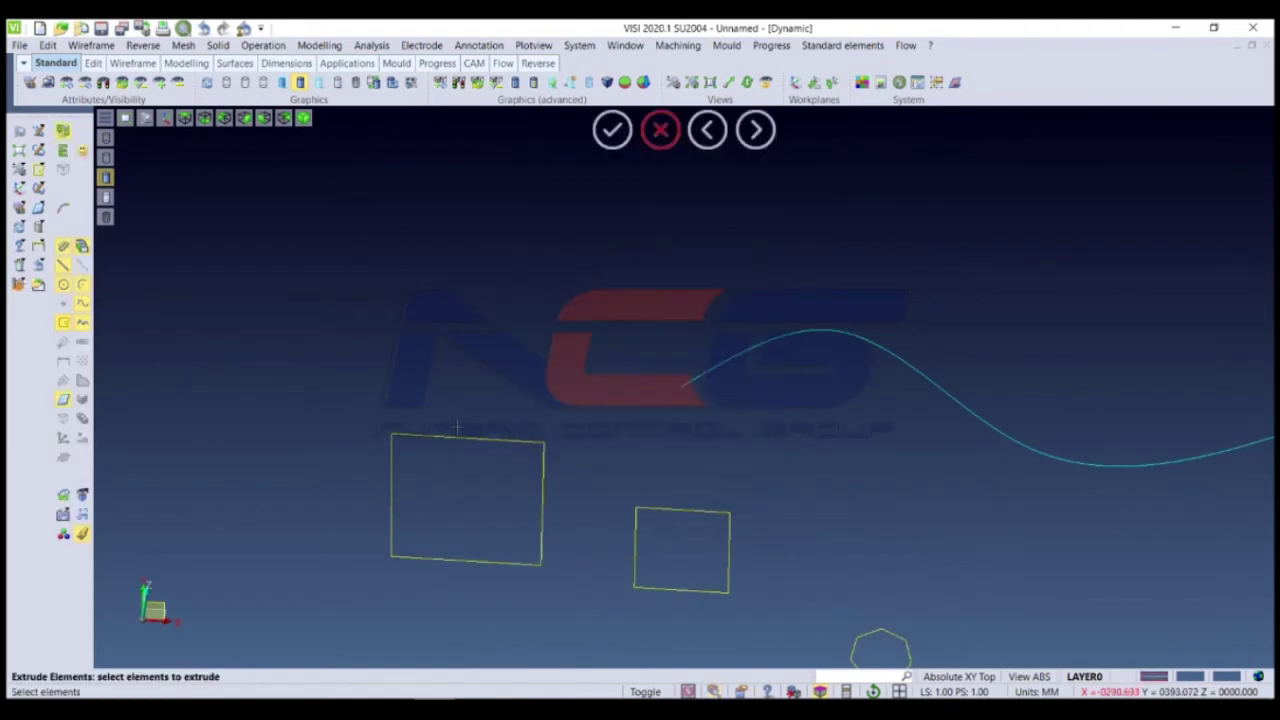
{"action": "middle_click", "coordinate": [474, 376]}
{"action": "scroll", "coordinate": [474, 350], "scroll_direction": "down", "scroll_amount": 2}
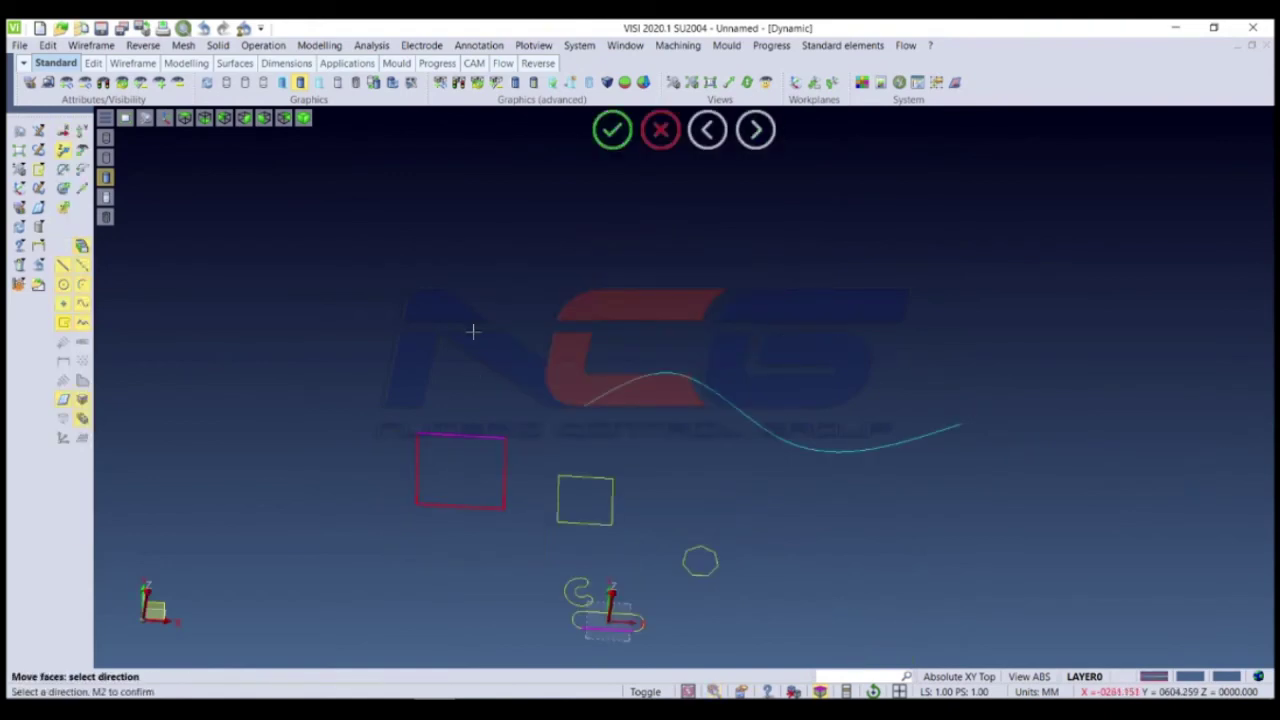
{"action": "middle_click", "coordinate": [473, 331]}
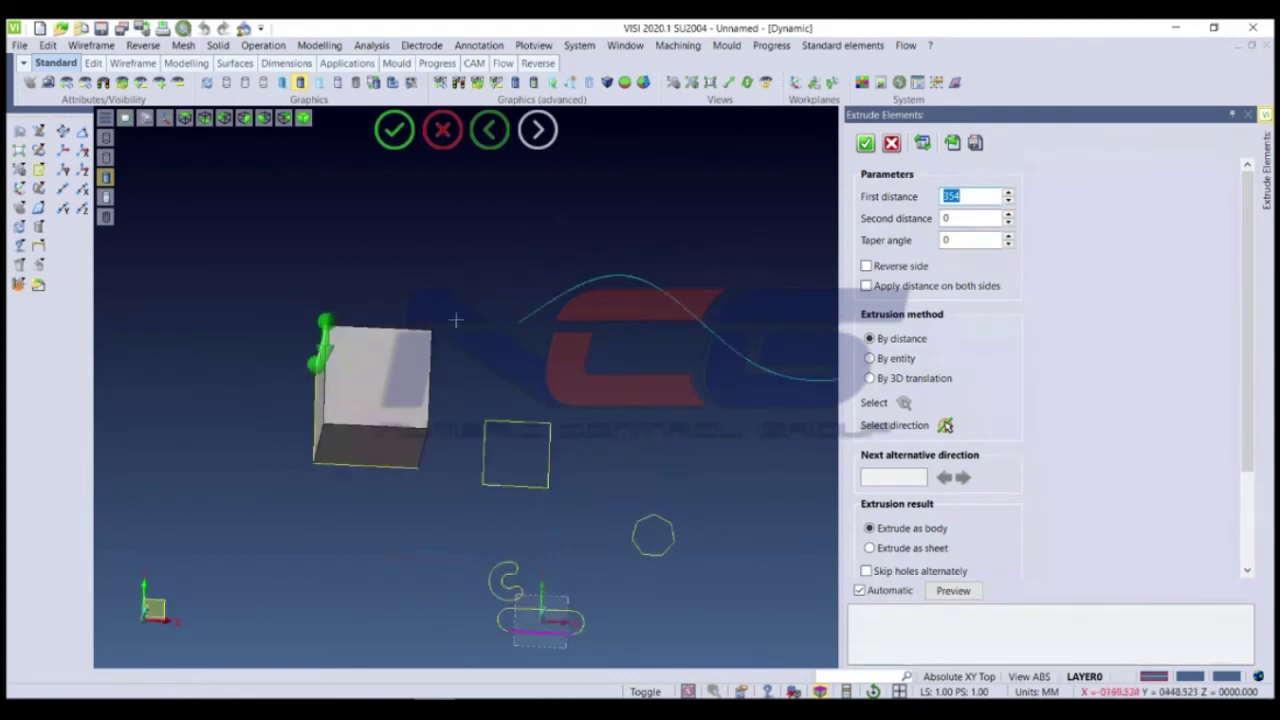
{"action": "middle_click", "coordinate": [405, 366]}
{"action": "scroll", "coordinate": [471, 371], "scroll_direction": "up", "scroll_amount": 5}
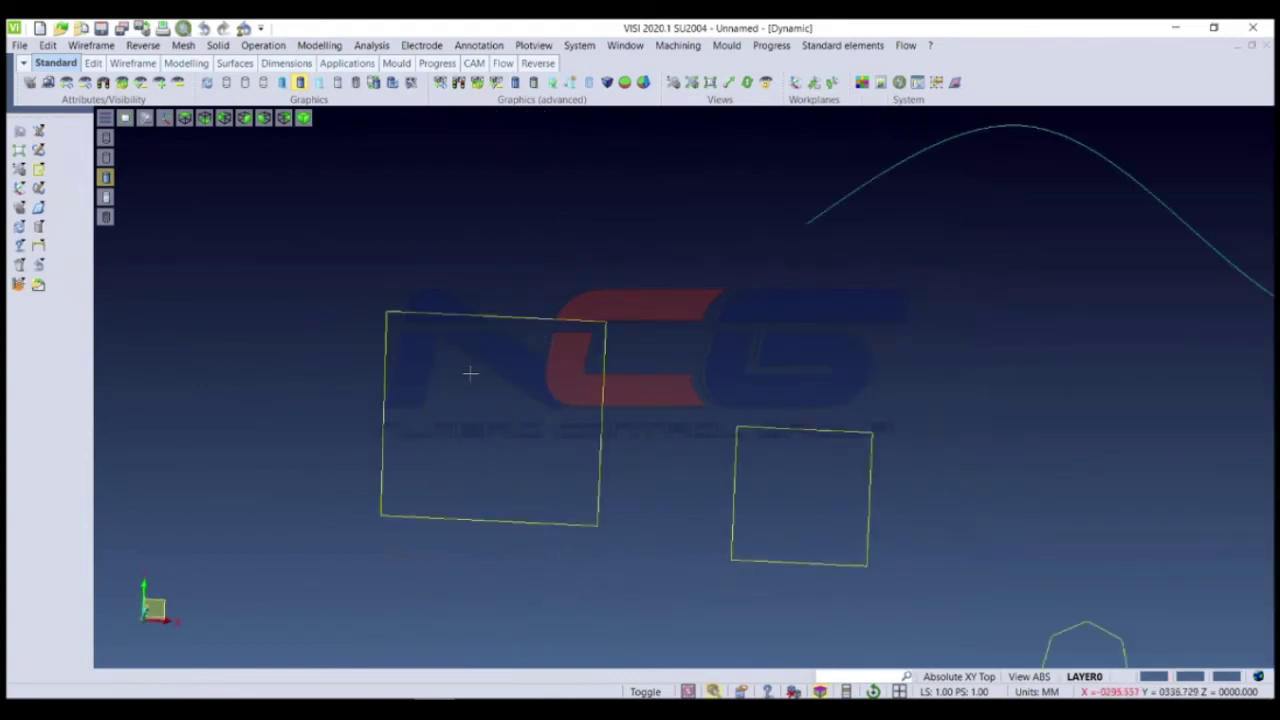
Step: Create a profile from the wavy spline curve and confirm the prompt
{"action": "scroll", "coordinate": [420, 371], "scroll_direction": "down", "scroll_amount": 1}
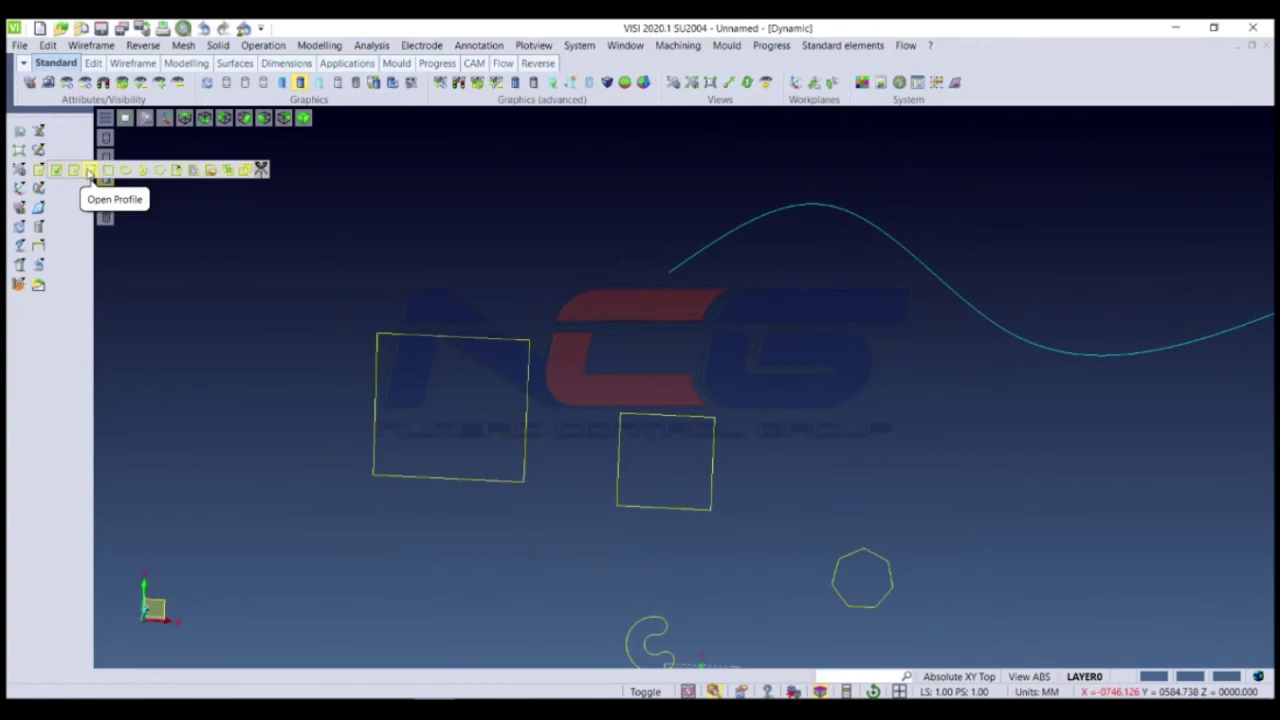
{"action": "left_click", "coordinate": [90, 172]}
{"action": "scroll", "coordinate": [560, 420], "scroll_direction": "down", "scroll_amount": 4}
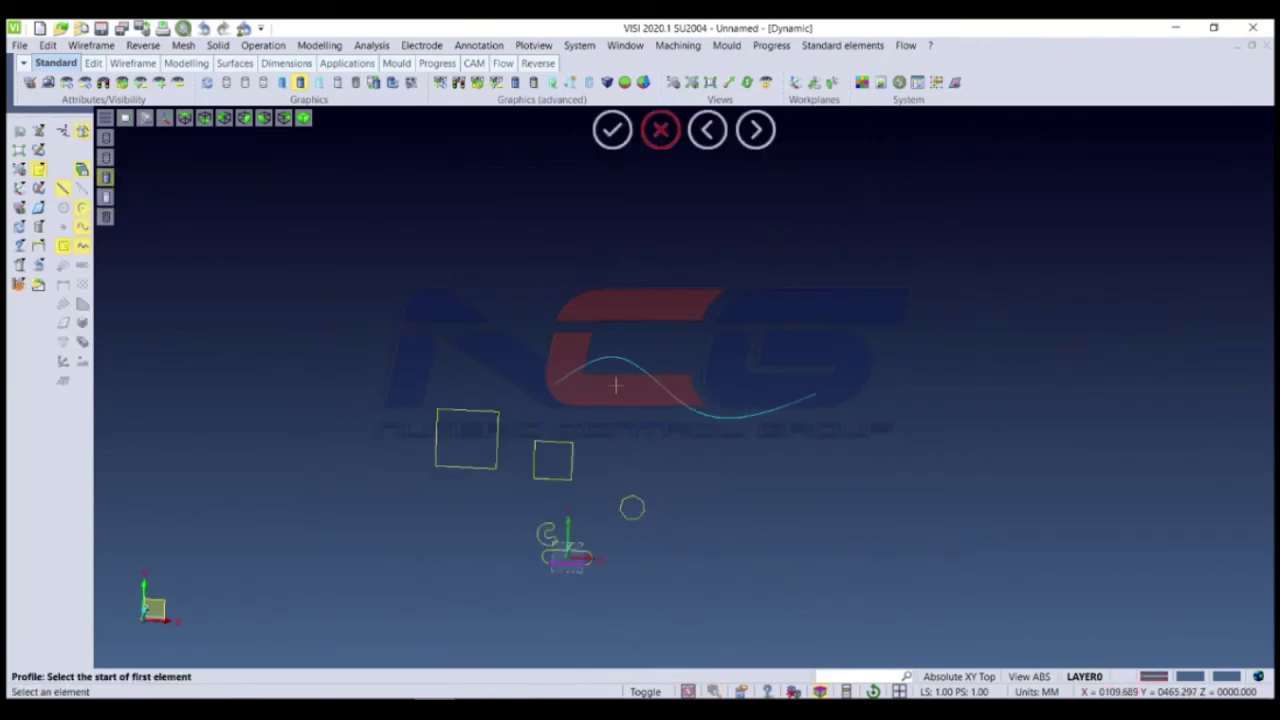
{"action": "scroll", "coordinate": [608, 399], "scroll_direction": "down", "scroll_amount": 1}
{"action": "scroll", "coordinate": [590, 385], "scroll_direction": "up", "scroll_amount": 3}
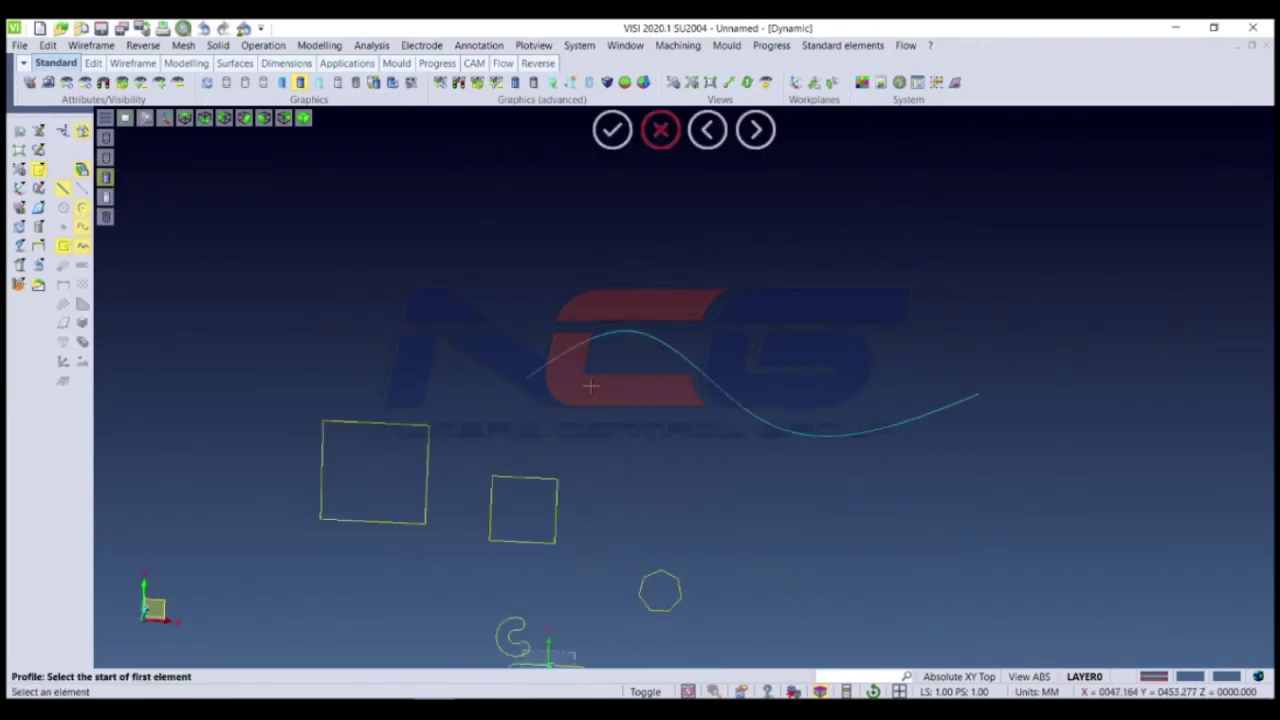
{"action": "scroll", "coordinate": [578, 382], "scroll_direction": "up", "scroll_amount": 2}
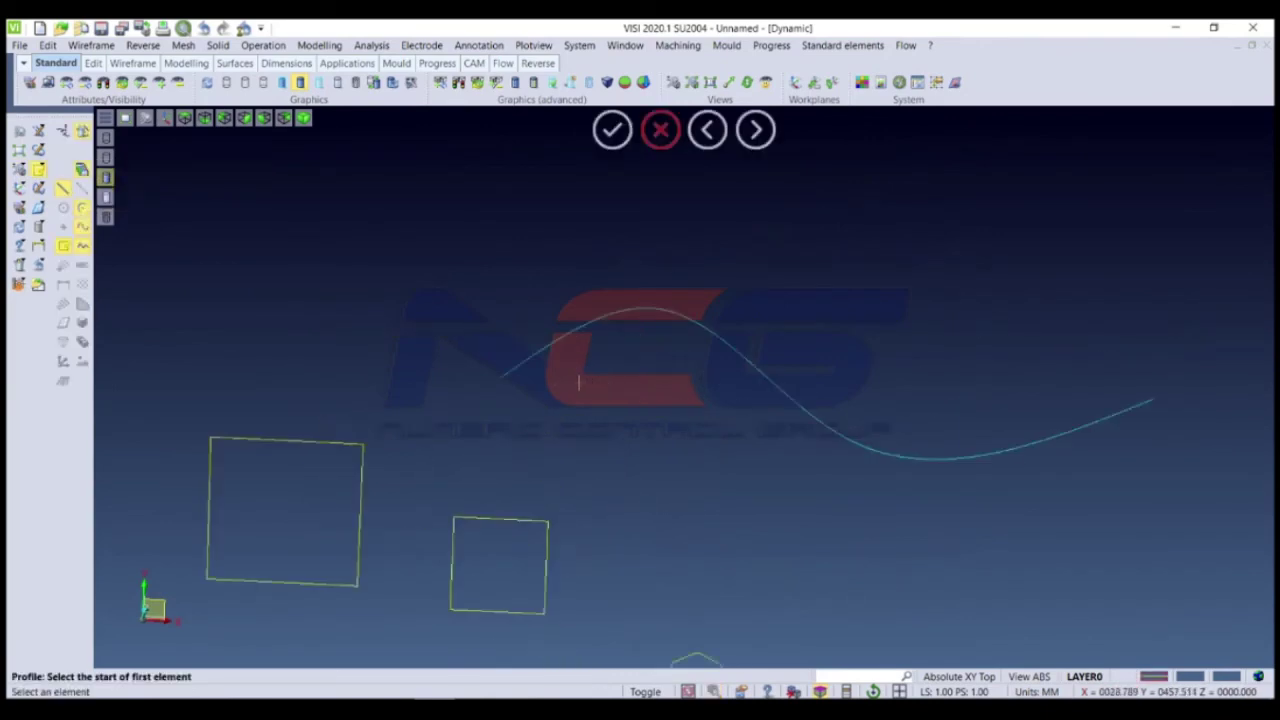
{"action": "left_click", "coordinate": [521, 360]}
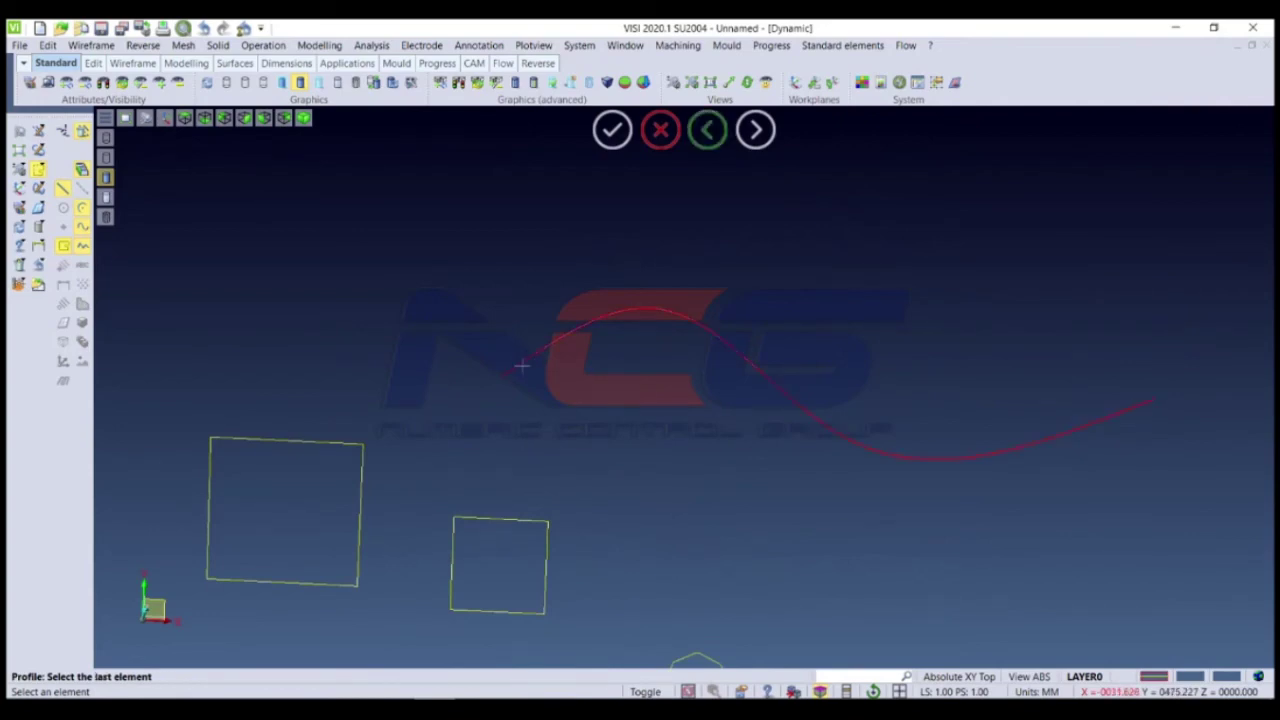
{"action": "scroll", "coordinate": [700, 443], "scroll_direction": "down", "scroll_amount": 2}
{"action": "scroll", "coordinate": [790, 435], "scroll_direction": "up", "scroll_amount": 1}
{"action": "left_click", "coordinate": [790, 435]}
{"action": "key", "text": "Return"}
{"action": "middle_click_drag", "start_coordinate": [500, 400], "coordinate": [508, 340]}
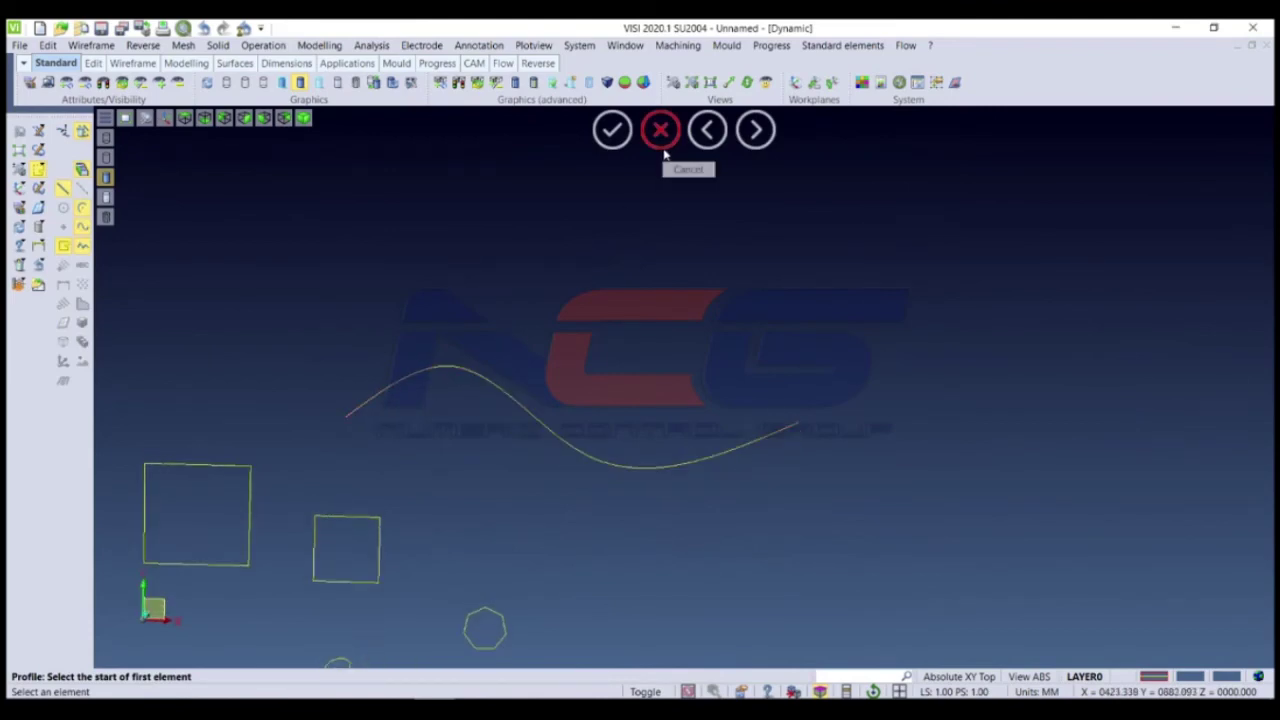
{"action": "left_click", "coordinate": [662, 148]}
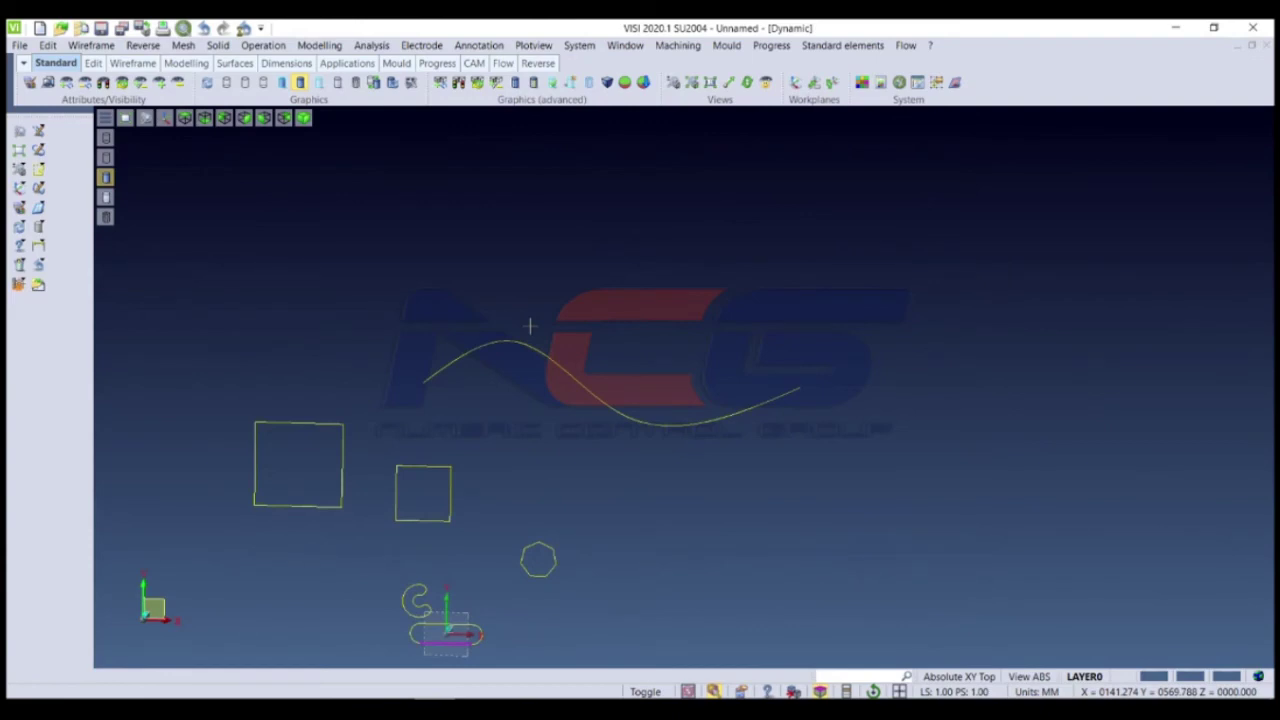
Step: Start another Create profile command and abort it with Escape
{"action": "scroll", "coordinate": [560, 251], "scroll_direction": "down", "scroll_amount": 3}
{"action": "scroll", "coordinate": [523, 249], "scroll_direction": "up", "scroll_amount": 3}
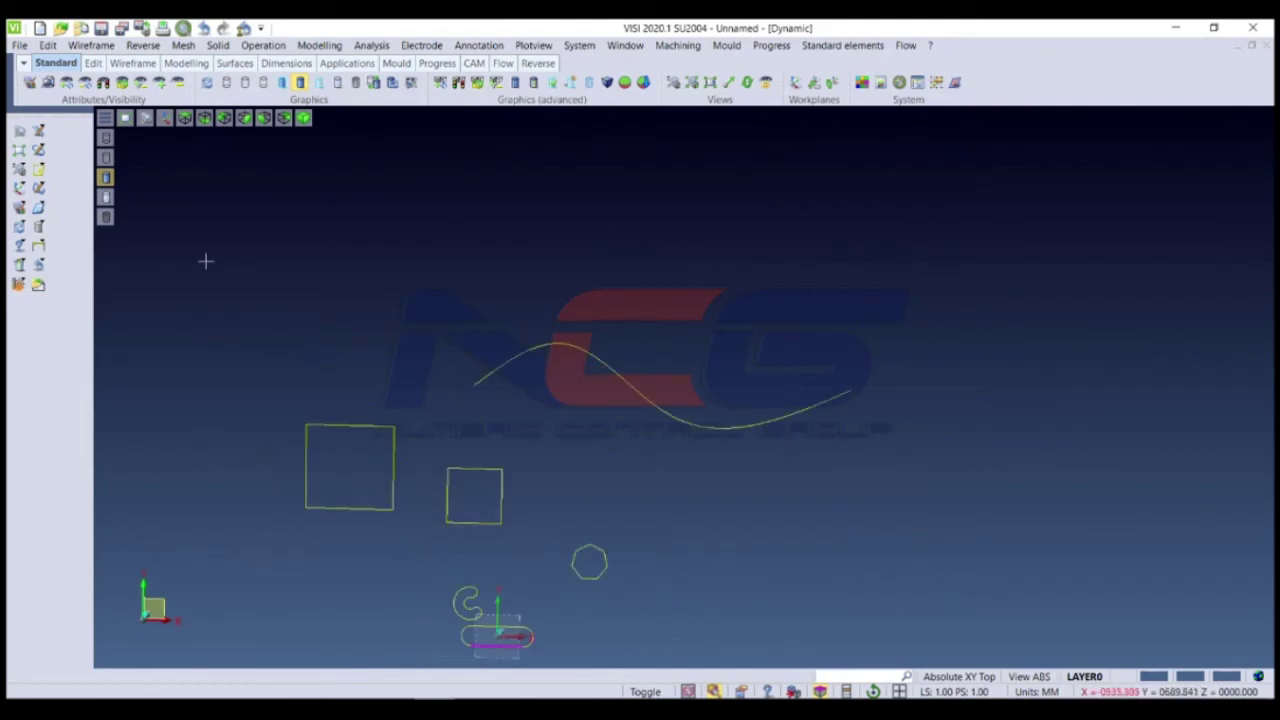
{"action": "left_click", "coordinate": [38, 170]}
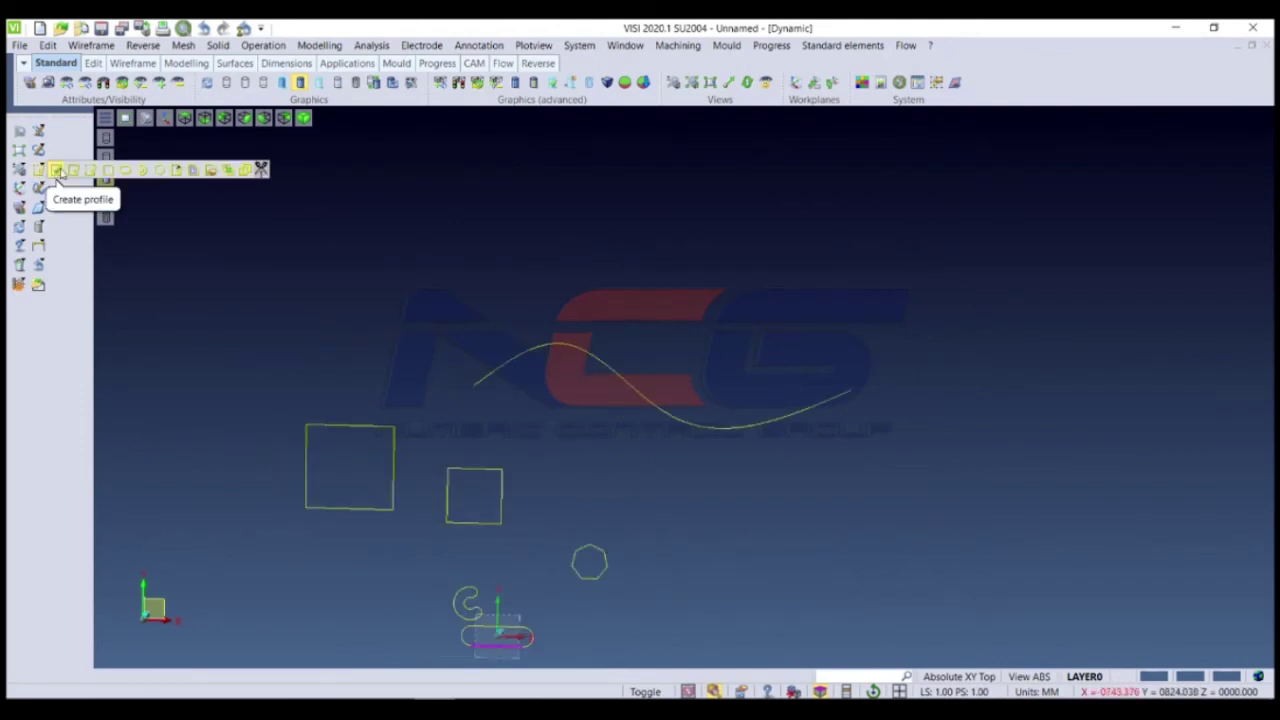
{"action": "left_click", "coordinate": [57, 171]}
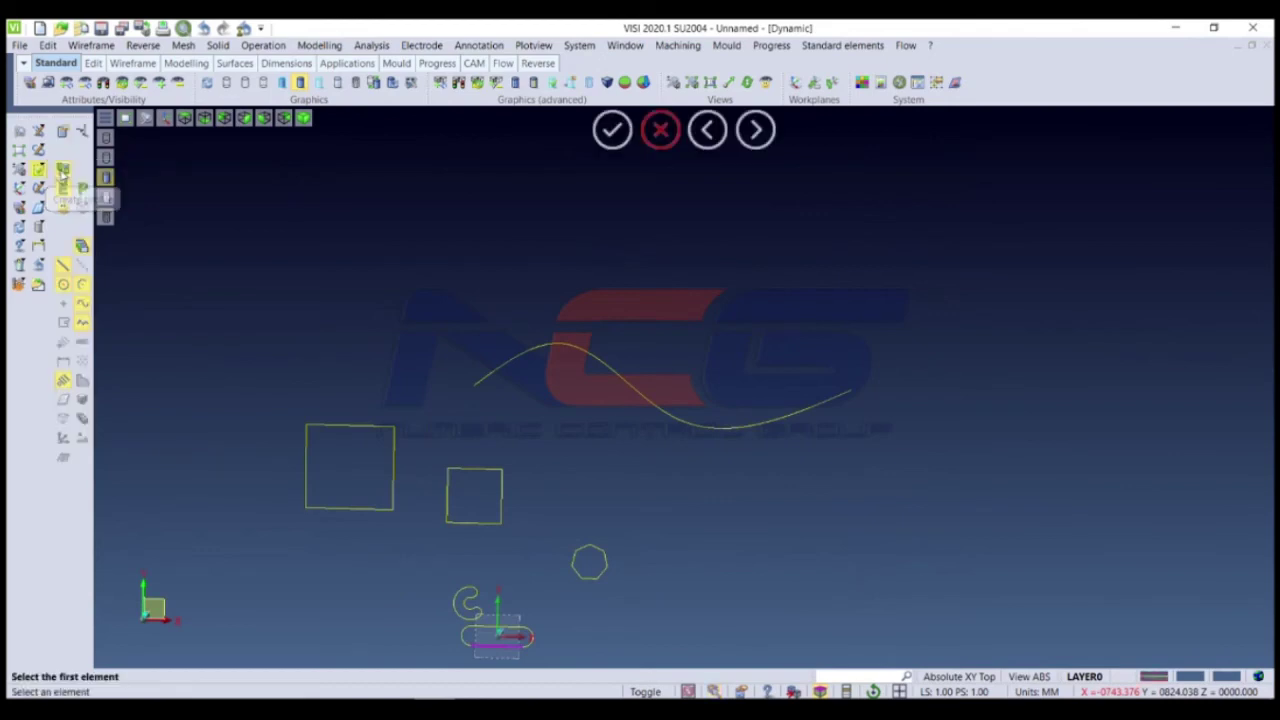
{"action": "key", "text": "Escape"}
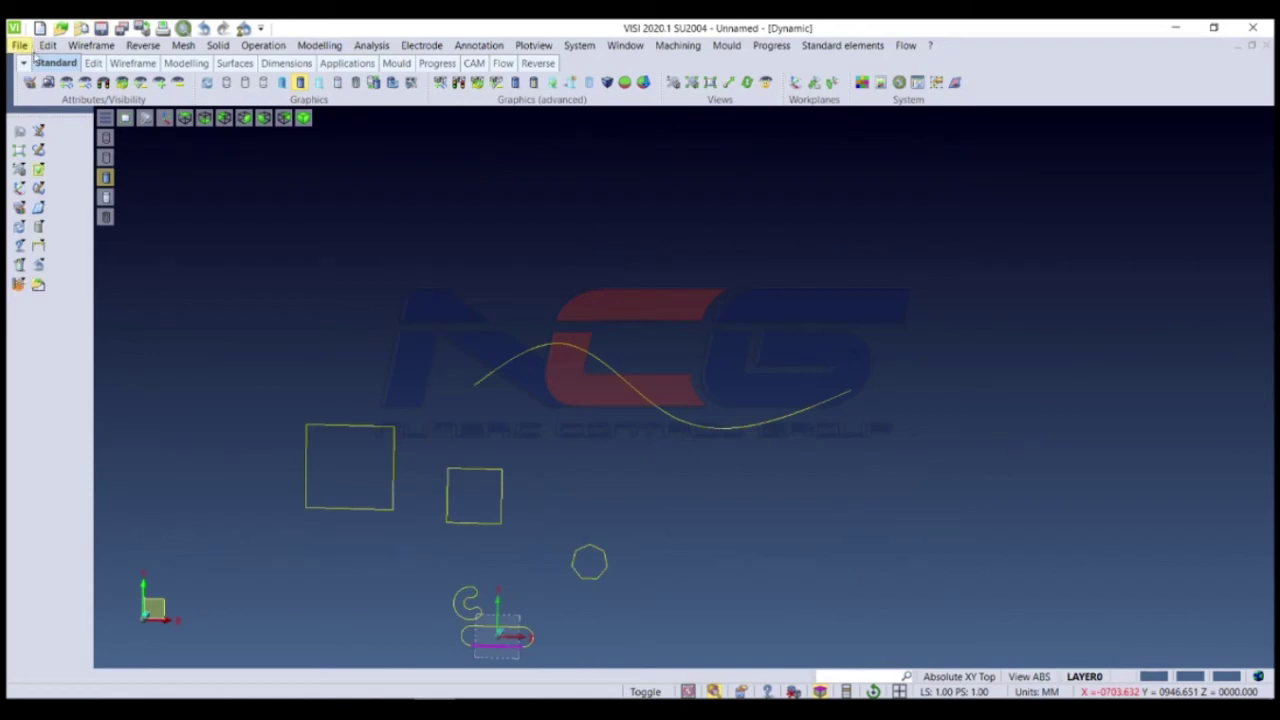
Step: Open MFR plate.wkf from the recent files, discarding unsaved changes
{"action": "left_click", "coordinate": [47, 45]}
{"action": "left_click", "coordinate": [19, 45]}
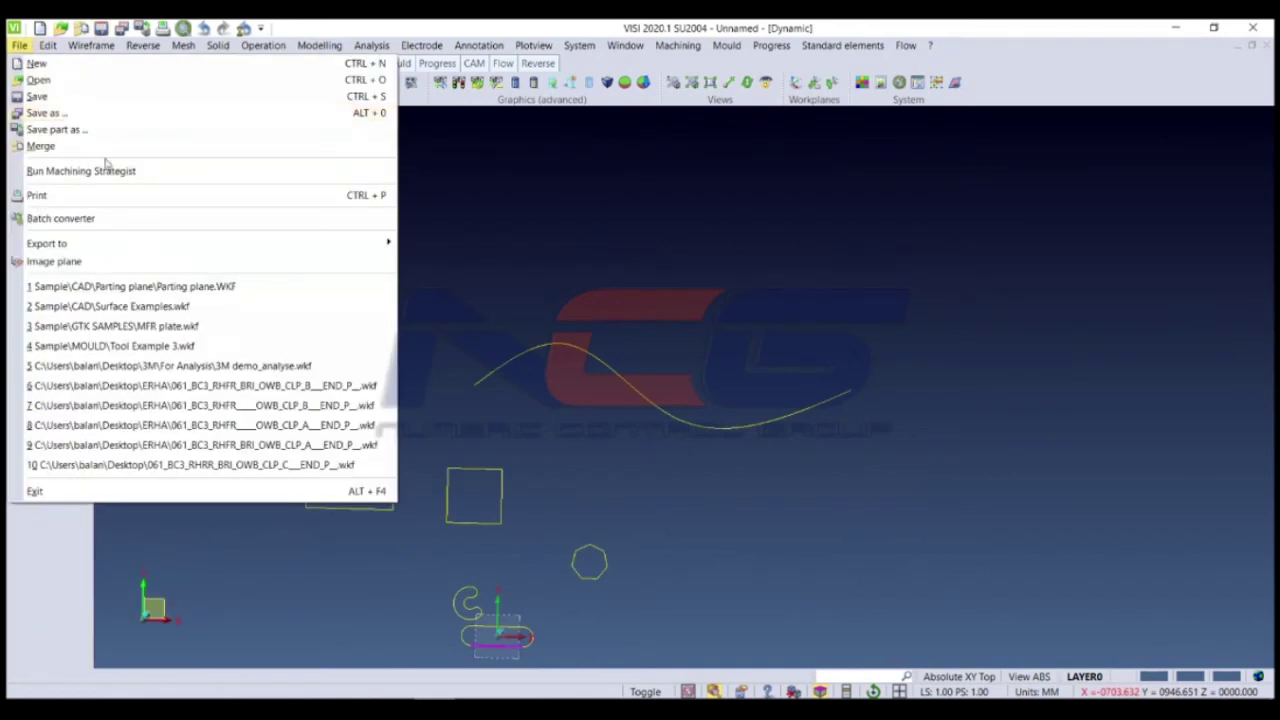
{"action": "left_click", "coordinate": [94, 80]}
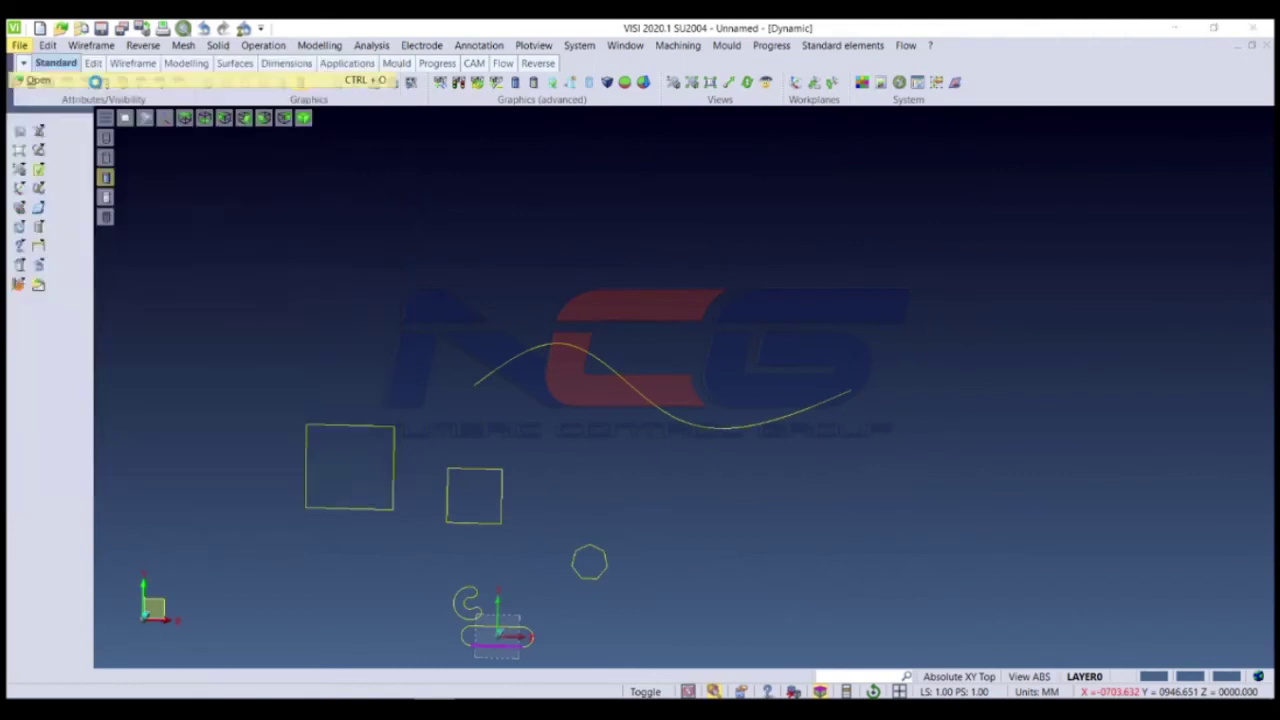
{"action": "left_click", "coordinate": [678, 369]}
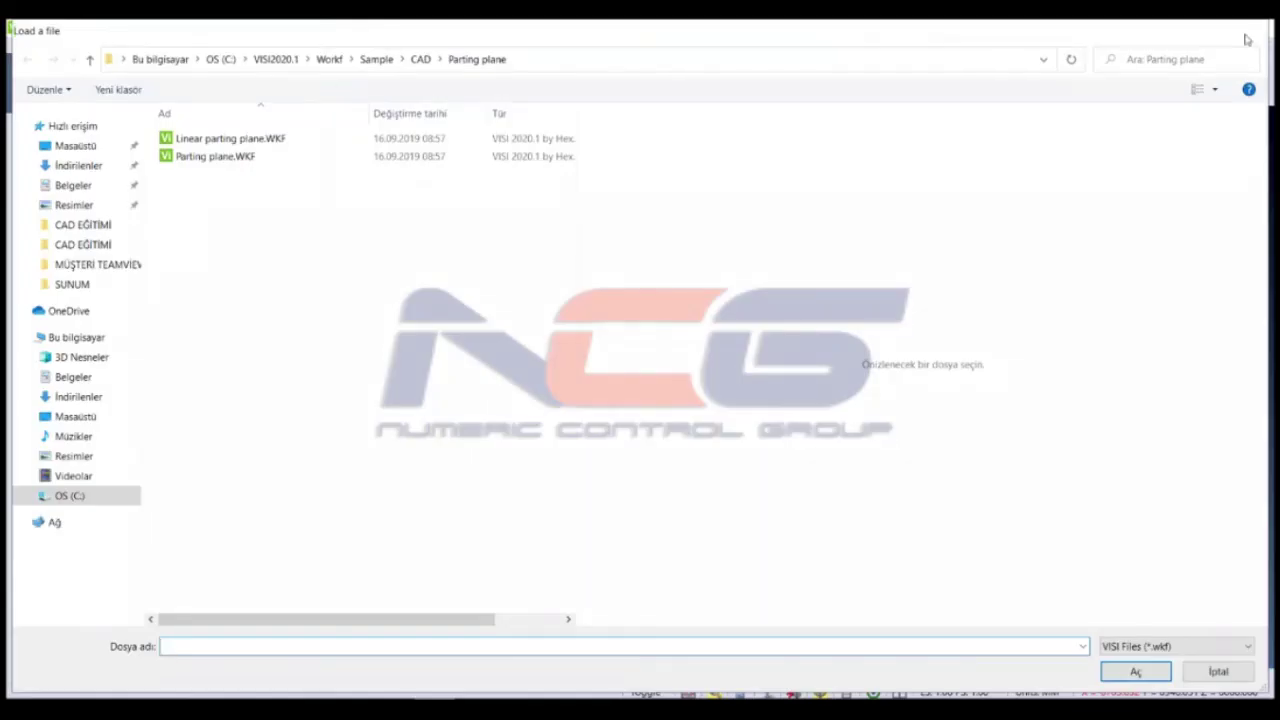
{"action": "left_click", "coordinate": [1245, 38]}
{"action": "left_click", "coordinate": [19, 45]}
{"action": "mouse_move", "coordinate": [110, 306]}
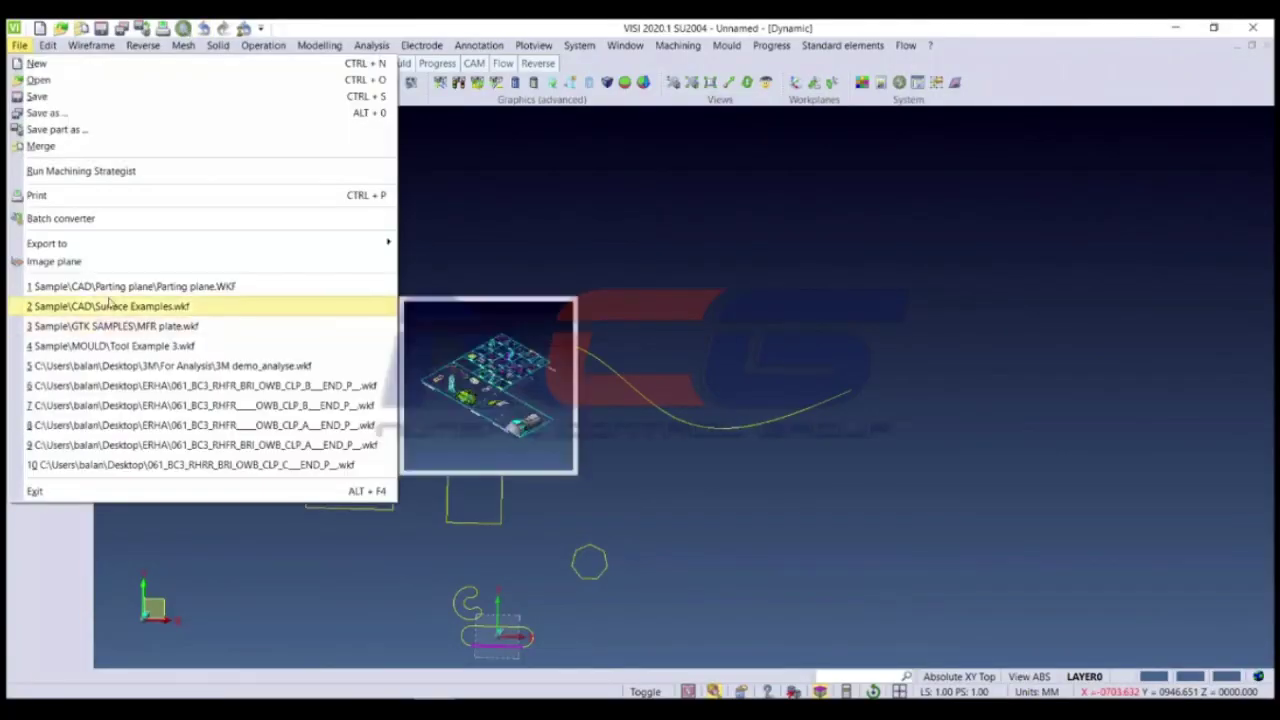
{"action": "left_click", "coordinate": [115, 326]}
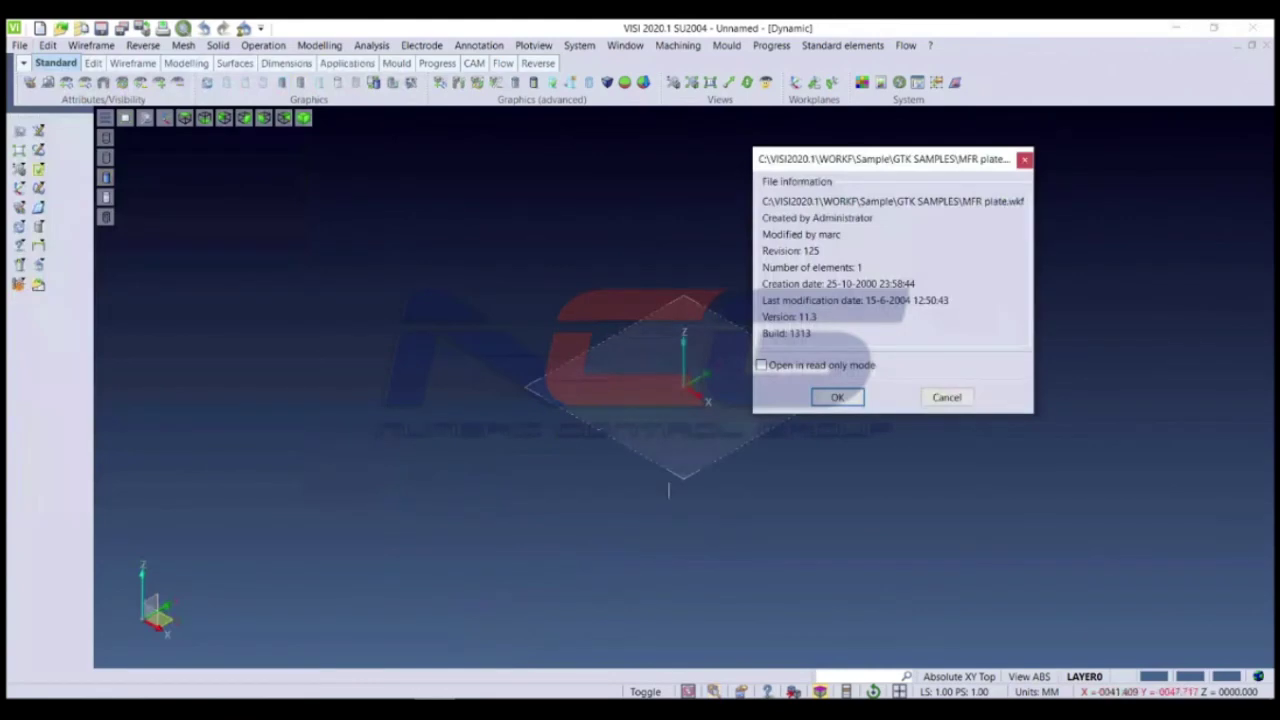
{"action": "key", "text": "Return"}
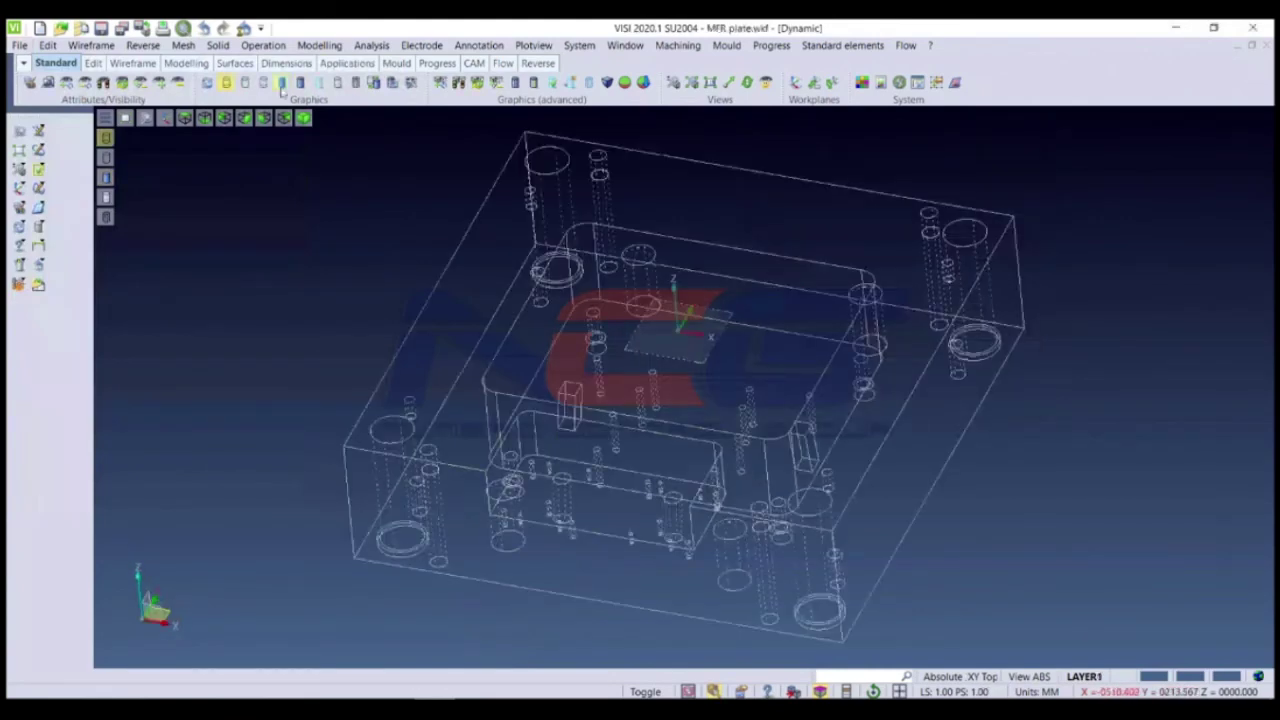
Step: Display the mould plate shaded and orient it toward a top view
{"action": "left_click", "coordinate": [300, 82]}
{"action": "scroll", "coordinate": [314, 309], "scroll_direction": "down", "scroll_amount": 2}
{"action": "middle_click_drag", "start_coordinate": [314, 309], "coordinate": [330, 350]}
{"action": "scroll", "coordinate": [337, 366], "scroll_direction": "down", "scroll_amount": 3}
{"action": "scroll", "coordinate": [347, 375], "scroll_direction": "down", "scroll_amount": 2}
{"action": "scroll", "coordinate": [348, 374], "scroll_direction": "up", "scroll_amount": 2}
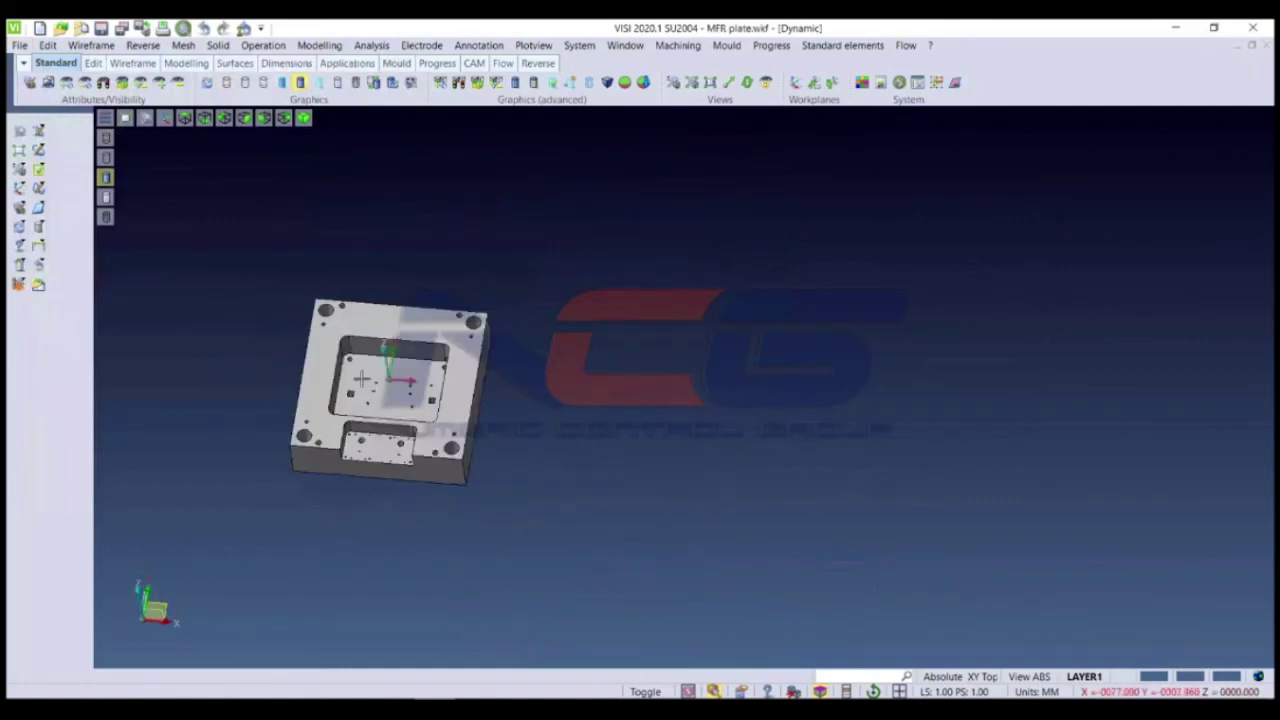
{"action": "scroll", "coordinate": [267, 300], "scroll_direction": "up", "scroll_amount": 2}
{"action": "scroll", "coordinate": [267, 300], "scroll_direction": "up", "scroll_amount": 3}
{"action": "scroll", "coordinate": [267, 300], "scroll_direction": "down", "scroll_amount": 2}
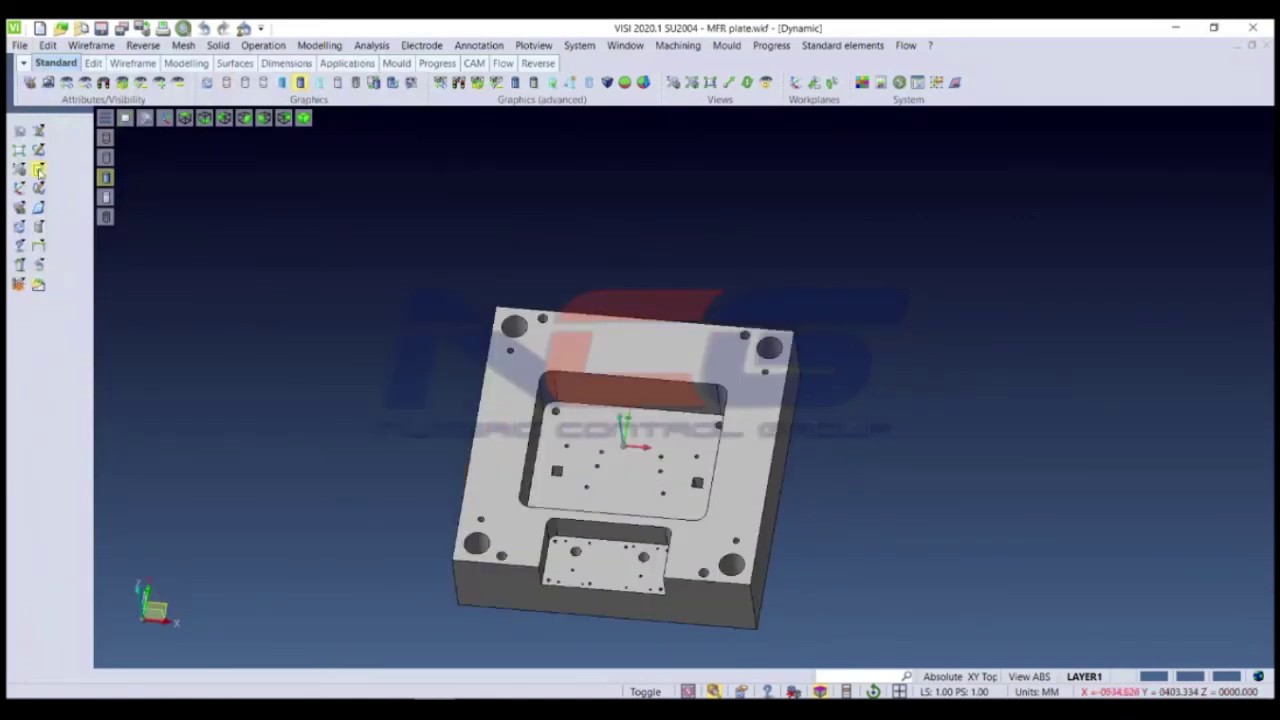
{"action": "left_click", "coordinate": [39, 171]}
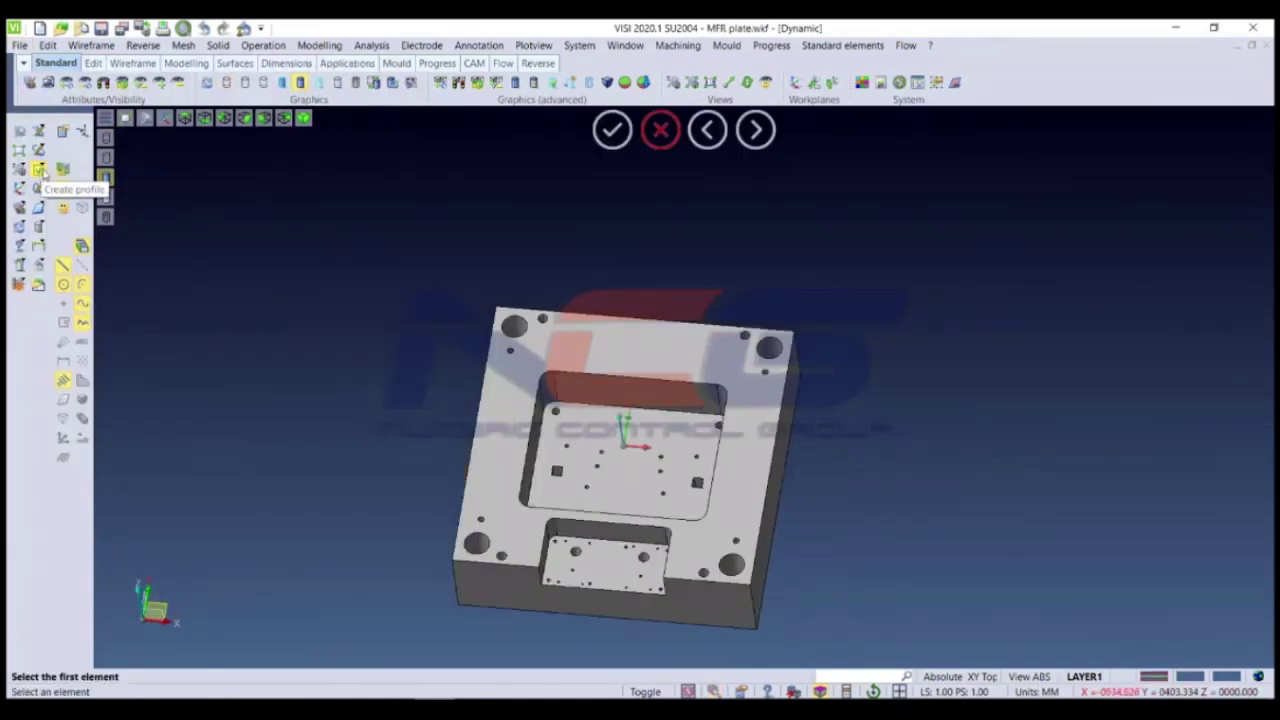
Step: Extract outline profiles from the central pocket's floor face using Profiles from faces
{"action": "mouse_move", "coordinate": [224, 364]}
{"action": "middle_mouse_down"}
{"action": "mouse_move", "coordinate": [306, 403]}
{"action": "mouse_move", "coordinate": [400, 424]}
{"action": "mouse_move", "coordinate": [471, 485]}
{"action": "middle_mouse_up"}
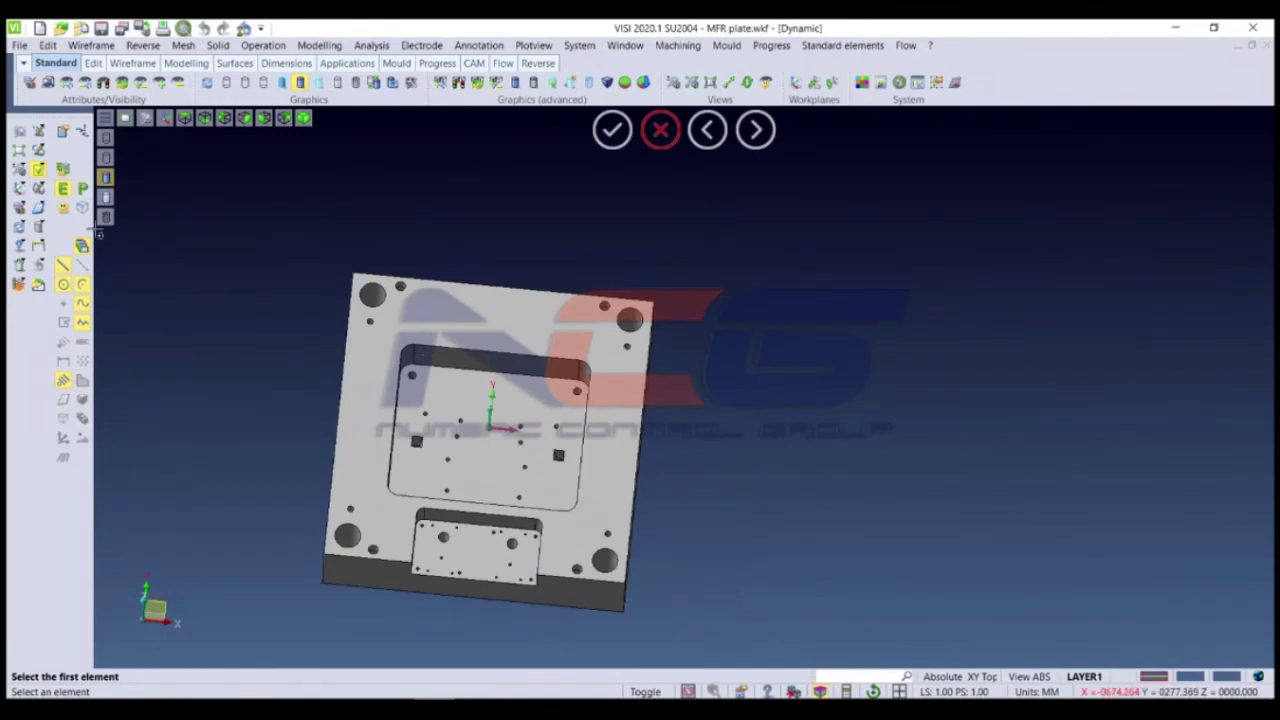
{"action": "left_click", "coordinate": [82, 245]}
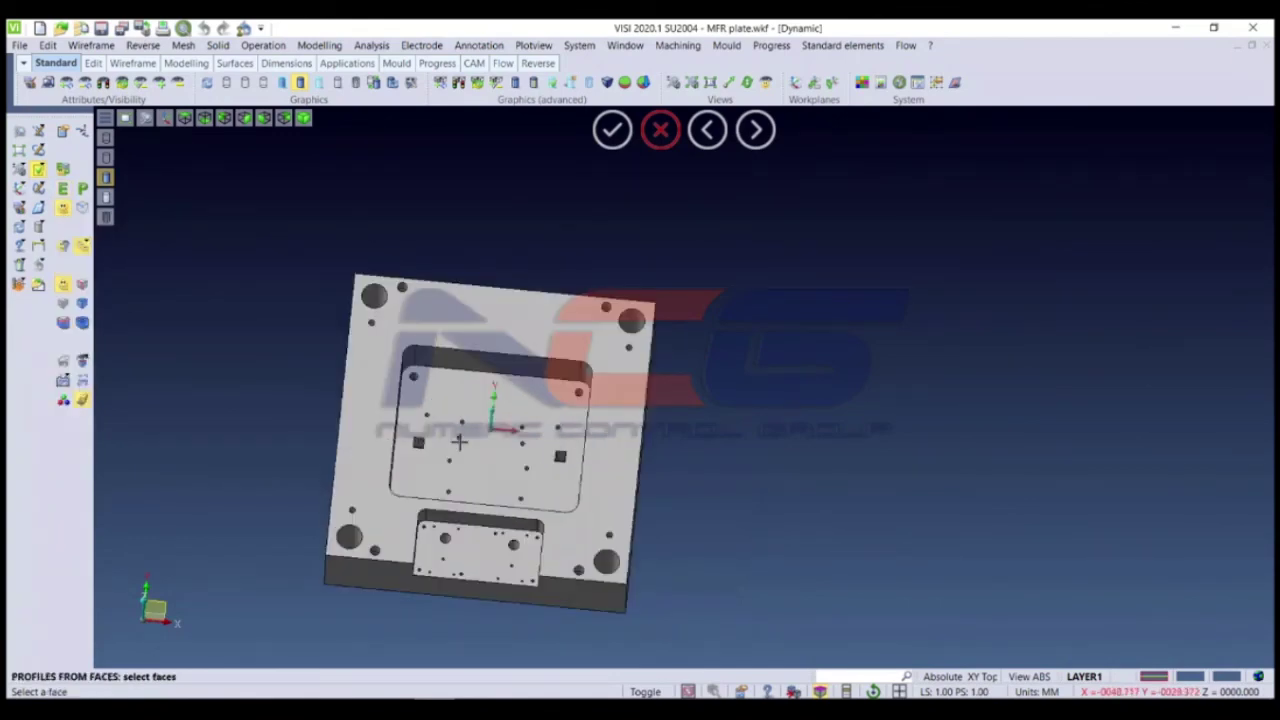
{"action": "left_click", "coordinate": [476, 453]}
{"action": "scroll", "coordinate": [476, 453], "scroll_direction": "down", "scroll_amount": 2}
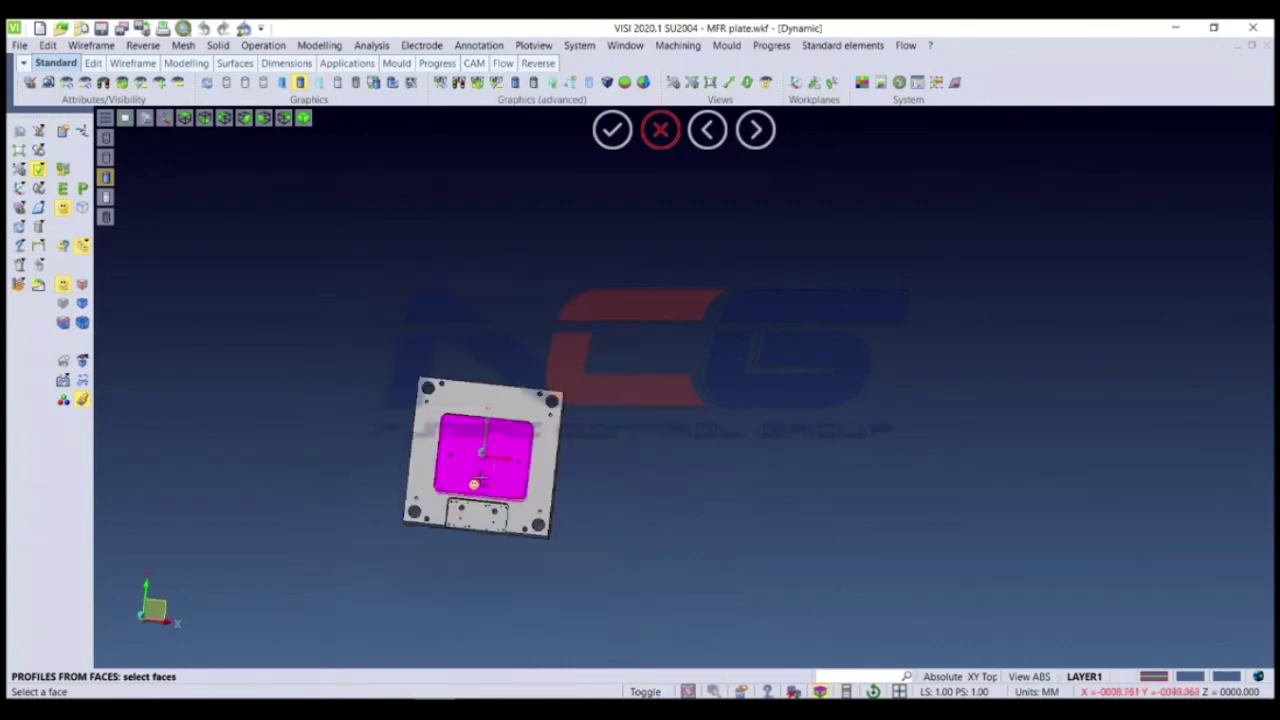
{"action": "scroll", "coordinate": [476, 453], "scroll_direction": "up", "scroll_amount": 3}
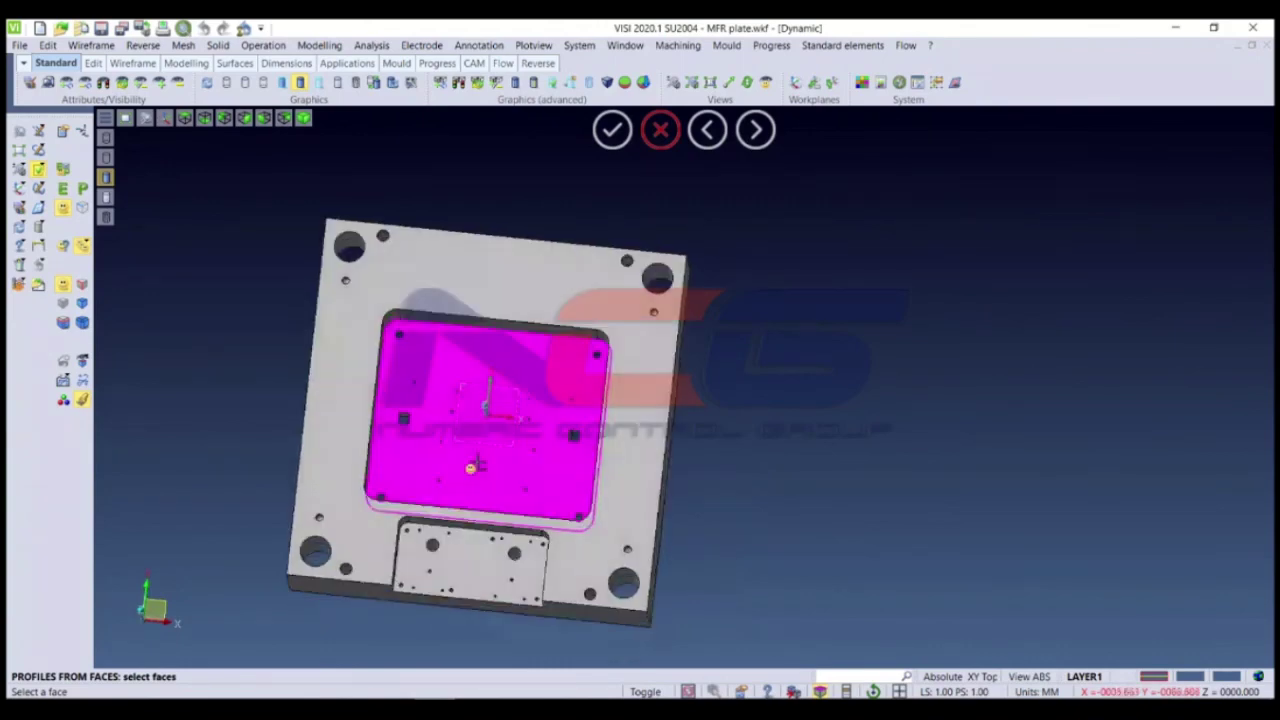
{"action": "middle_click", "coordinate": [800, 366]}
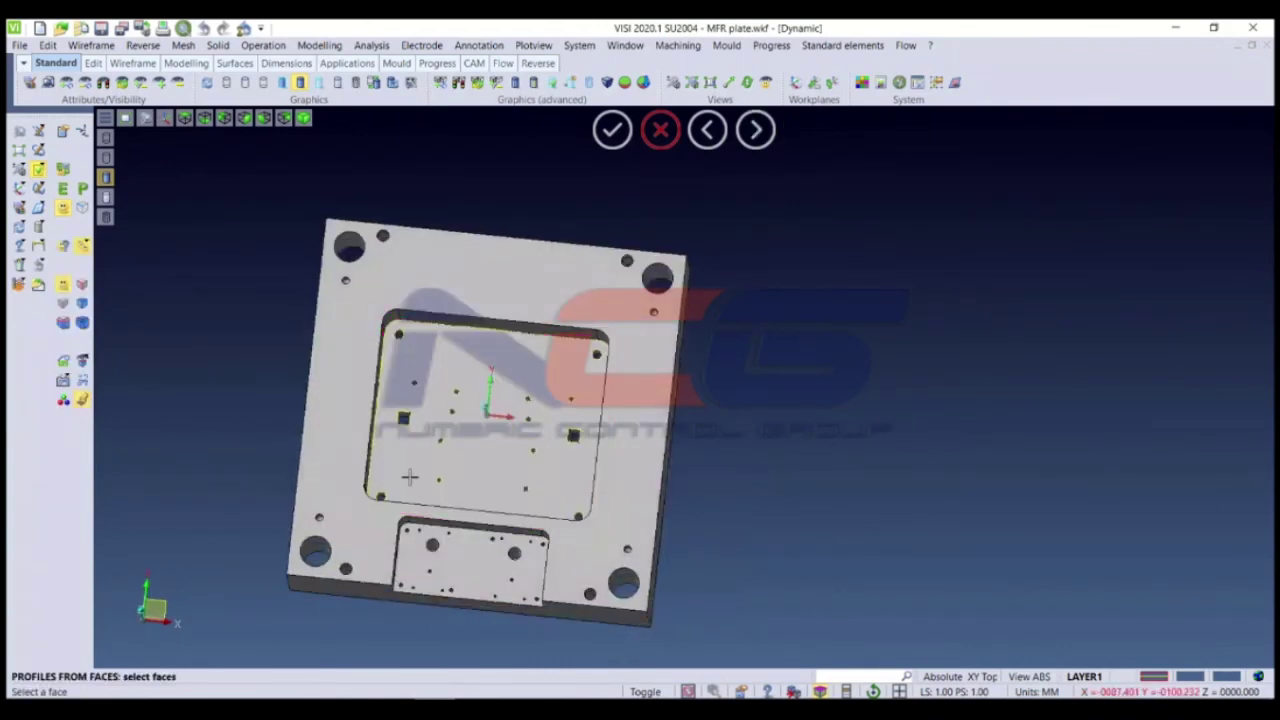
{"action": "scroll", "coordinate": [358, 431], "scroll_direction": "up", "scroll_amount": 4}
{"action": "scroll", "coordinate": [362, 400], "scroll_direction": "down", "scroll_amount": 1}
{"action": "scroll", "coordinate": [371, 337], "scroll_direction": "down", "scroll_amount": 2}
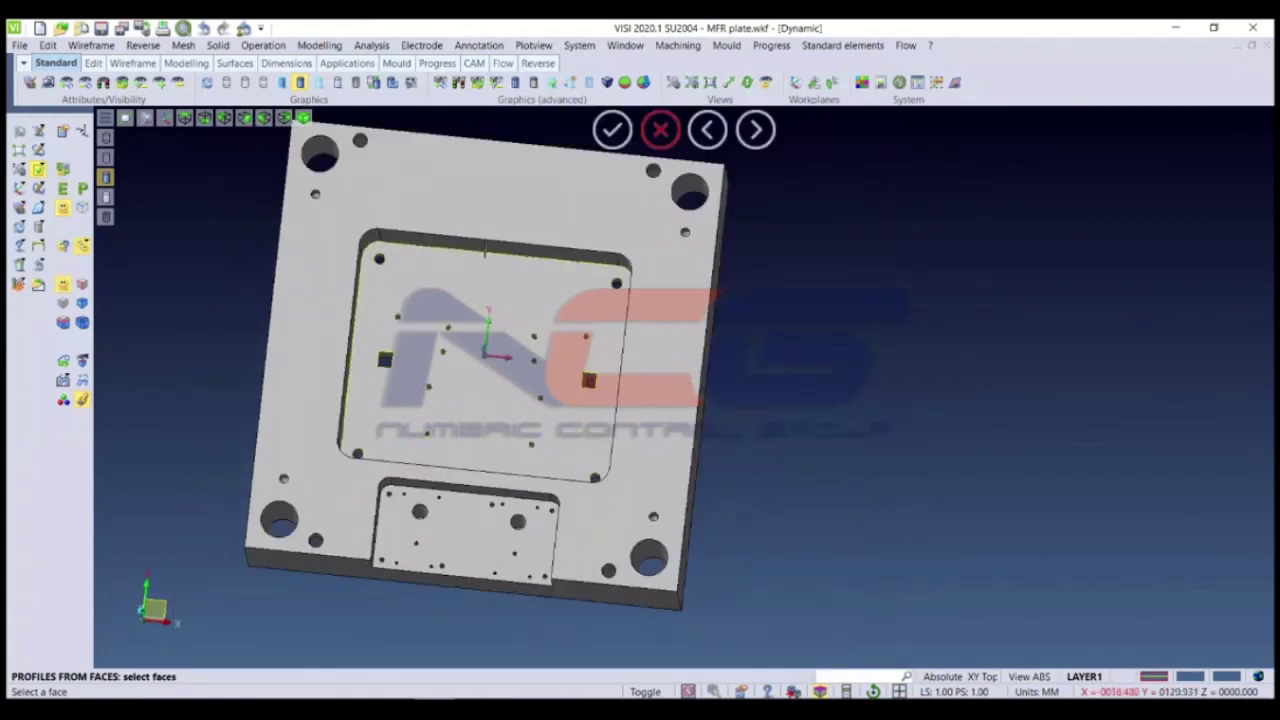
{"action": "scroll", "coordinate": [576, 304], "scroll_direction": "down", "scroll_amount": 2}
{"action": "scroll", "coordinate": [362, 350], "scroll_direction": "up", "scroll_amount": 4}
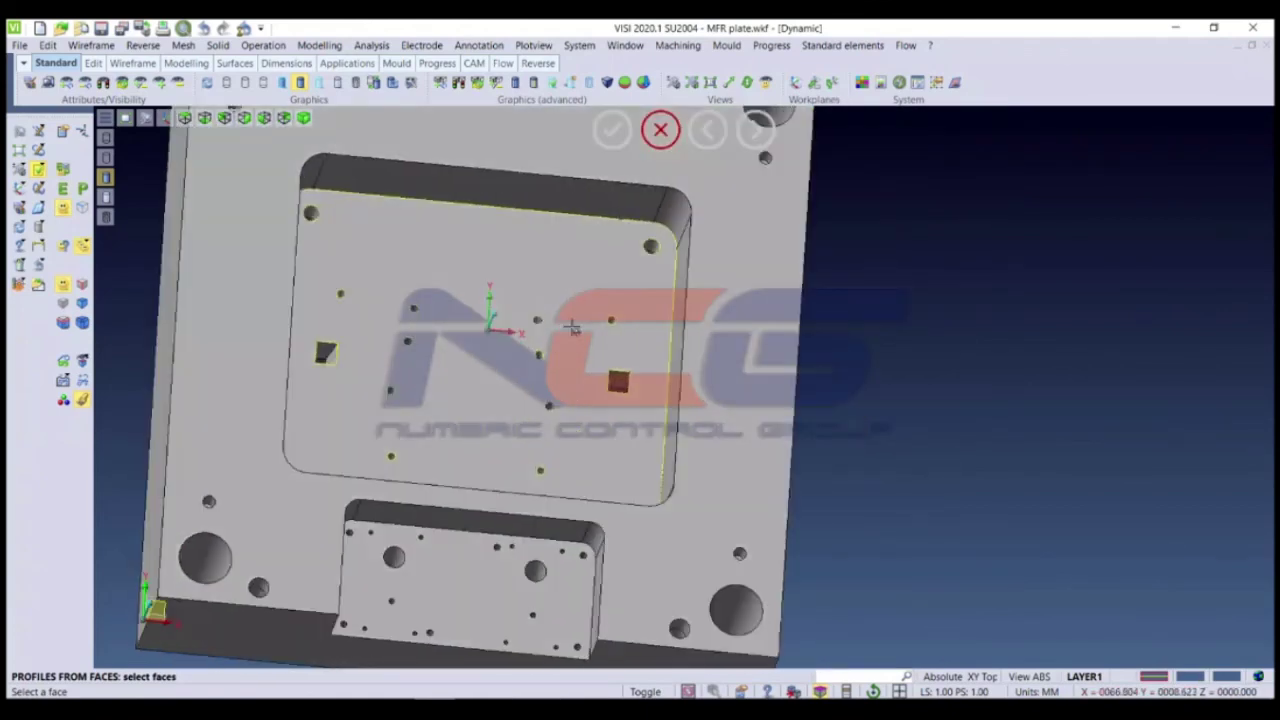
{"action": "scroll", "coordinate": [362, 350], "scroll_direction": "up", "scroll_amount": 2}
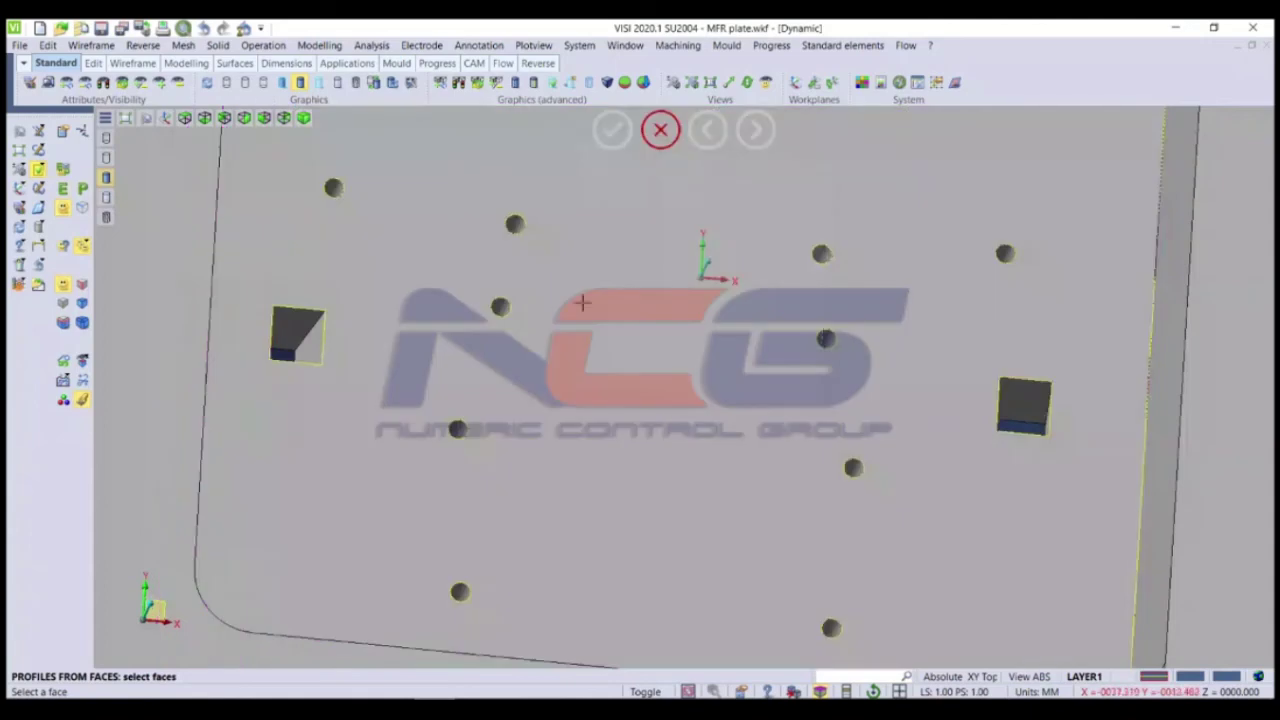
{"action": "key", "text": "Escape"}
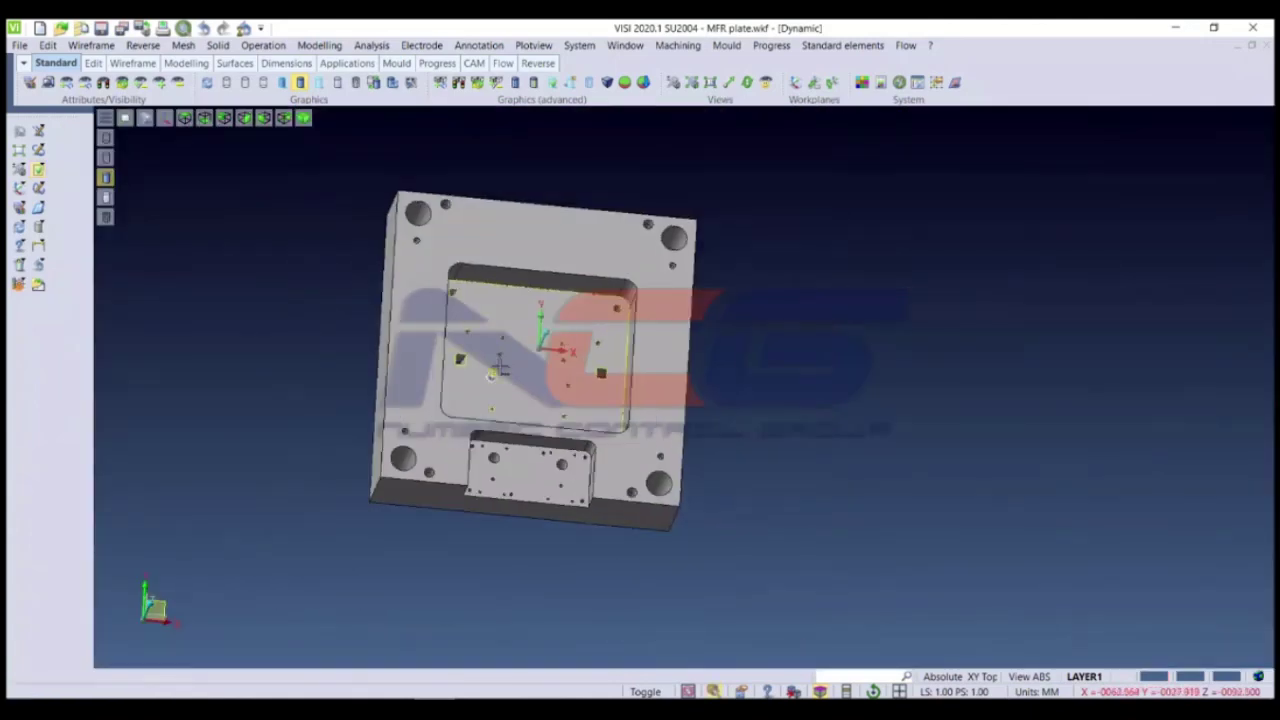
{"action": "right_click", "coordinate": [278, 245]}
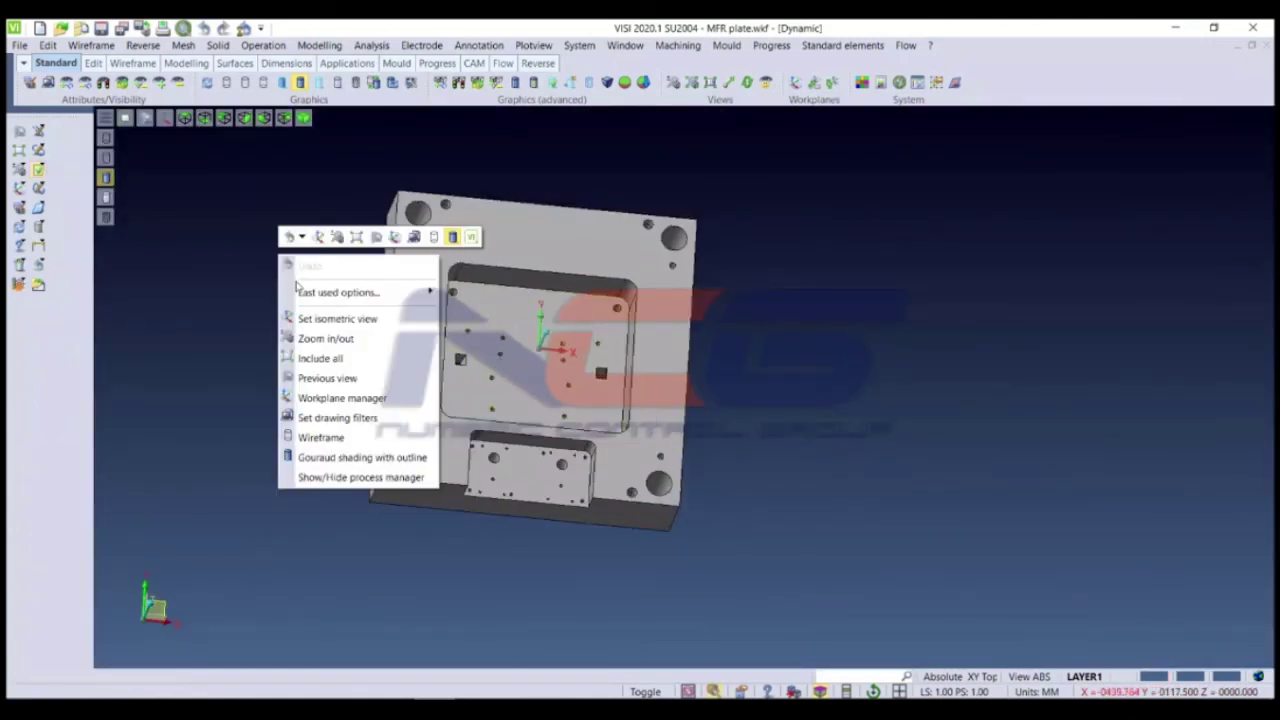
Step: Pick the cavity floor face and leave inner loops out of the profile
{"action": "left_click", "coordinate": [38, 170]}
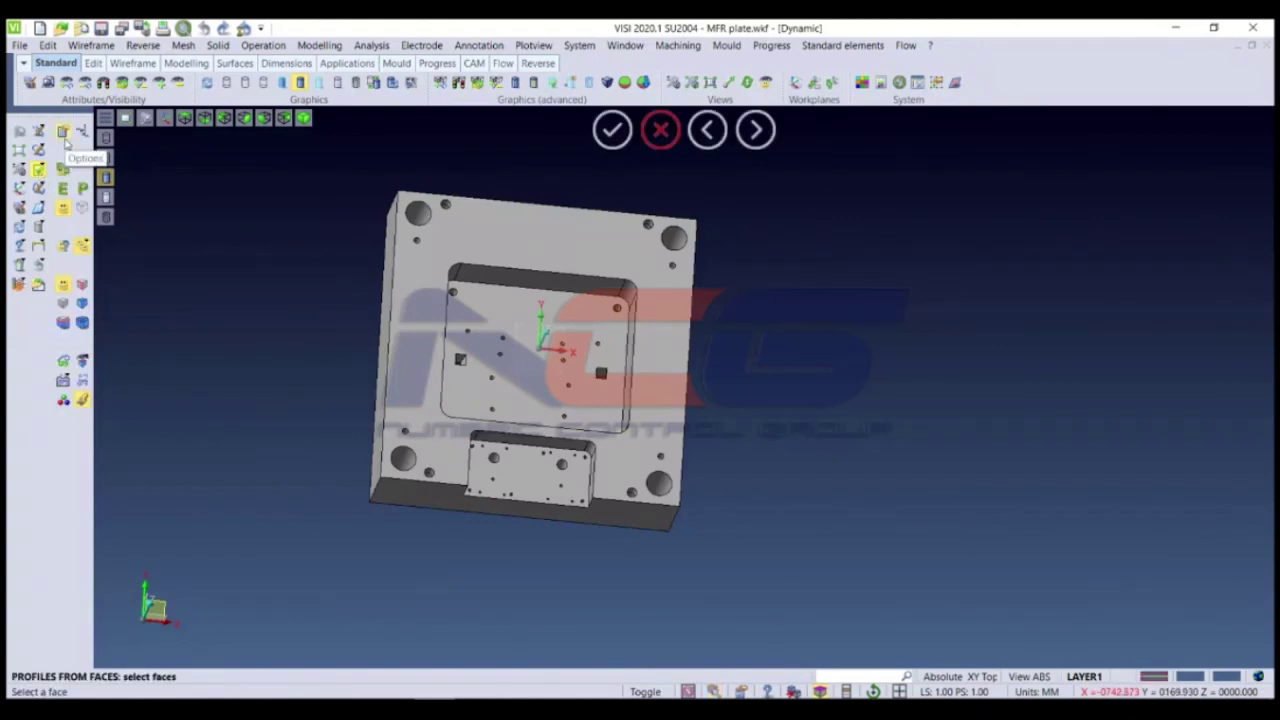
{"action": "scroll", "coordinate": [485, 356], "scroll_direction": "down", "scroll_amount": 5}
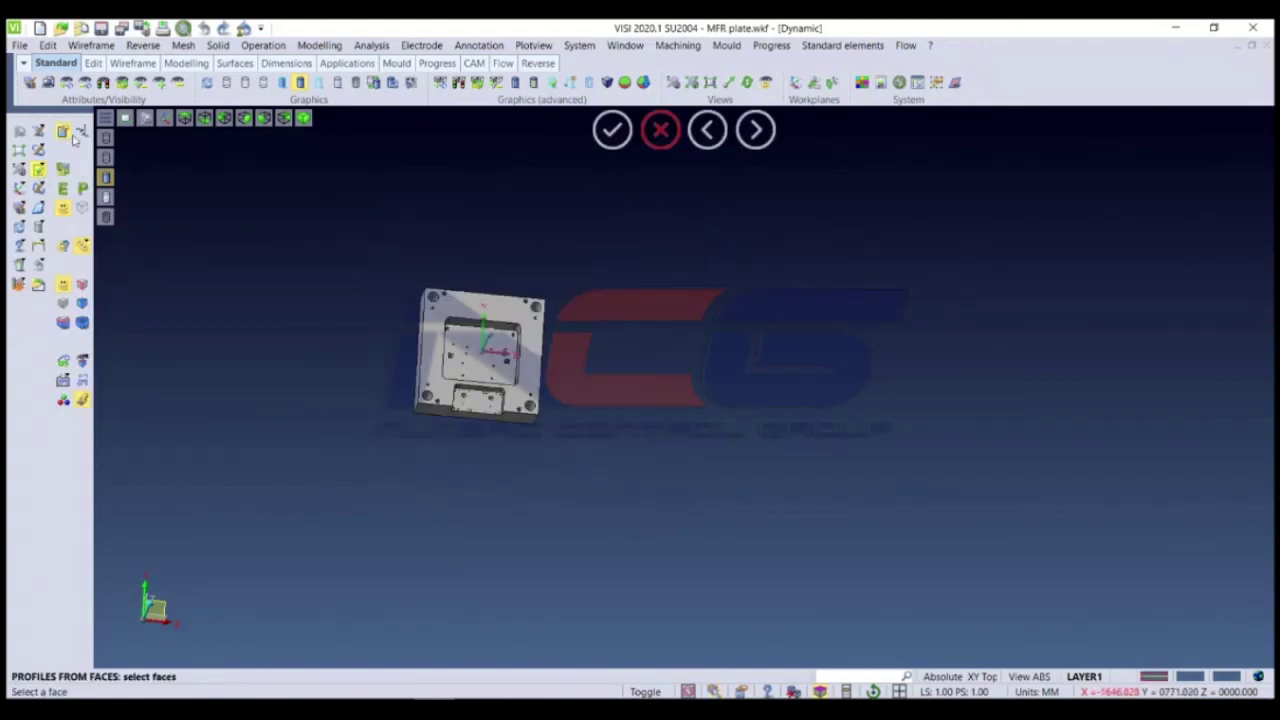
{"action": "scroll", "coordinate": [515, 327], "scroll_direction": "up", "scroll_amount": 4}
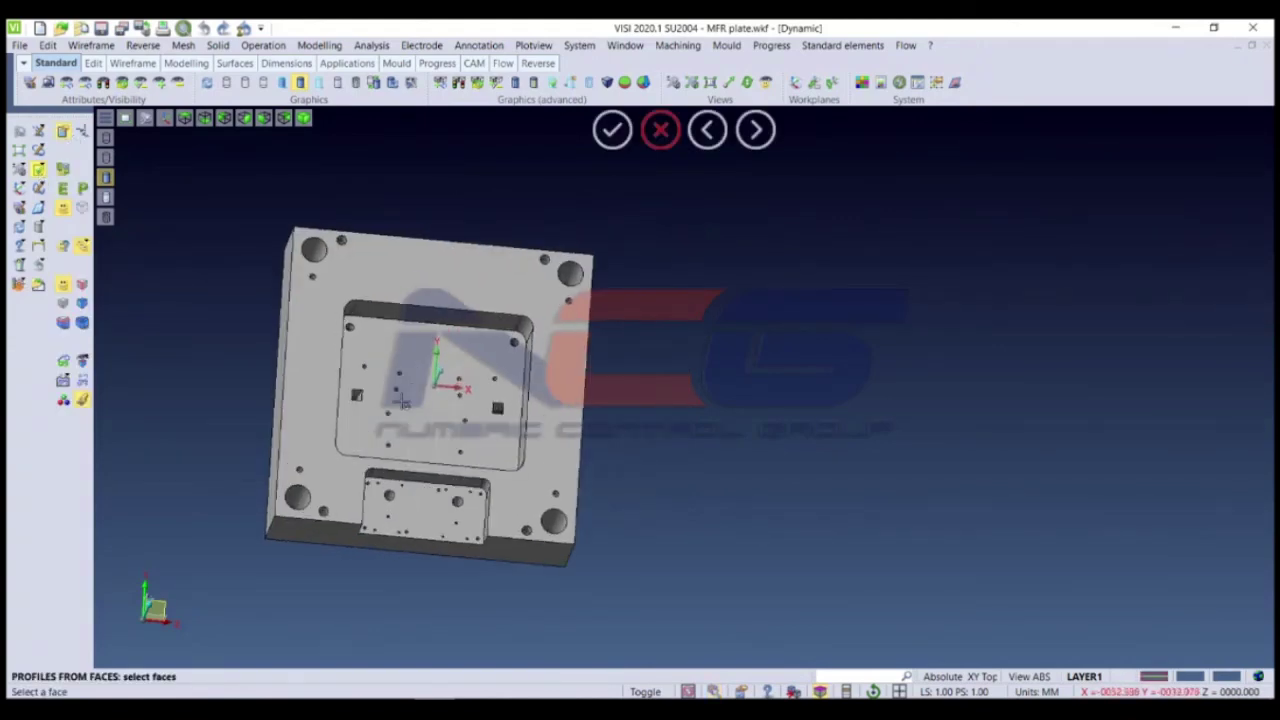
{"action": "left_click", "coordinate": [510, 336]}
{"action": "right_click", "coordinate": [733, 398]}
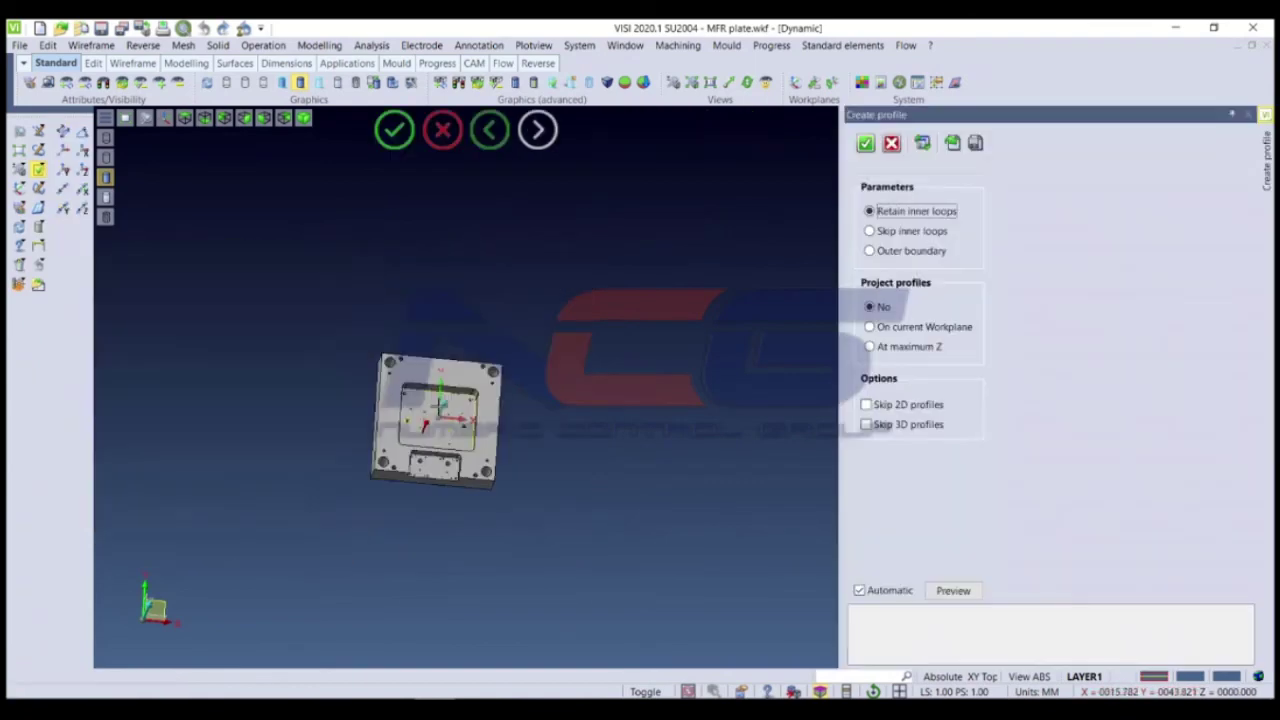
{"action": "left_click", "coordinate": [908, 232]}
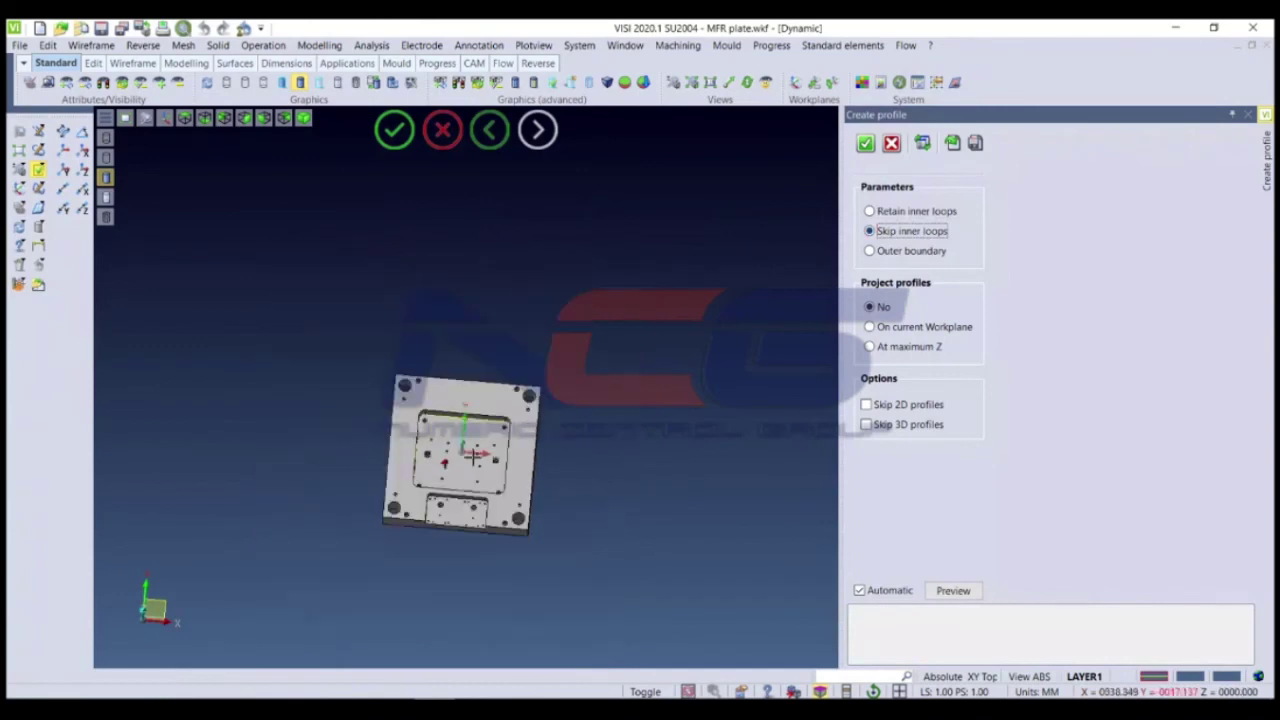
Step: Preview the profile projected at maximum Z and onto the current workplane
{"action": "mouse_move", "coordinate": [430, 477]}
{"action": "middle_mouse_down"}
{"action": "mouse_move", "coordinate": [480, 440]}
{"action": "mouse_move", "coordinate": [585, 408]}
{"action": "mouse_move", "coordinate": [453, 393]}
{"action": "mouse_move", "coordinate": [457, 371]}
{"action": "middle_mouse_up"}
{"action": "scroll", "coordinate": [455, 400], "scroll_direction": "down", "scroll_amount": 2}
{"action": "scroll", "coordinate": [480, 371], "scroll_direction": "down", "scroll_amount": 3}
{"action": "scroll", "coordinate": [480, 367], "scroll_direction": "up", "scroll_amount": 2}
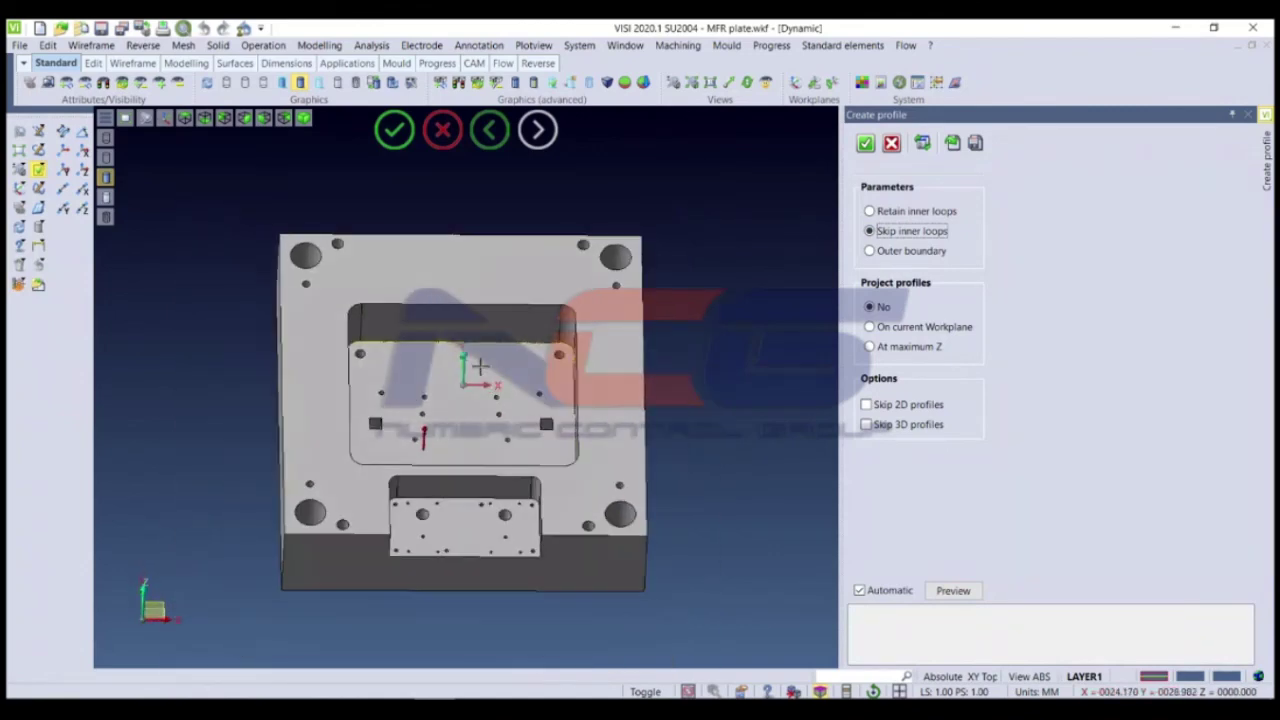
{"action": "left_click", "coordinate": [899, 350]}
{"action": "left_click", "coordinate": [881, 330]}
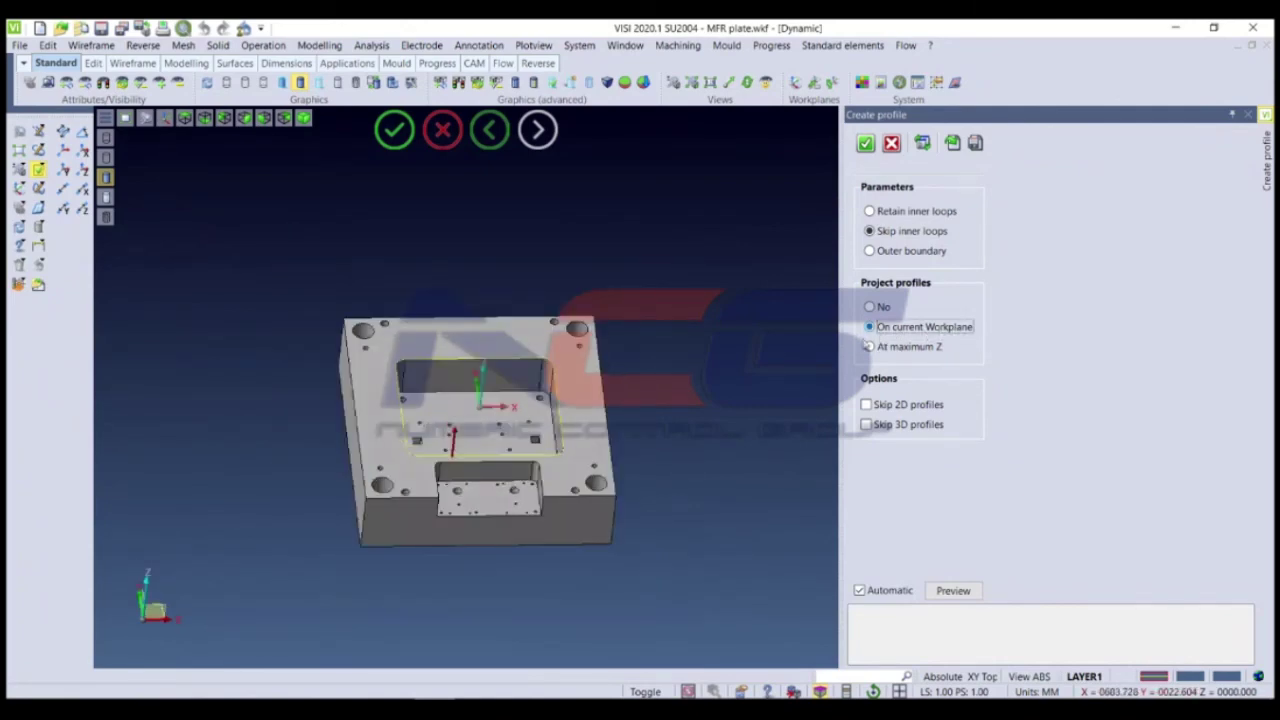
Step: Set Project profiles back to none and create the pocket profile
{"action": "scroll", "coordinate": [481, 380], "scroll_direction": "up", "scroll_amount": 4}
{"action": "left_click", "coordinate": [882, 308]}
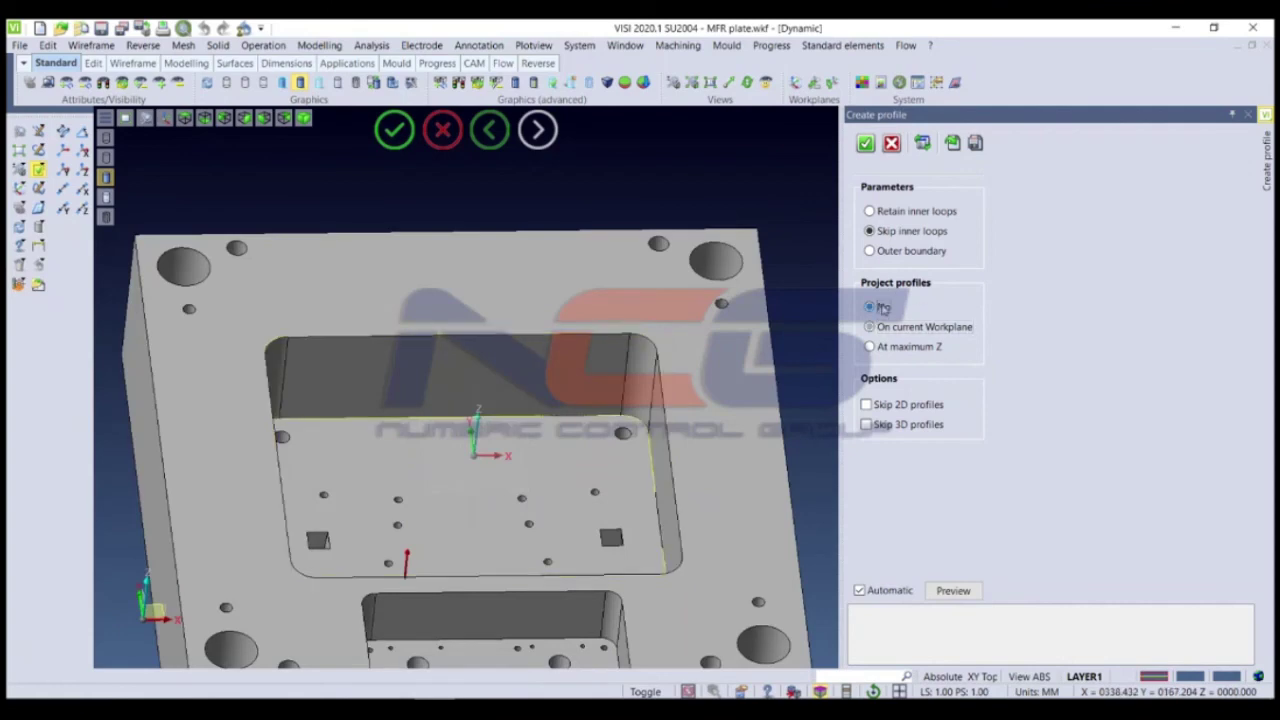
{"action": "middle_click_drag", "start_coordinate": [640, 400], "coordinate": [785, 340]}
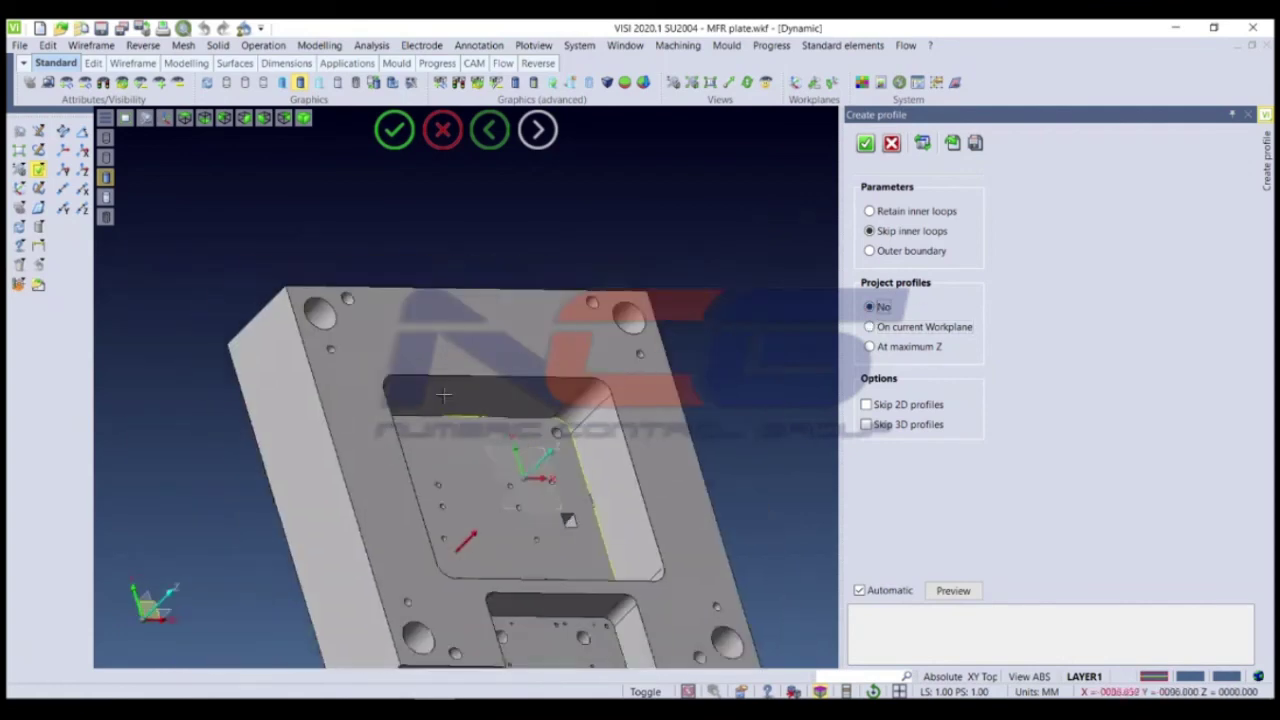
{"action": "left_click", "coordinate": [908, 330]}
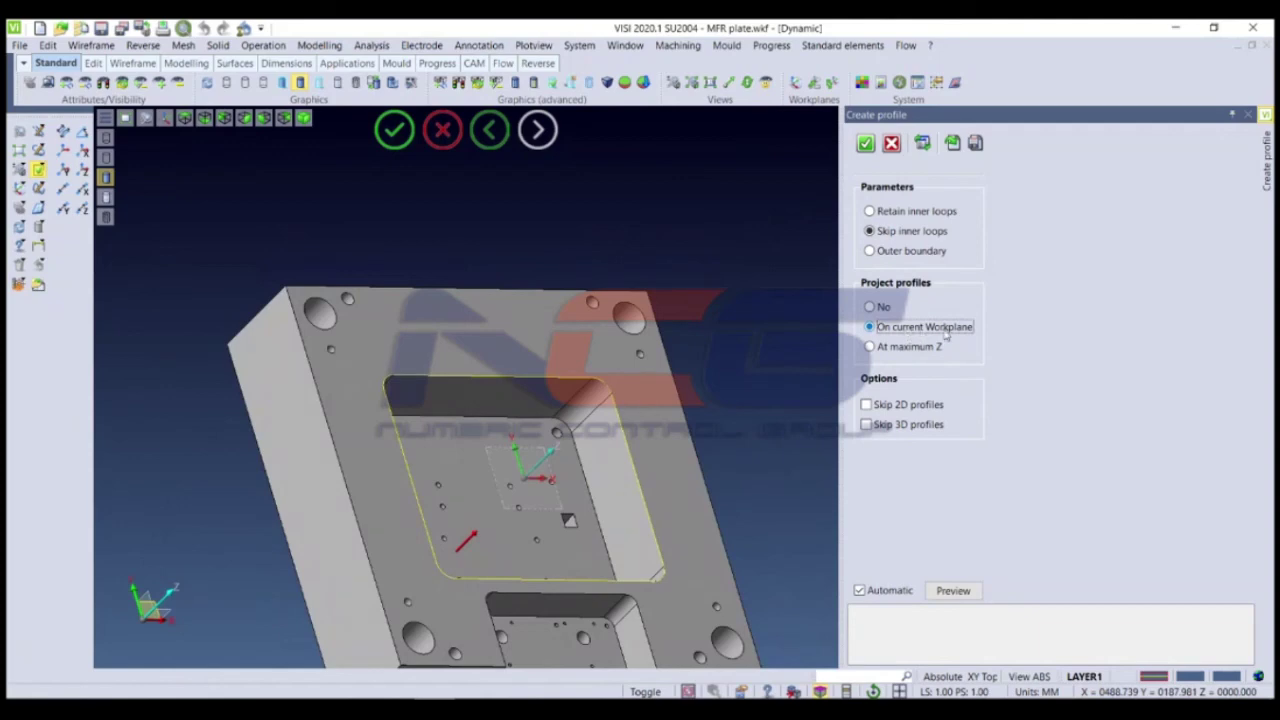
{"action": "scroll", "coordinate": [456, 474], "scroll_direction": "down", "scroll_amount": 5}
{"action": "mouse_move", "coordinate": [456, 474]}
{"action": "middle_mouse_down"}
{"action": "mouse_move", "coordinate": [415, 438]}
{"action": "mouse_move", "coordinate": [430, 400]}
{"action": "middle_mouse_up"}
{"action": "scroll", "coordinate": [415, 438], "scroll_direction": "up", "scroll_amount": 5}
{"action": "scroll", "coordinate": [430, 400], "scroll_direction": "down", "scroll_amount": 5}
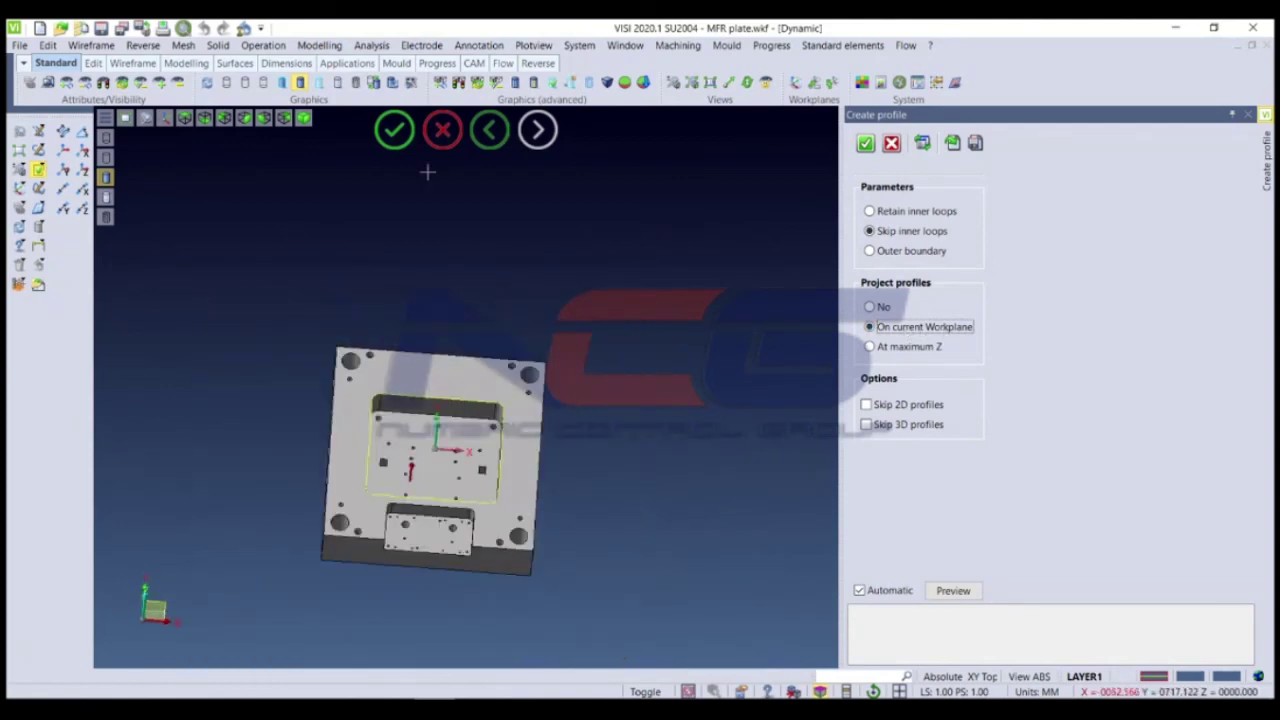
{"action": "left_click", "coordinate": [869, 307]}
{"action": "key", "text": "Return"}
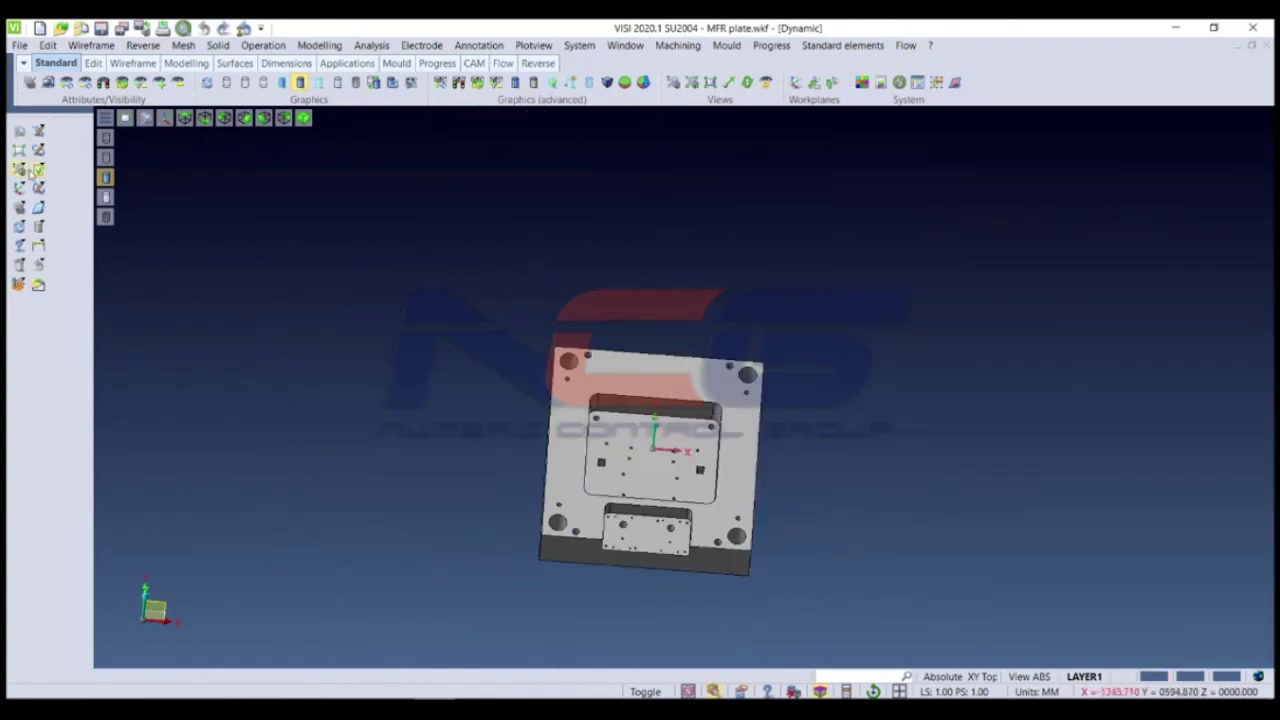
{"action": "left_click", "coordinate": [38, 170]}
{"action": "left_click", "coordinate": [82, 207]}
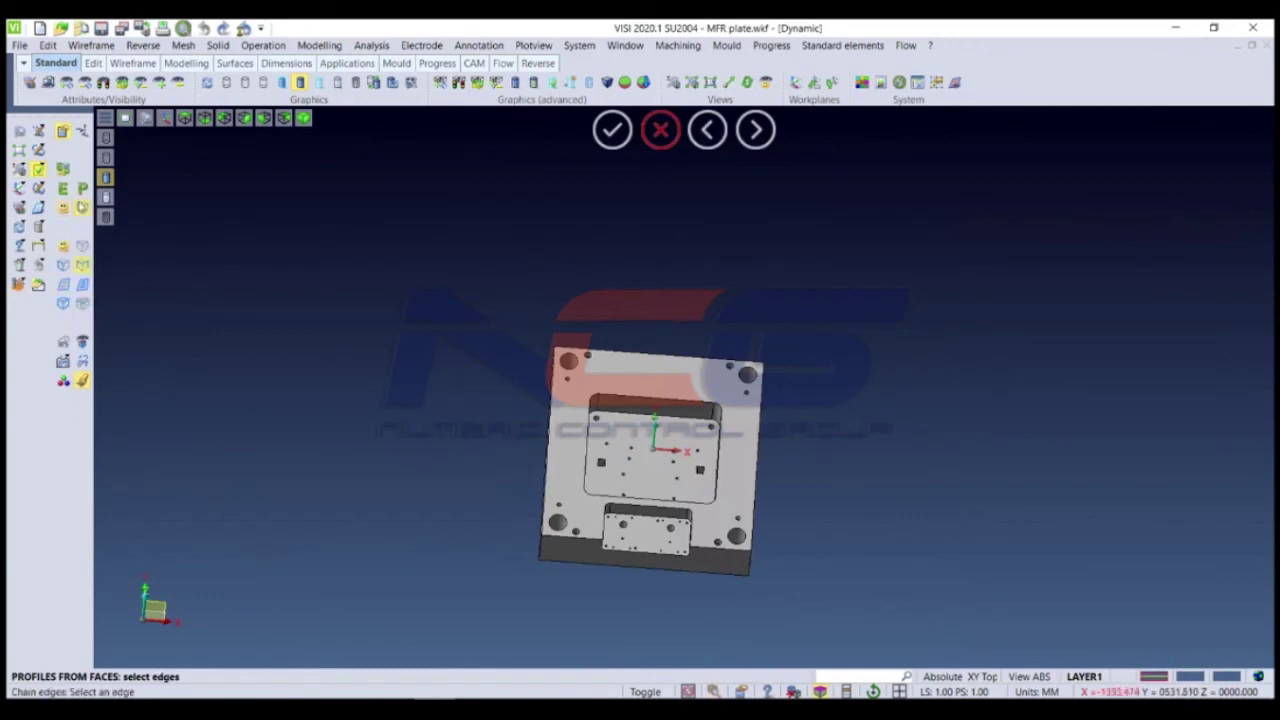
{"action": "left_click", "coordinate": [662, 353]}
{"action": "left_click", "coordinate": [757, 425]}
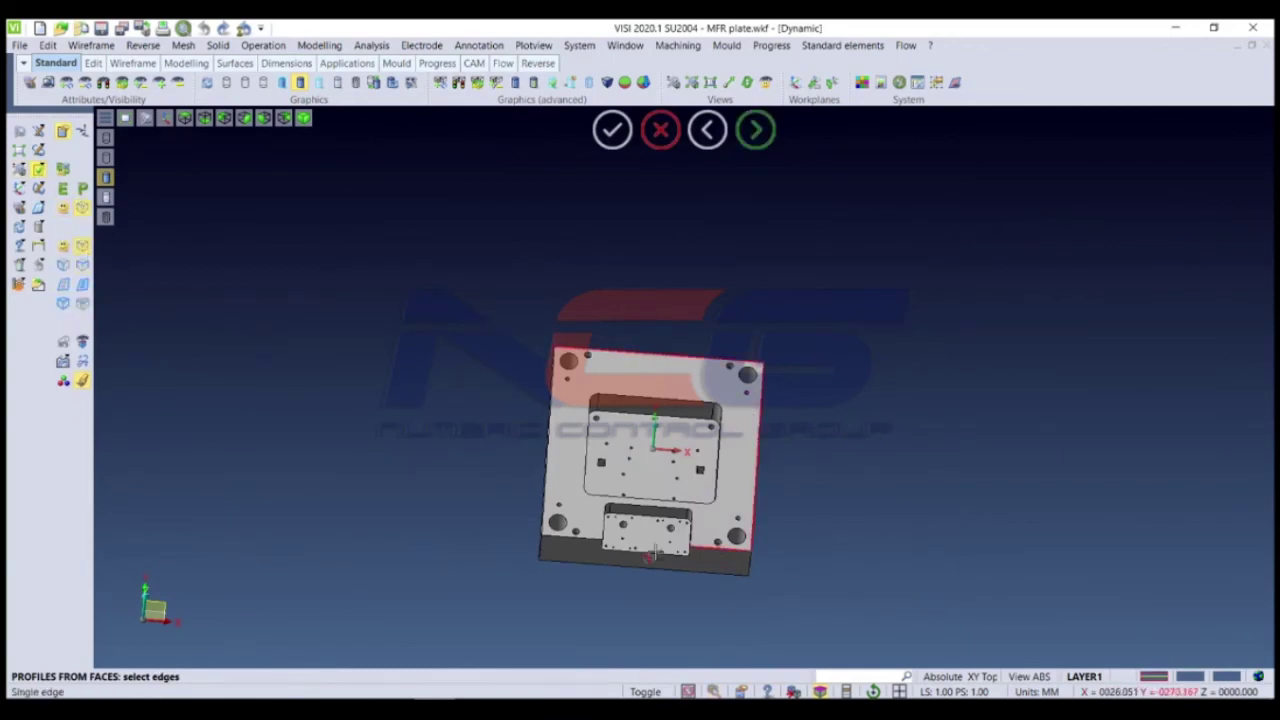
{"action": "scroll", "coordinate": [690, 537], "scroll_direction": "up", "scroll_amount": 5}
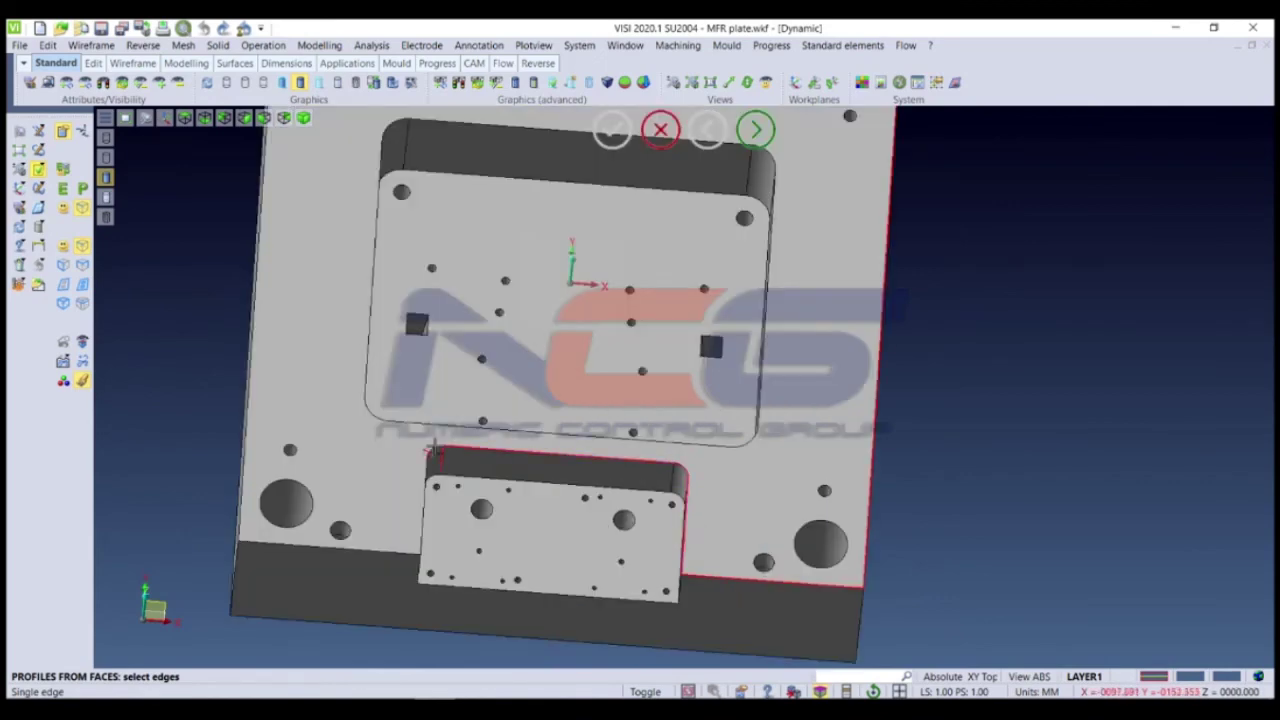
{"action": "left_click", "coordinate": [426, 502]}
{"action": "left_click", "coordinate": [387, 550]}
{"action": "scroll", "coordinate": [248, 464], "scroll_direction": "down", "scroll_amount": 5}
{"action": "scroll", "coordinate": [551, 280], "scroll_direction": "down", "scroll_amount": 3}
{"action": "scroll", "coordinate": [404, 483], "scroll_direction": "up", "scroll_amount": 3}
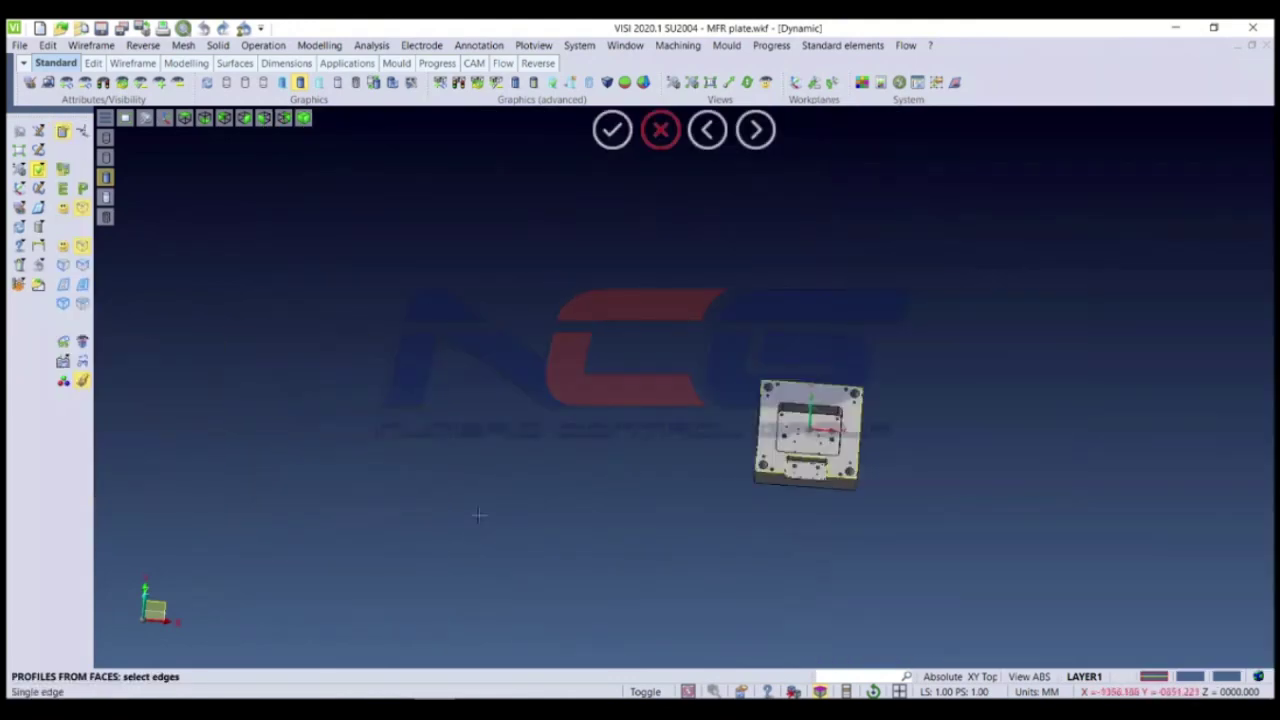
{"action": "scroll", "coordinate": [795, 462], "scroll_direction": "up", "scroll_amount": 2}
{"action": "scroll", "coordinate": [404, 470], "scroll_direction": "down", "scroll_amount": 4}
{"action": "scroll", "coordinate": [587, 481], "scroll_direction": "up", "scroll_amount": 5}
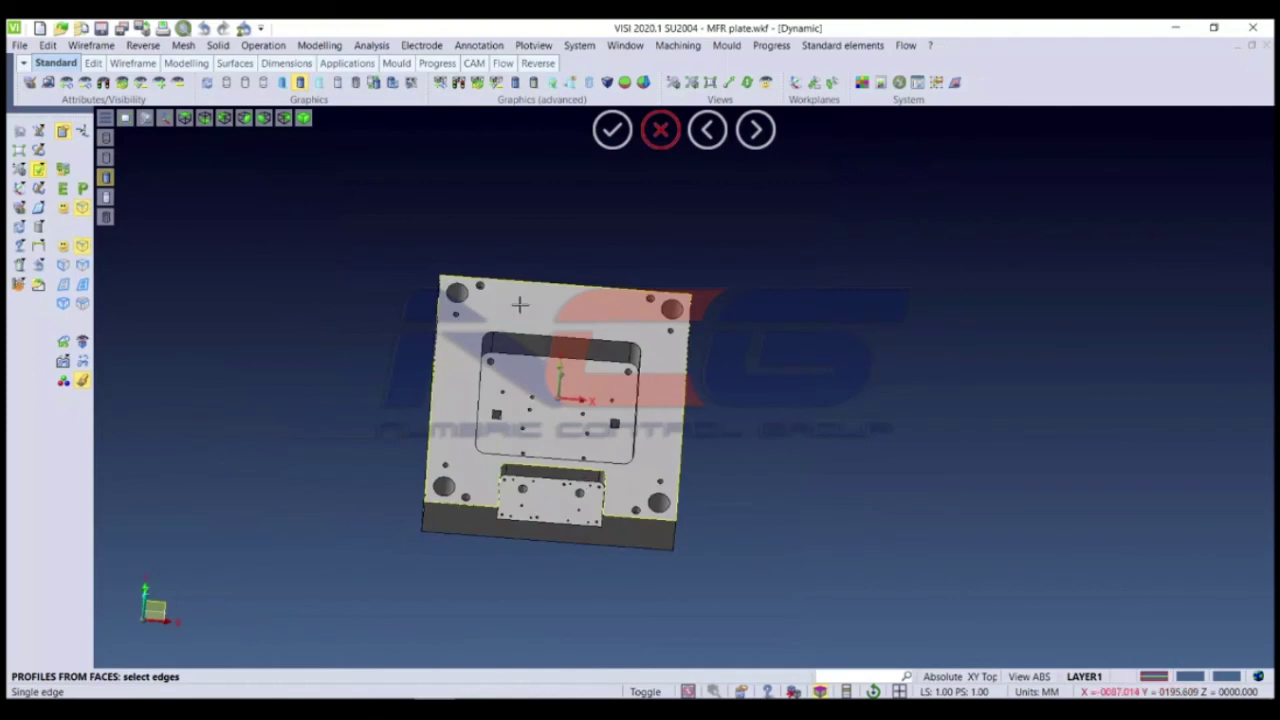
{"action": "key", "text": "Escape"}
{"action": "scroll", "coordinate": [590, 245], "scroll_direction": "down", "scroll_amount": 3}
{"action": "scroll", "coordinate": [590, 245], "scroll_direction": "up", "scroll_amount": 3}
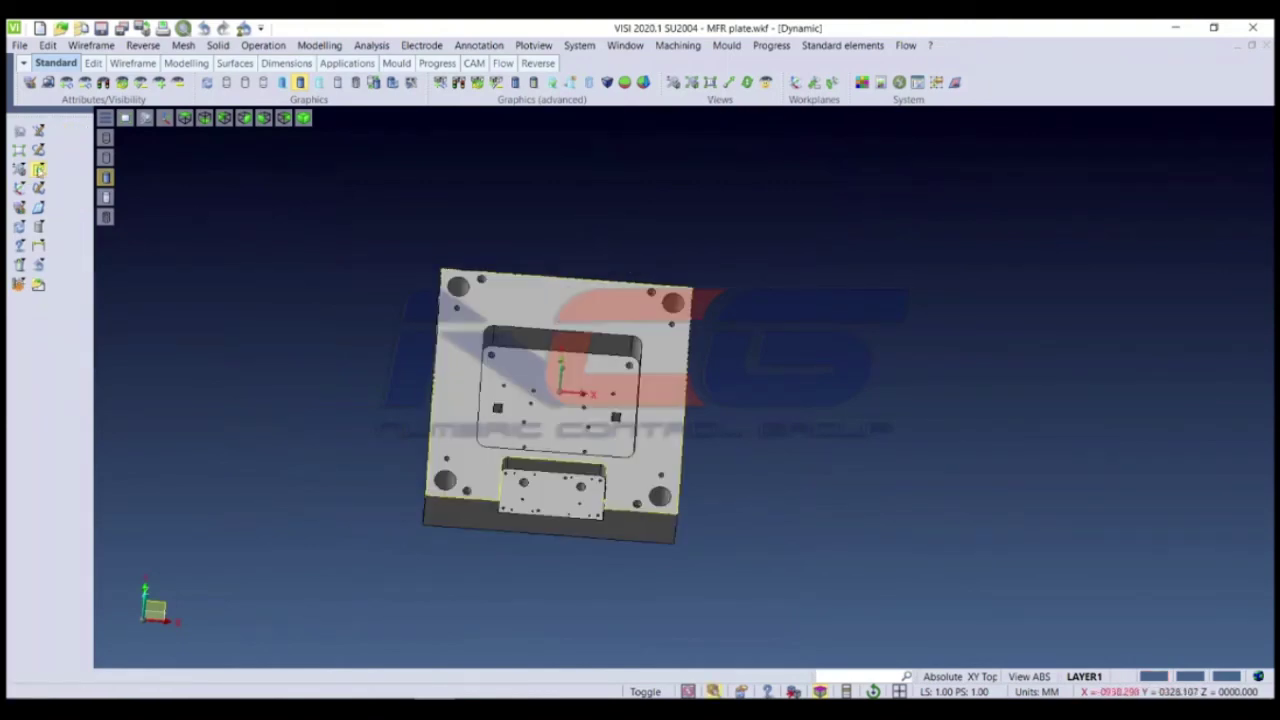
Step: Attempt a quick profile on the plate and dismiss the 'No outer boundary' error
{"action": "left_click", "coordinate": [38, 170]}
{"action": "scroll", "coordinate": [150, 300], "scroll_direction": "down", "scroll_amount": 1}
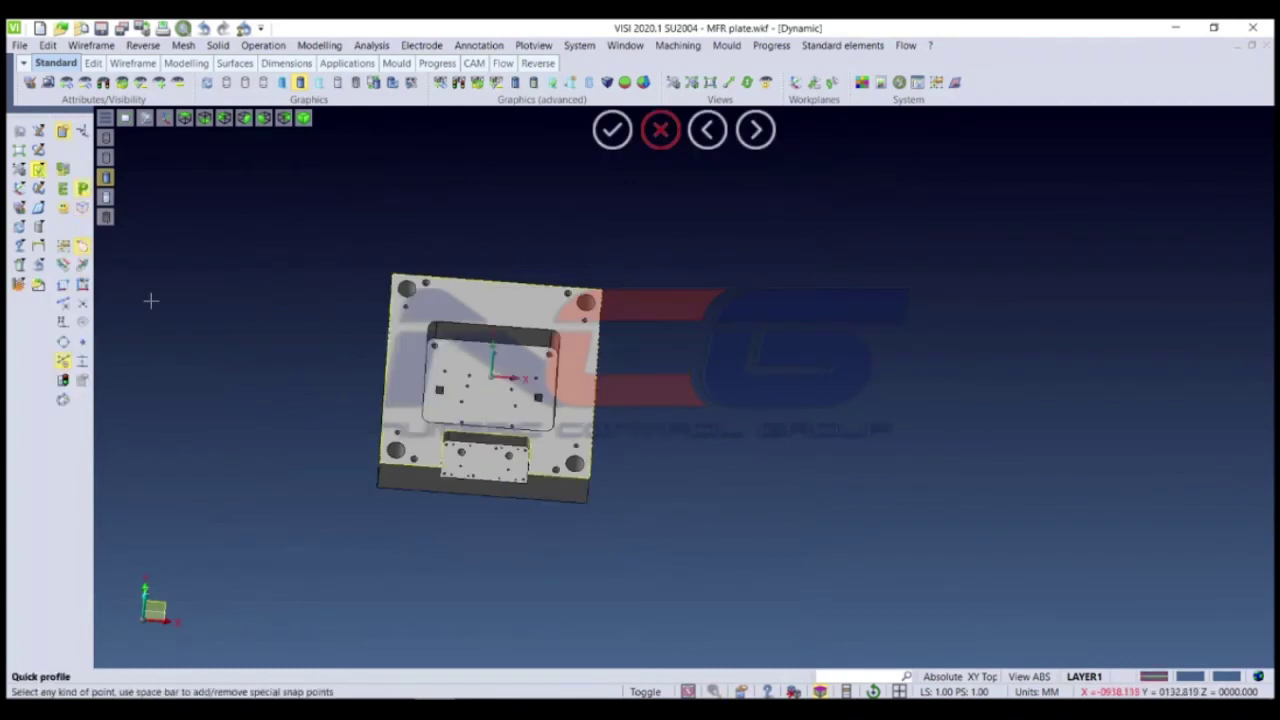
{"action": "scroll", "coordinate": [200, 340], "scroll_direction": "up", "scroll_amount": 2}
{"action": "left_click", "coordinate": [735, 372]}
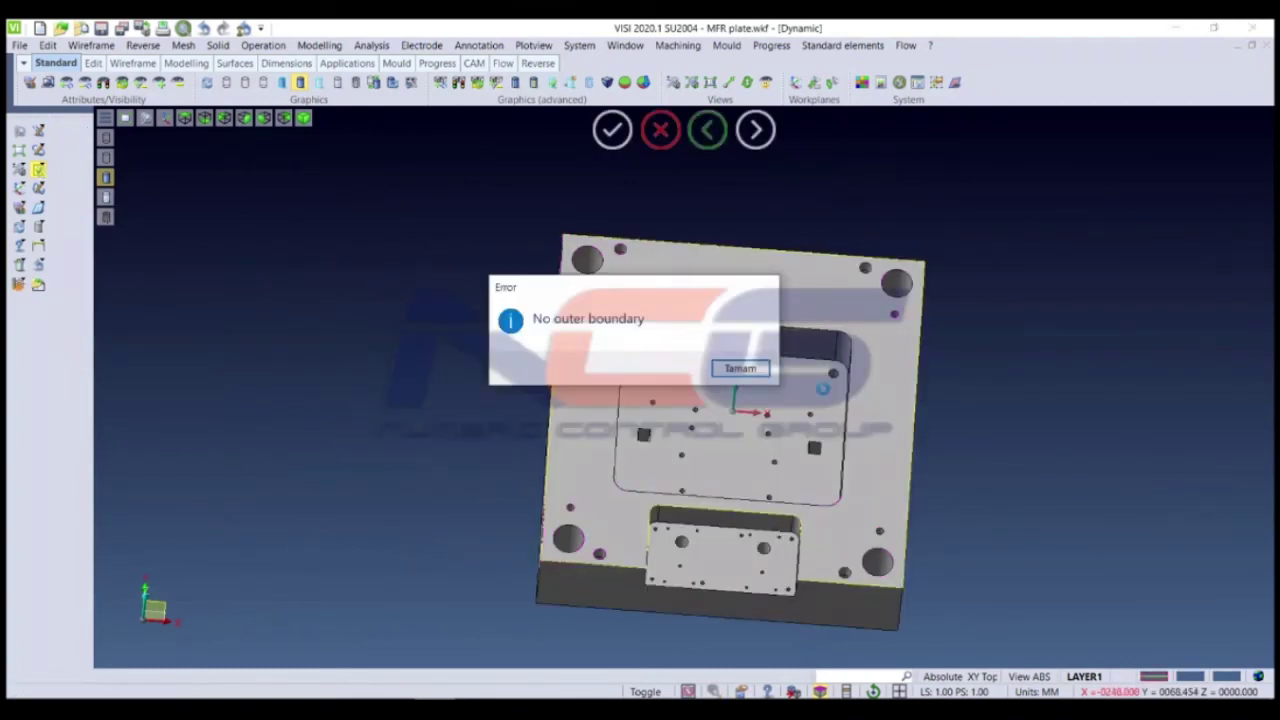
{"action": "left_click", "coordinate": [737, 368]}
{"action": "scroll", "coordinate": [486, 343], "scroll_direction": "down", "scroll_amount": 2}
{"action": "scroll", "coordinate": [486, 343], "scroll_direction": "up", "scroll_amount": 1}
{"action": "scroll", "coordinate": [571, 251], "scroll_direction": "up", "scroll_amount": 2}
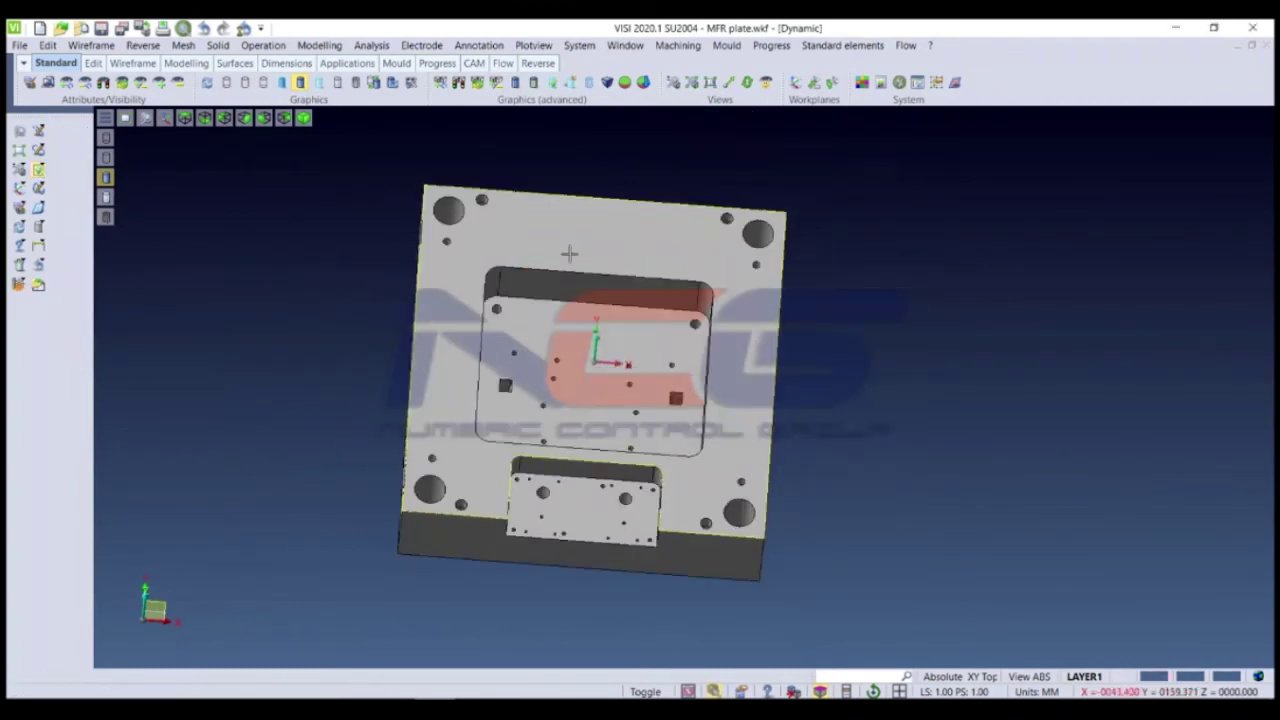
{"action": "scroll", "coordinate": [310, 343], "scroll_direction": "down", "scroll_amount": 2}
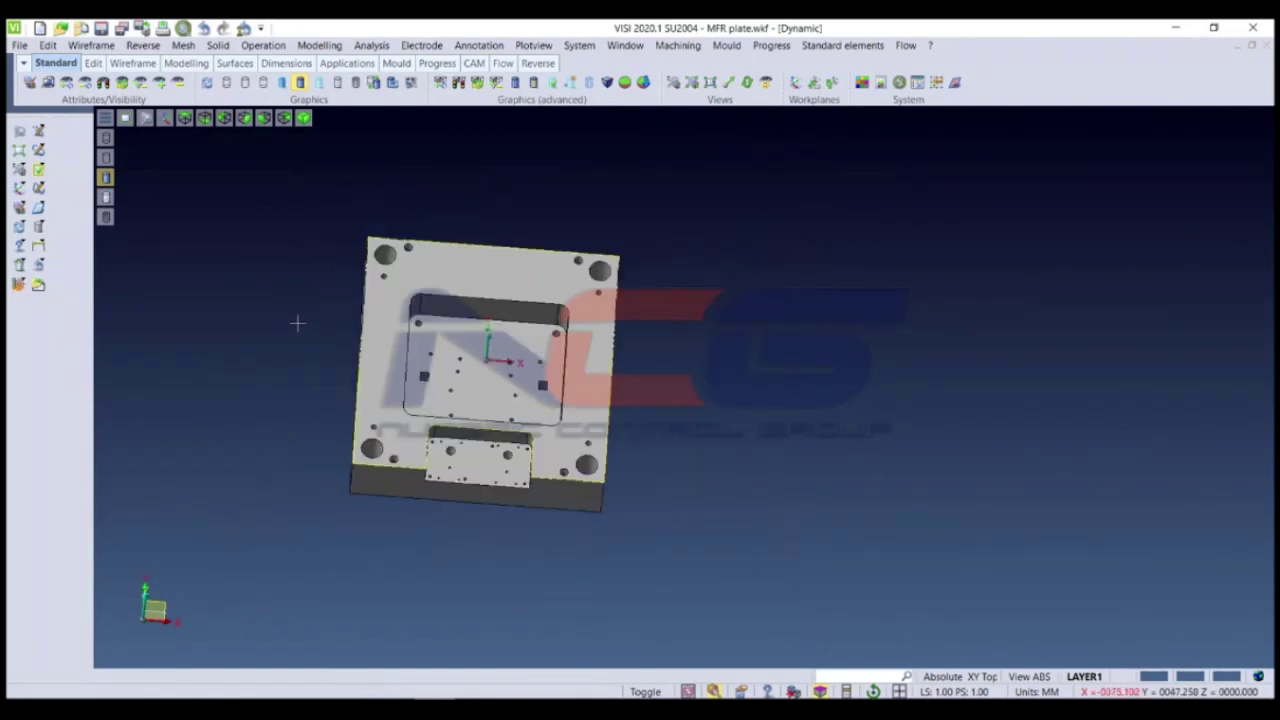
{"action": "scroll", "coordinate": [311, 300], "scroll_direction": "down", "scroll_amount": 2}
{"action": "scroll", "coordinate": [311, 286], "scroll_direction": "up", "scroll_amount": 2}
Step: Create a profile from the plate's top face with Profiles from faces
{"action": "left_click", "coordinate": [40, 170]}
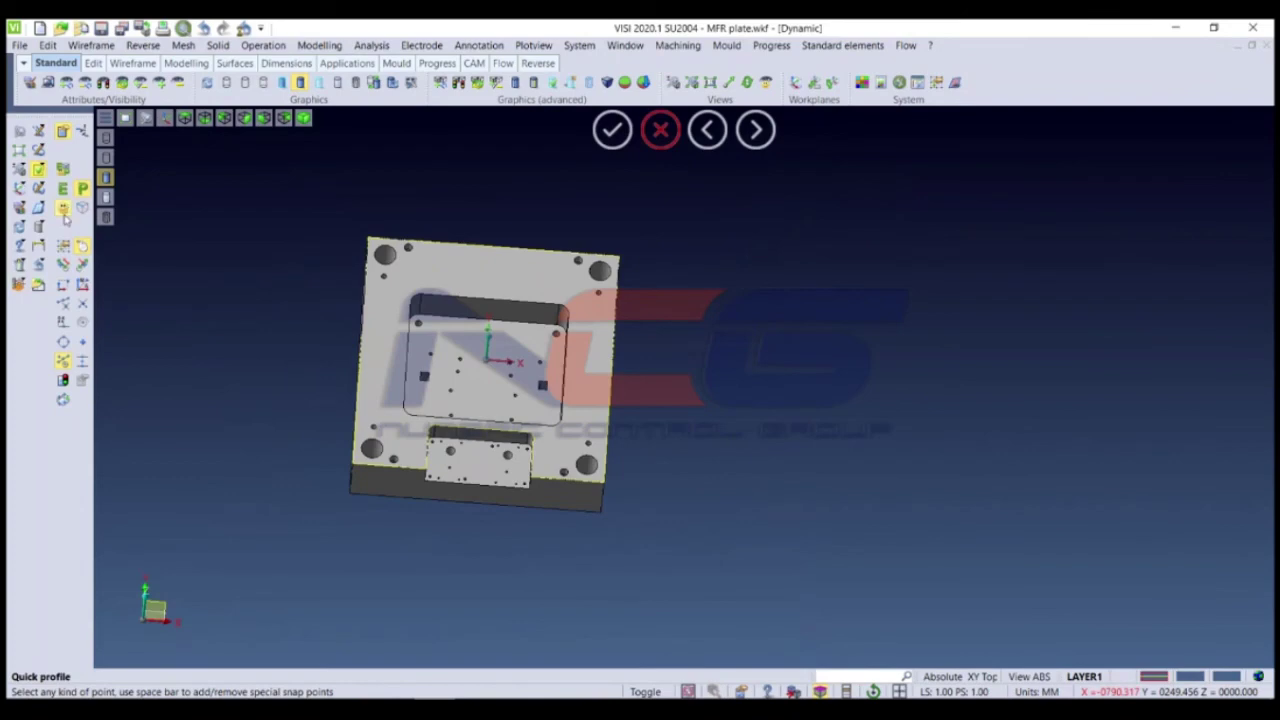
{"action": "left_click", "coordinate": [64, 208]}
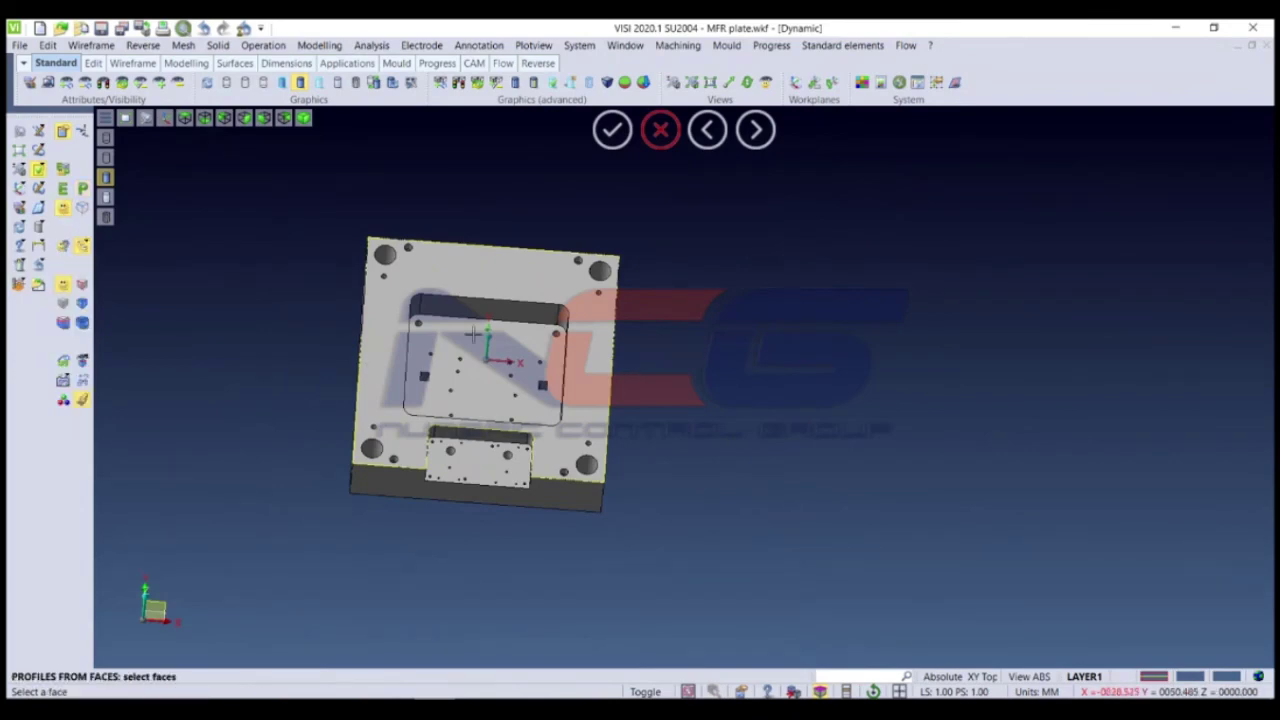
{"action": "left_click", "coordinate": [466, 281]}
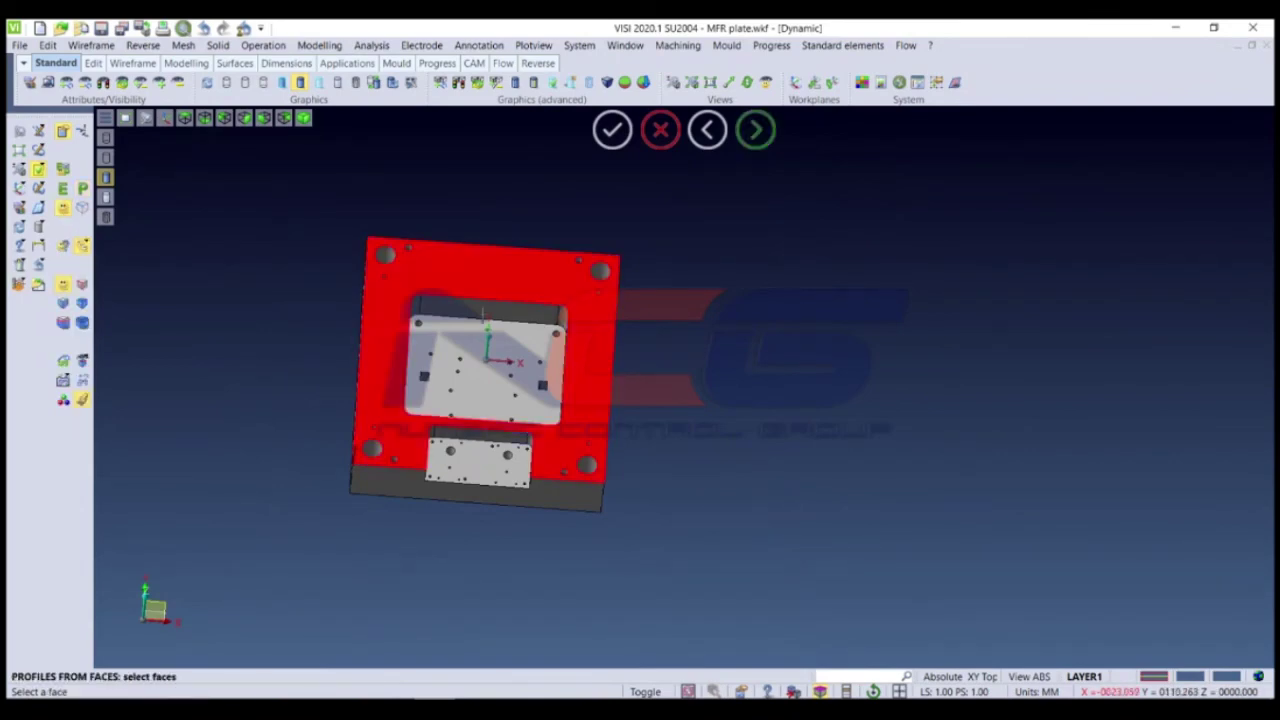
{"action": "right_click", "coordinate": [674, 353]}
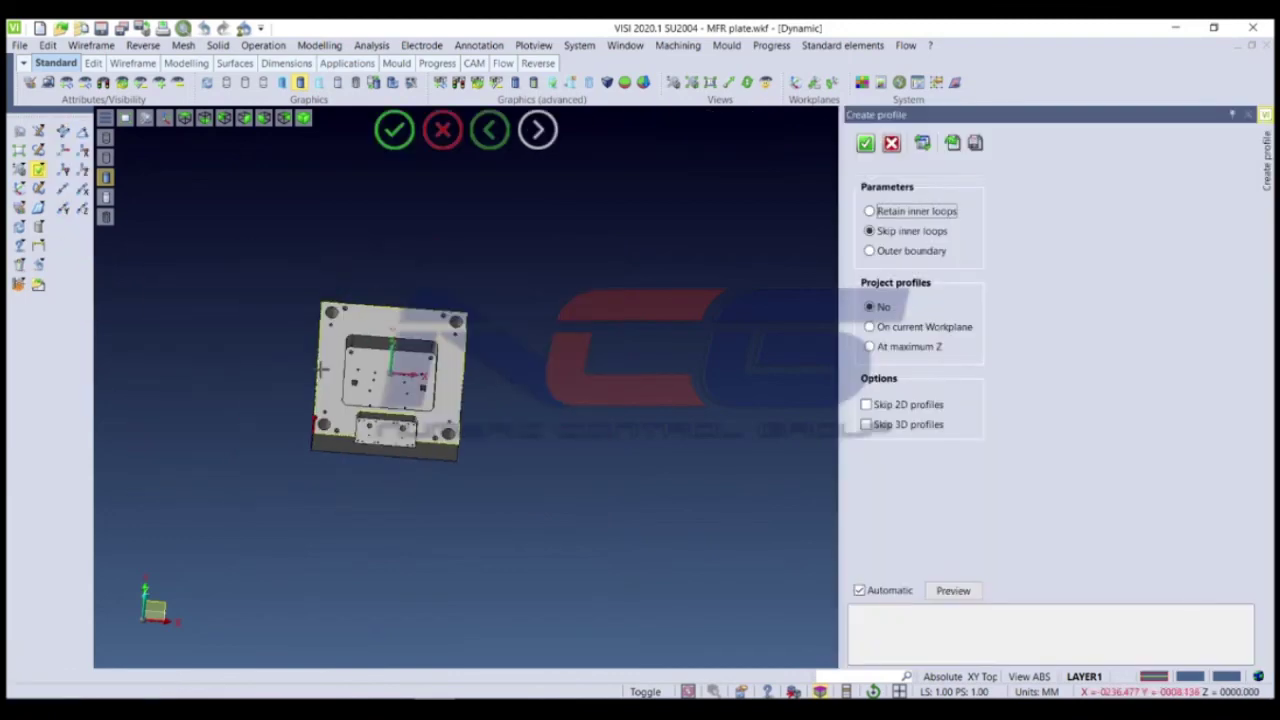
{"action": "left_click", "coordinate": [444, 138]}
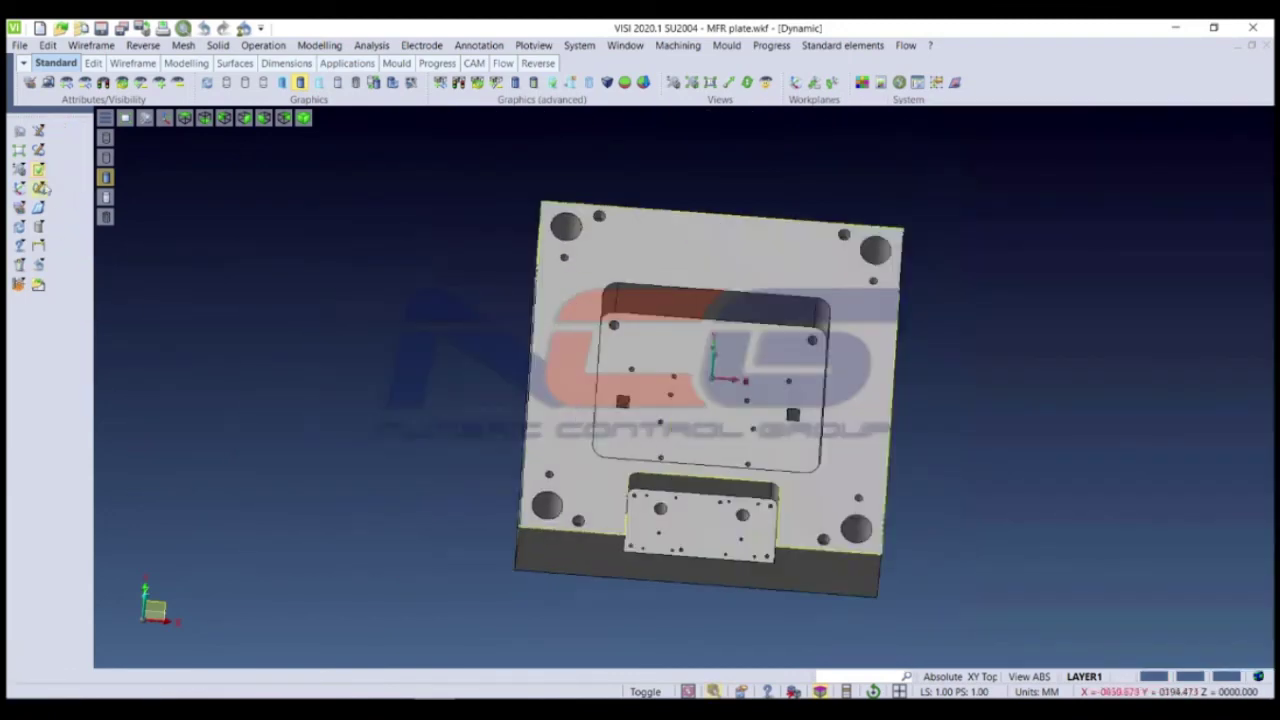
Step: Create a profile from the face of the large corner hole
{"action": "left_click", "coordinate": [39, 169]}
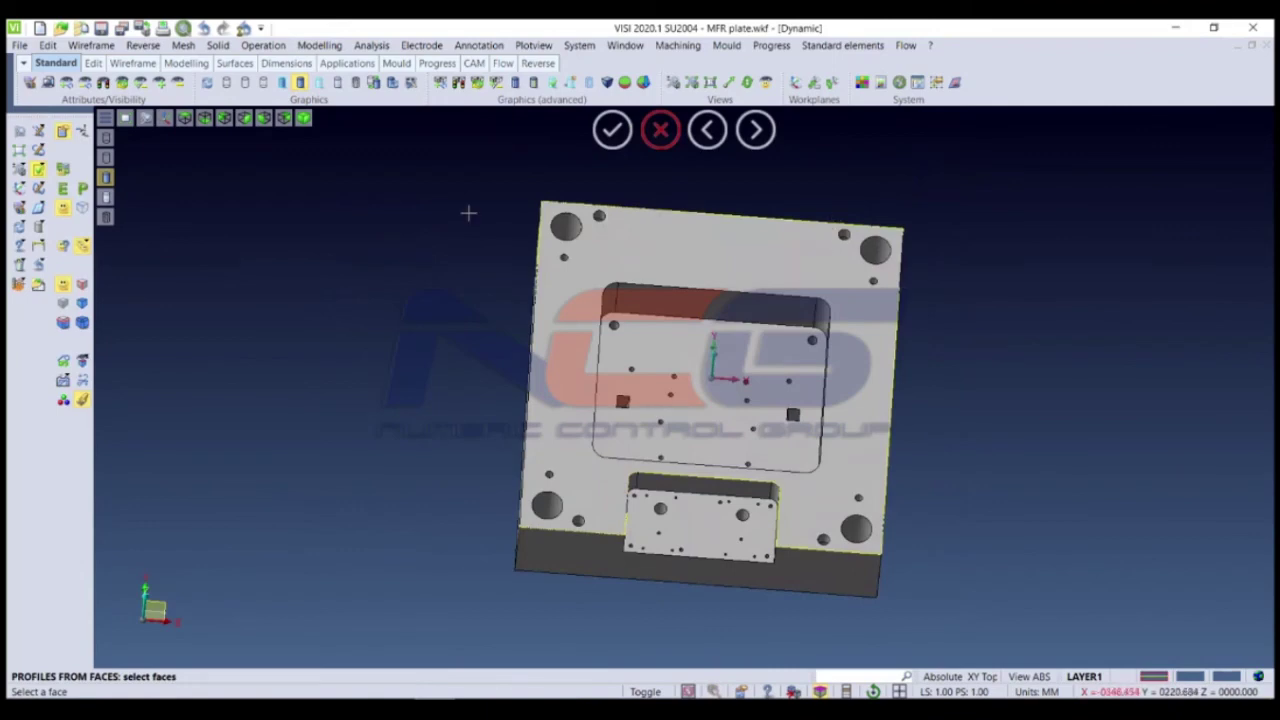
{"action": "scroll", "coordinate": [469, 209], "scroll_direction": "up", "scroll_amount": 4}
{"action": "left_click", "coordinate": [702, 251]}
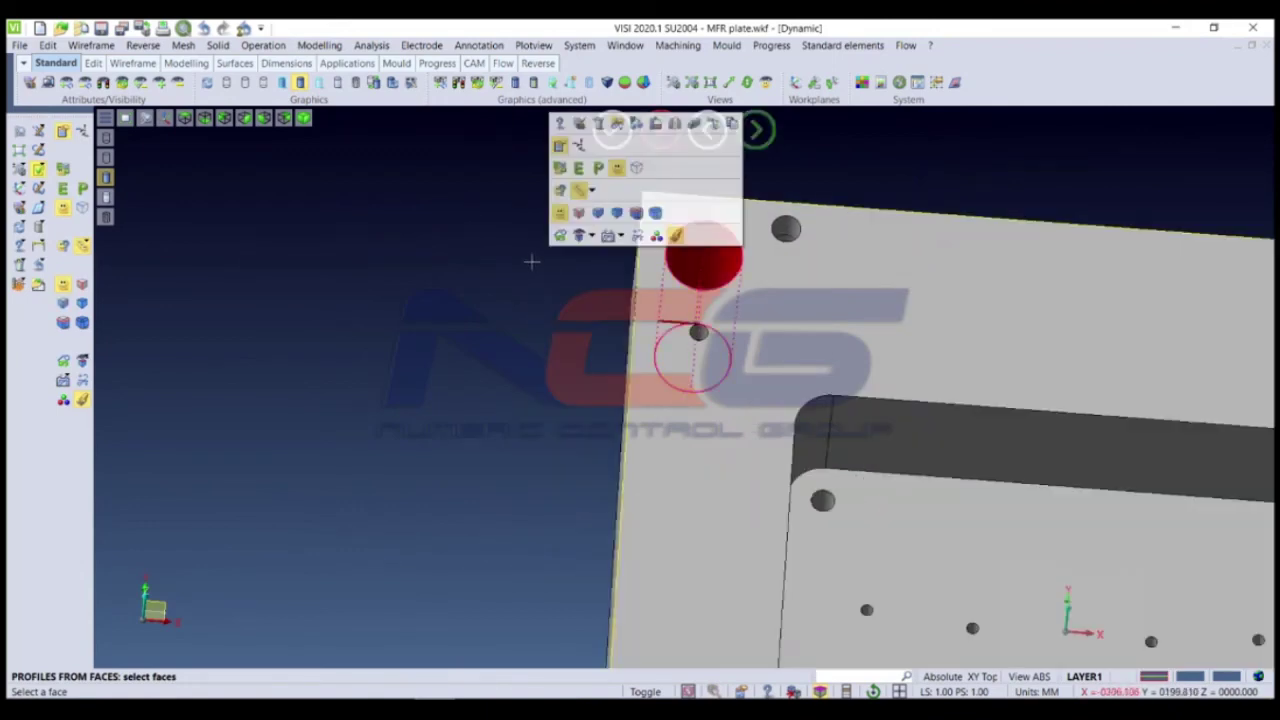
{"action": "middle_click", "coordinate": [513, 315]}
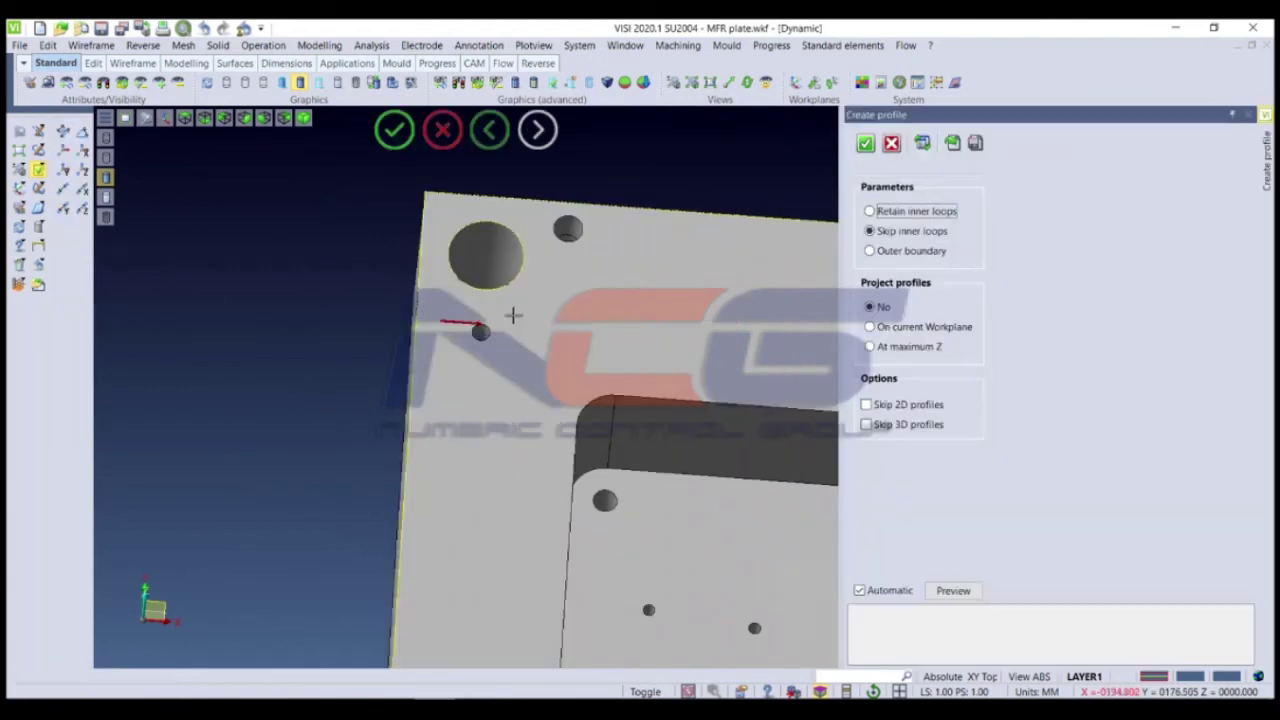
{"action": "mouse_move", "coordinate": [469, 314]}
{"action": "middle_mouse_down"}
{"action": "mouse_move", "coordinate": [462, 281]}
{"action": "mouse_move", "coordinate": [500, 314]}
{"action": "middle_mouse_up"}
{"action": "middle_click", "coordinate": [500, 314]}
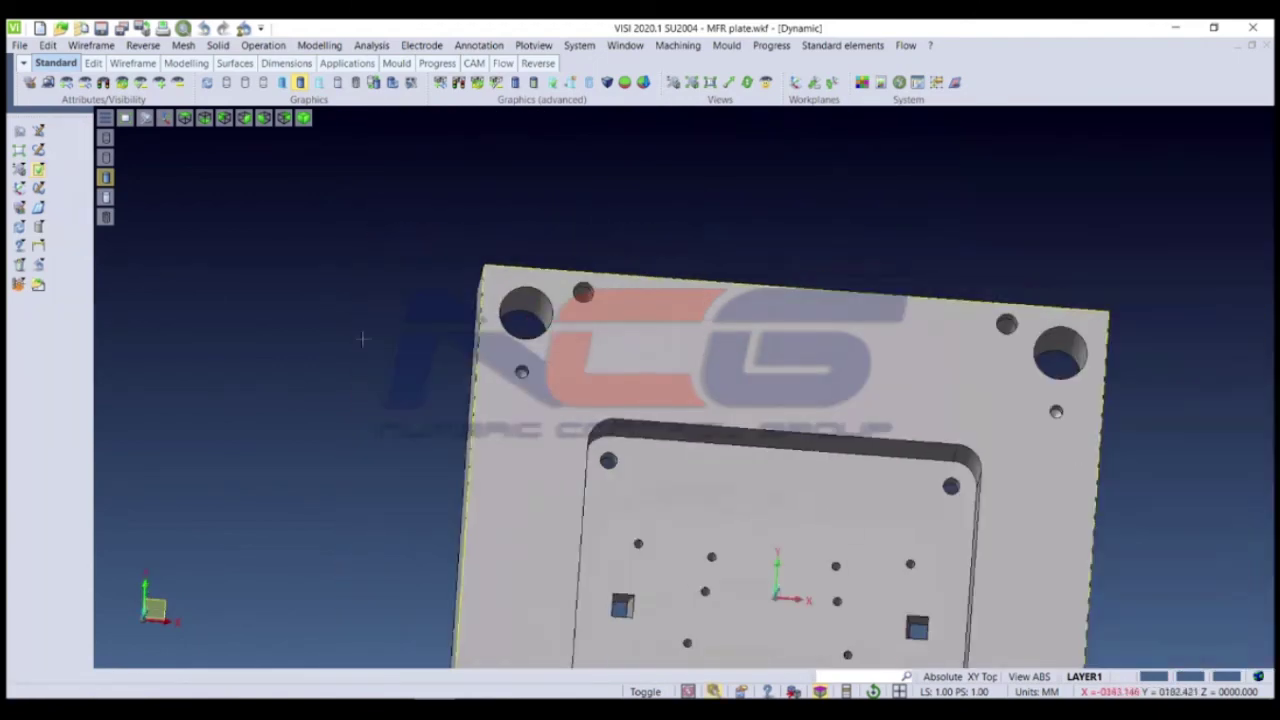
{"action": "scroll", "coordinate": [362, 340], "scroll_direction": "down", "scroll_amount": 5}
{"action": "scroll", "coordinate": [489, 320], "scroll_direction": "up", "scroll_amount": 4}
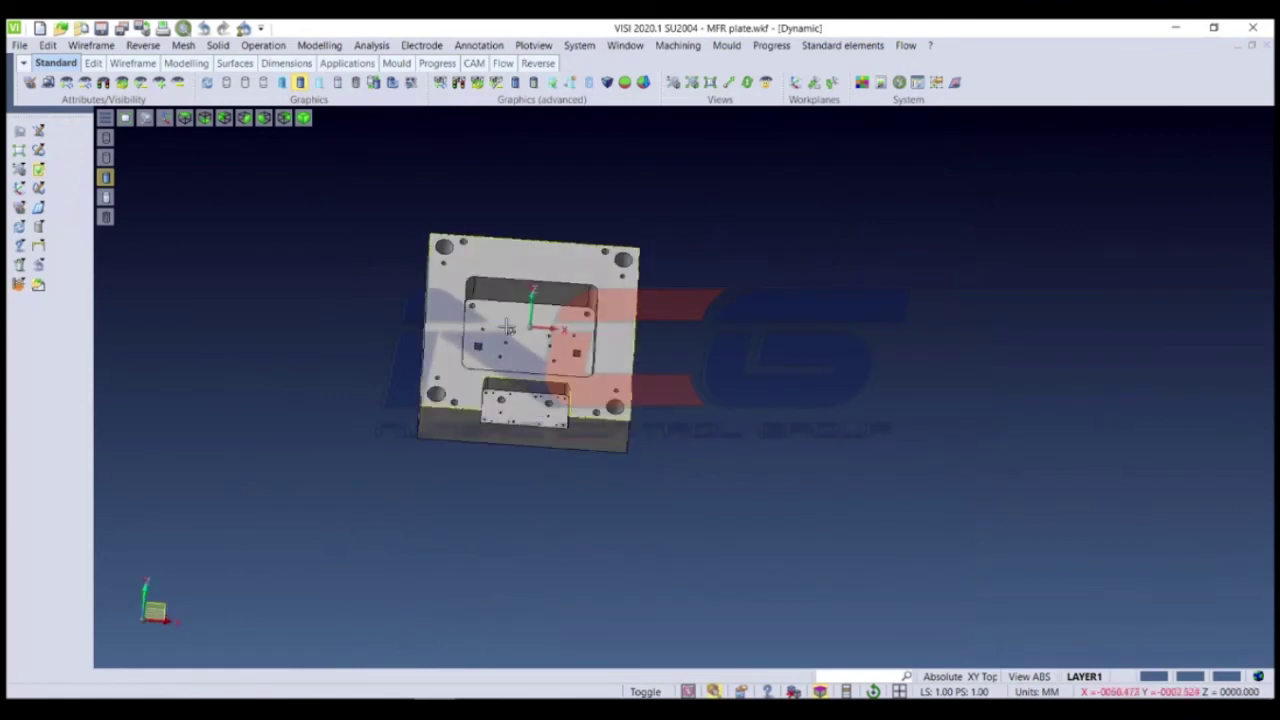